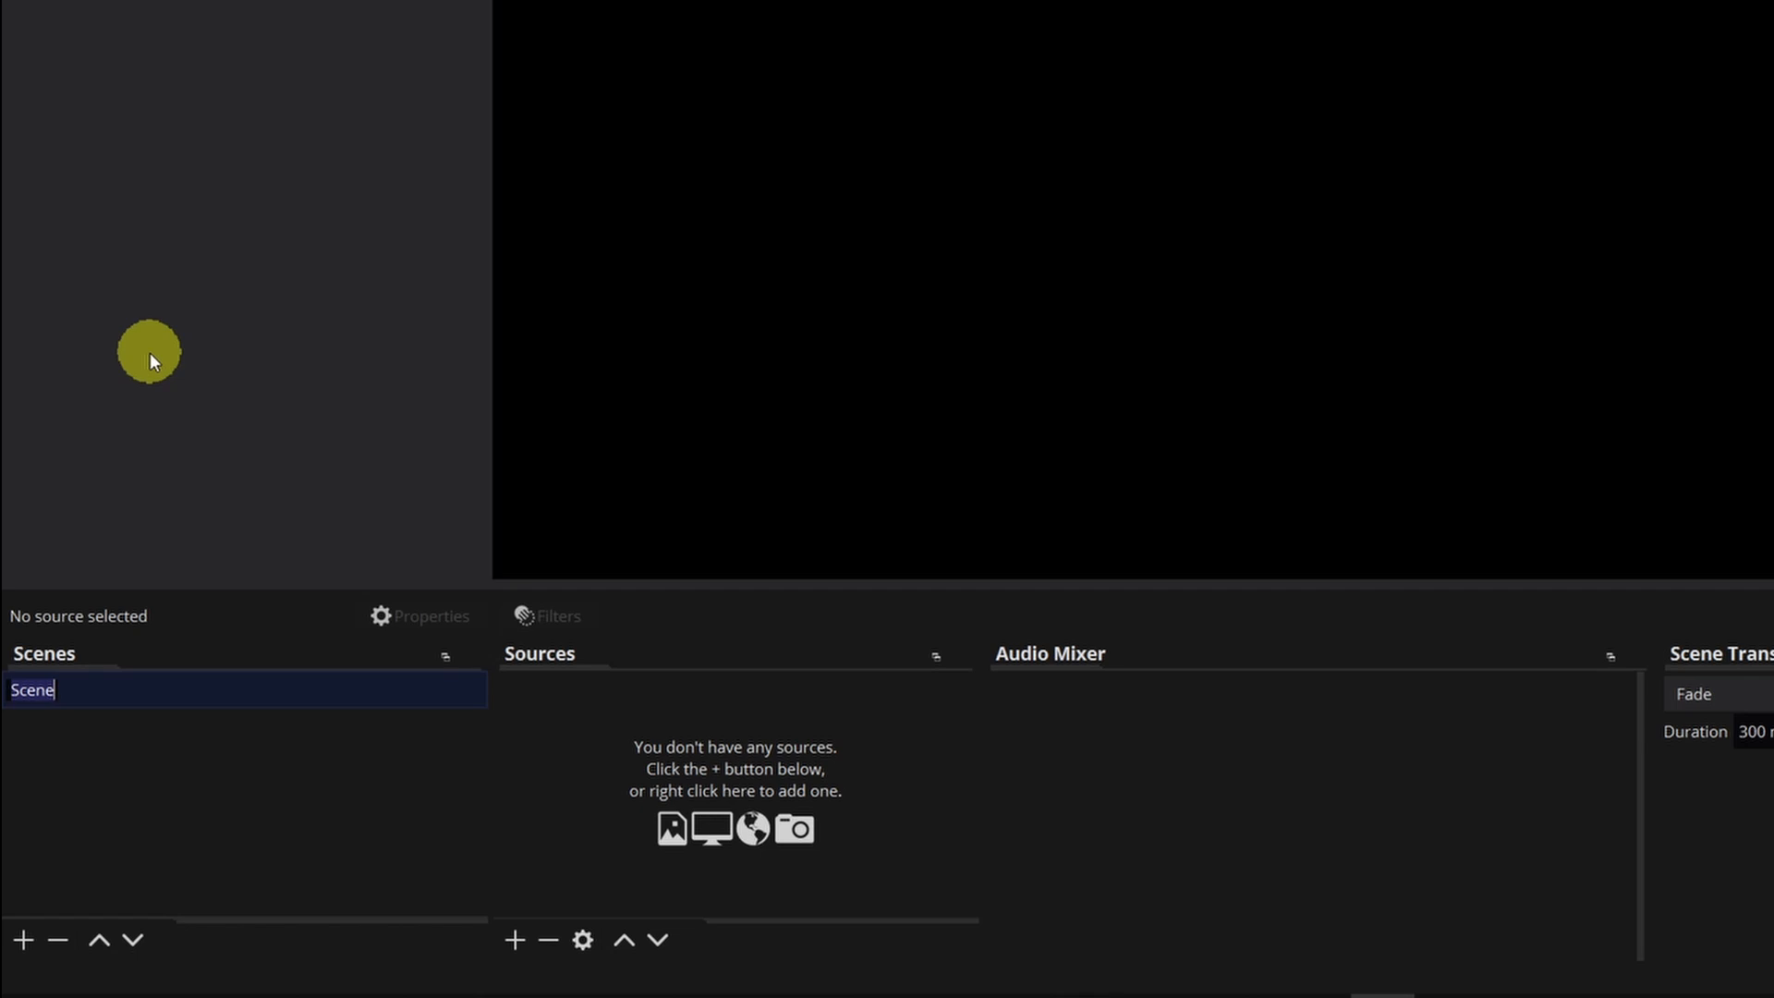
Rename the existing scene as "Main Scene with Talking Head".
type("Main Scene with ")
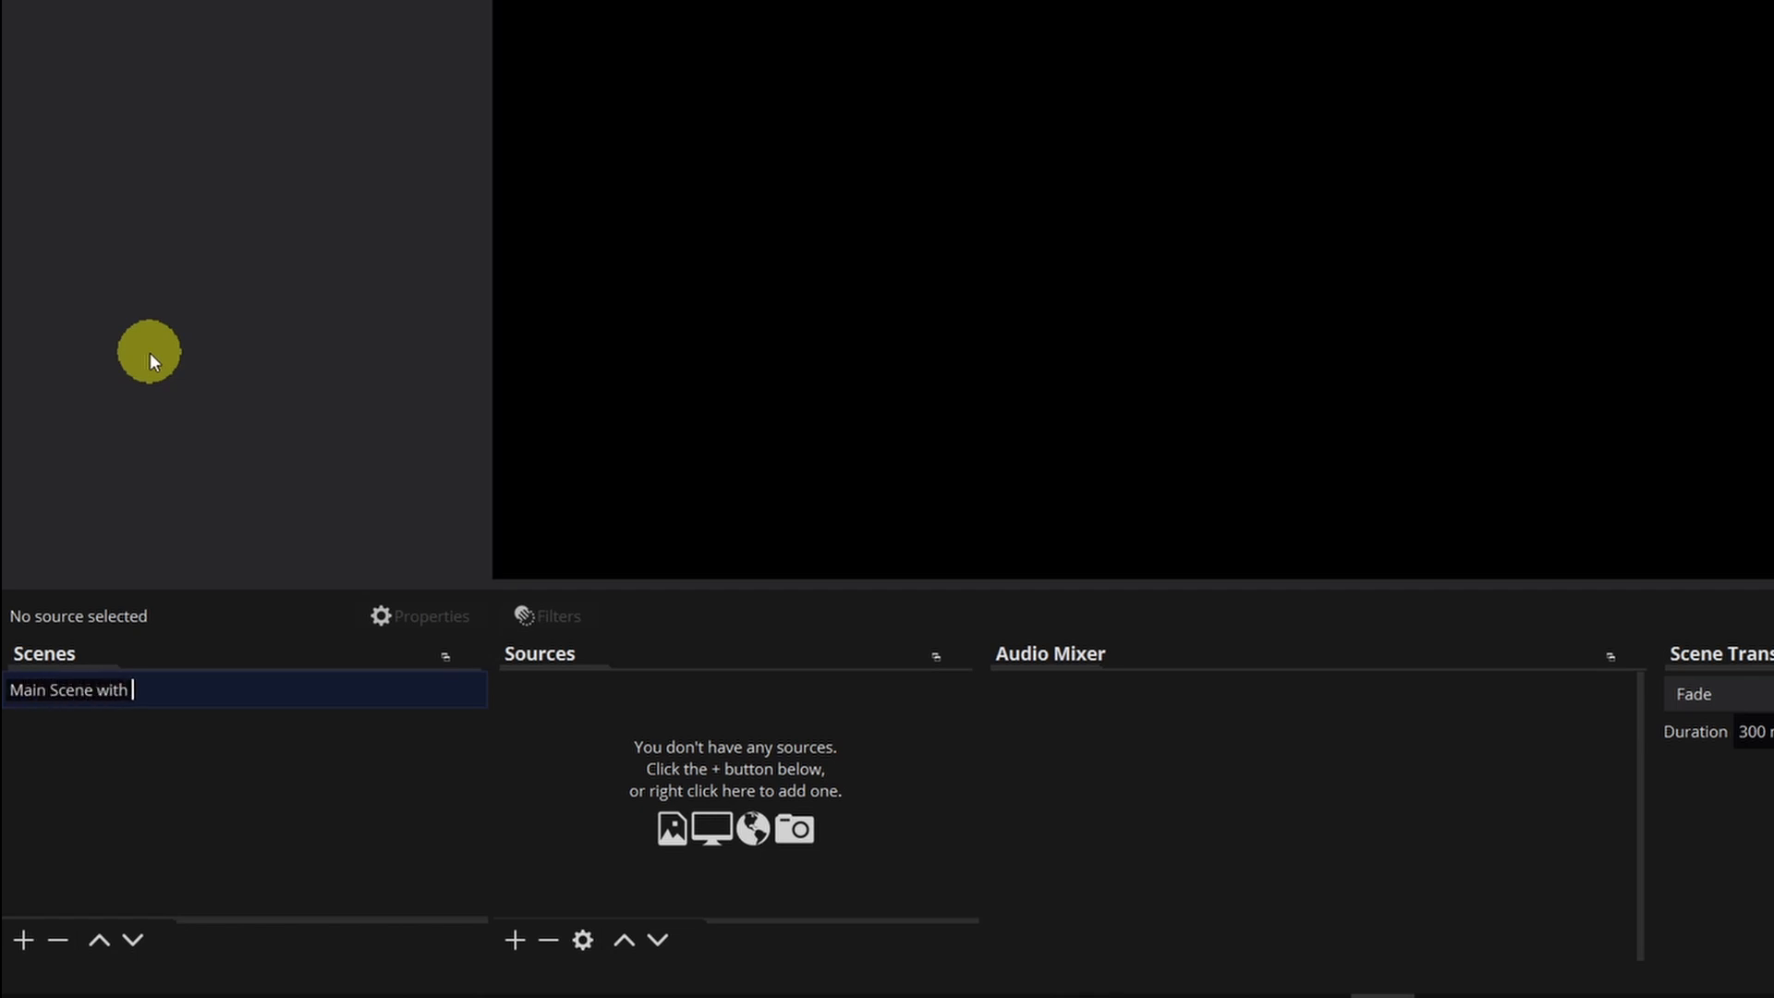
type("Talking Head")
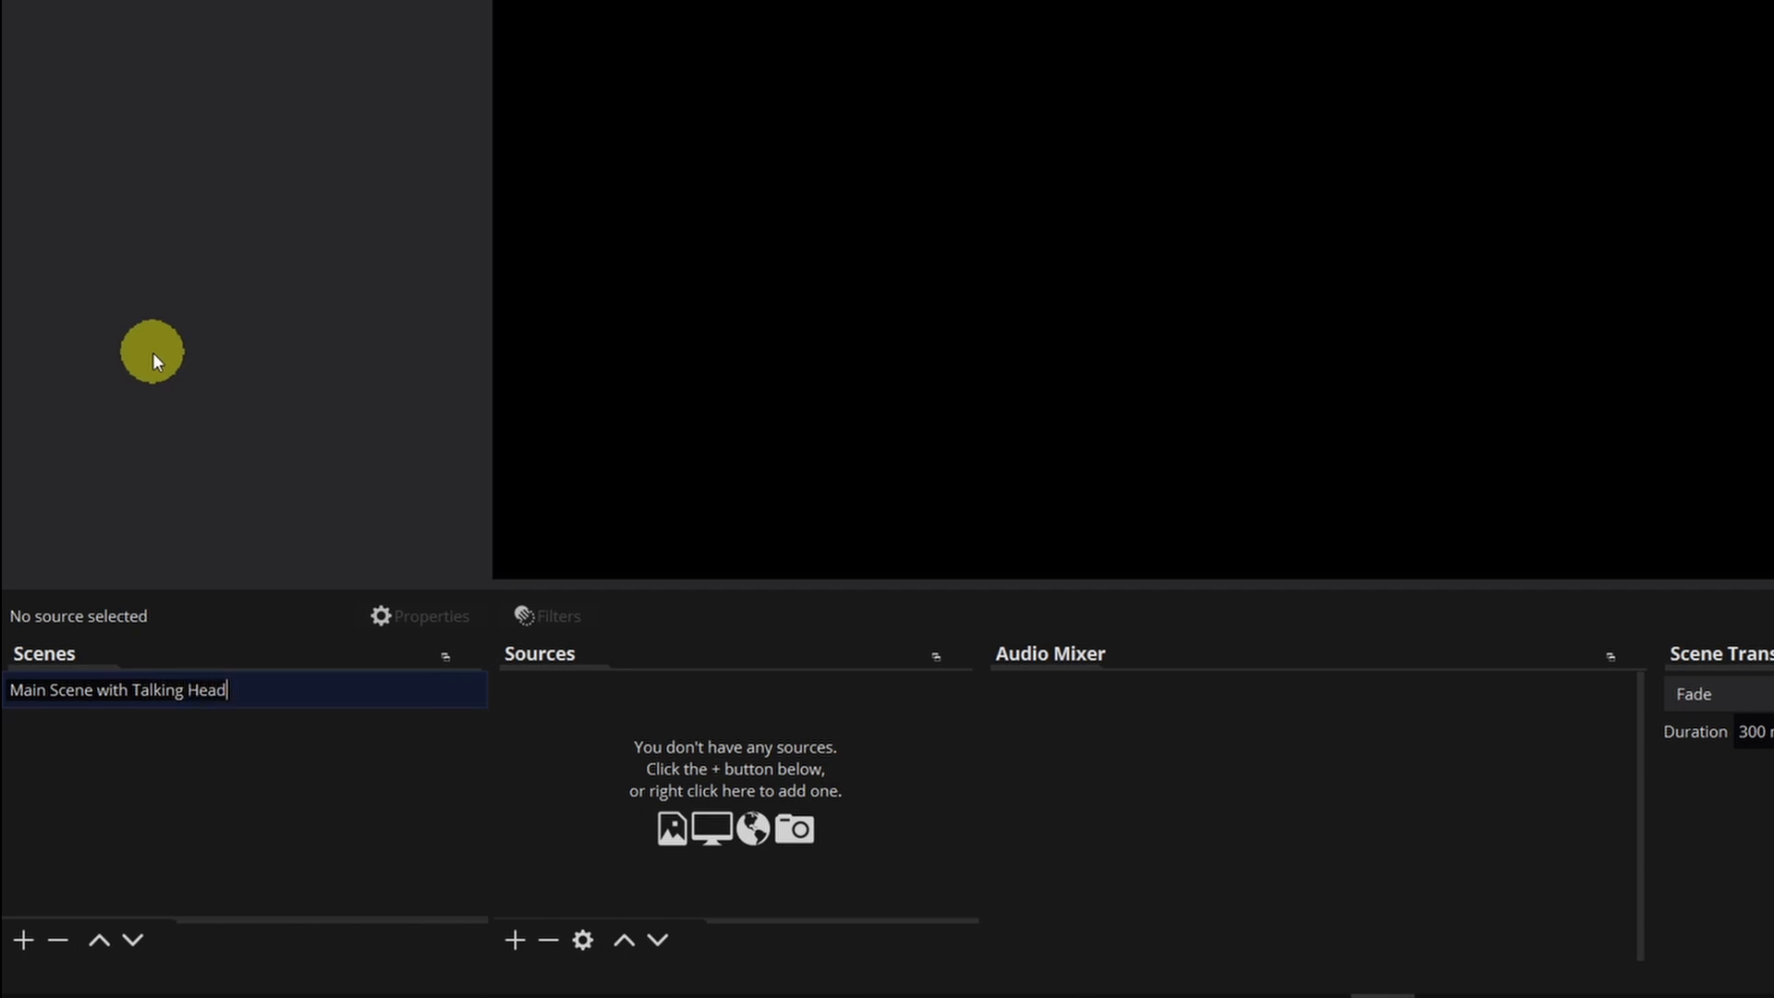
key("Return")
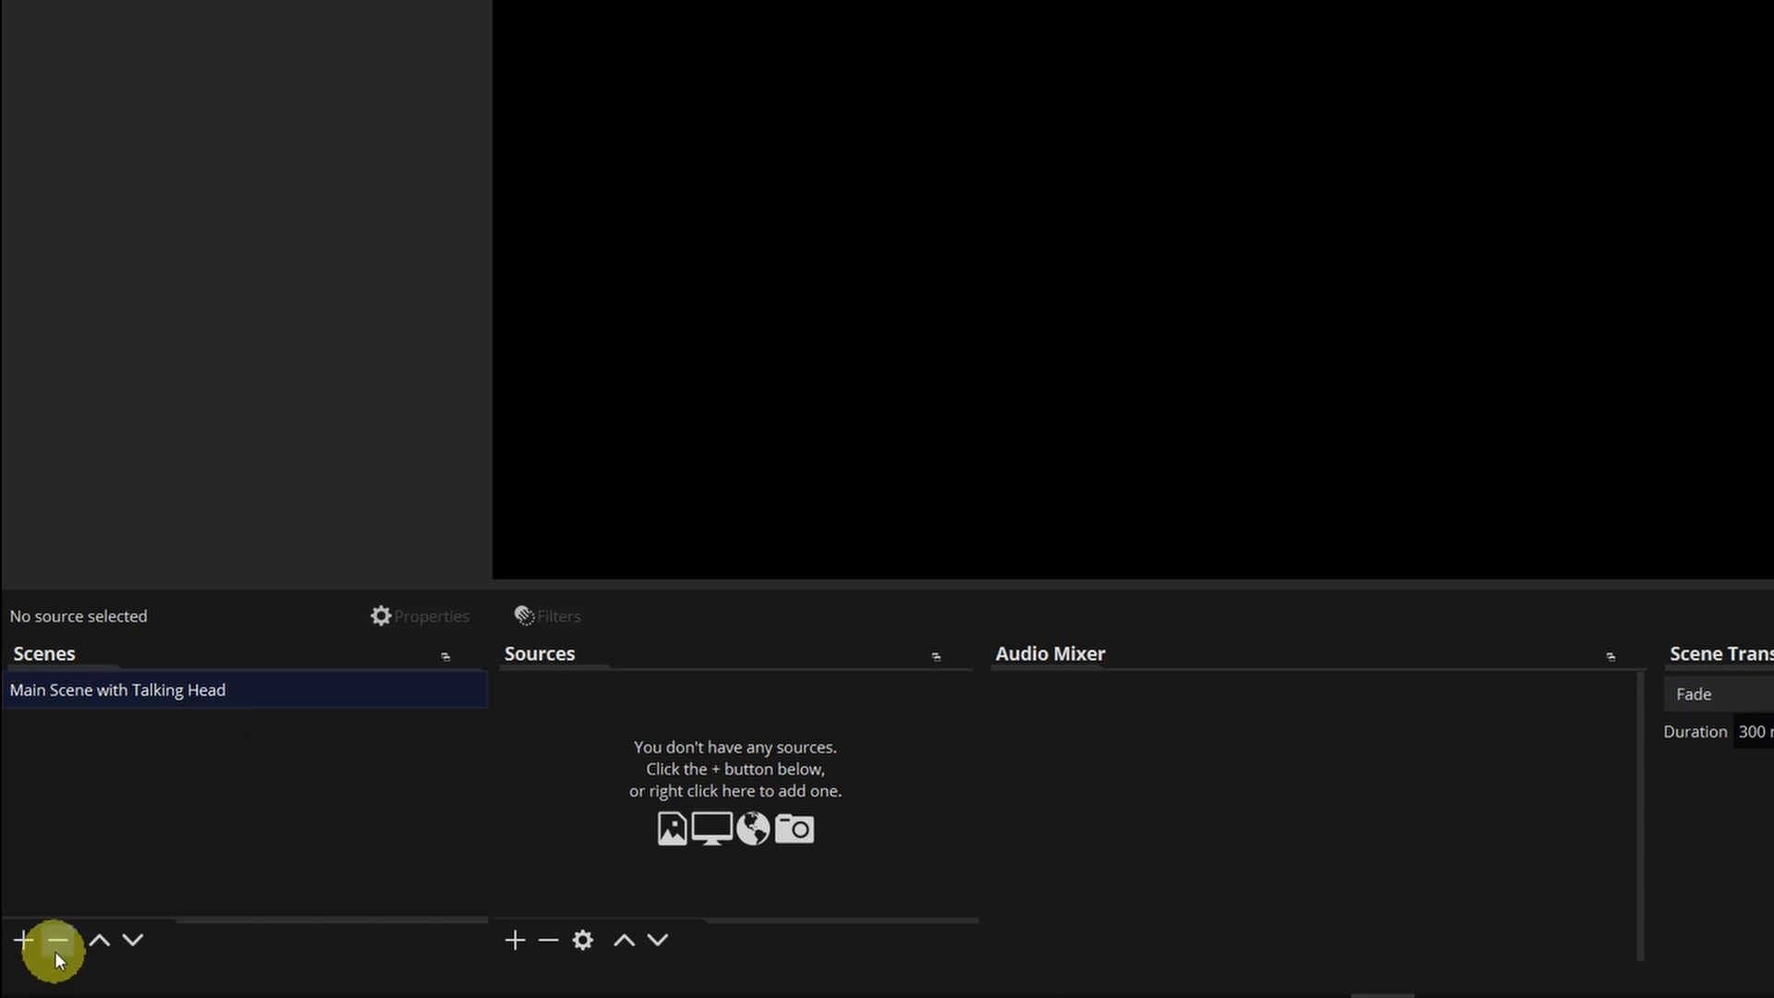
Add a second scene named "Content with Small Talking Head".
left_click(23, 940)
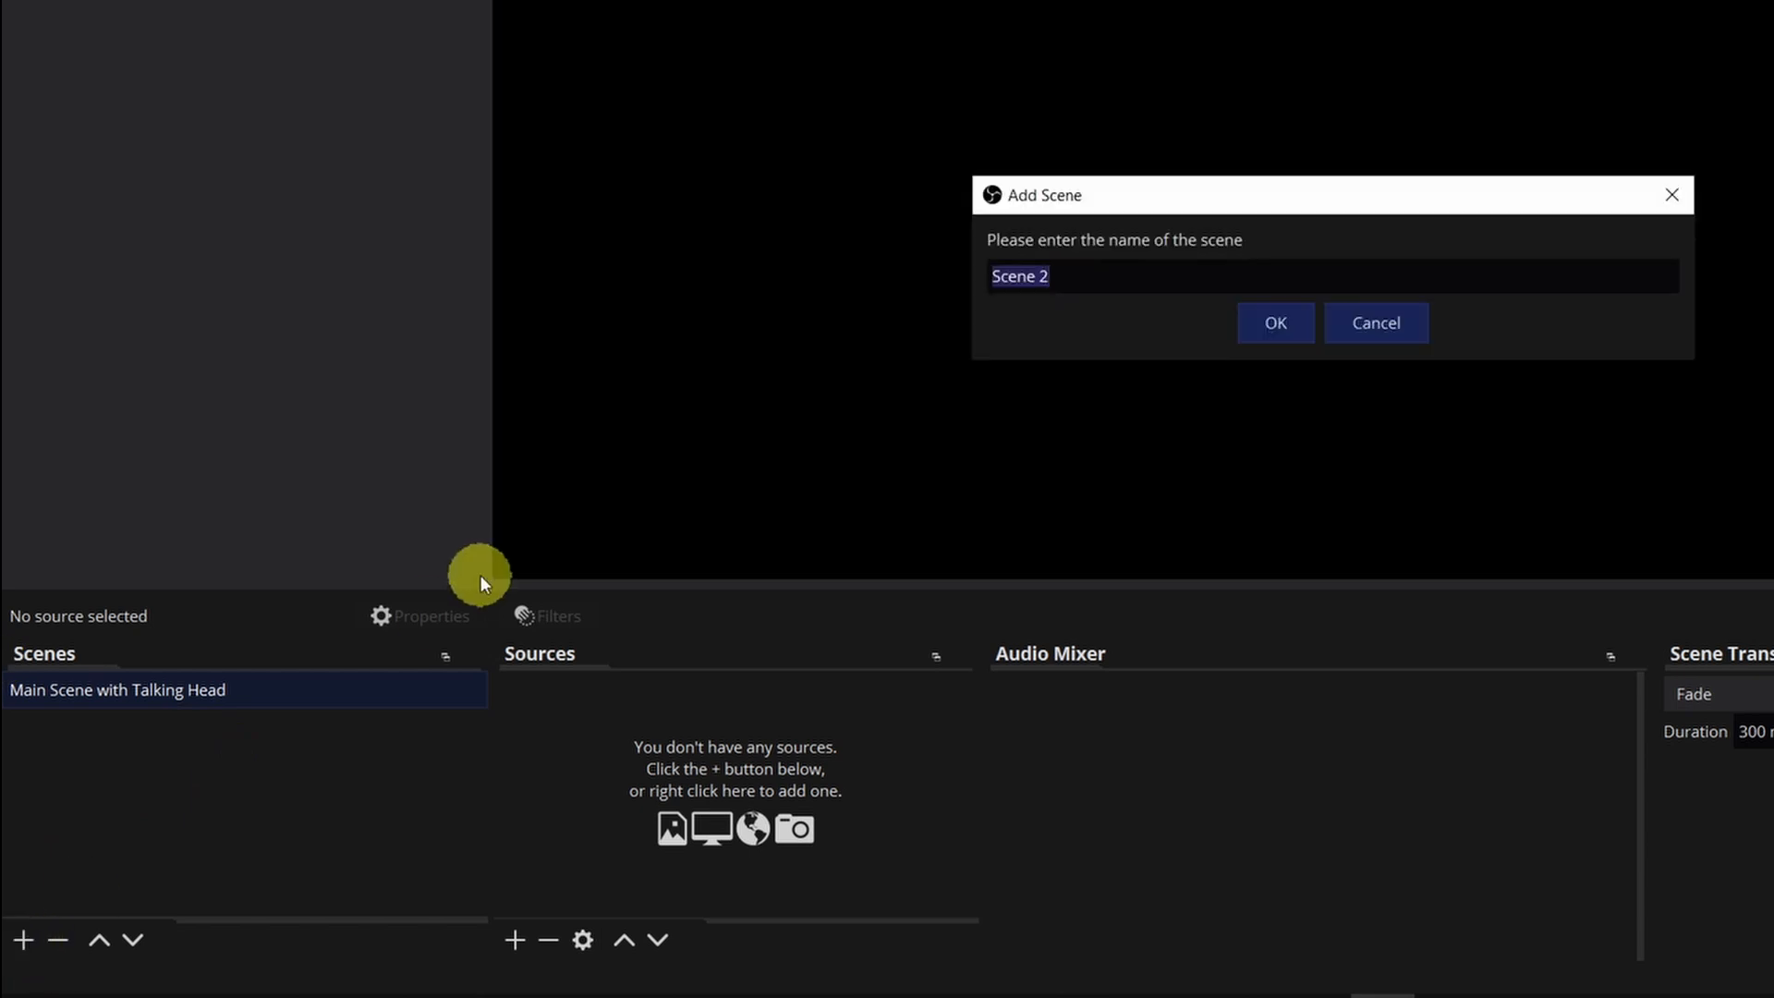
type("Content Scene")
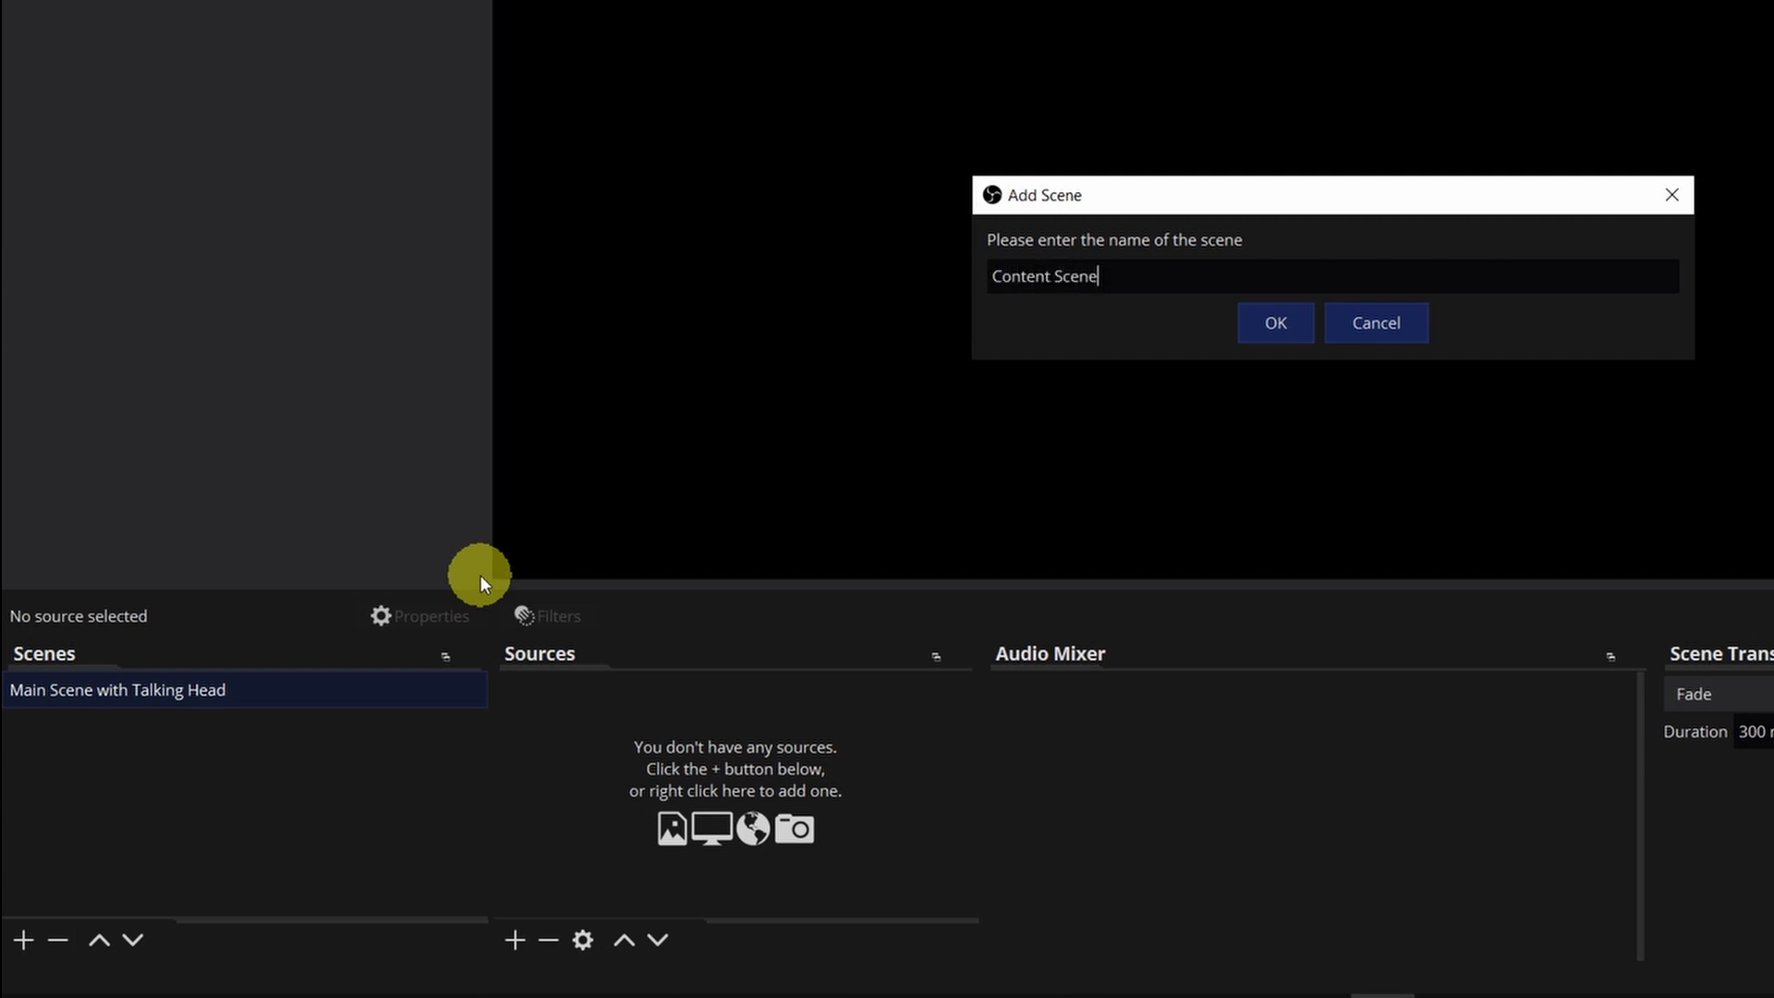
key("BackSpace")
key("BackSpace")
key("BackSpace")
key("BackSpace")
key("BackSpace")
type("with s")
key("BackSpace")
type("Small Talking Hea")
key("BackSpace")
key("BackSpace")
key("BackSpace")
key("BackSpace")
type("Head")
left_click(1247, 331)
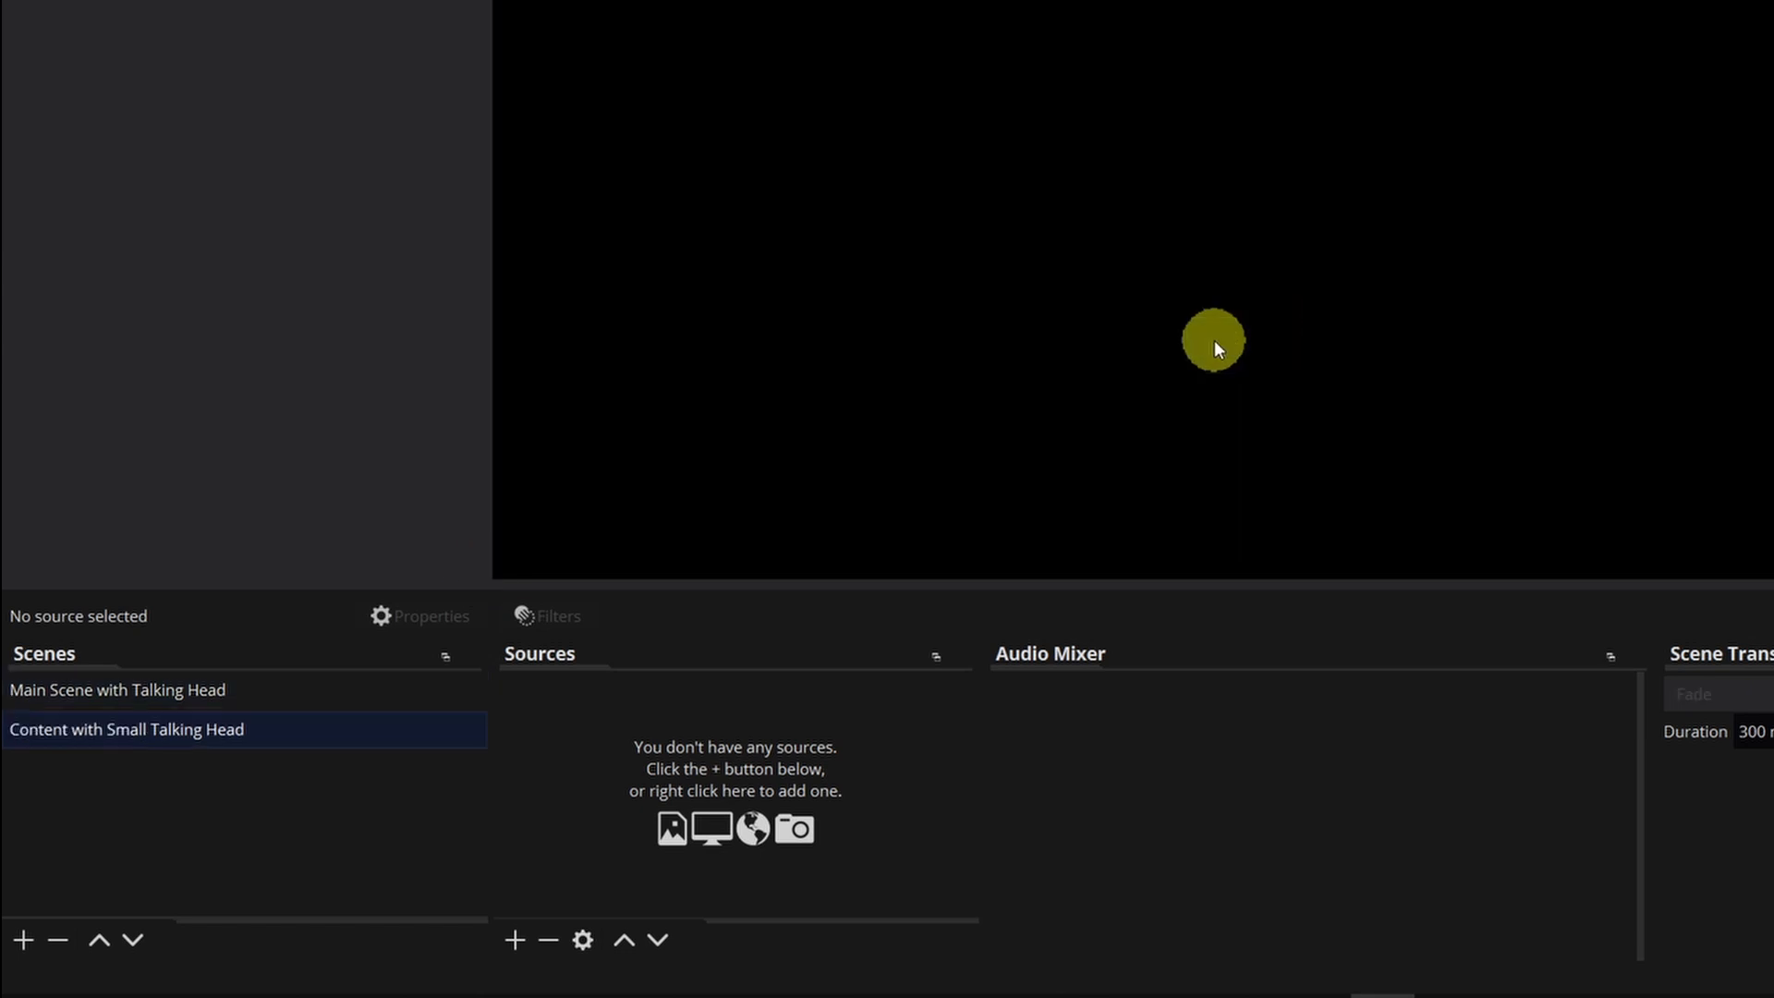
Add a third scene named "Overhead Cam with Small Talking Head".
left_click(27, 939)
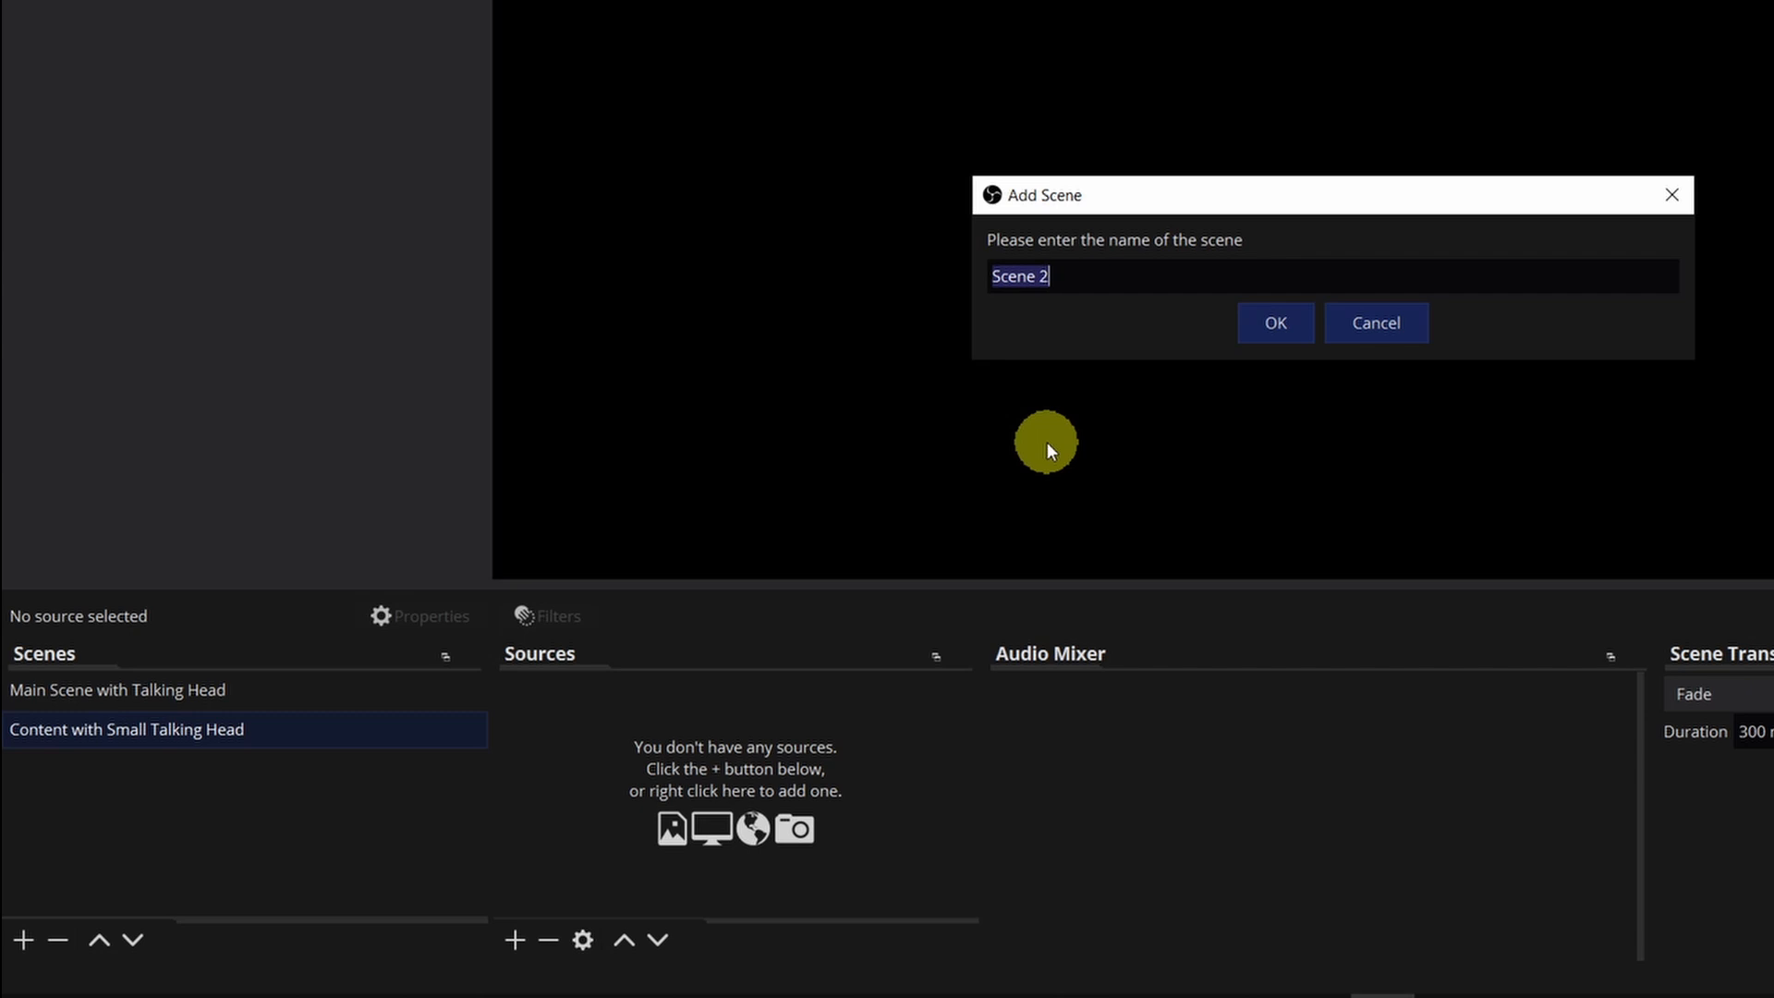
type("Ovhe")
key("BackSpace")
key("BackSpace")
type("erhead Cam ")
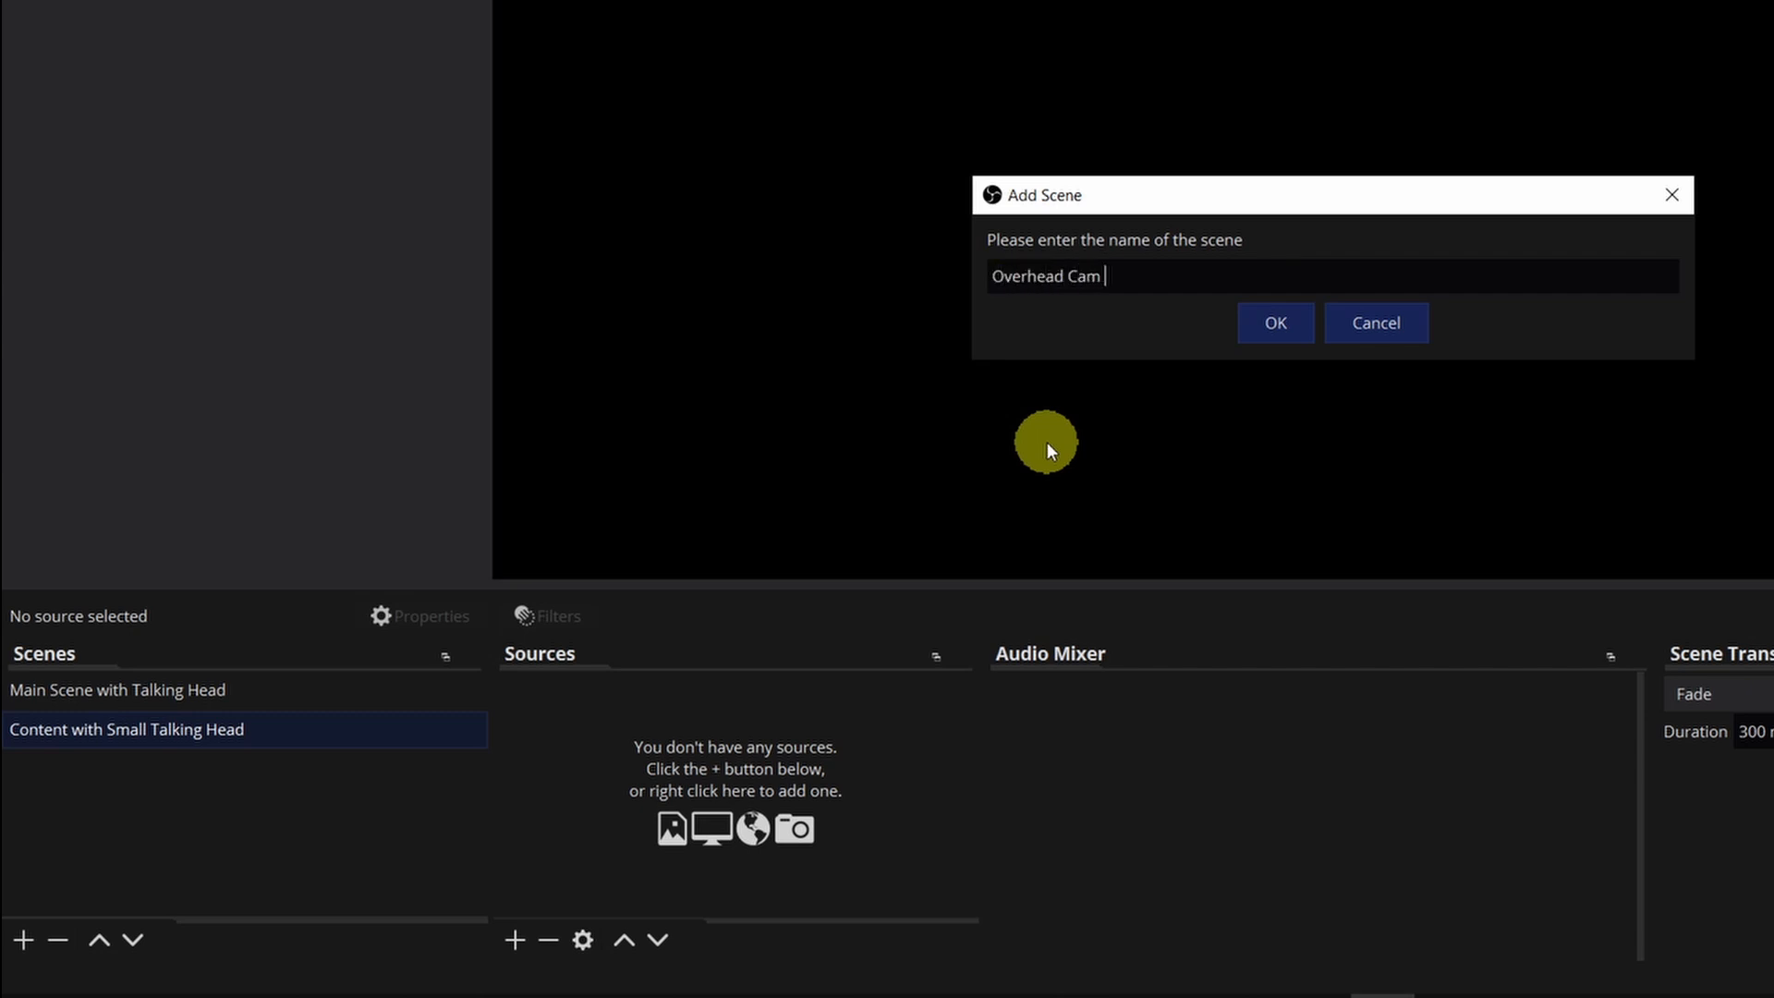
type("with Small Talking Head")
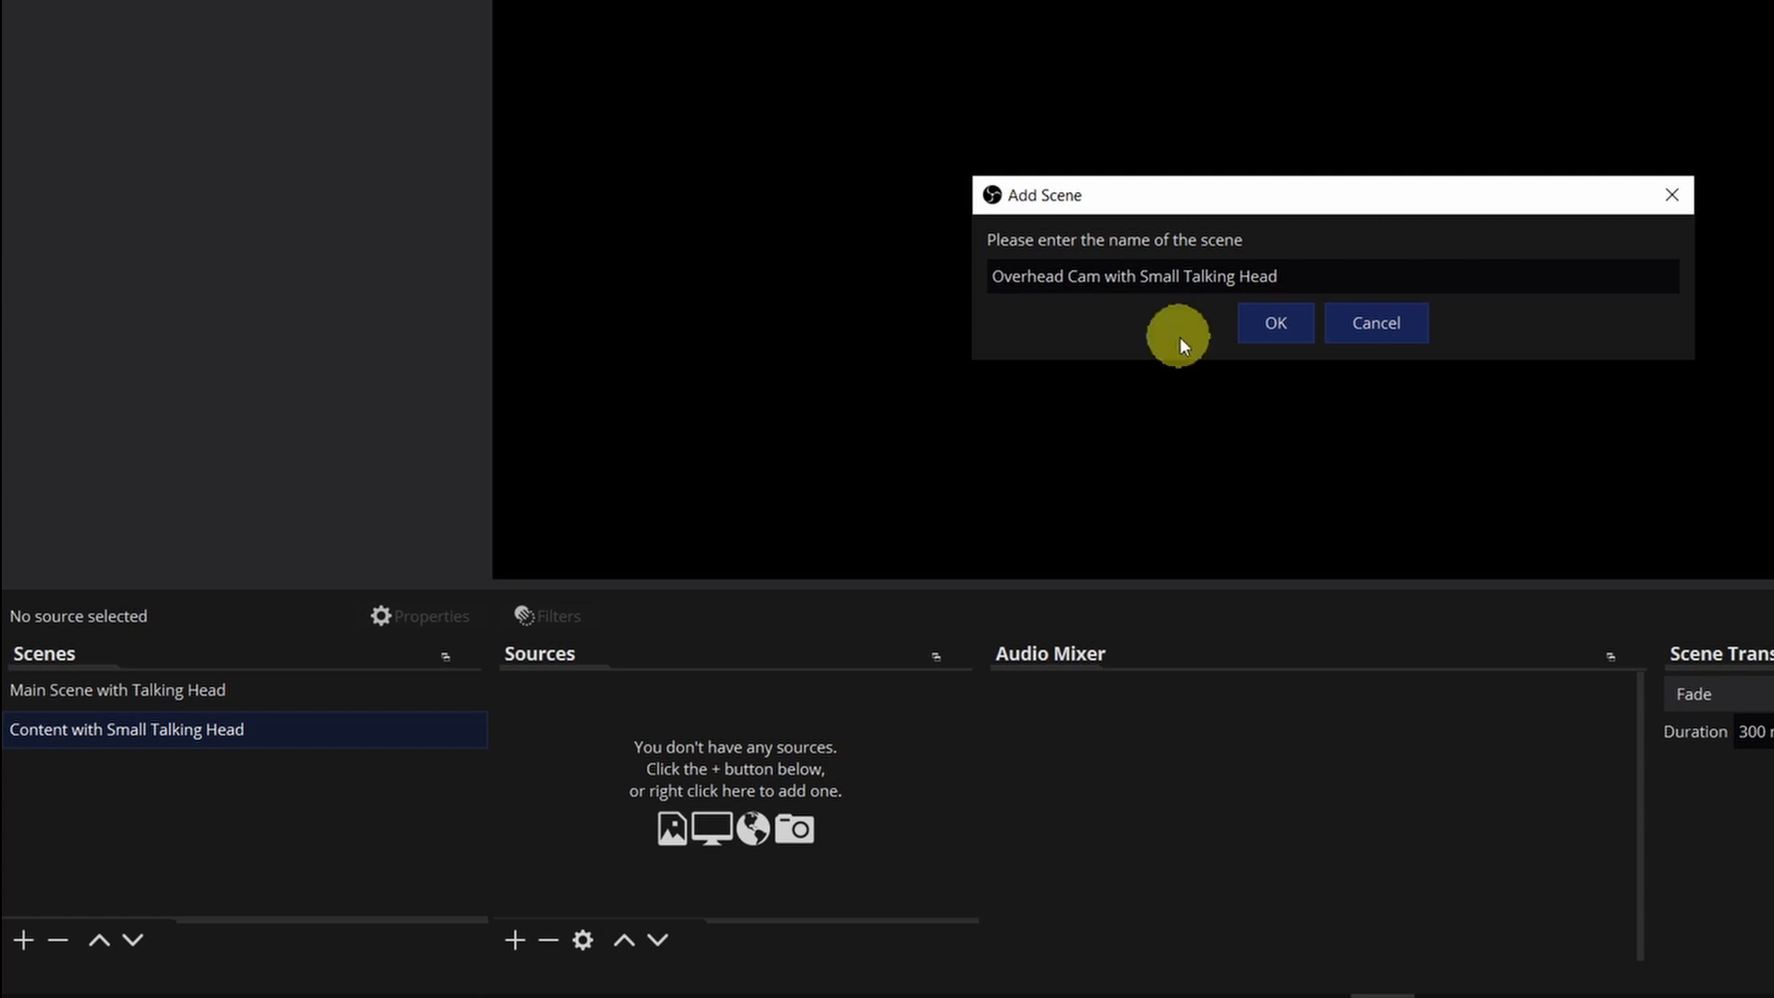
left_click(1272, 320)
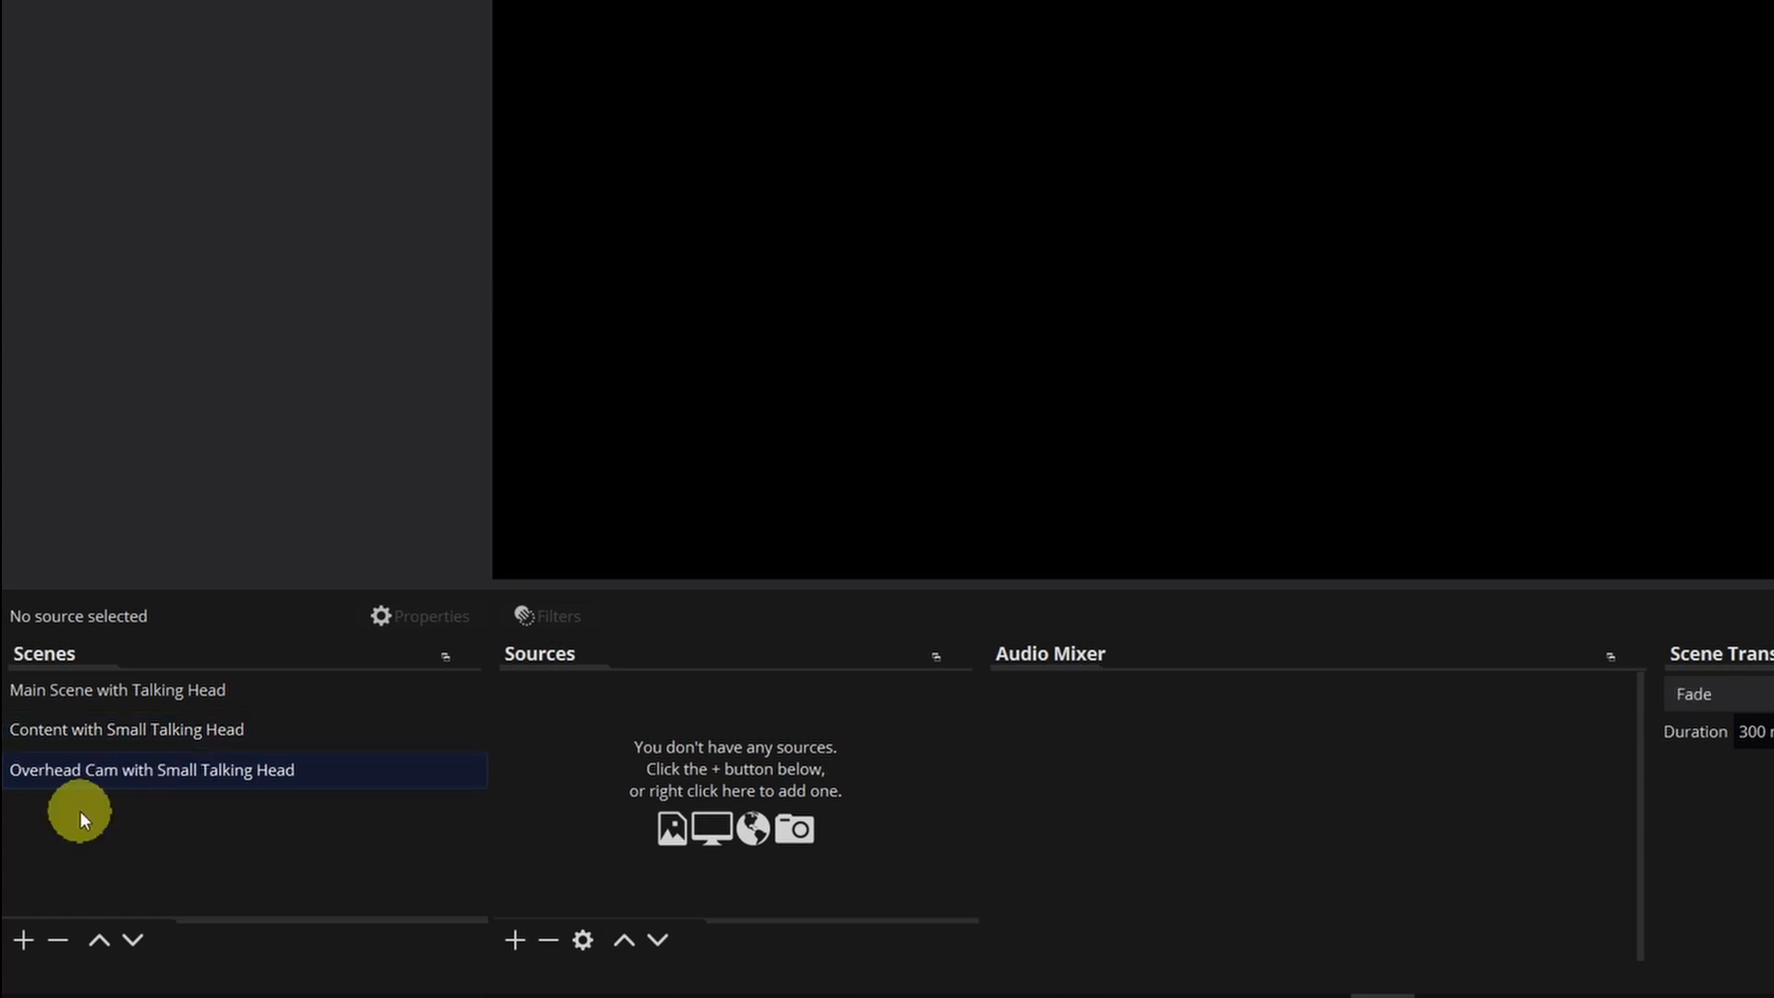
Add a separator scene named "**********" at the end of the scene list.
left_click(23, 939)
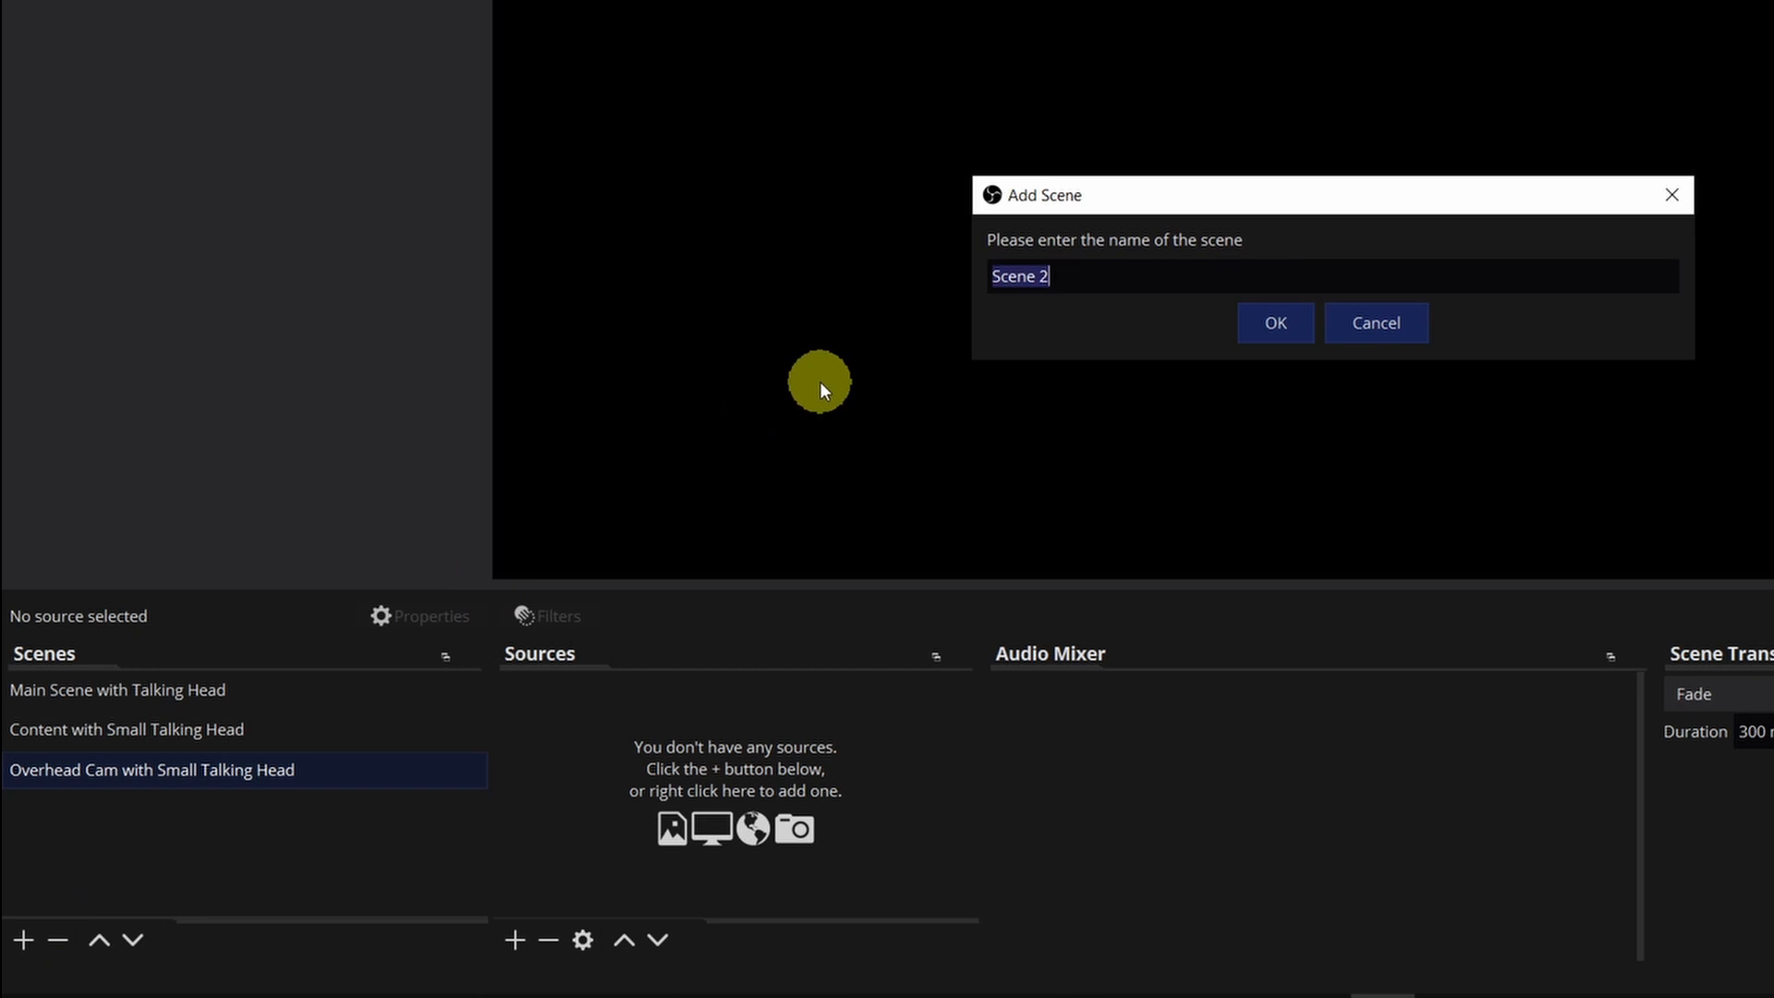
type("**********")
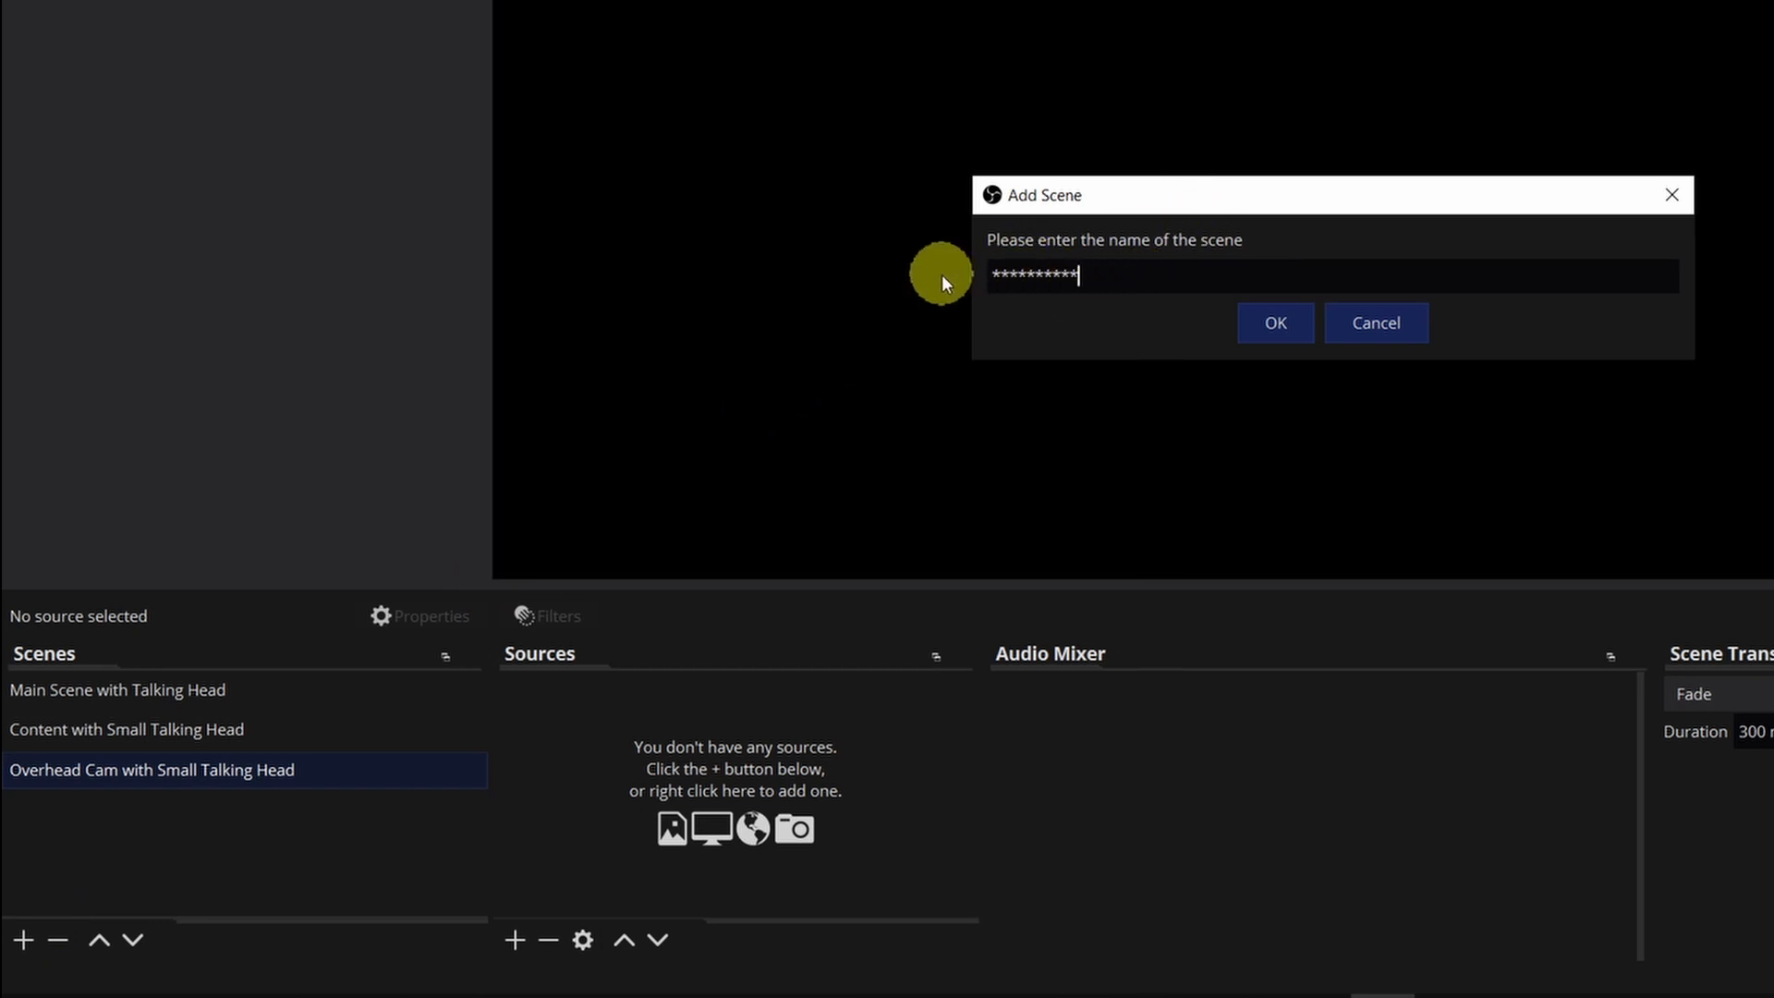
left_click(1268, 322)
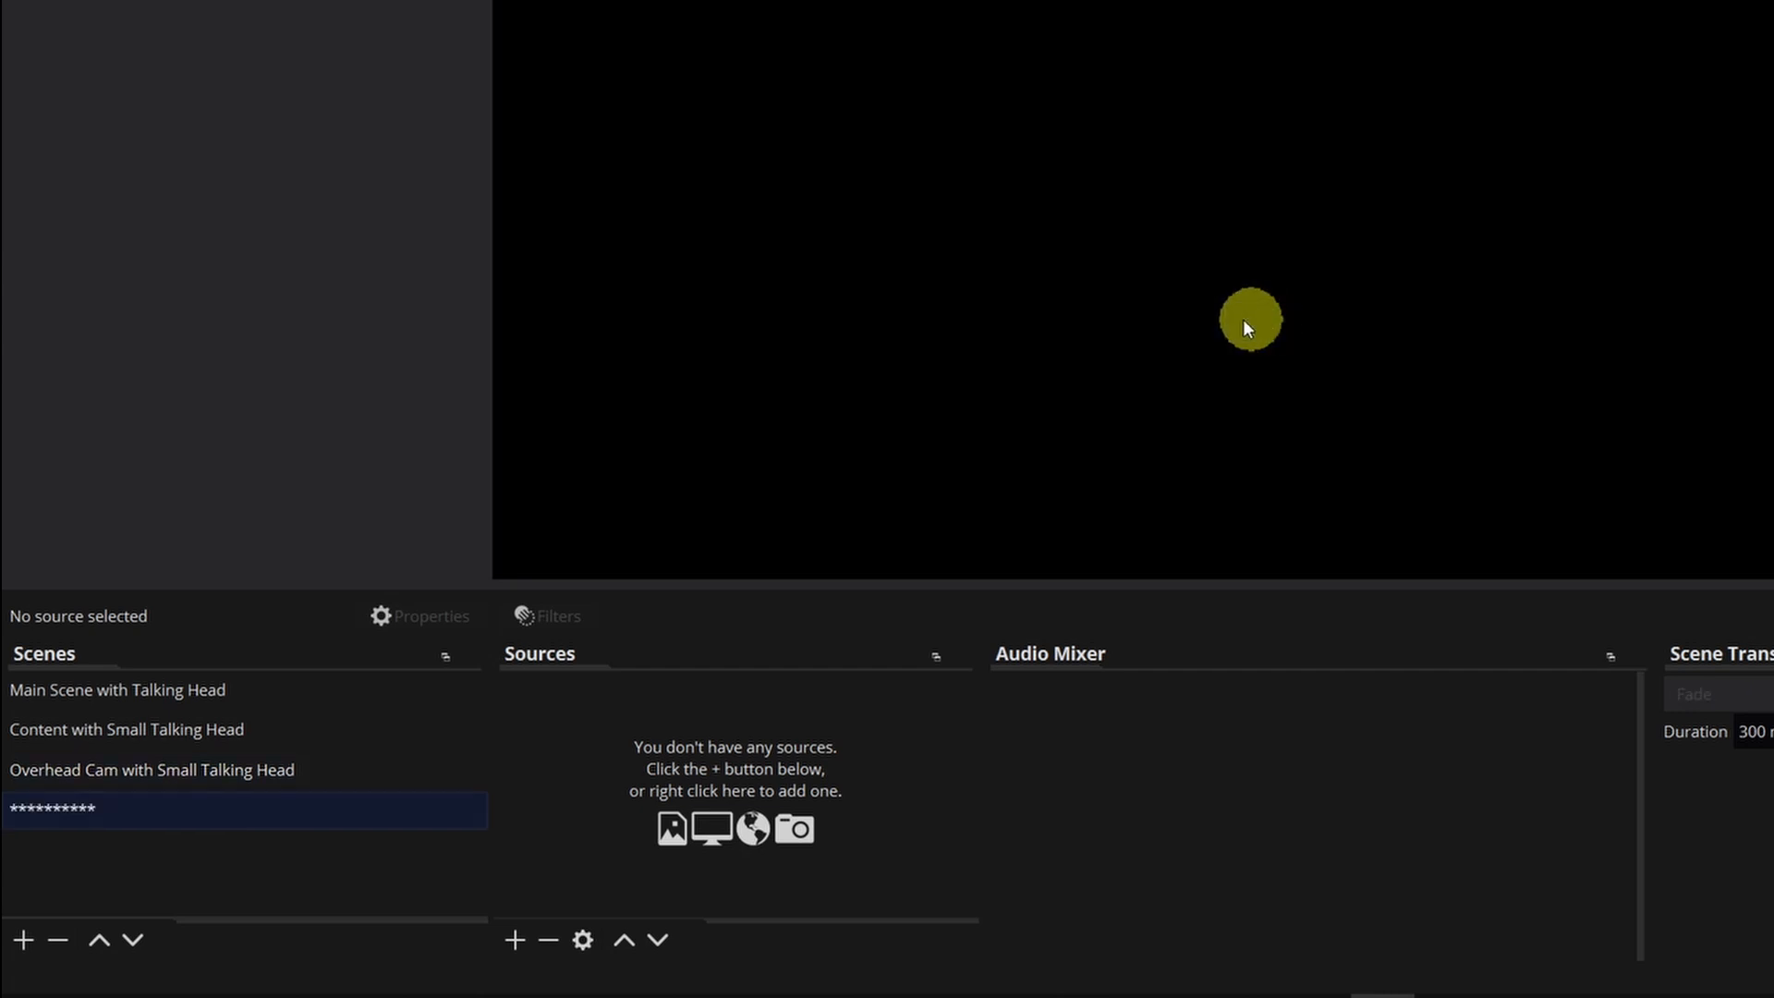
left_click(23, 941)
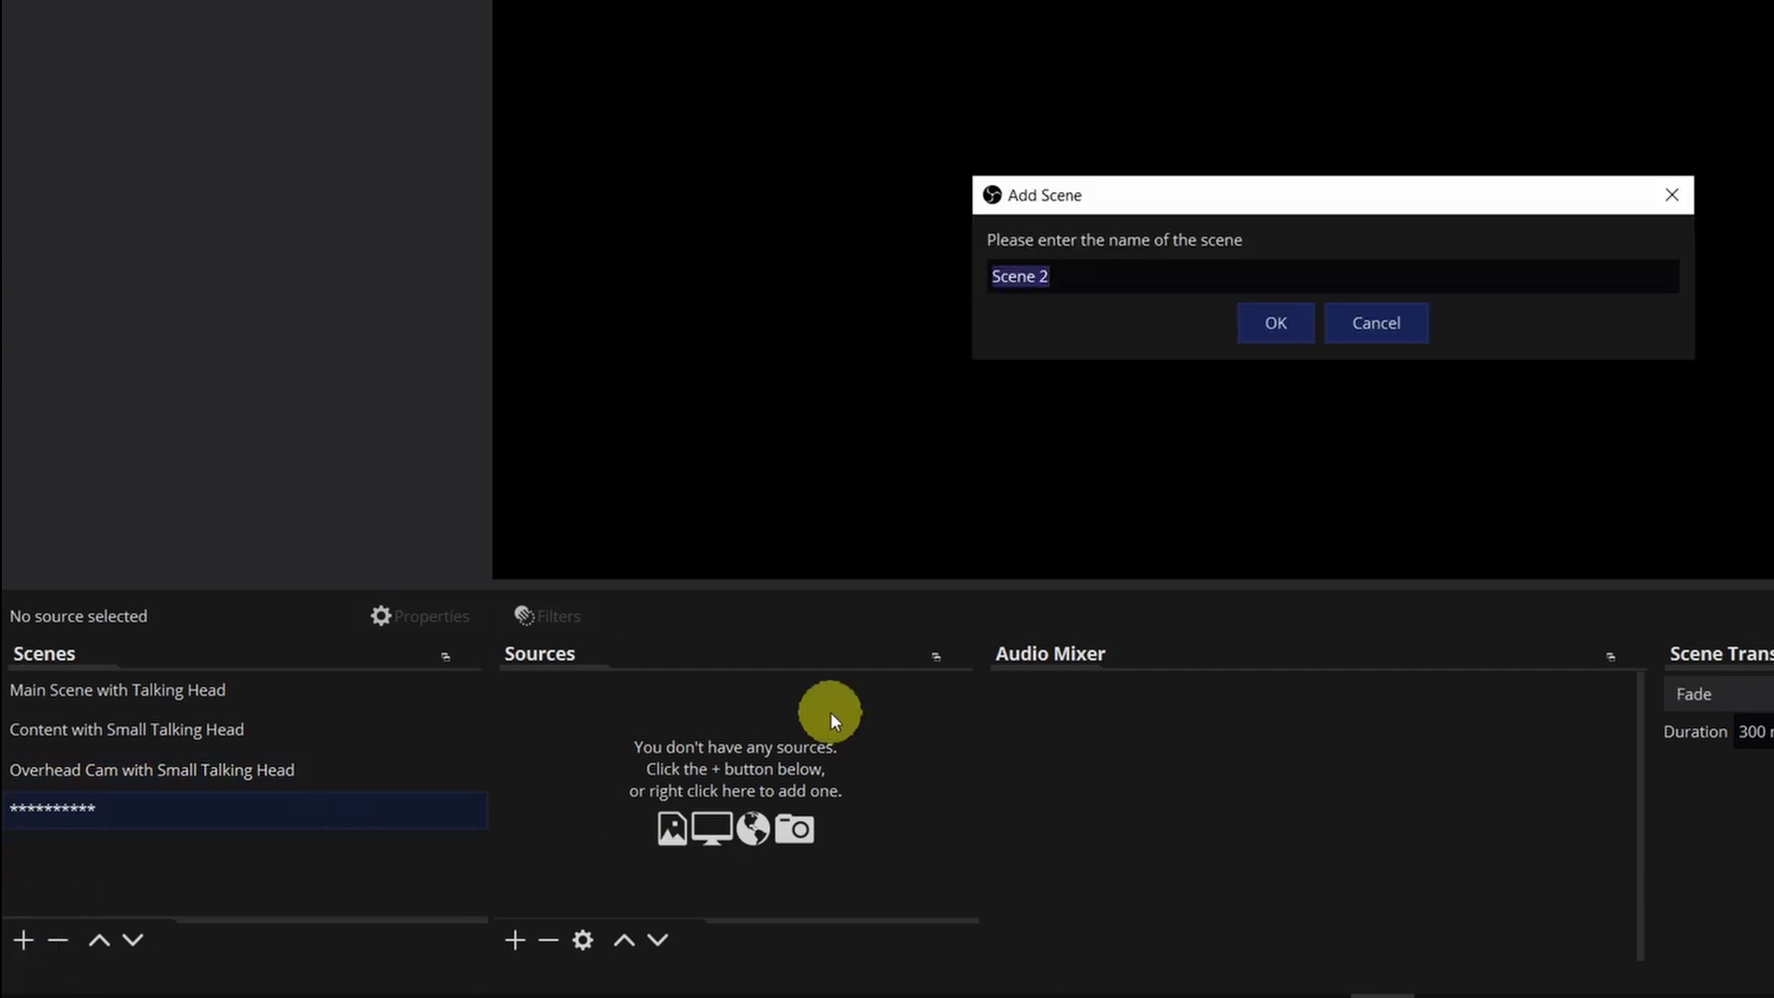
left_click(1356, 324)
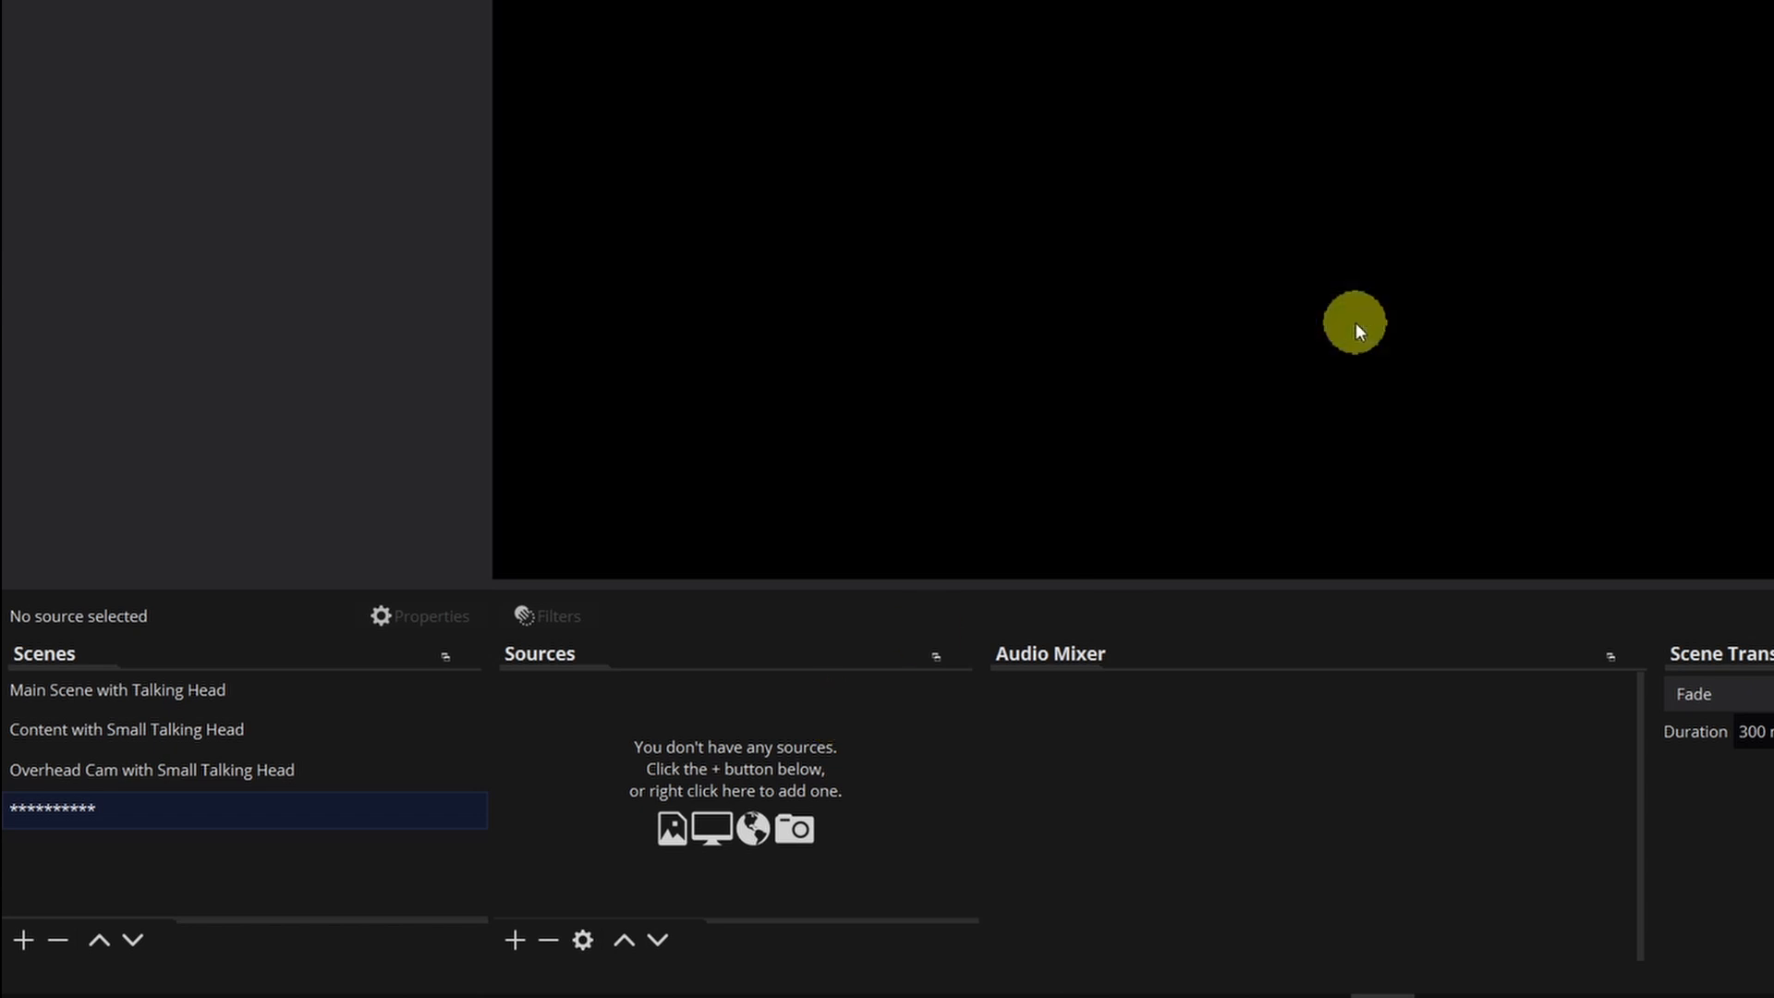
Add a new Colour Source named "[BG] Green Background" to the Main Scene with Talking Head and open its colour selection.
left_click(124, 691)
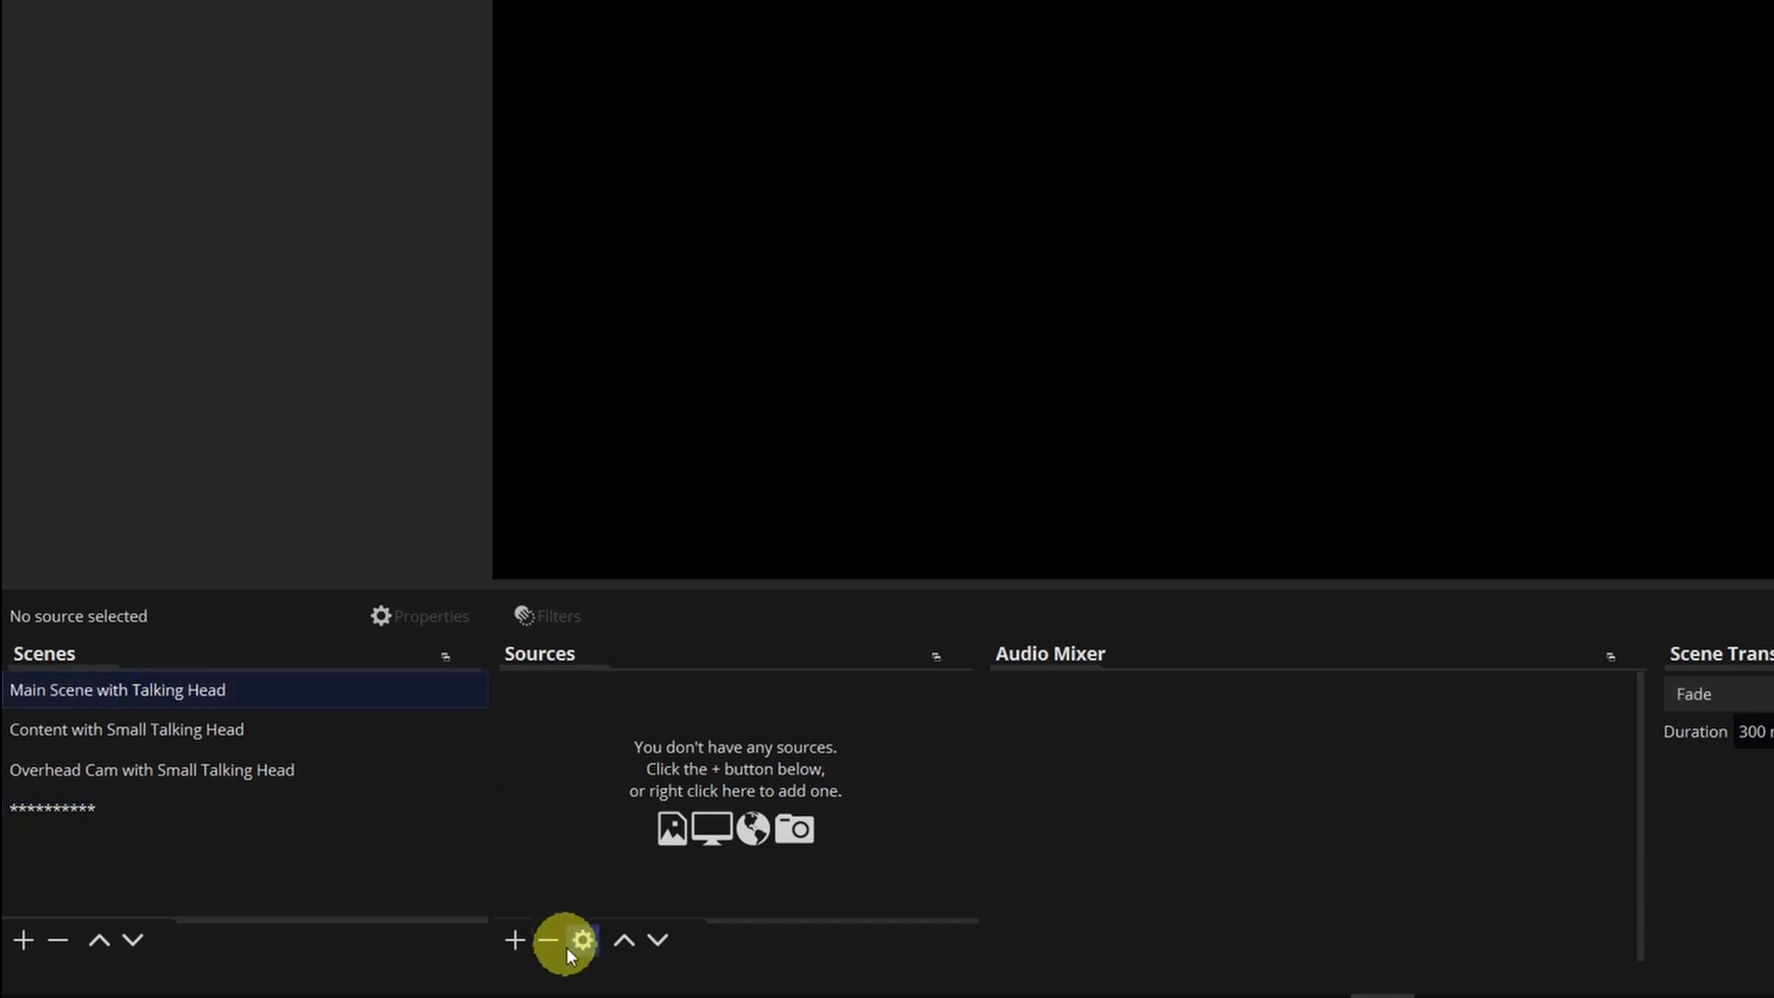
left_click(514, 939)
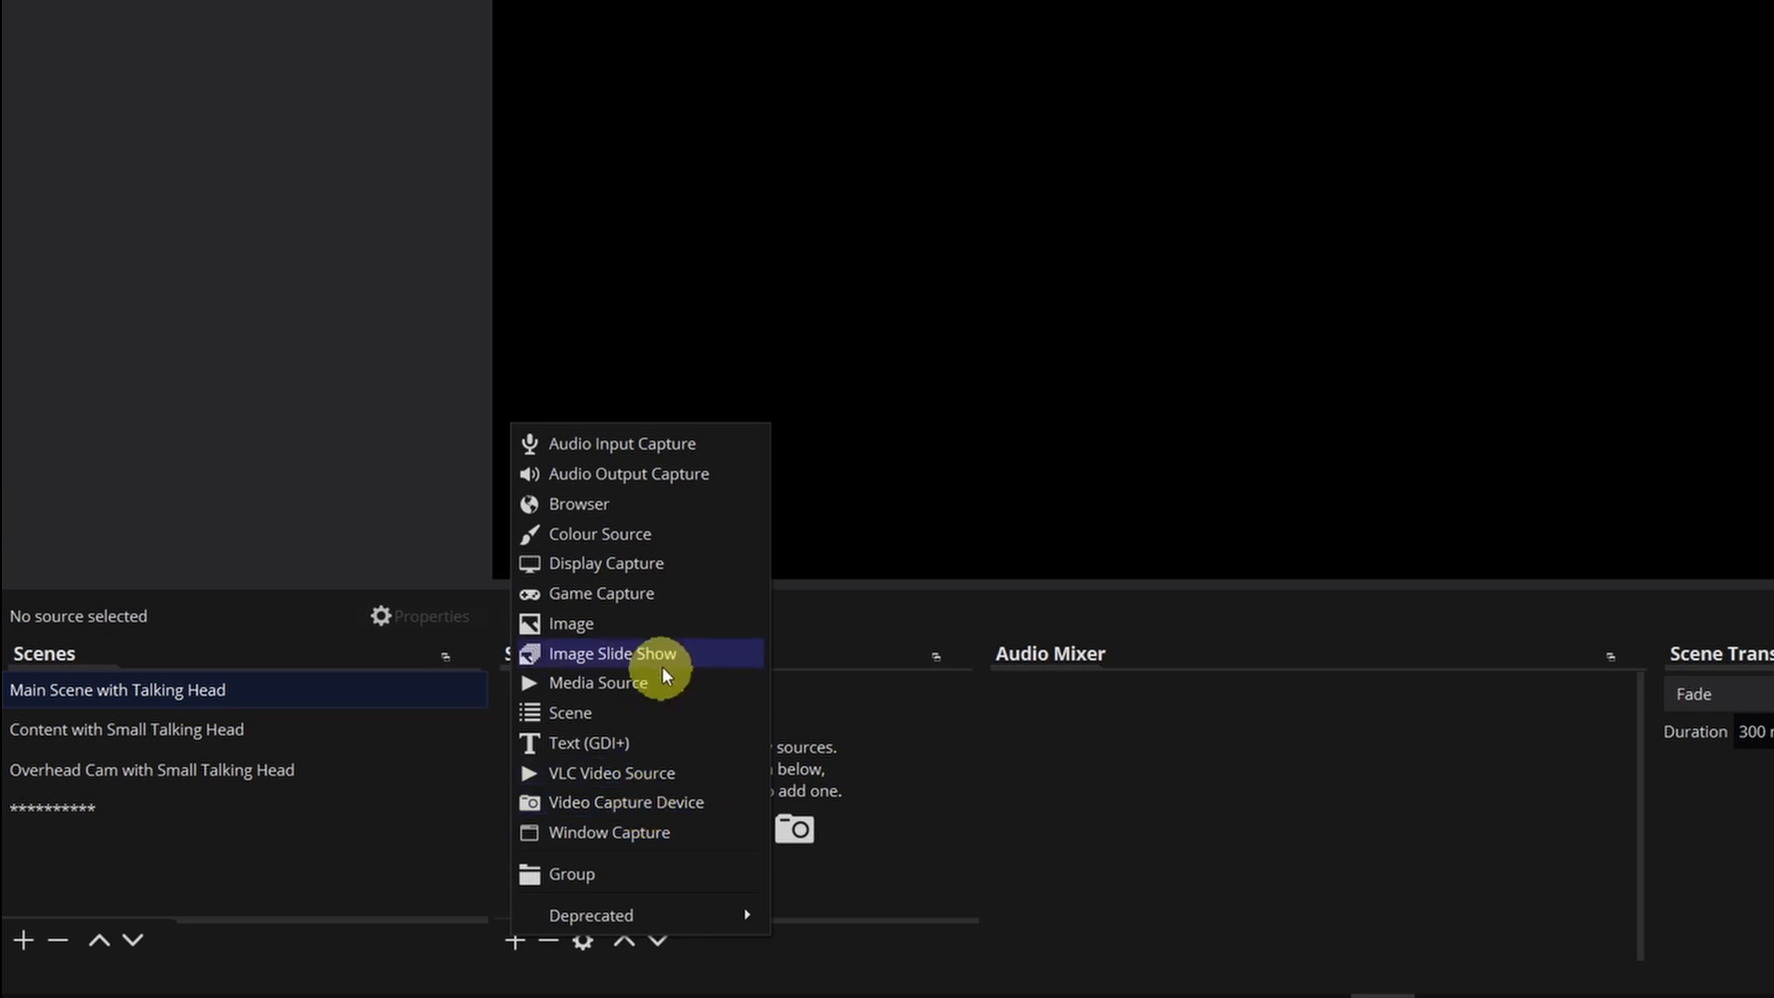
left_click(625, 540)
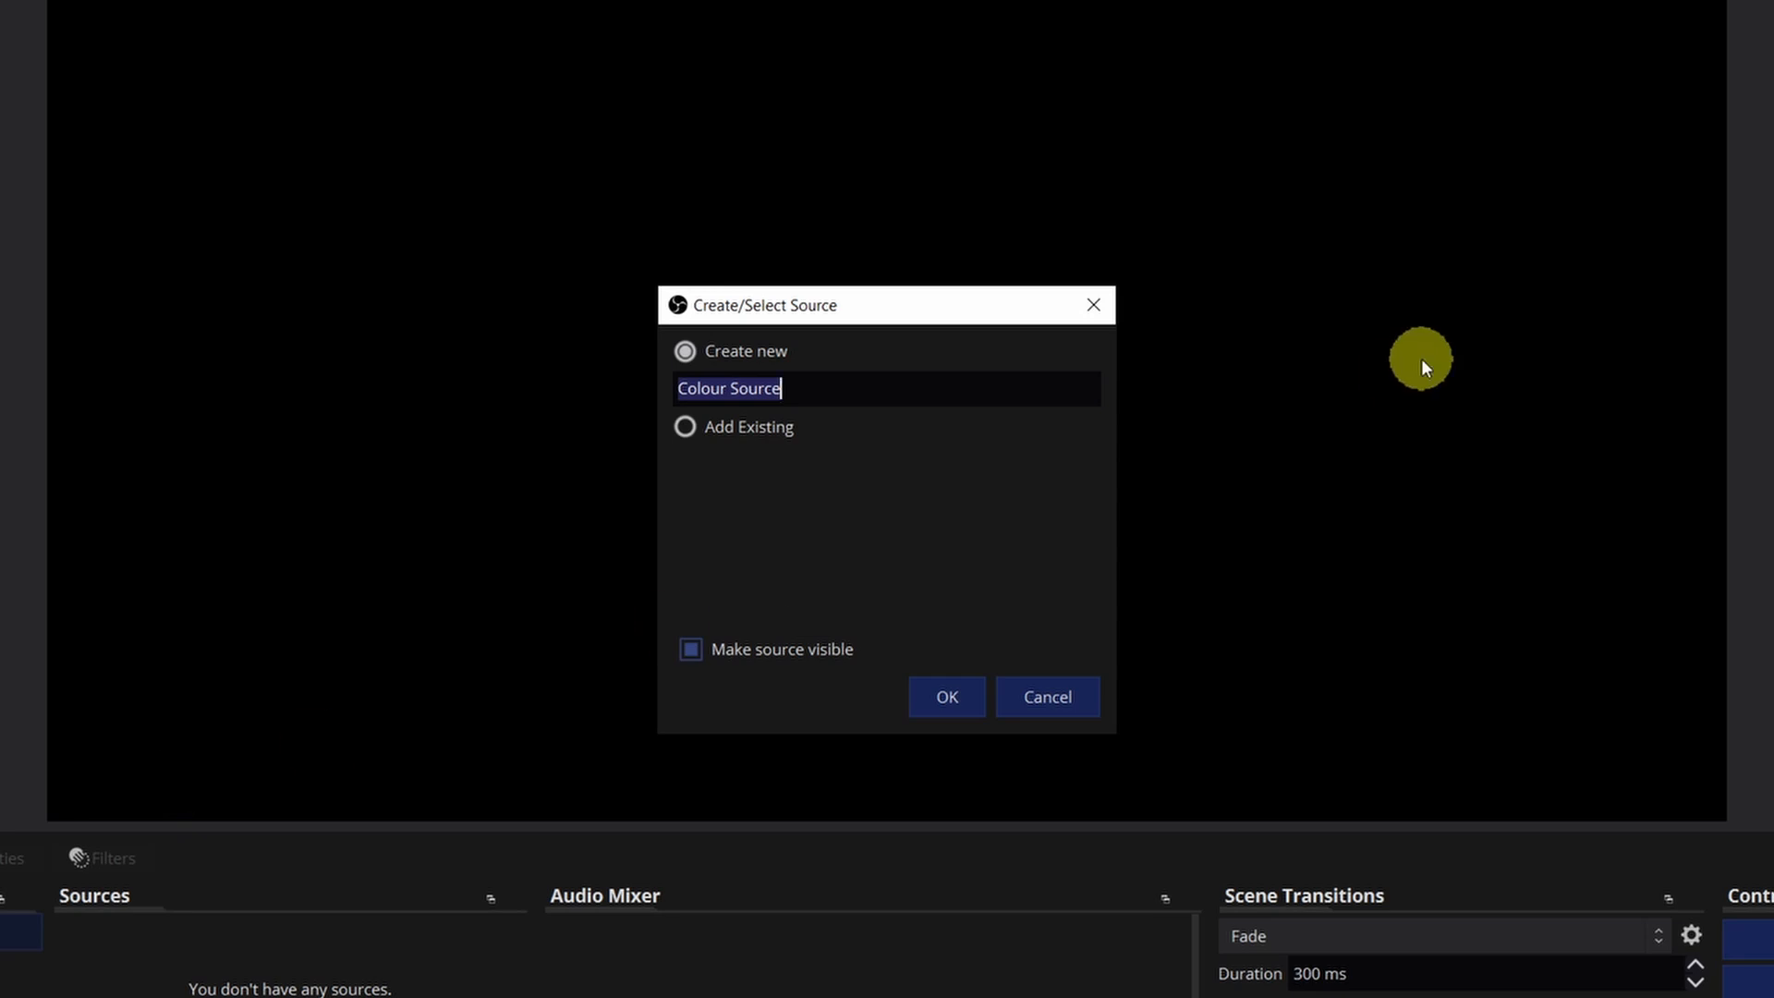
type("C")
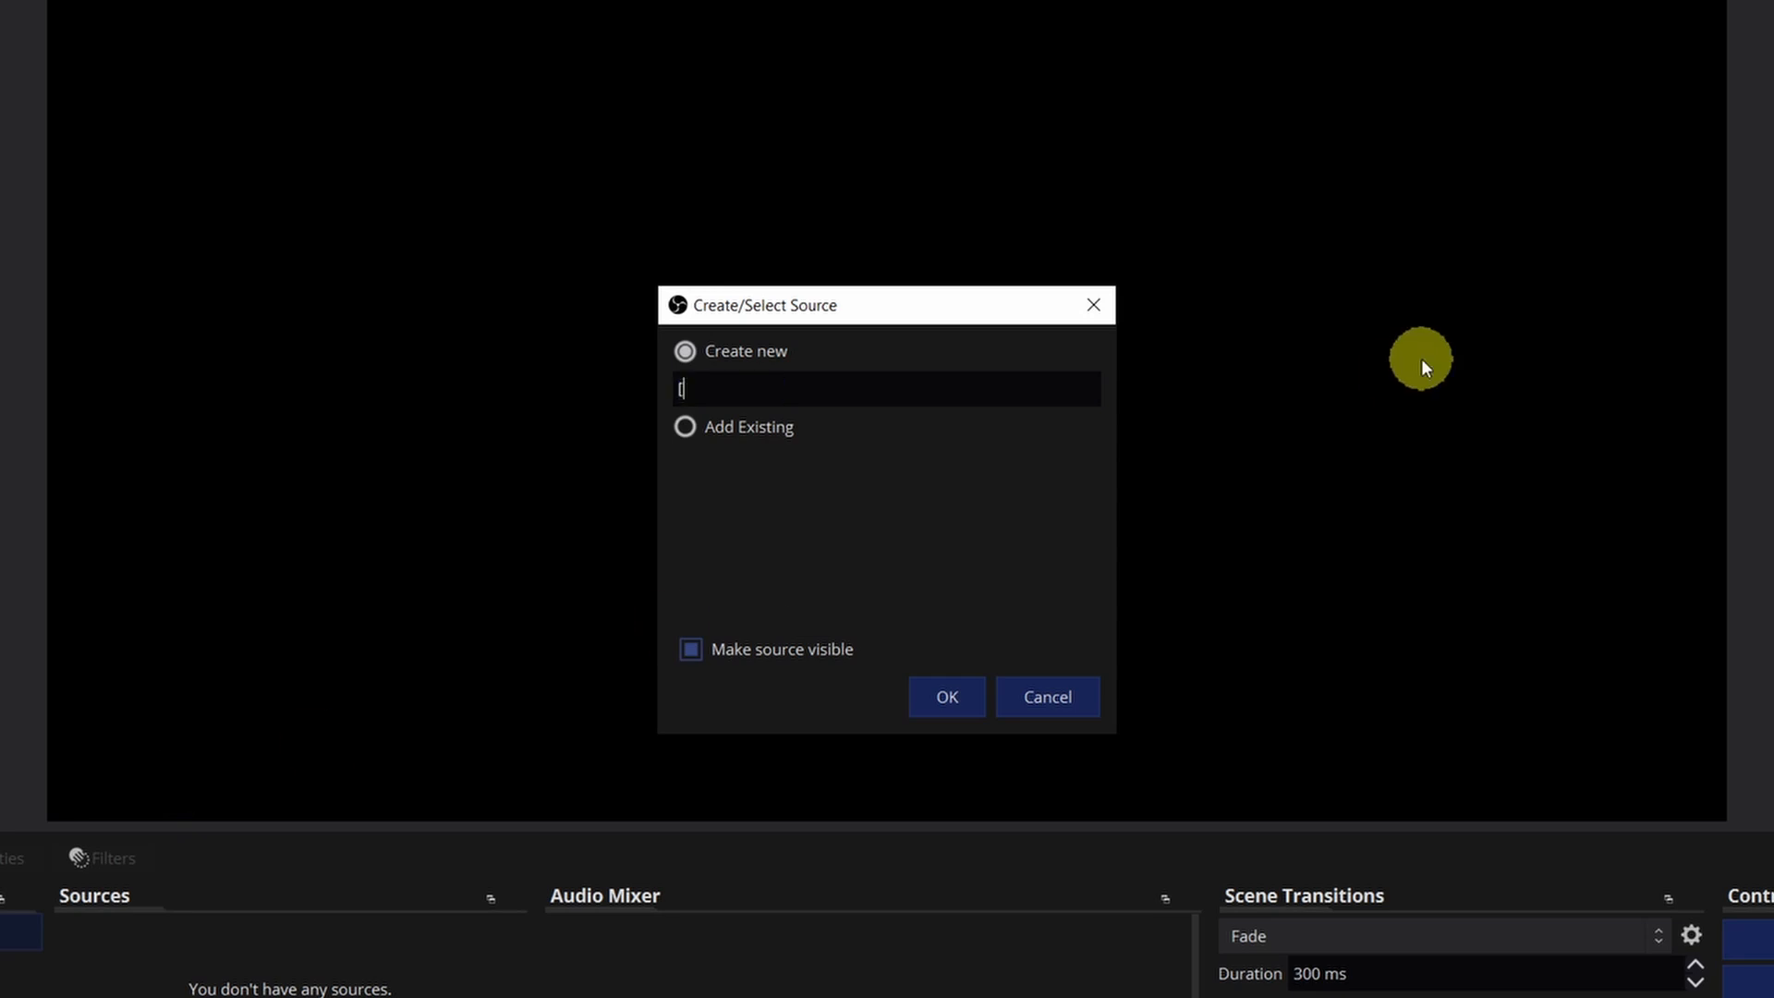
type("BG]")
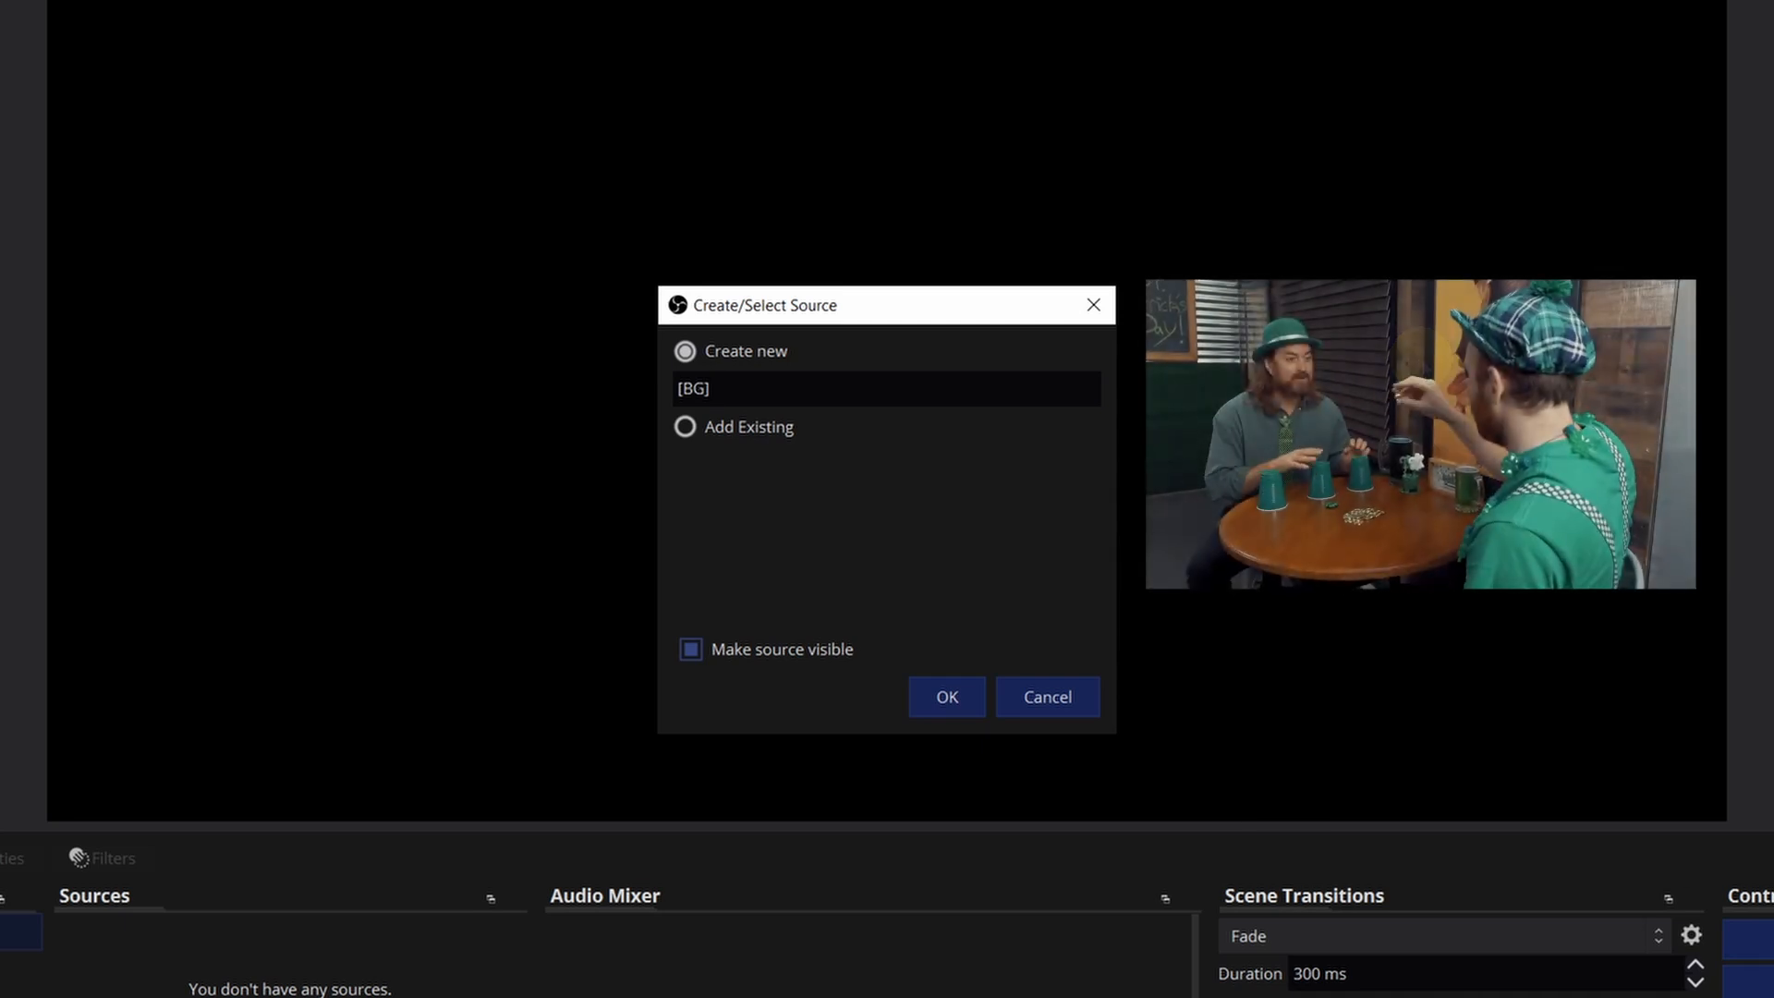
type("Gree")
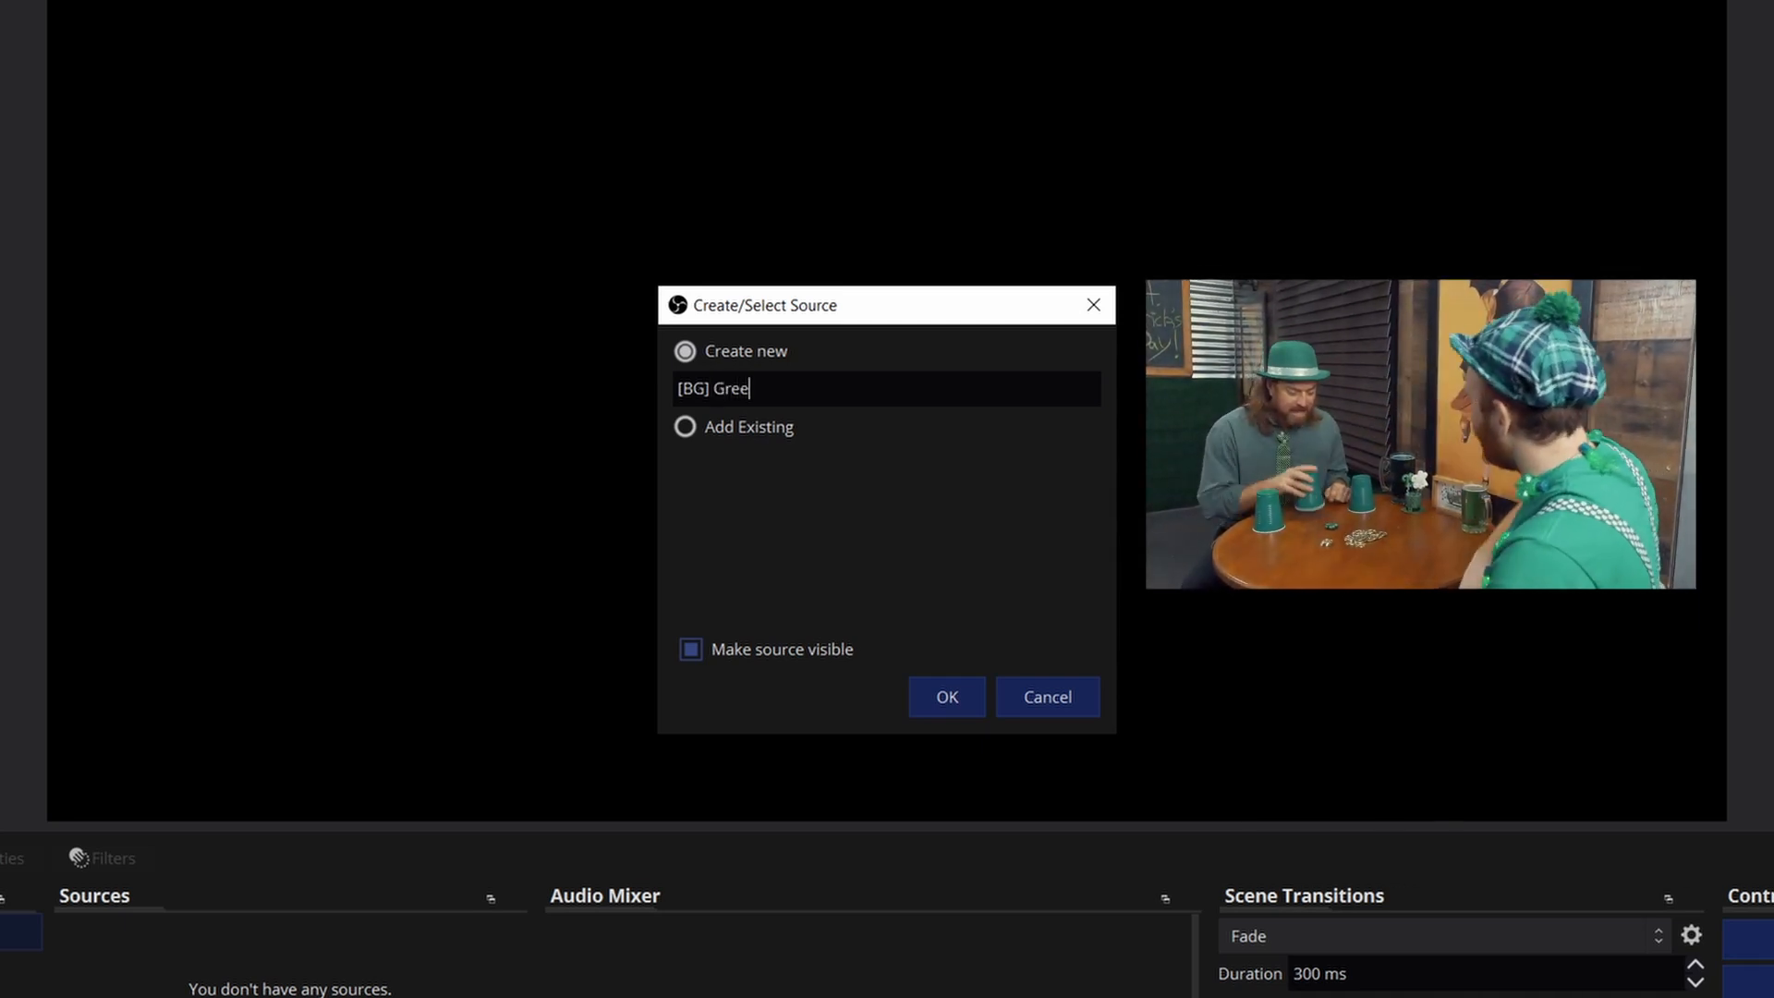
type("n Backg")
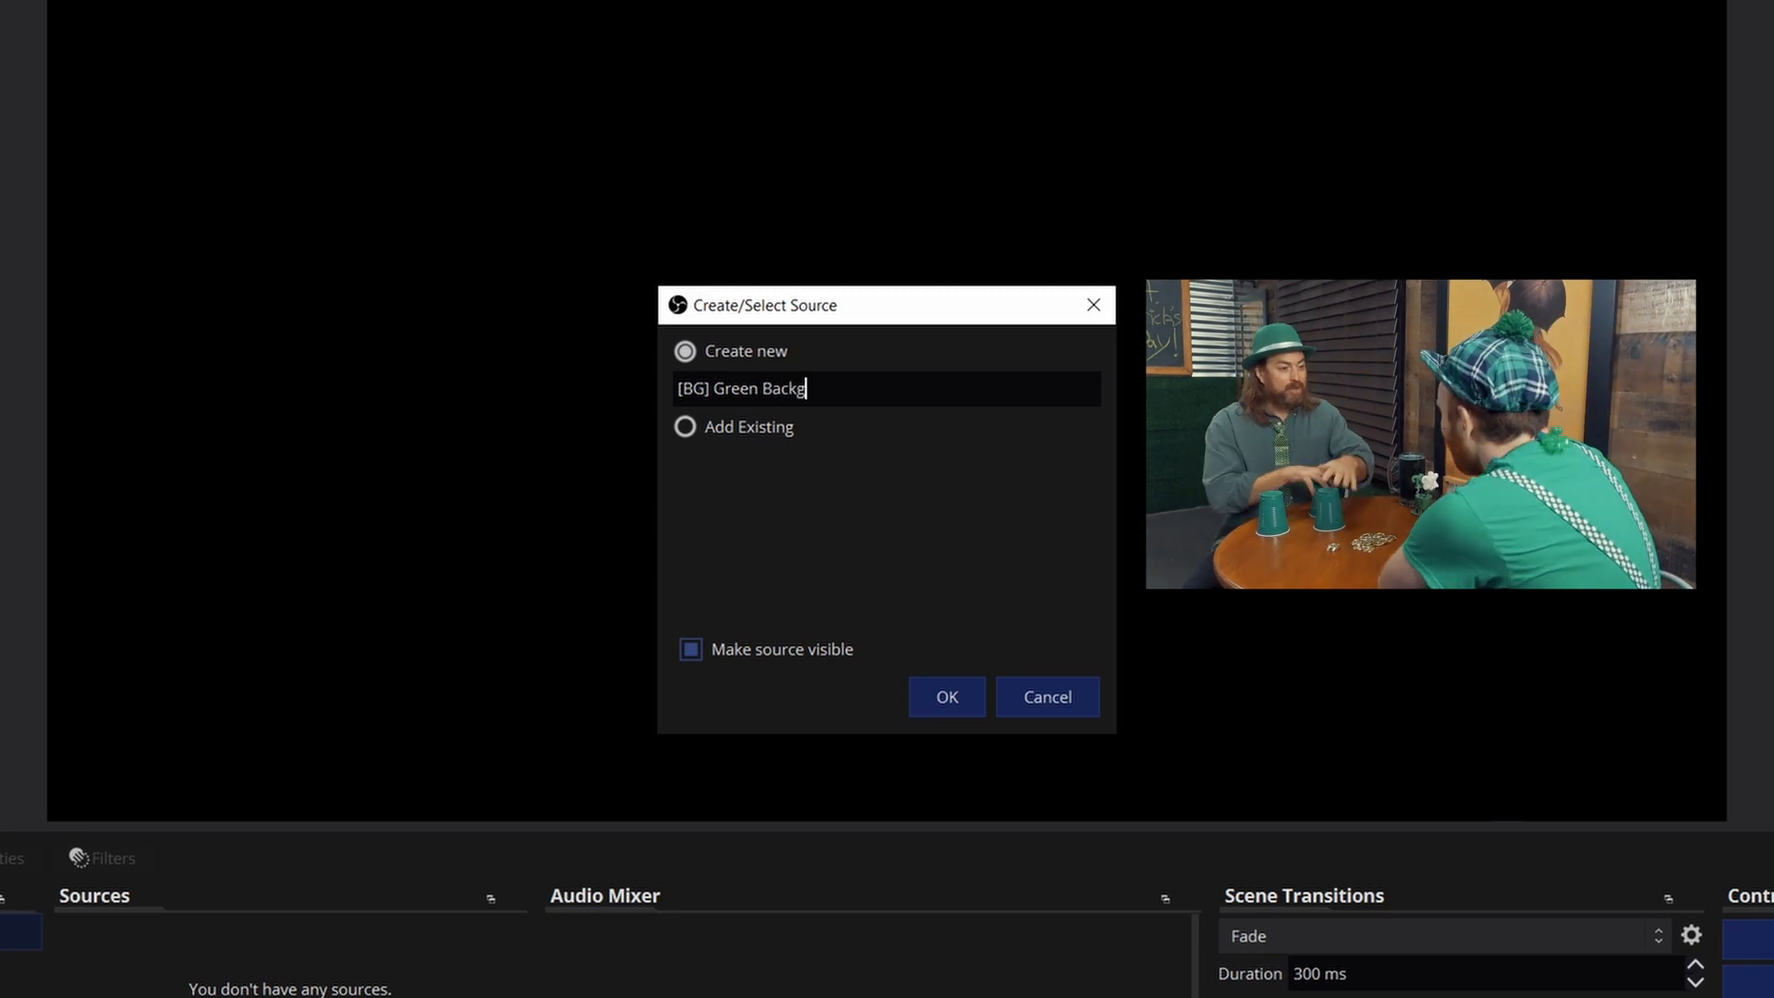
type("round")
left_click(946, 697)
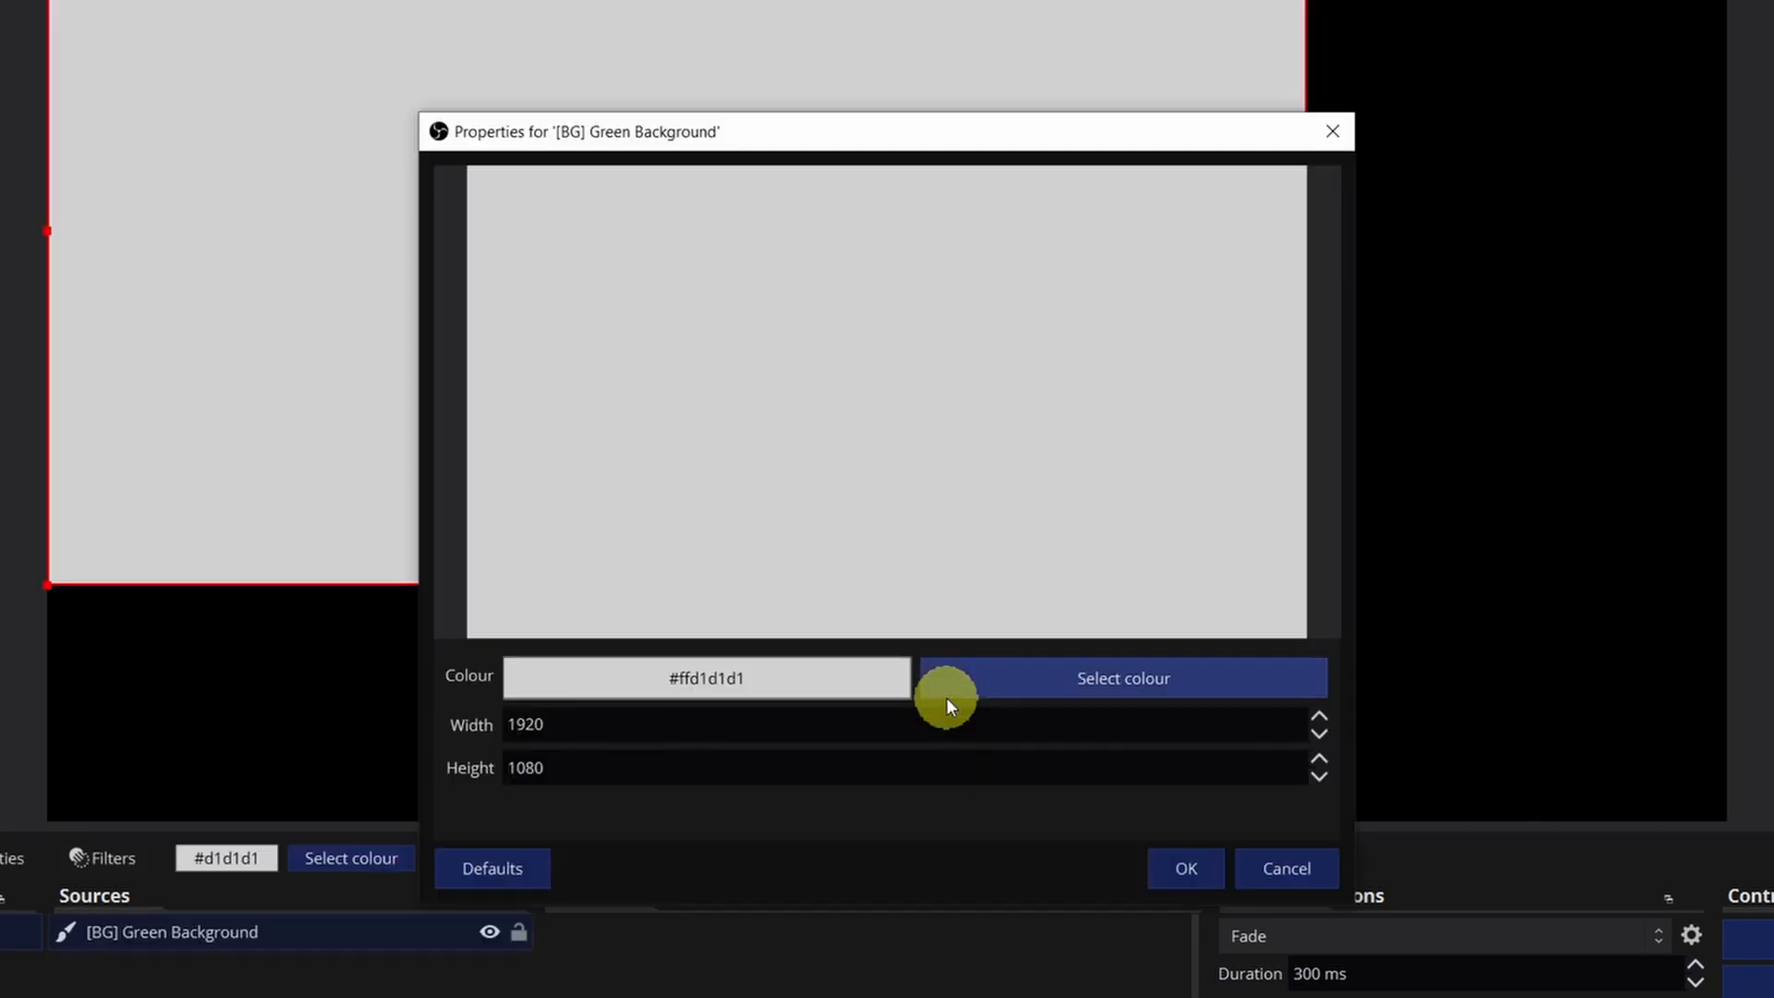
left_click(1122, 693)
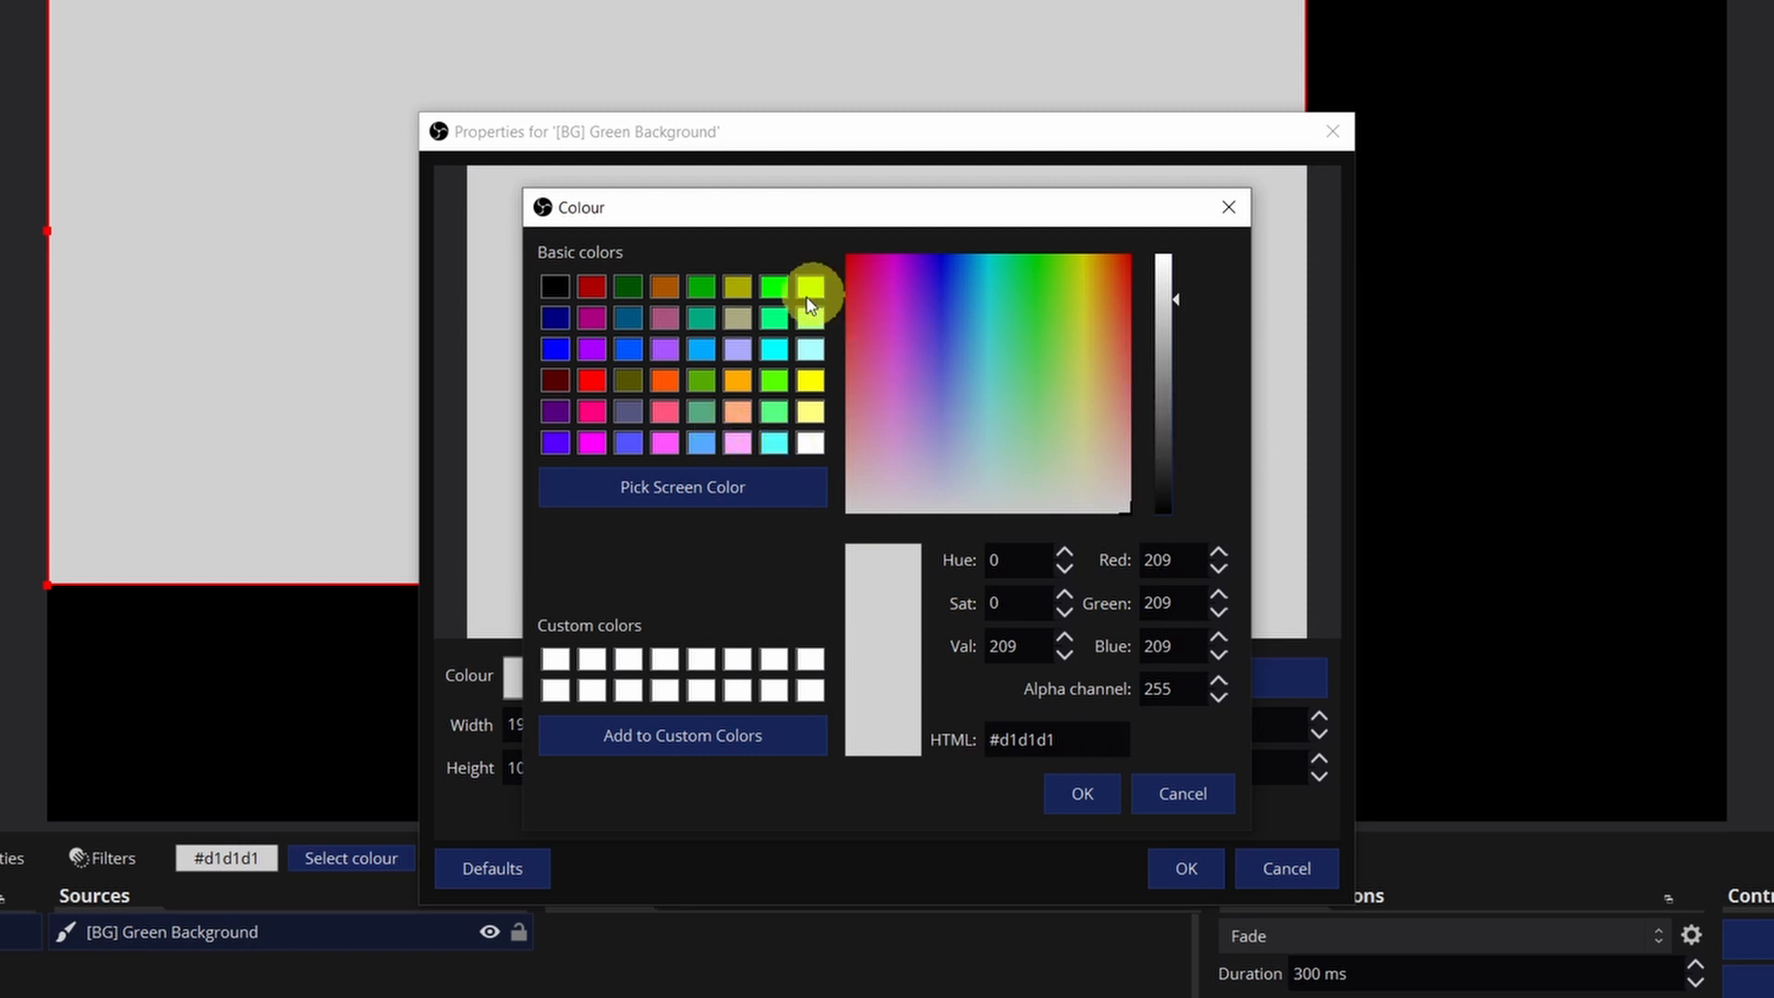
Try several basic green swatches for the background, including #55aa7f, #00ff7f, #aaff7f, #00ff00 and #00aa00.
left_click(706, 290)
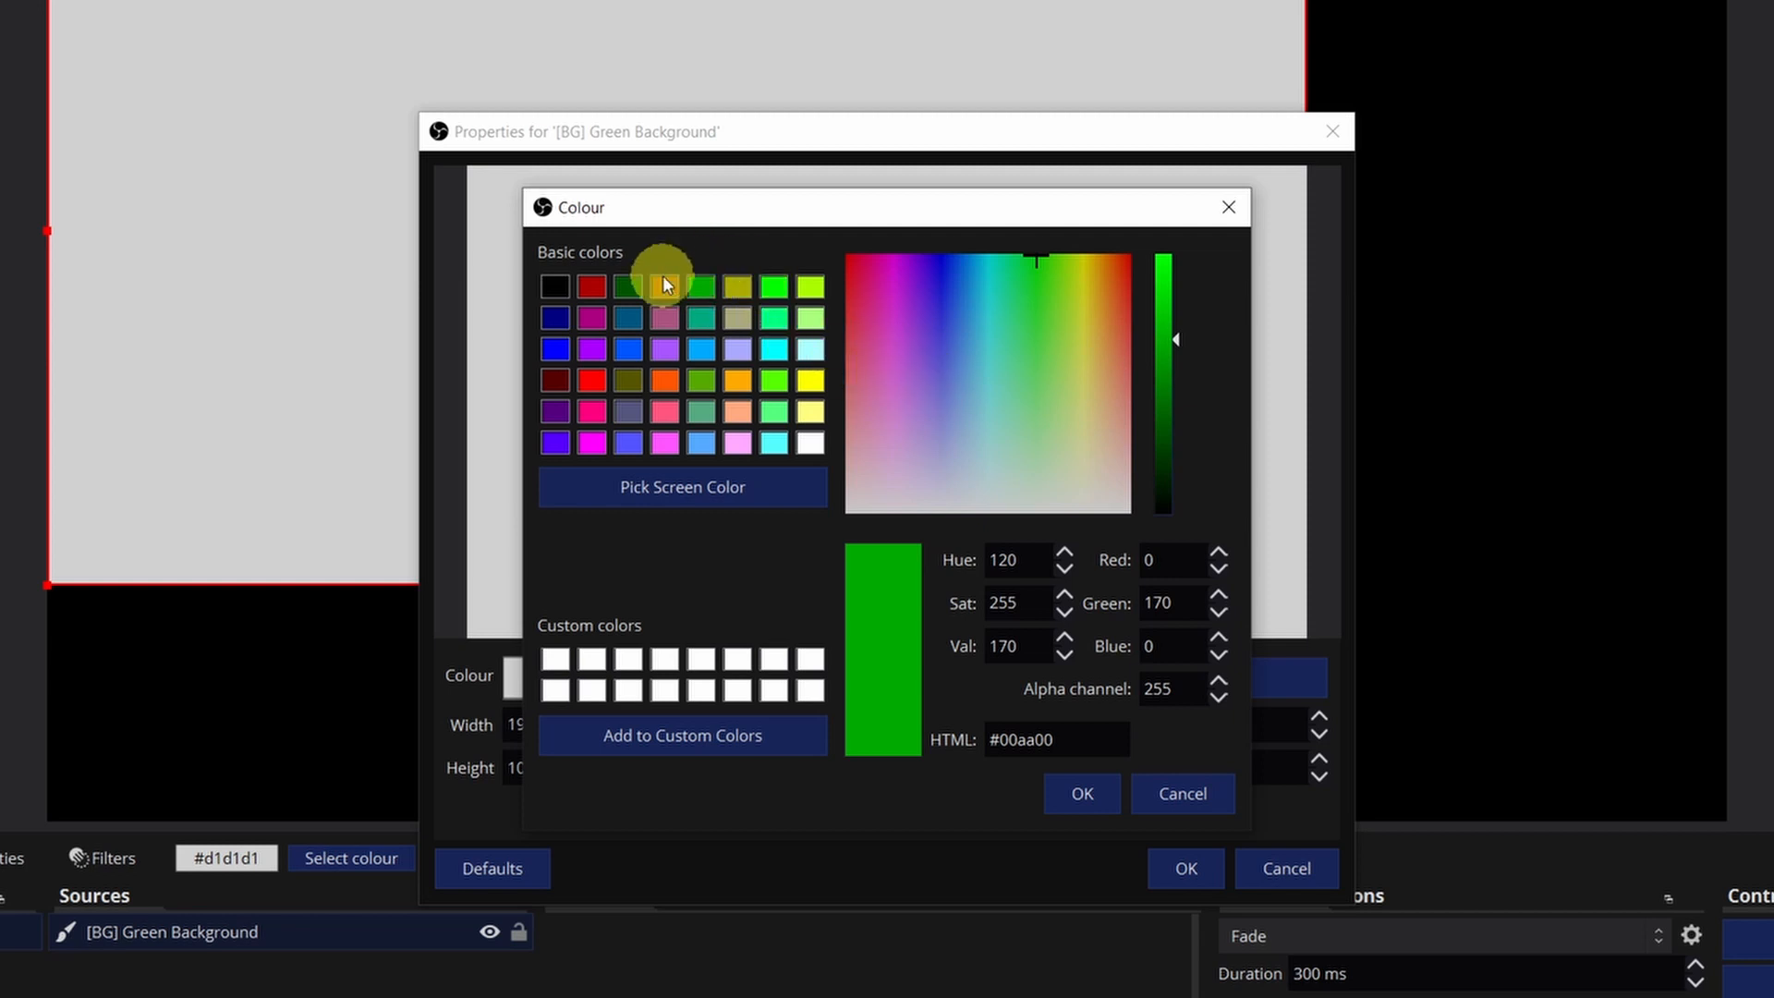
left_click(695, 408)
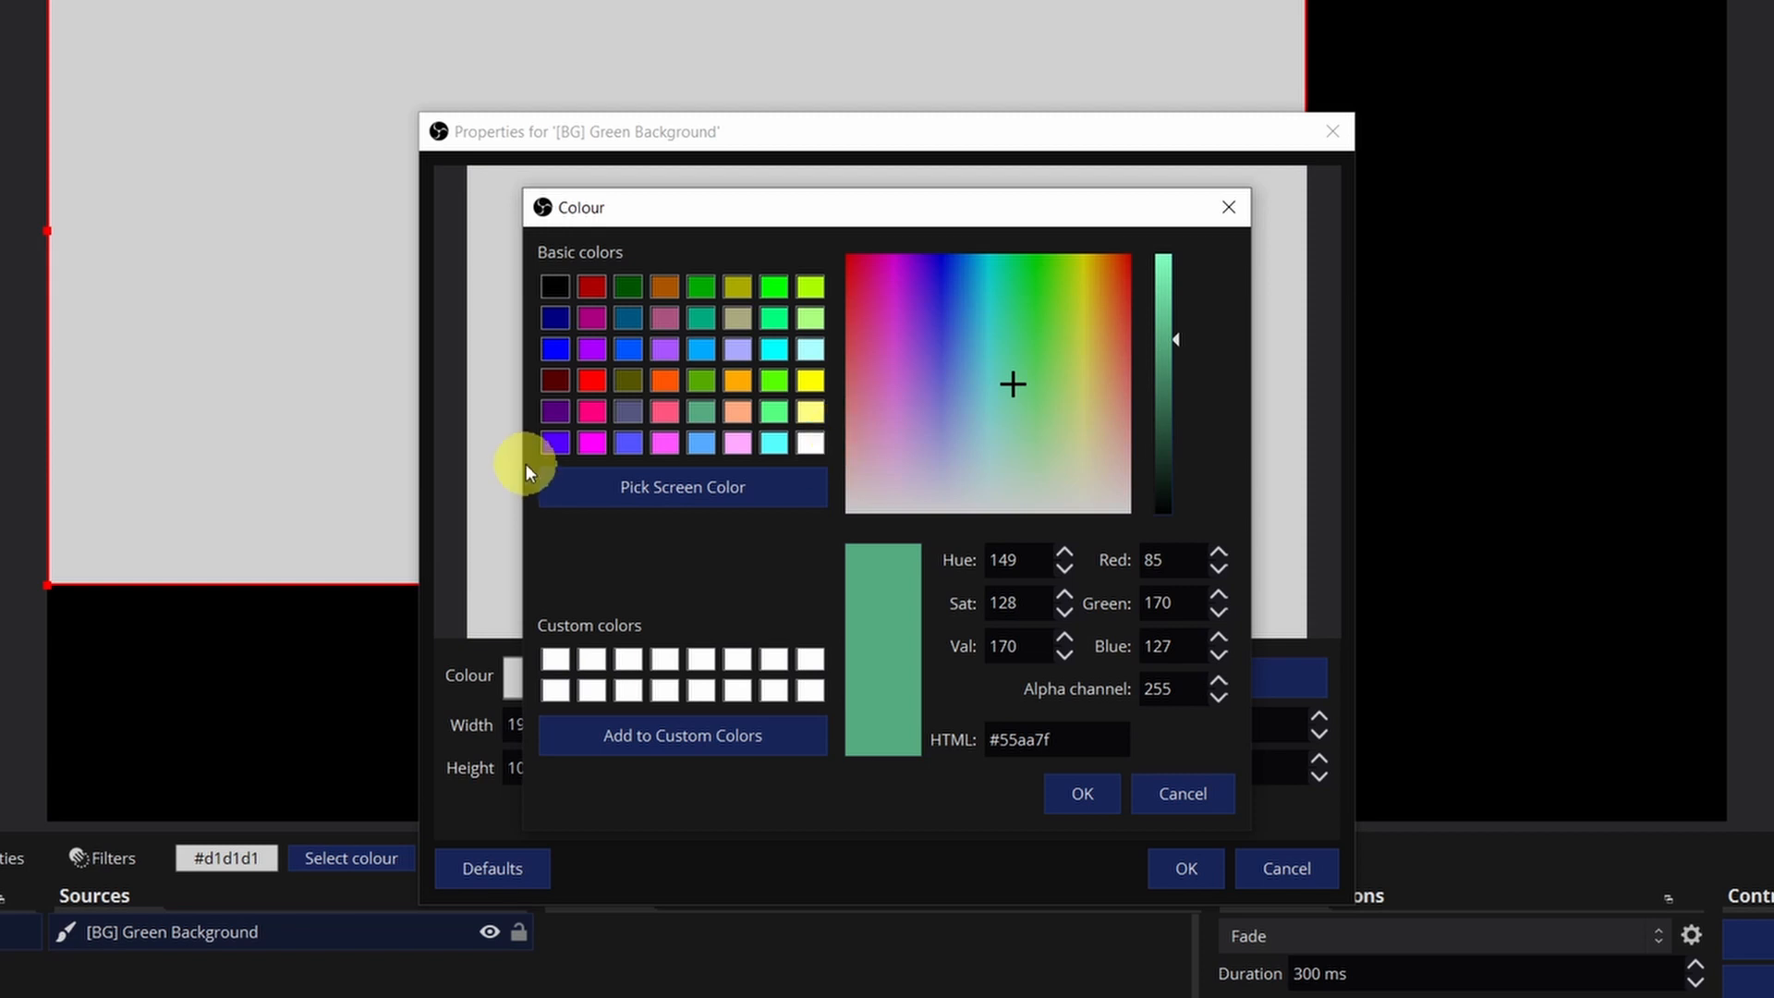
left_click(773, 318)
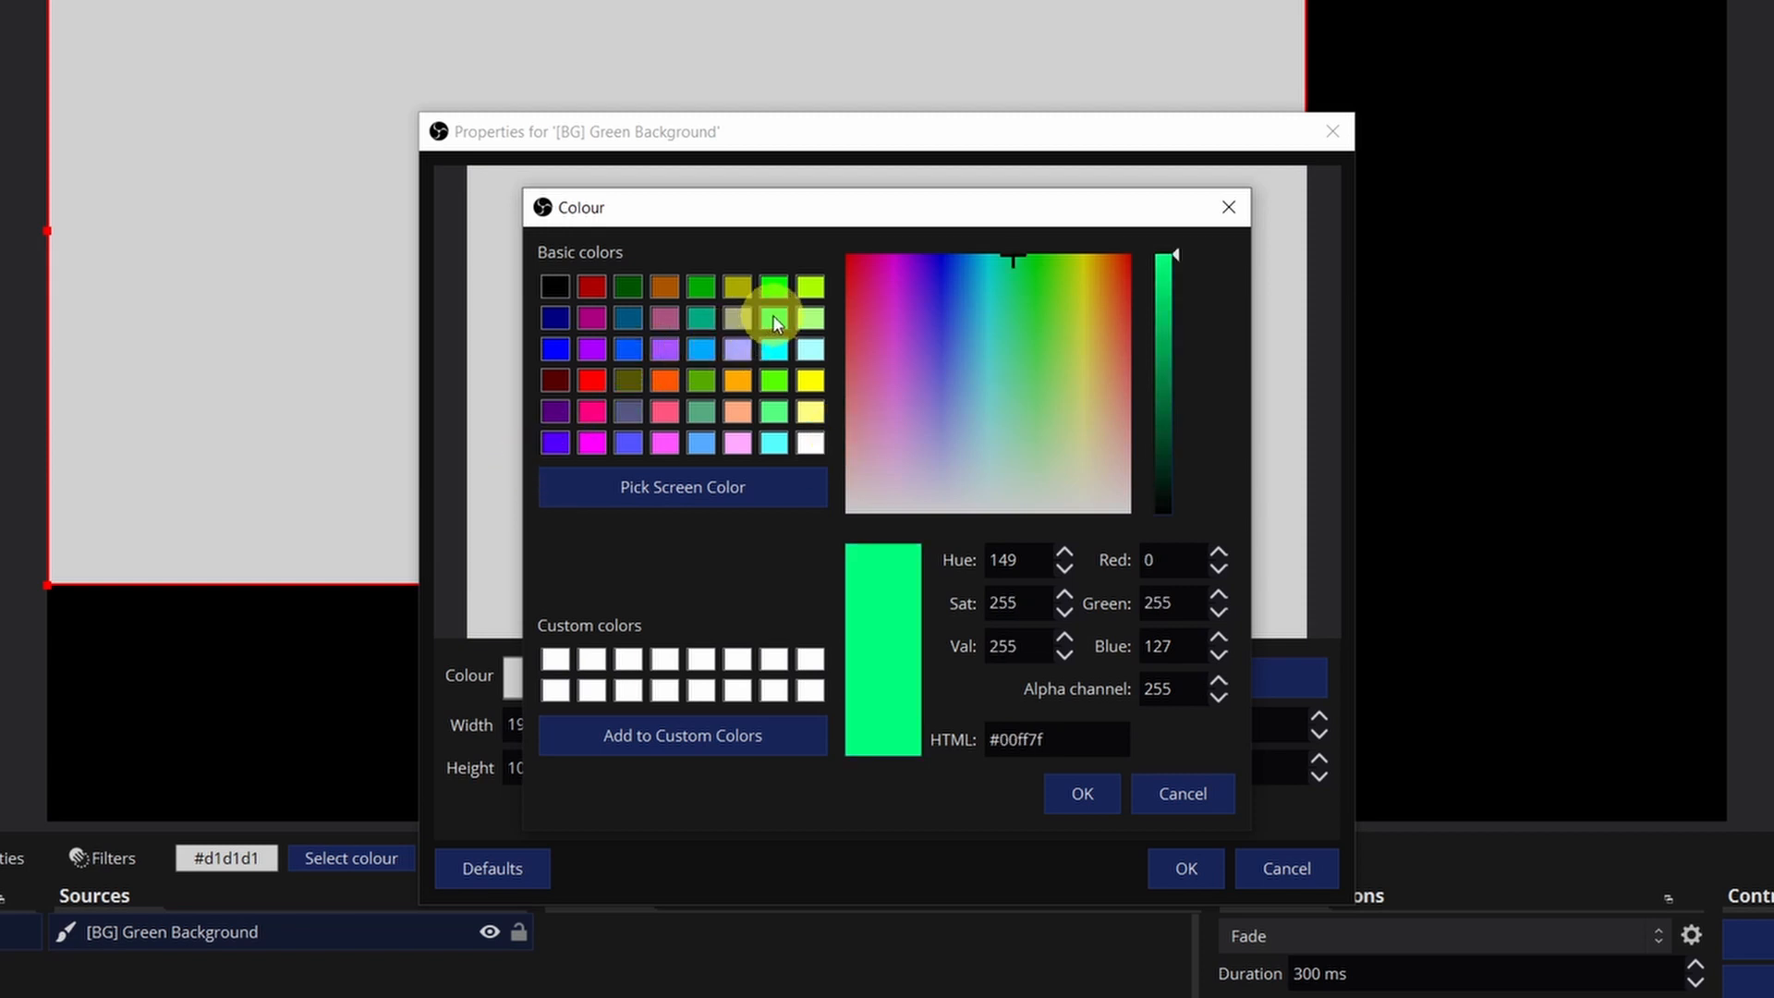
left_click(806, 320)
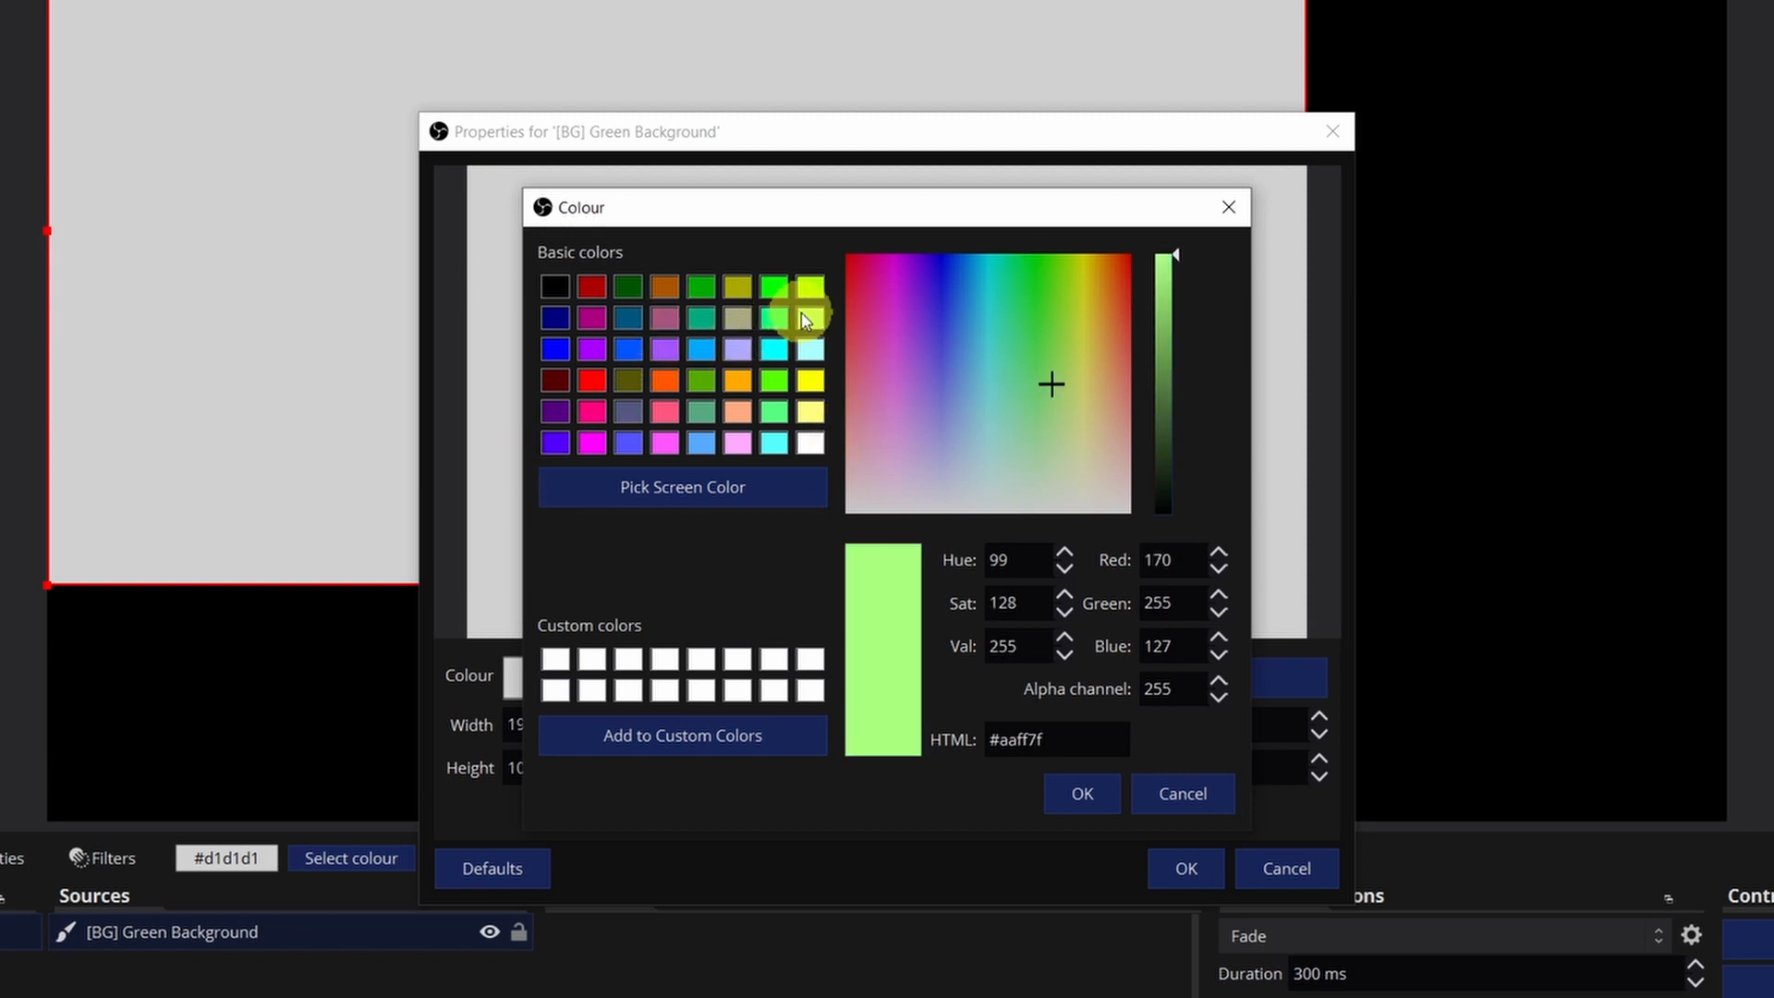
left_click(779, 284)
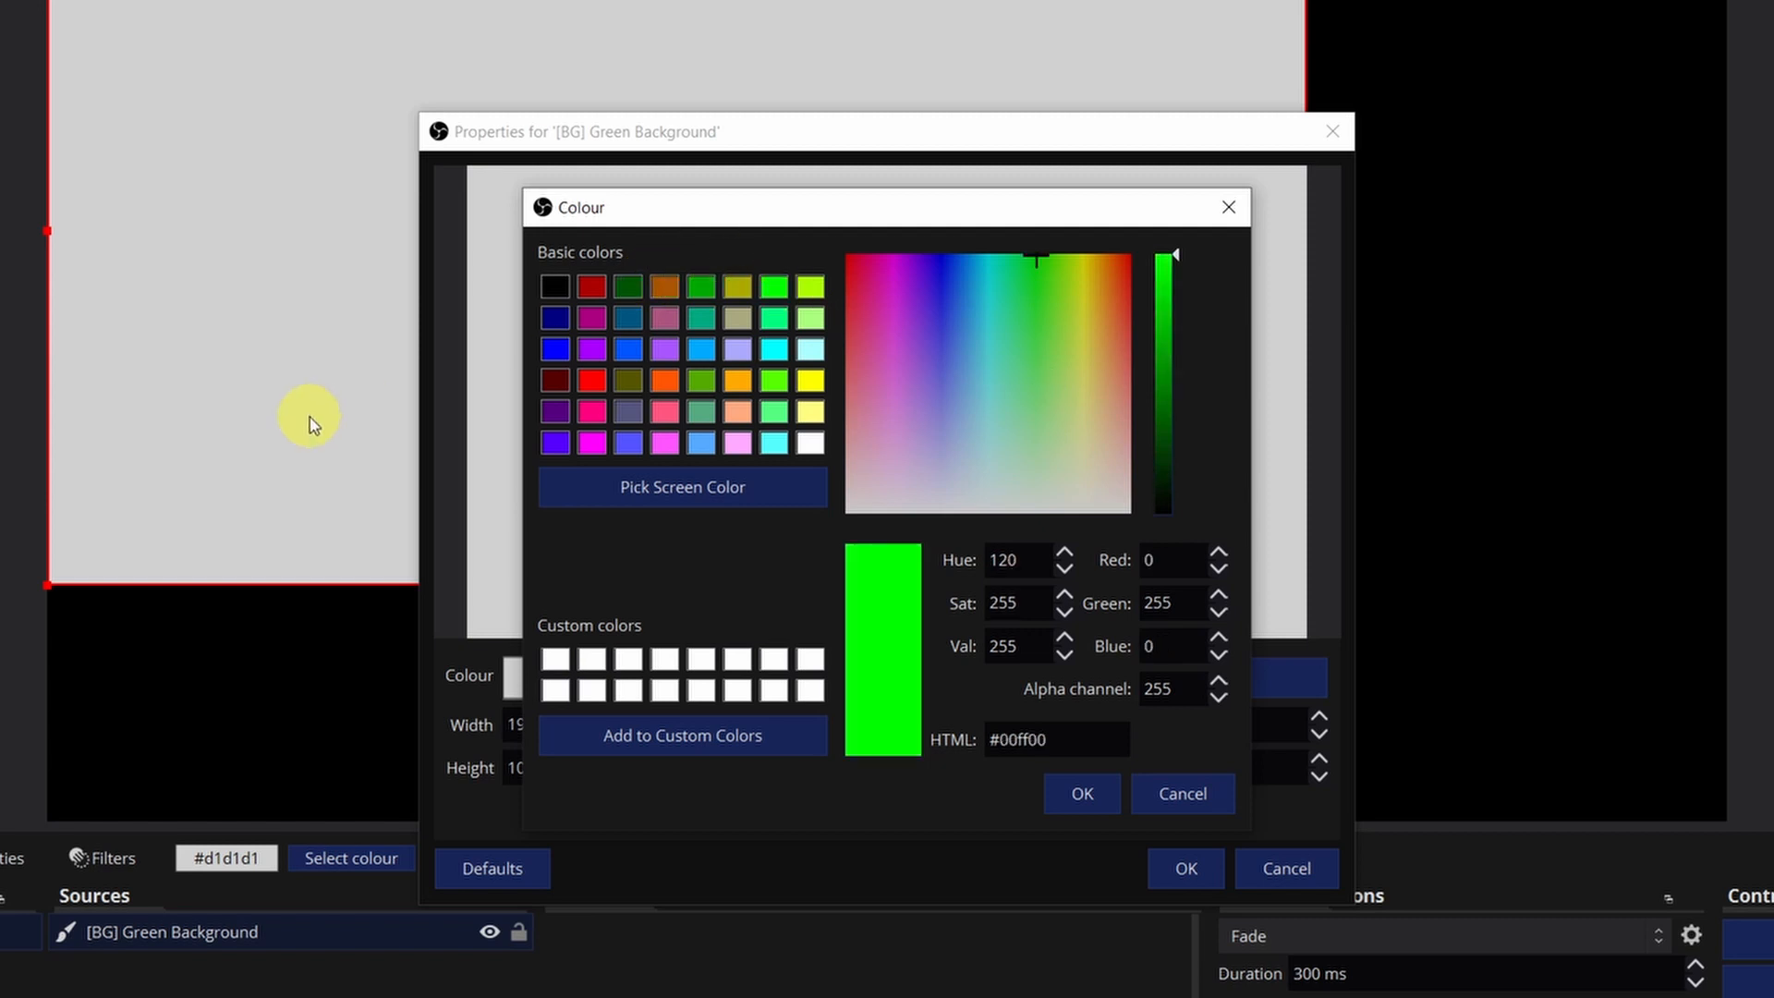
left_click(699, 288)
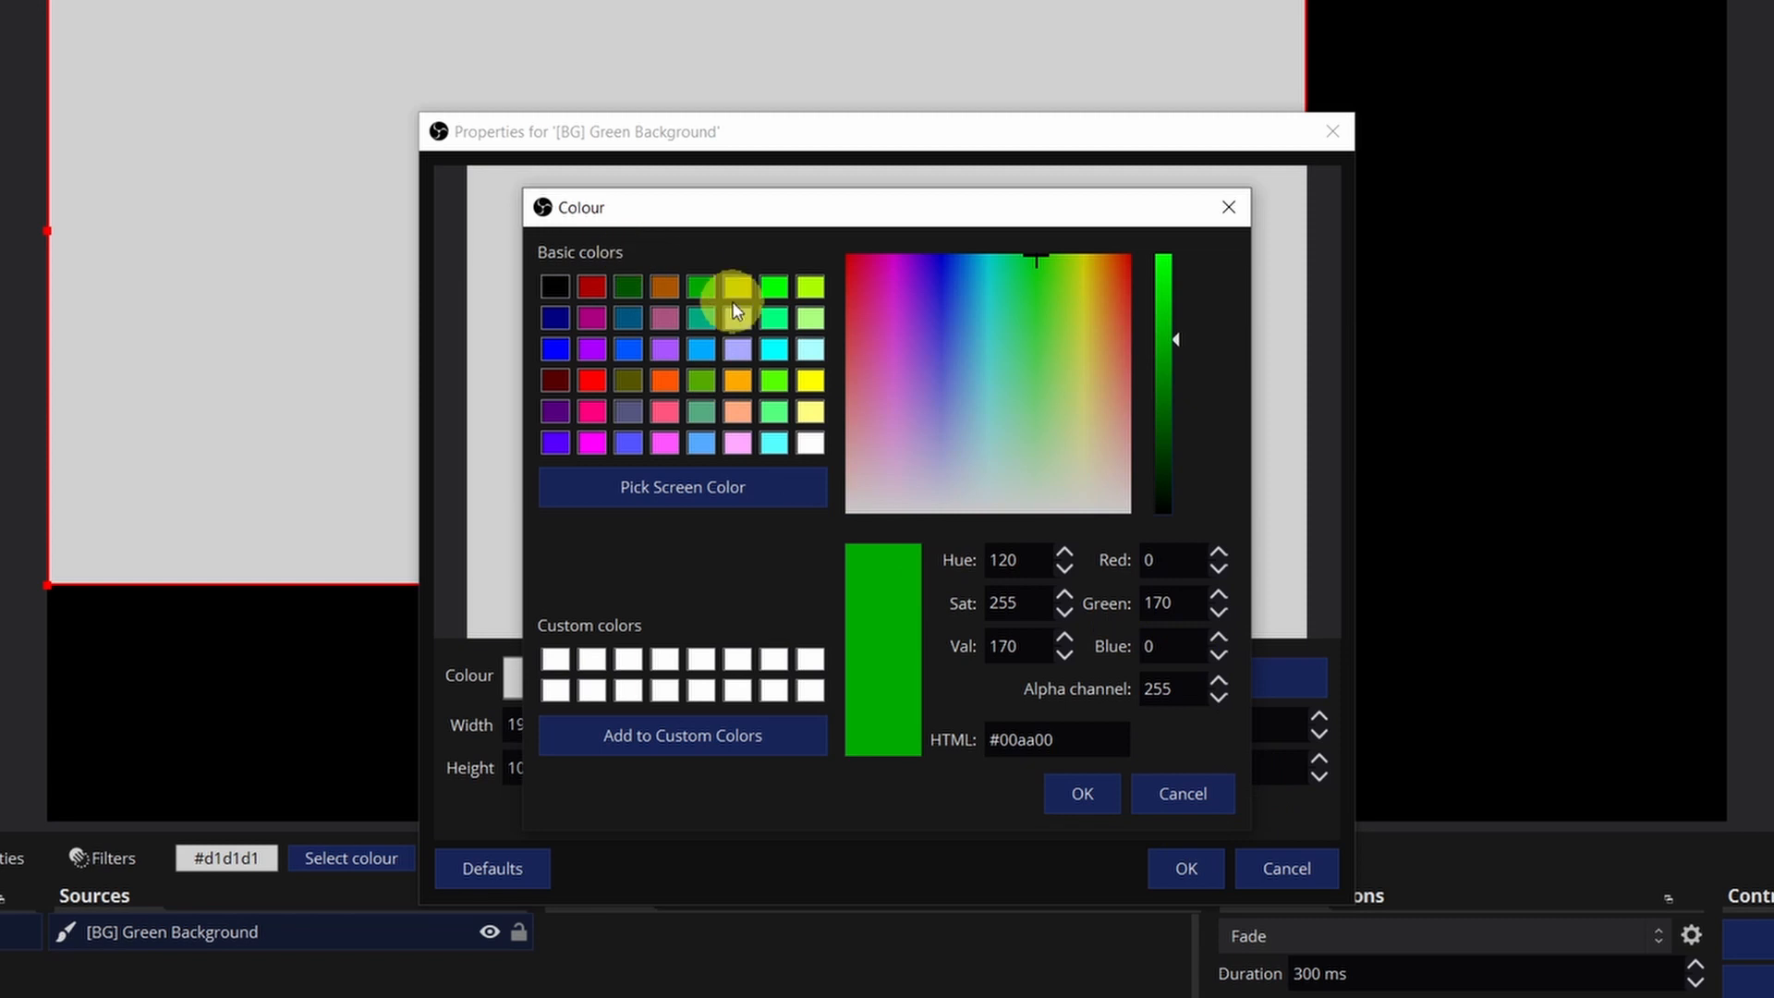
Set the background source's colour to dark green #005500 and accept its properties.
left_click(626, 280)
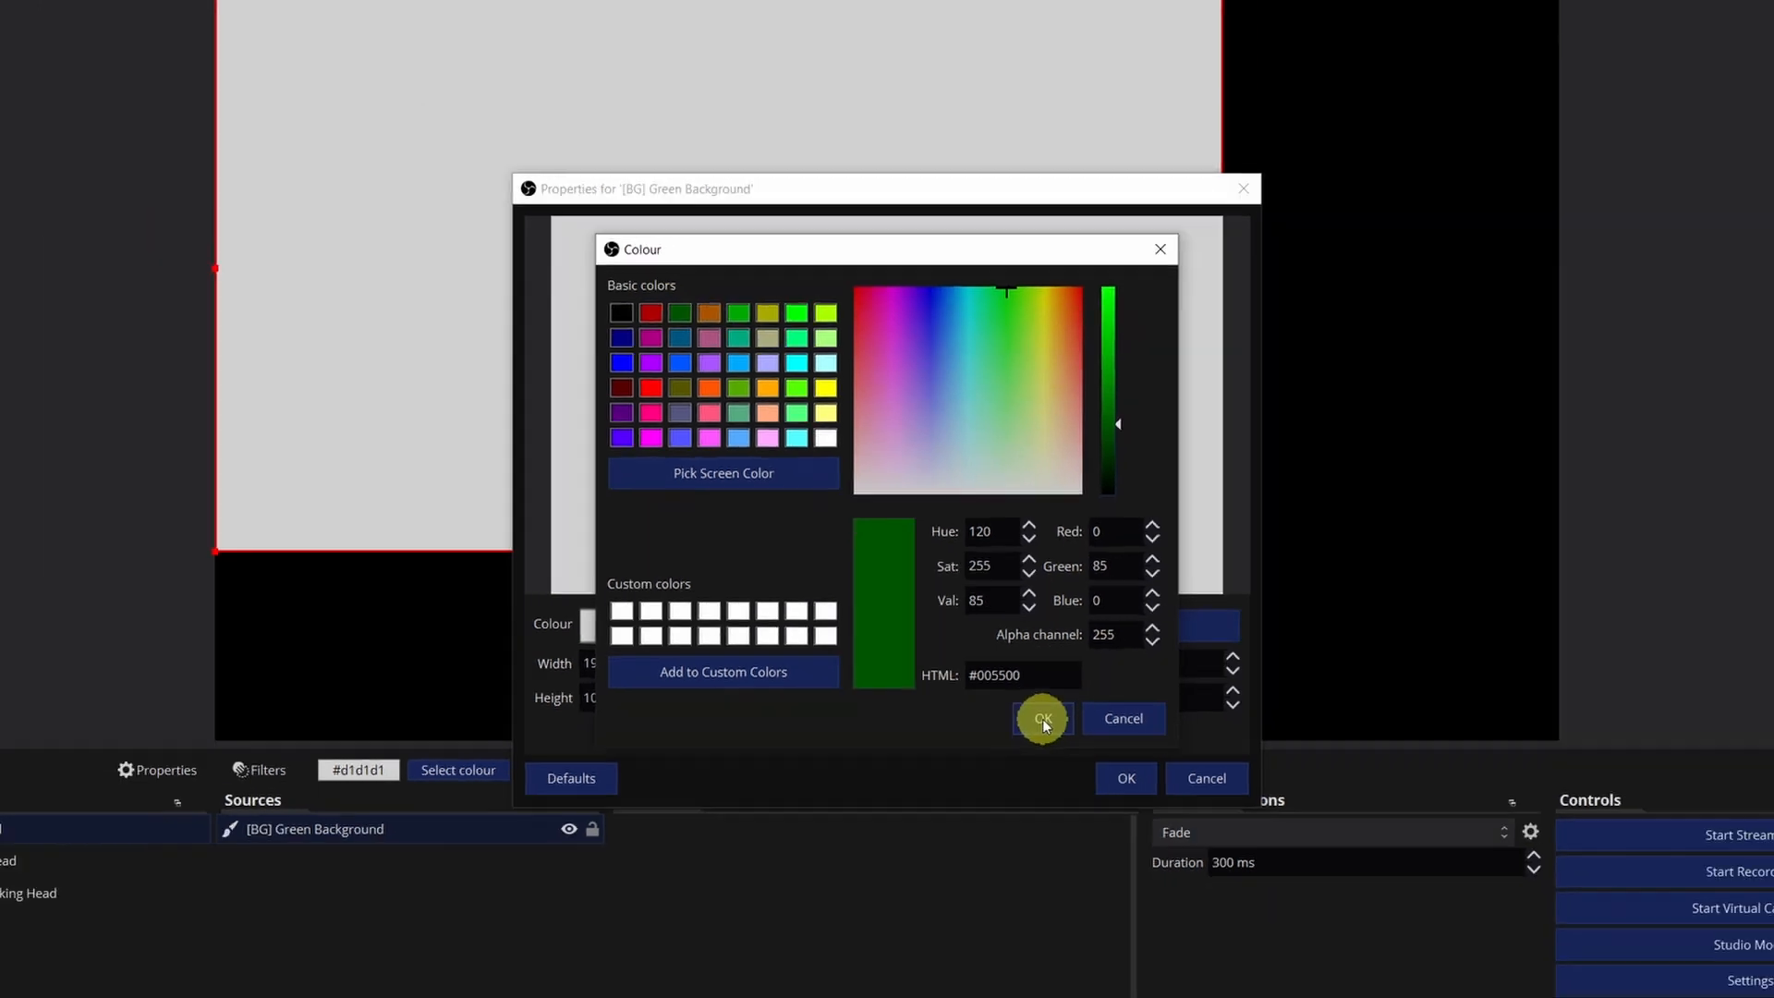
left_click(1081, 794)
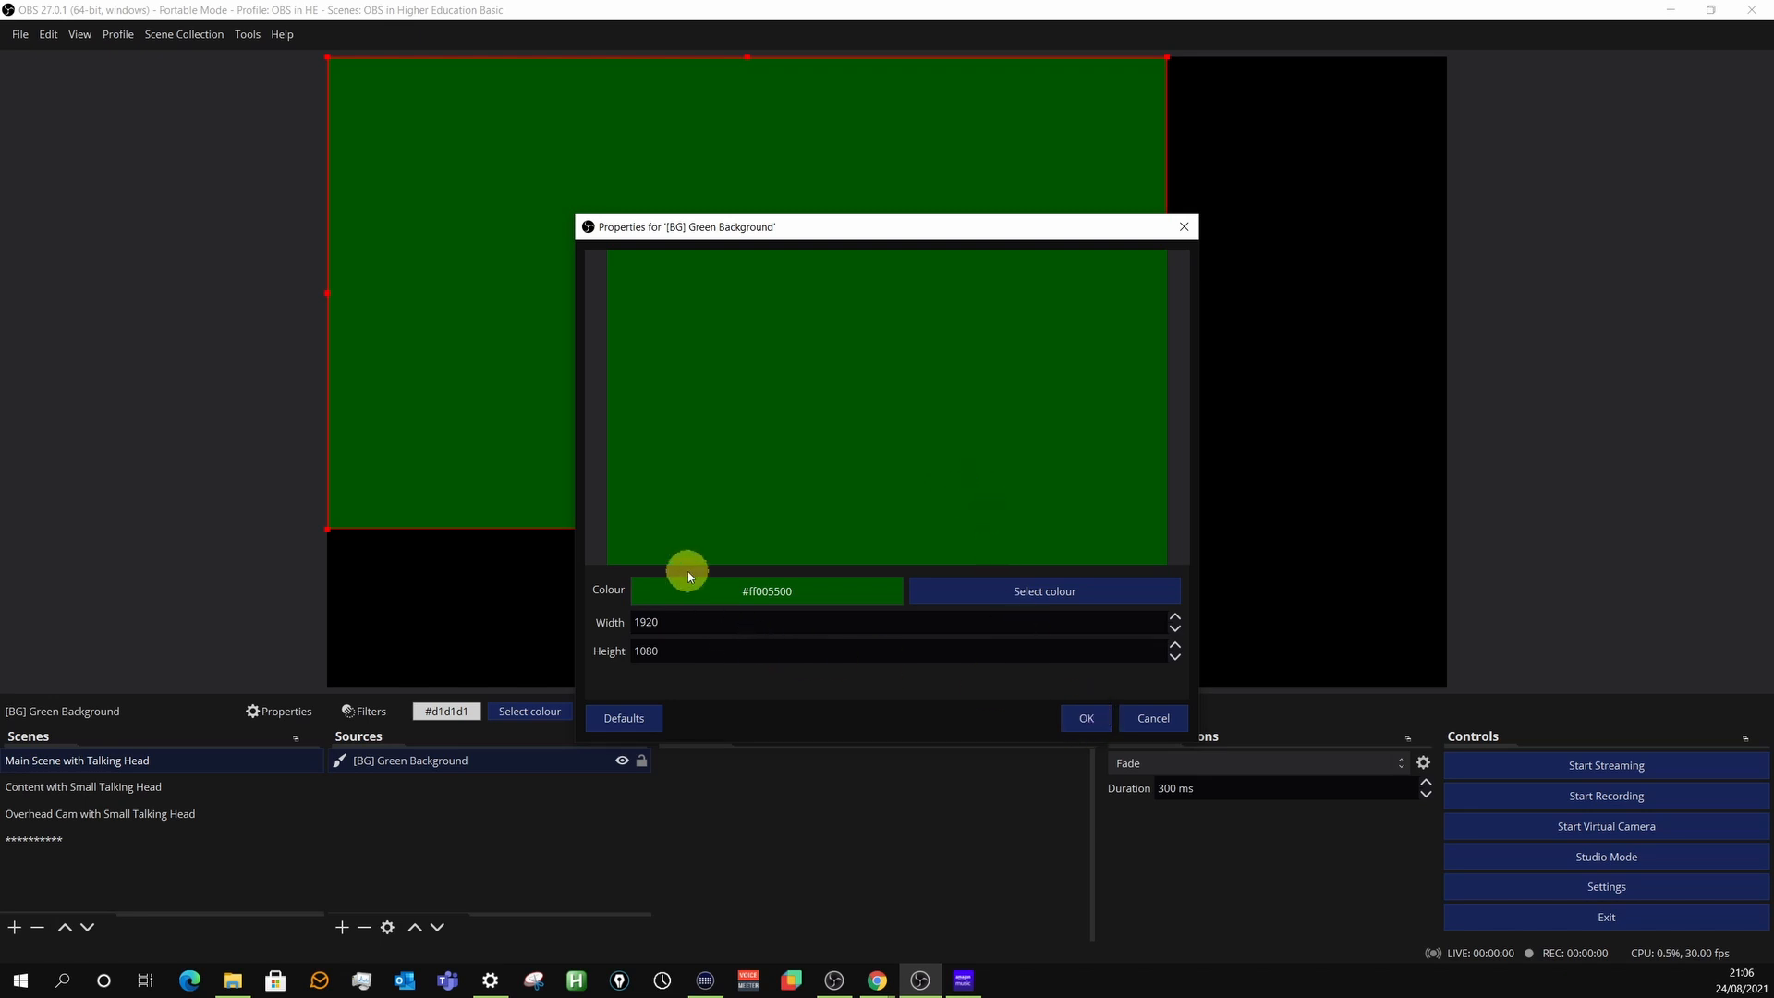
left_click(1085, 718)
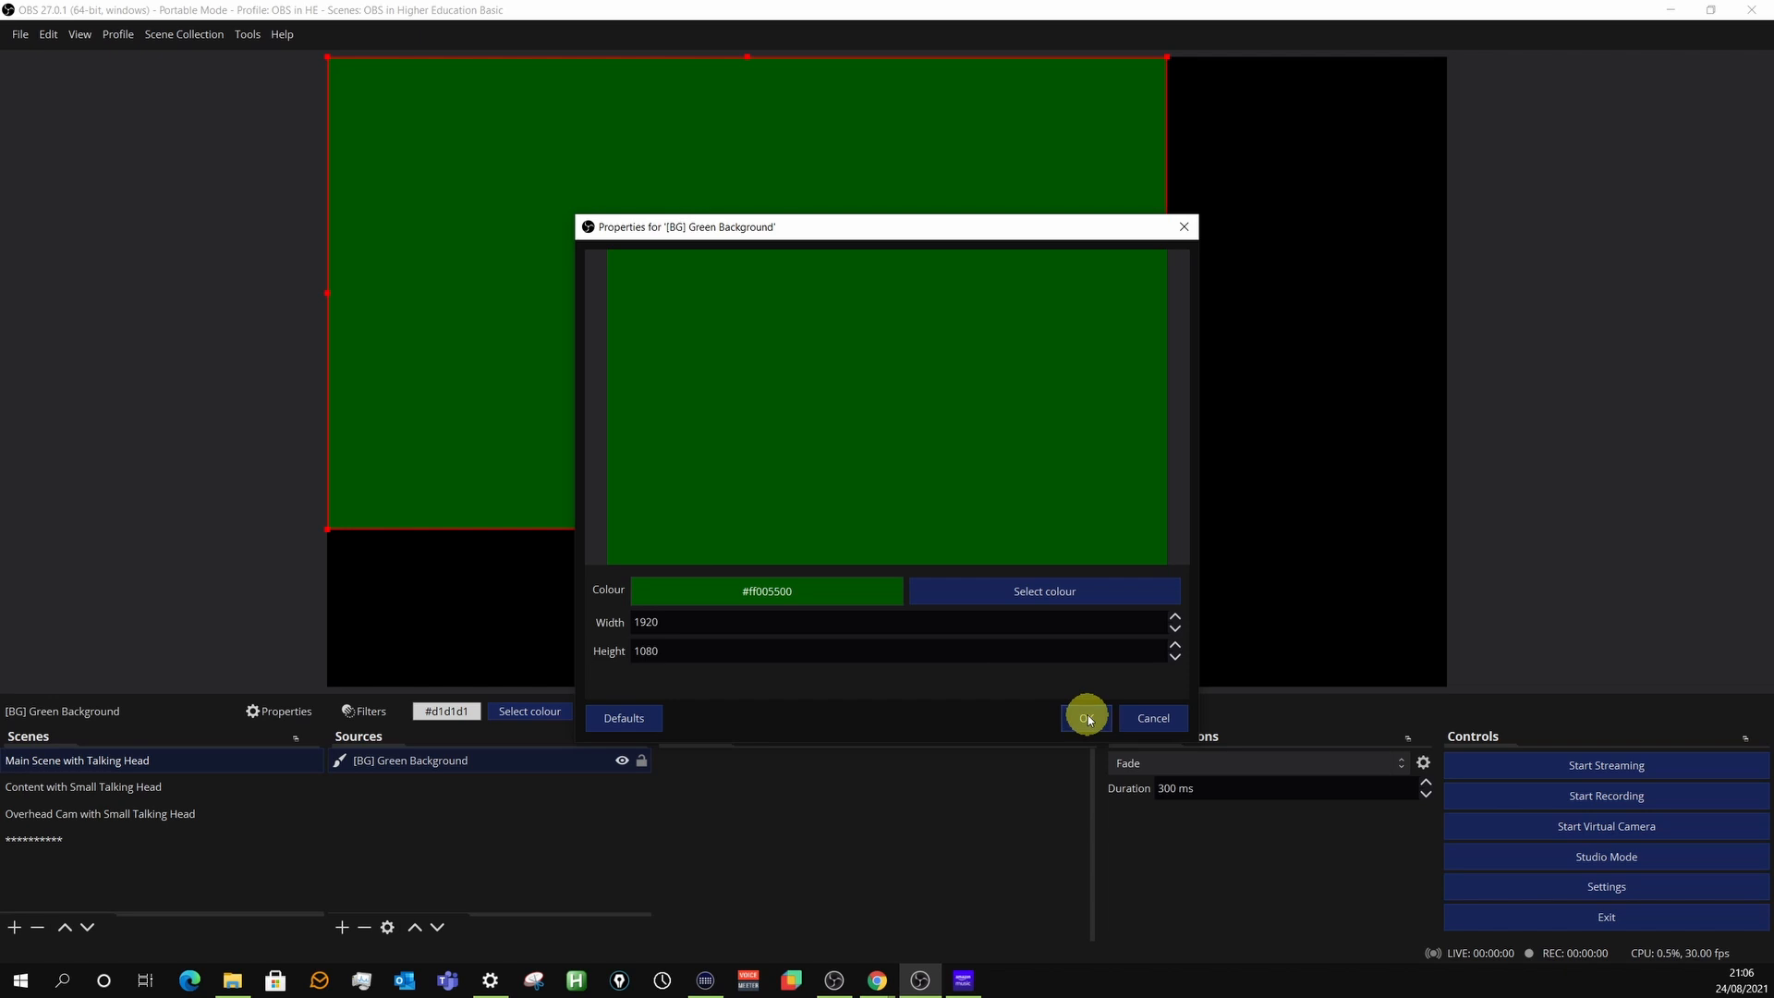
Fit the green background source to the screen so it fills the whole canvas.
right_click(421, 761)
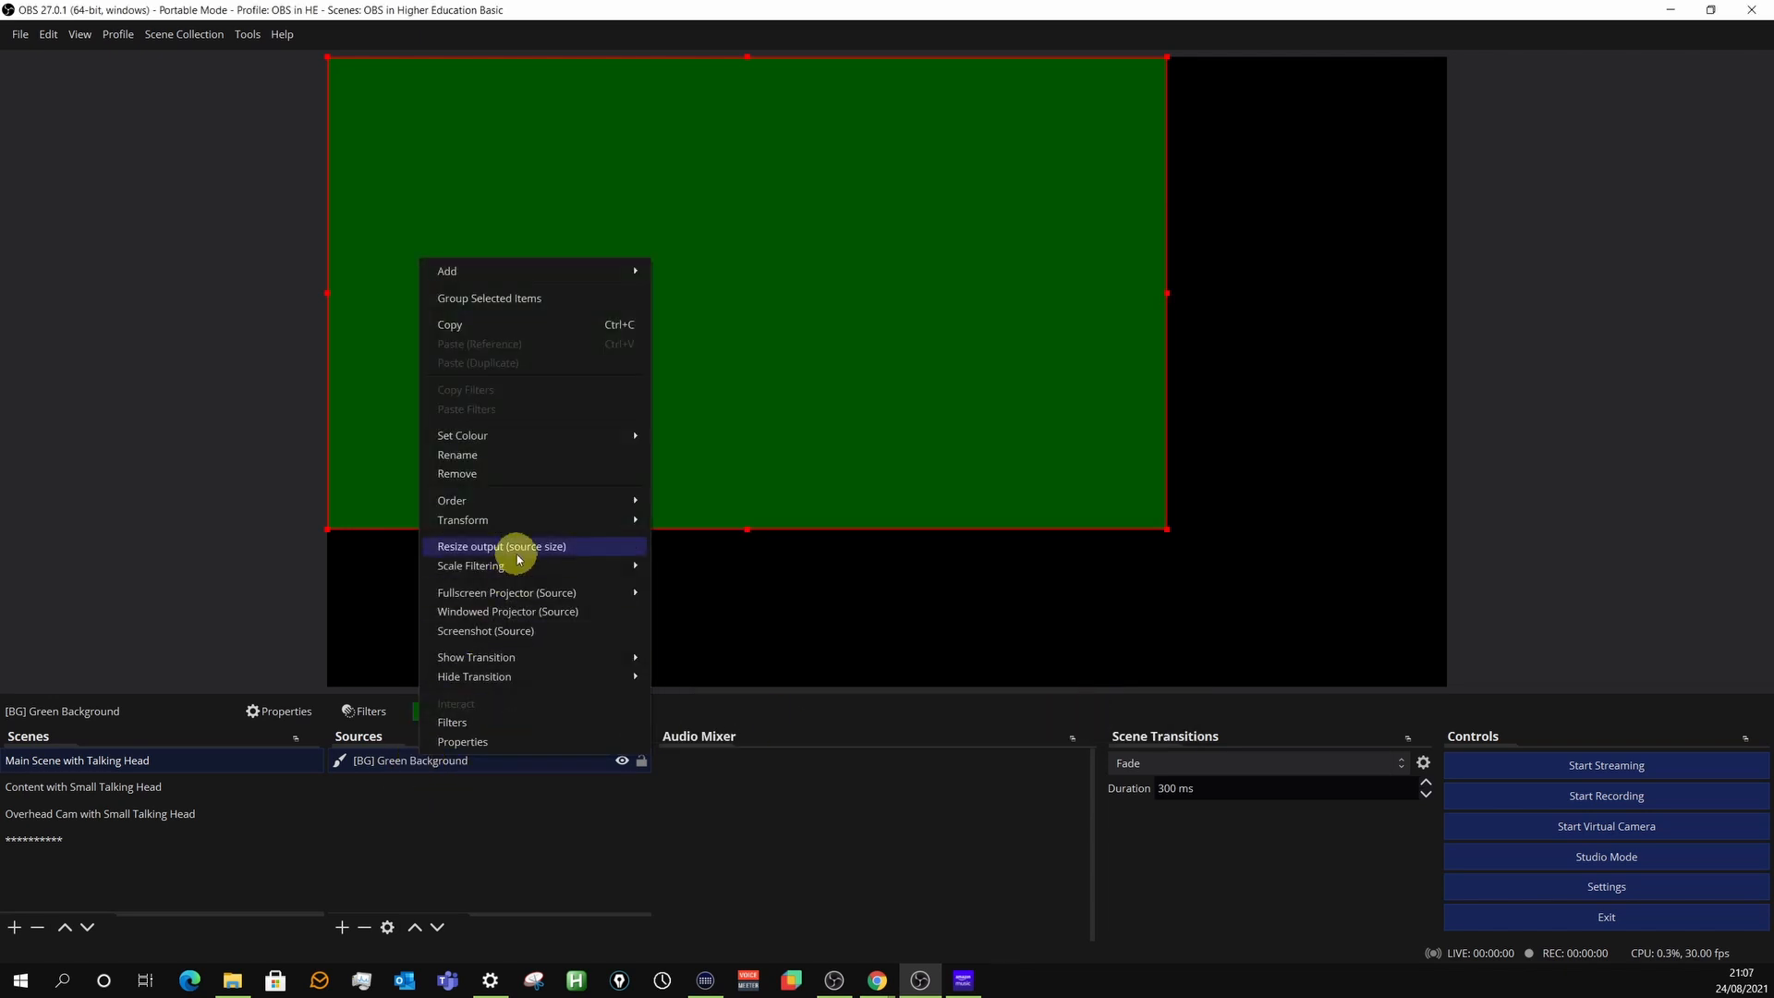
mouse_move(634, 520)
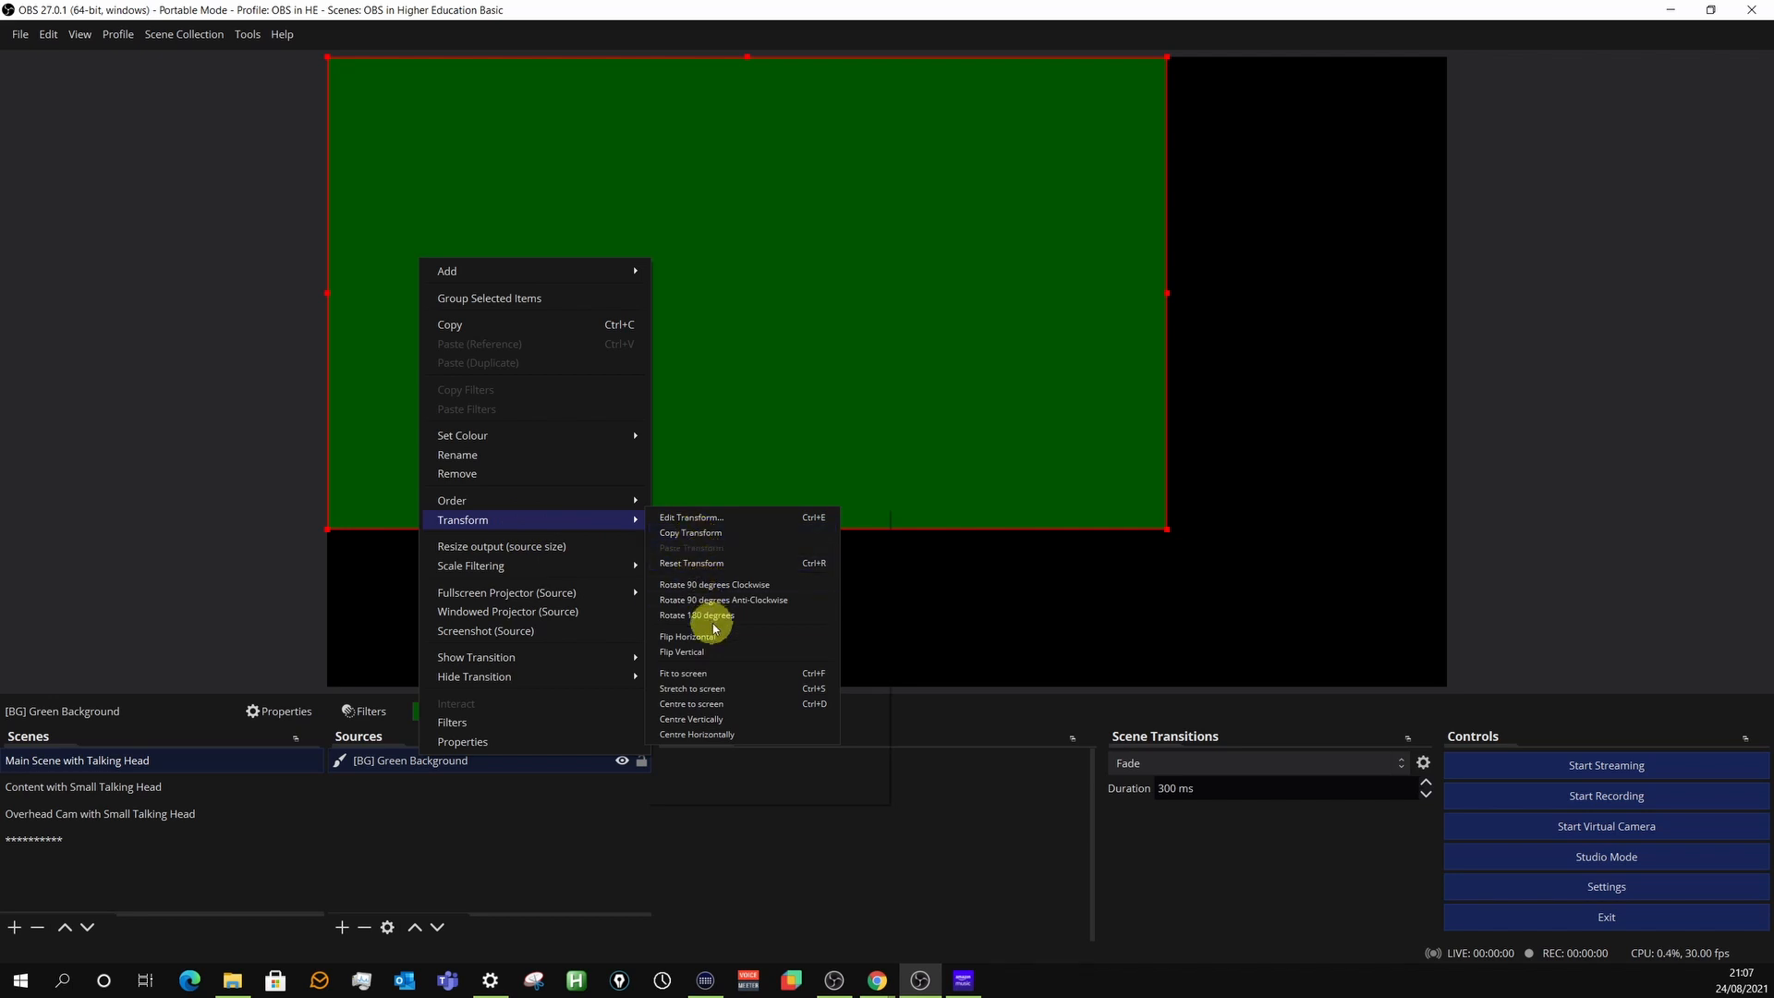
left_click(723, 673)
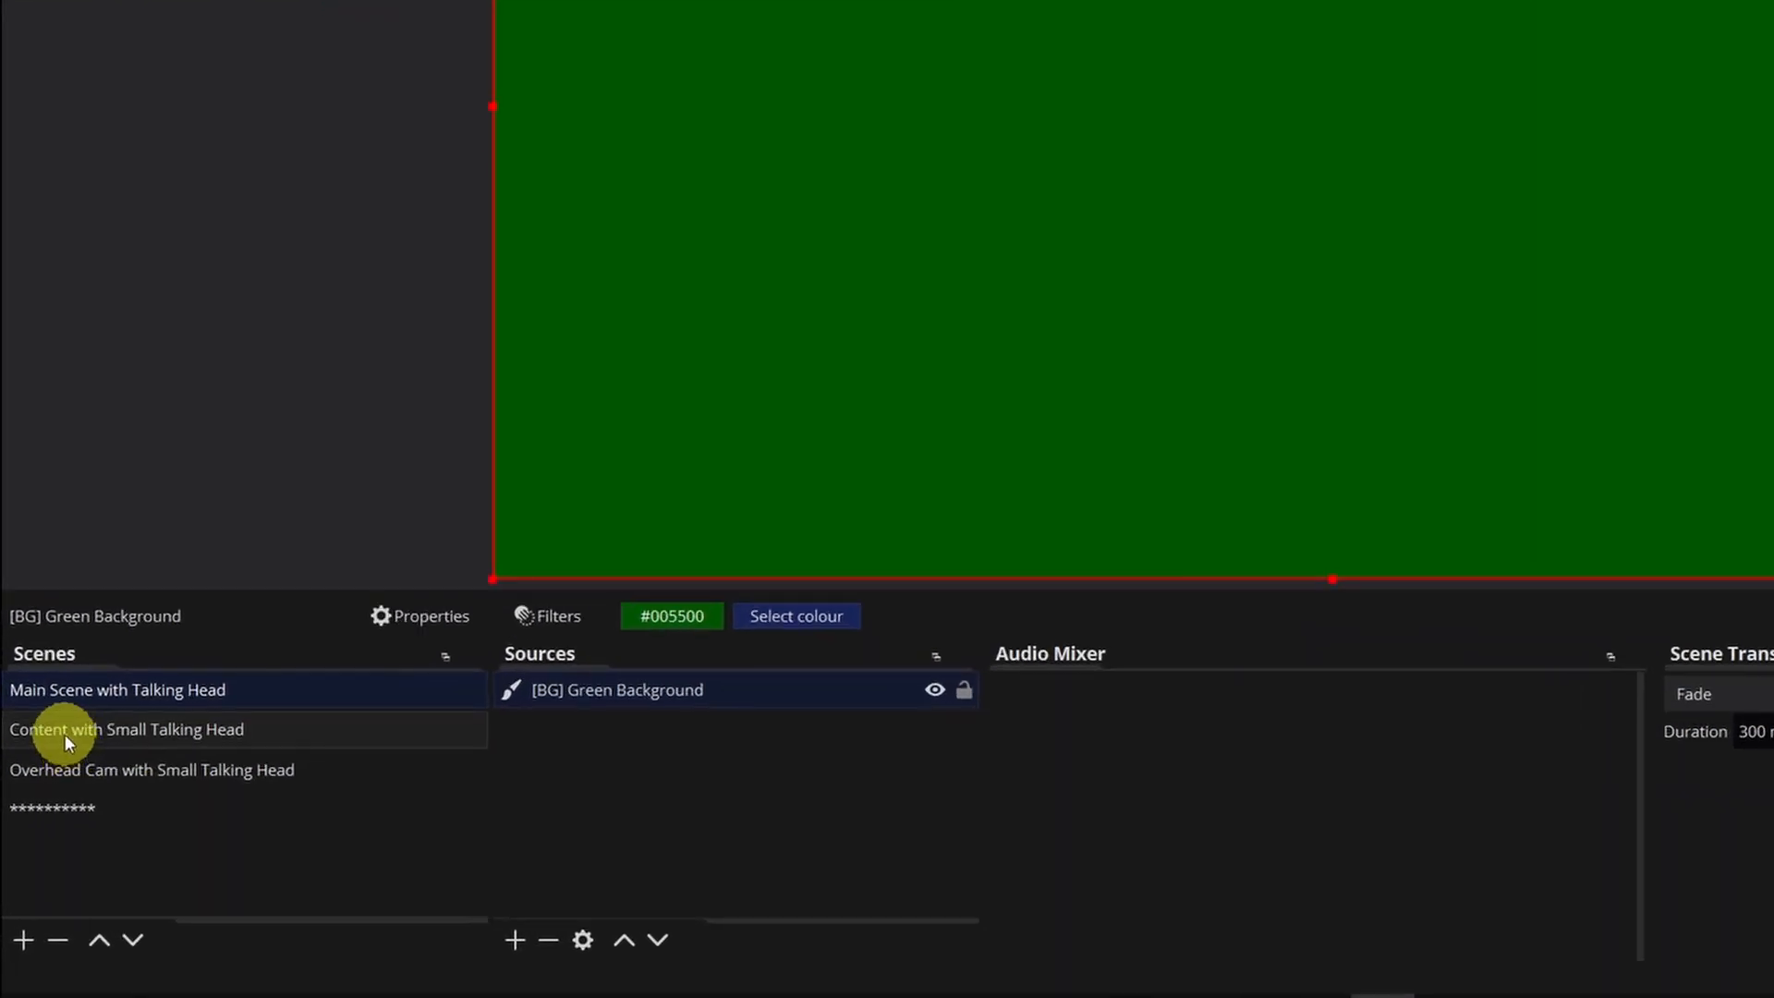
Check the other scenes' sources, and add a new scene named "[NS] Face Cam" at the end of the scene list.
left_click(65, 738)
left_click(85, 770)
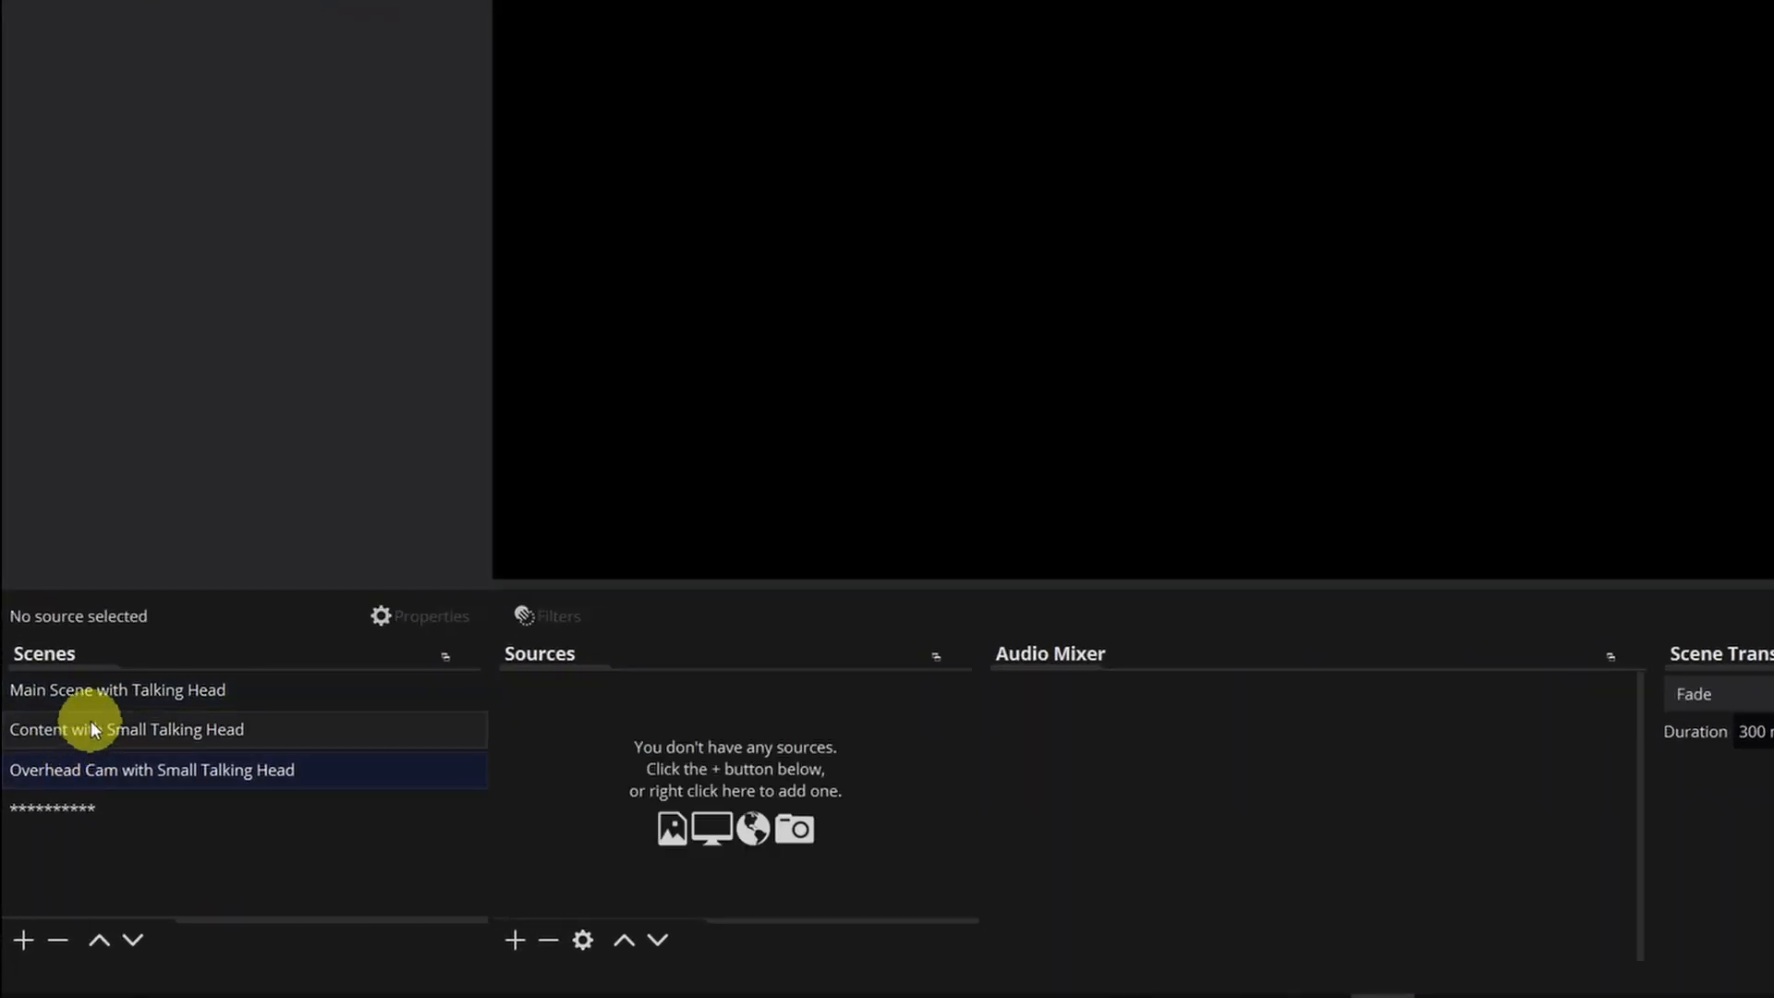
left_click(89, 695)
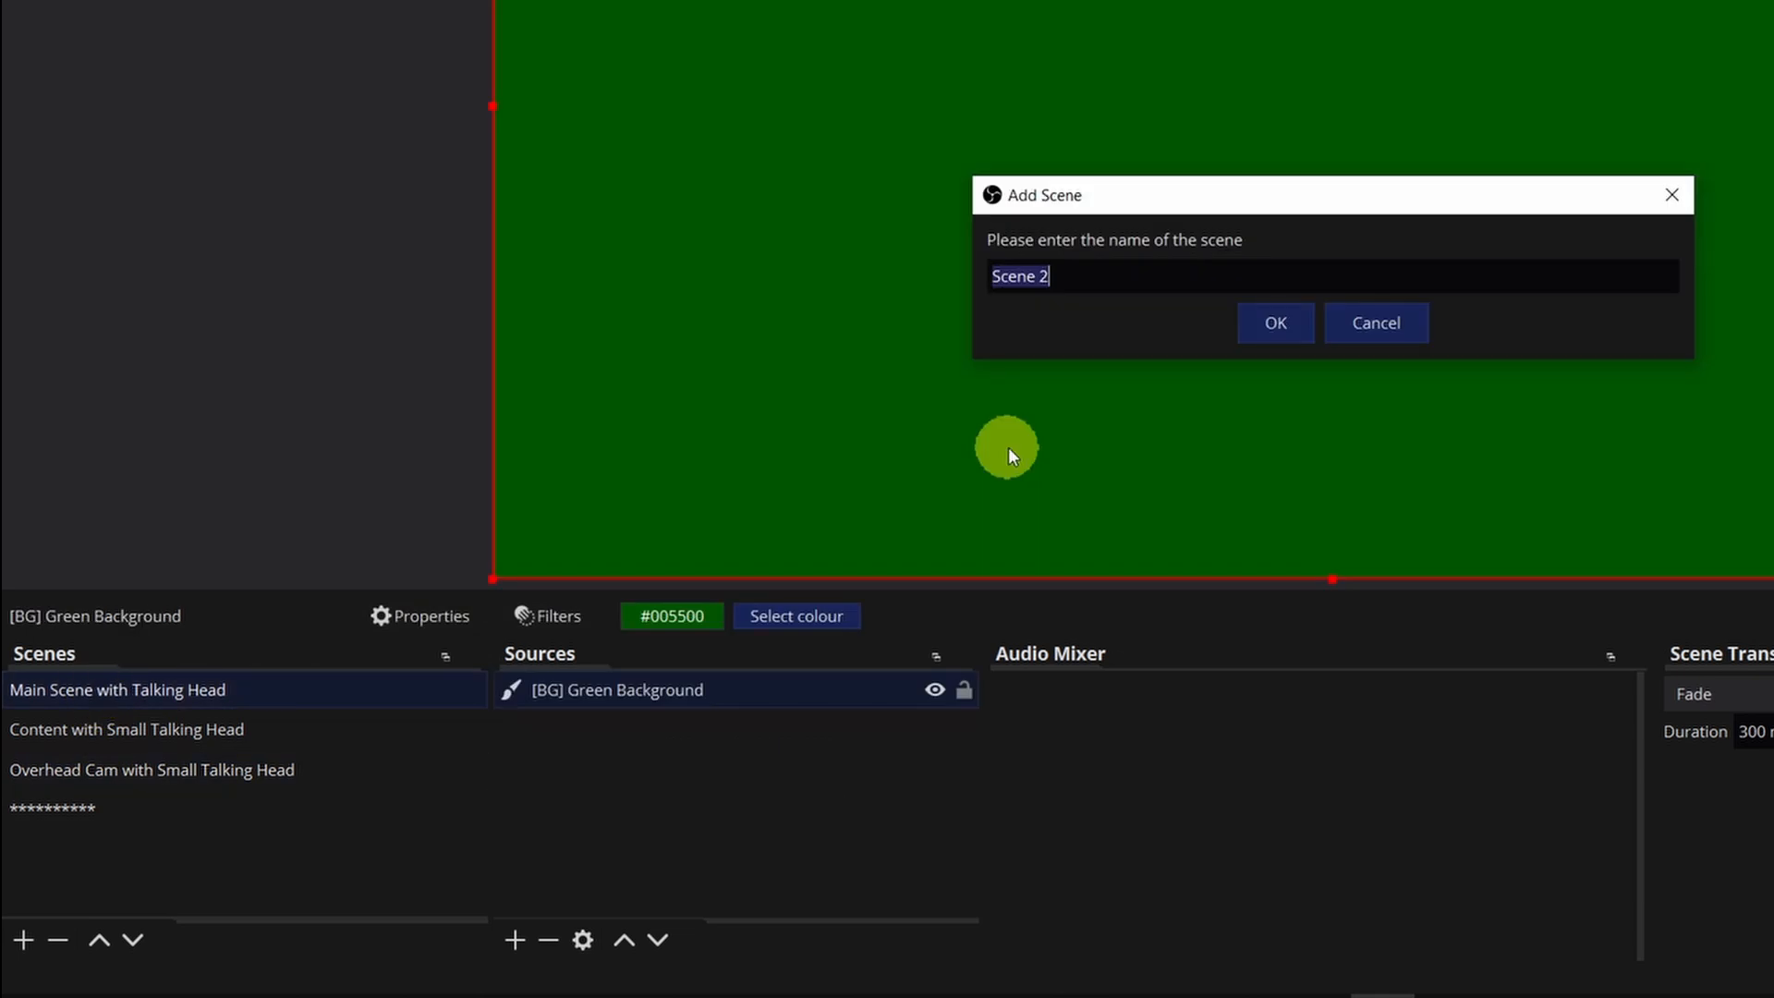
type("[NS] Main")
key("BackSpace")
key("BackSpace")
key("BackSpace")
key("BackSpace")
type("Face Cam")
left_click(1277, 325)
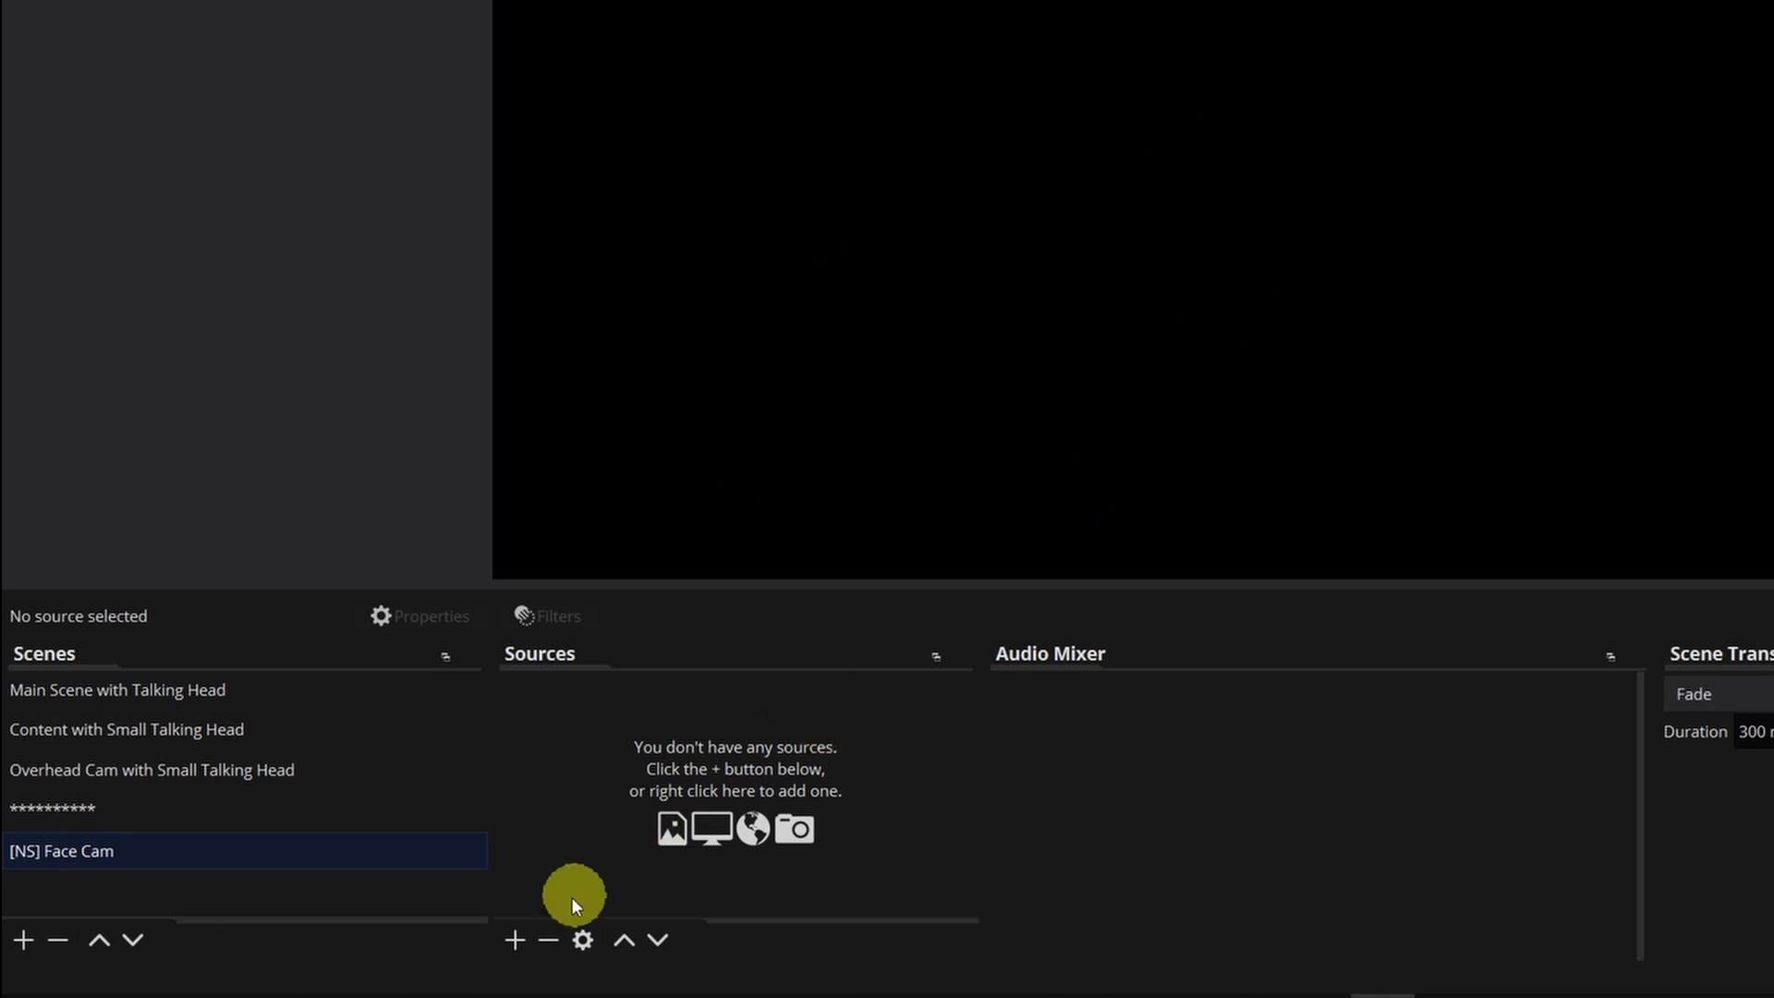
Add a new Video Capture Device source named "C922" to the [NS] Face Cam scene.
left_click(519, 939)
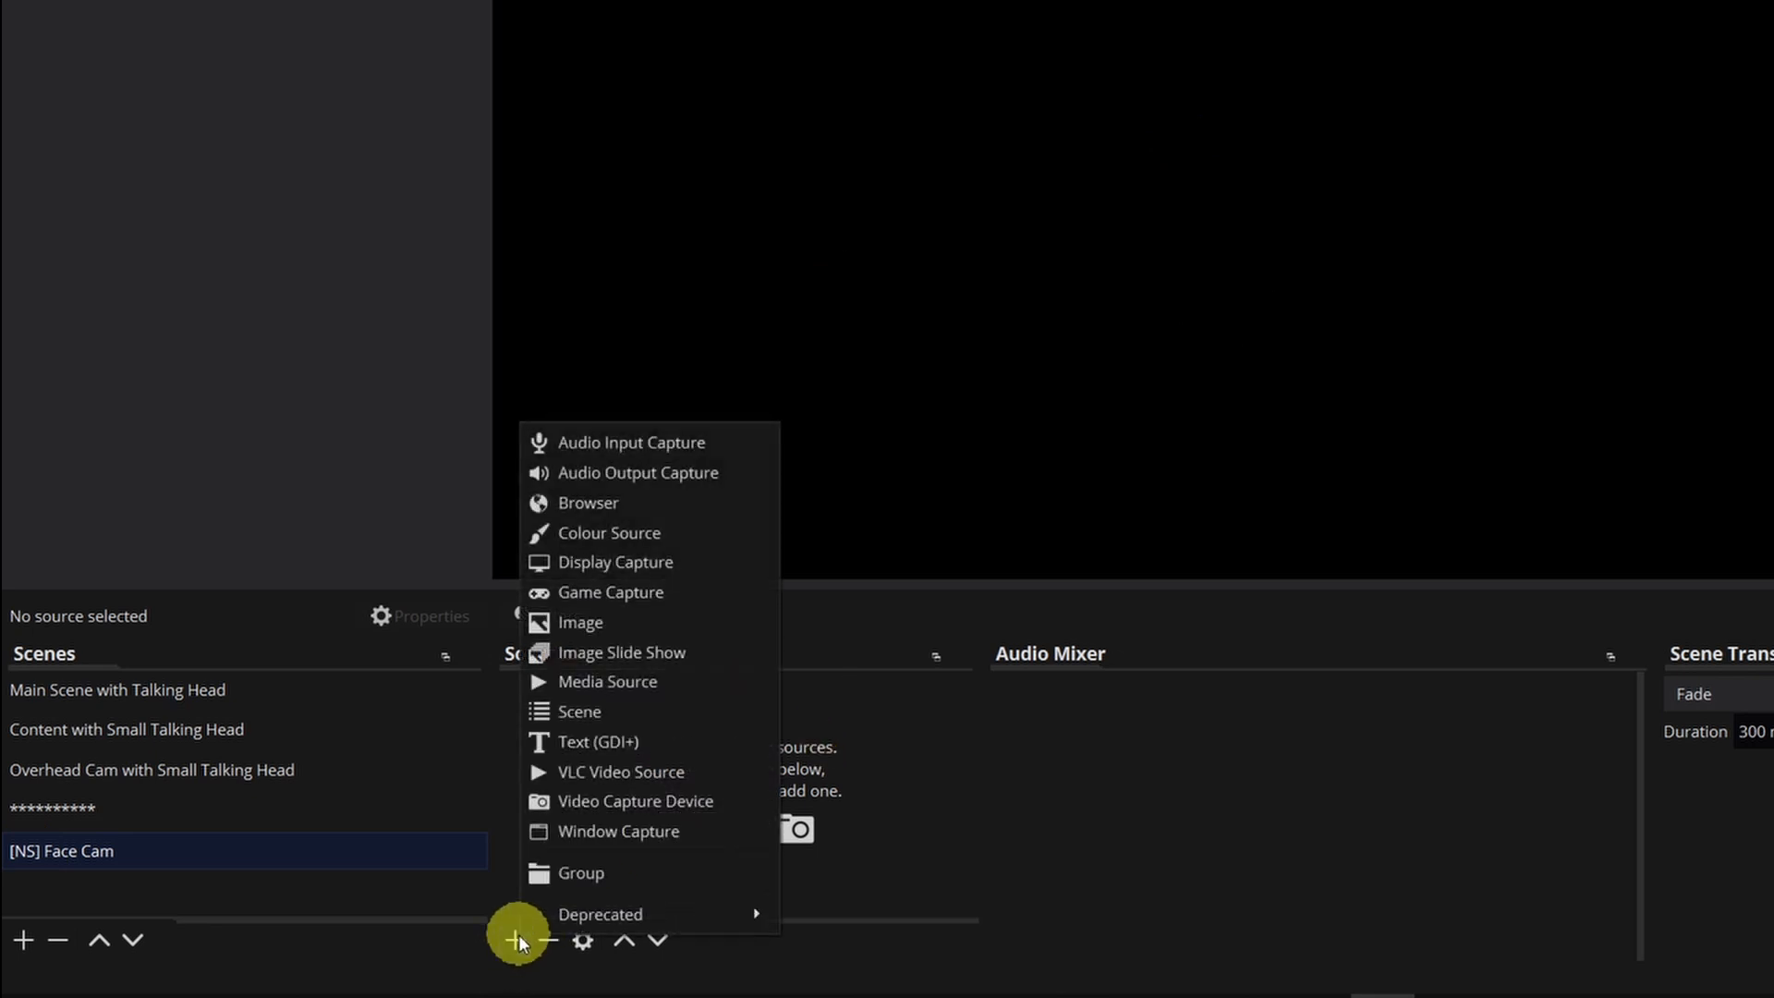
left_click(735, 800)
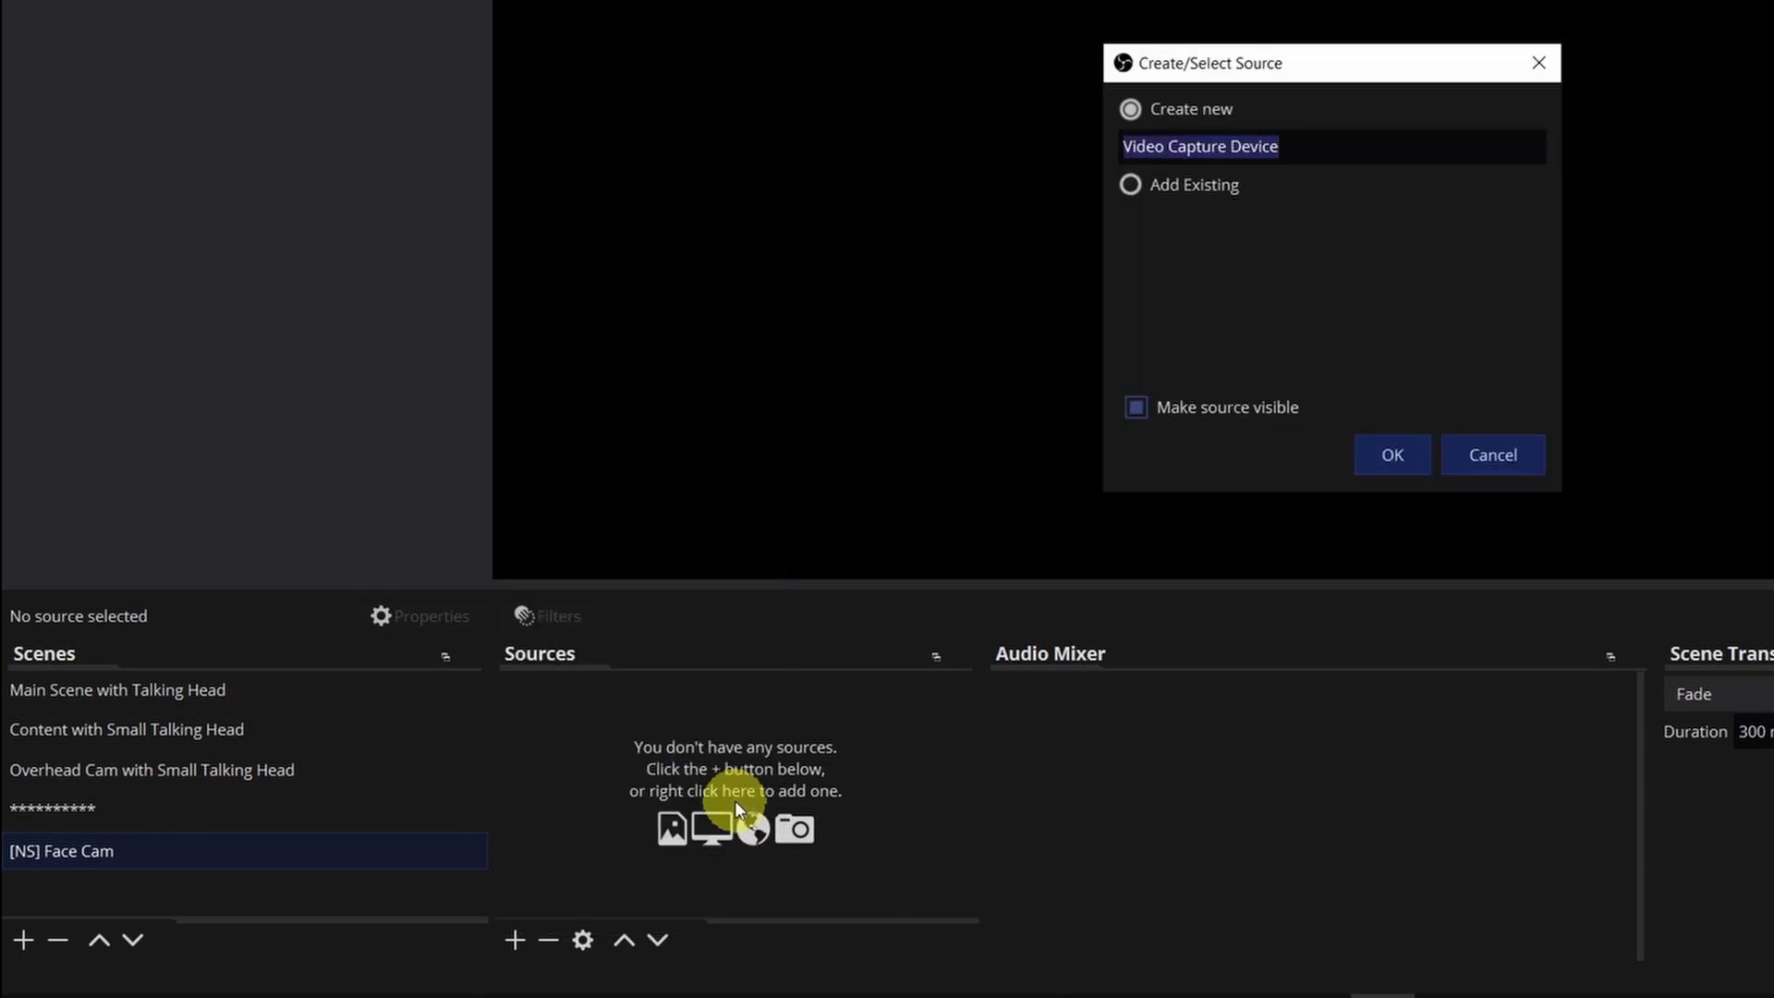
type("C")
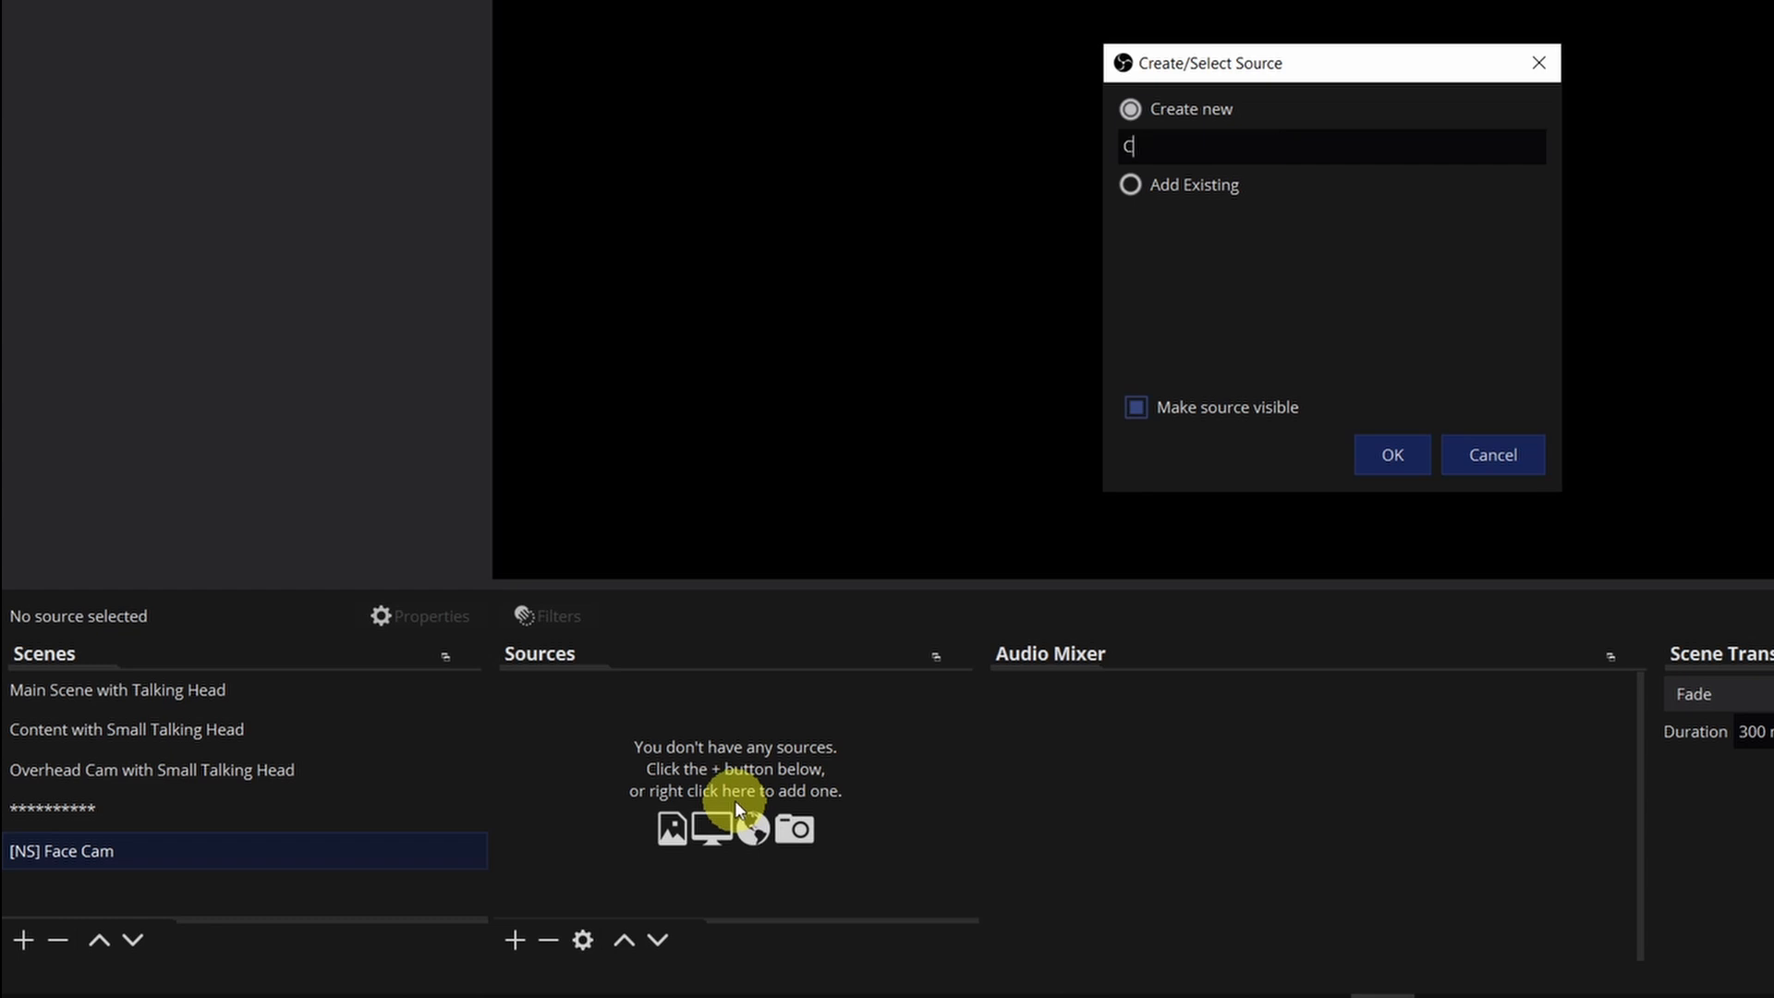
type("922")
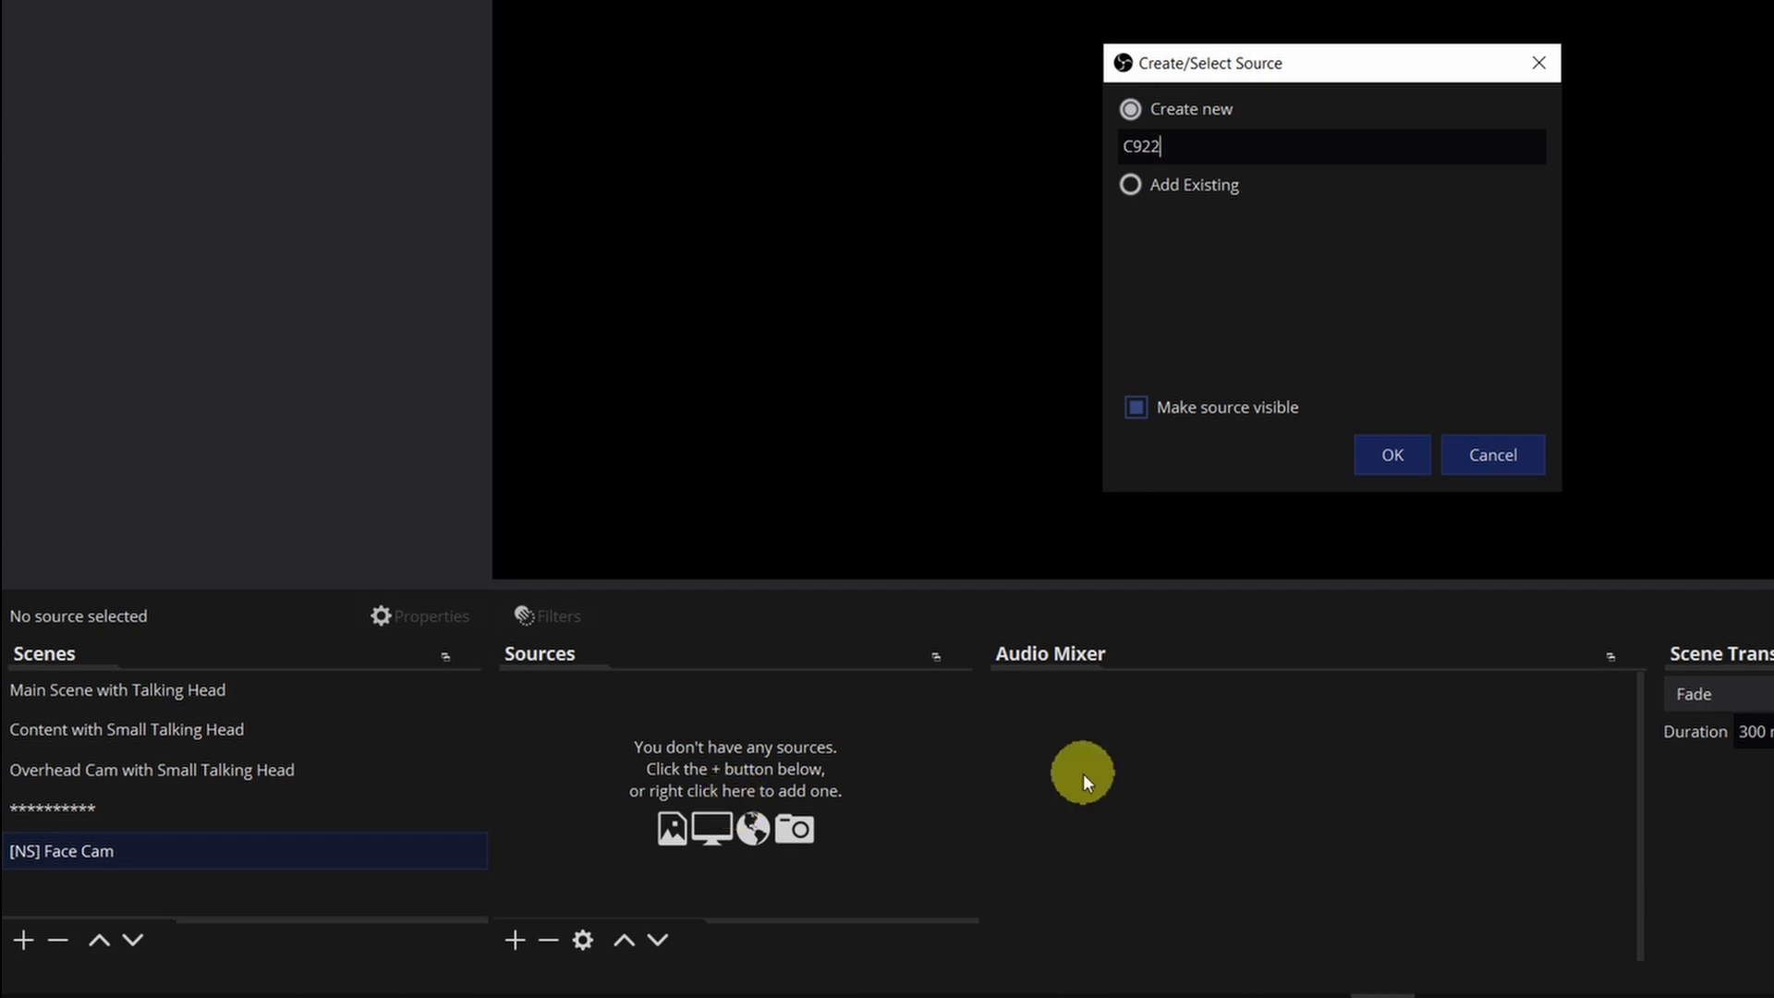
left_click(1393, 455)
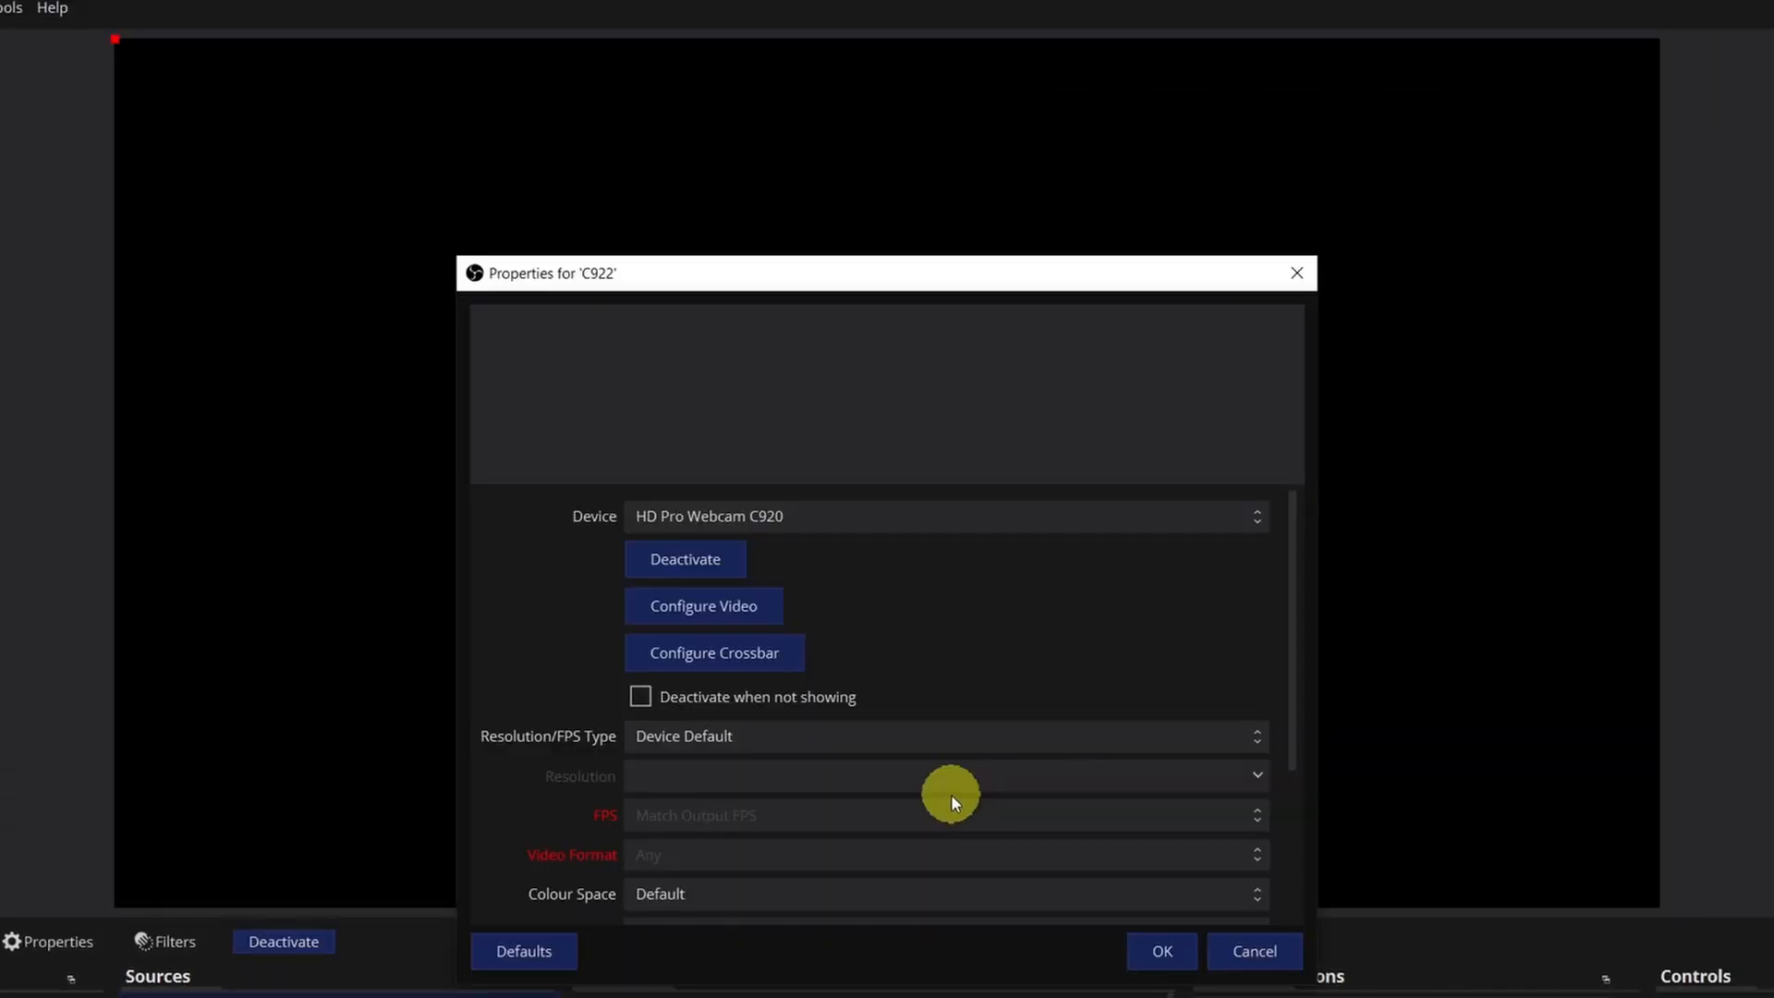
Set the capture source's device to c922 Pro Stream Webcam.
left_click(772, 521)
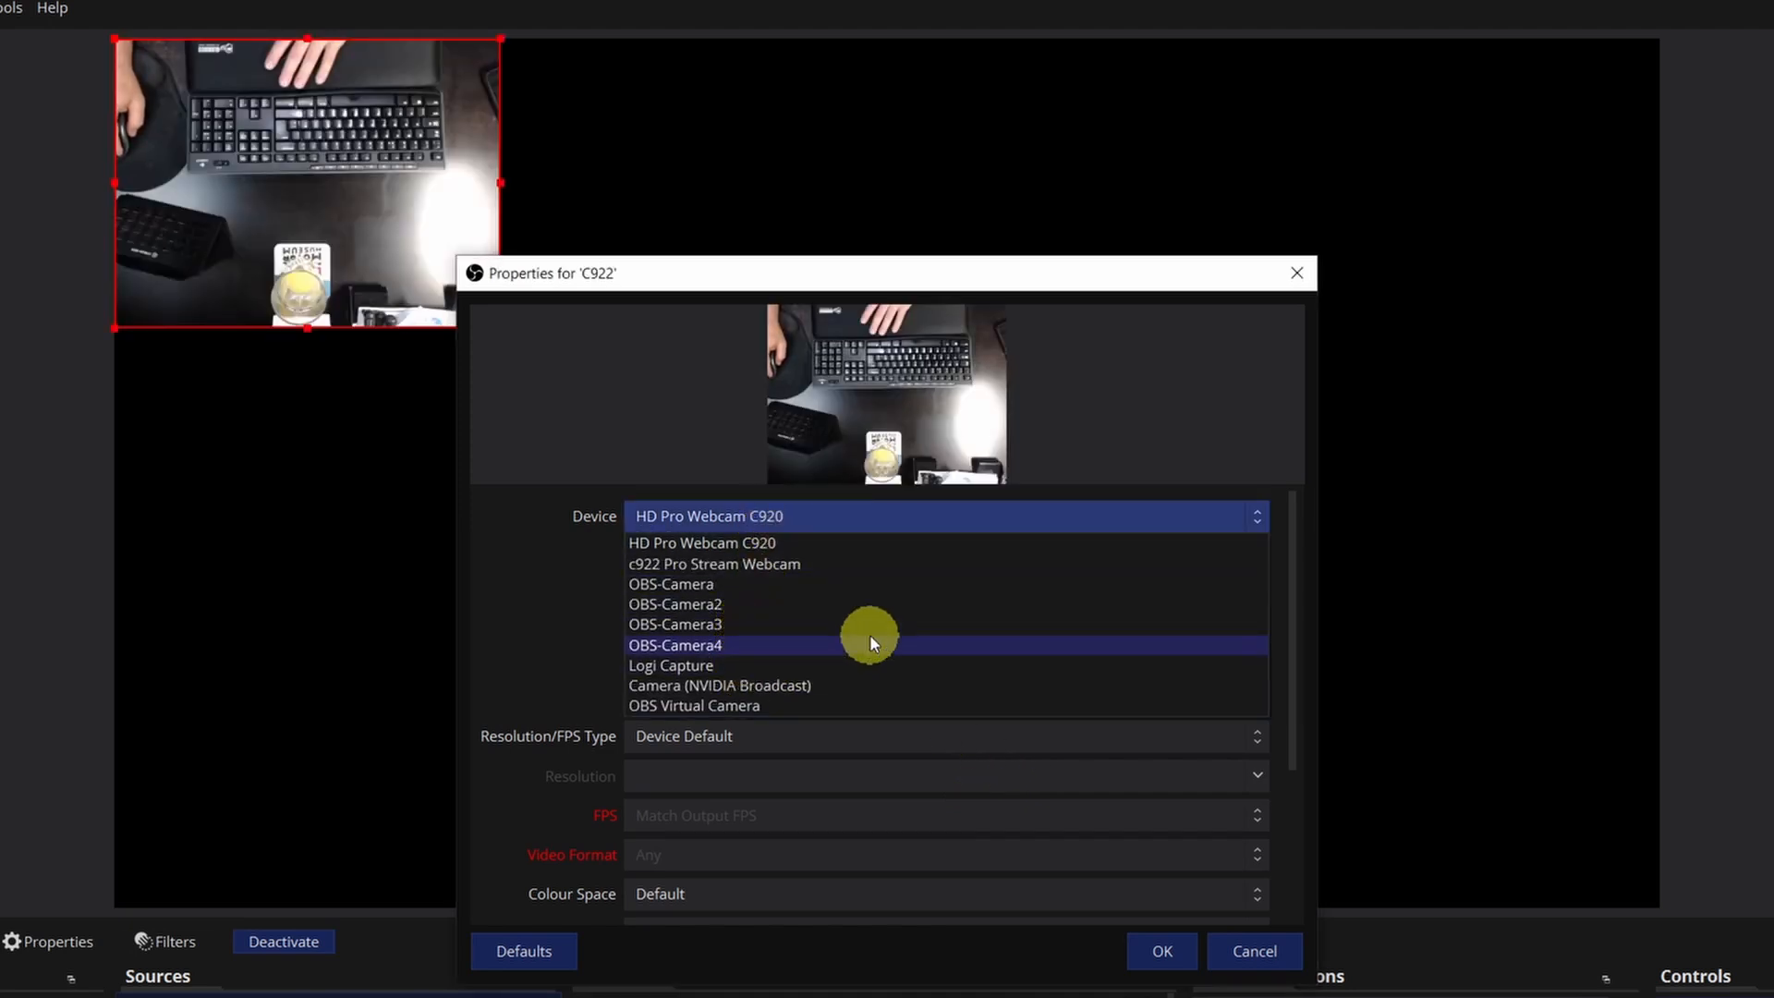
left_click(767, 563)
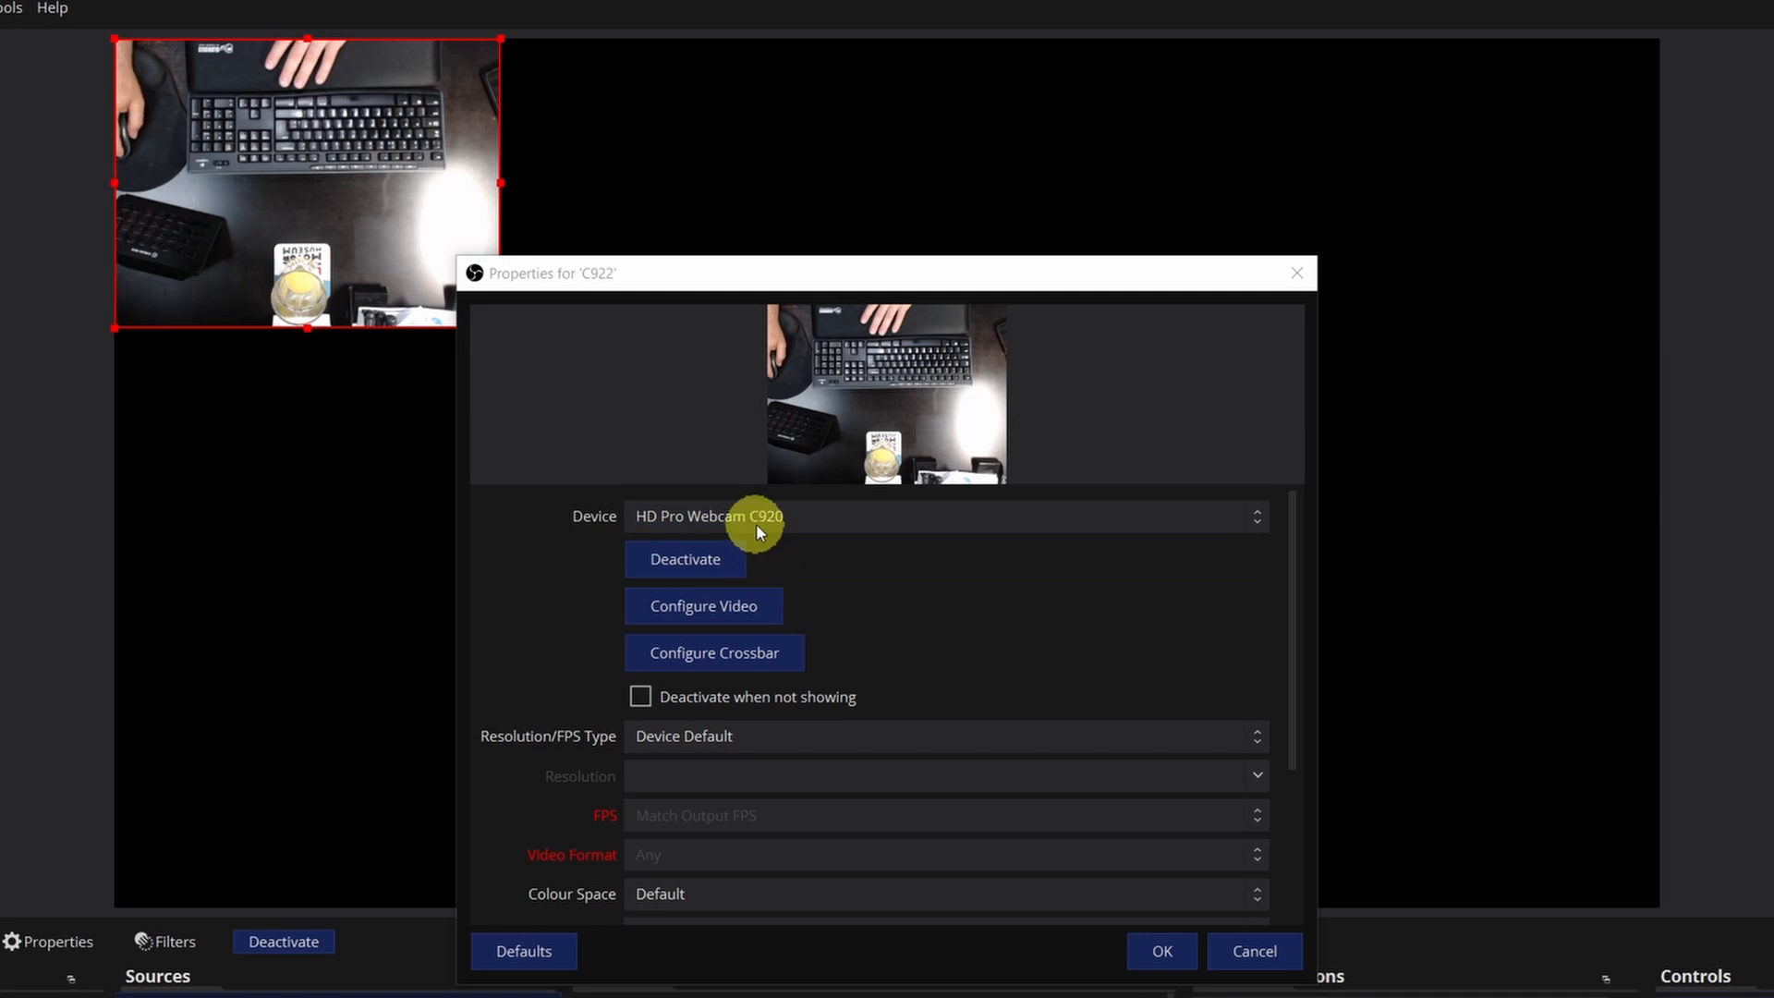
left_click(756, 520)
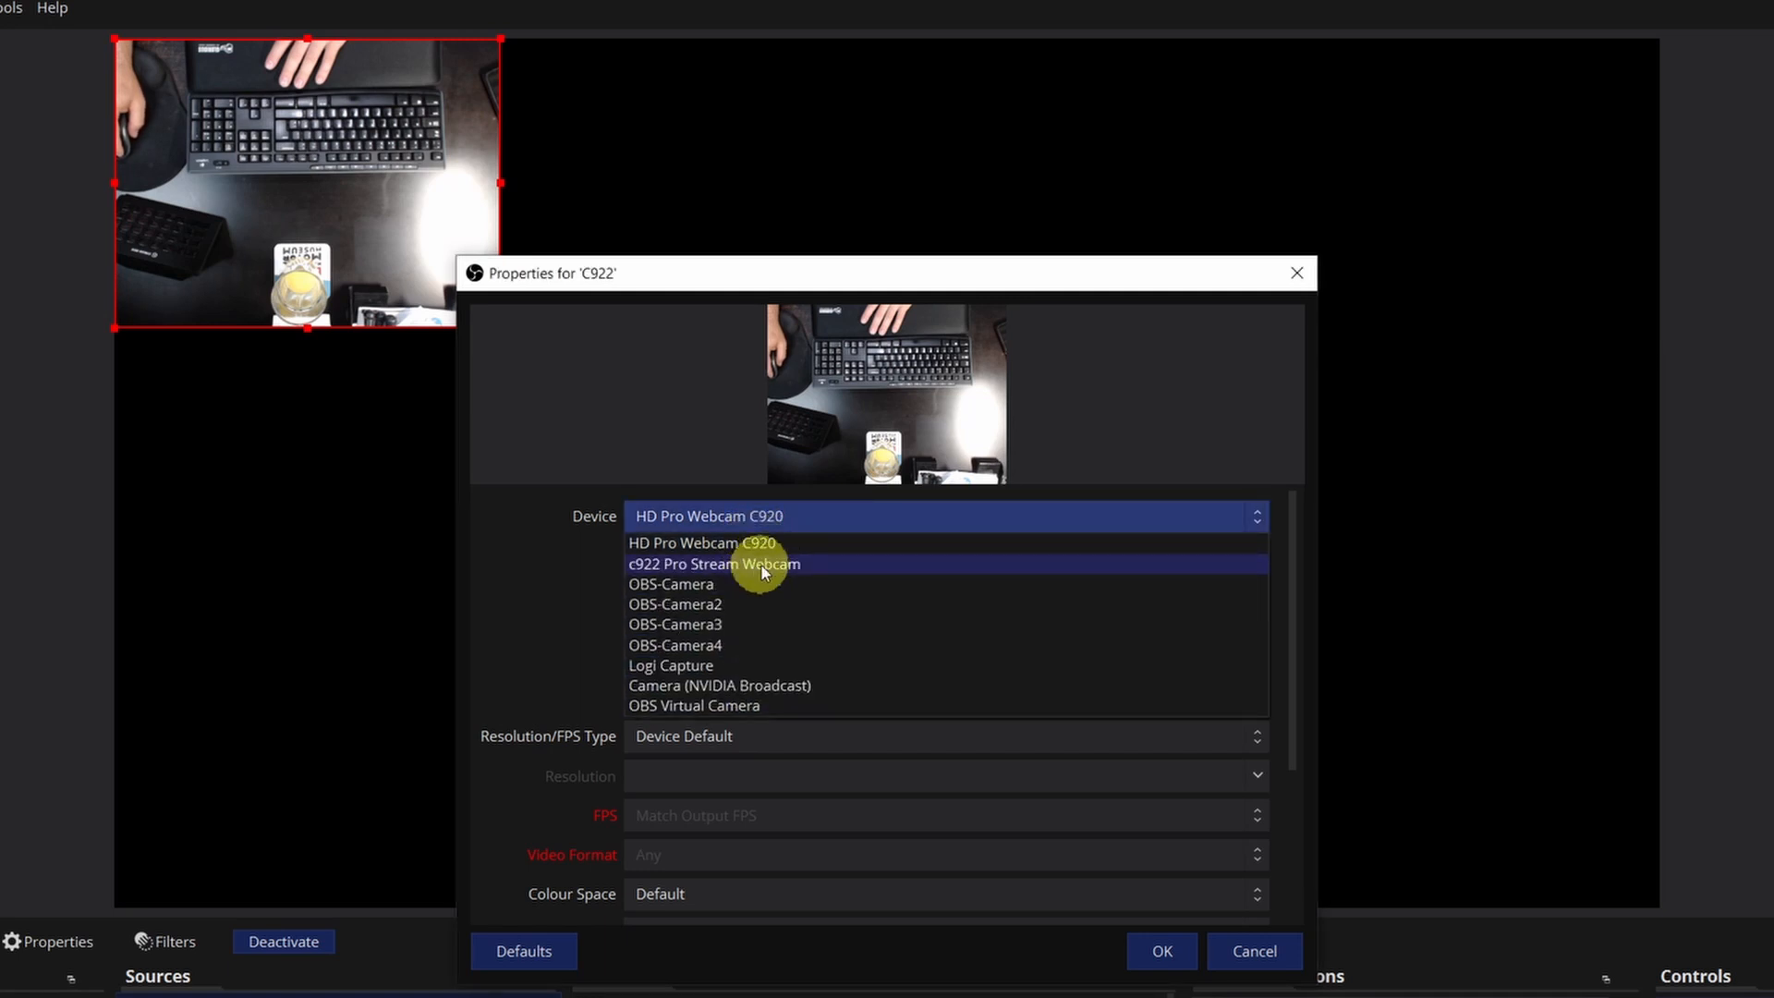
left_click(763, 564)
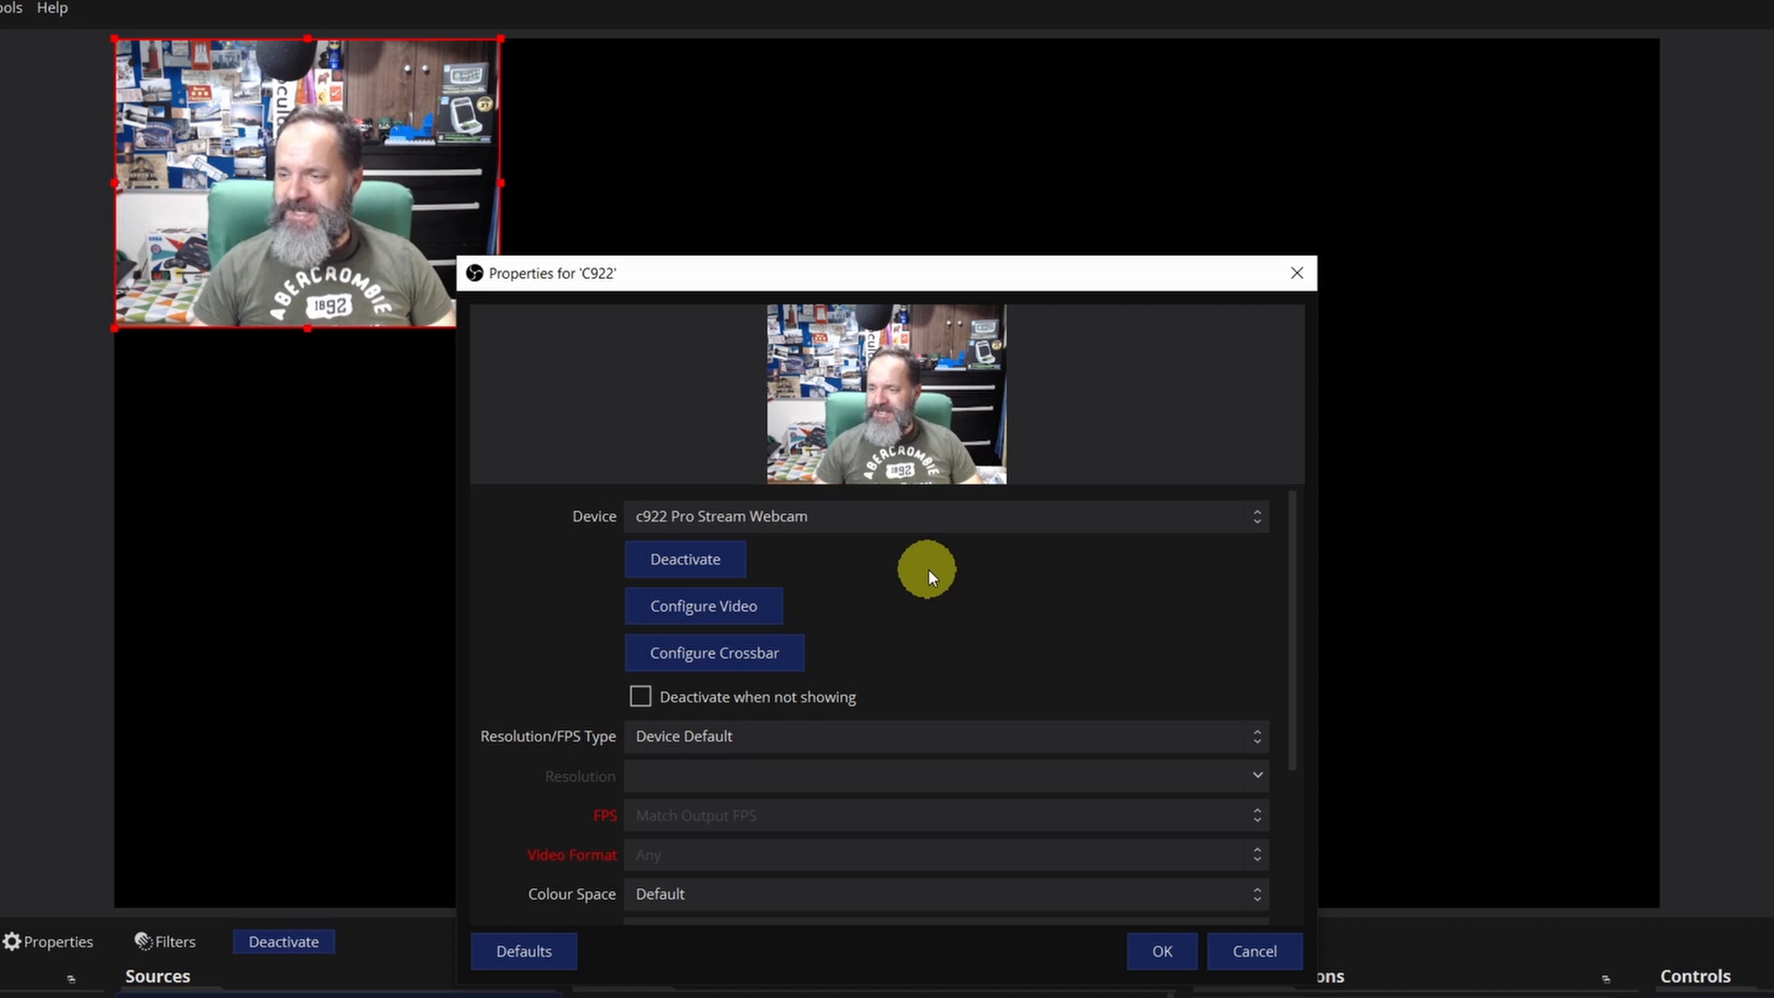
Give the webcam source a custom resolution of 1920x1080 and enable "Deactivate when not showing".
left_click(745, 740)
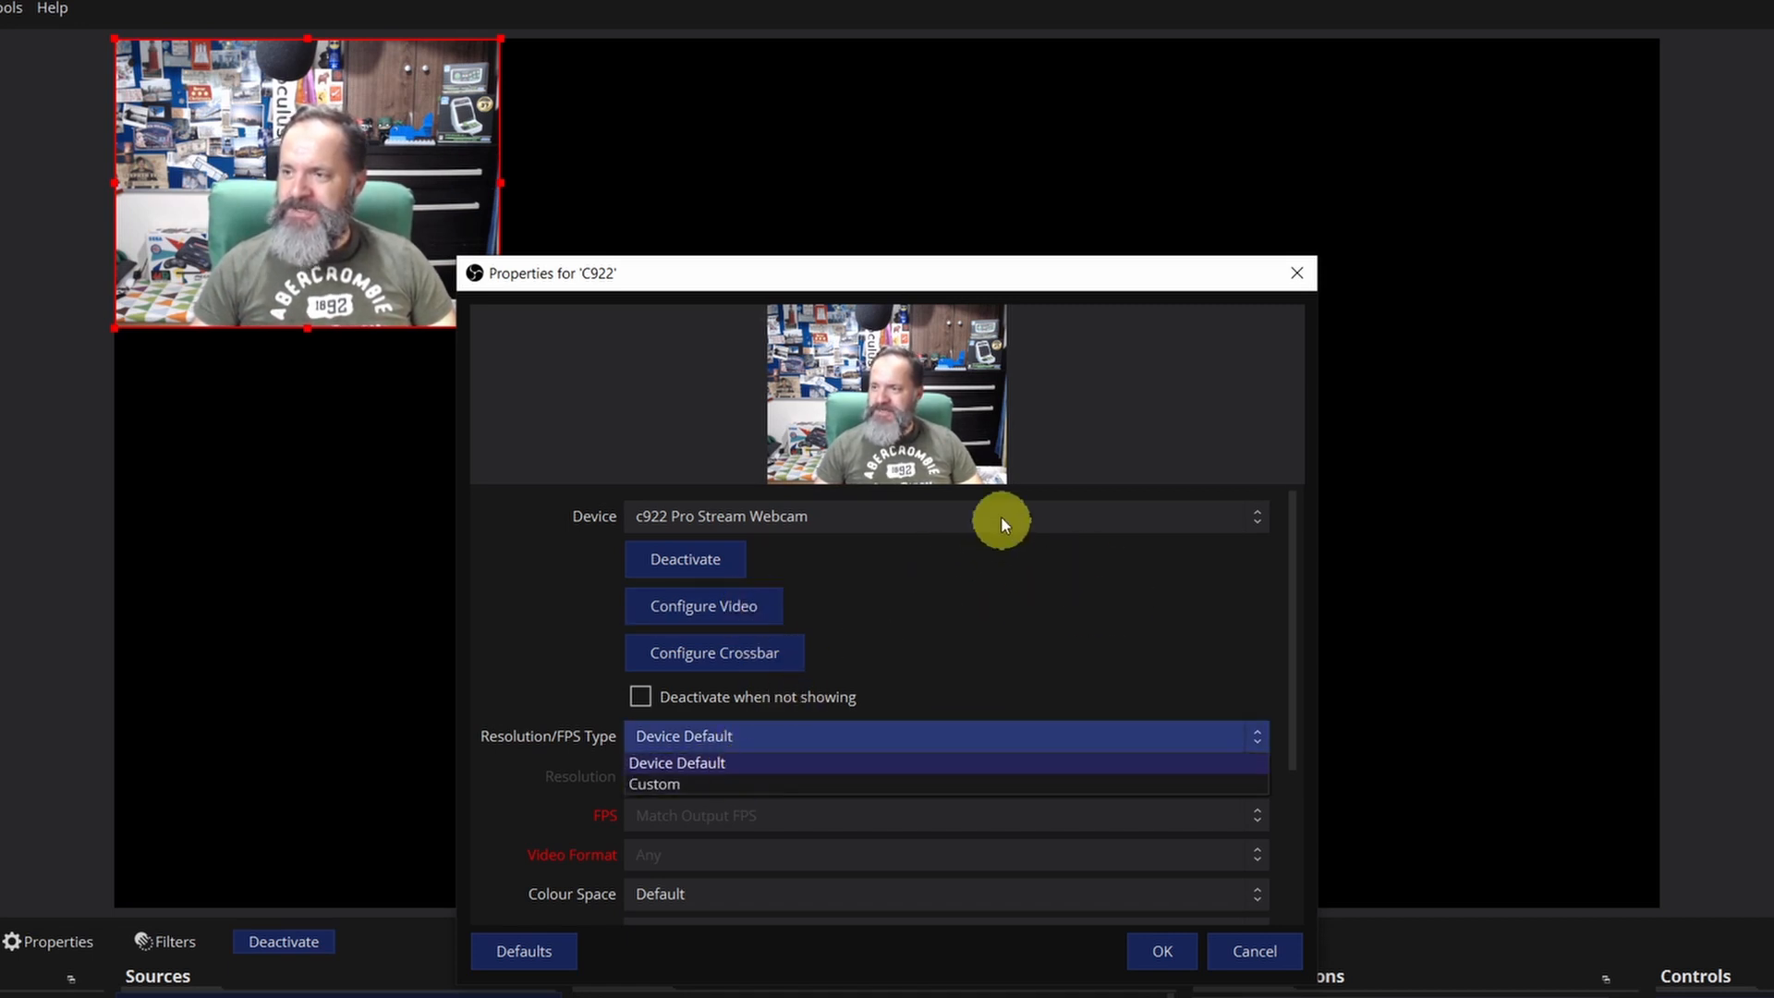
left_click(739, 781)
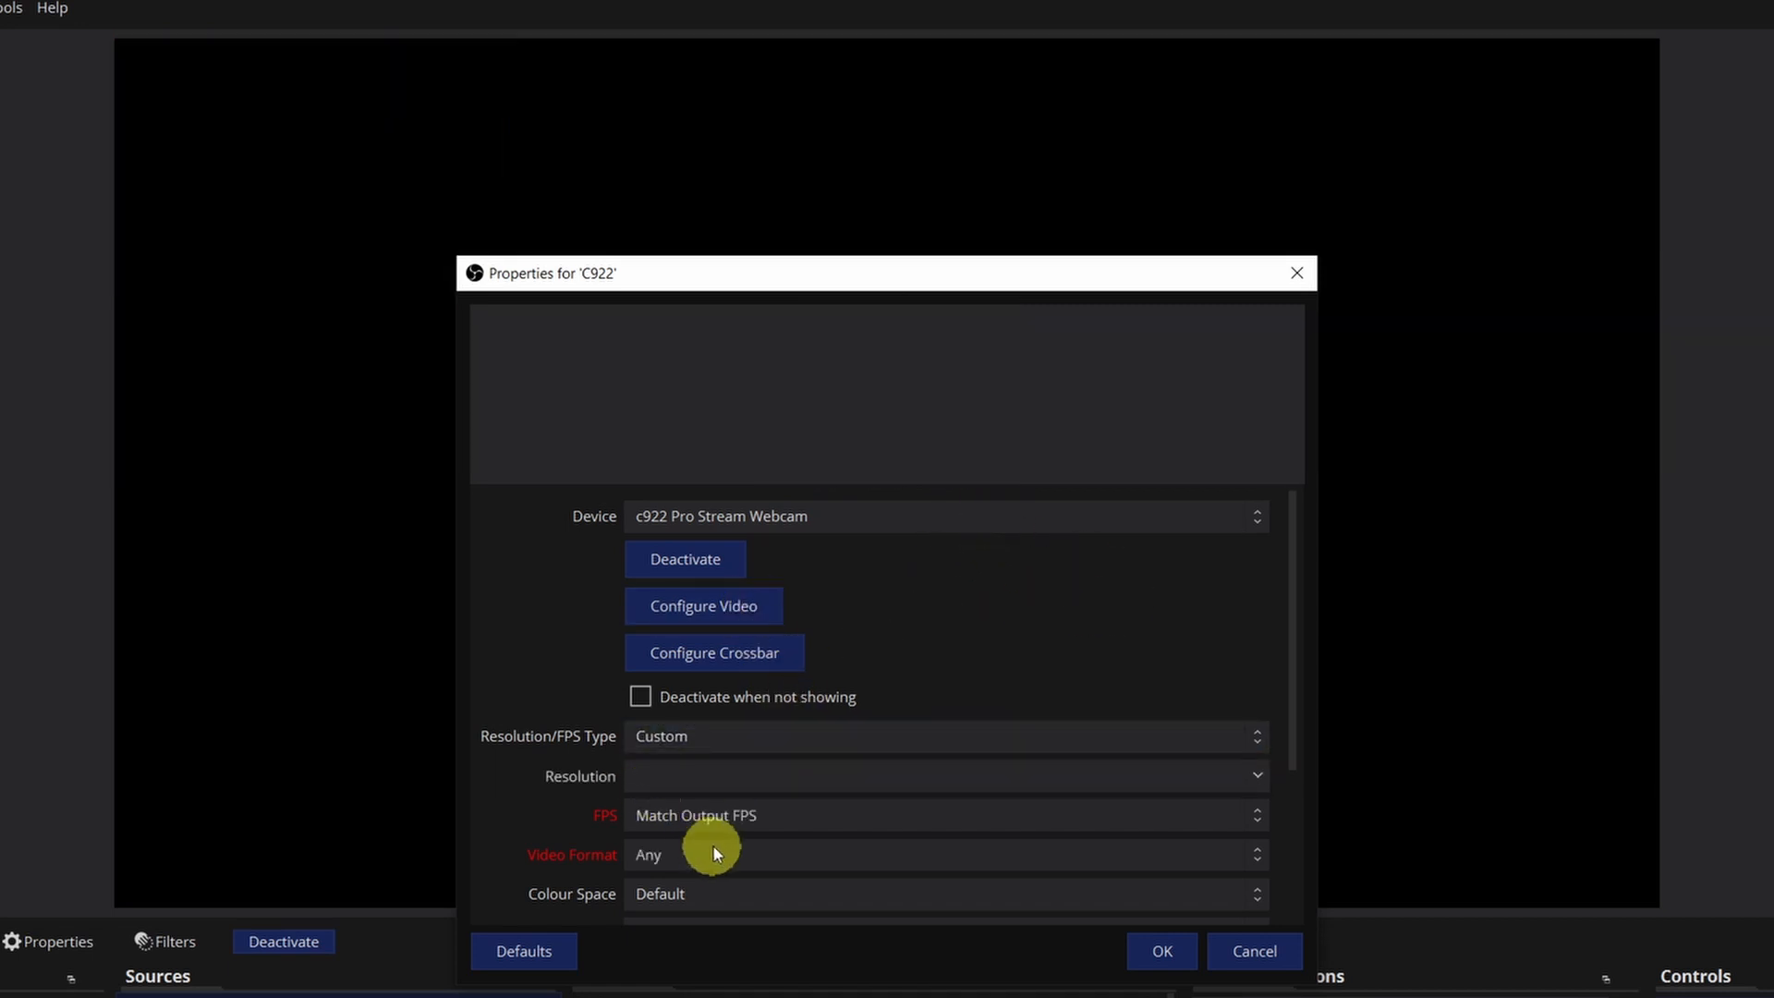
left_click(1258, 776)
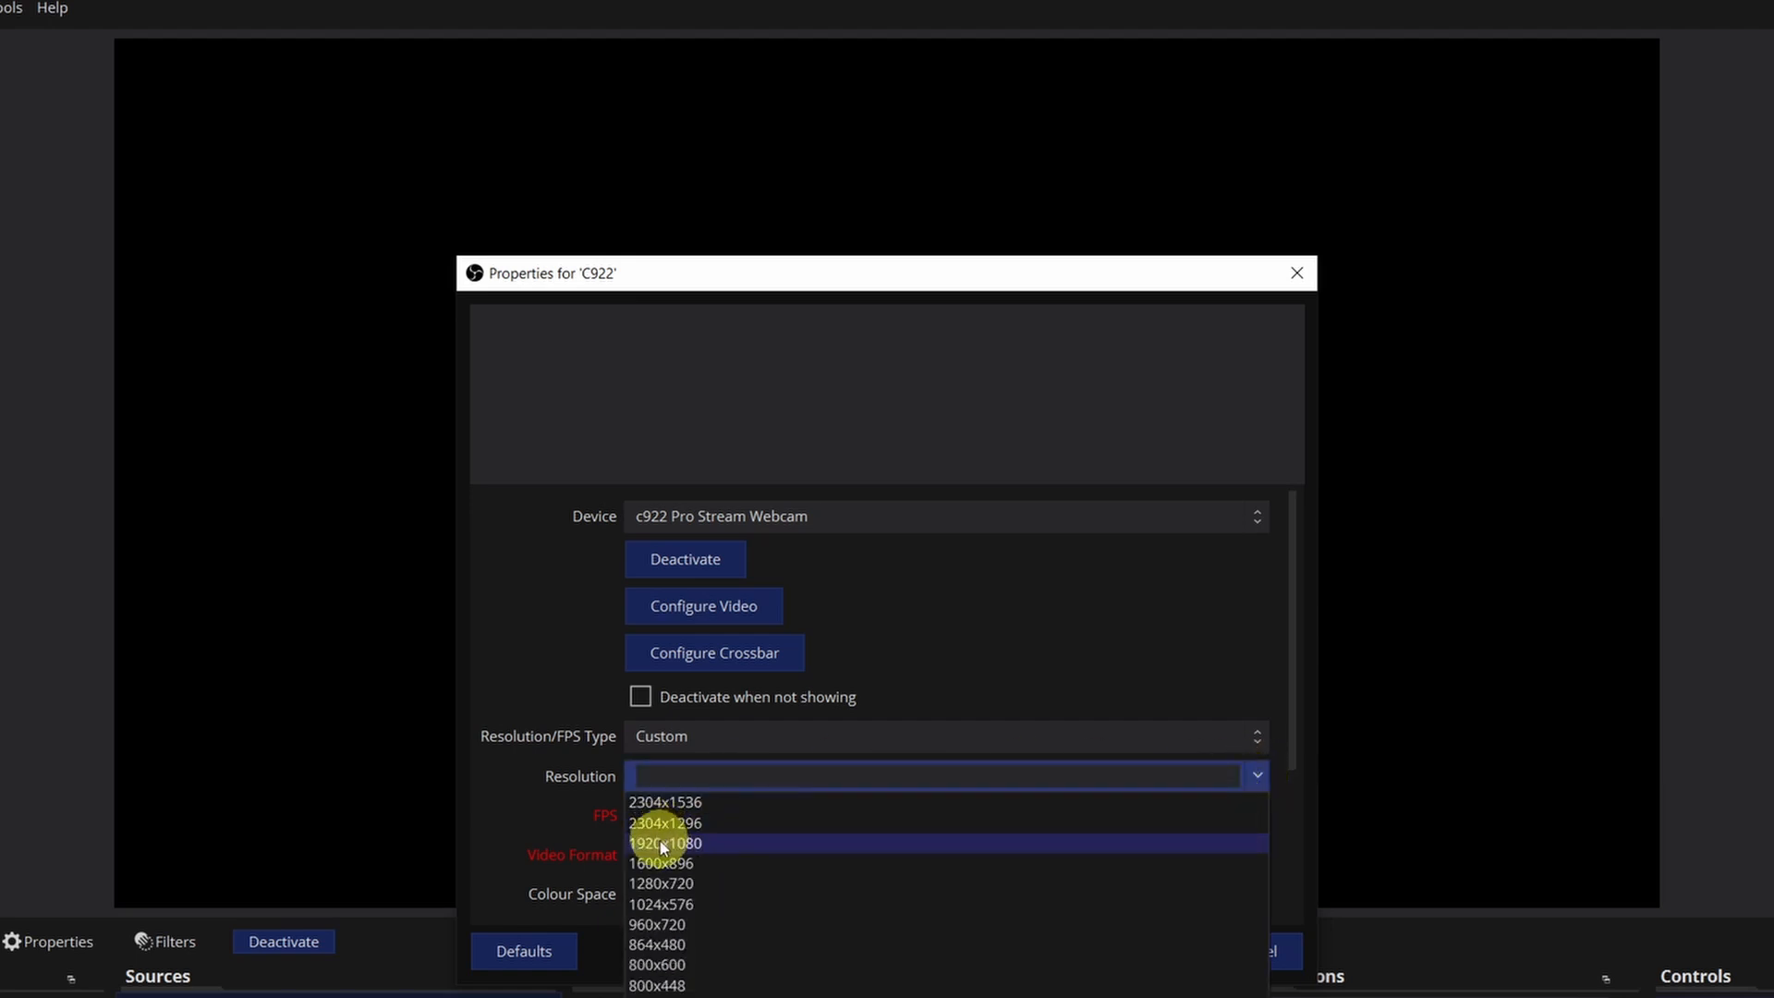
left_click(805, 840)
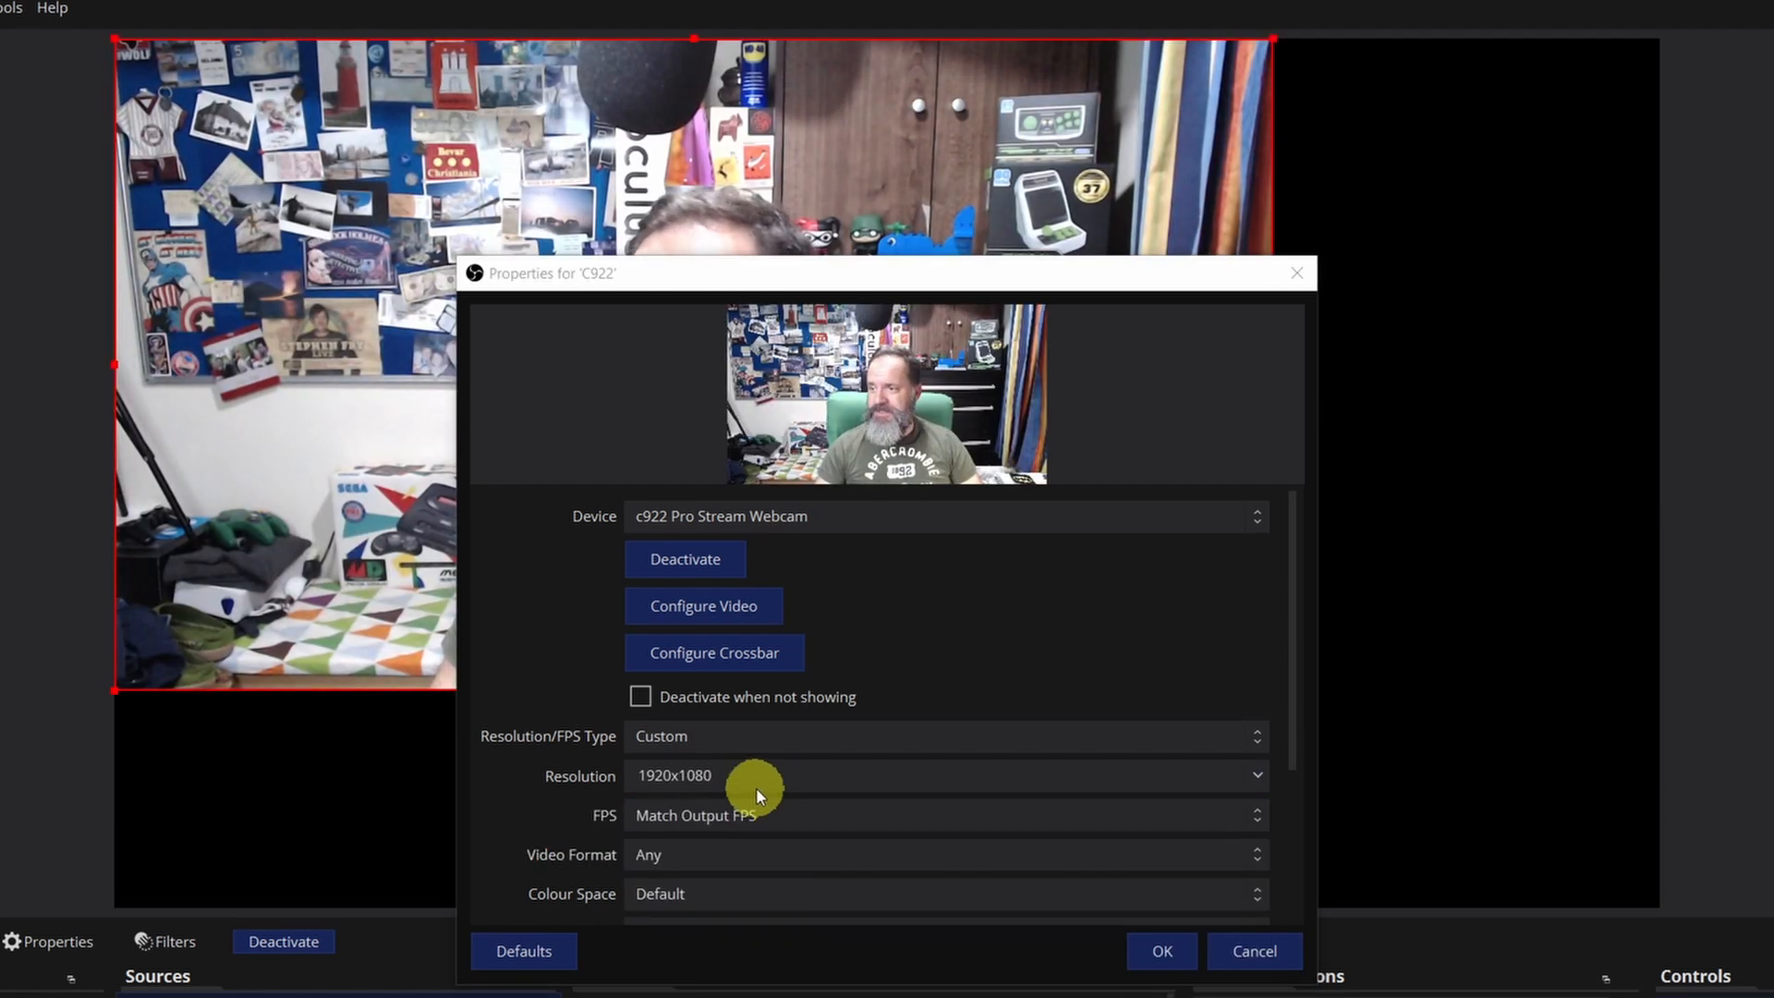
left_click(647, 700)
left_click(645, 699)
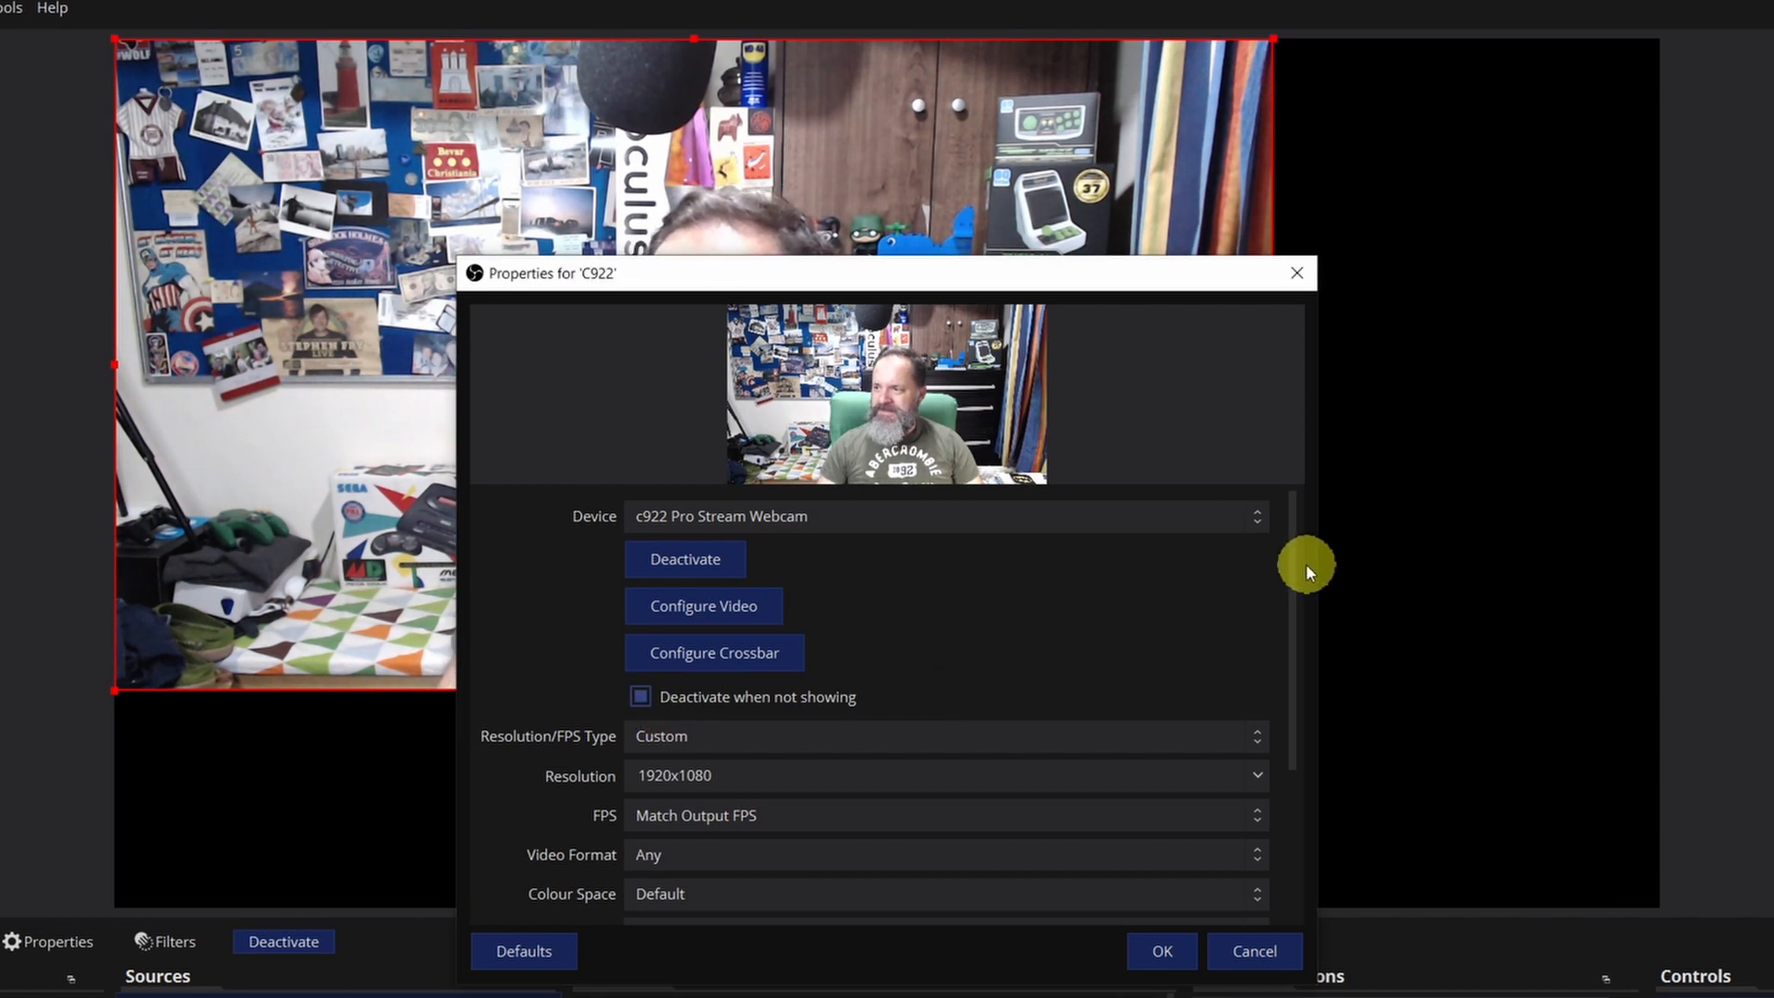
Keep the webcam's frame rate at Match Output FPS and set its video format to MJPEG.
left_click_drag(1293, 563, 1283, 669)
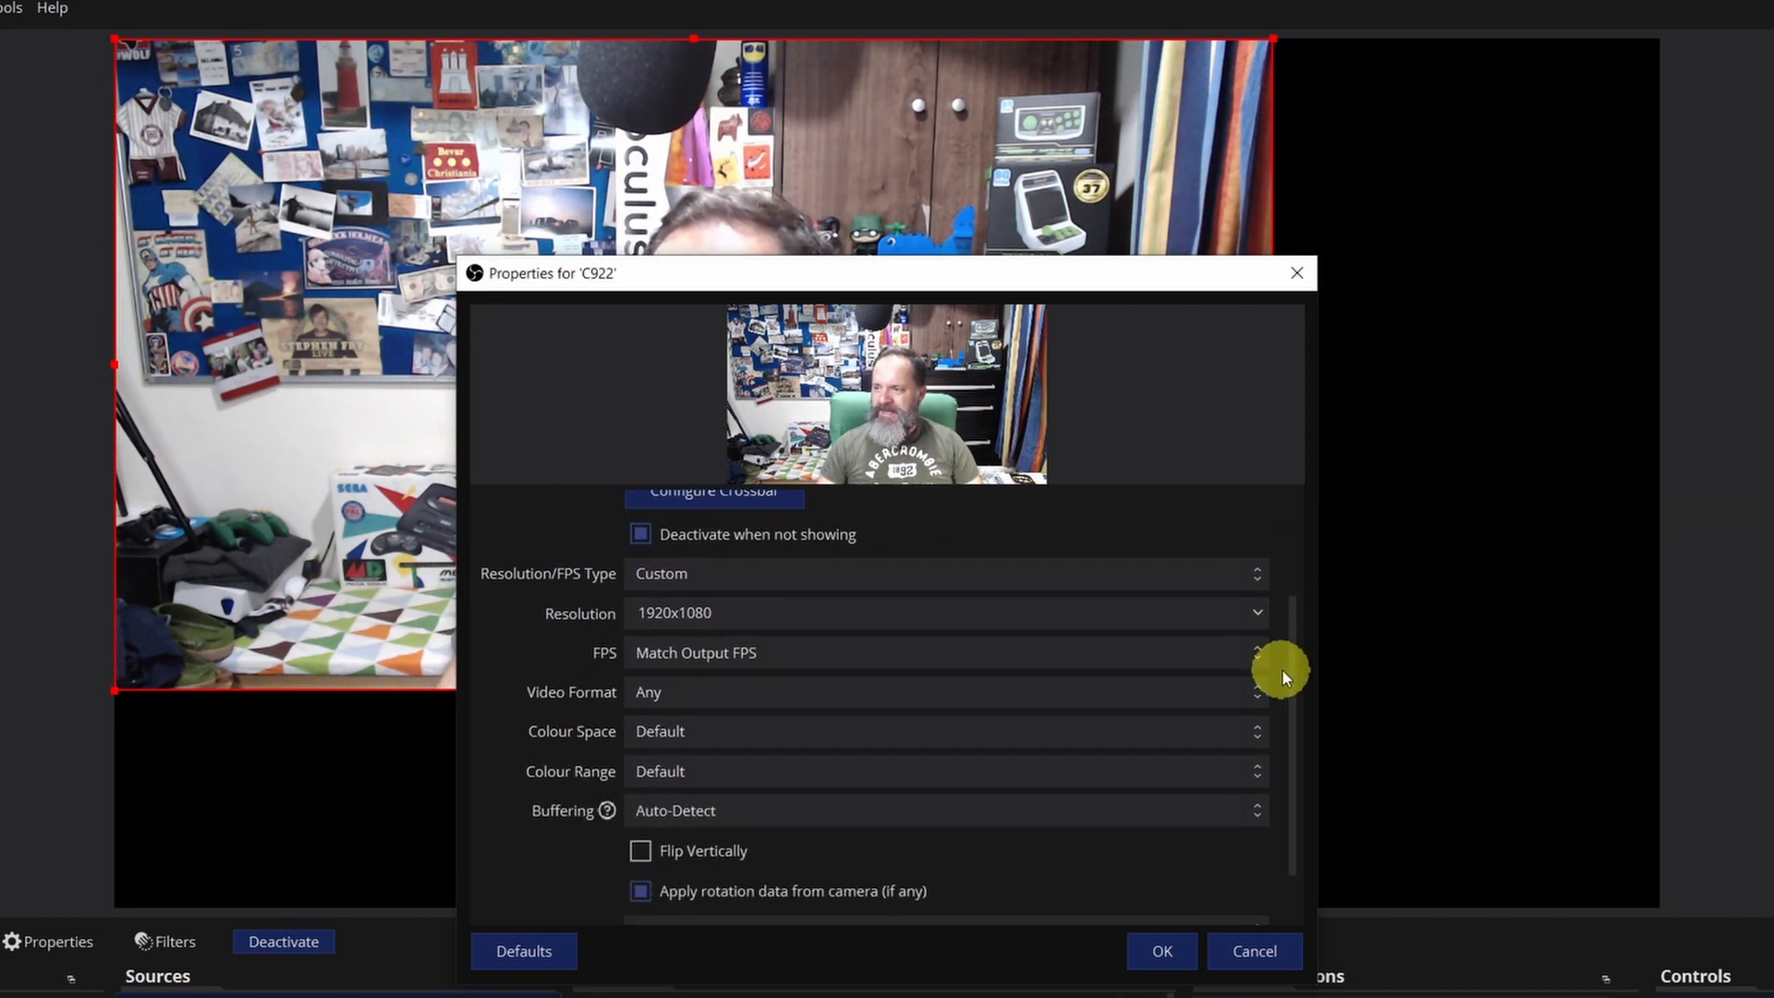
left_click(714, 656)
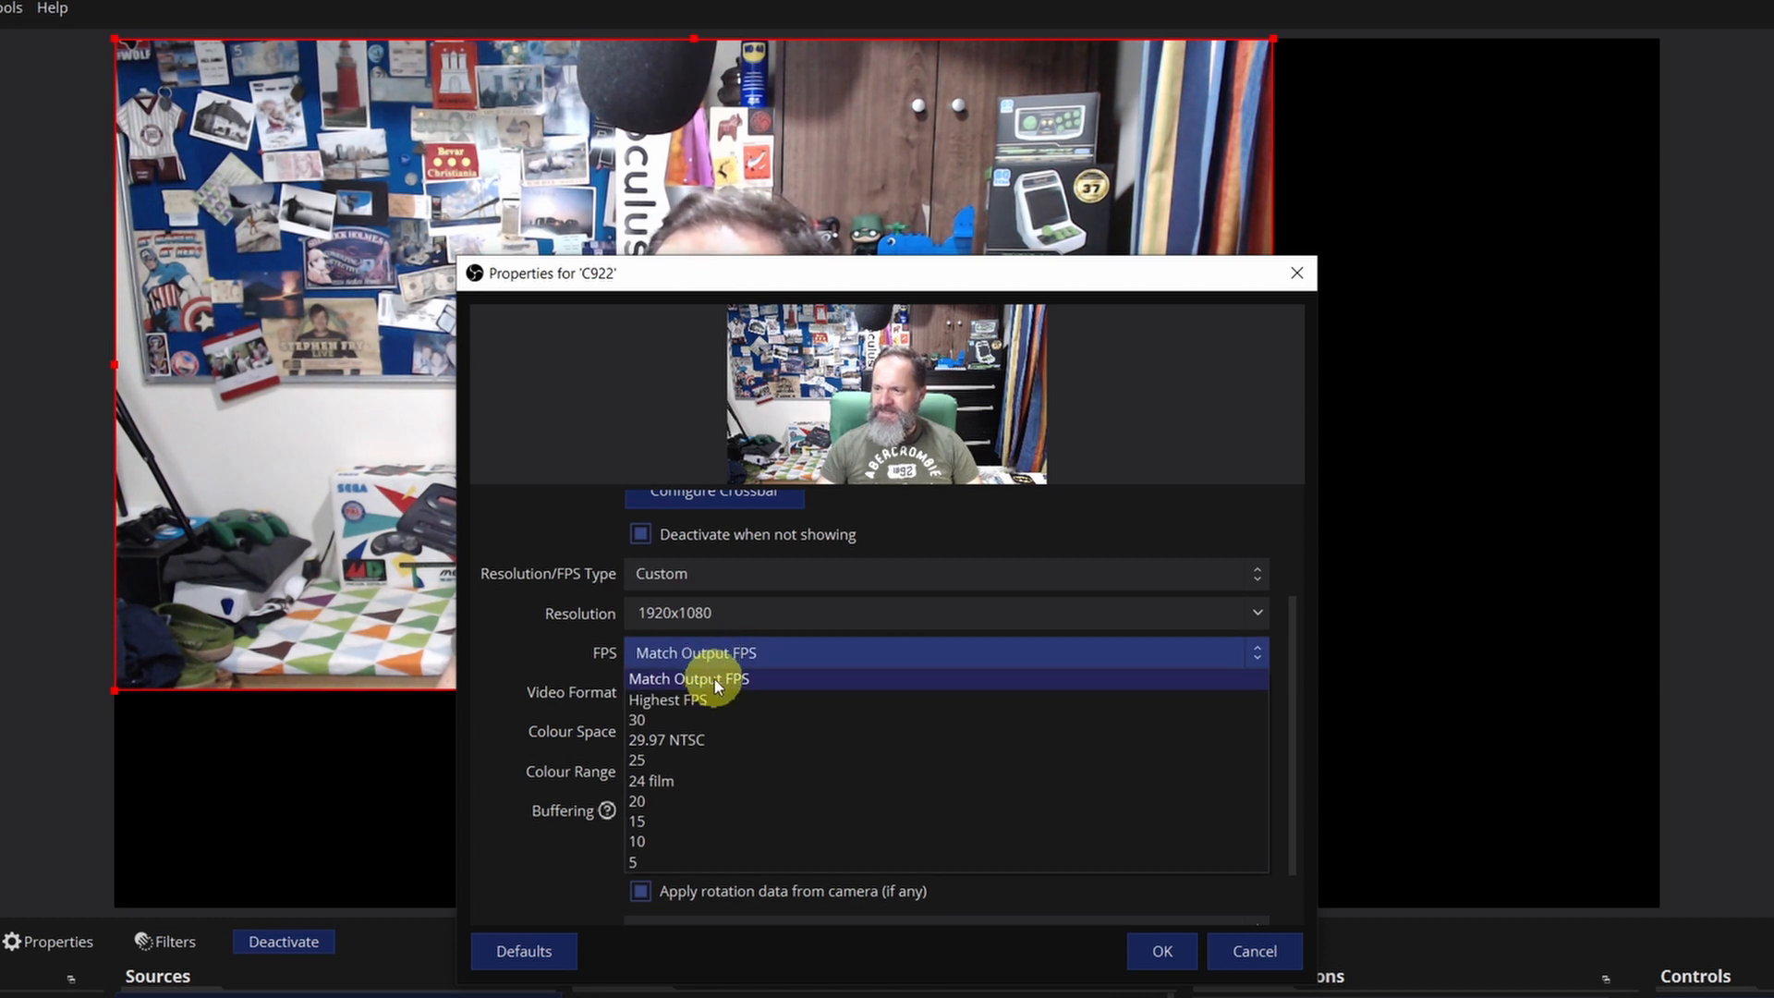
left_click(714, 679)
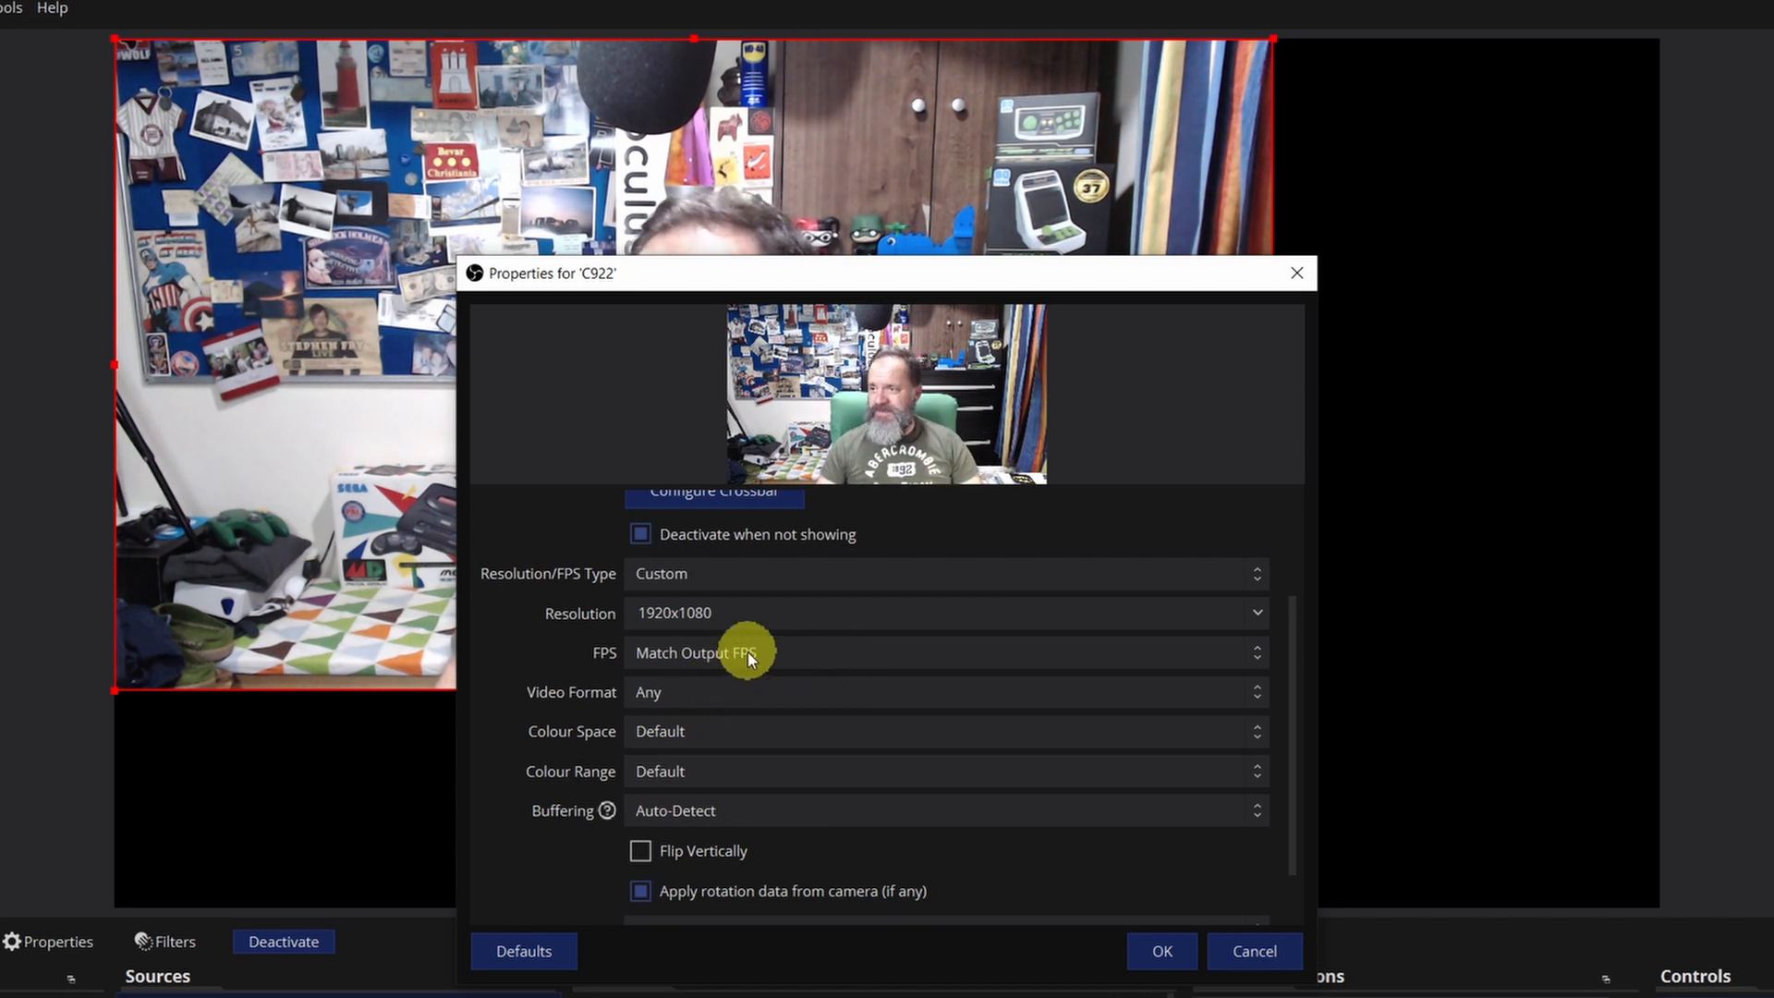
left_click(704, 695)
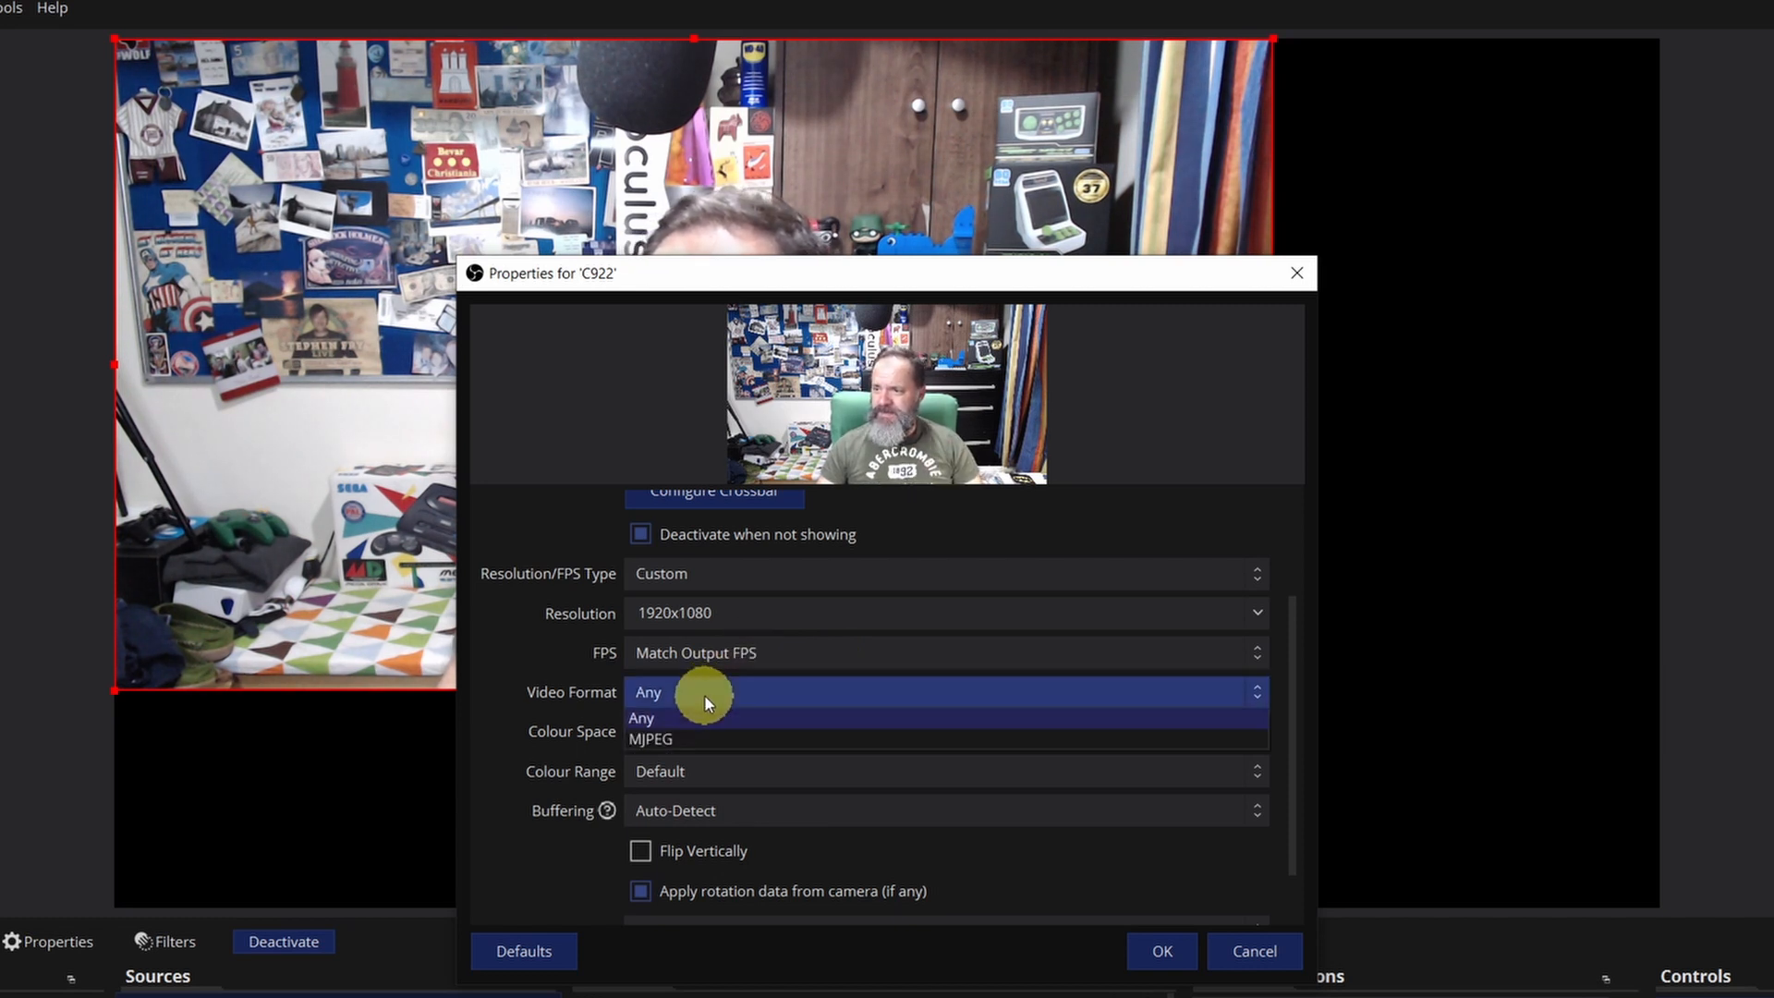
left_click(687, 739)
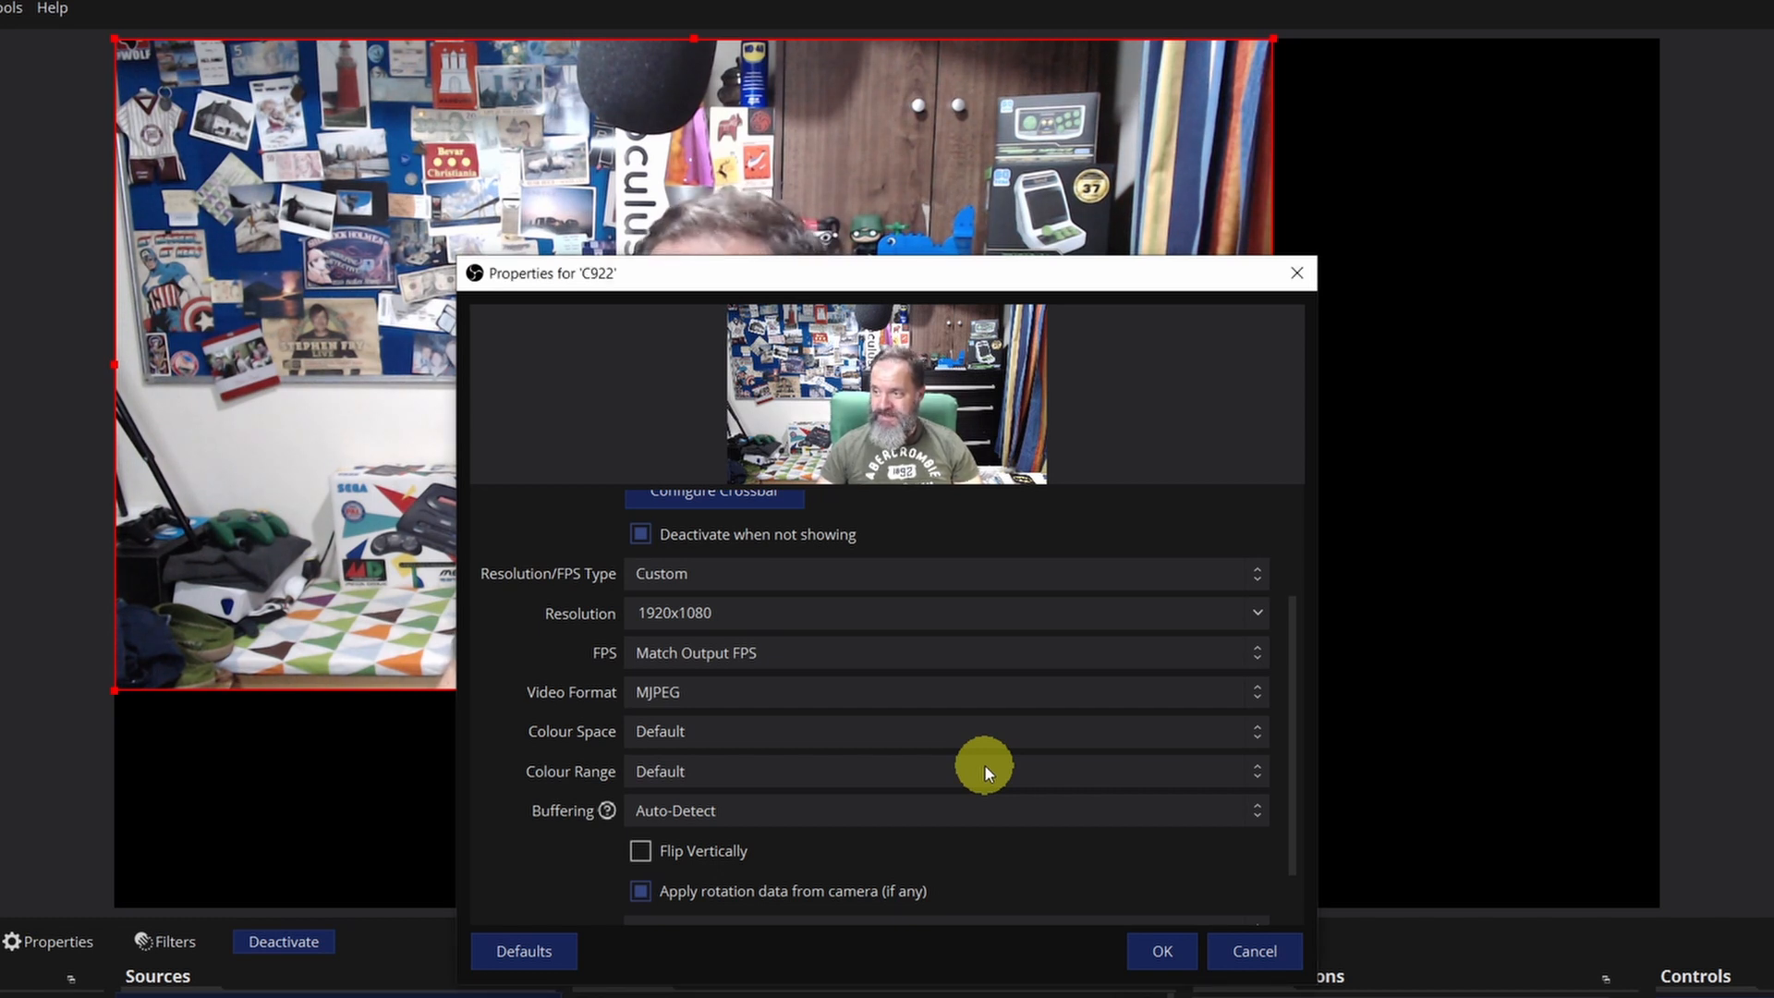
Set the webcam's colour space to 709 and its colour range to Full.
left_click(699, 729)
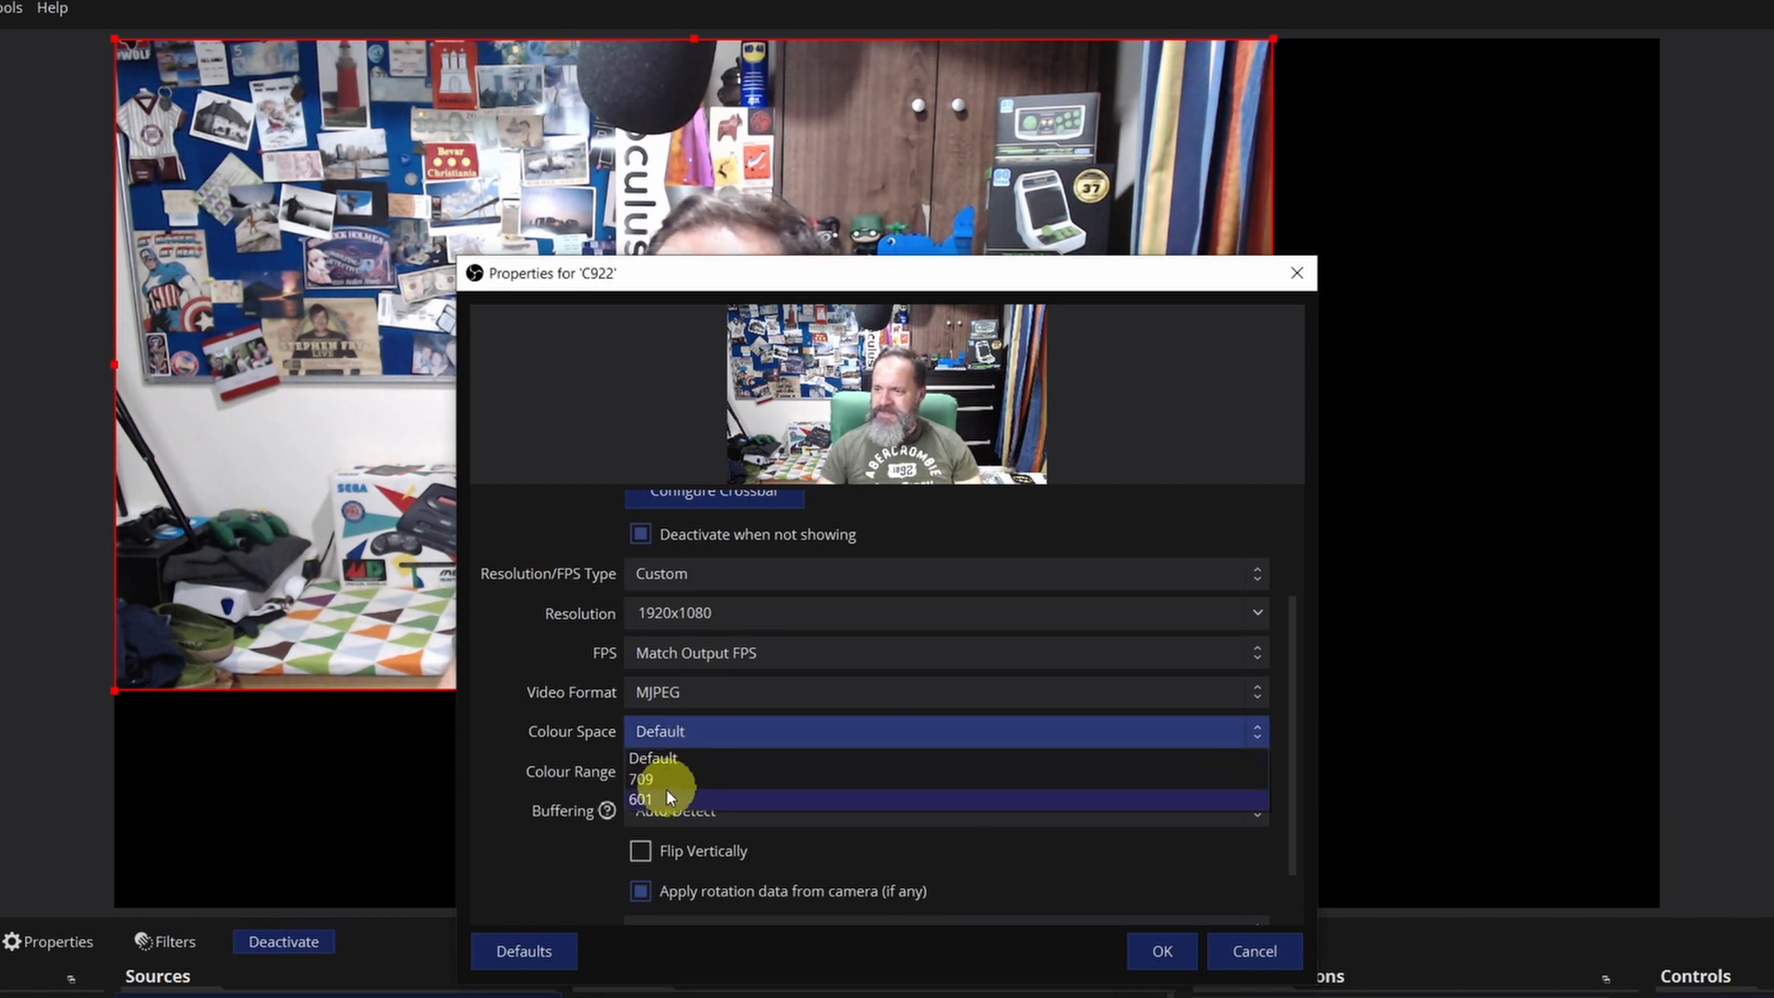
left_click(664, 780)
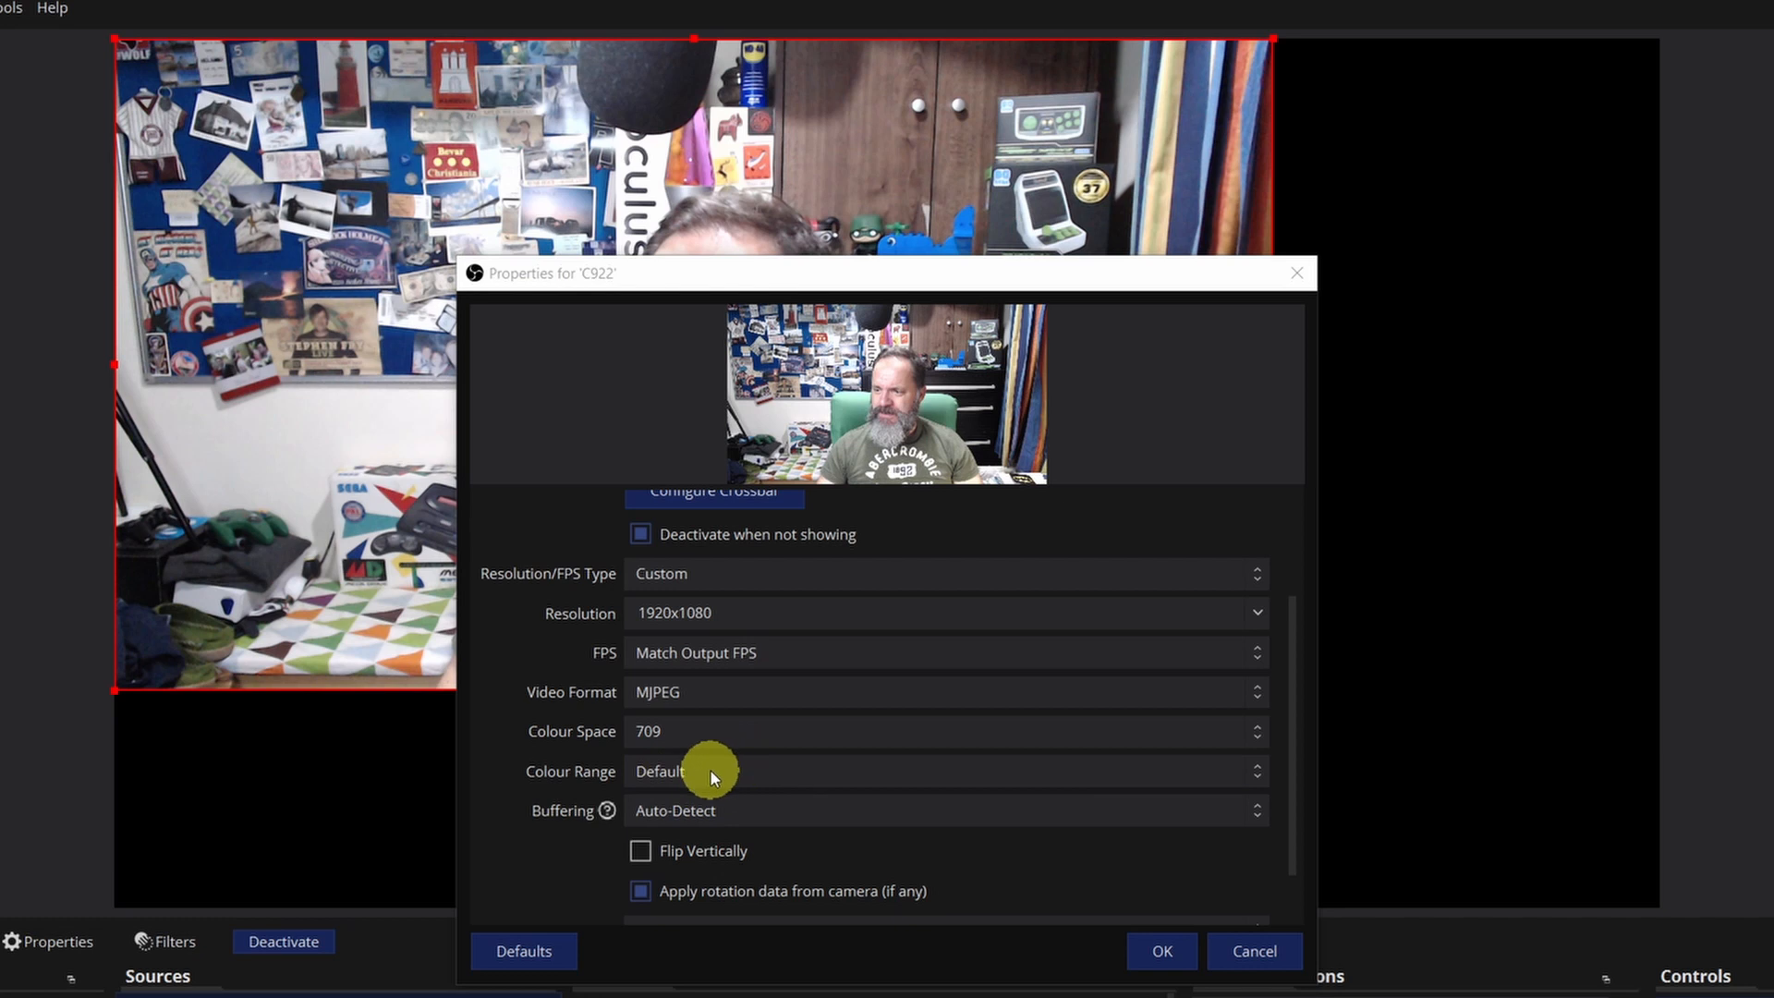
left_click(710, 768)
left_click(684, 837)
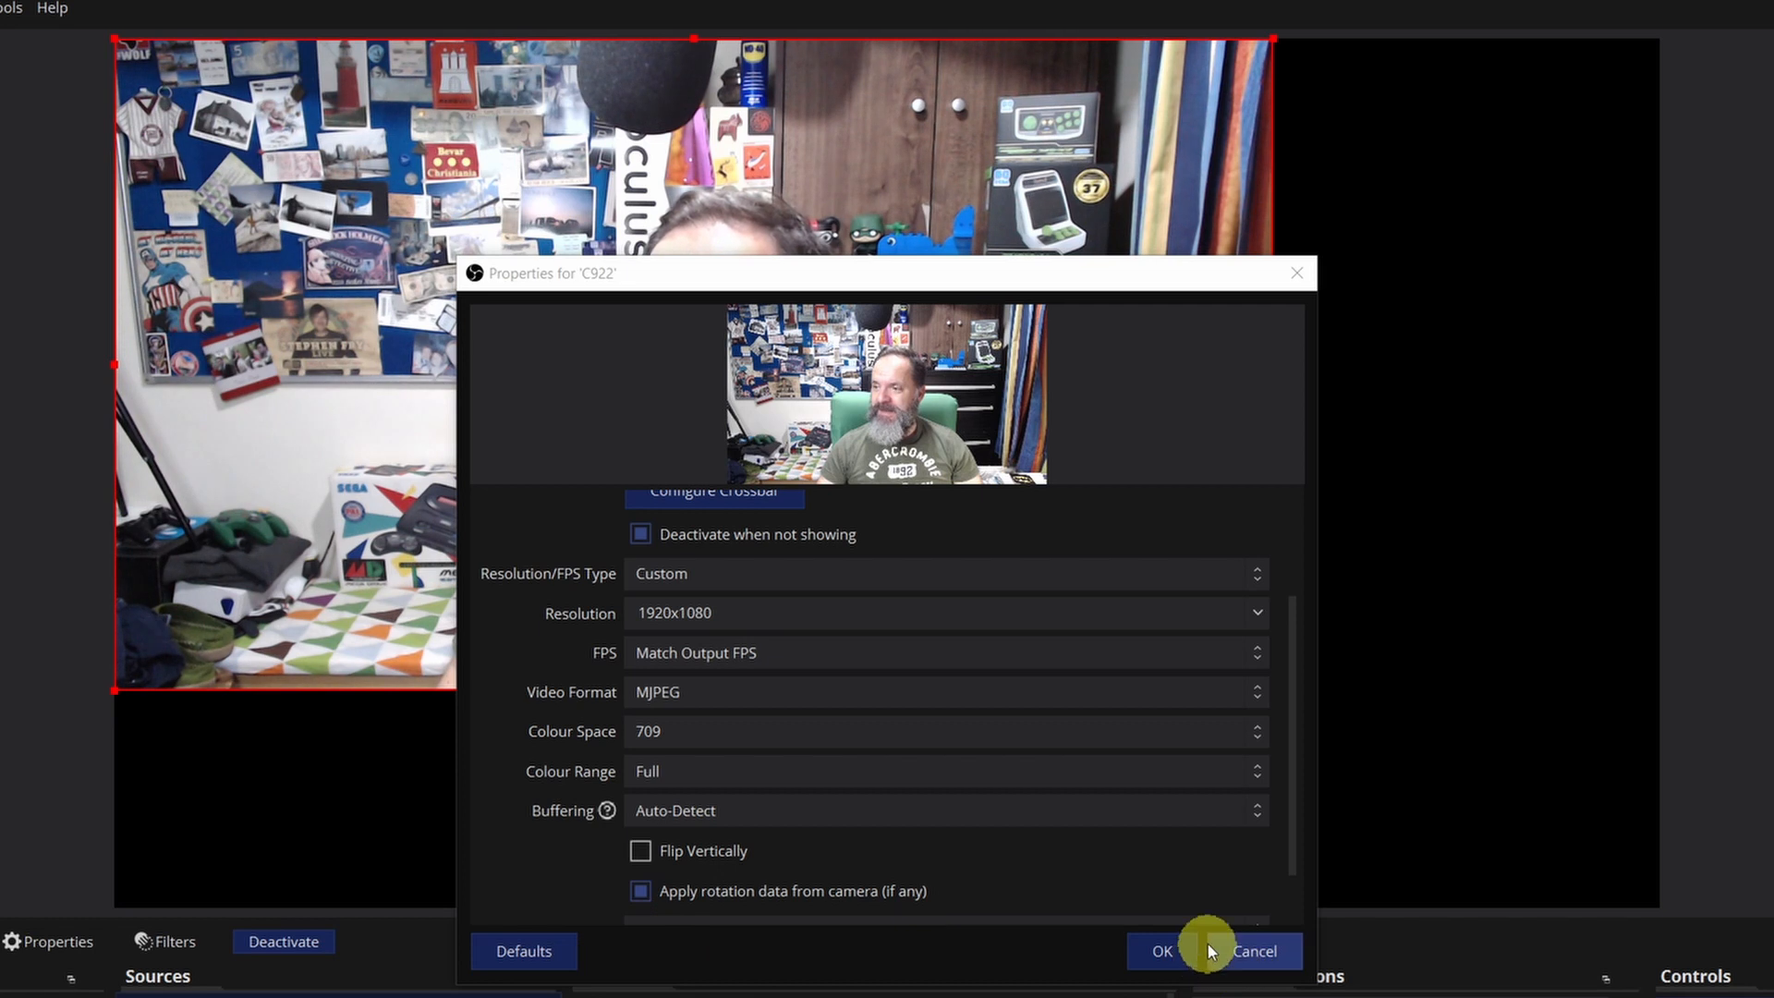
Open the webcam's video configuration beside a clear view of the preview and examine its Camera Control and Video Proc Amp settings.
left_click_drag(1286, 789, 1312, 641)
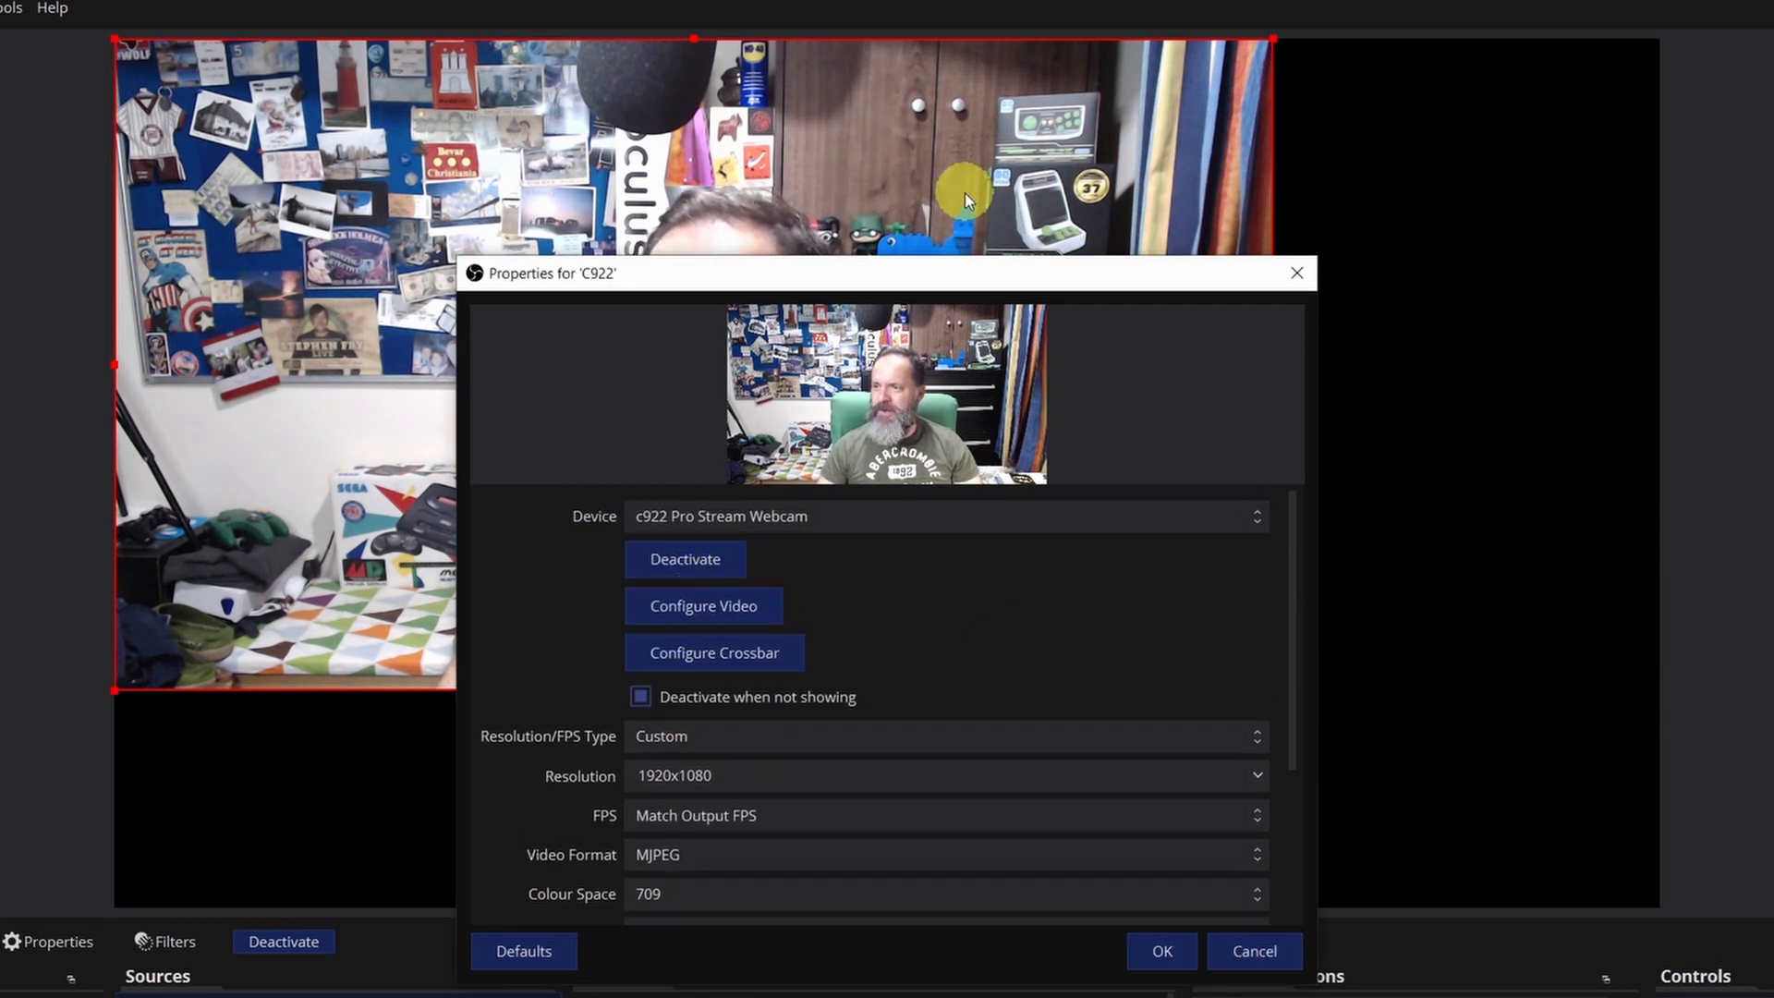
left_click_drag(963, 273, 1523, 270)
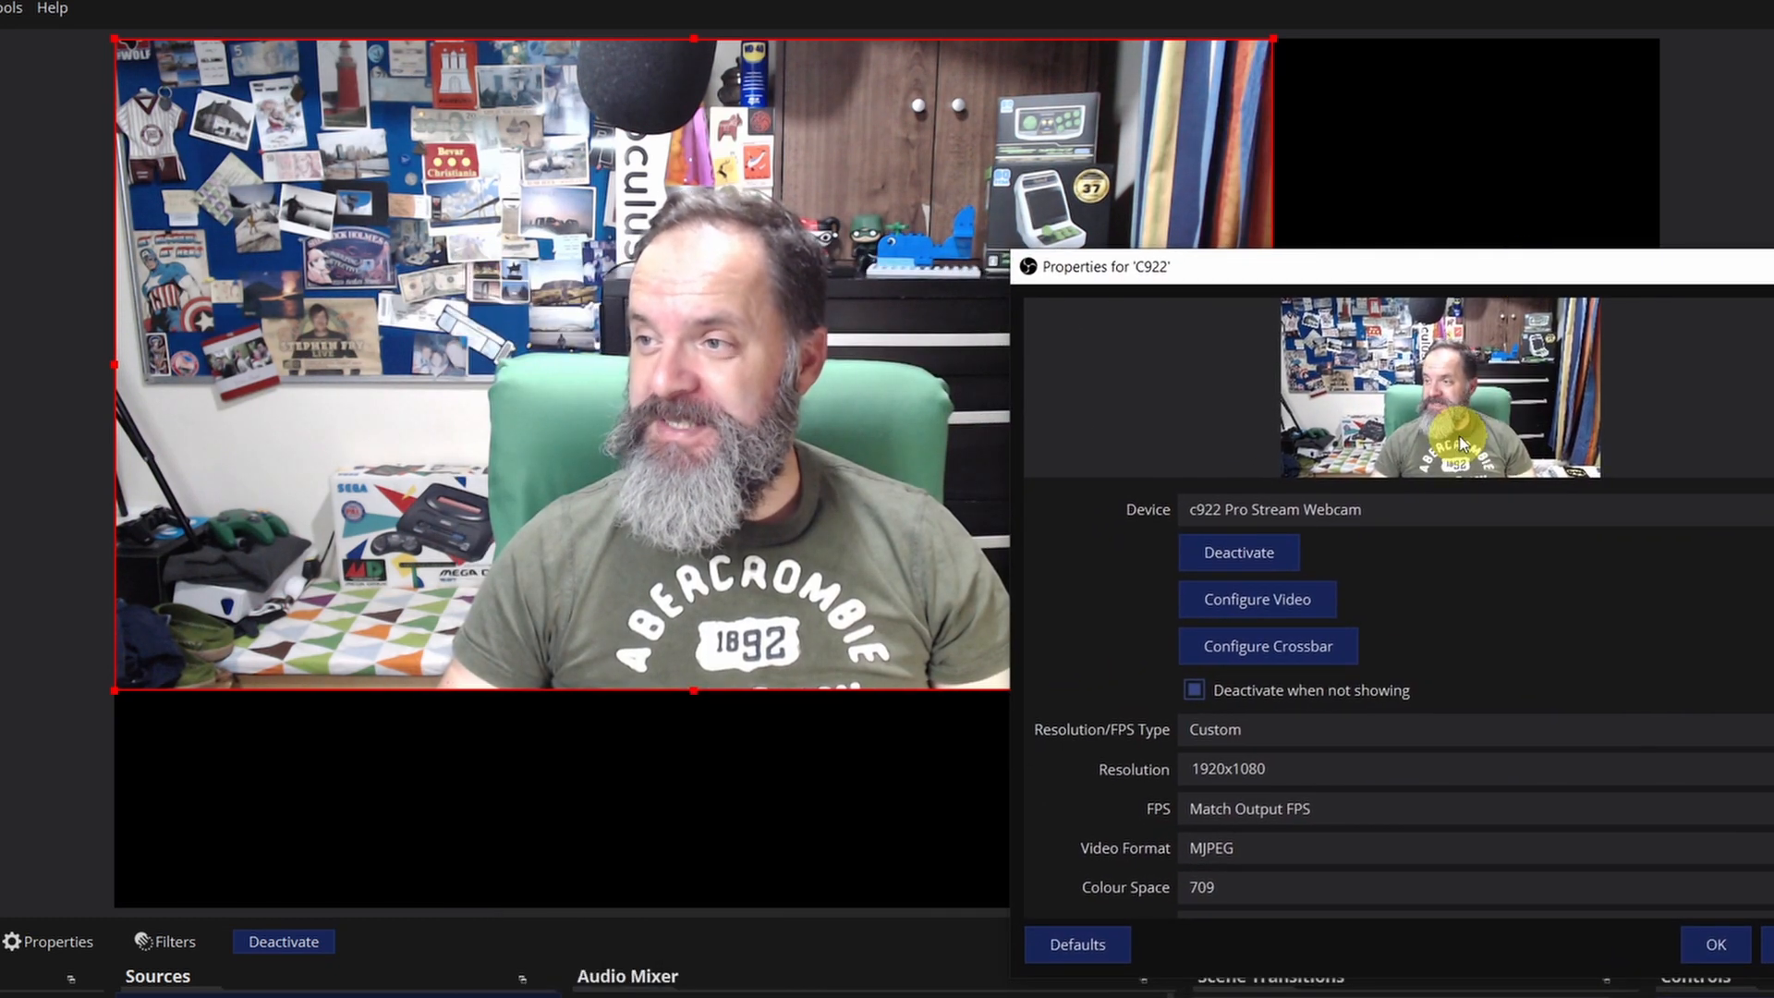
left_click(1279, 606)
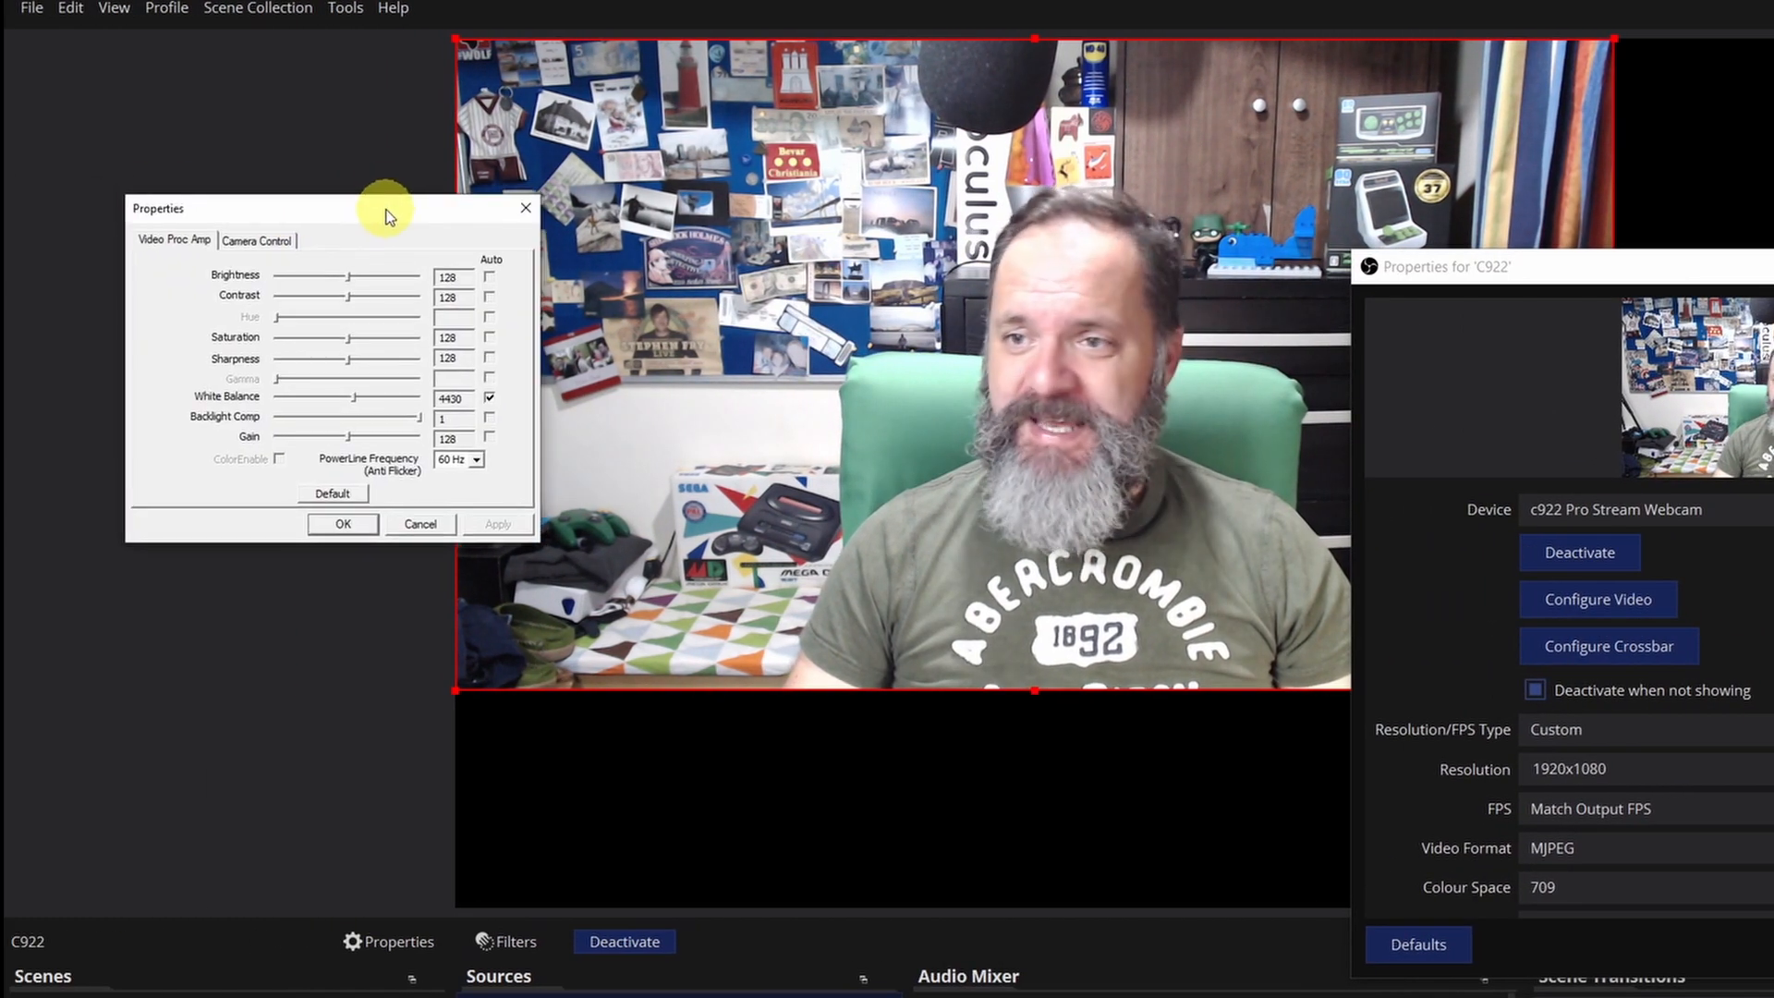
left_click_drag(386, 216, 453, 318)
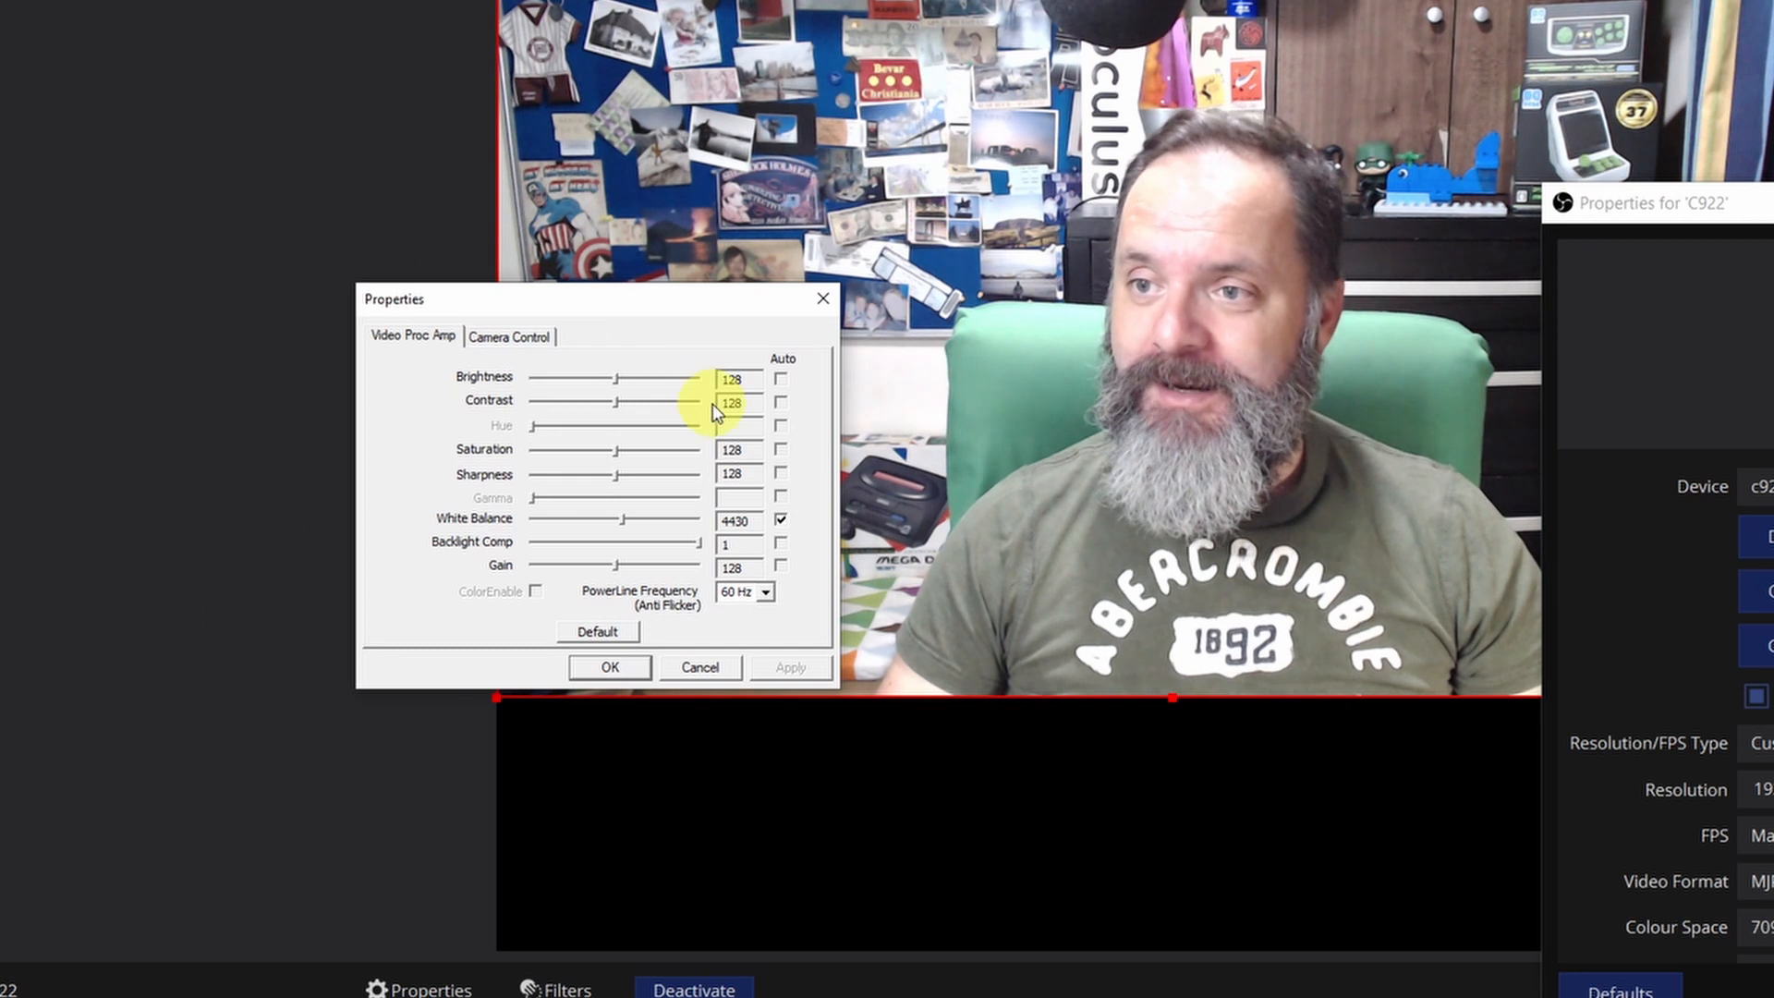
left_click(518, 334)
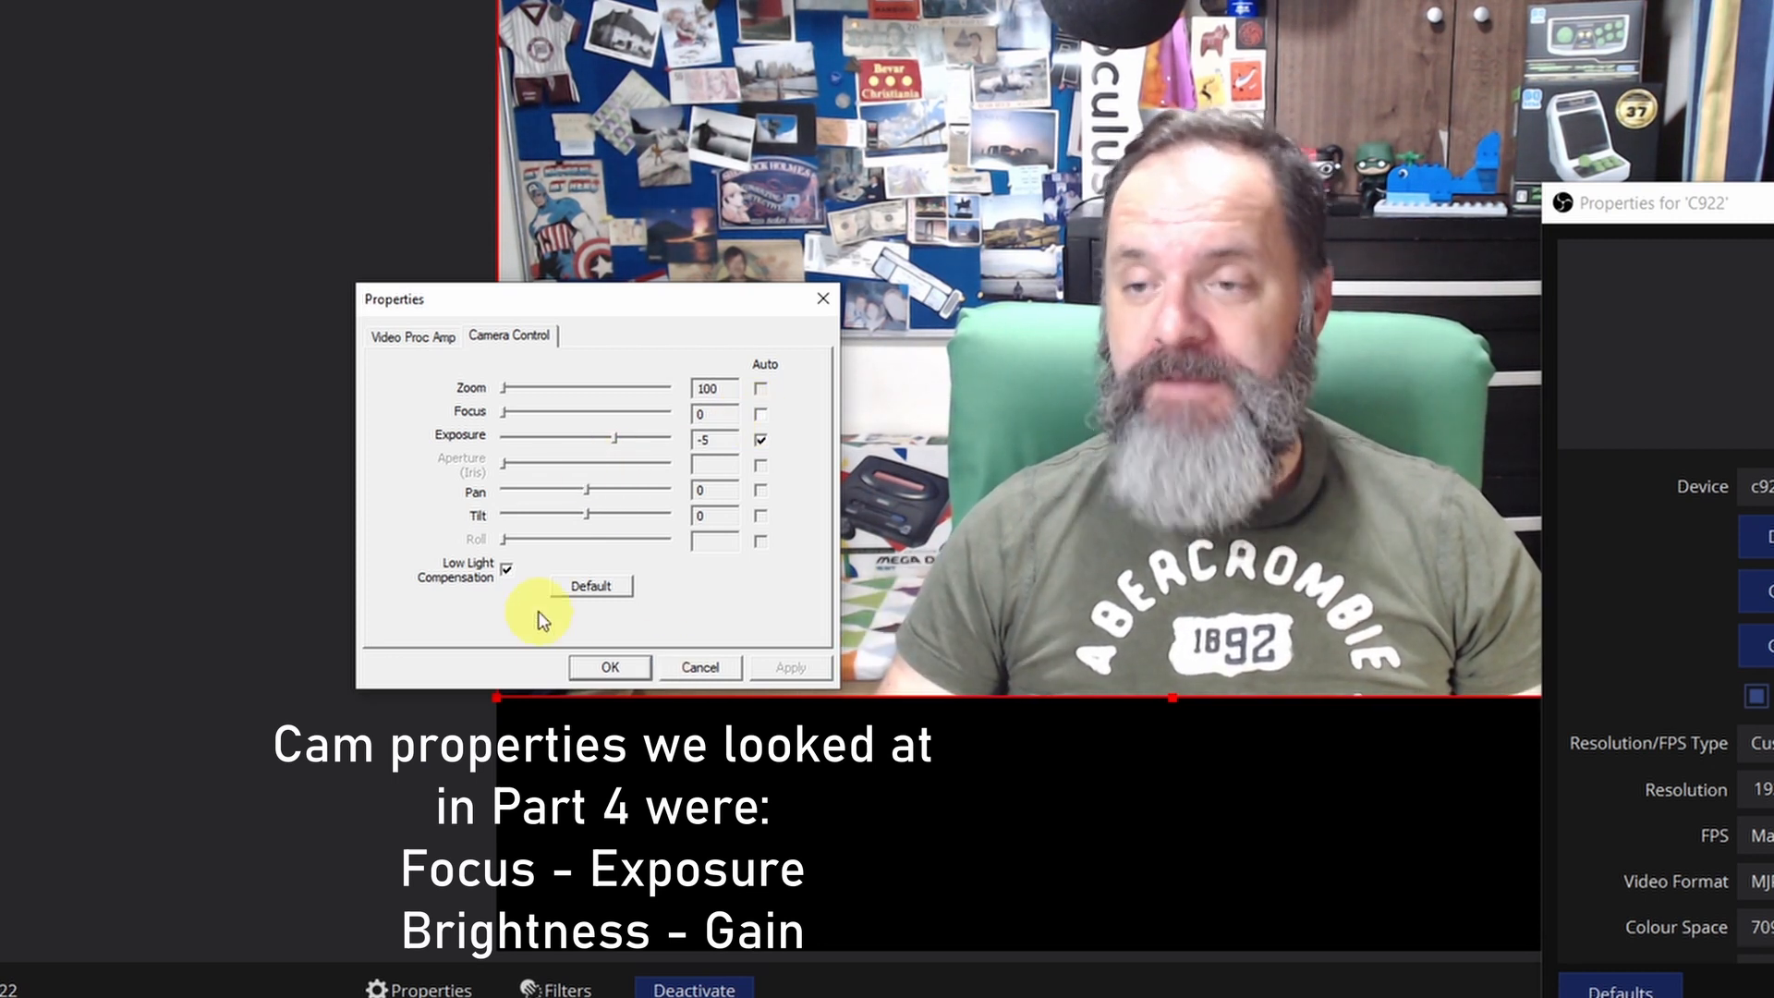
left_click(507, 569)
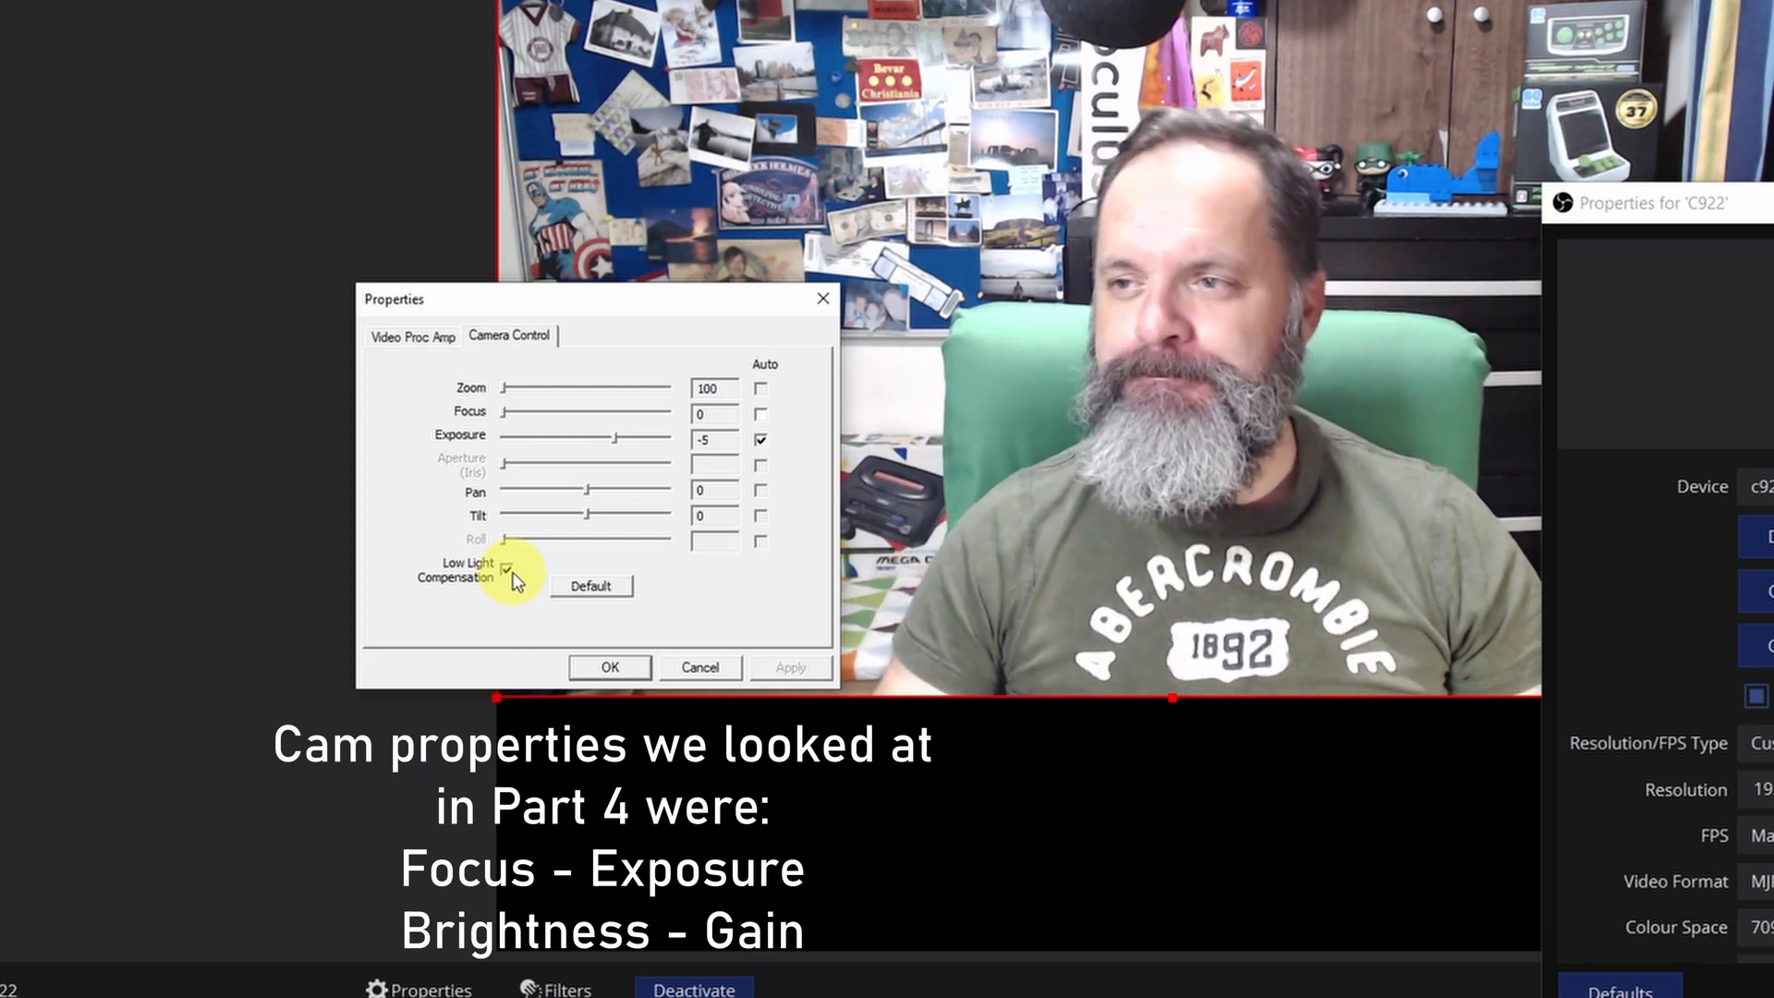
left_click(416, 336)
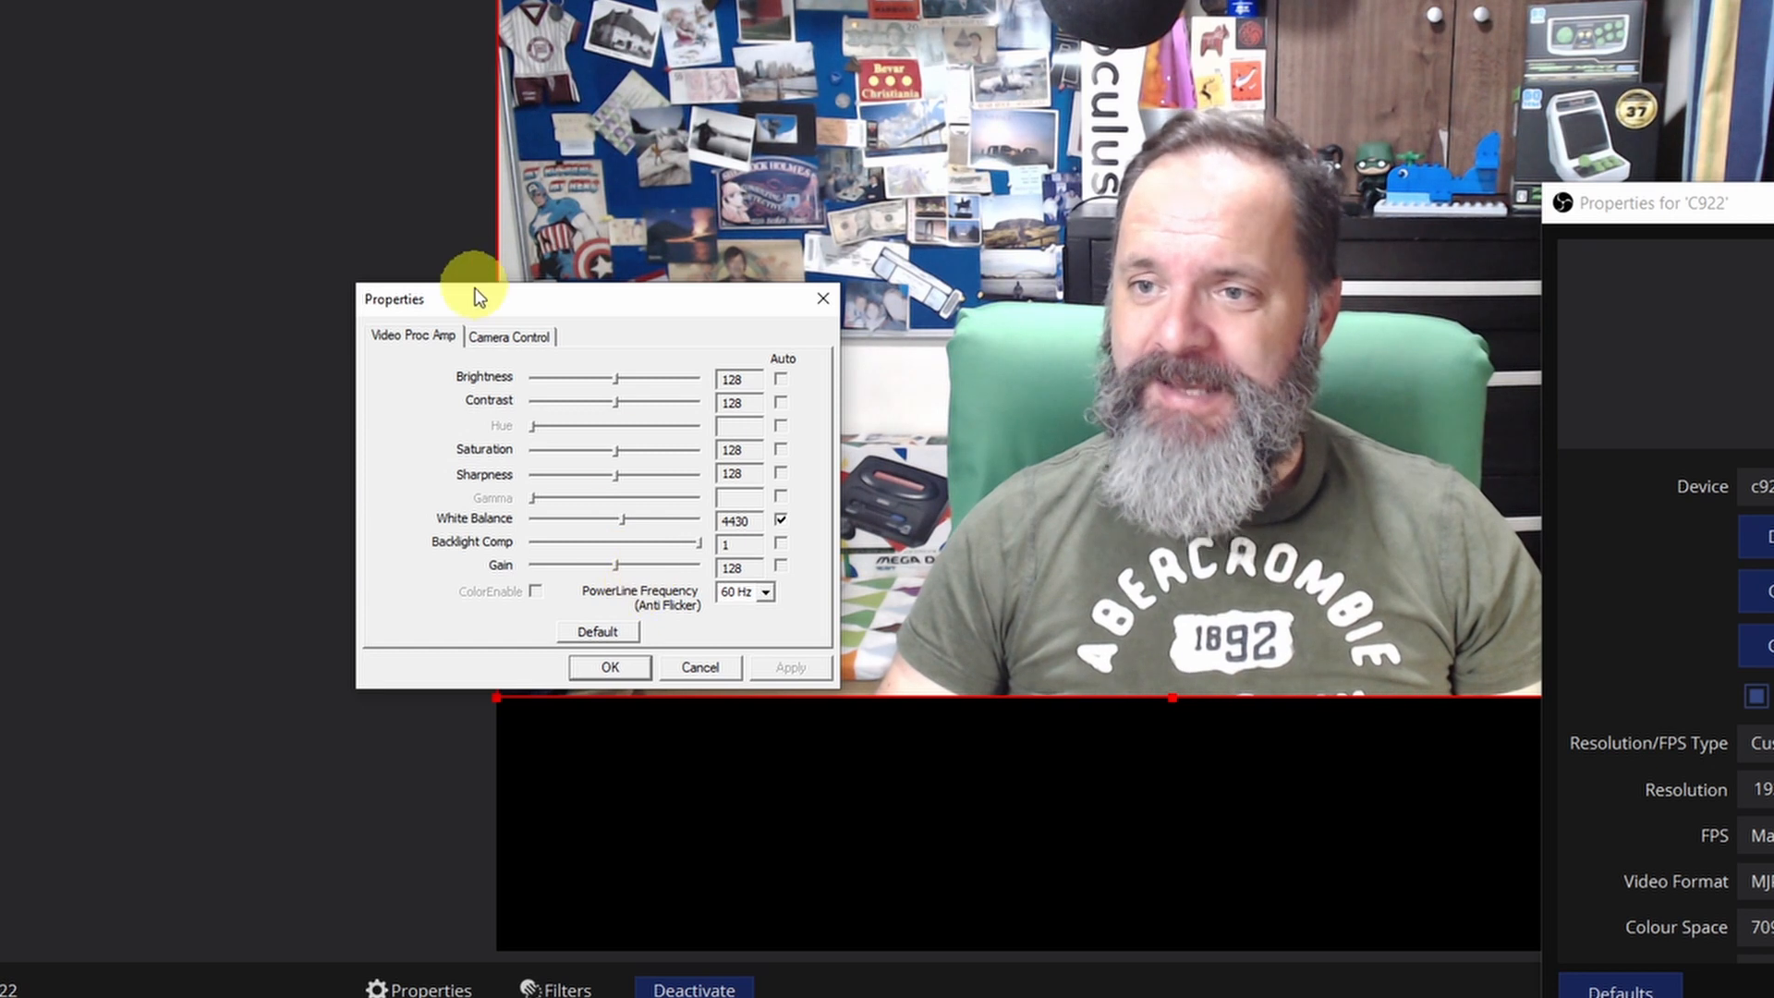
Check the webcam's Camera Control settings and close the video configuration, accepting its values.
left_click(536, 338)
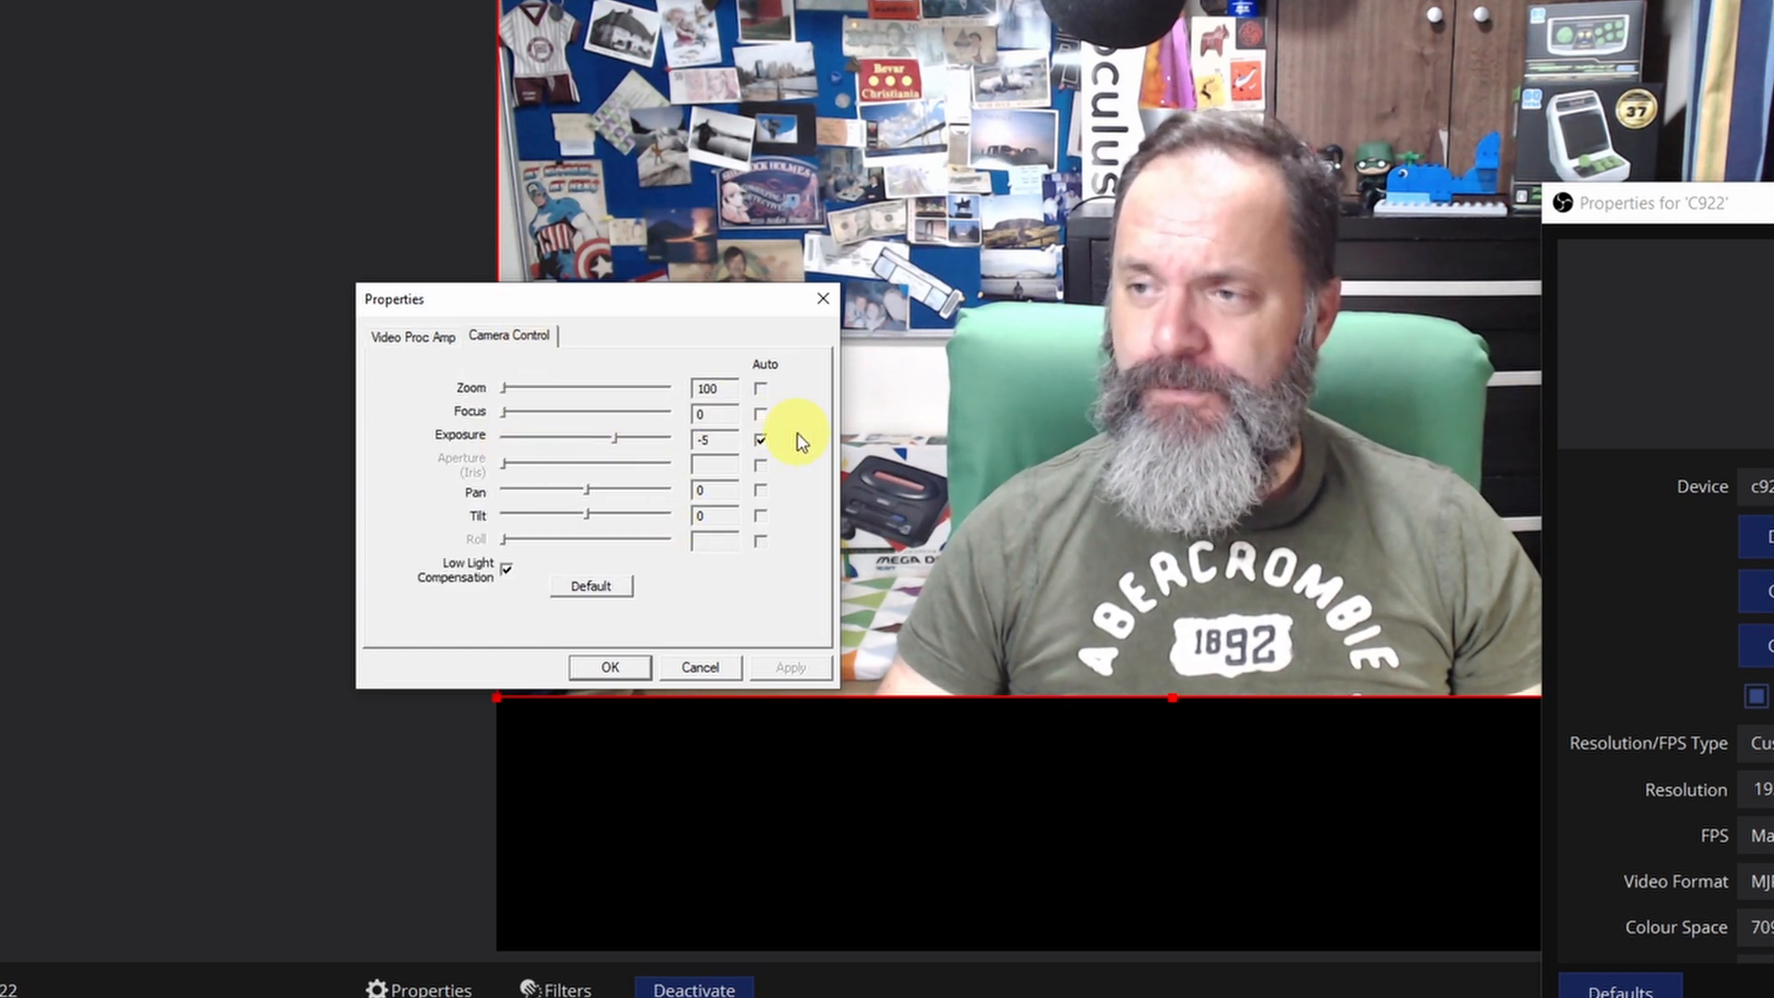
left_click(613, 667)
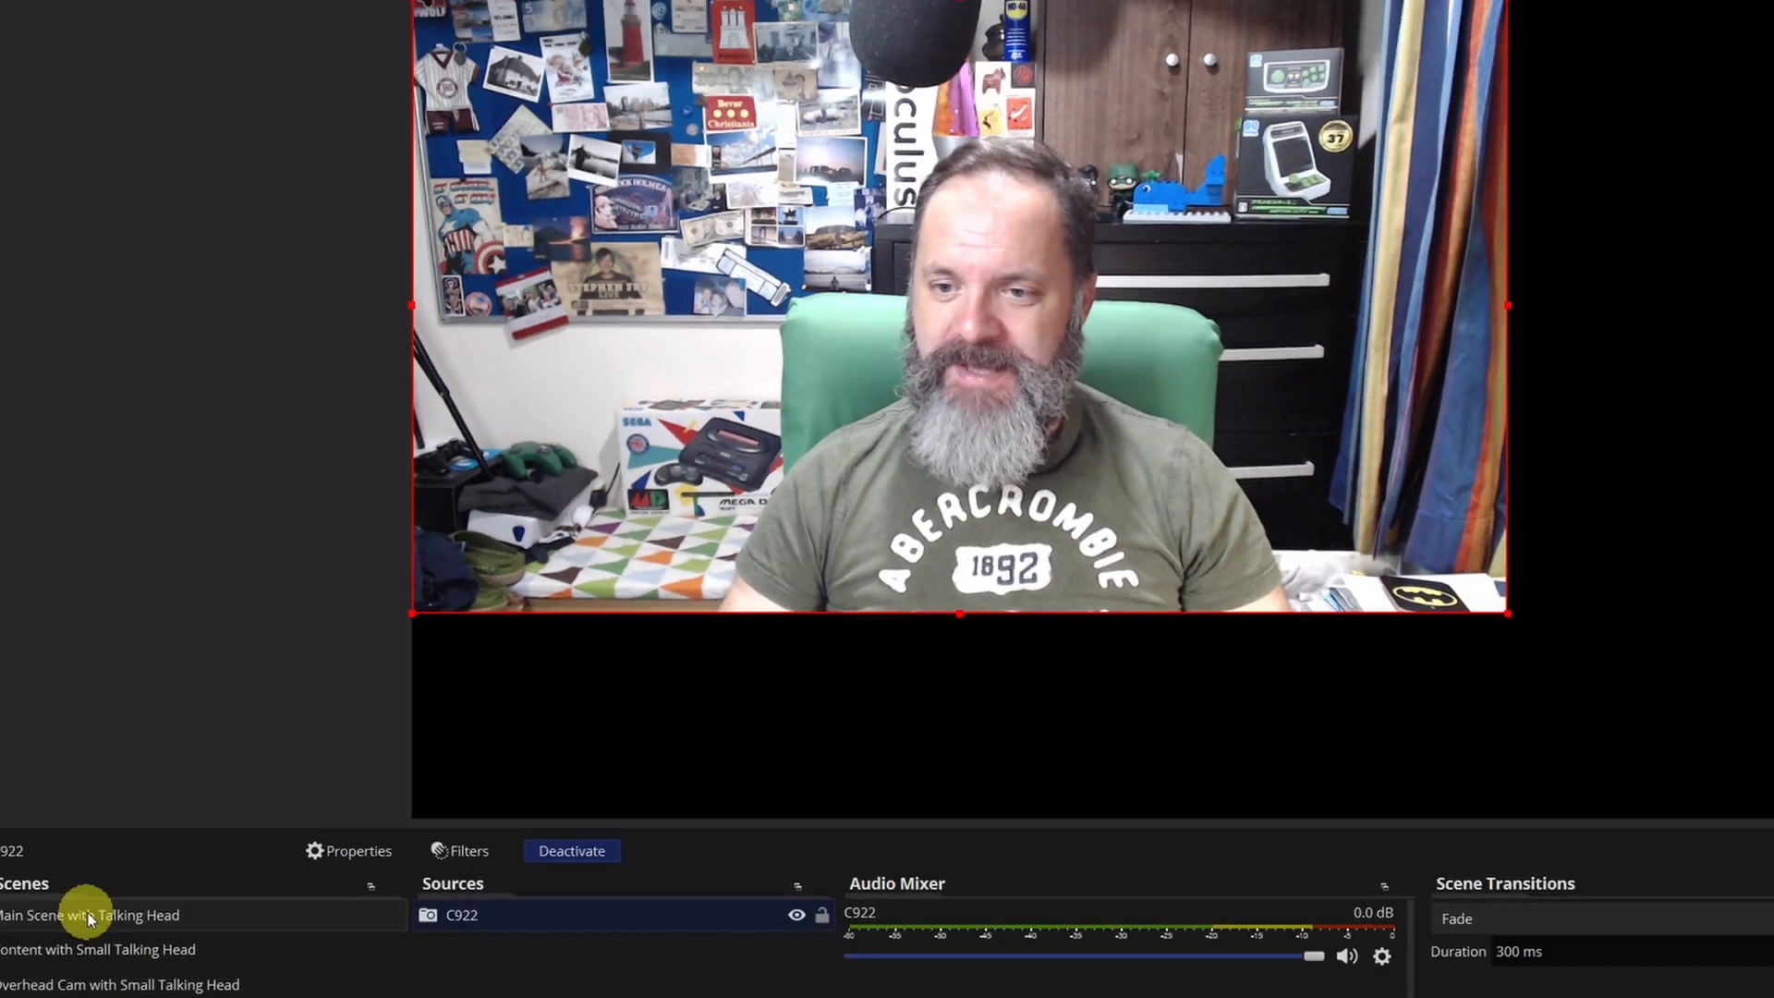
Return to the [NS] Face Cam scene and mute the C922 audio.
left_click(79, 759)
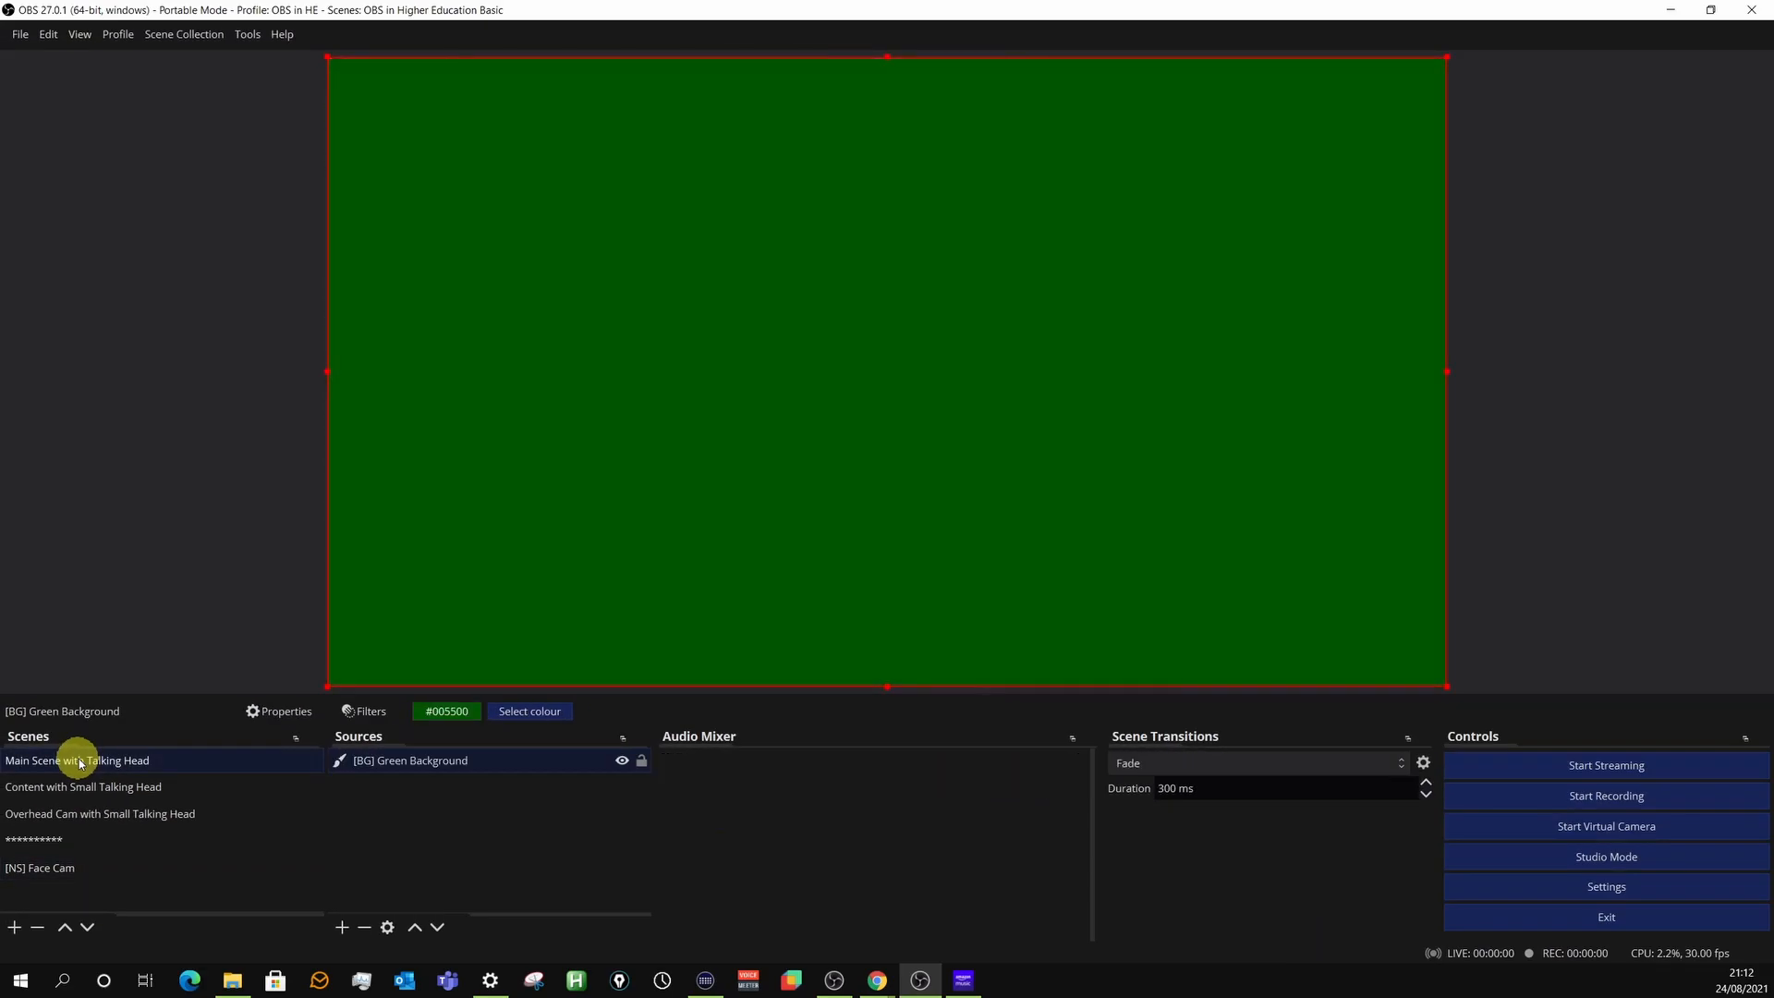
left_click(58, 869)
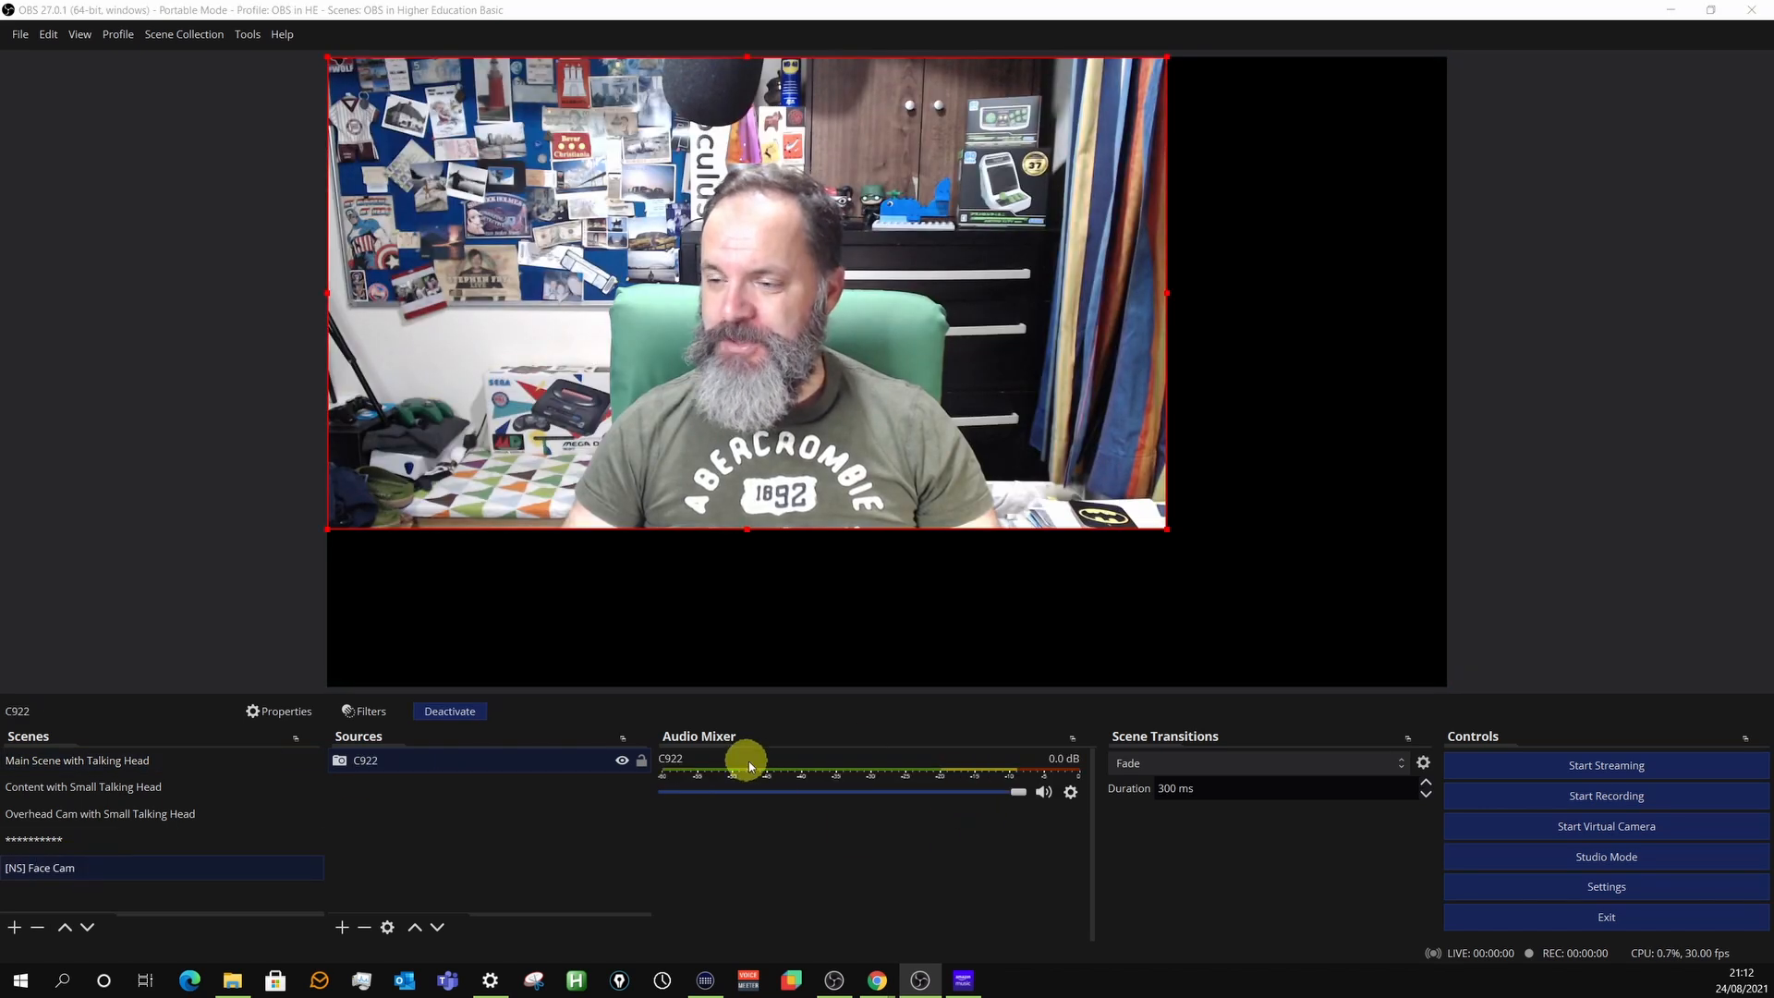
left_click(1044, 793)
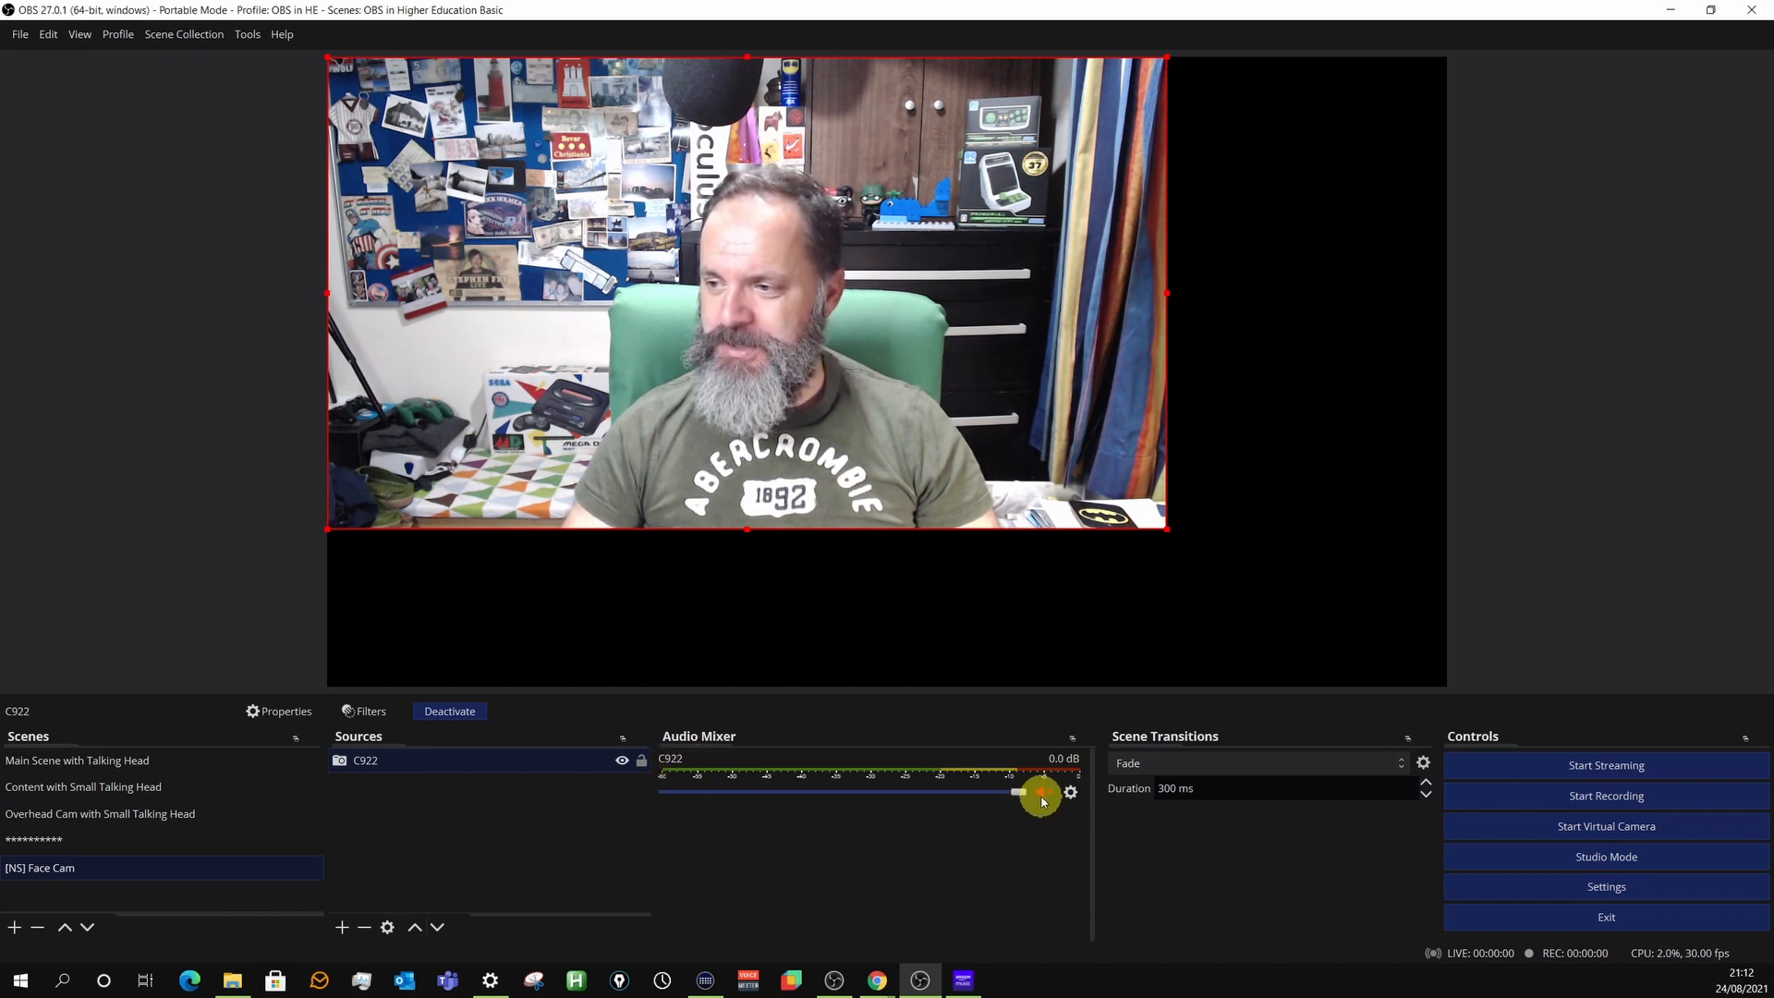
Add the existing [NS] Face Cam scene as a visible source in the Main Scene with Talking Head.
left_click(31, 765)
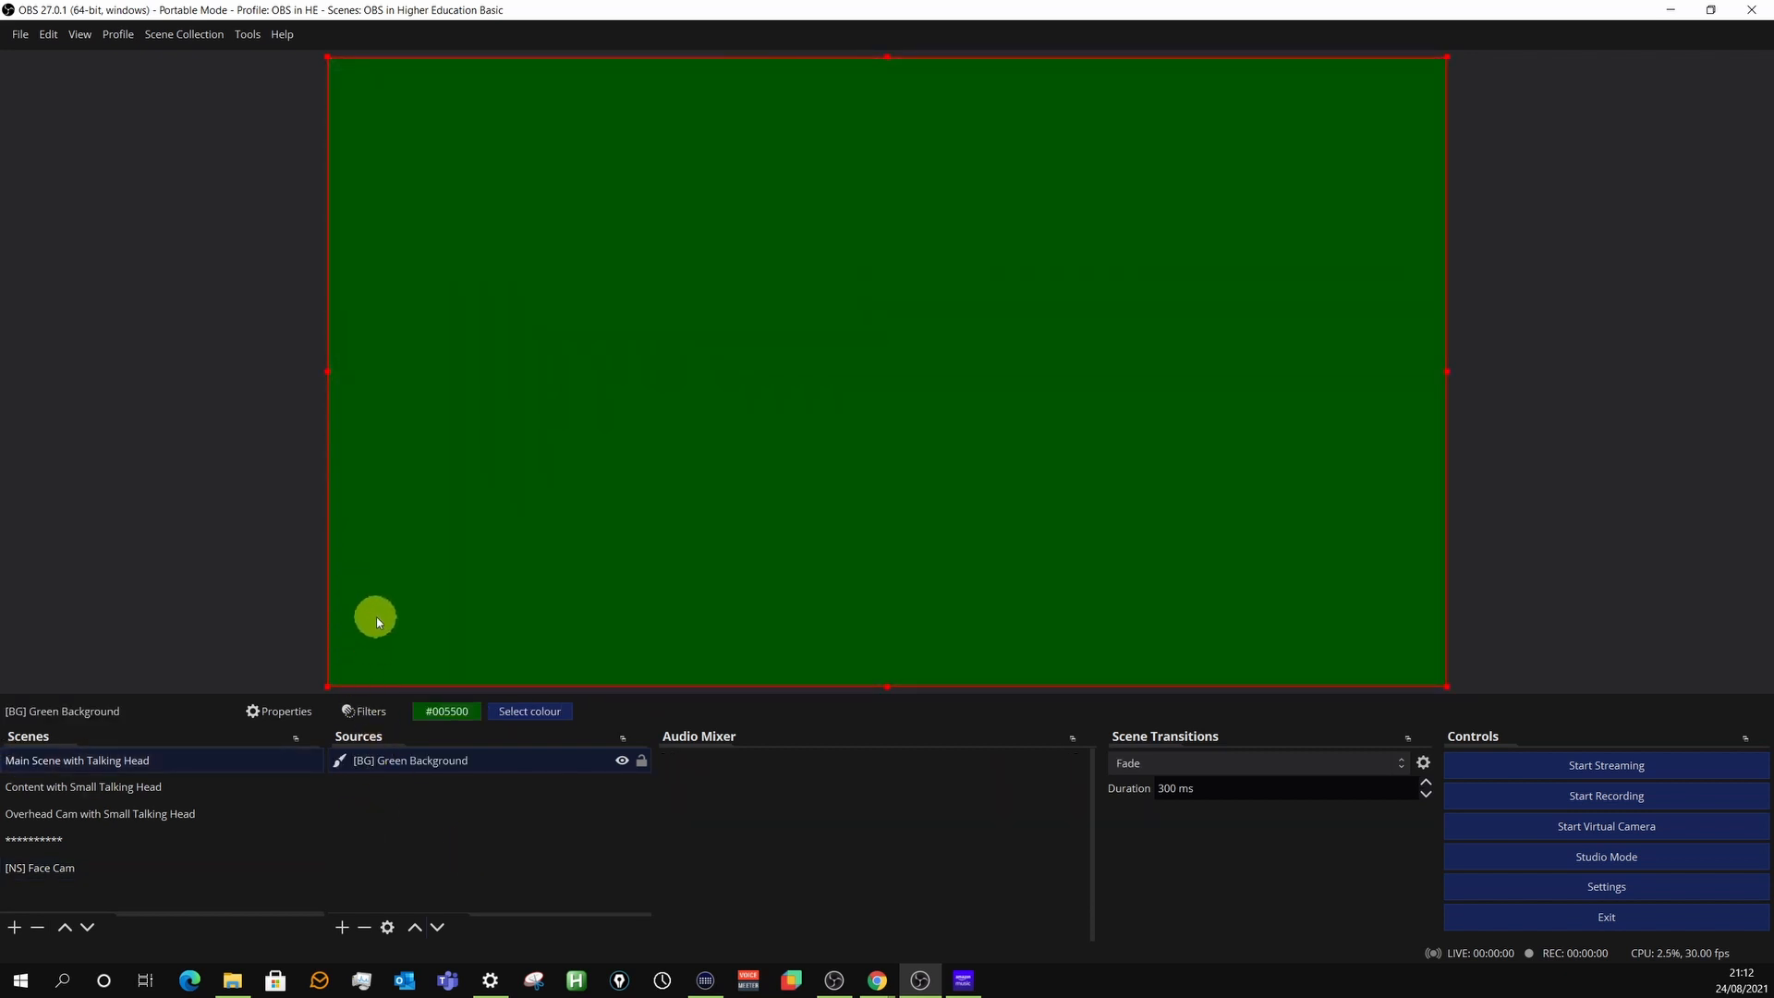
left_click(340, 927)
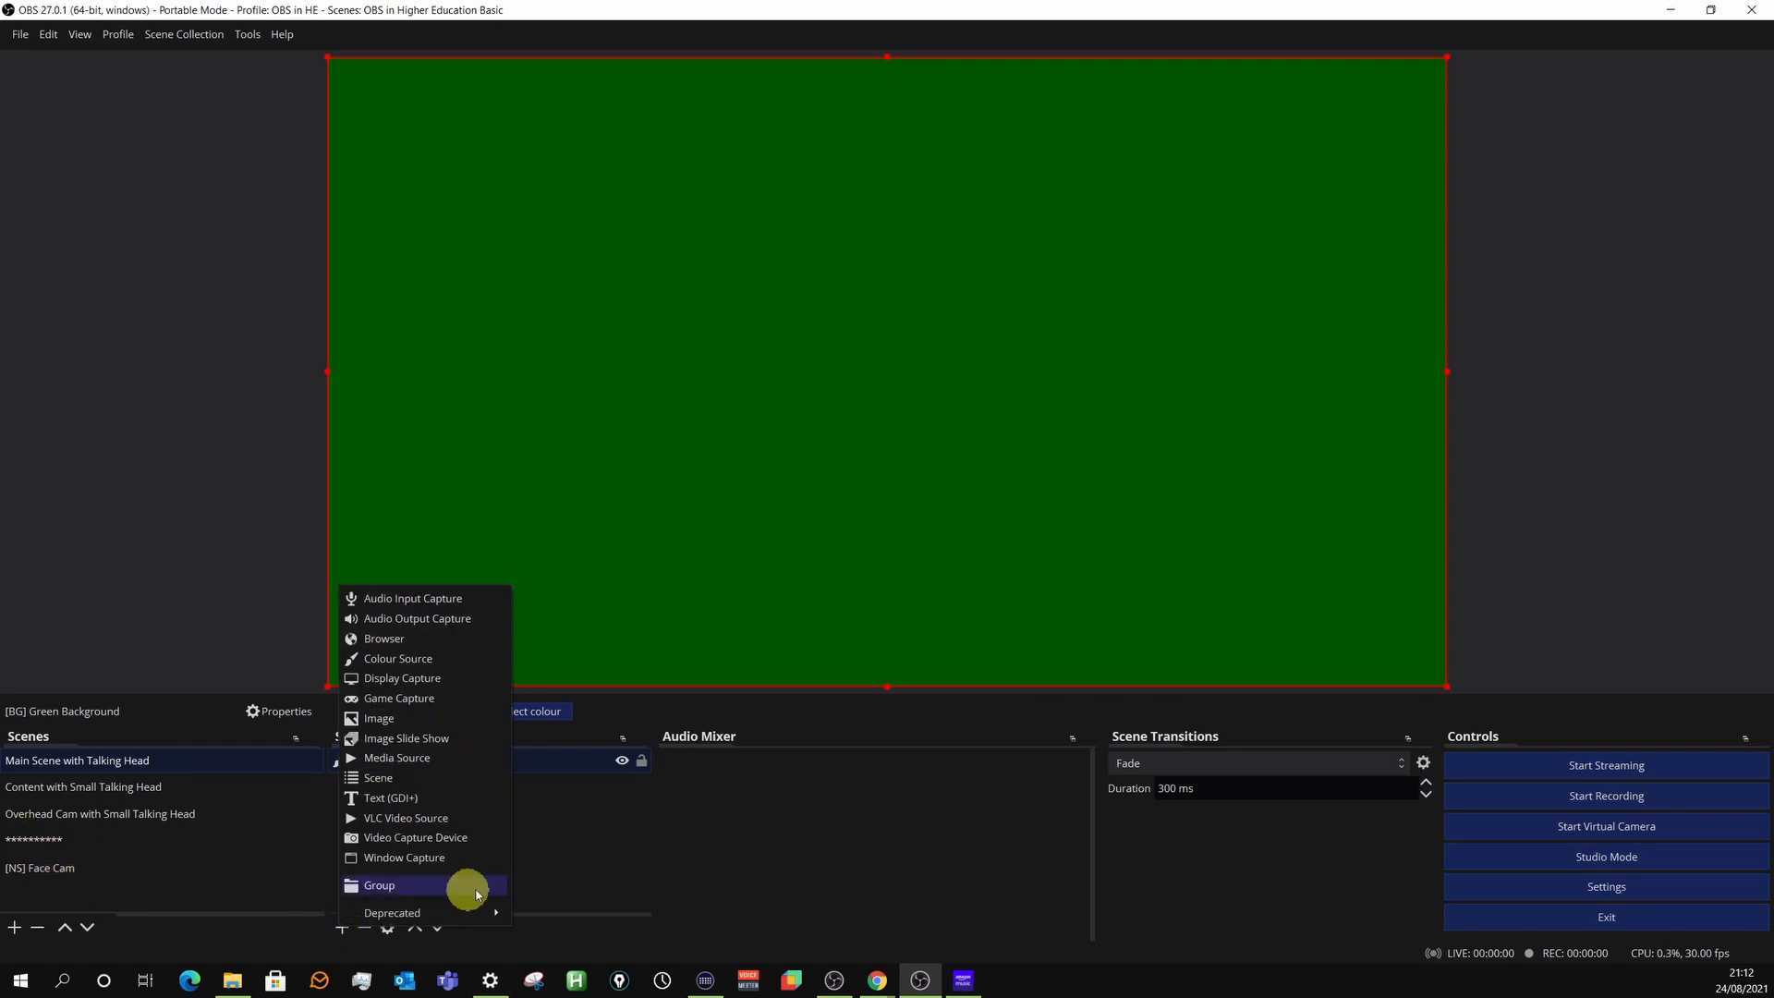
left_click(404, 780)
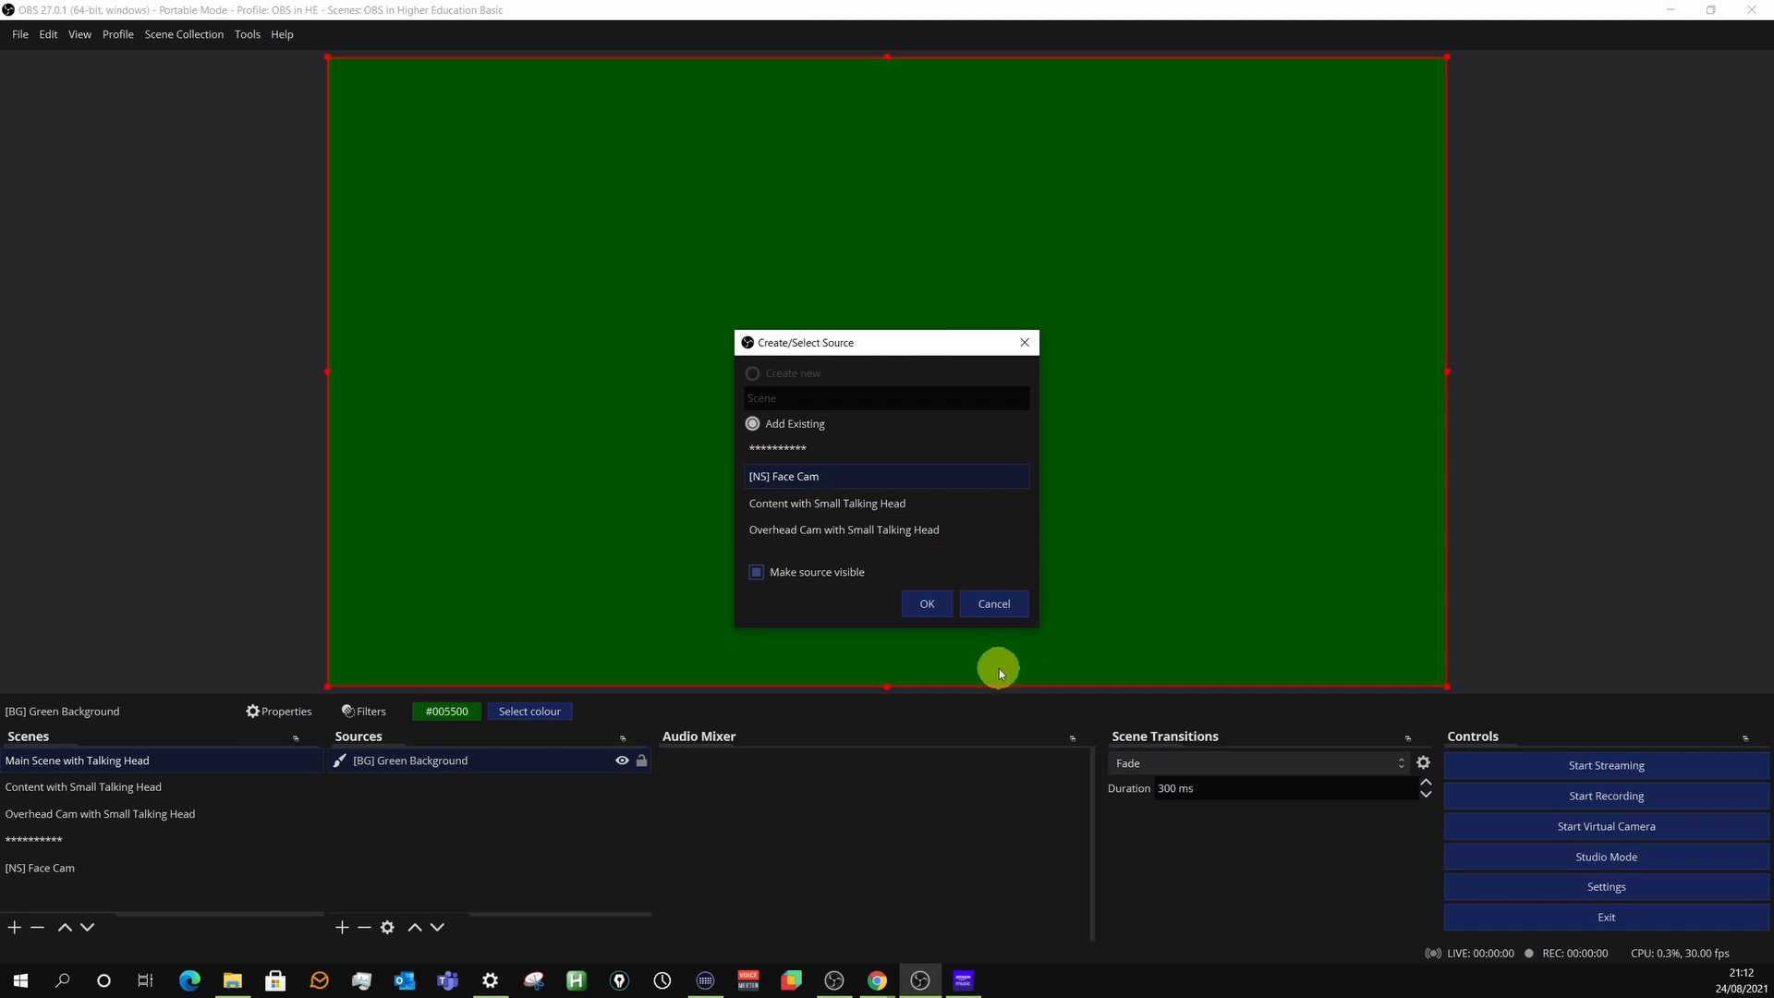
left_click(938, 603)
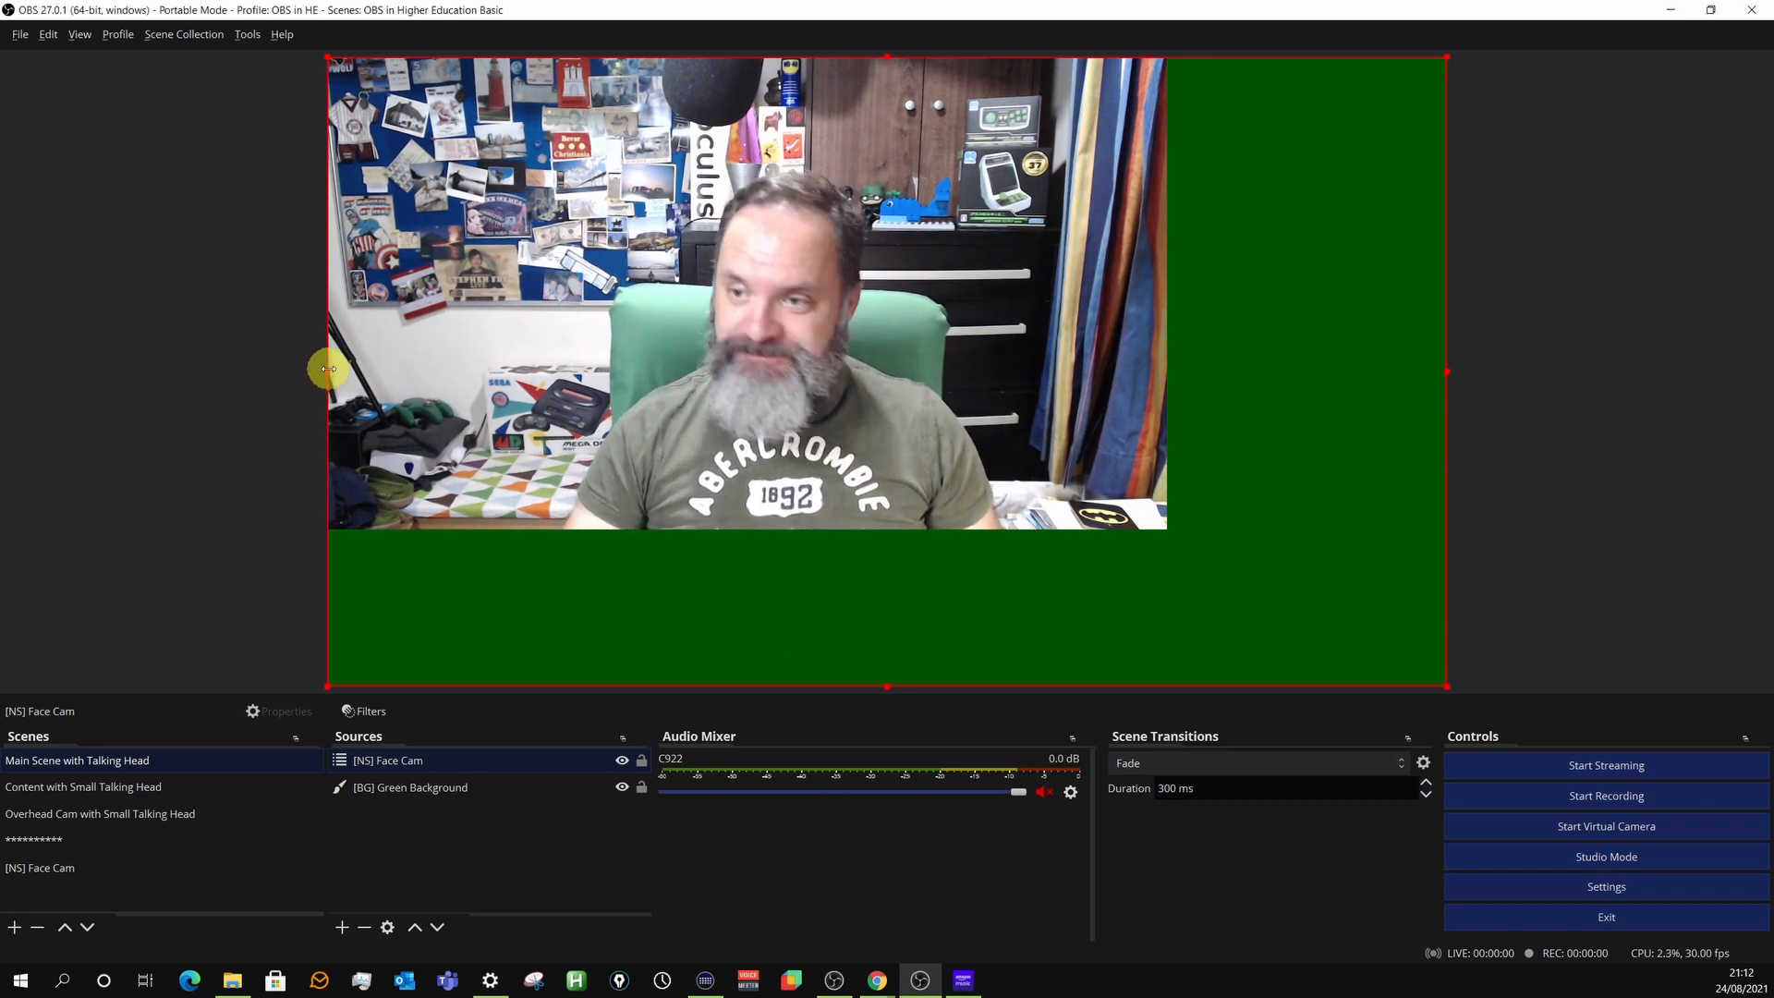
left_click_drag(328, 369, 505, 391)
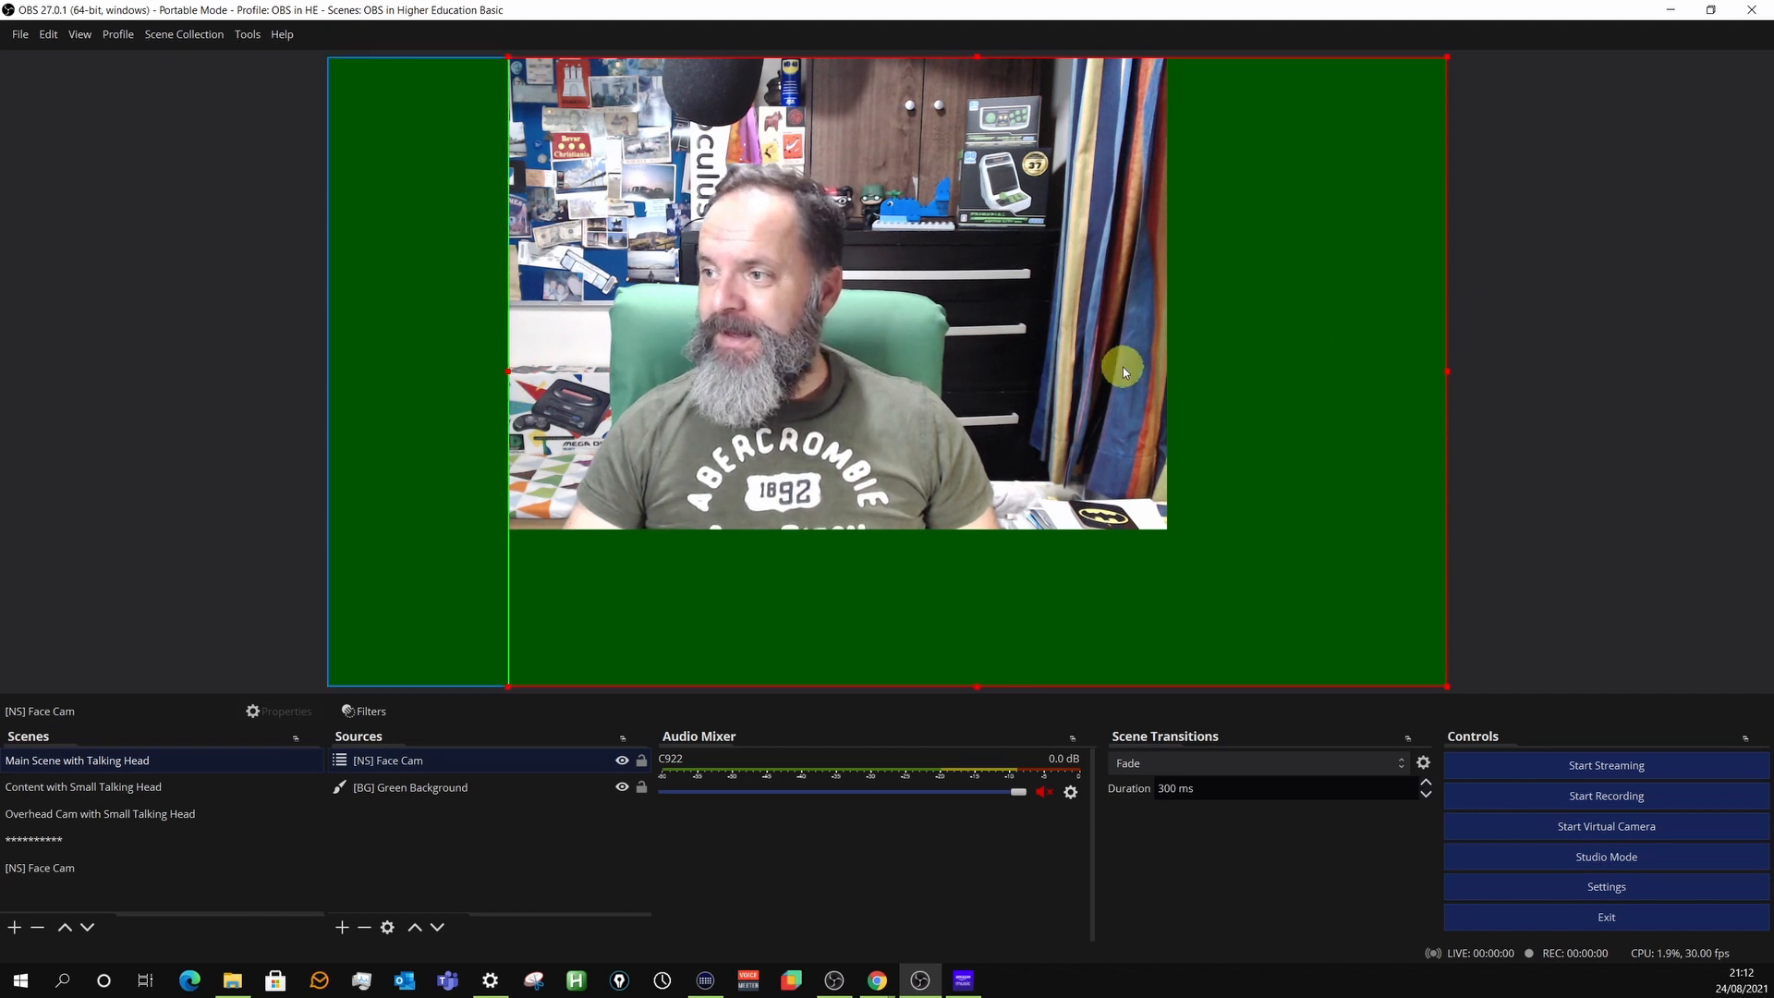
left_click(1160, 356)
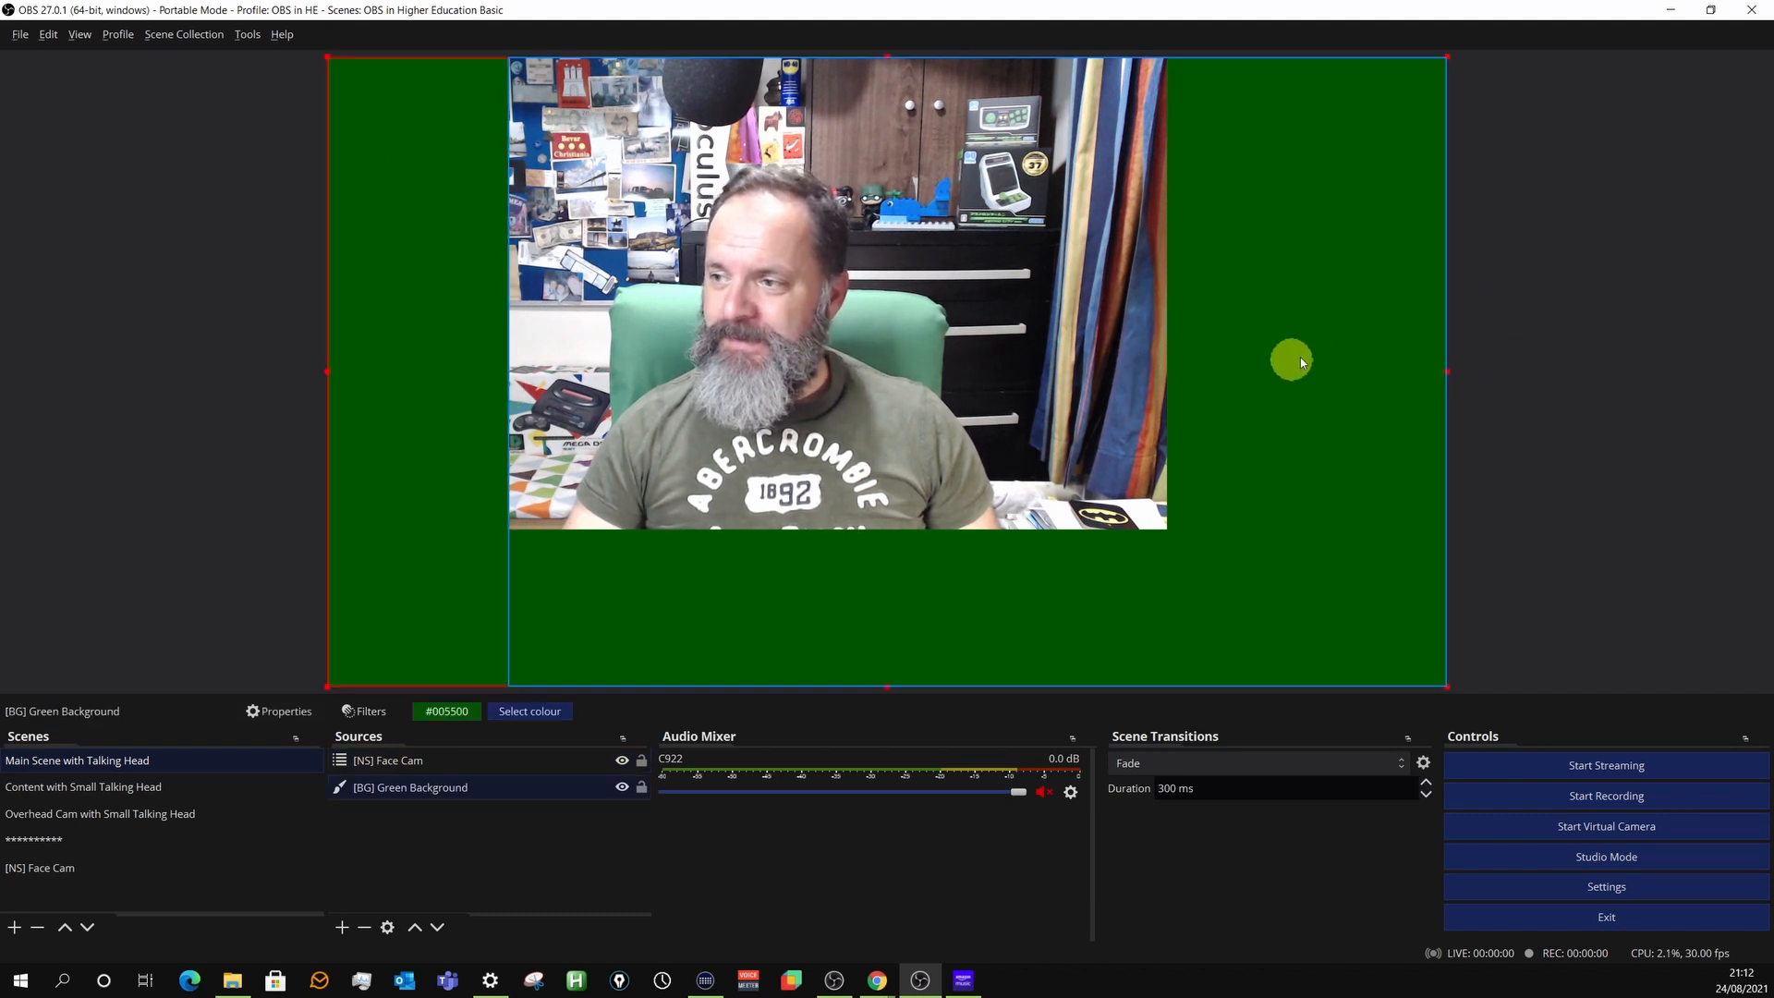
mouse_move(1446, 369)
left_mouse_down()
mouse_move(1383, 376)
mouse_move(1447, 366)
left_mouse_up()
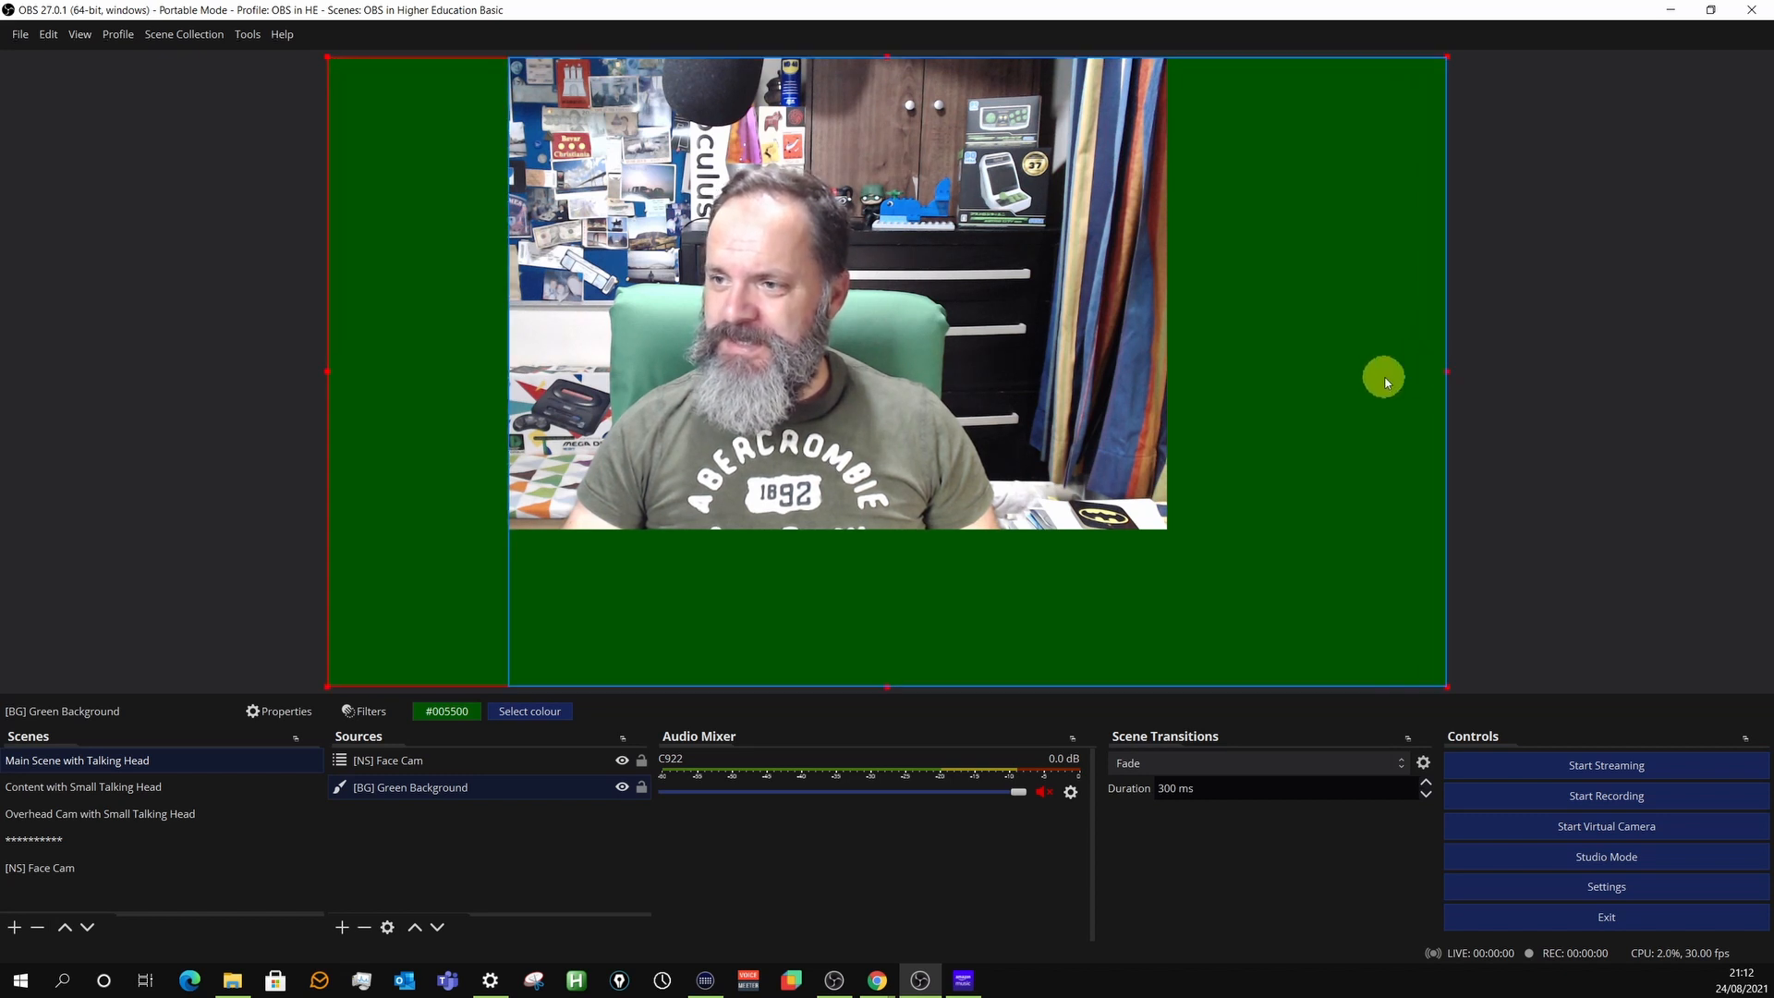
left_click(51, 39)
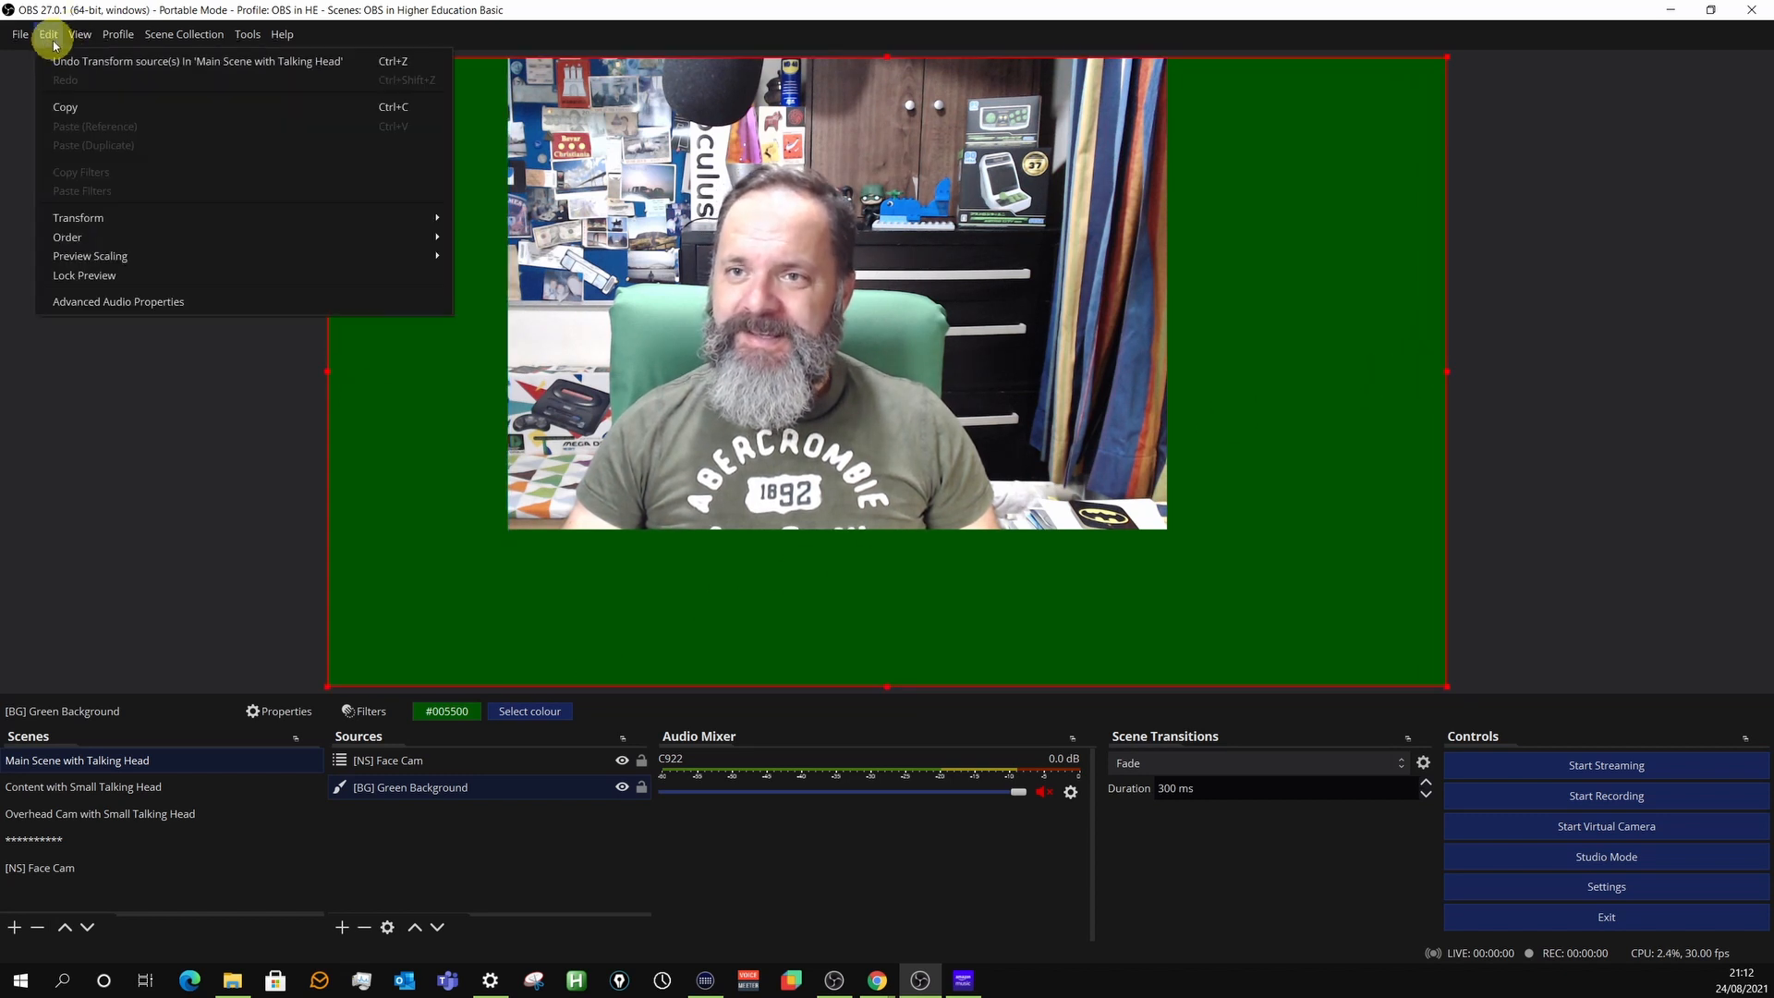
left_click(57, 61)
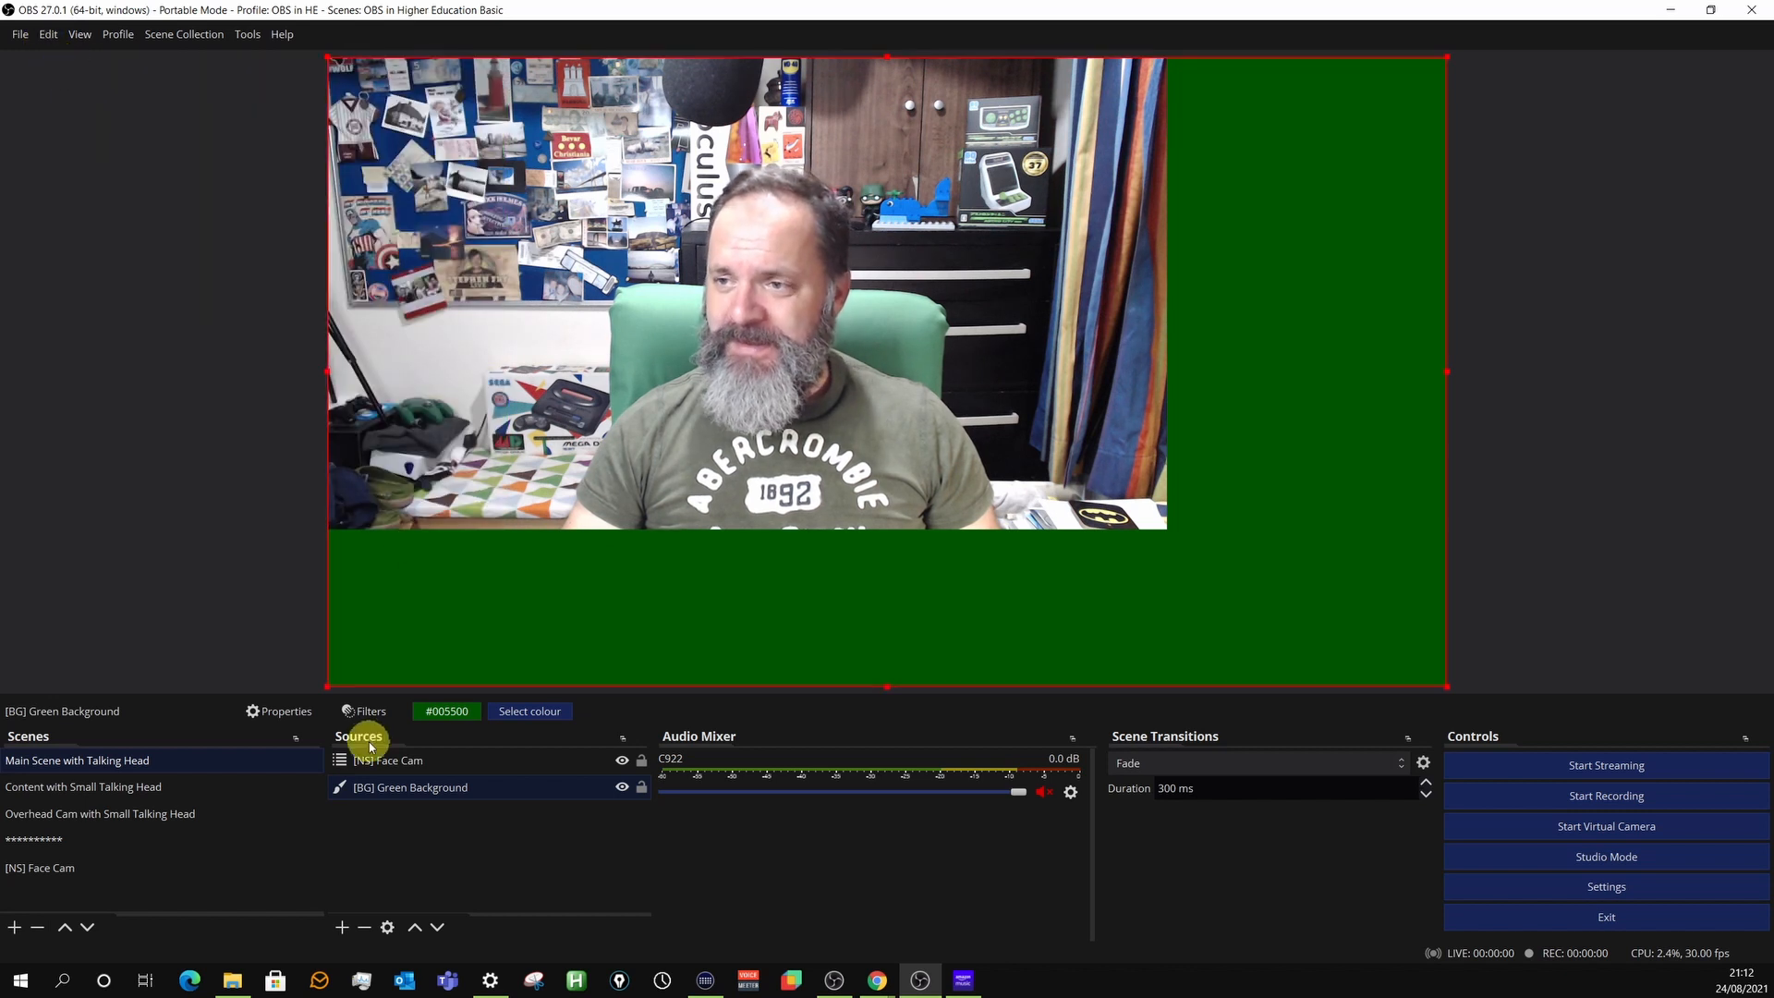
Crop the [NS] Face Cam source on all four sides so it closely frames the presenter and the green background surrounds it.
left_click(435, 761)
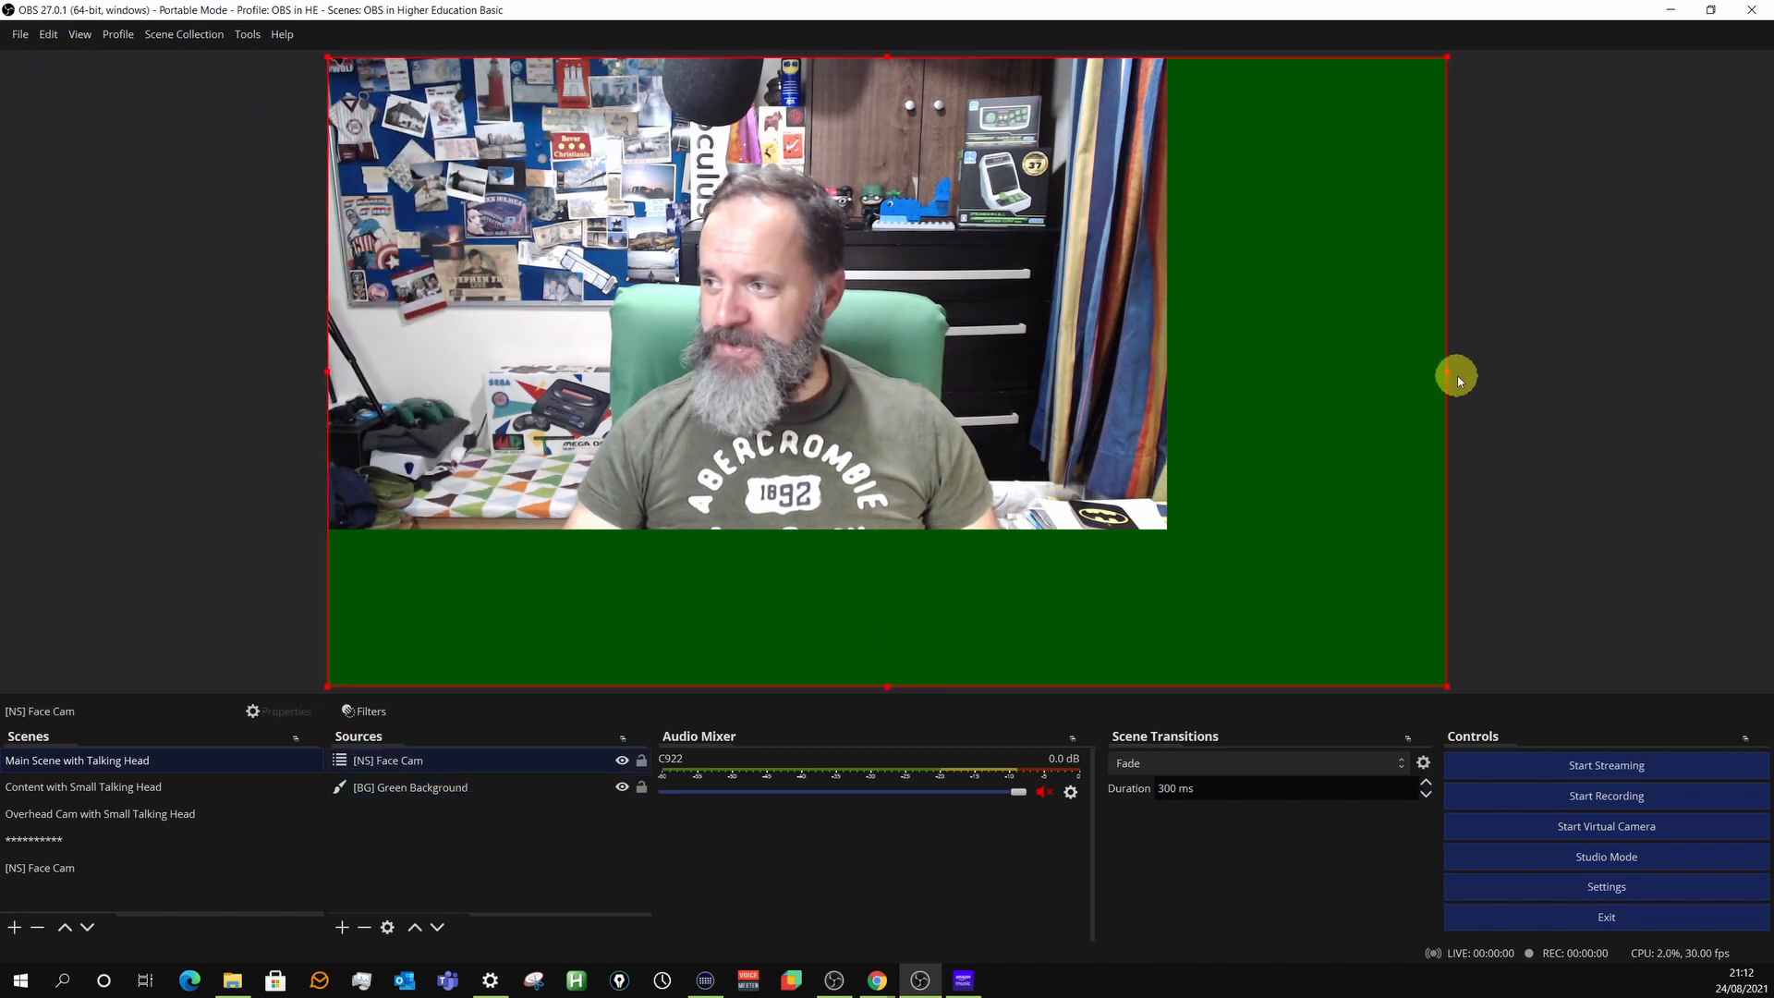
left_click_drag(1449, 371, 1027, 446)
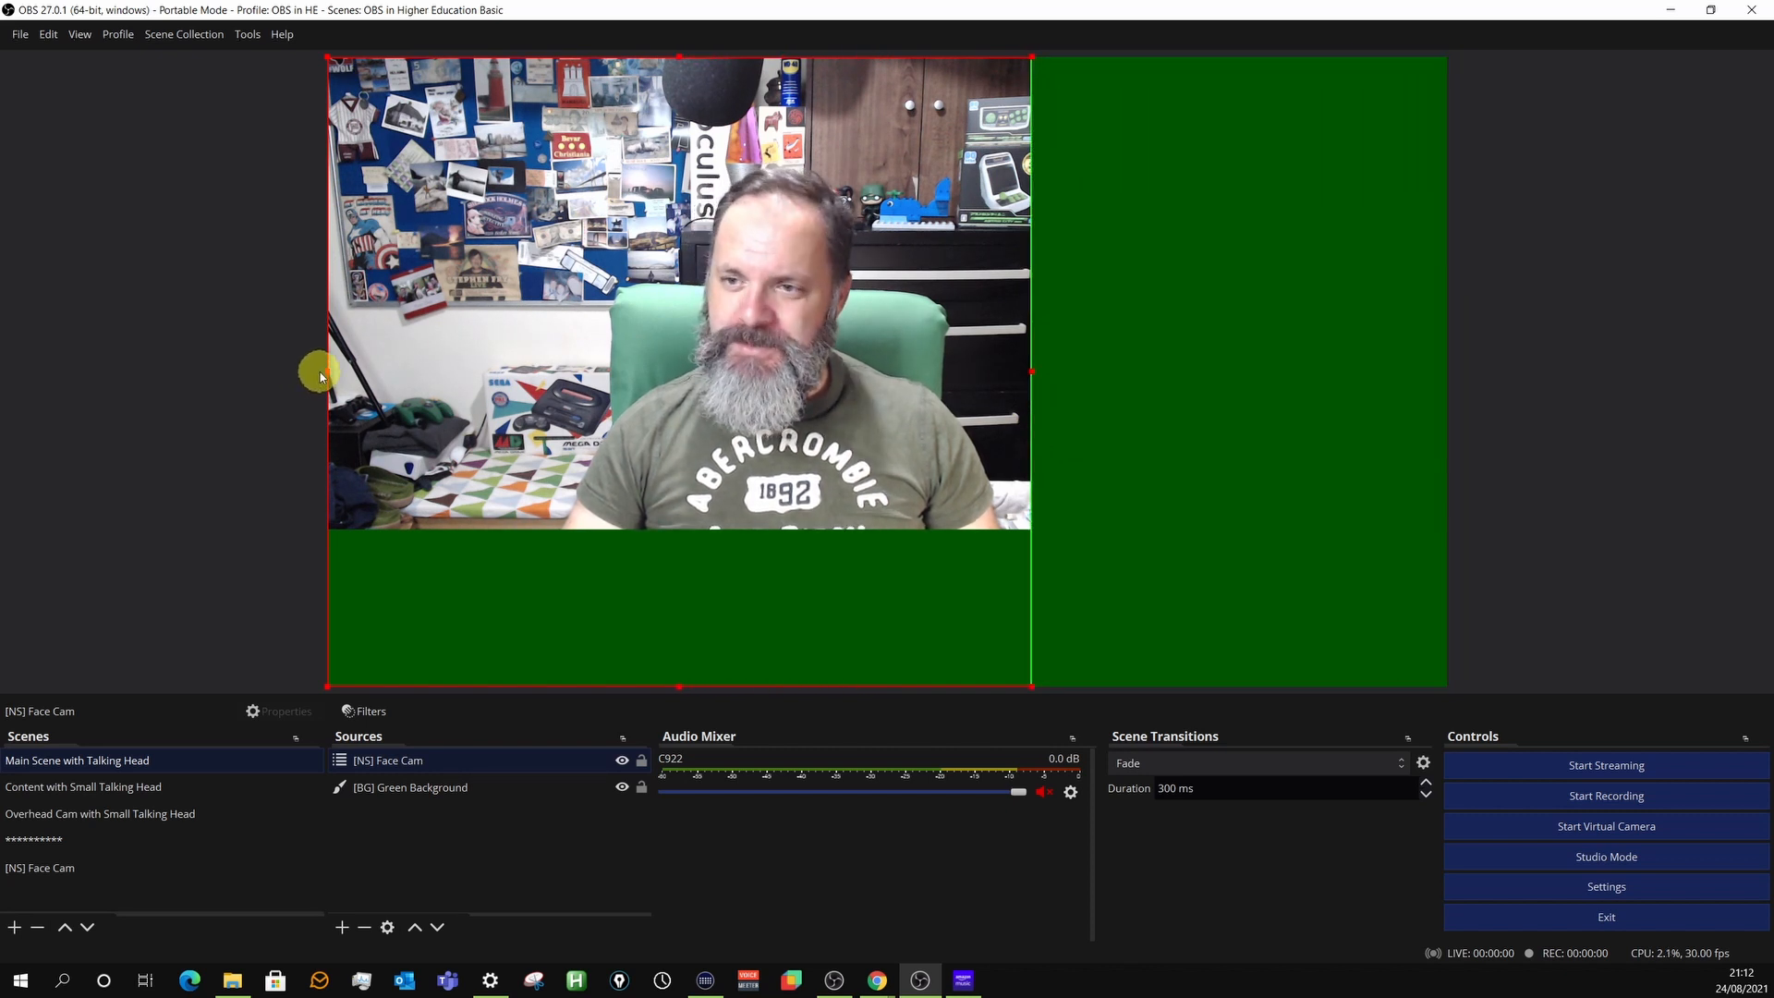
left_click_drag(328, 368, 513, 369)
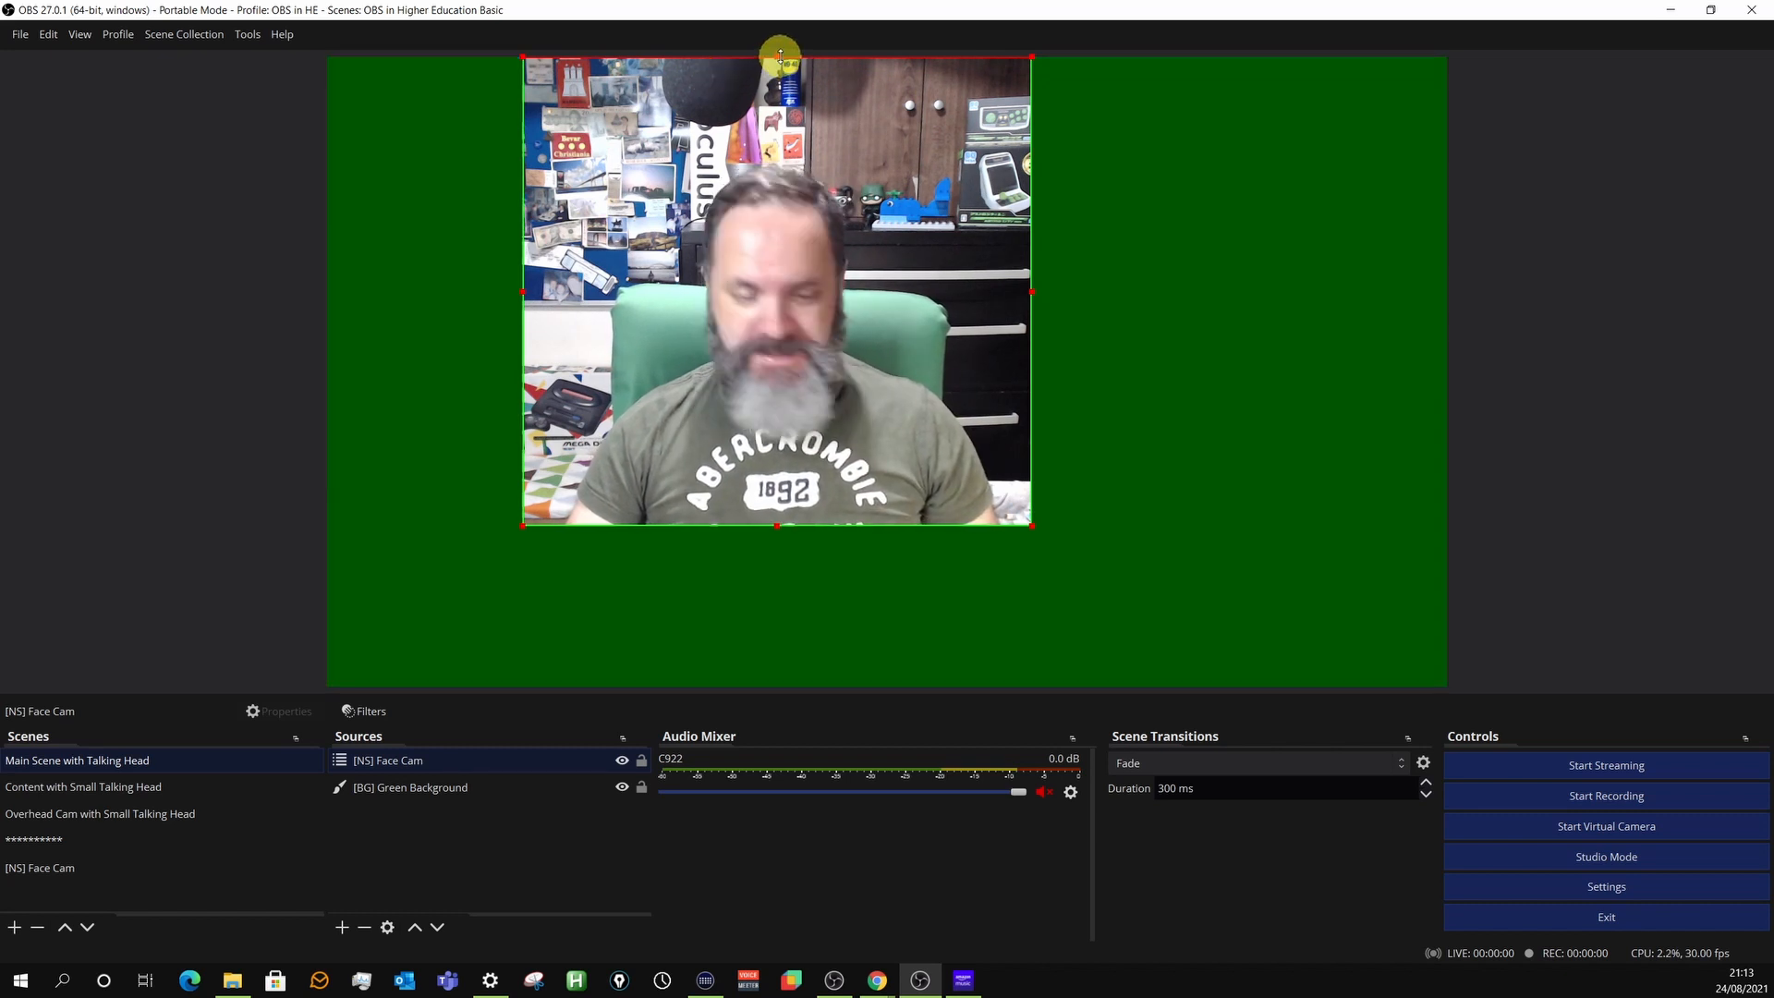
left_click_drag(781, 57, 785, 95)
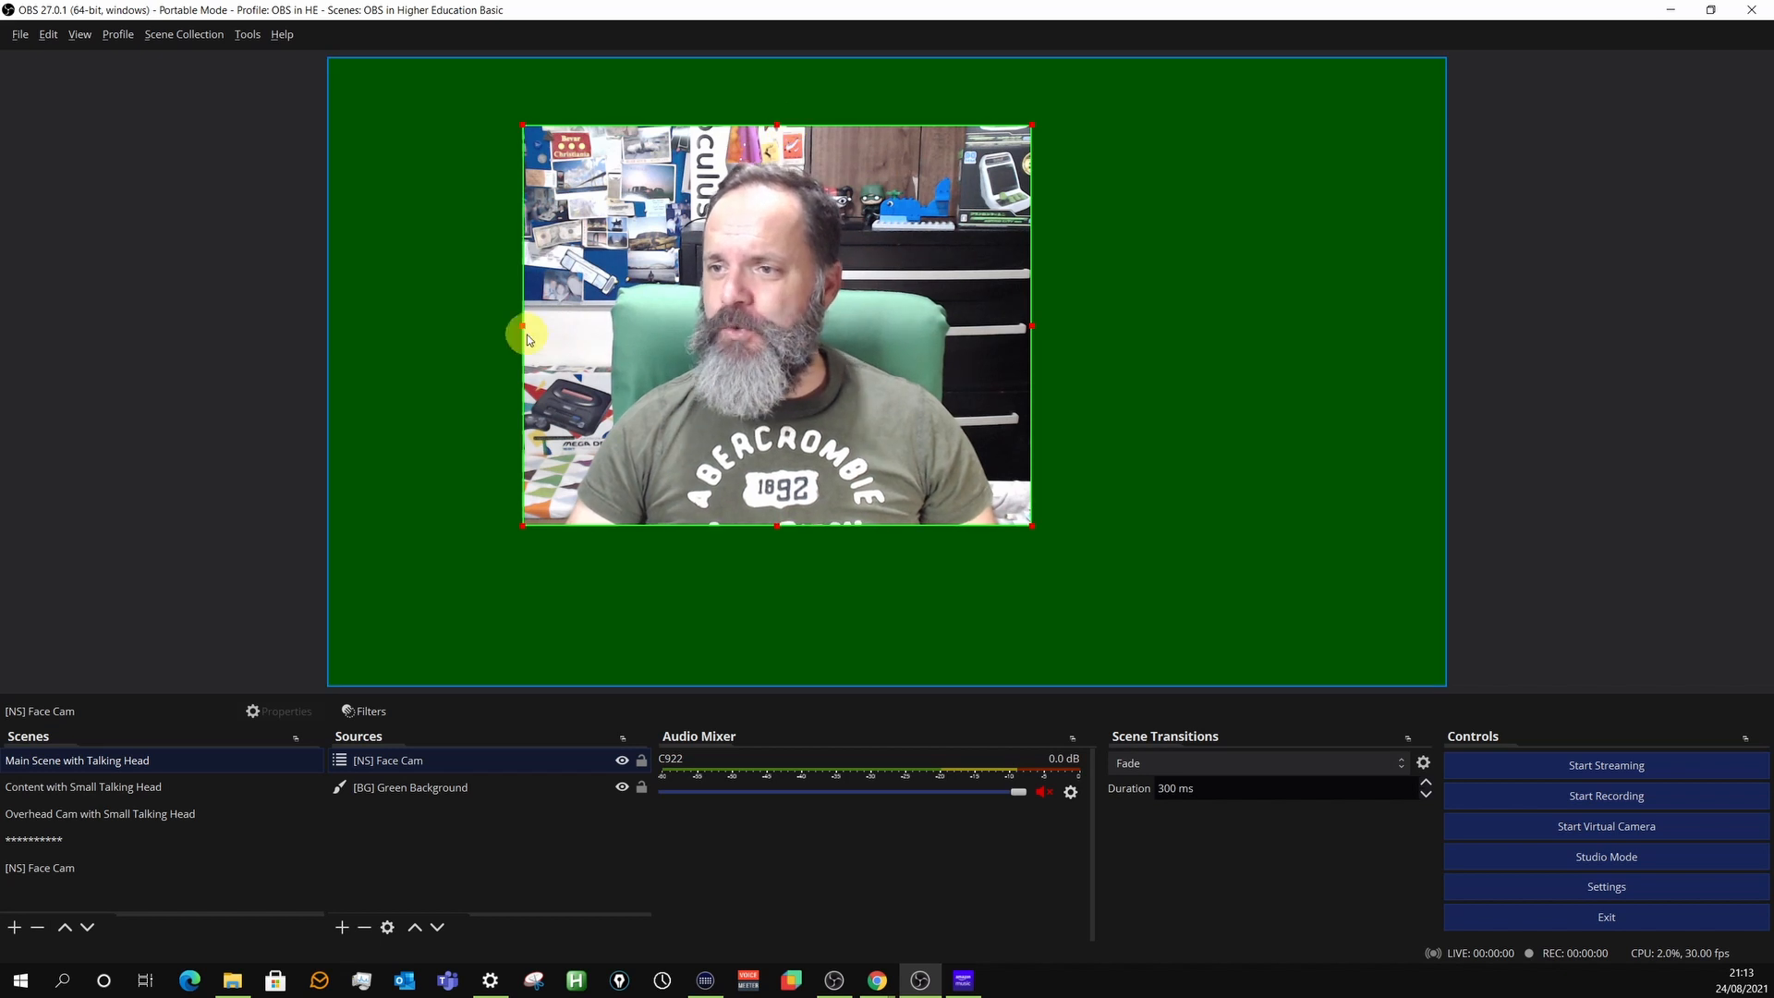
left_click_drag(522, 327, 541, 329)
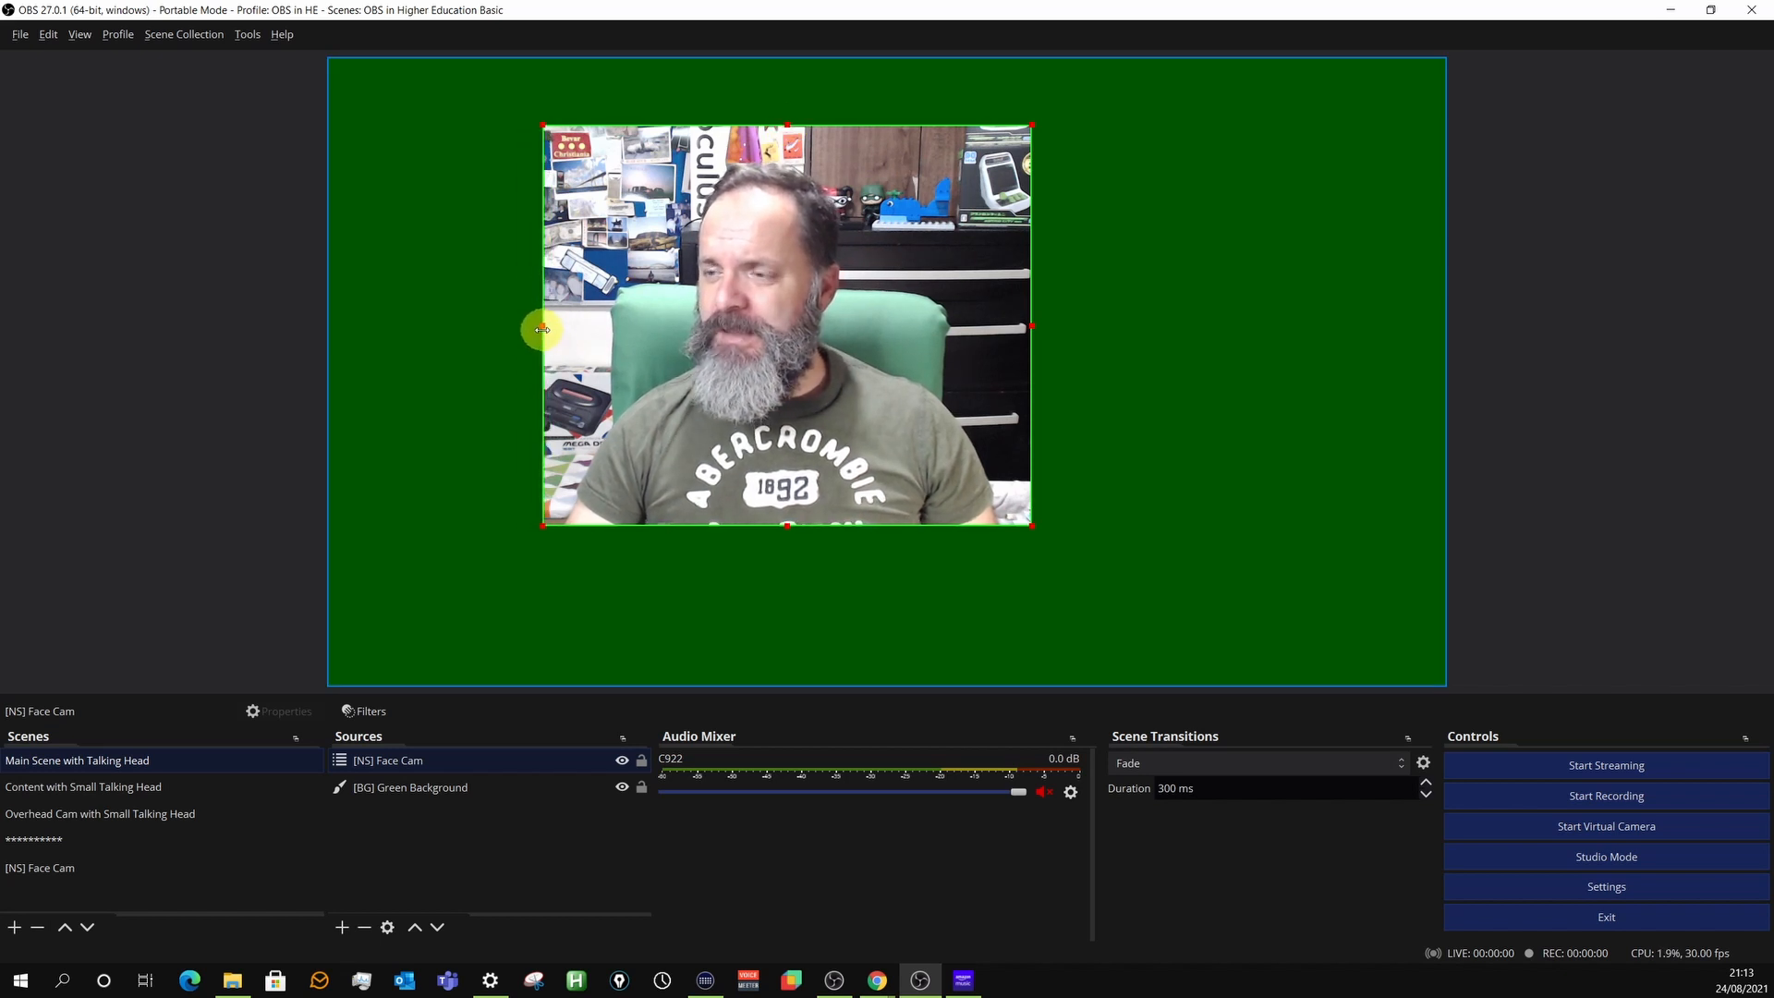
left_click_drag(1032, 326, 1018, 324)
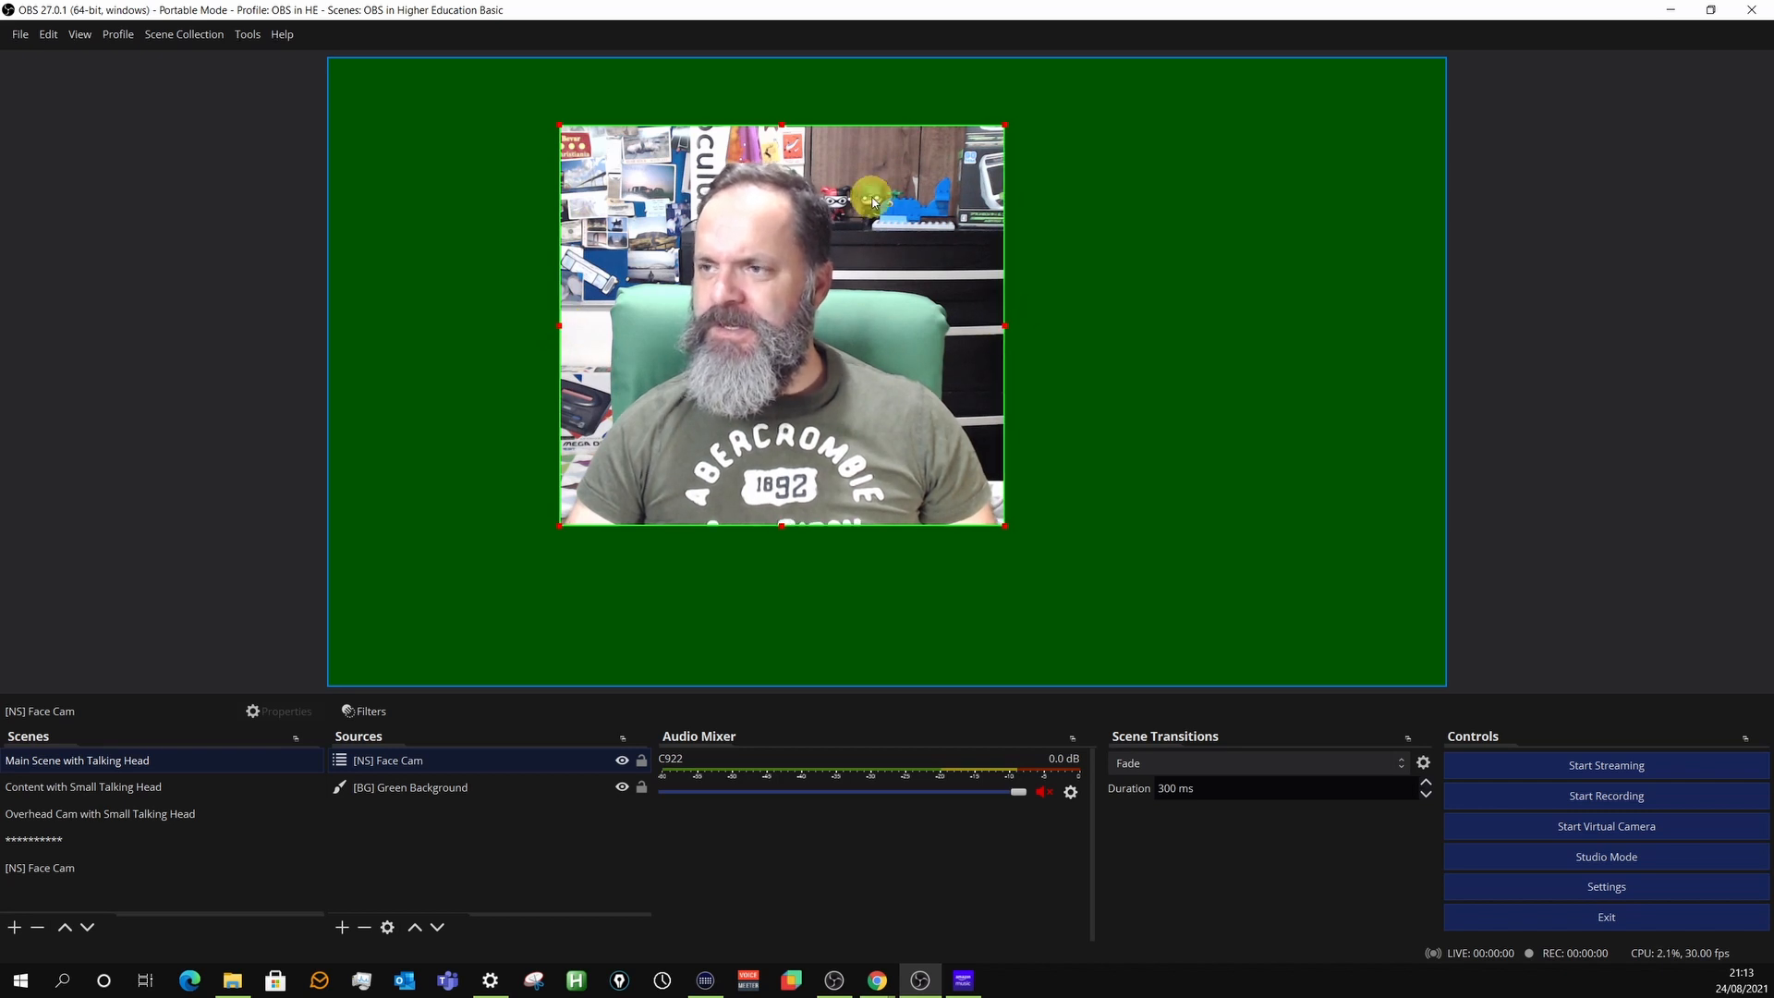
Slightly enlarge the cropped face cam and place it in the left half of the canvas, leaving a green margin around it.
left_click_drag(874, 200, 714, 279)
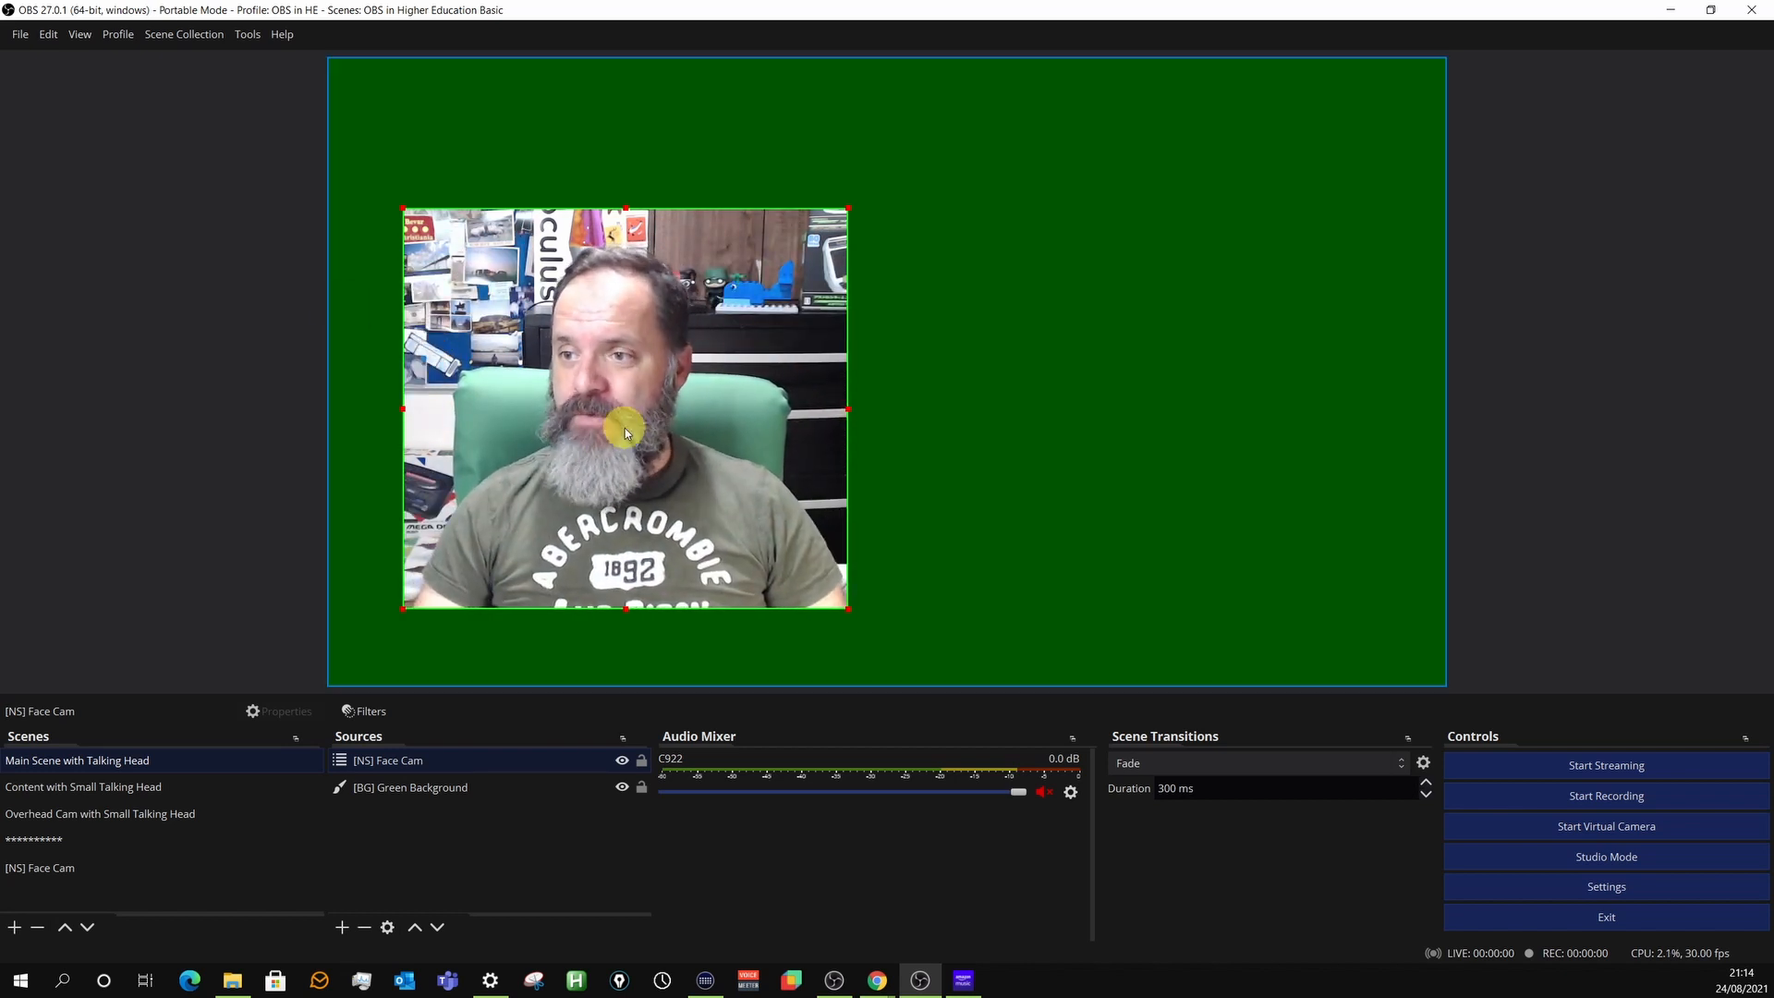
left_click_drag(624, 428, 549, 504)
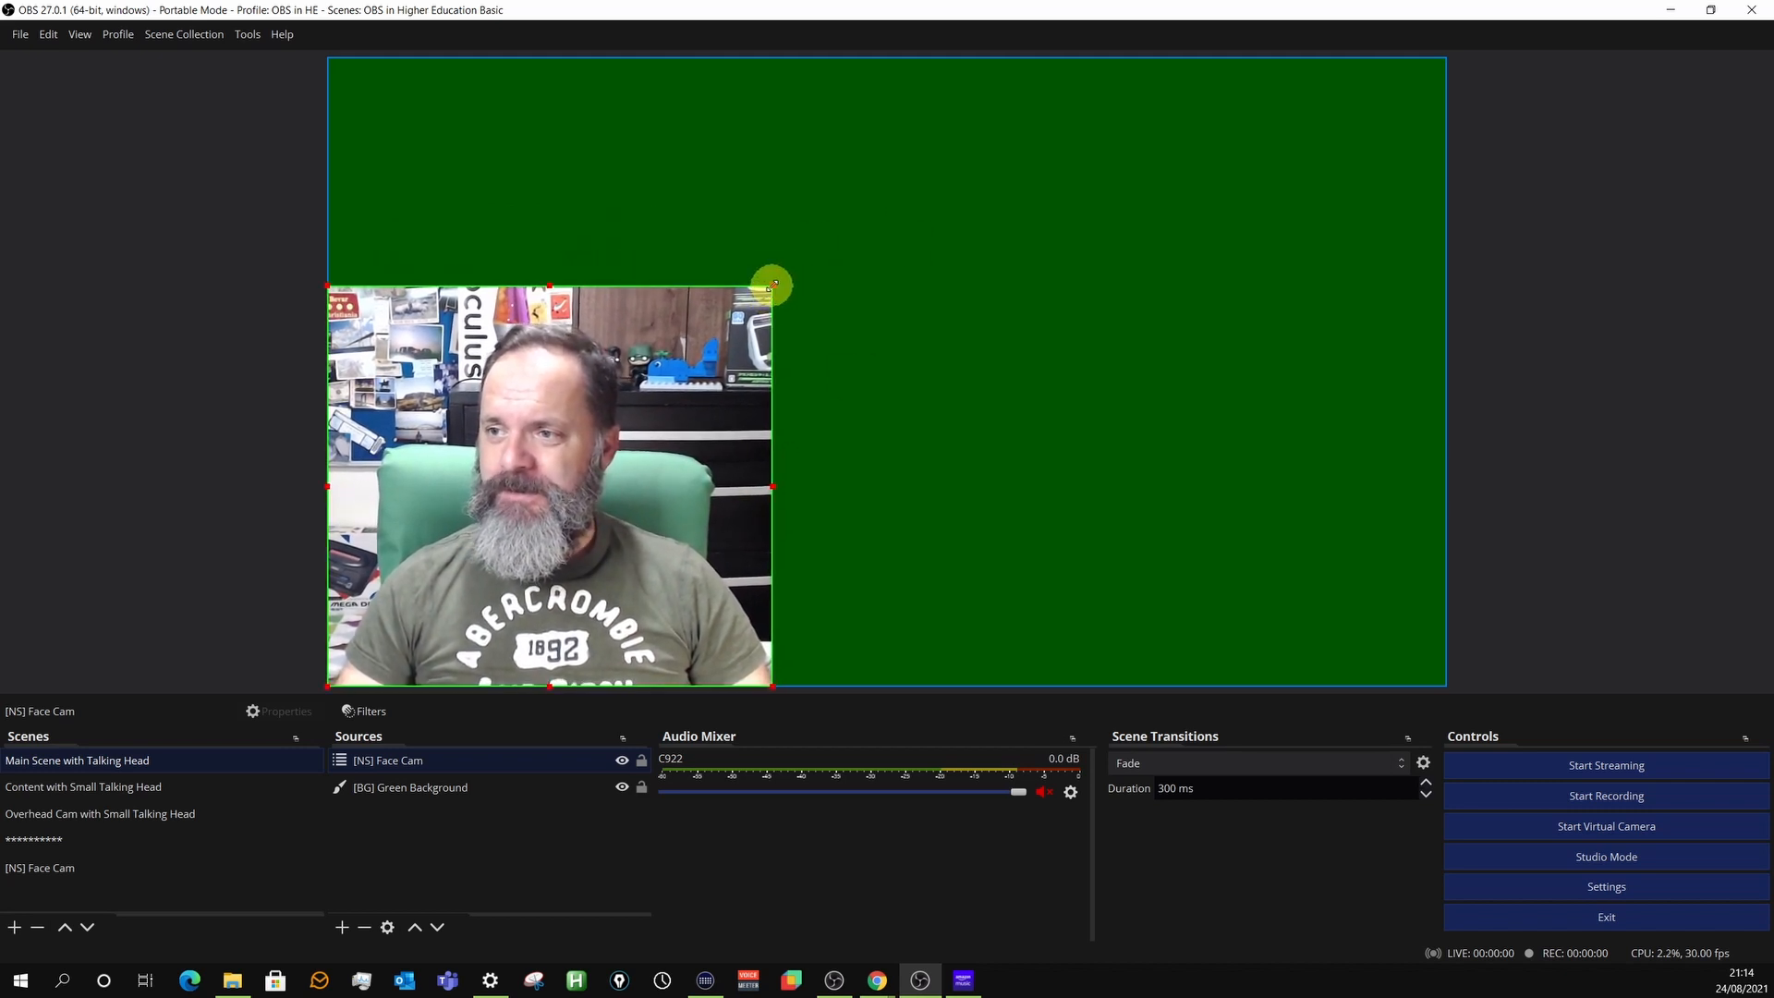
left_click_drag(772, 285, 801, 347)
left_click_drag(539, 473, 601, 399)
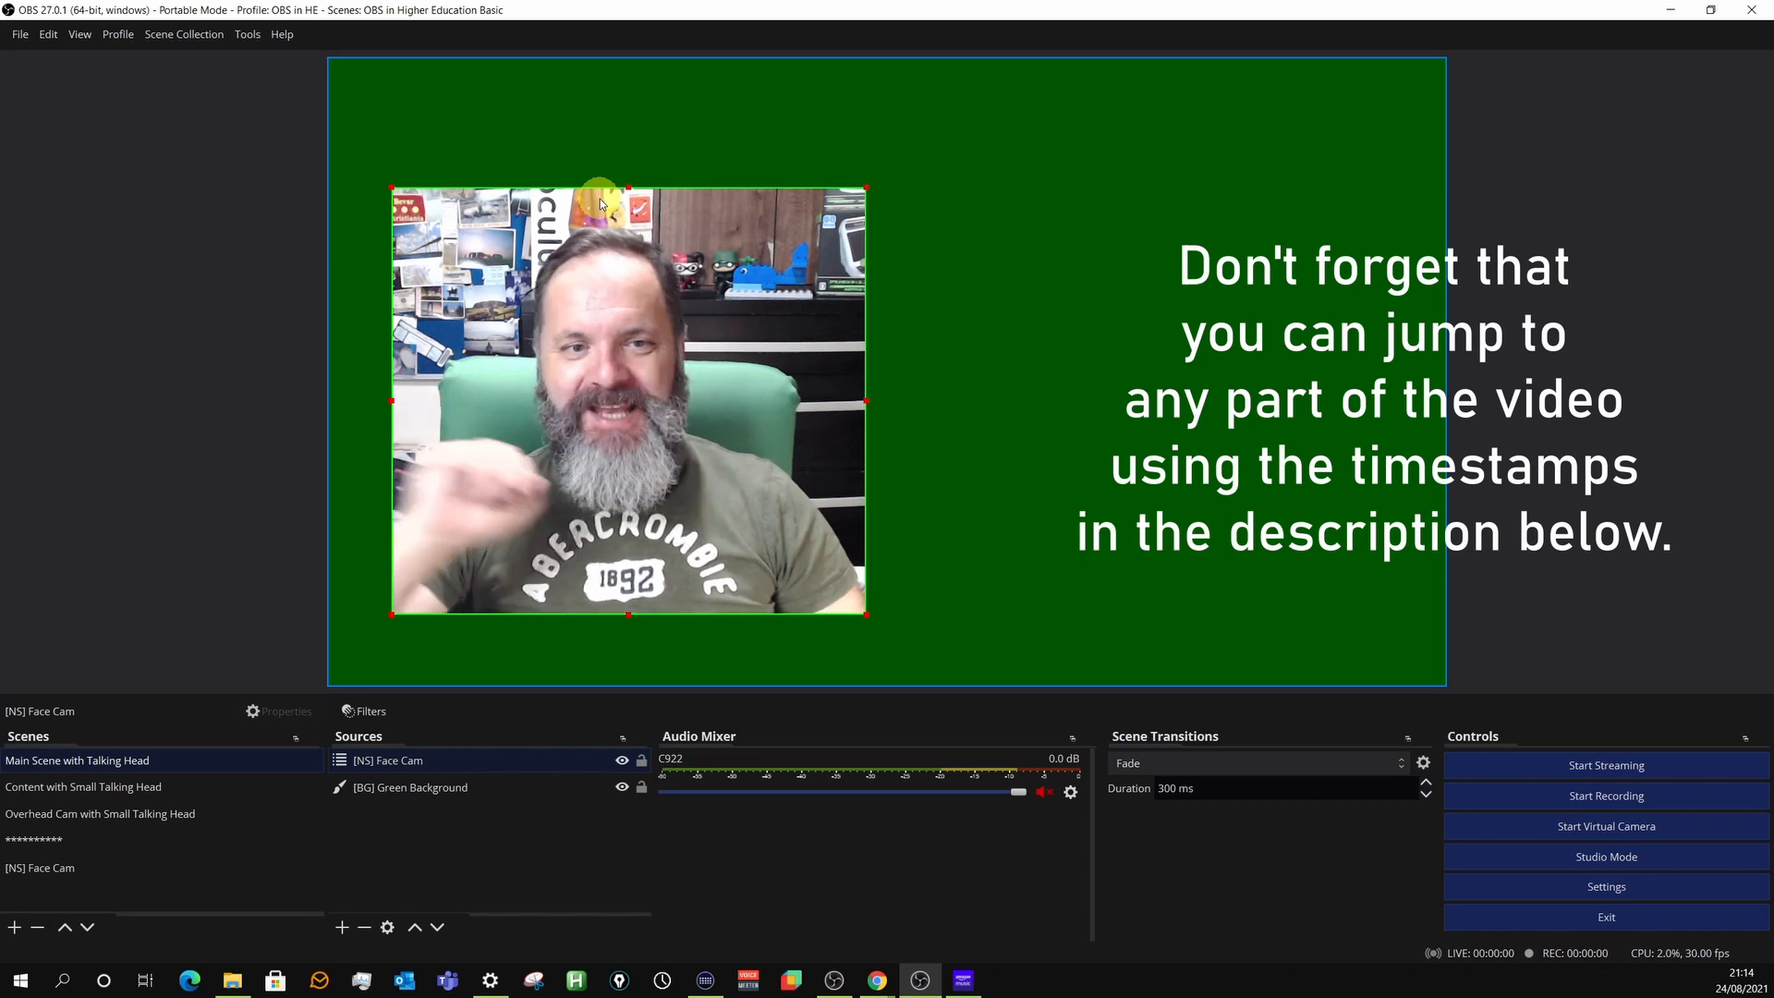
left_click(906, 314)
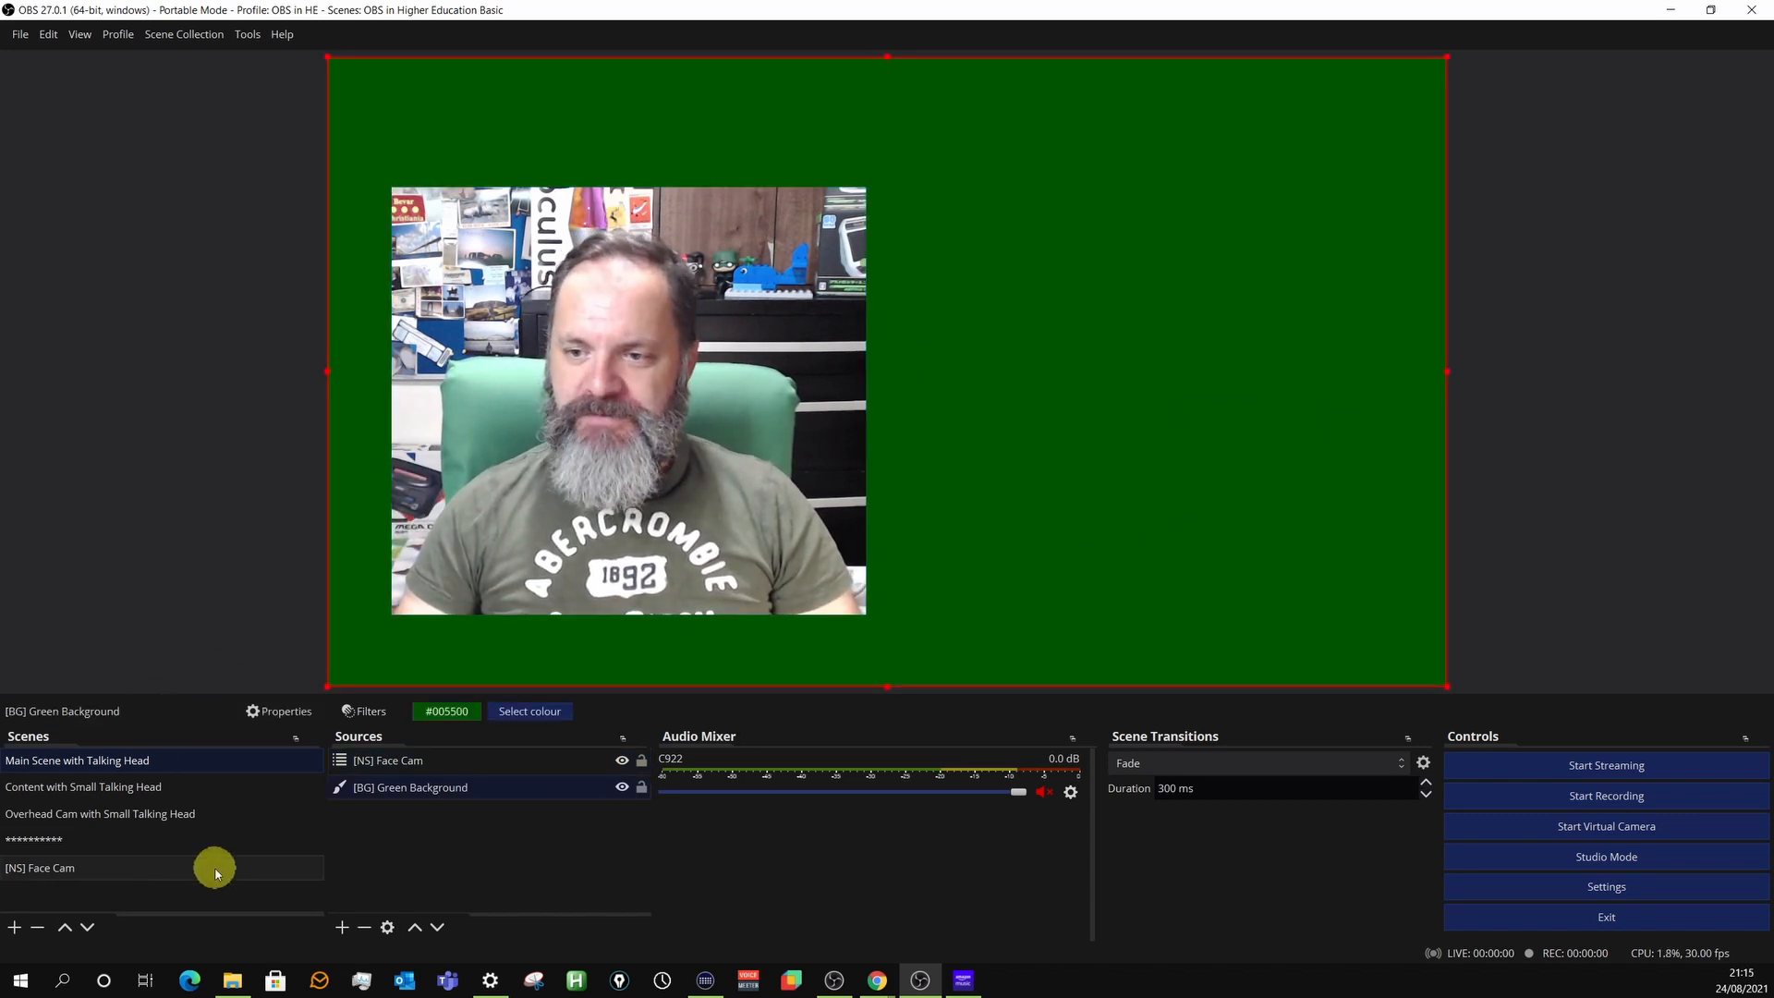
Create a new visible Text (GDI+) source named "[TXT] Welcome" in the main scene.
left_click(343, 929)
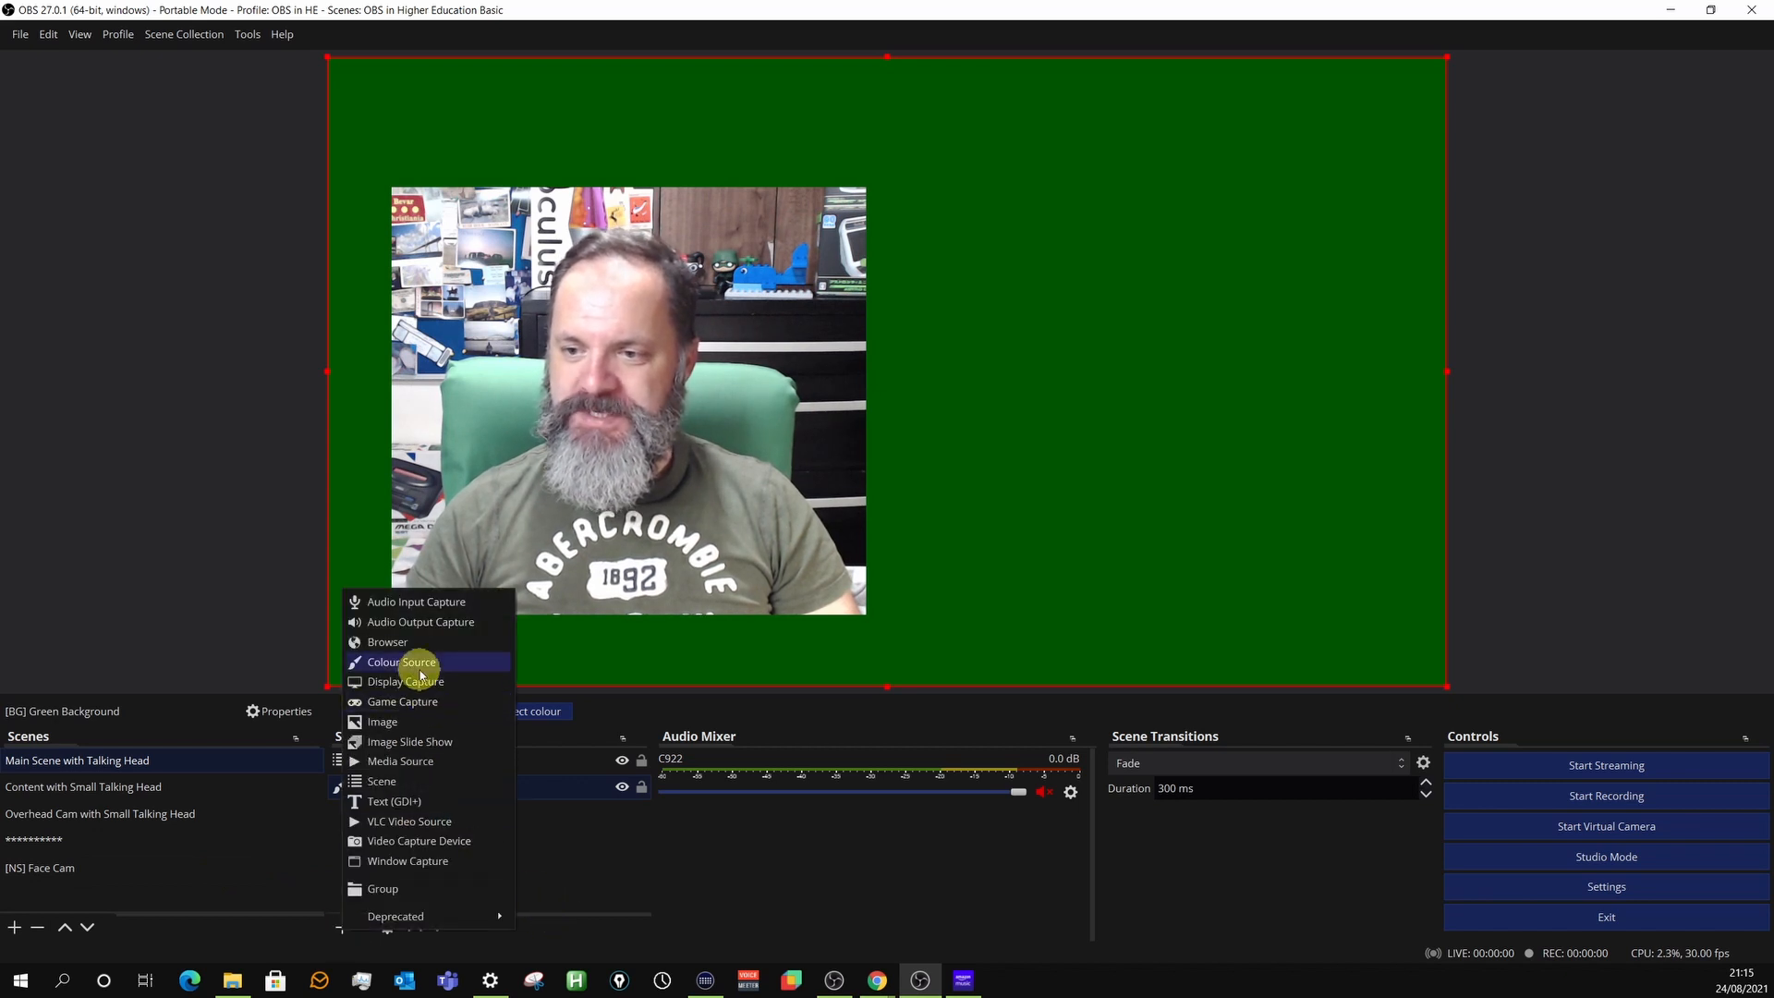
left_click(398, 801)
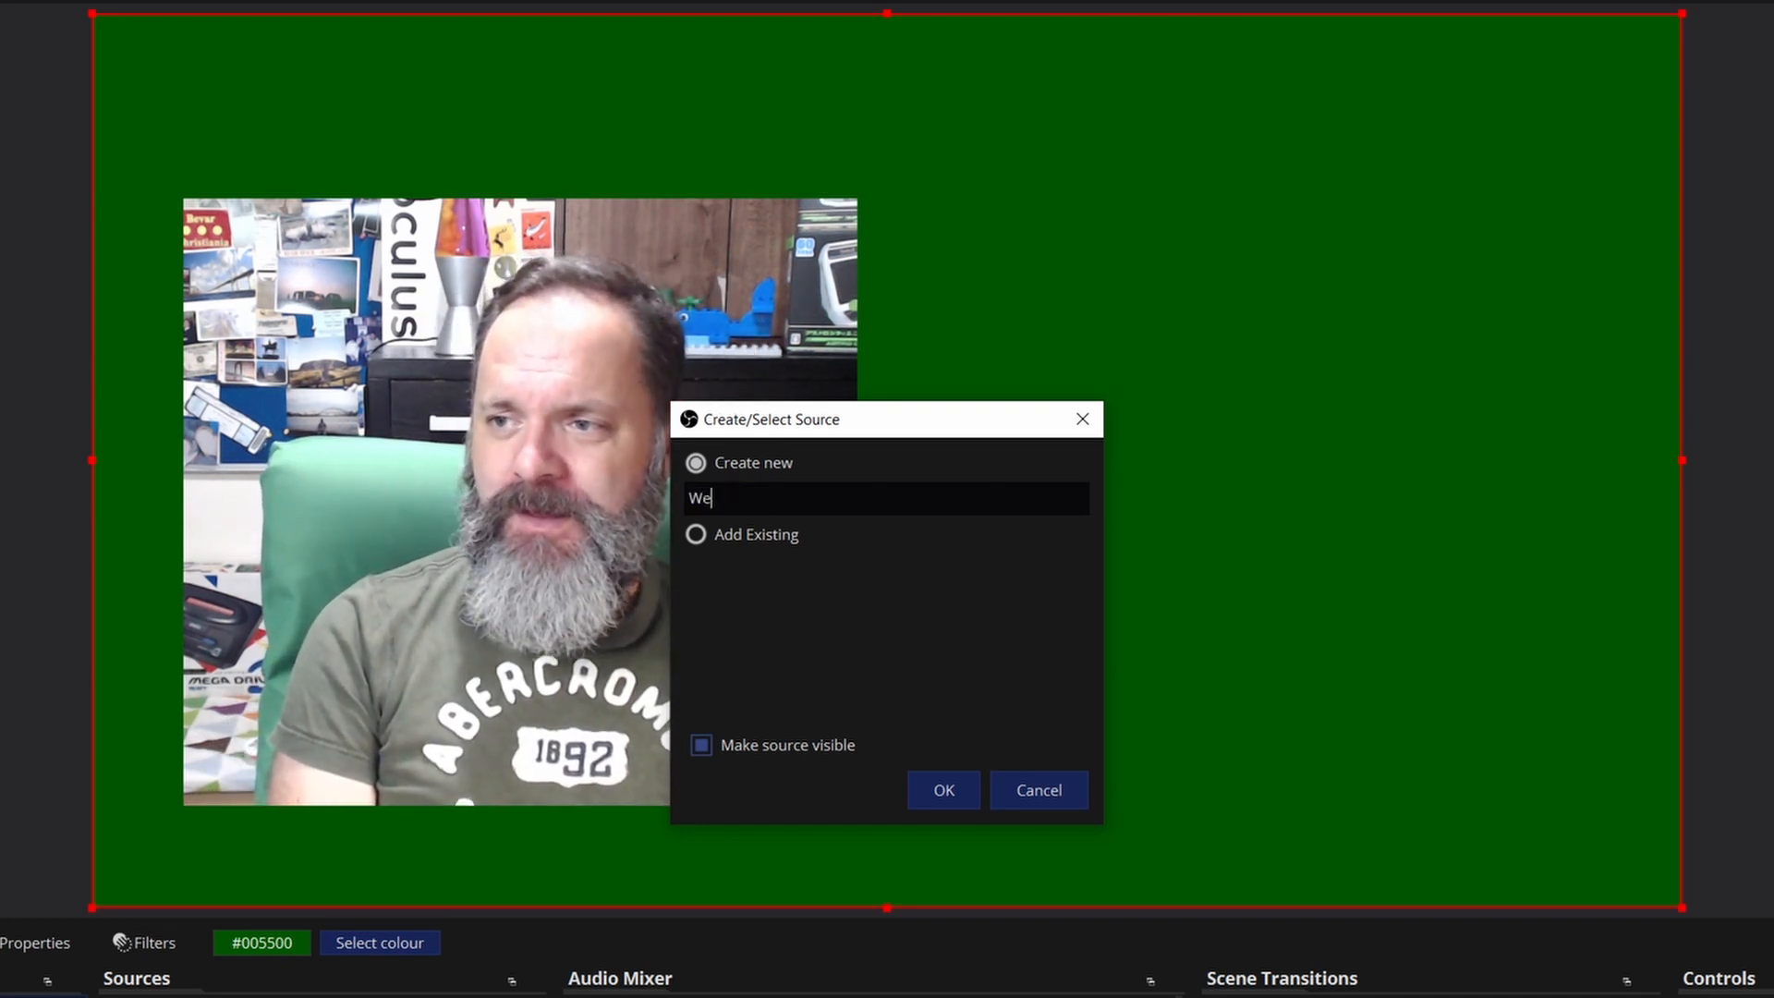
type("Welcome")
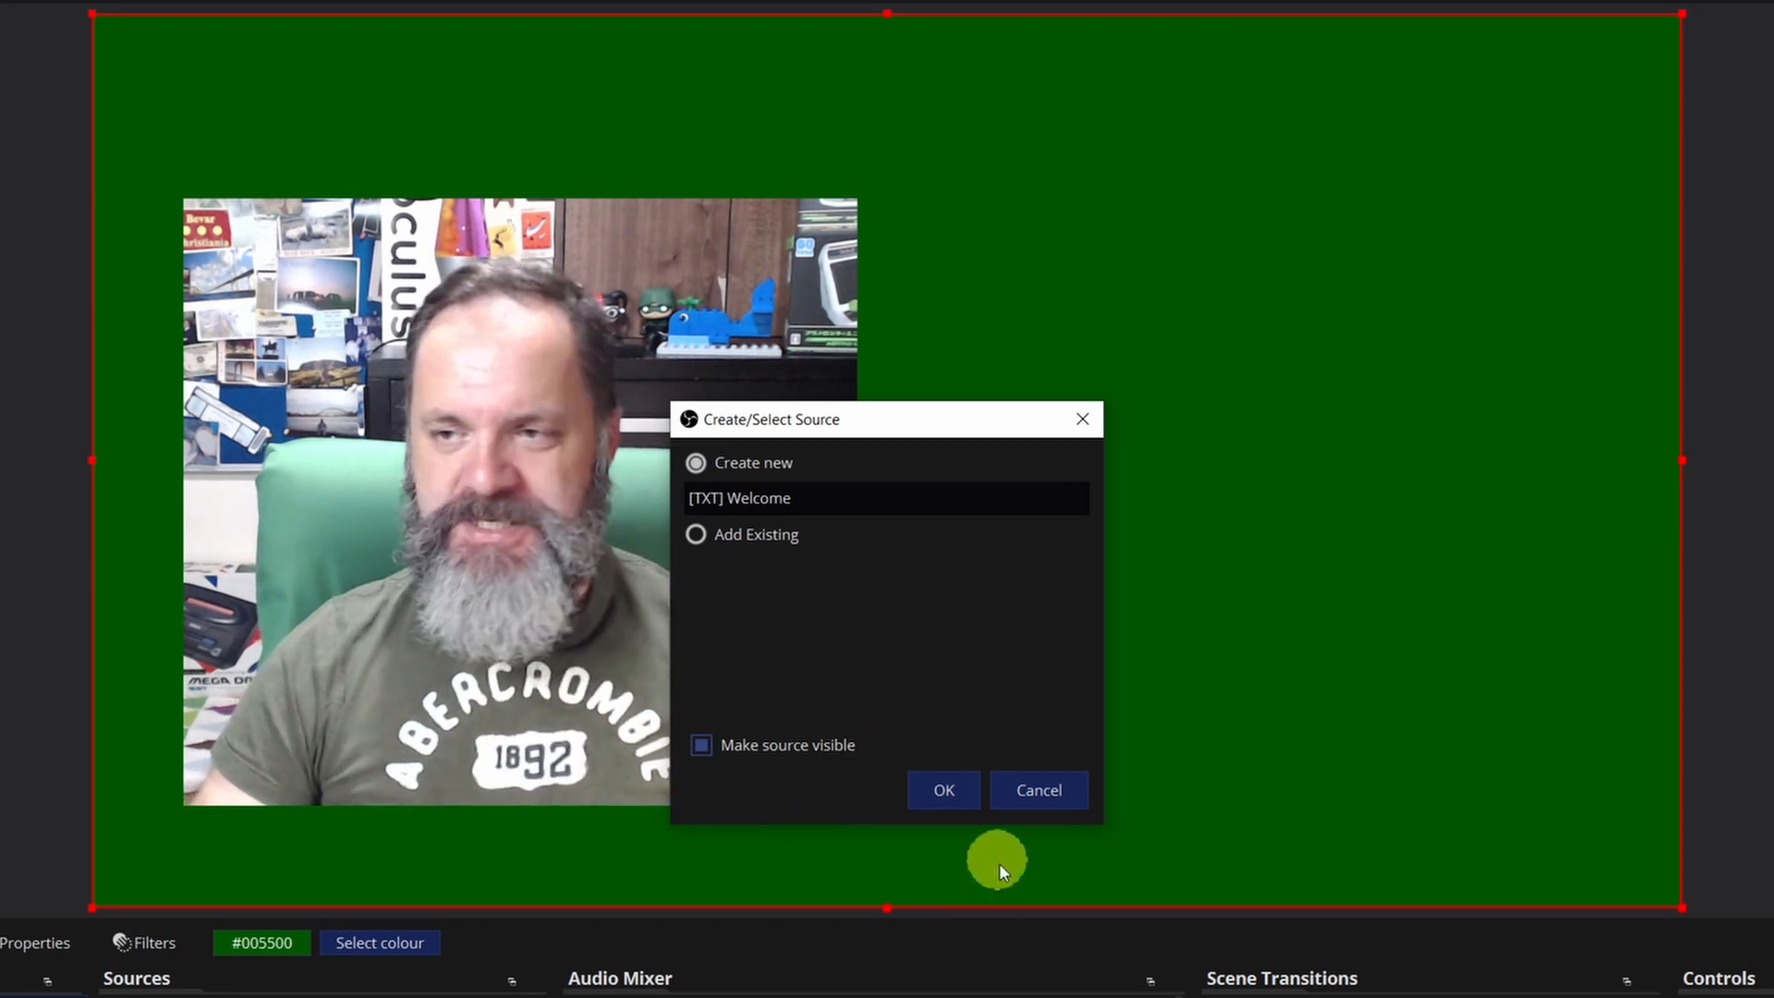
left_click(935, 793)
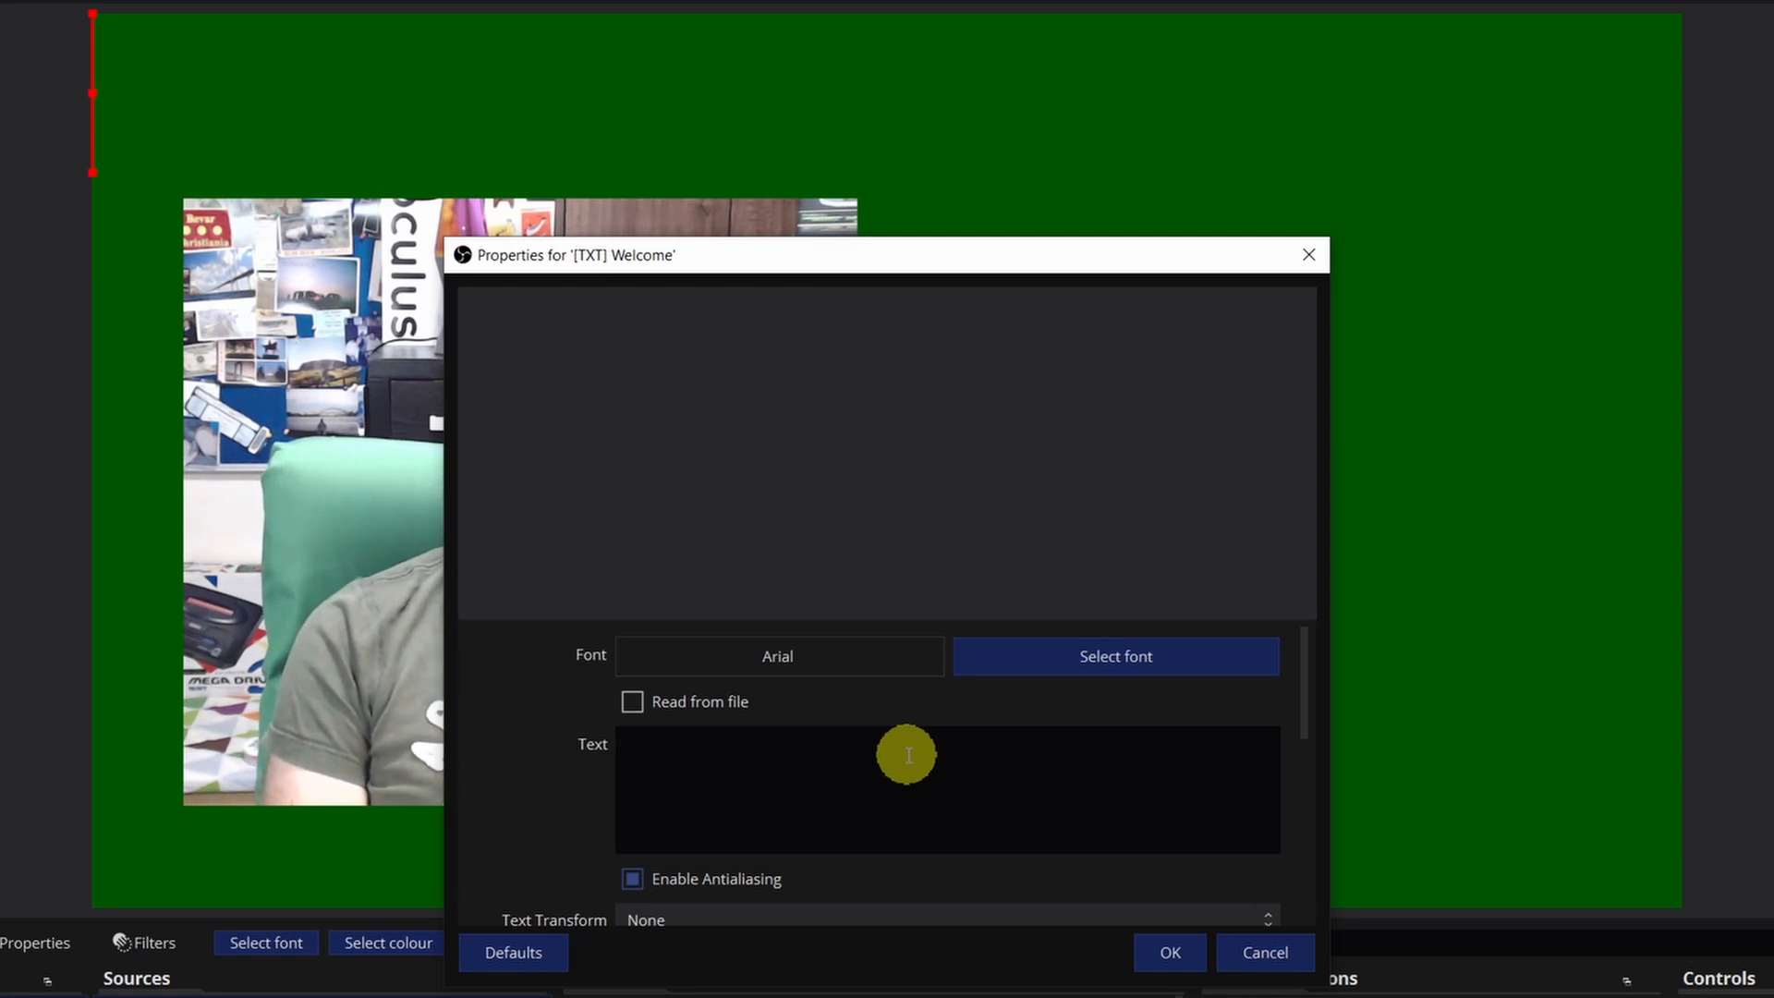
Enter "Welcome to your first three scenes" as the source's text, with a line break after "Welcome to".
type("Welcome")
type("to")
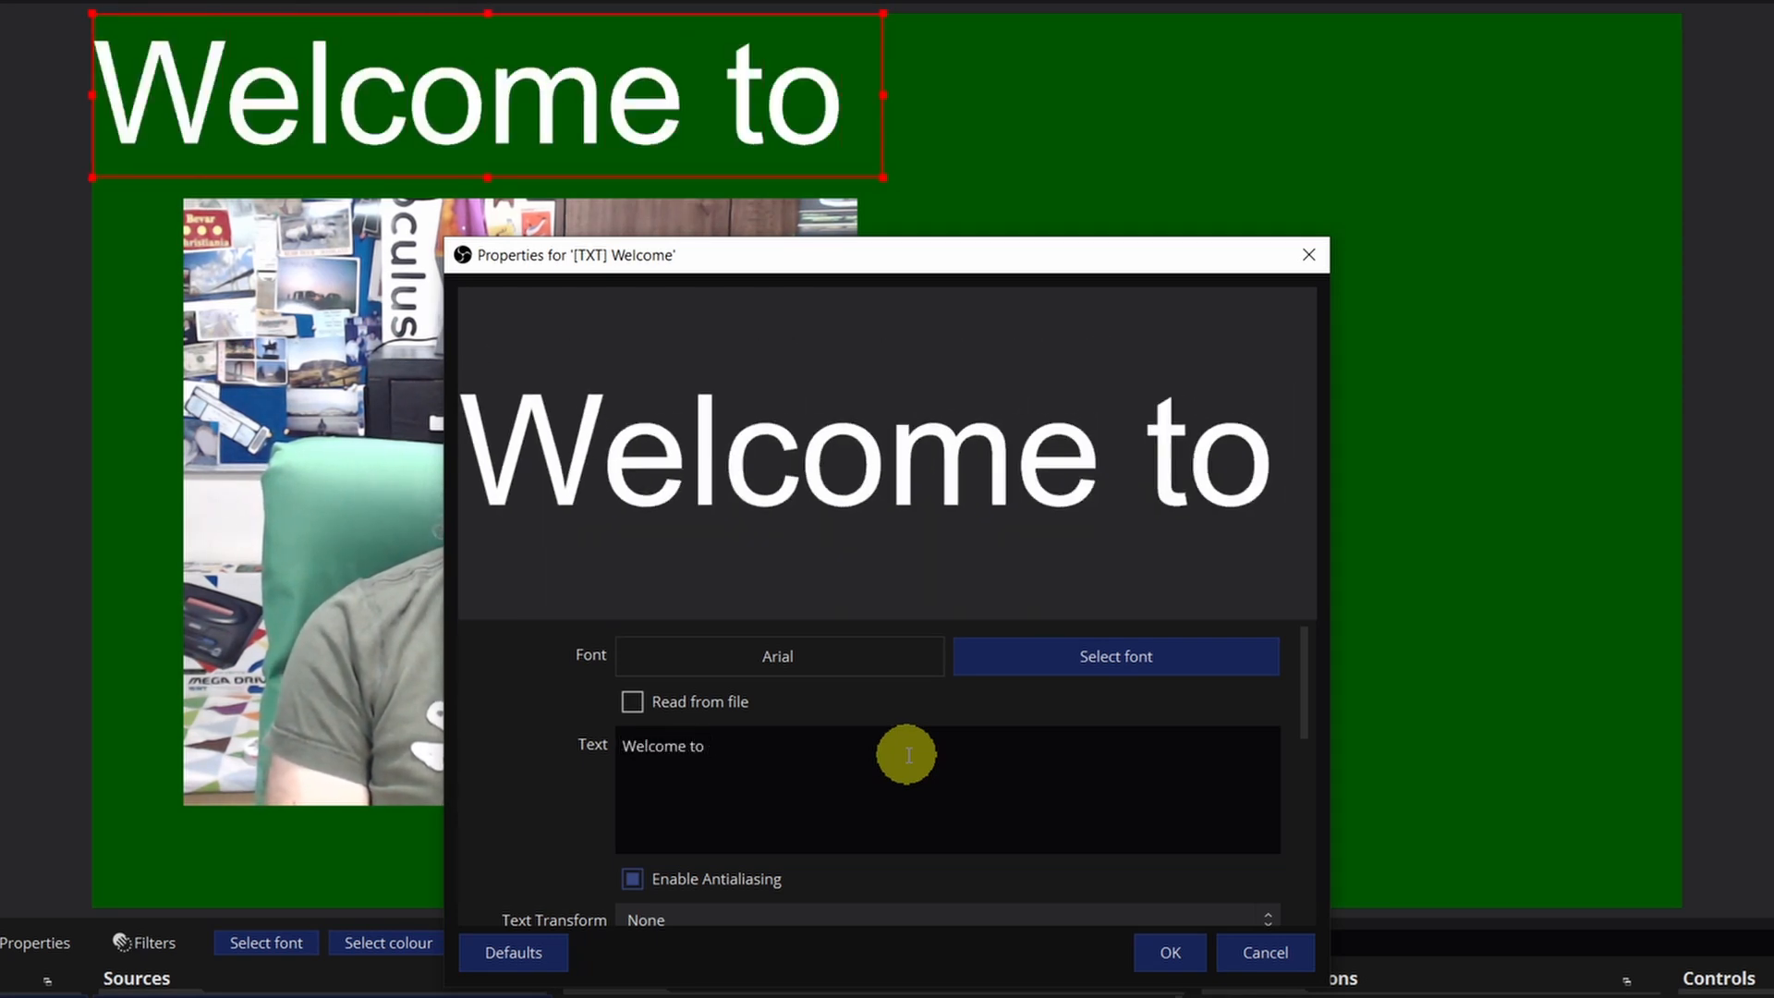
type(" your f")
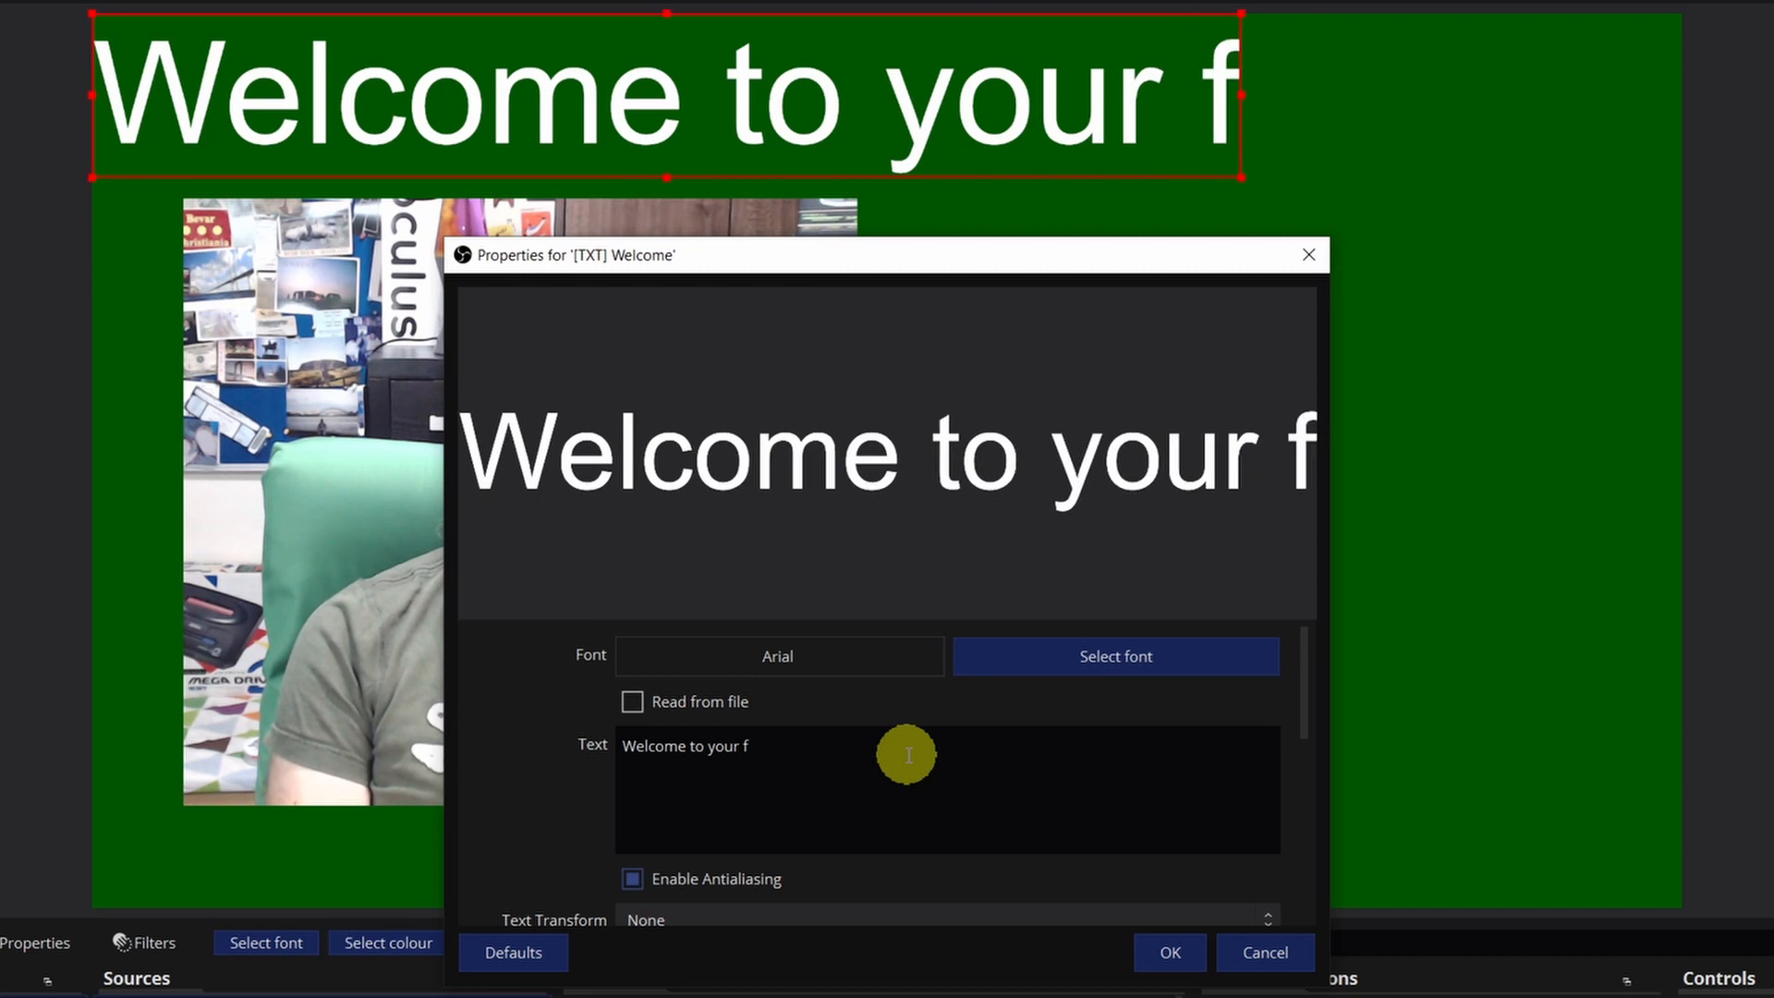
key("BackSpace")
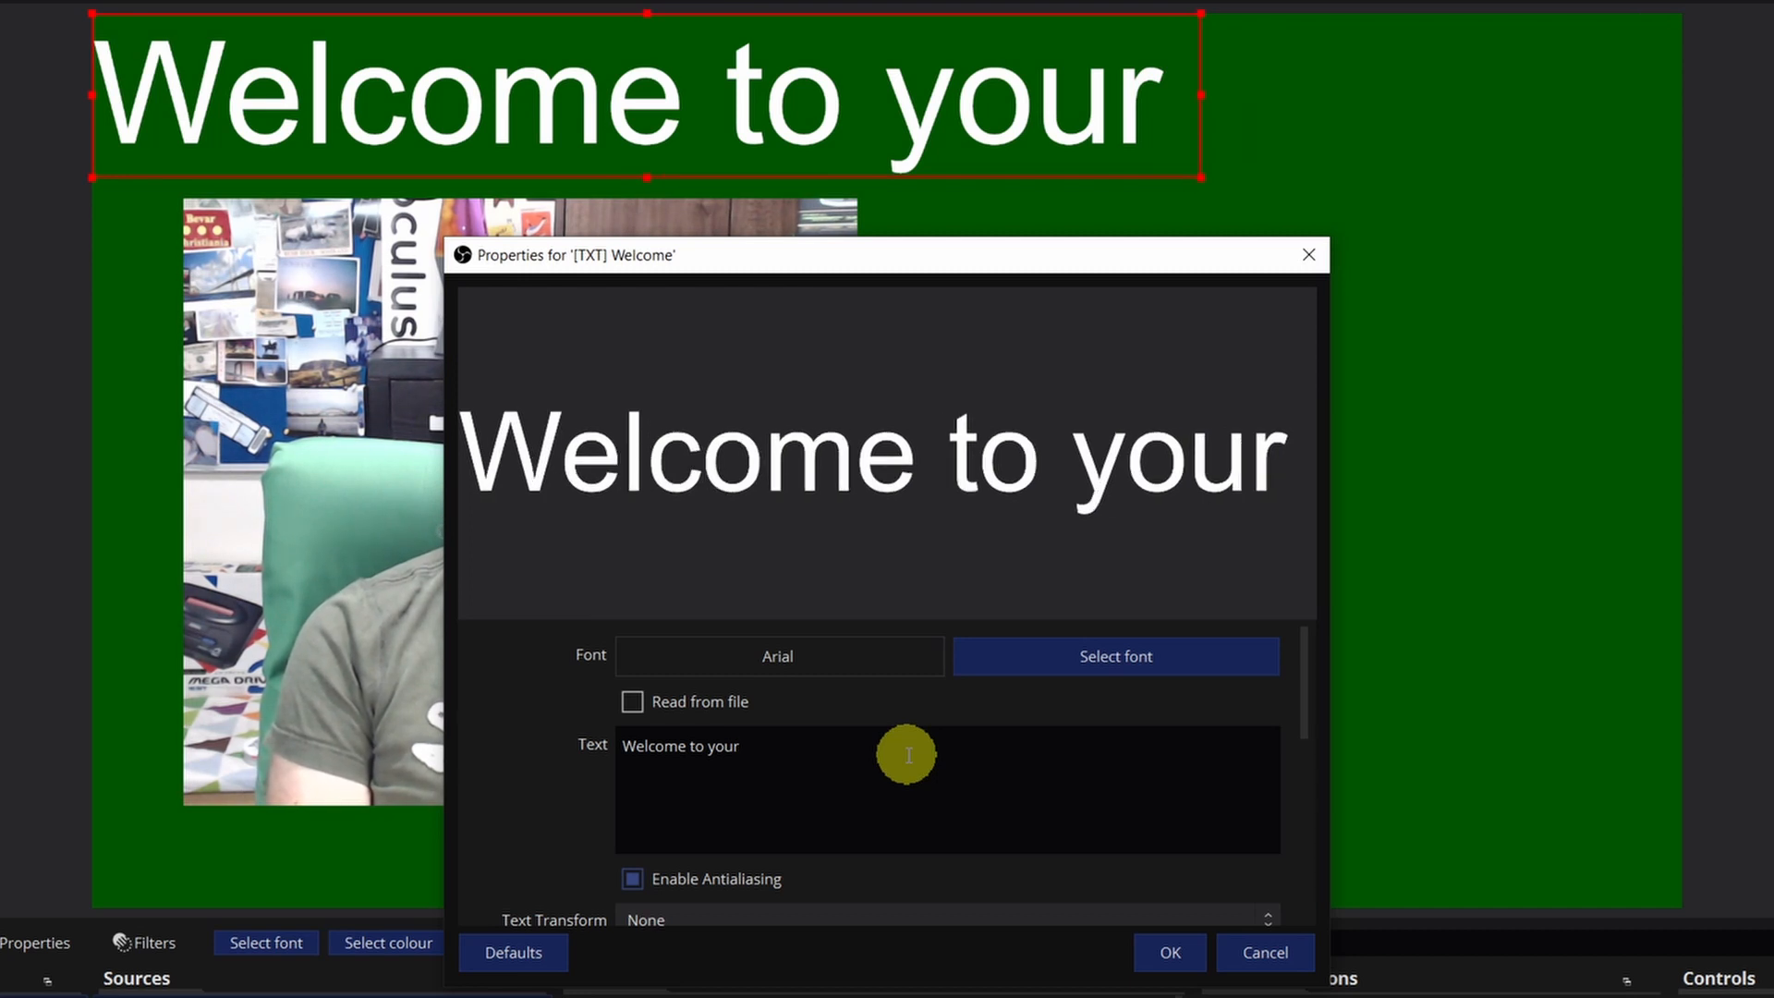
type("first three sc")
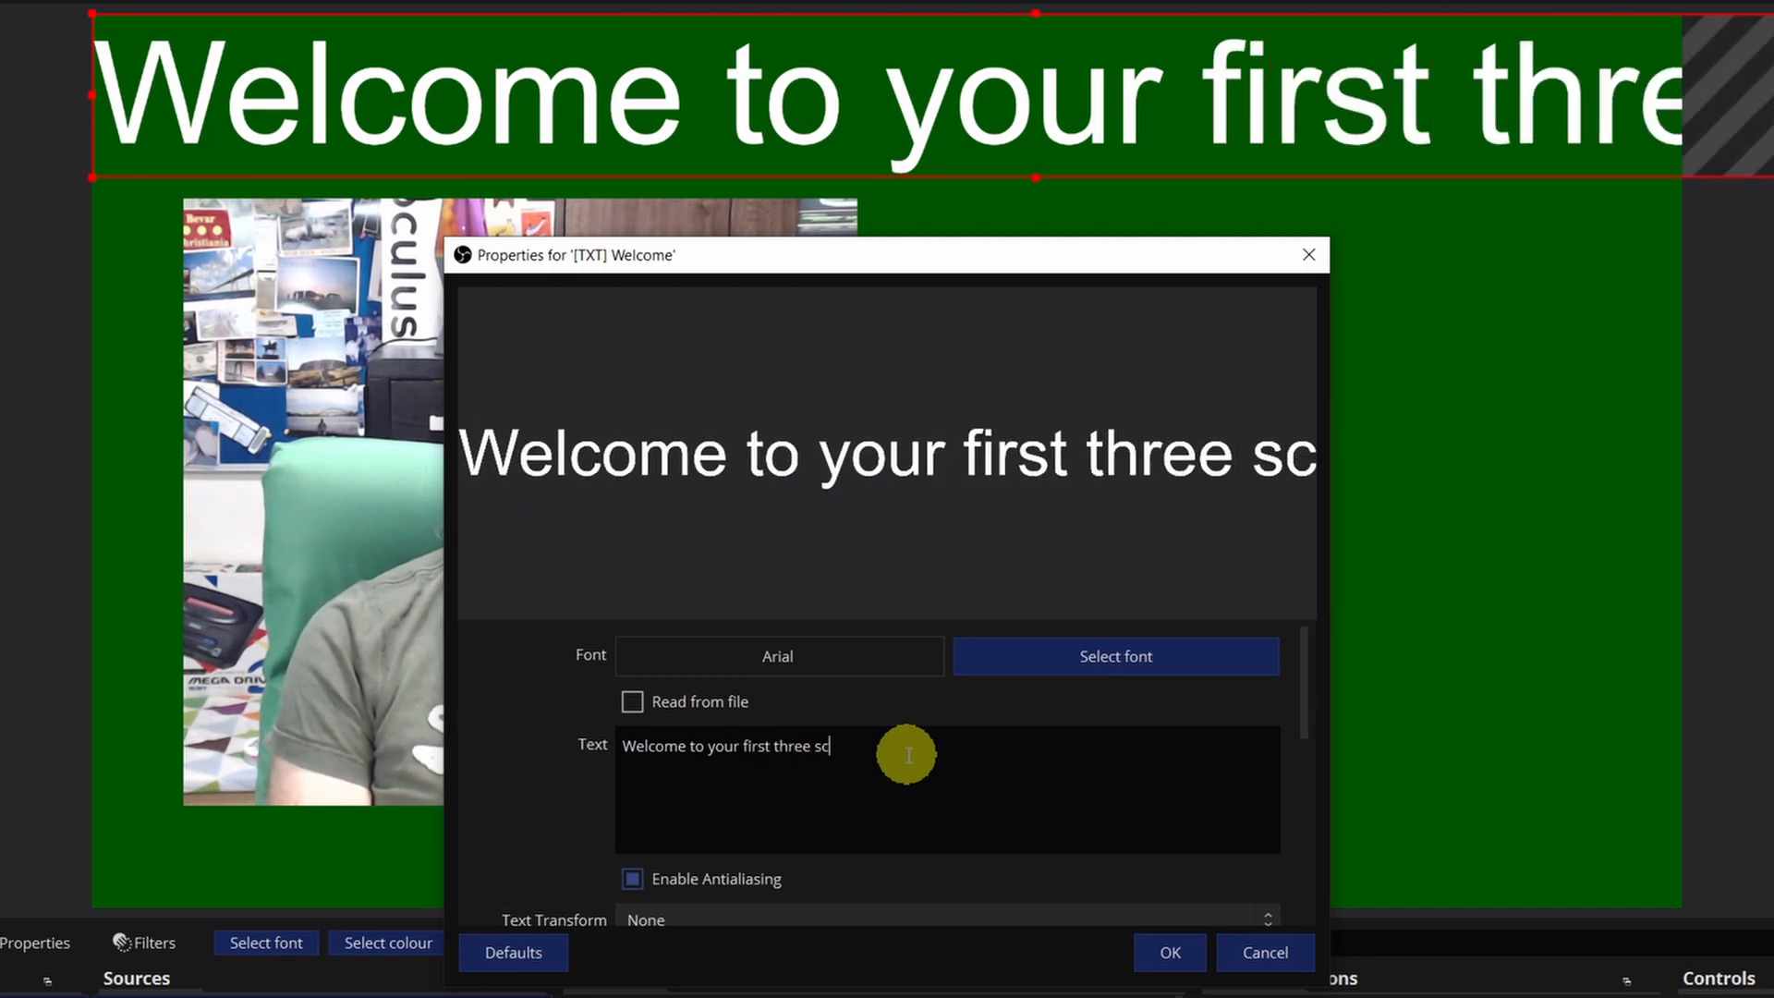
type("enes")
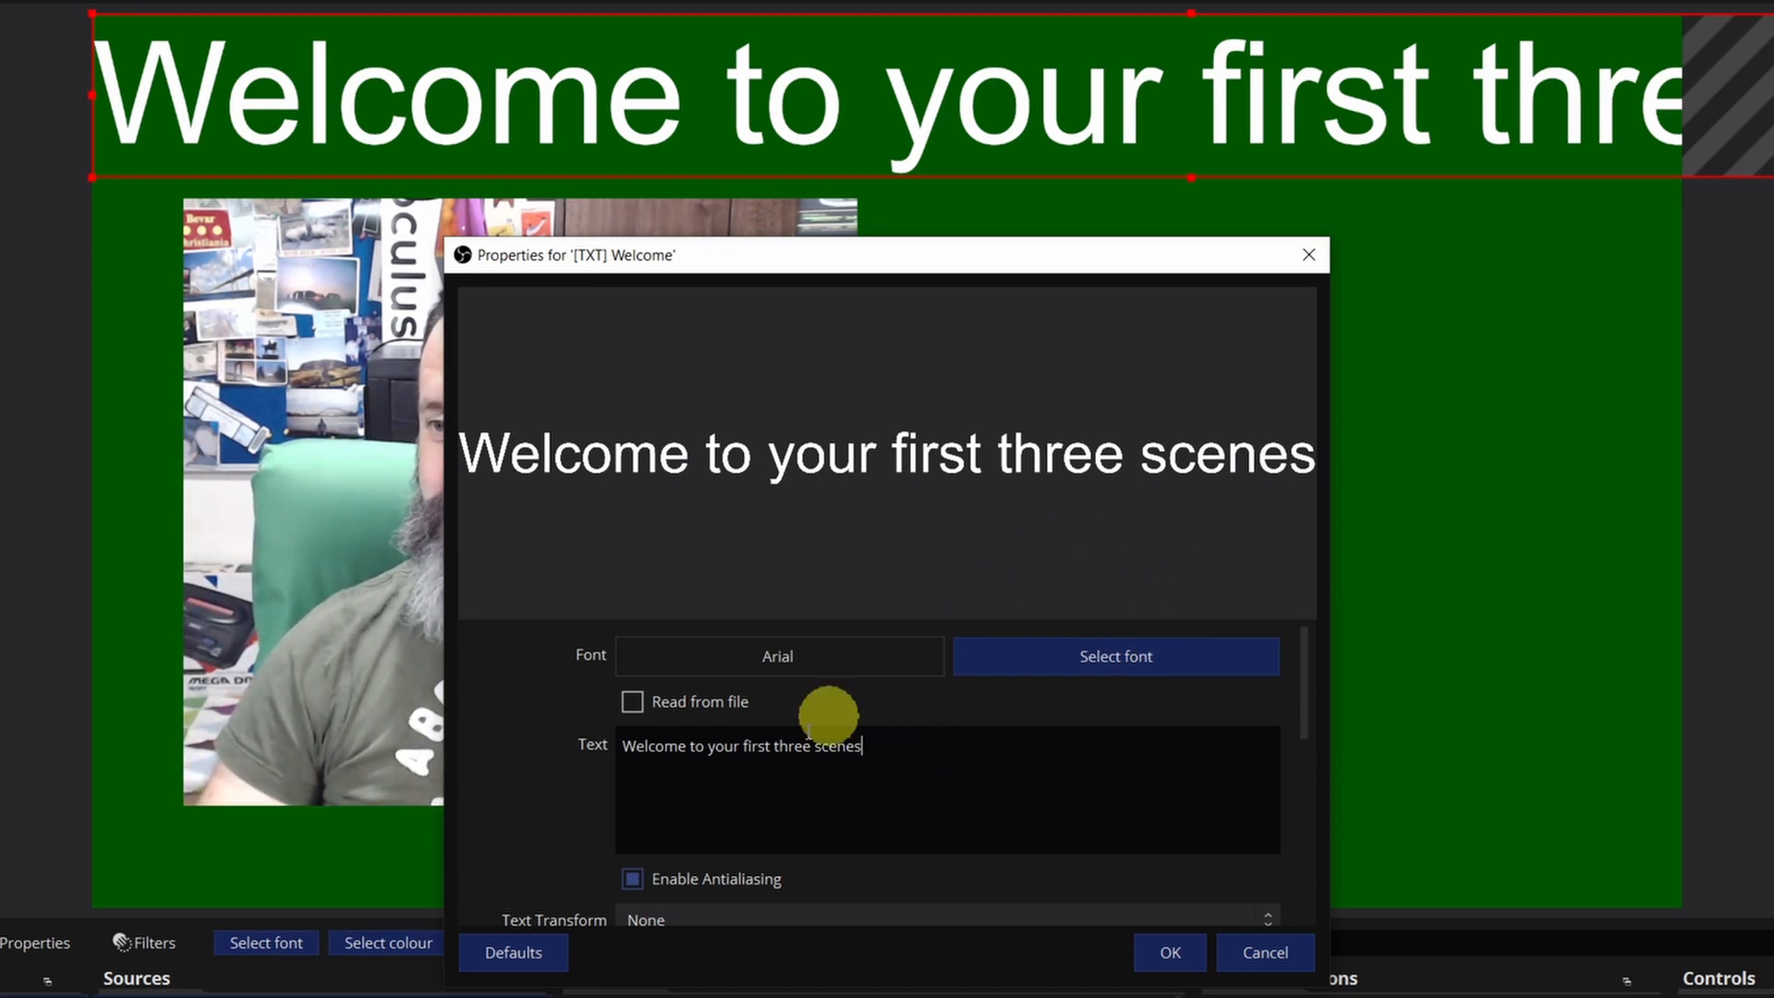
left_click(709, 747)
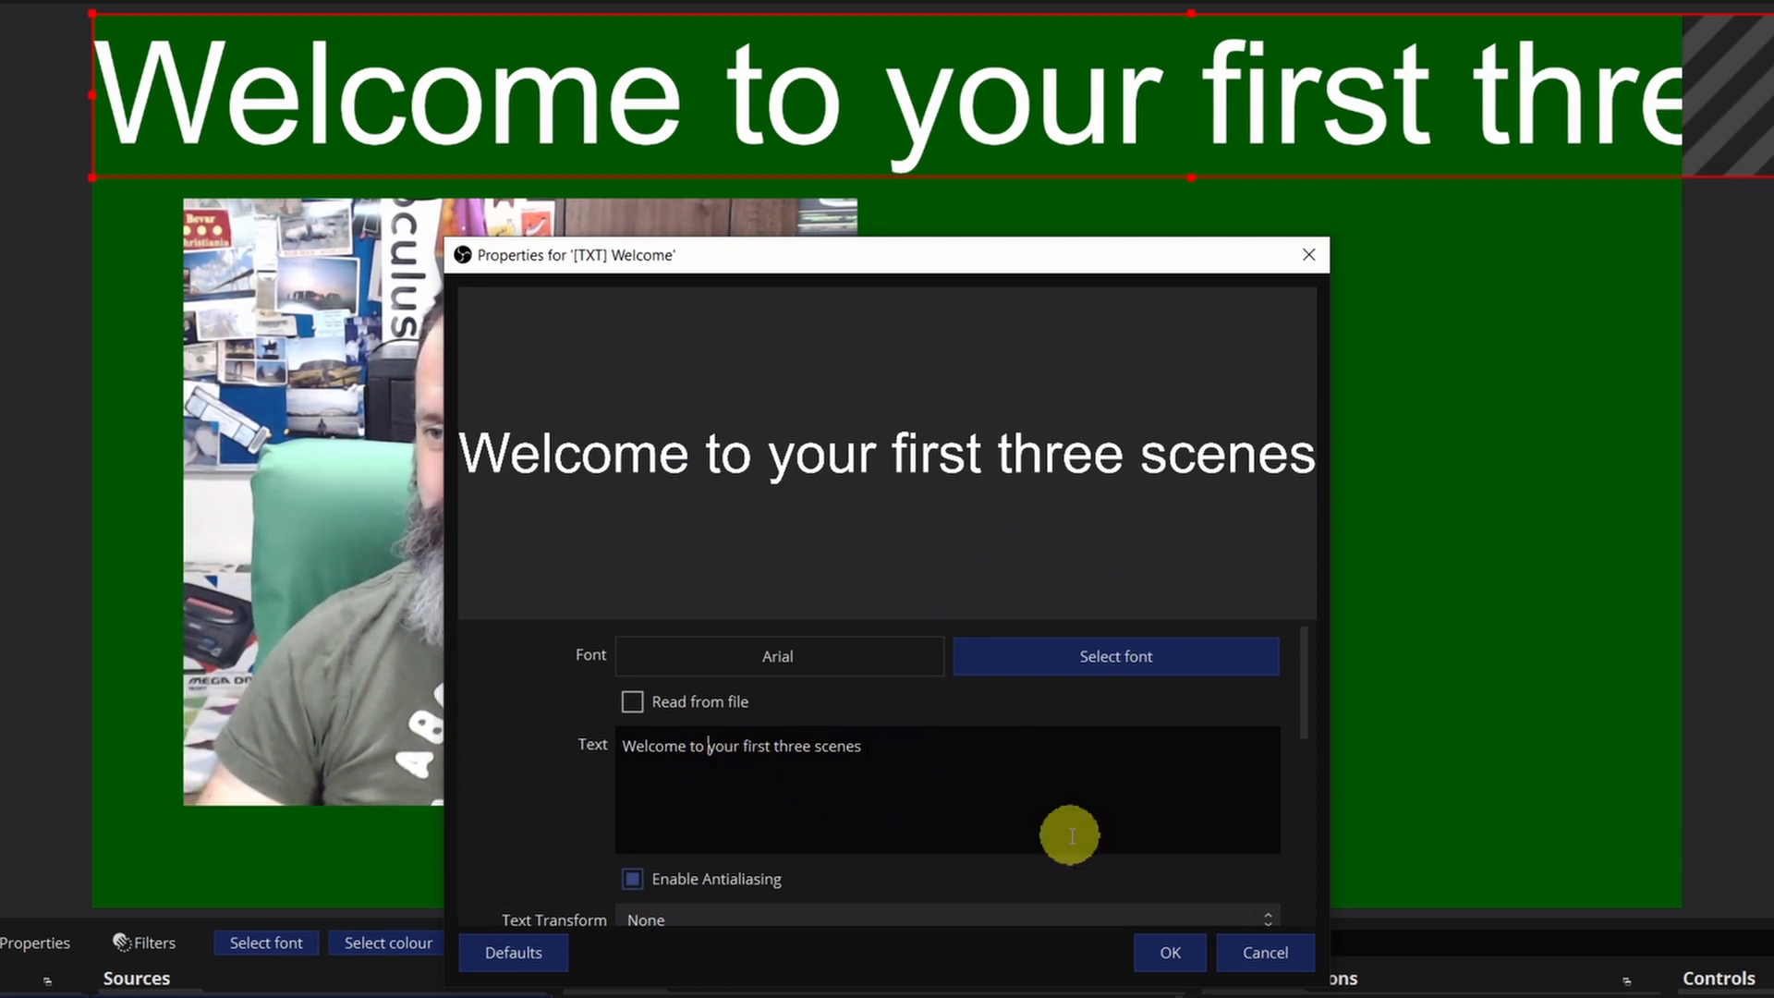
key("BackSpace")
key("Return")
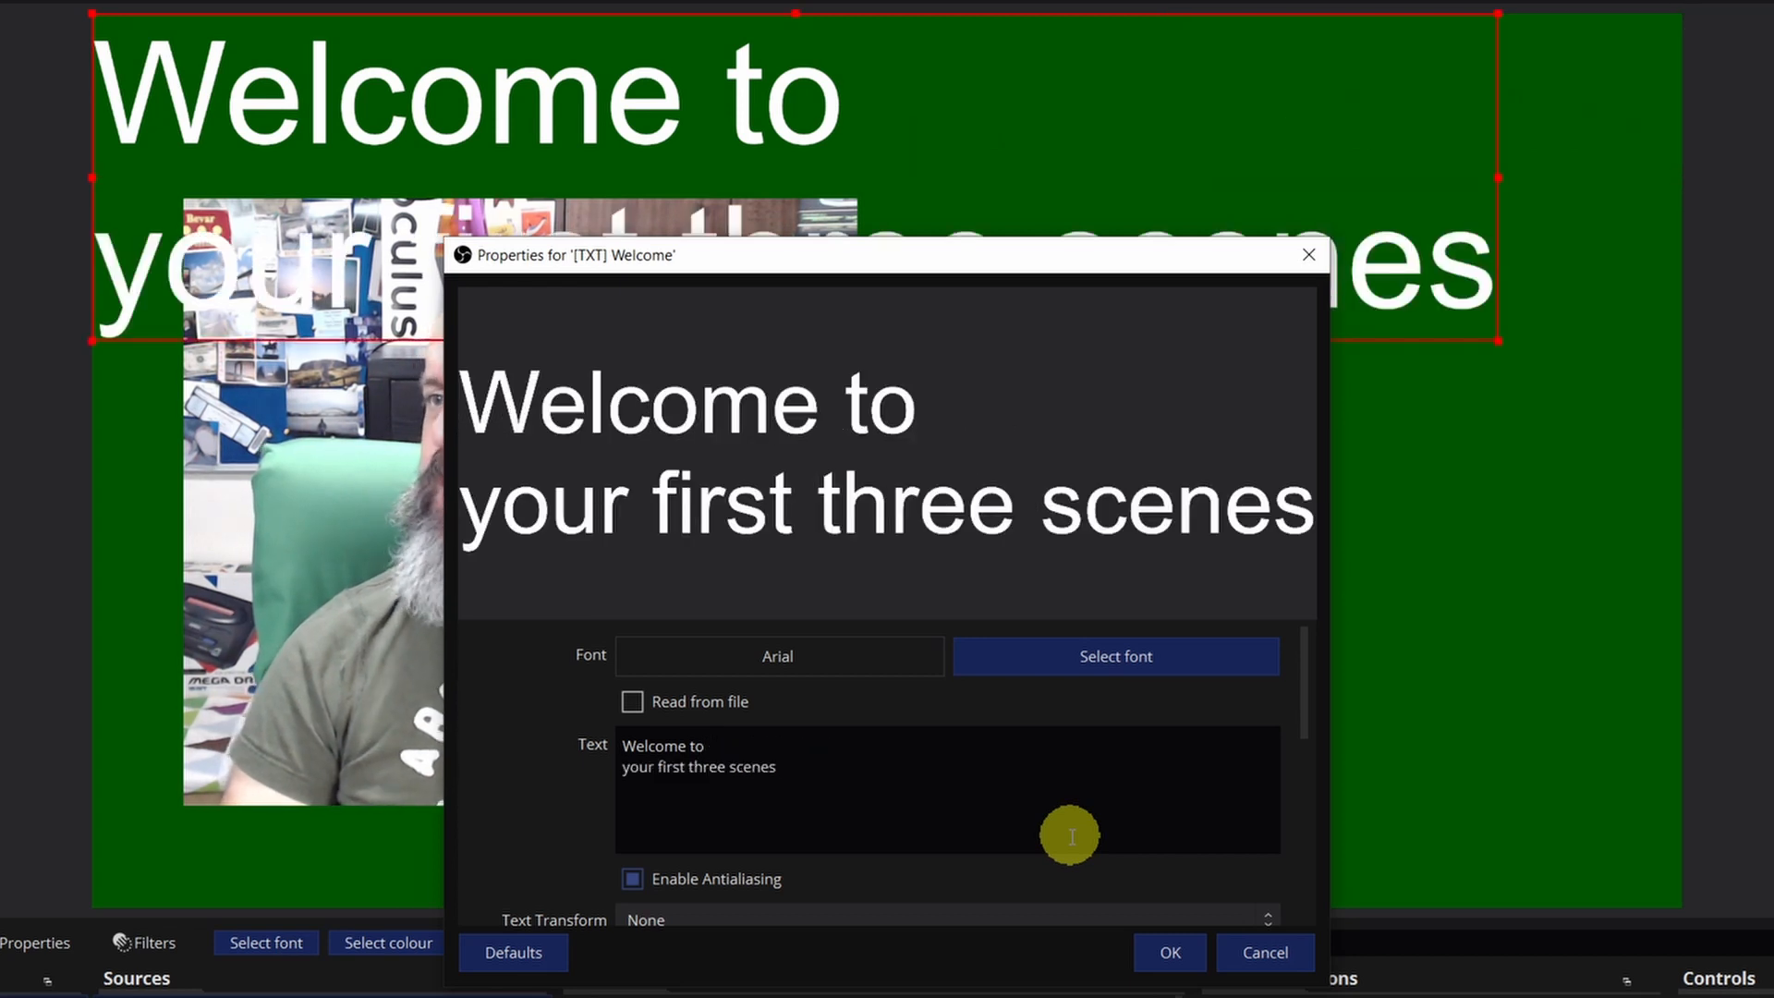
Add a line break before "three scenes" in the welcome text and set its font to underlined Bahnschrift, size 72.
left_click(683, 766)
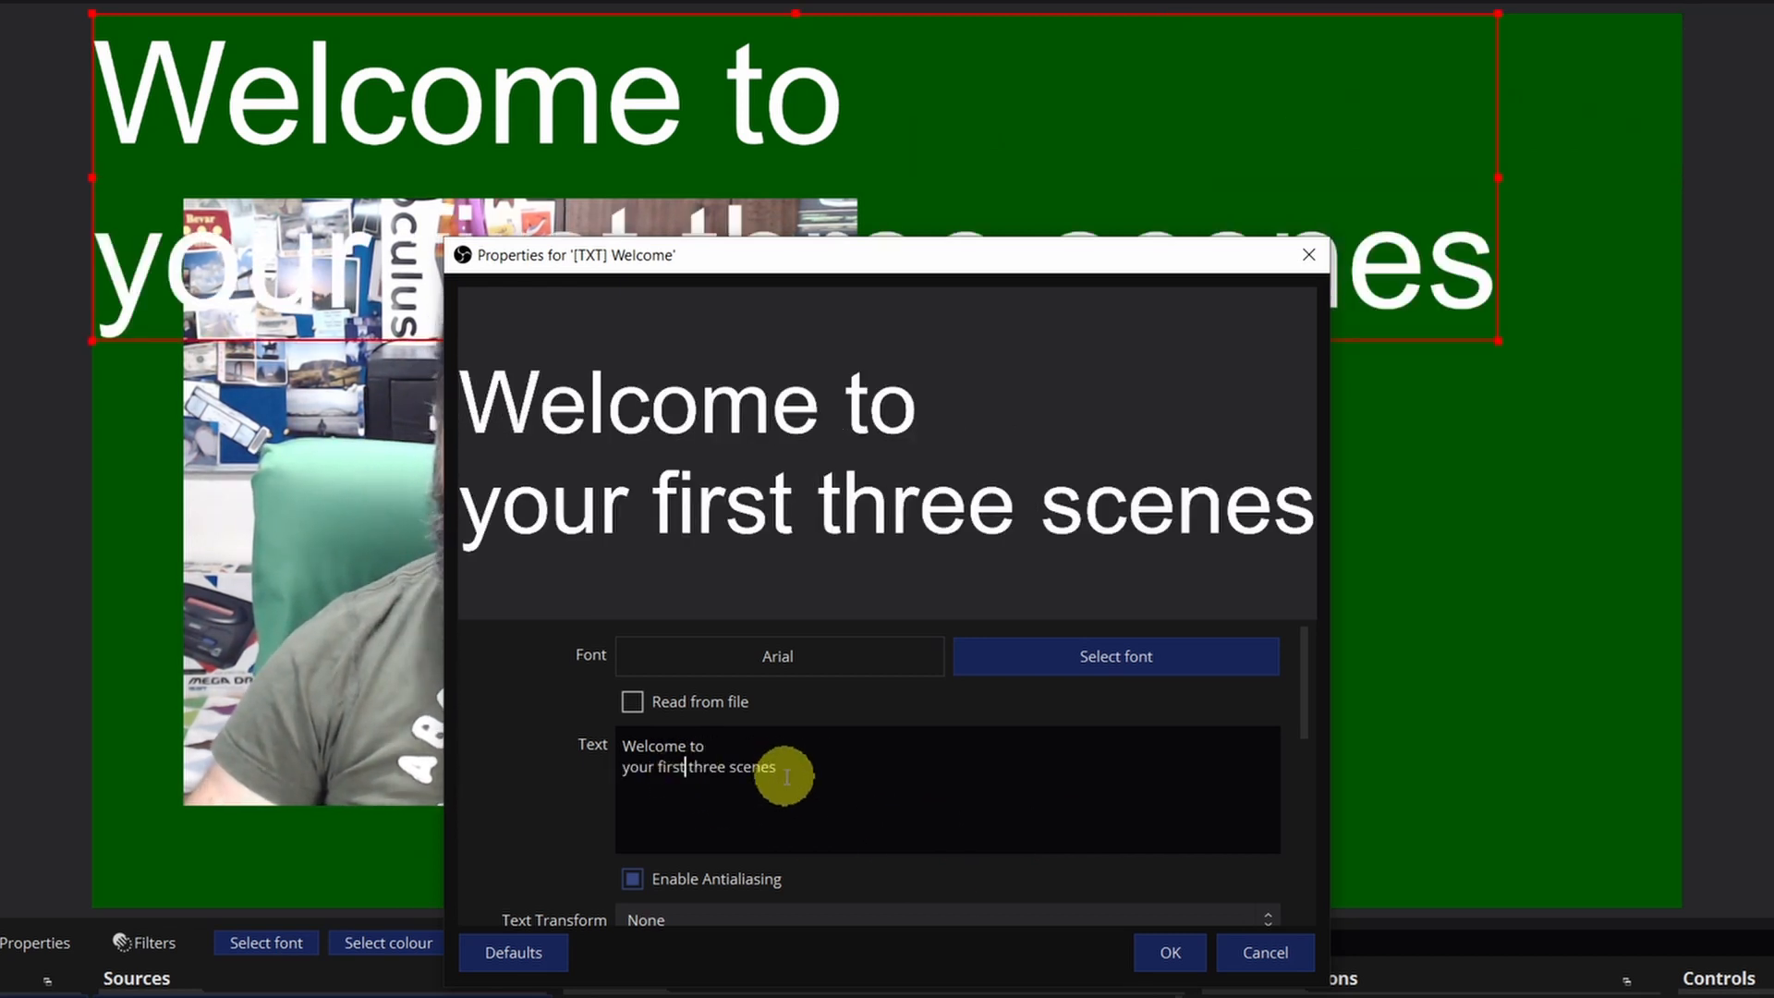
key("Return")
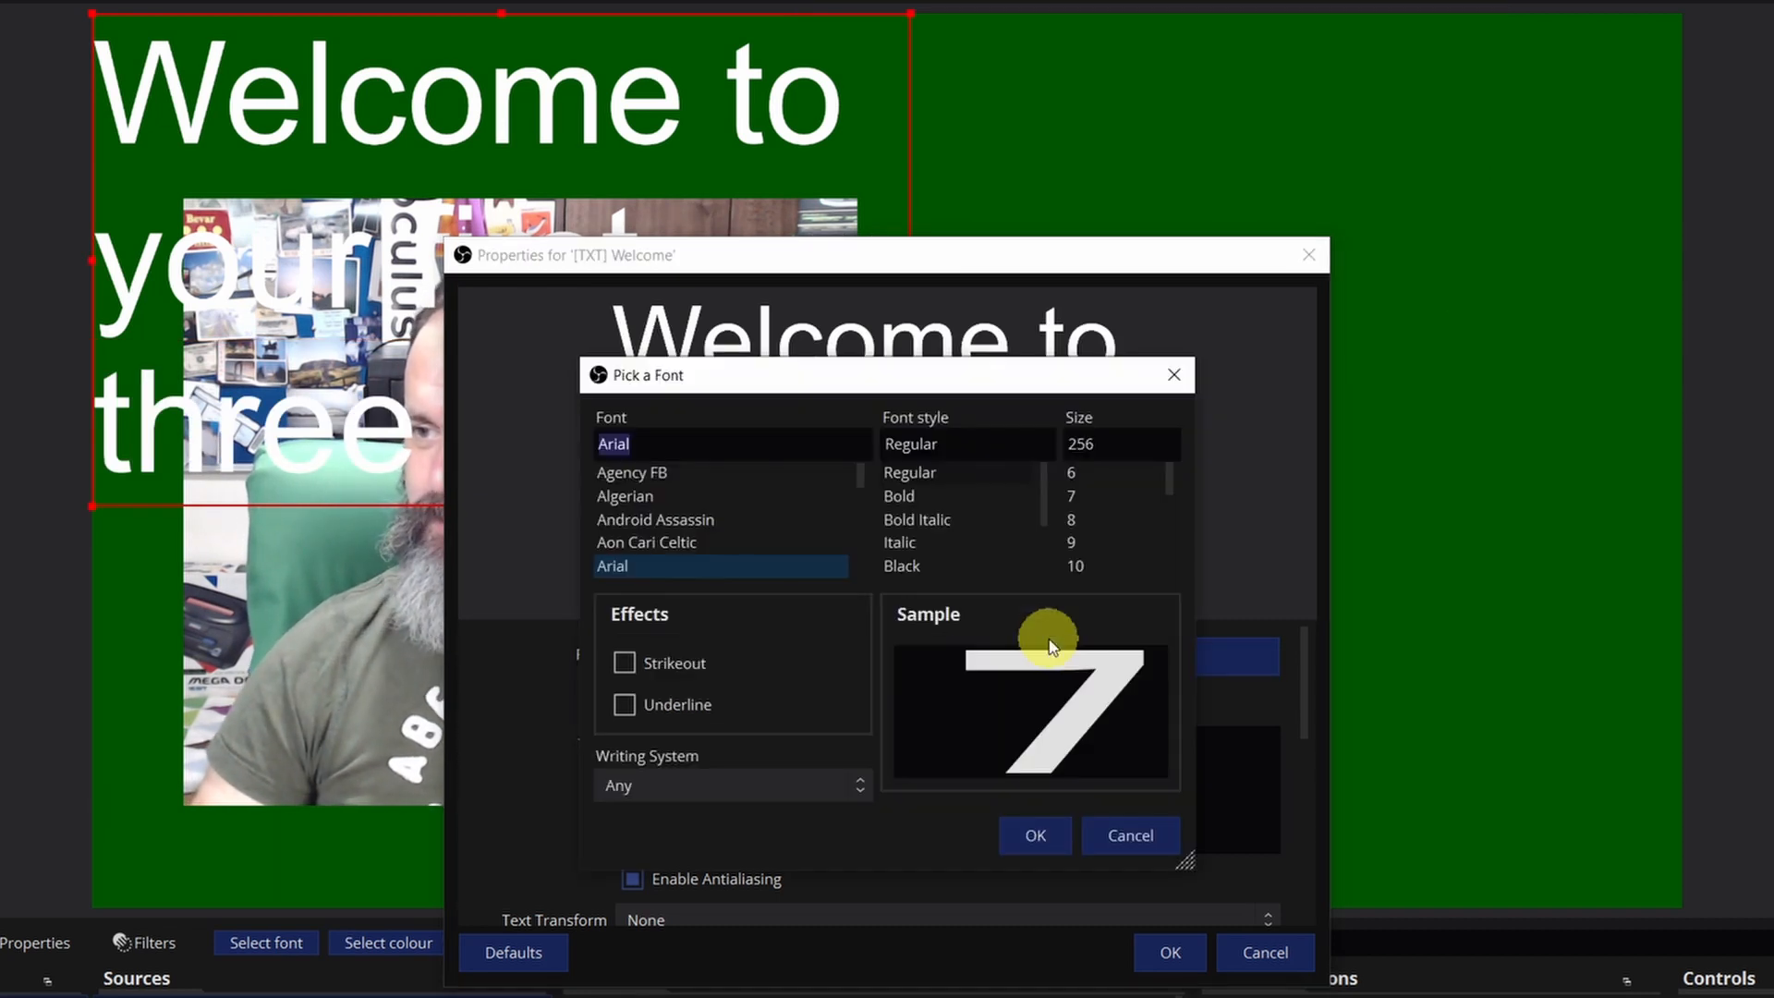
left_click(1046, 640)
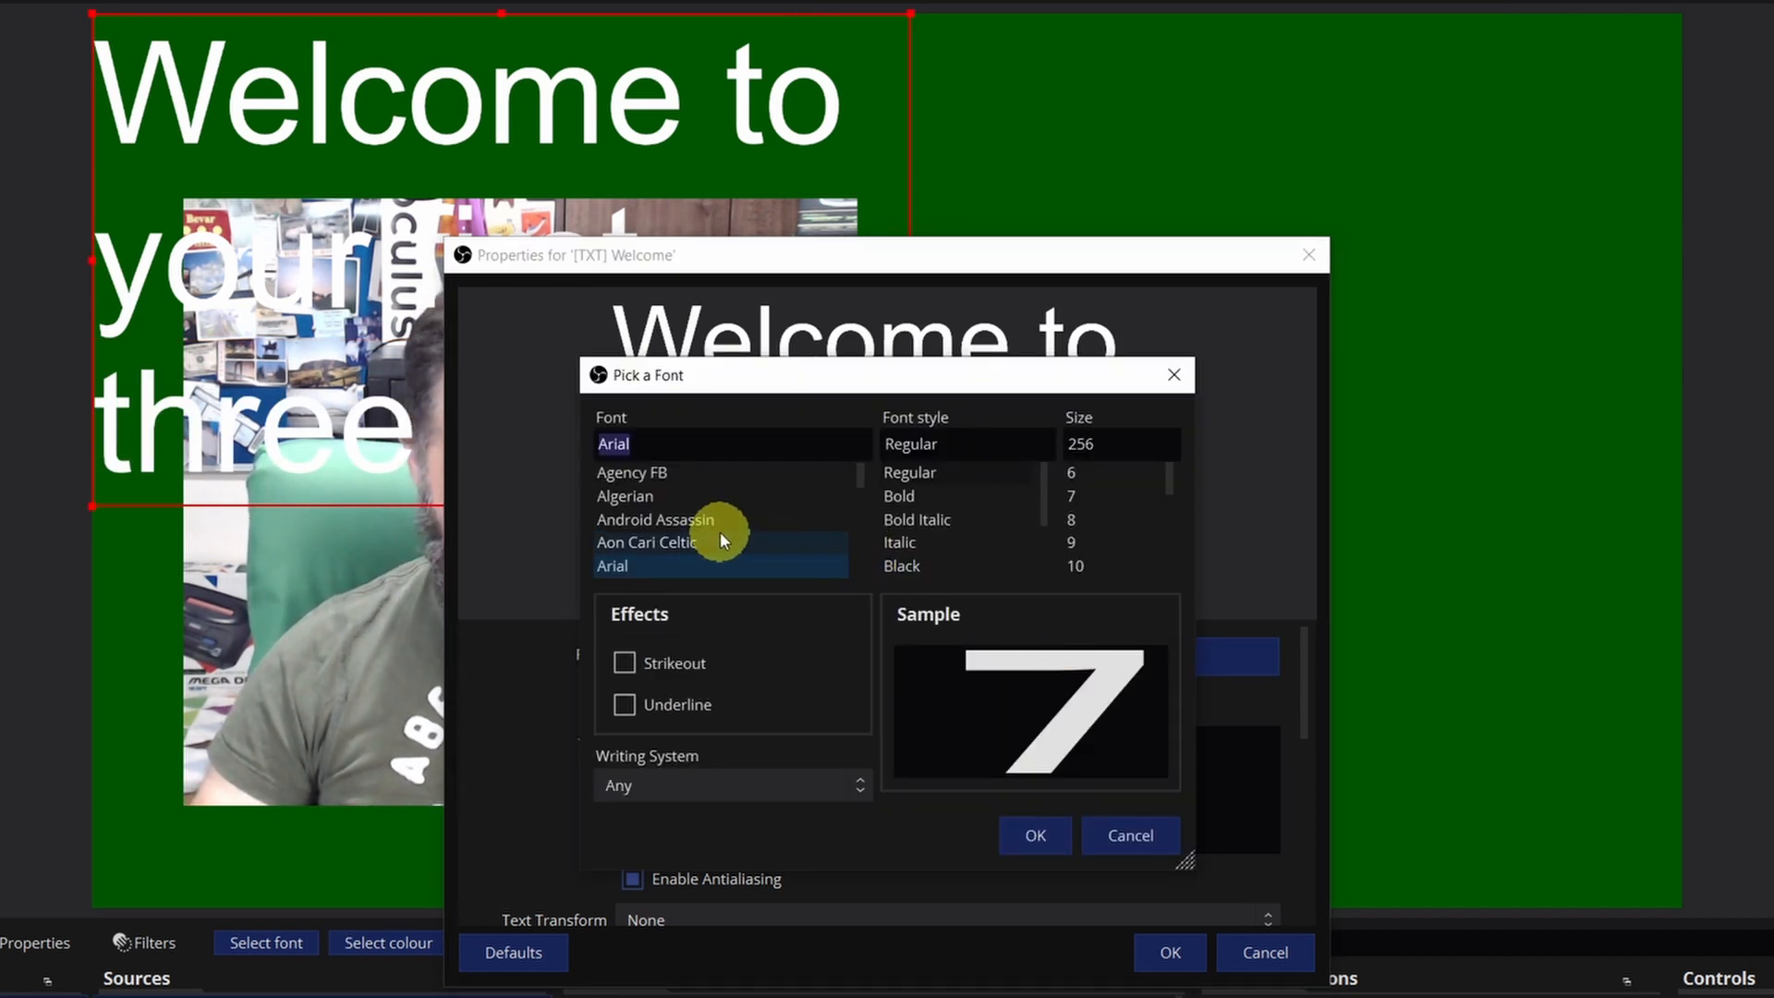
key("b")
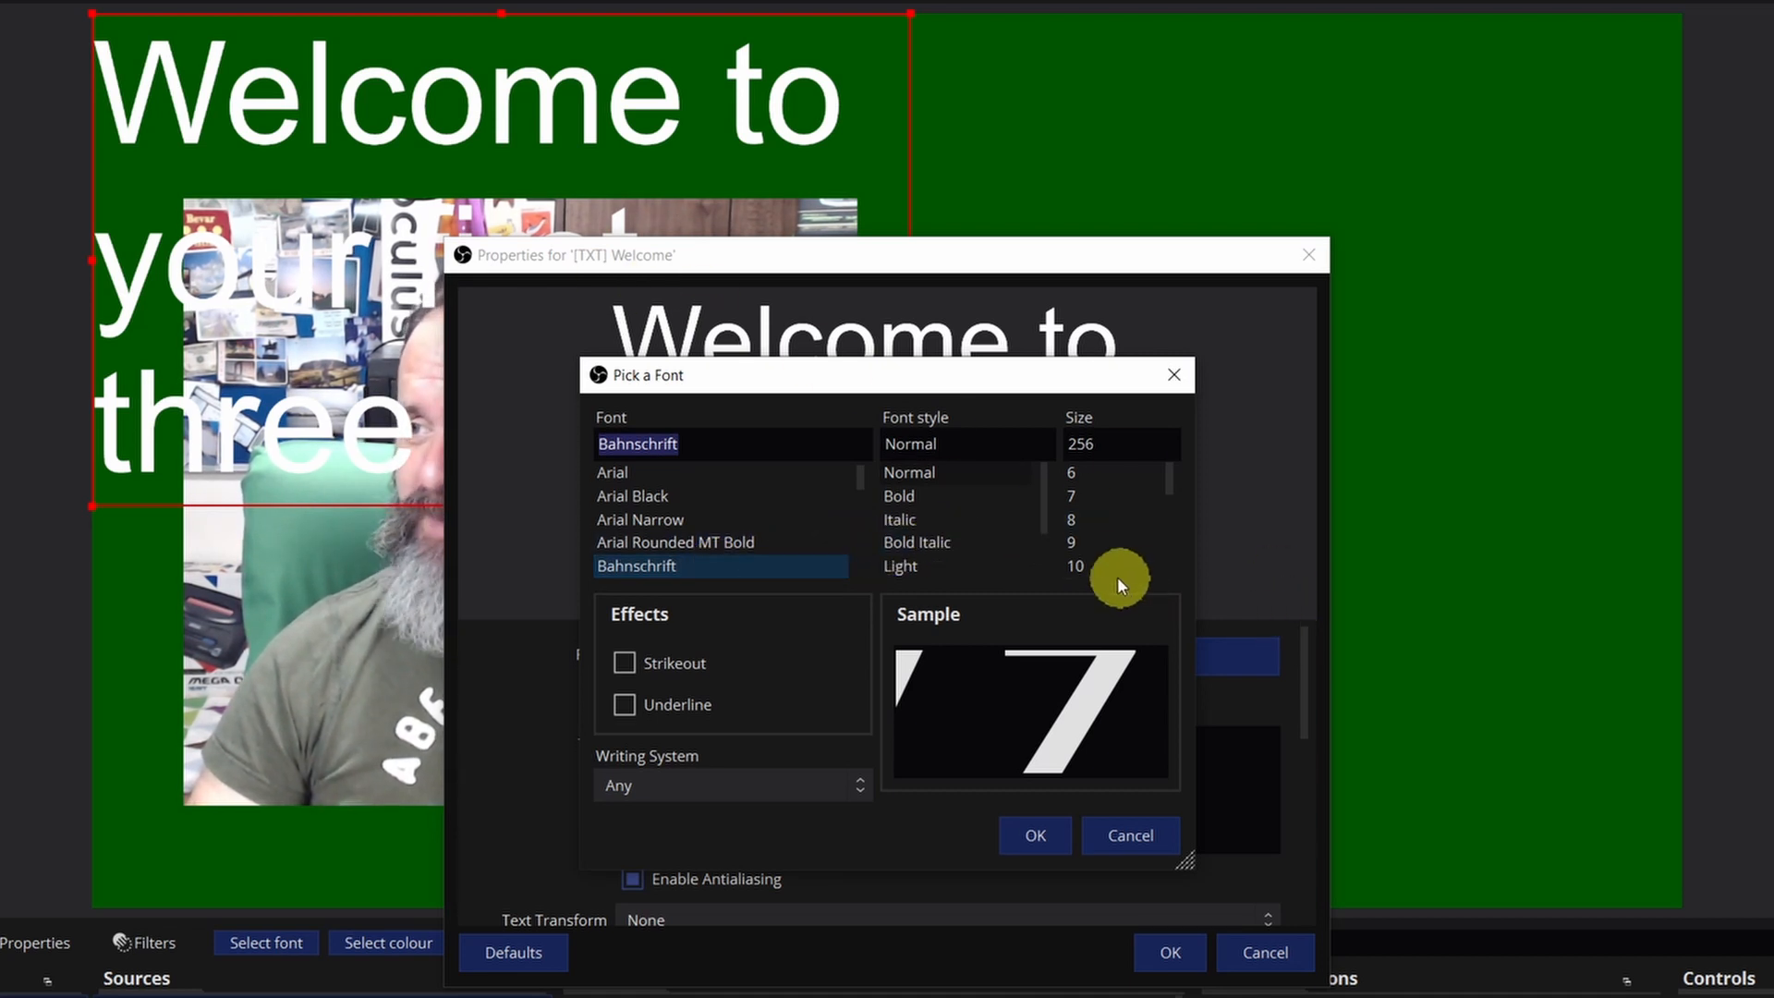
left_click(1177, 475)
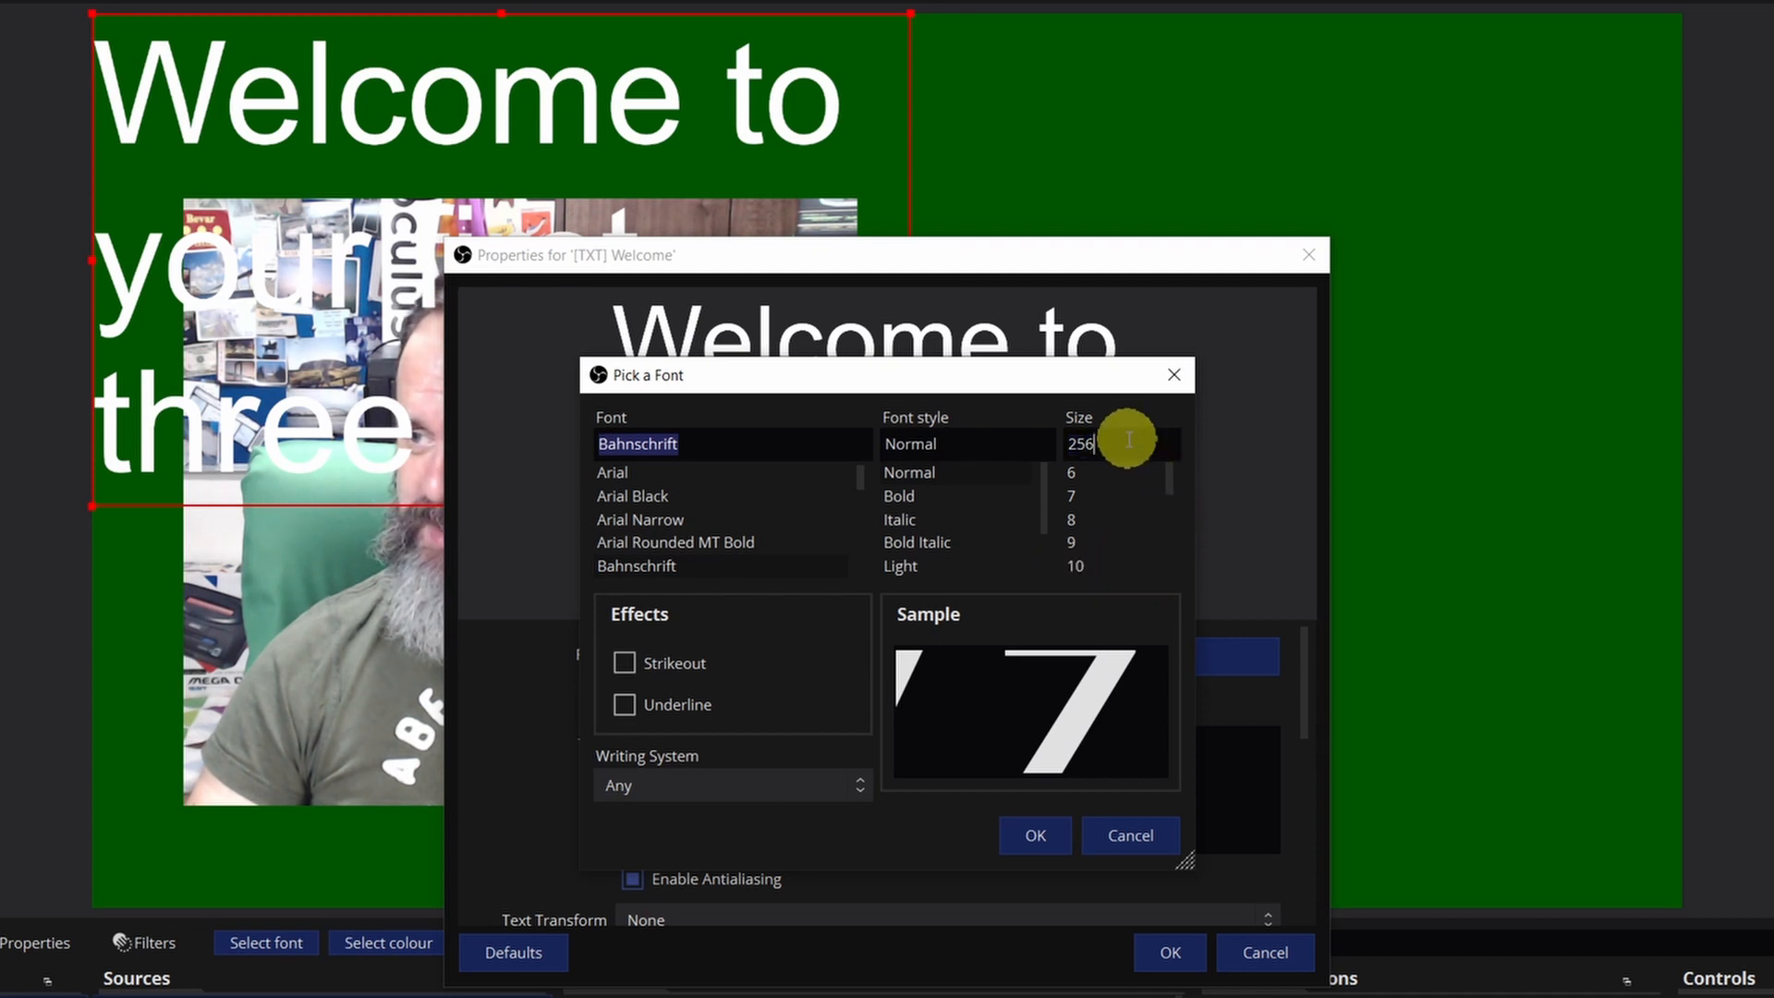
left_click_drag(1174, 479, 1172, 566)
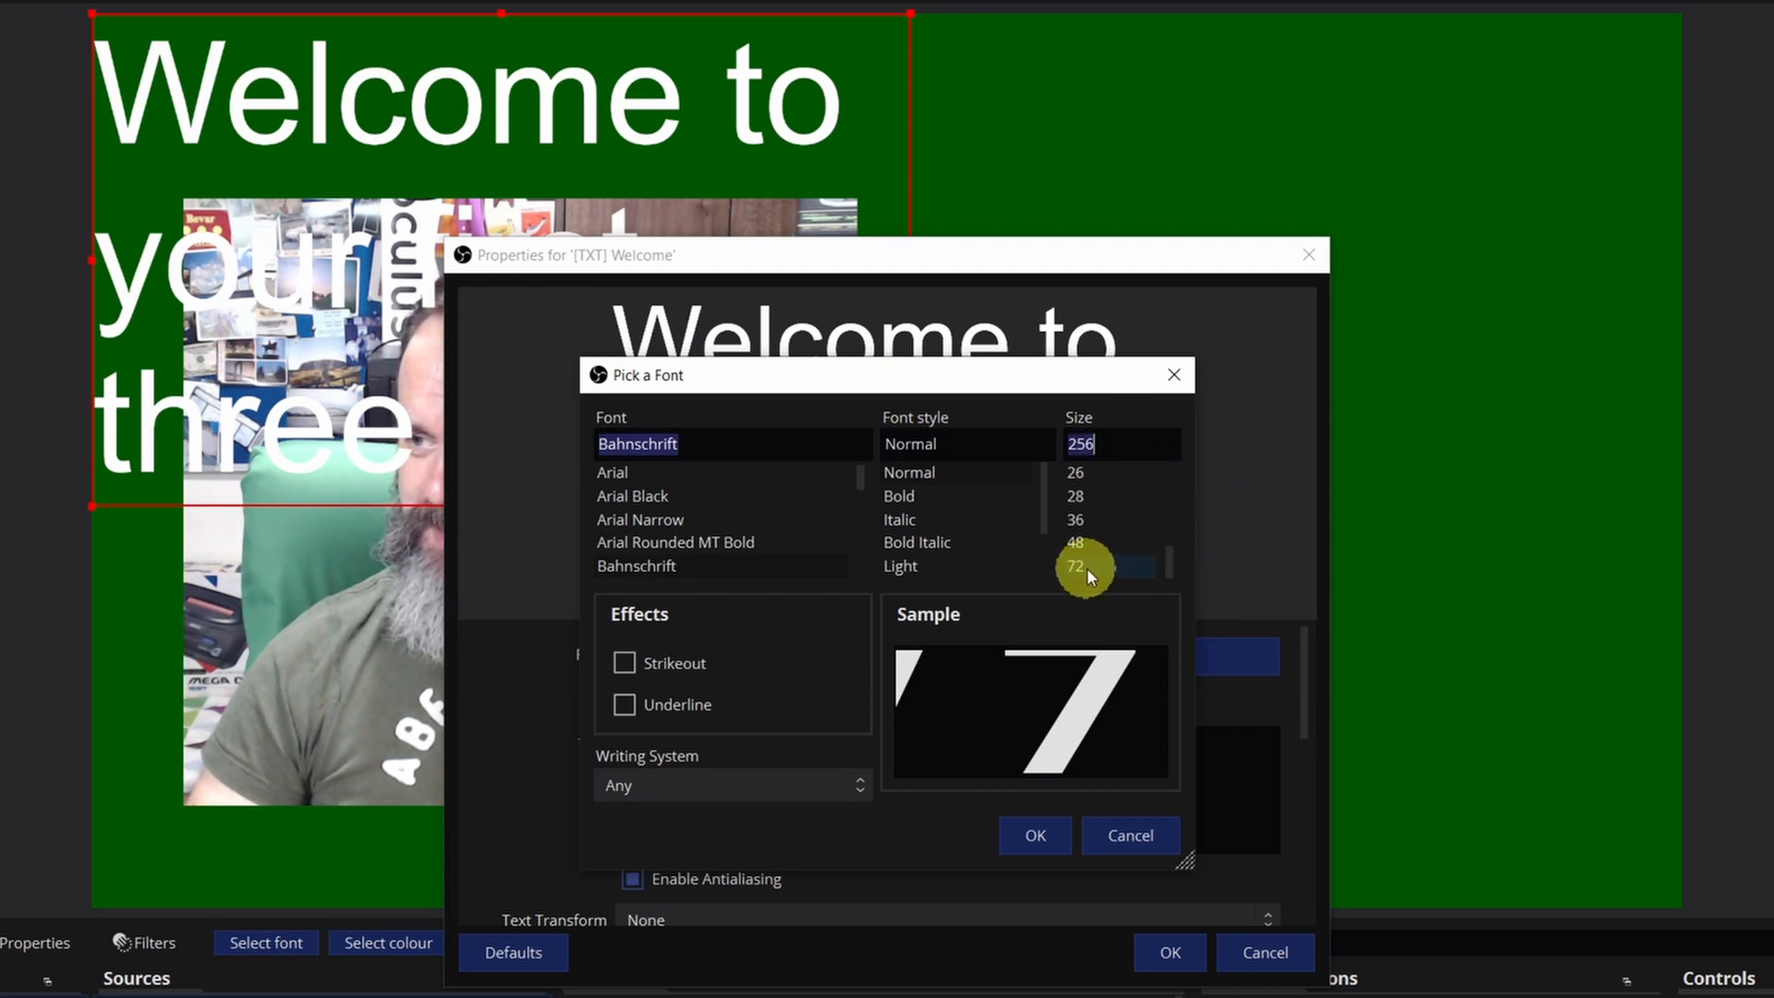
left_click(1087, 568)
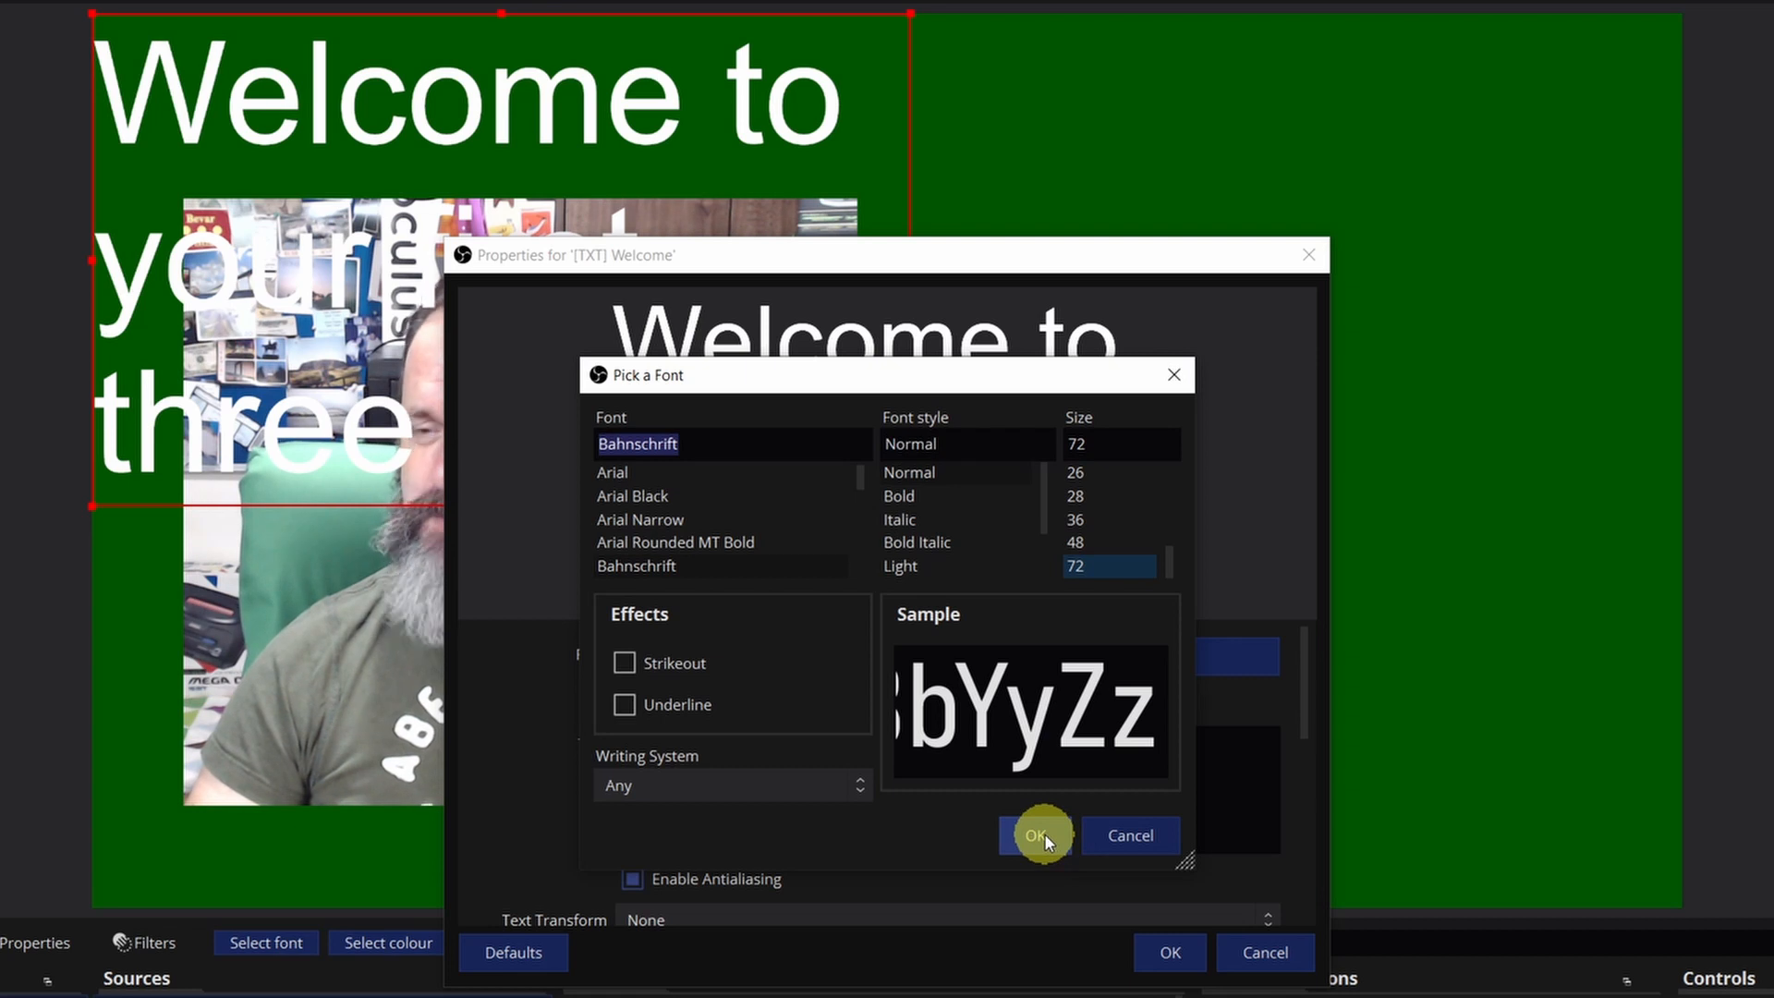
left_click(625, 704)
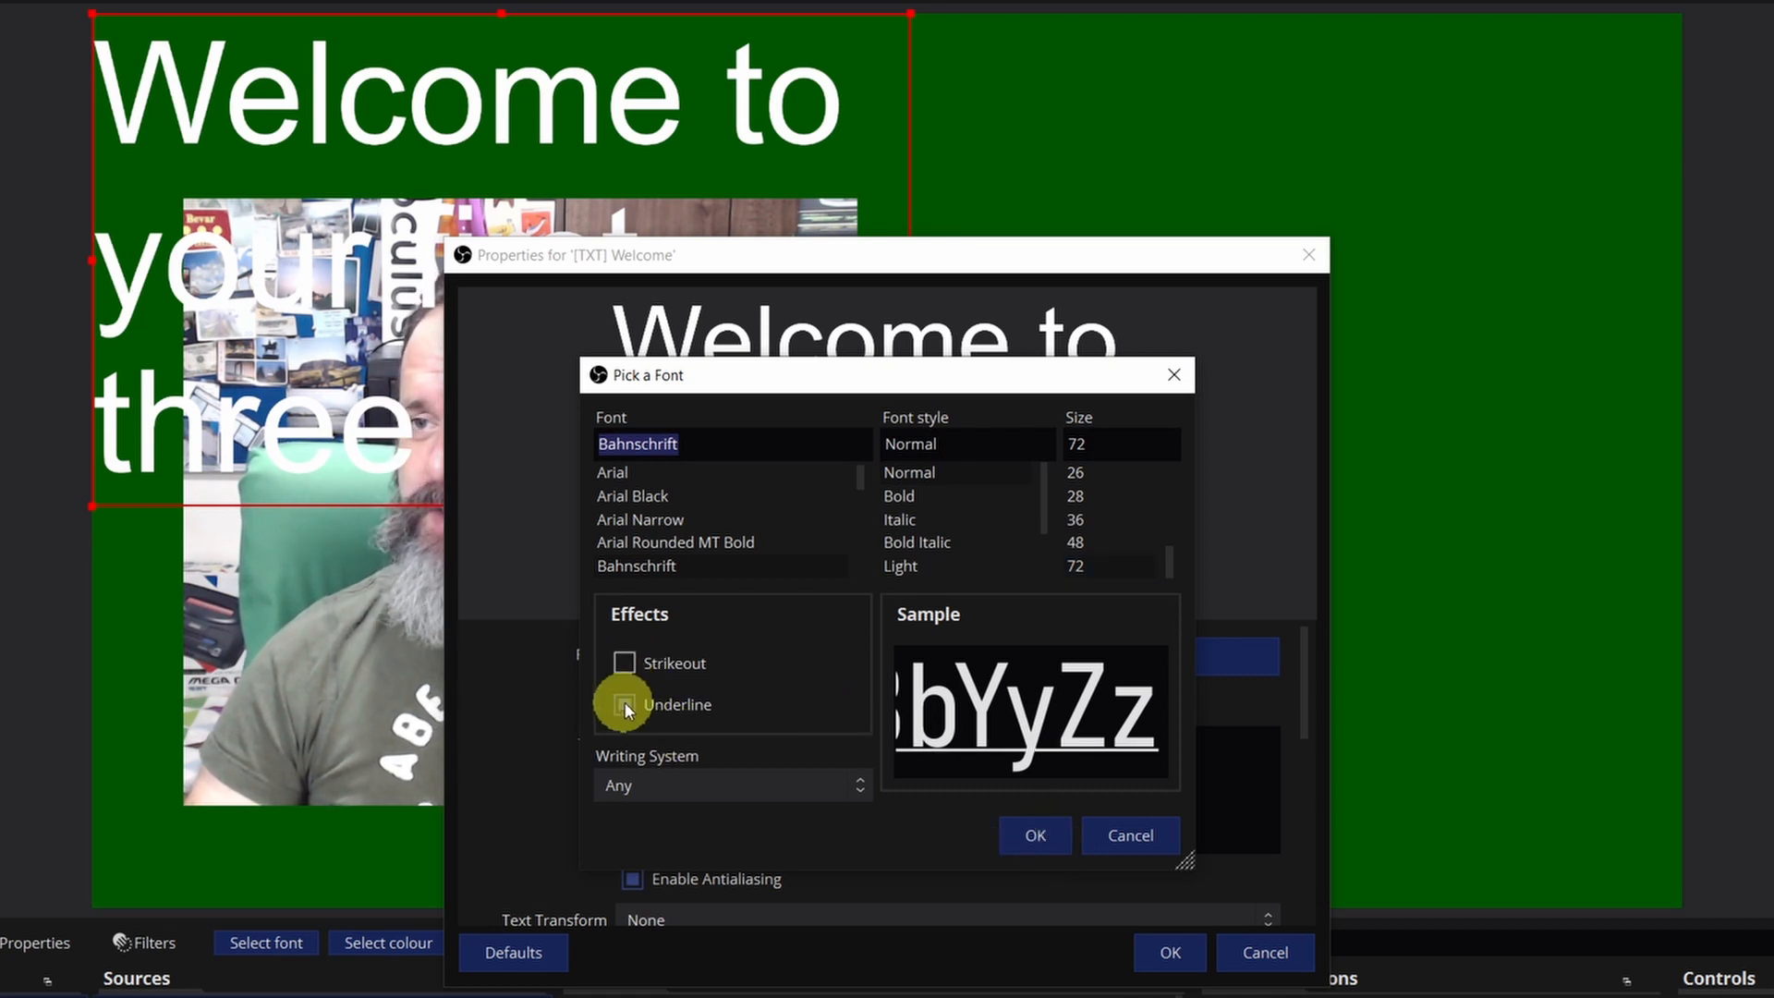
left_click(1052, 836)
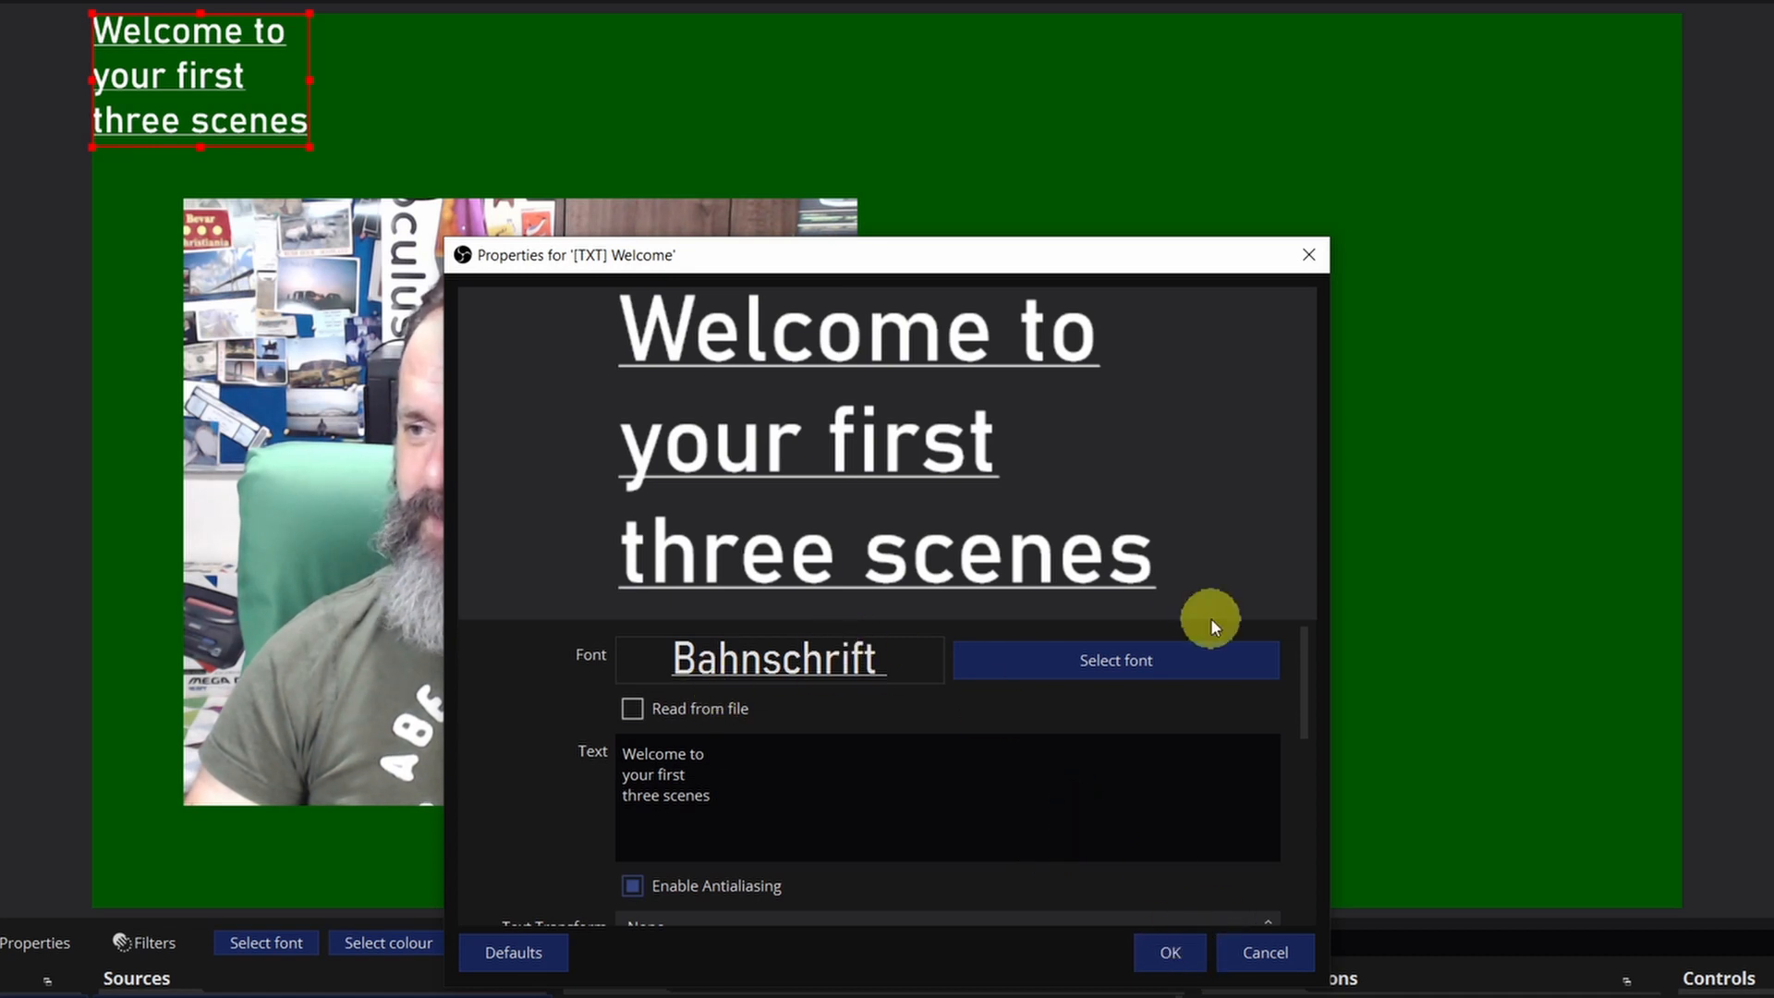
Remove the underline effect from the welcome text's font.
left_click(1205, 652)
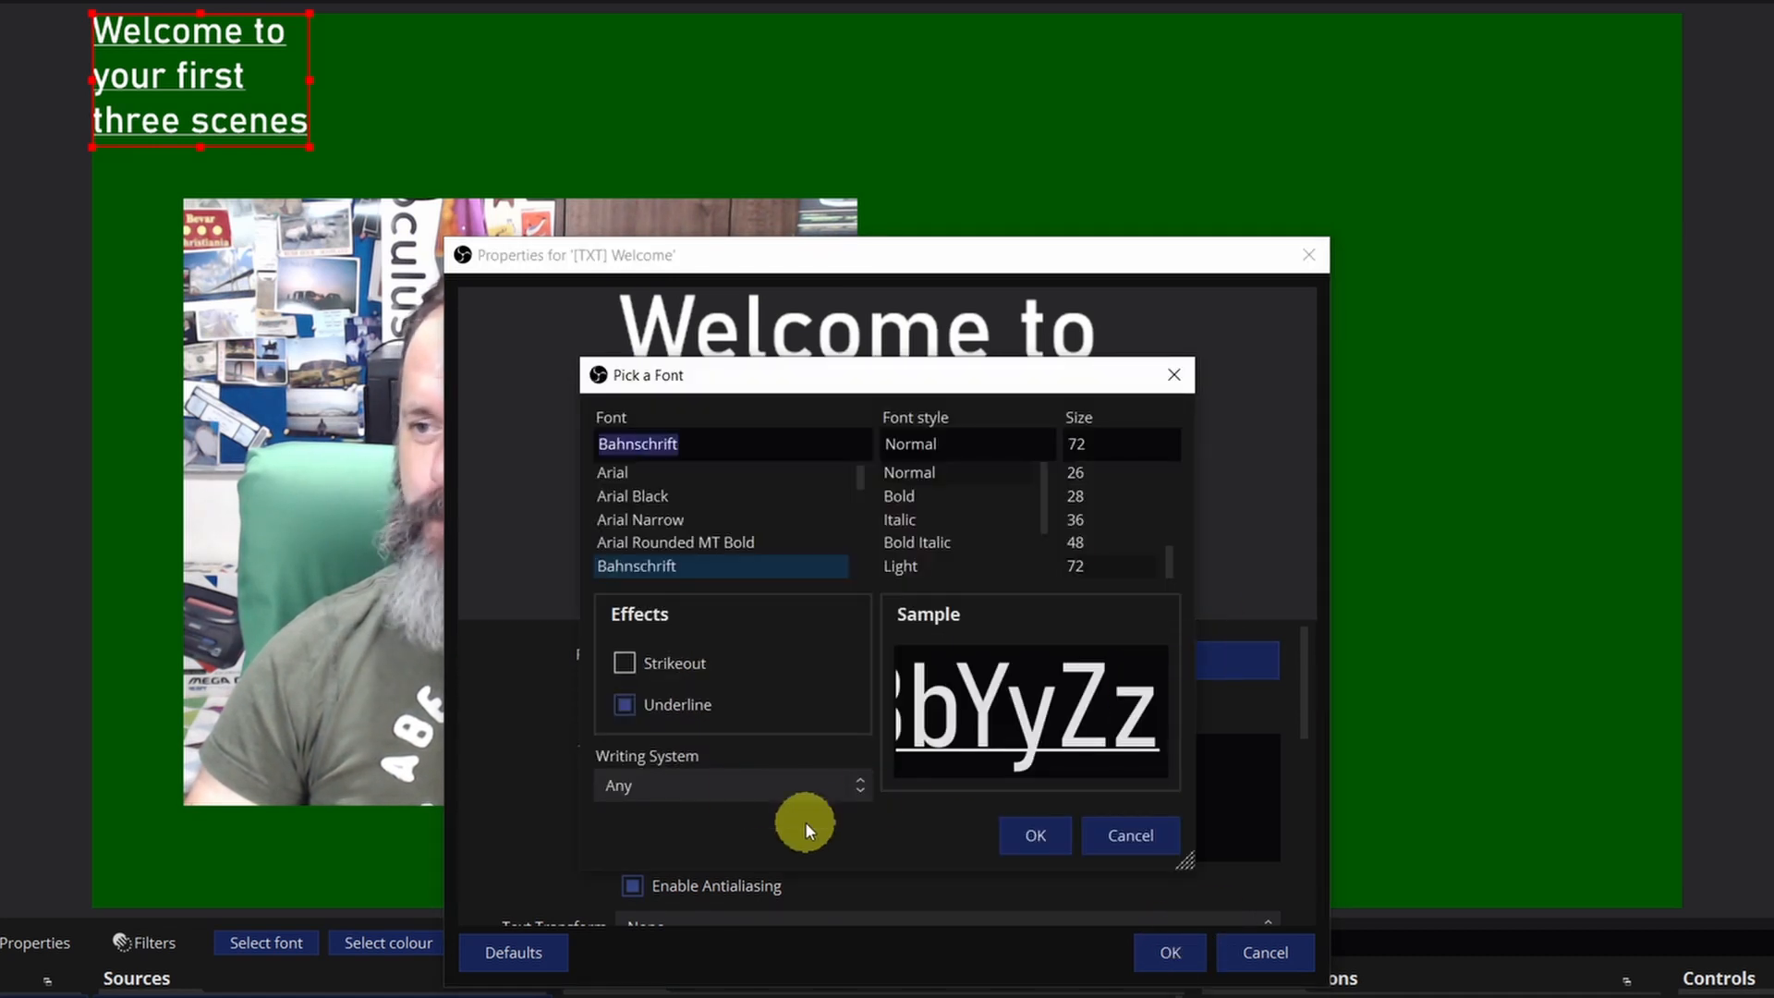
left_click(624, 704)
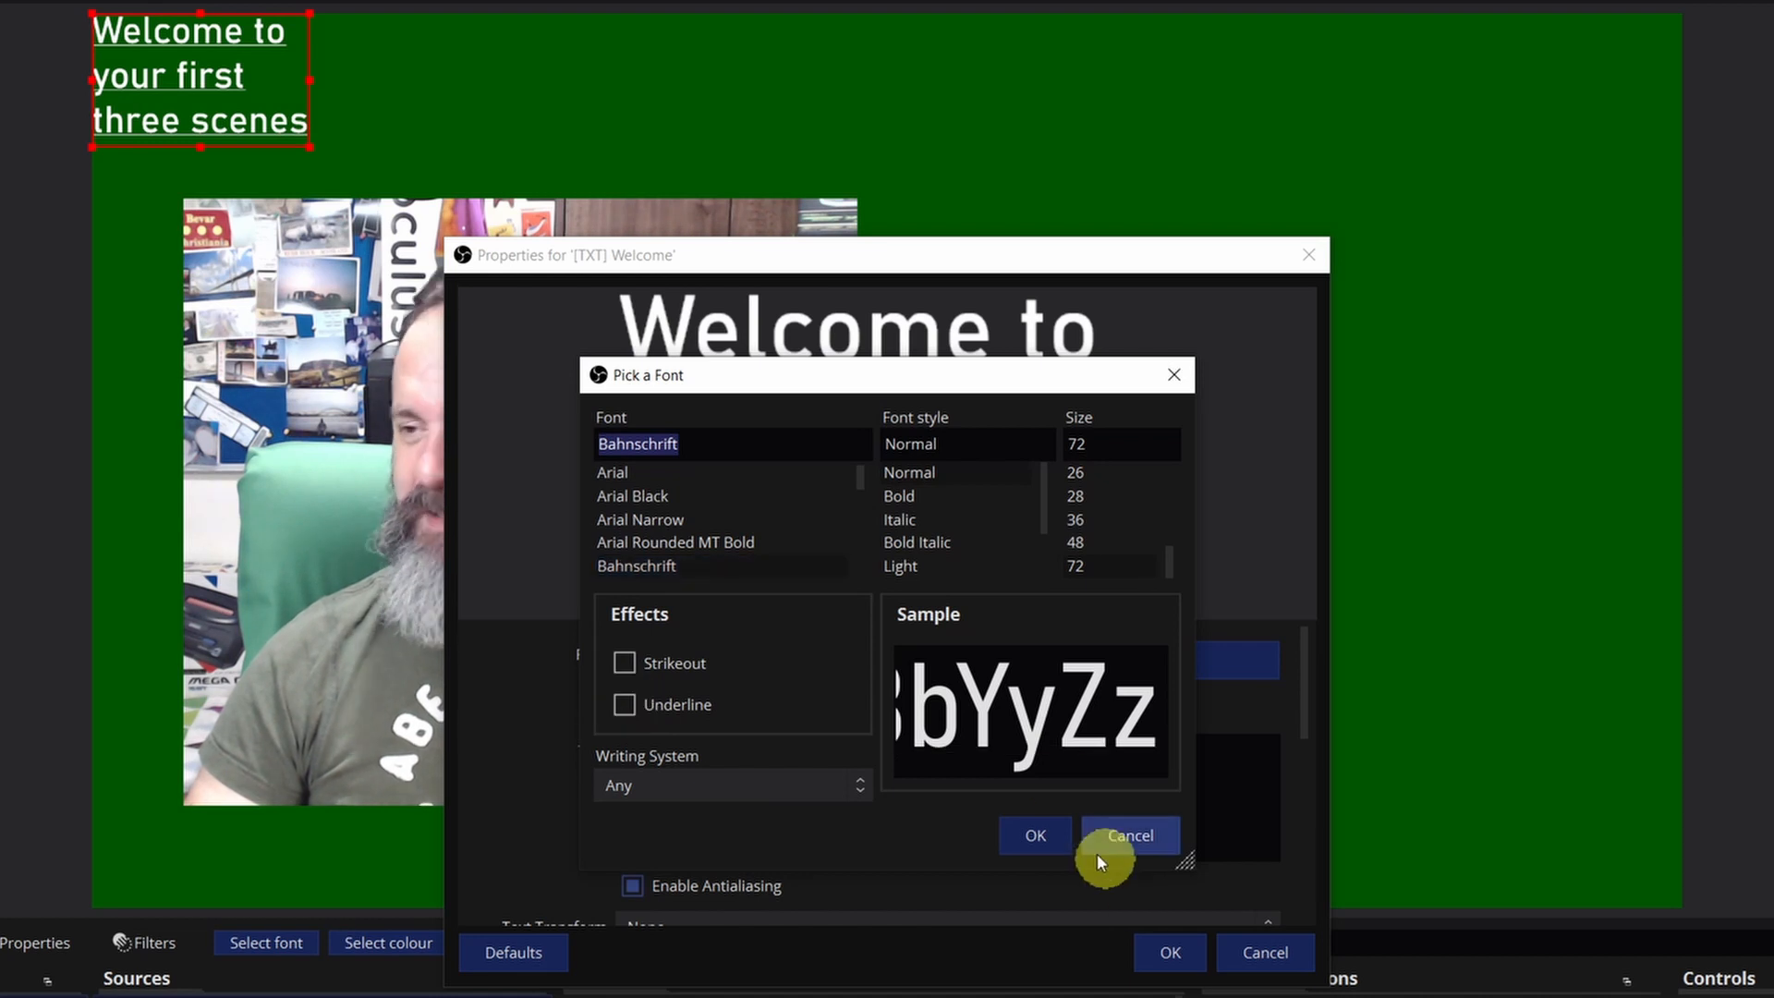
left_click(1052, 834)
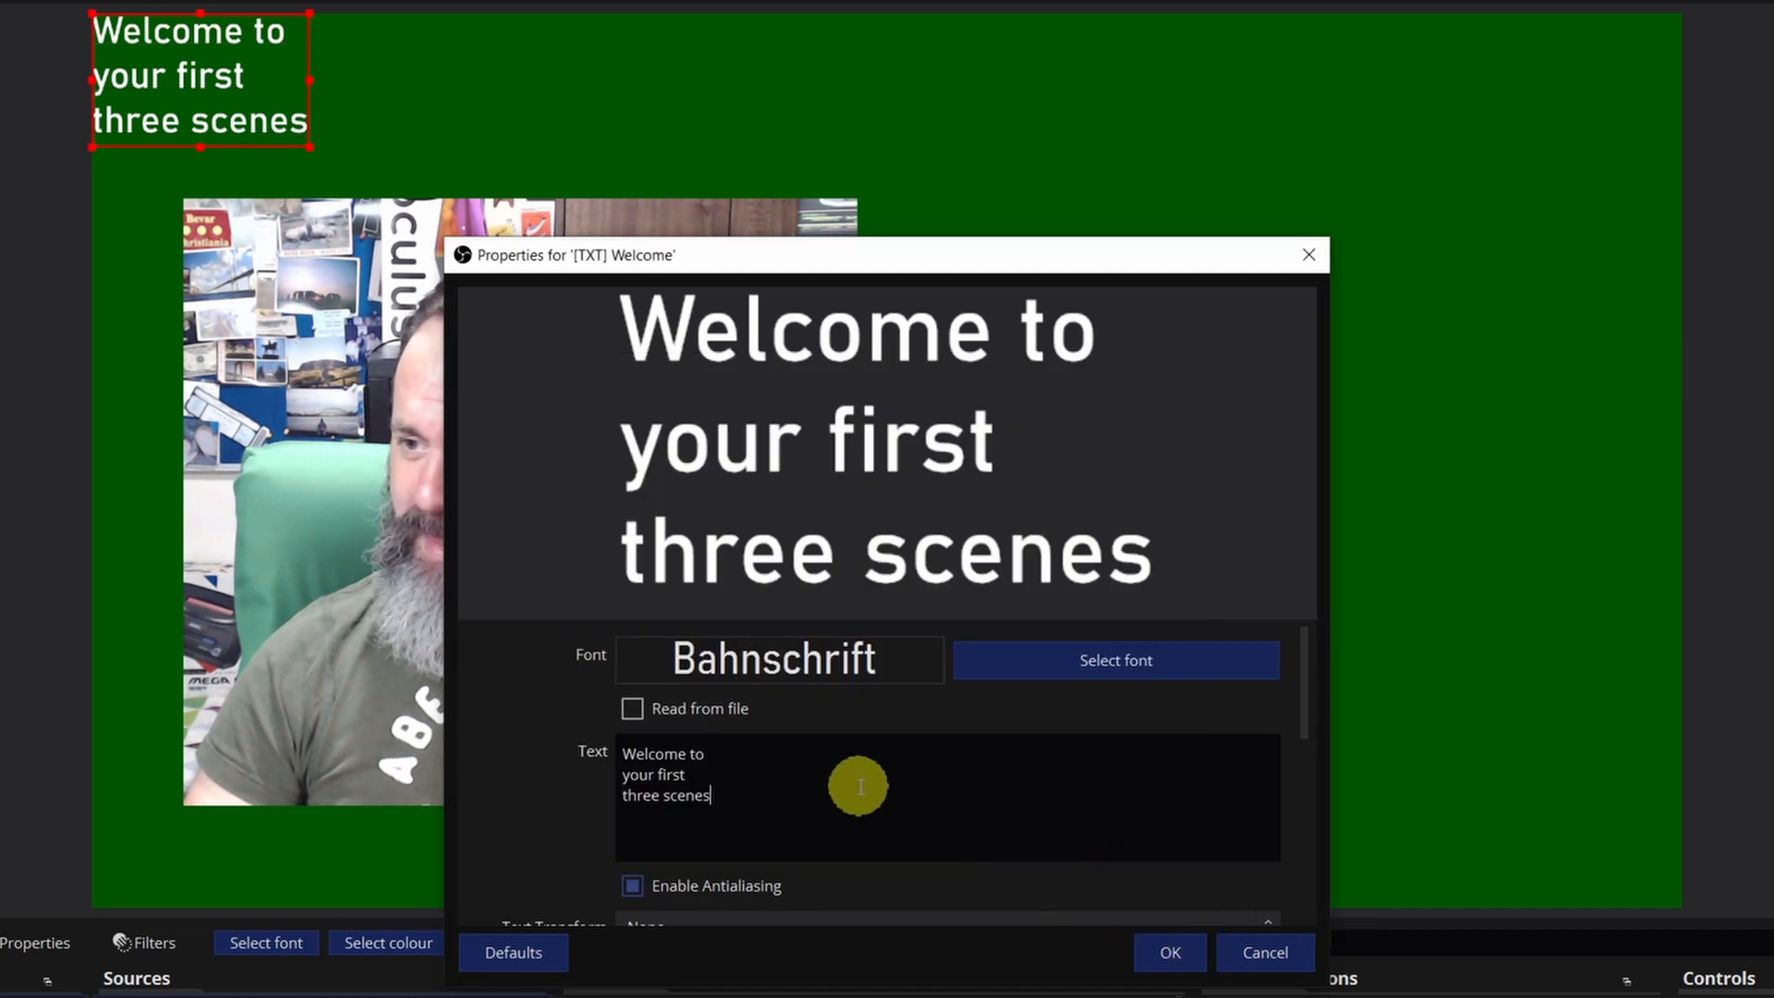
Set the welcome text's horizontal alignment to Centre and accept the source's properties.
scroll(855, 780, "down", 2)
scroll(857, 786, "down", 2)
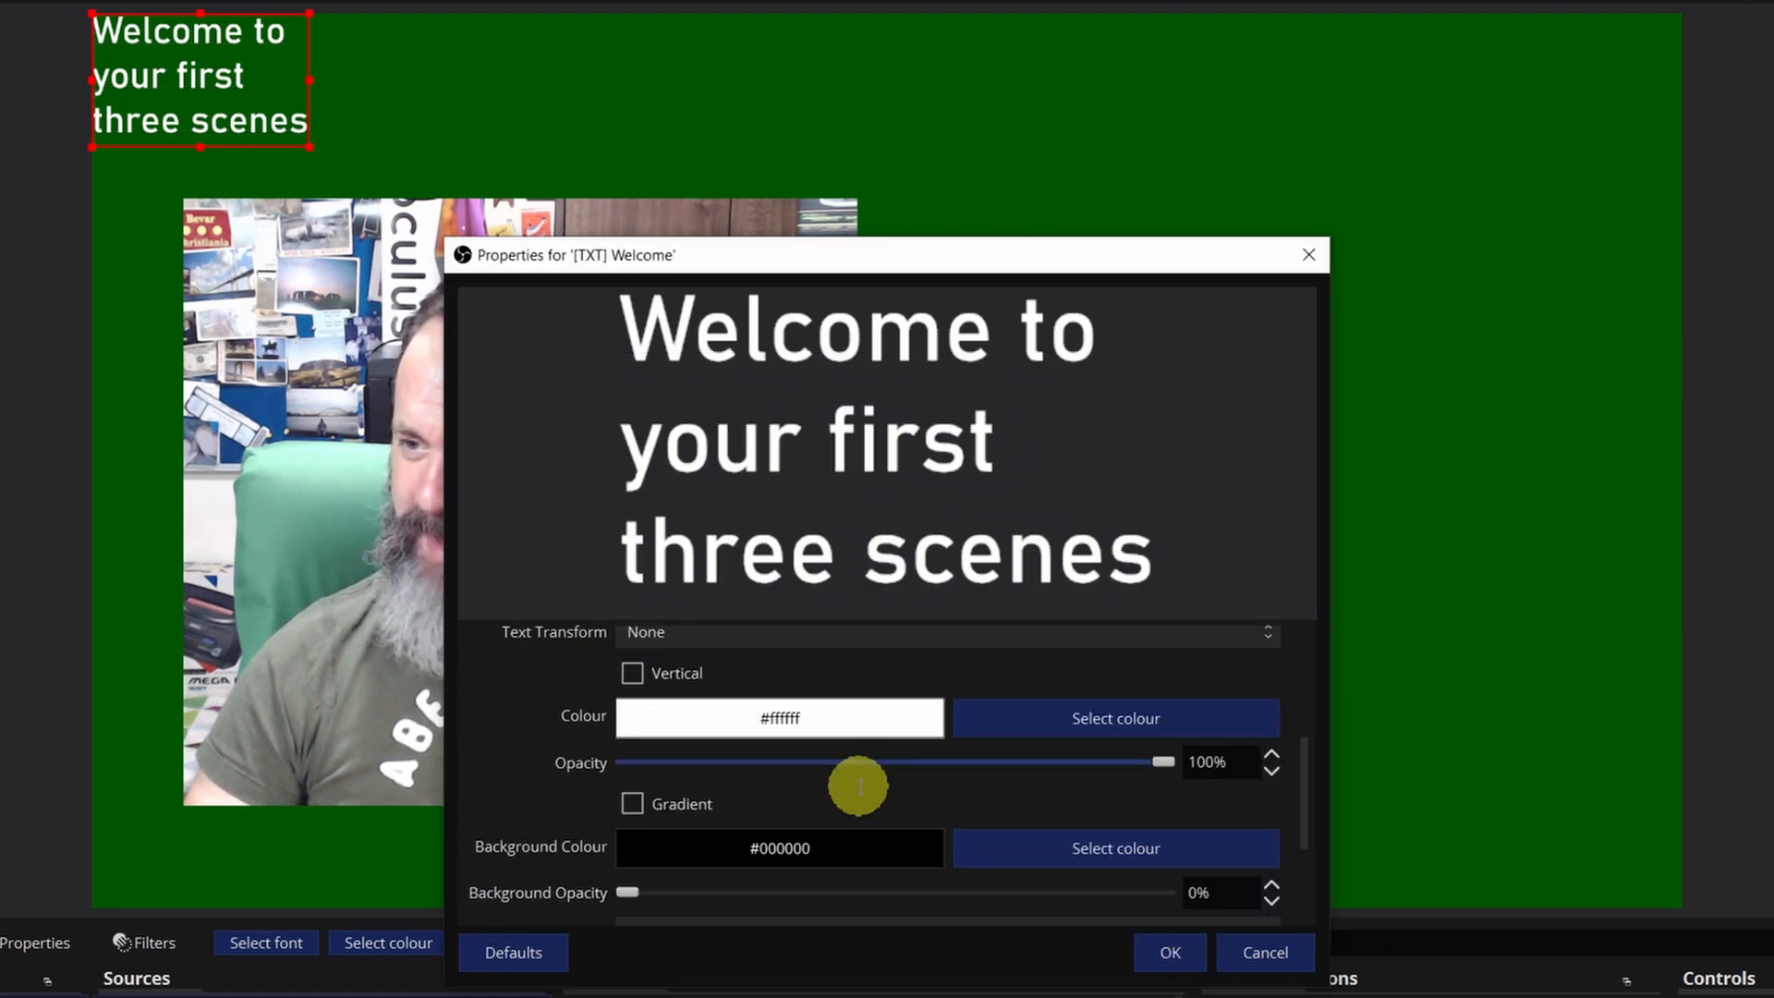
scroll(858, 786, "down", 3)
scroll(857, 787, "up", 1)
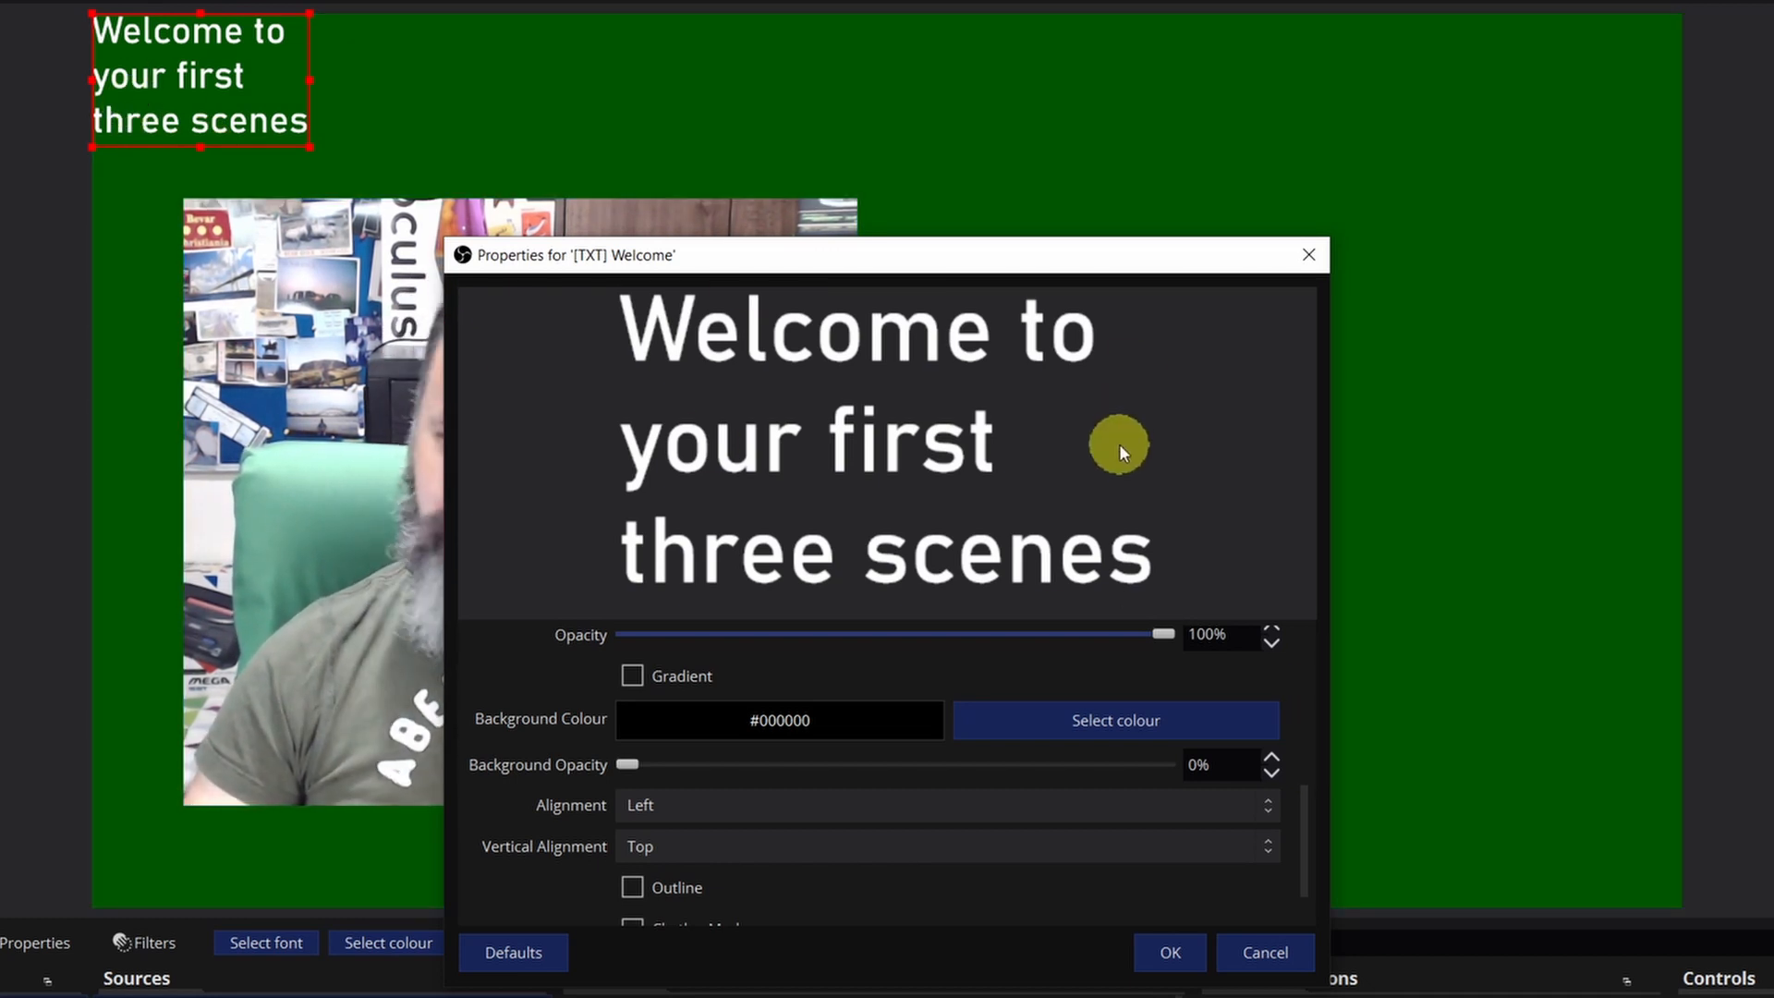
left_click(789, 811)
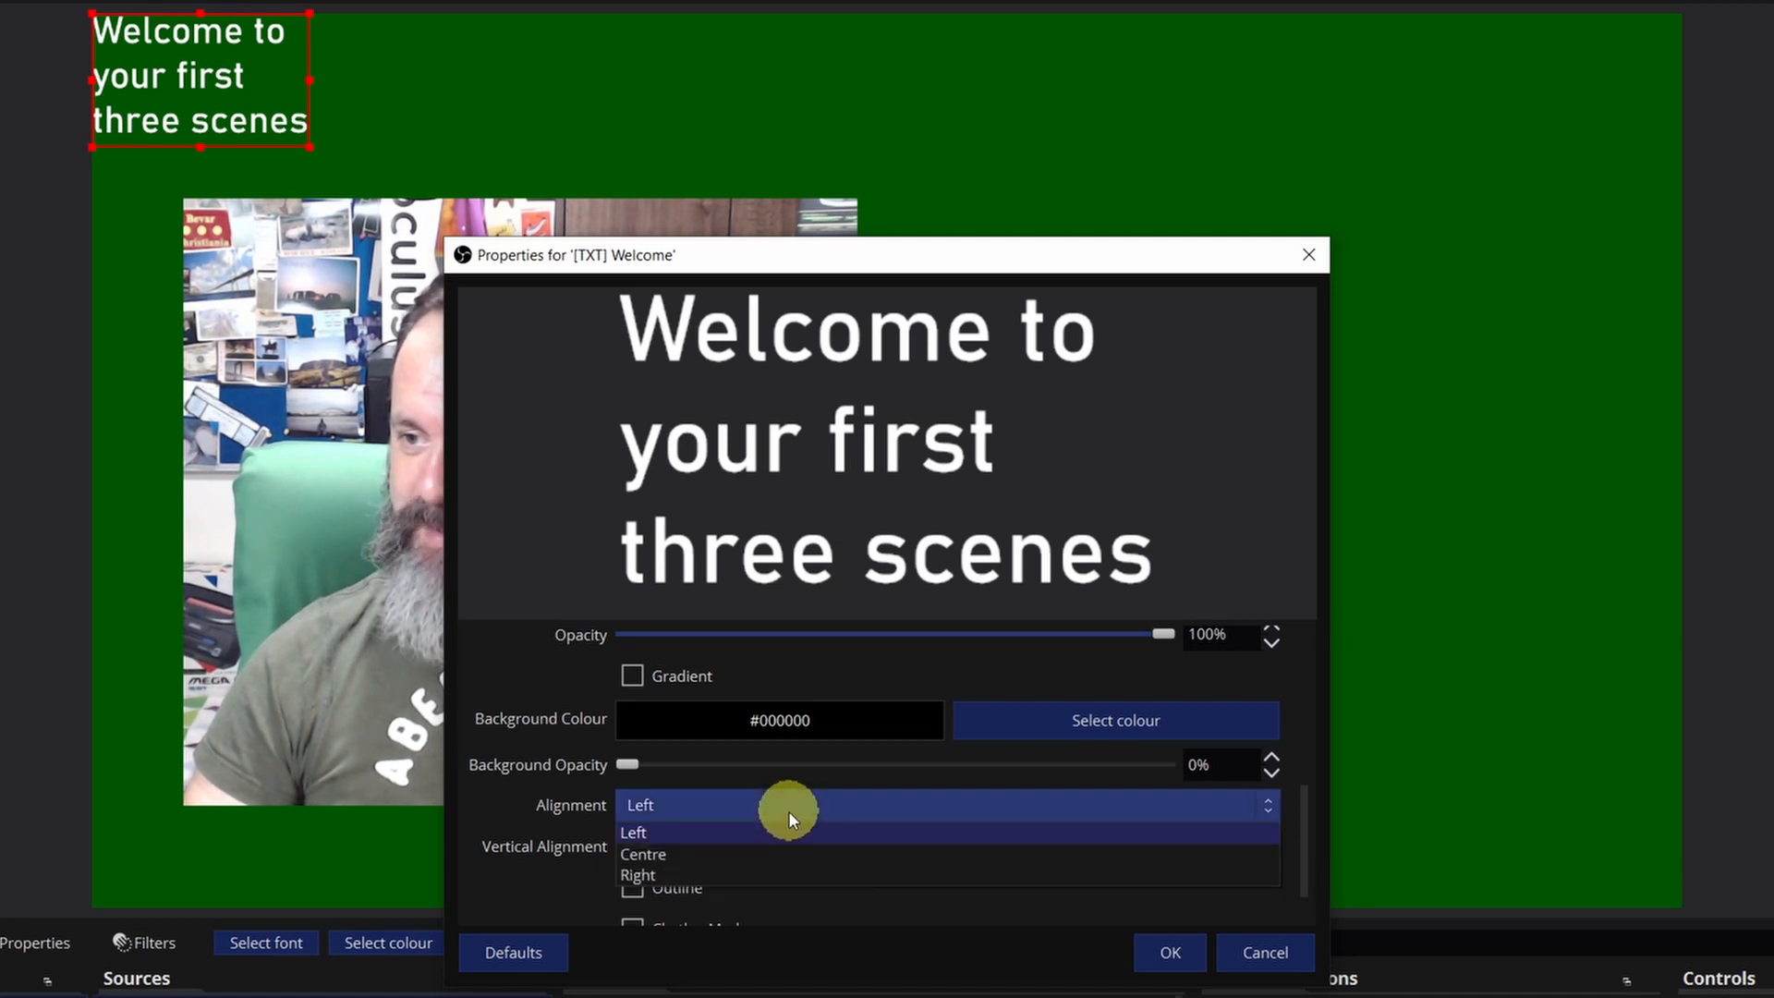
left_click(746, 854)
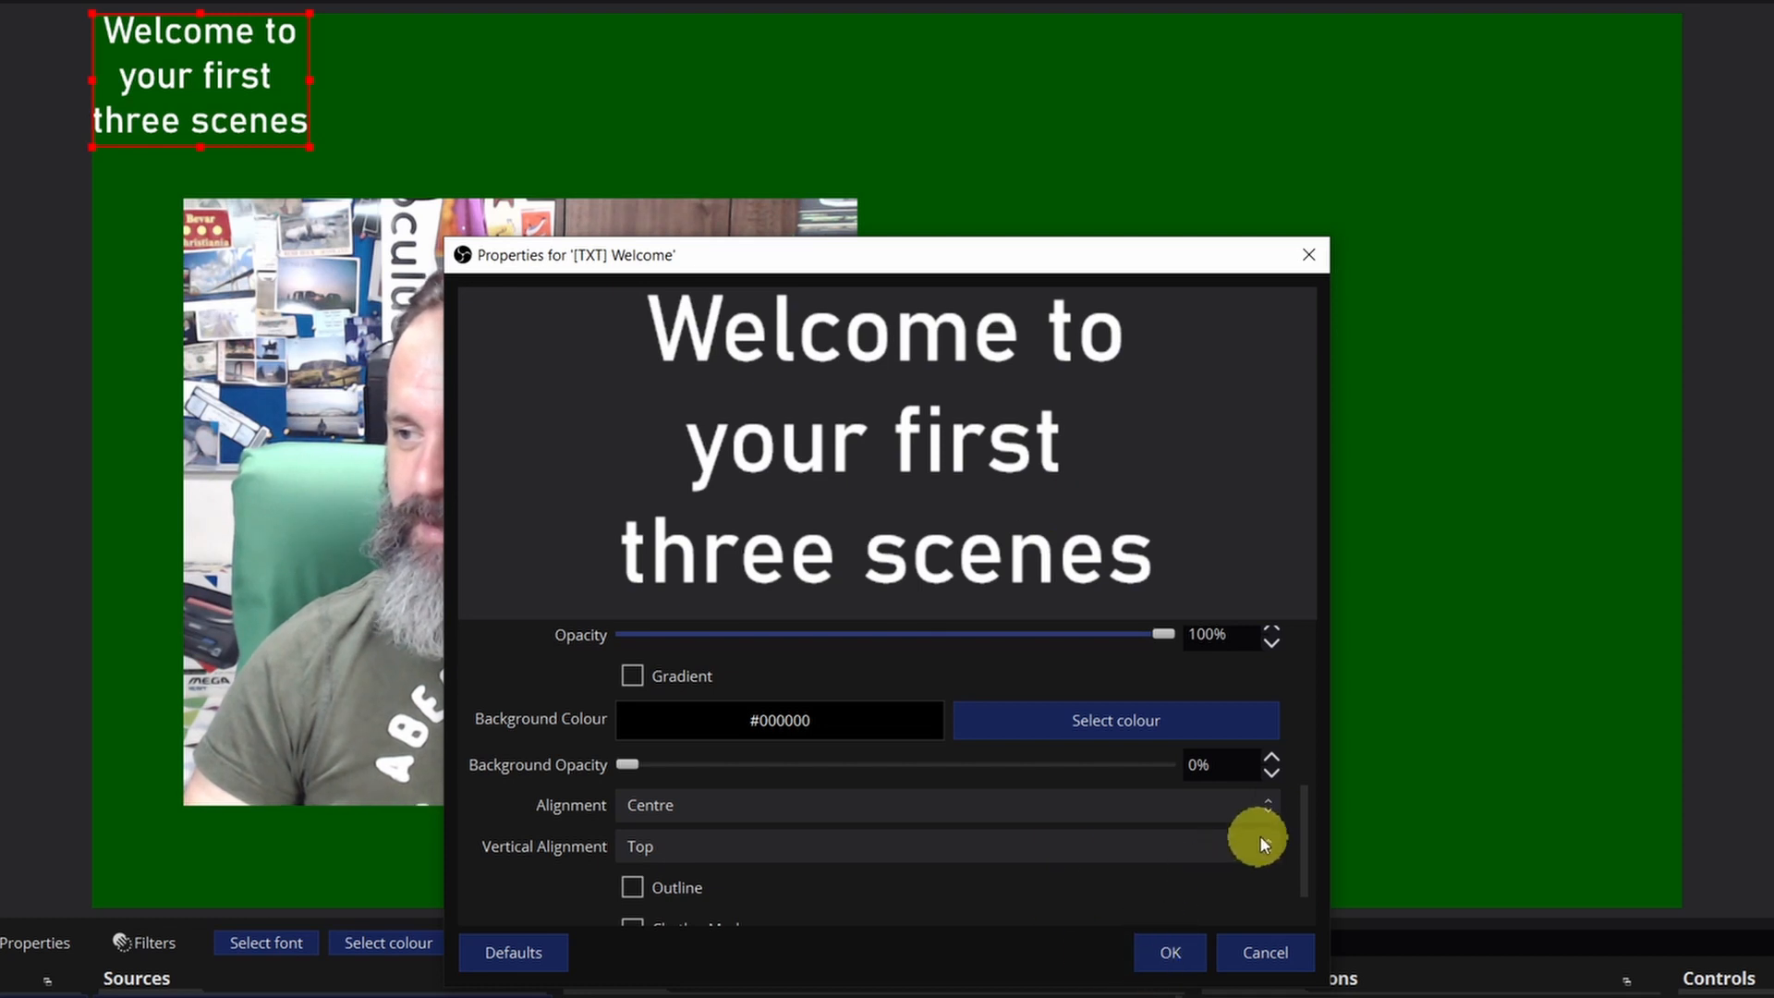
left_click_drag(1304, 851, 1303, 901)
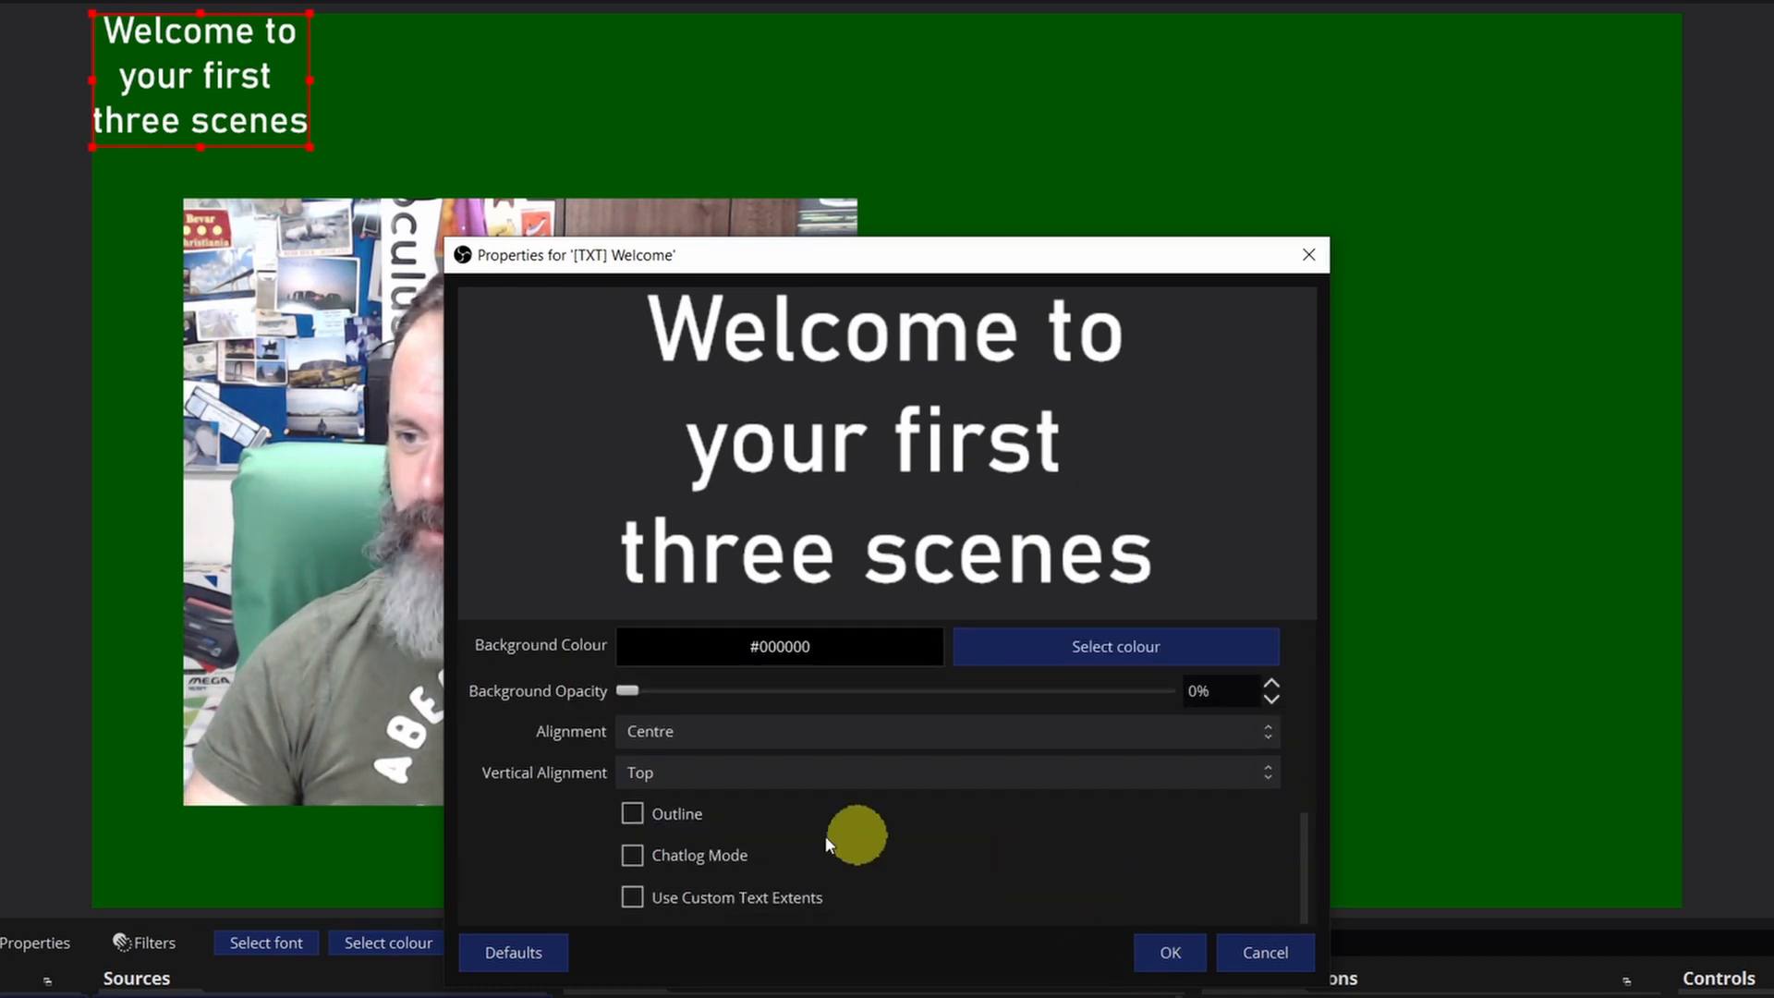
left_click(1170, 952)
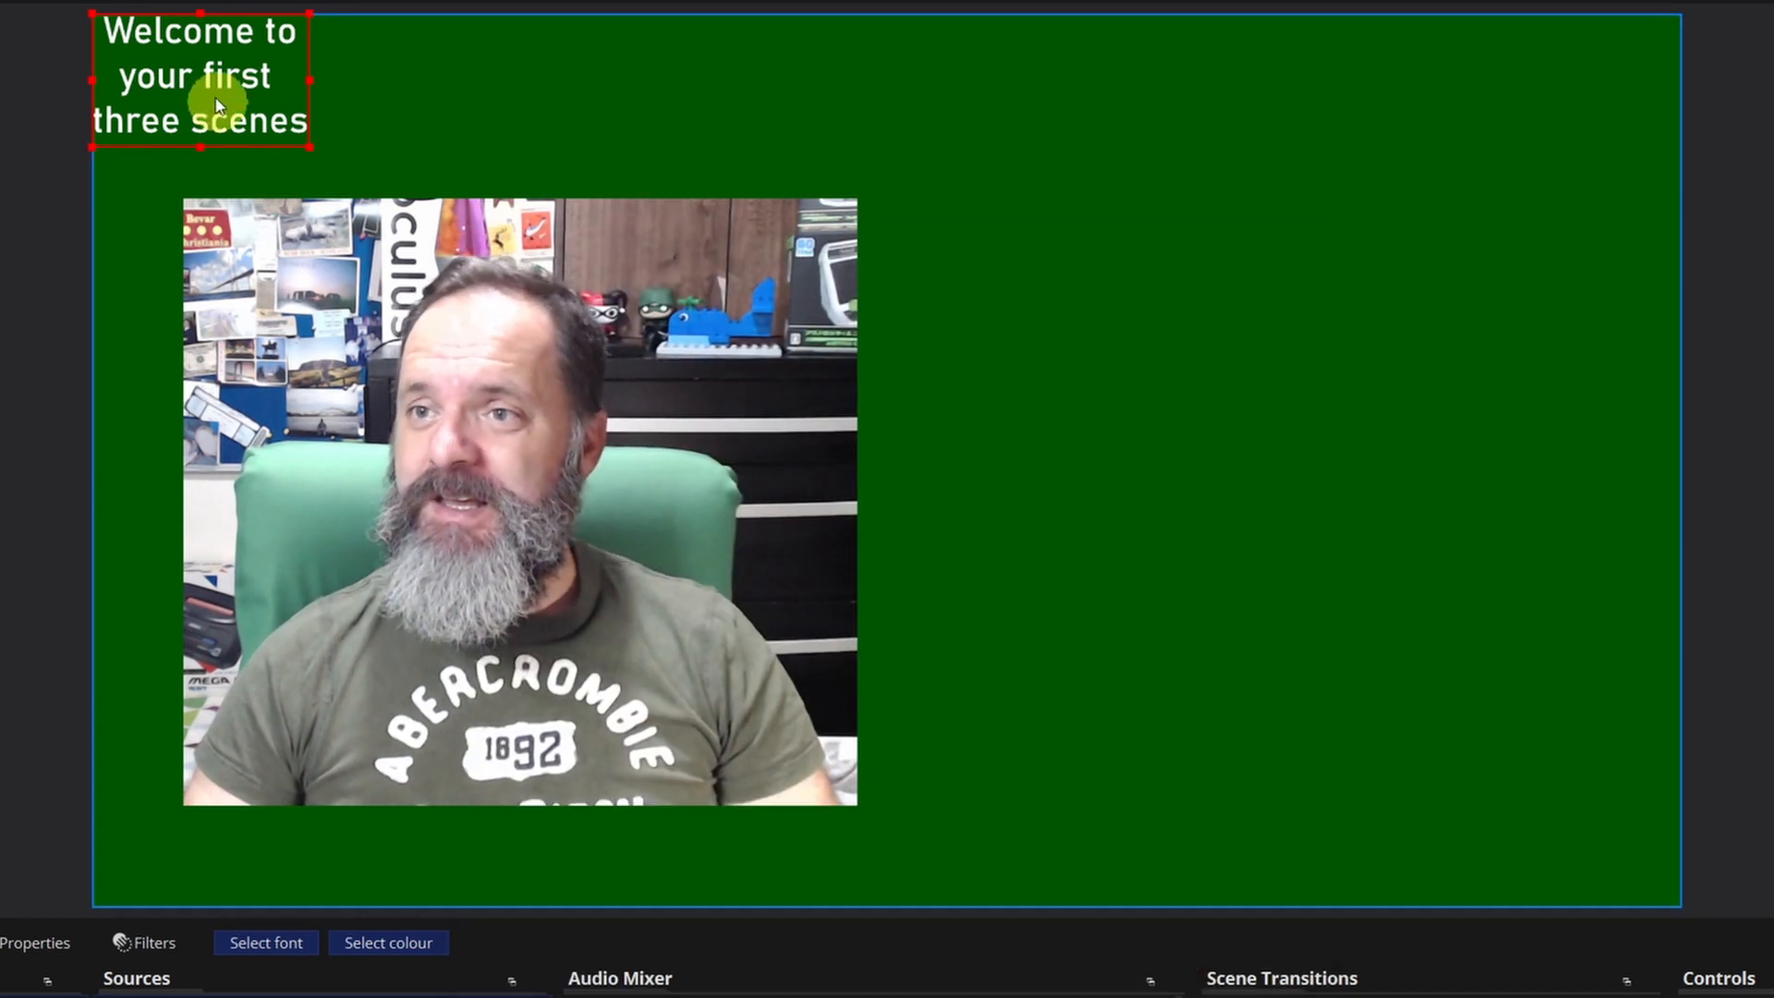
Move the welcome text into the upper part of the green area beside the face cam and enlarge it to about twice its size.
left_click_drag(202, 79, 1113, 166)
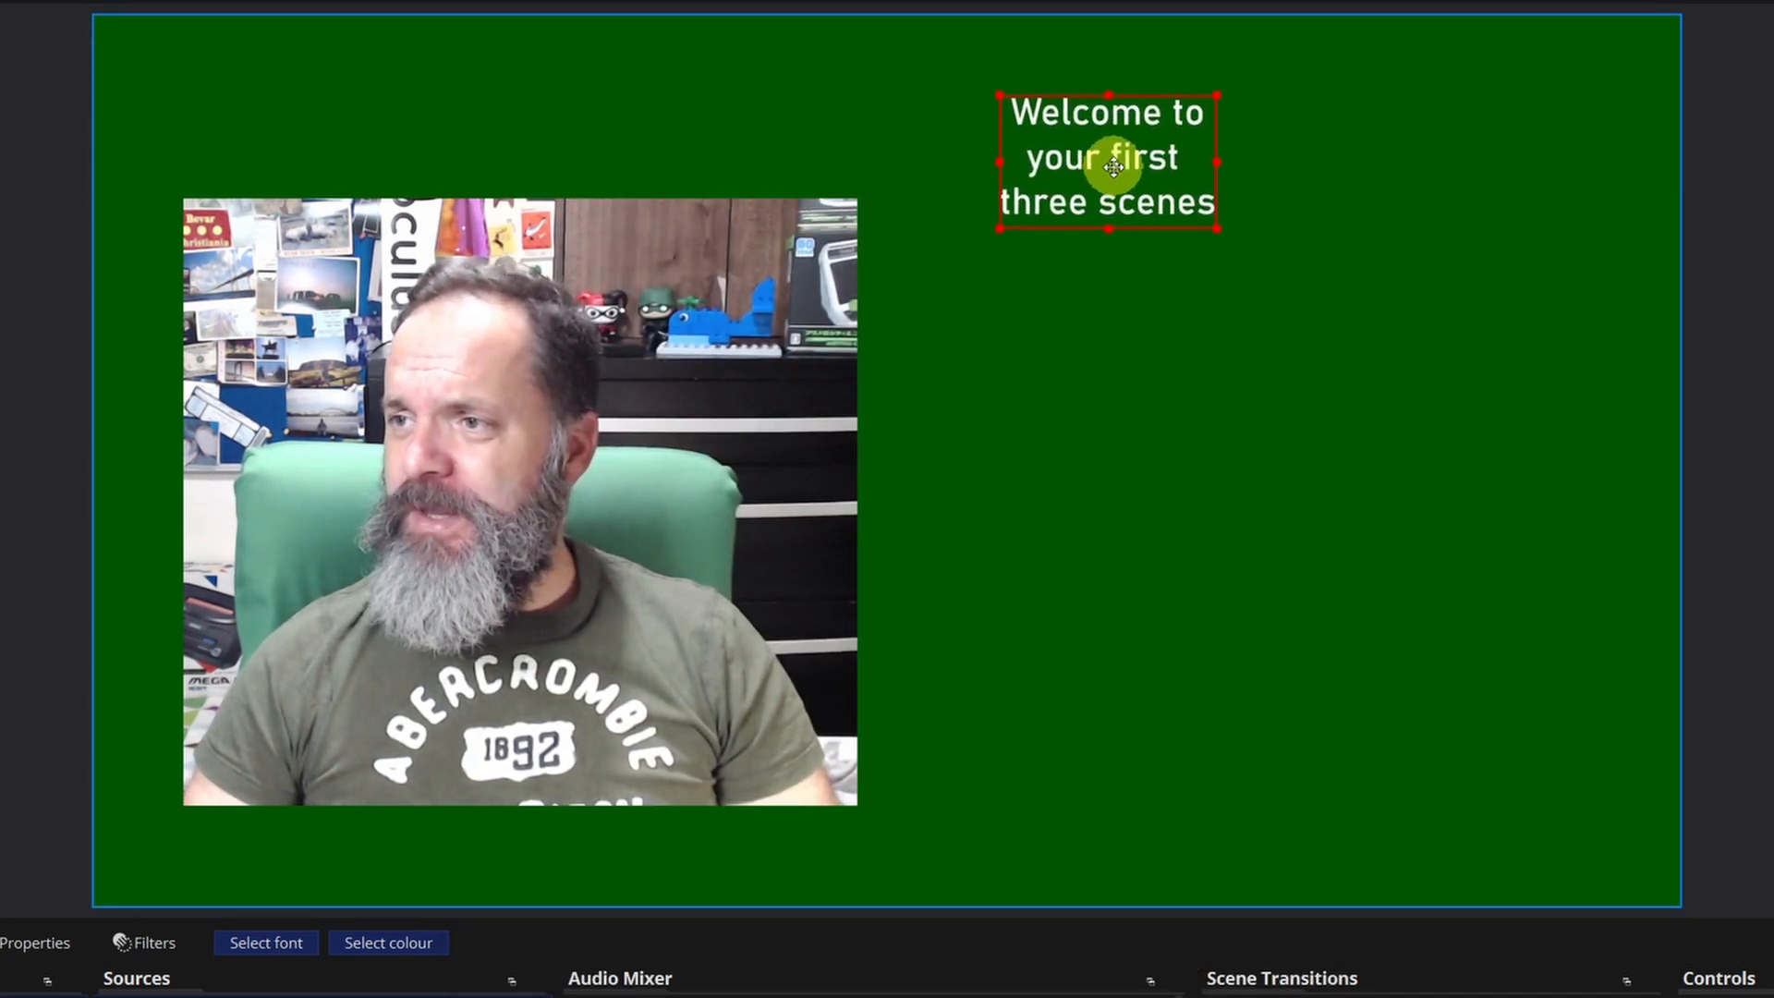
left_click_drag(1213, 225, 1384, 354)
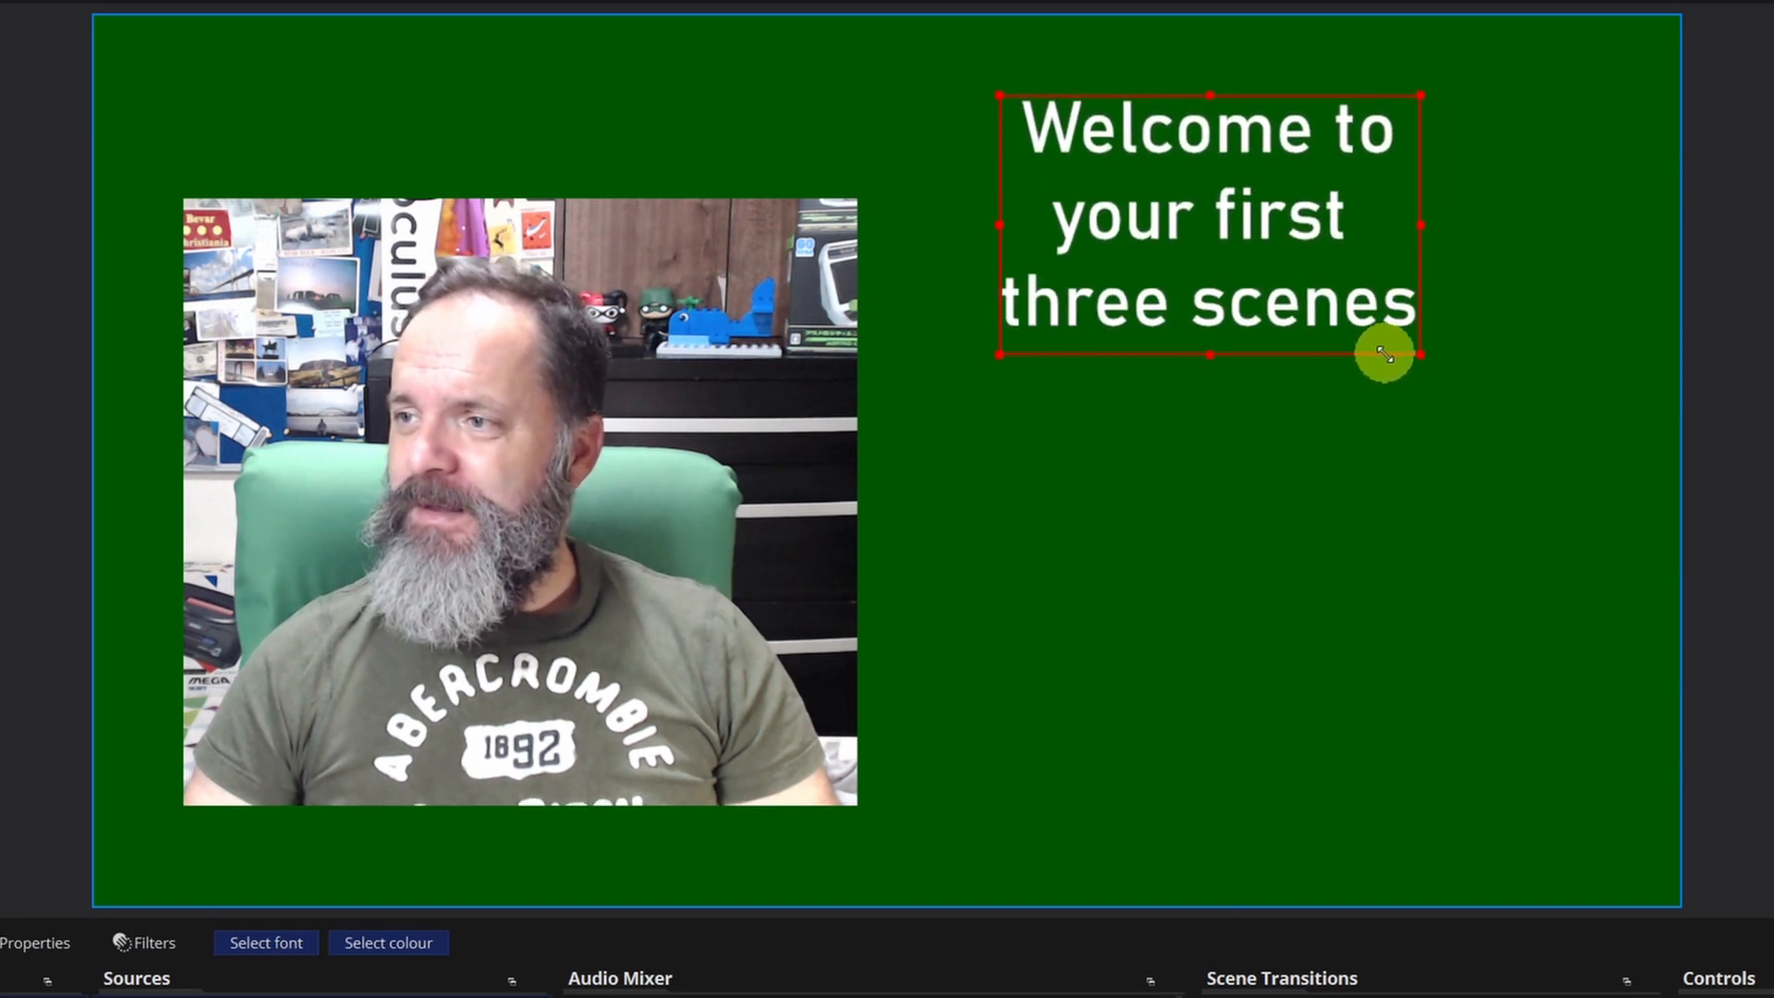
left_click_drag(1271, 240, 1318, 242)
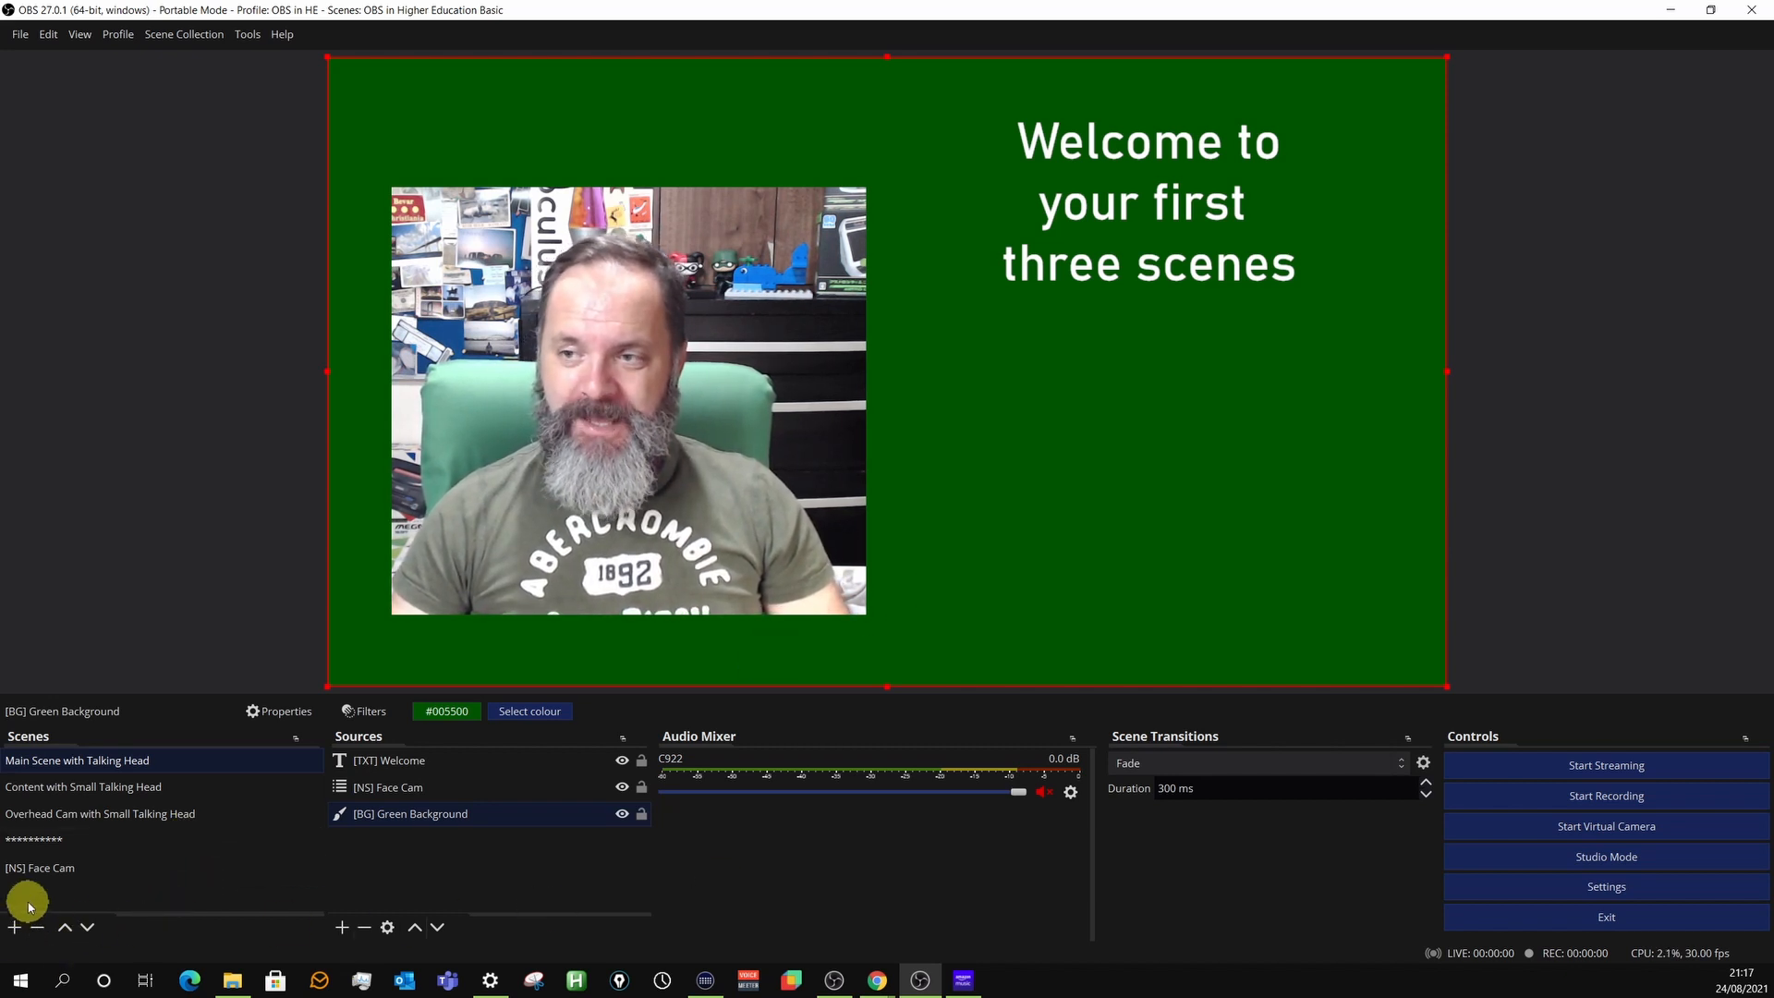
Create a new scene named "[NS] Audio Sources".
left_click(16, 928)
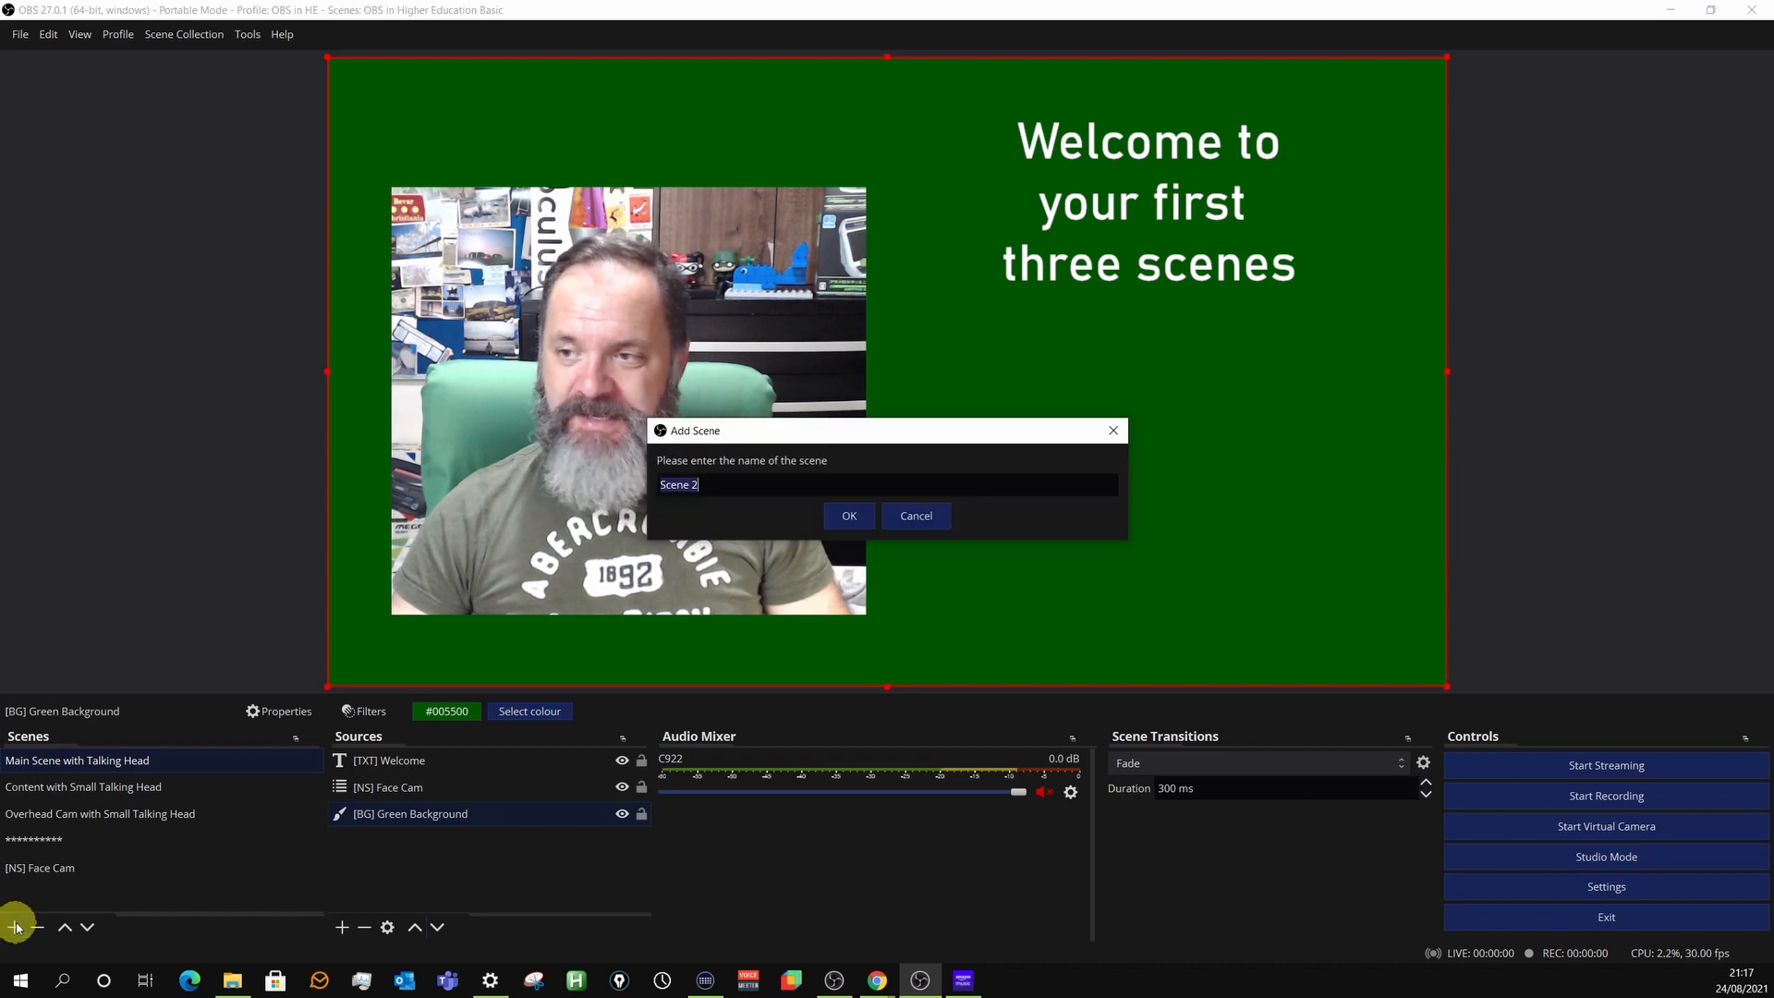
type("[")
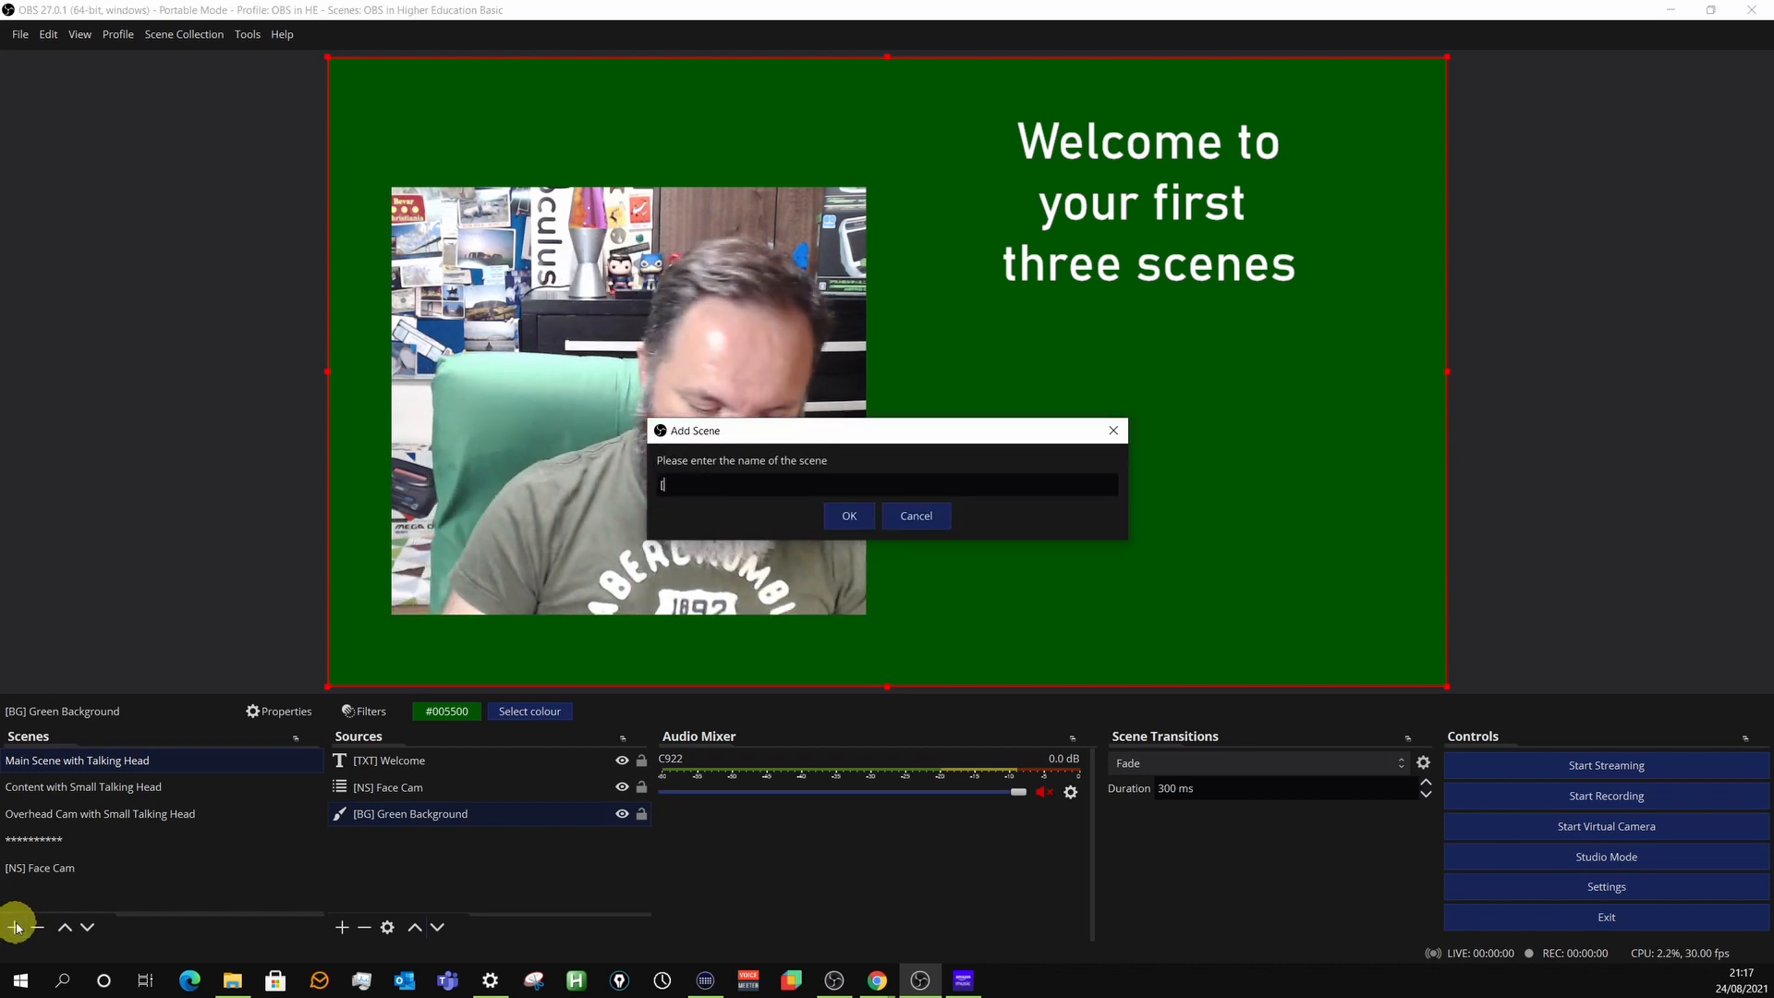
type("NS]")
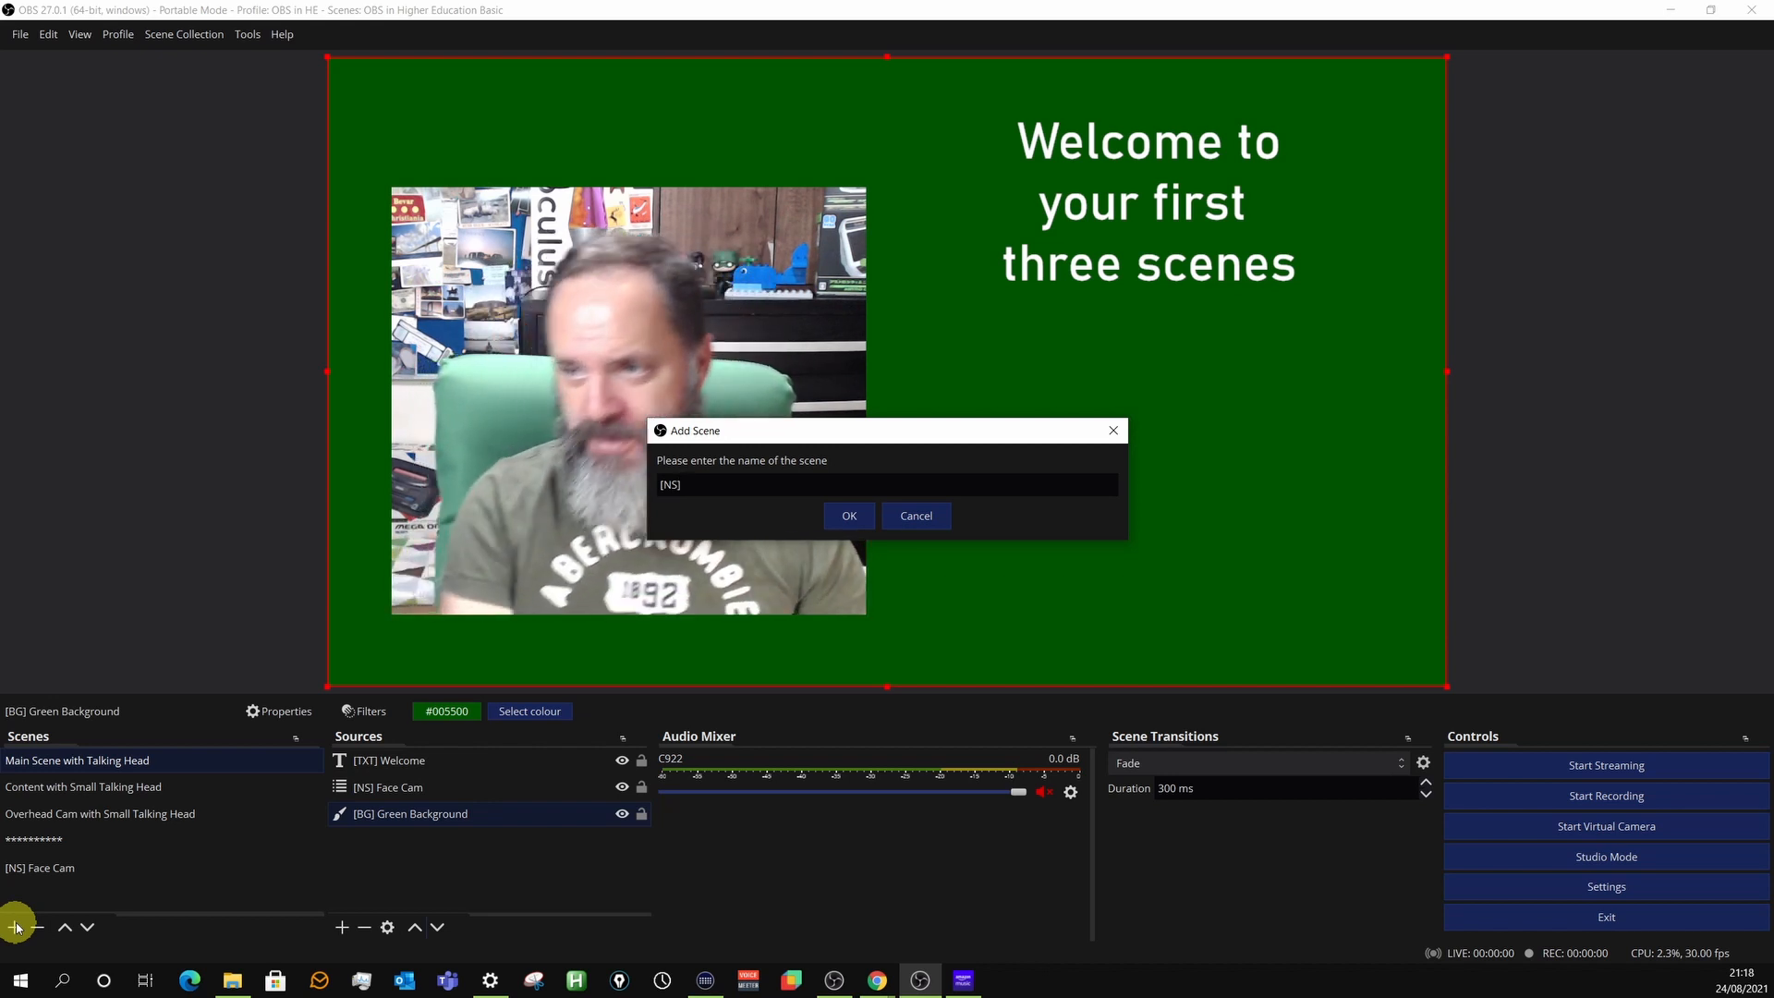
type(" Aud")
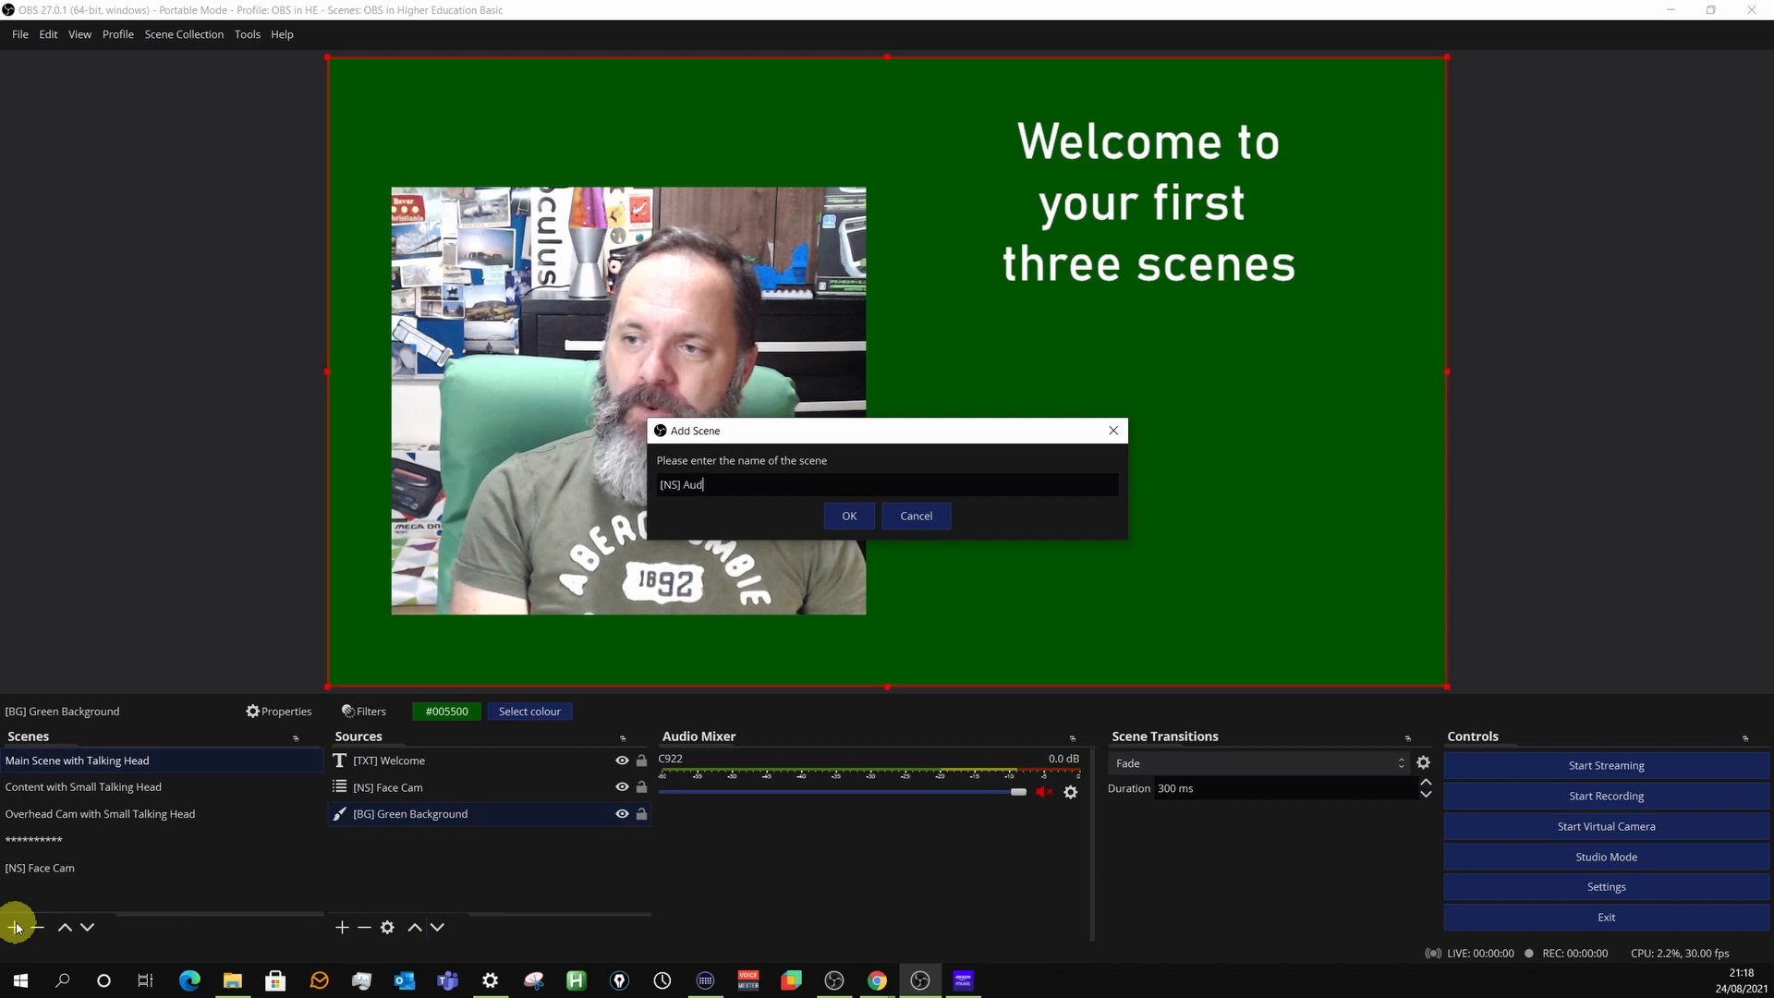
type("io Source")
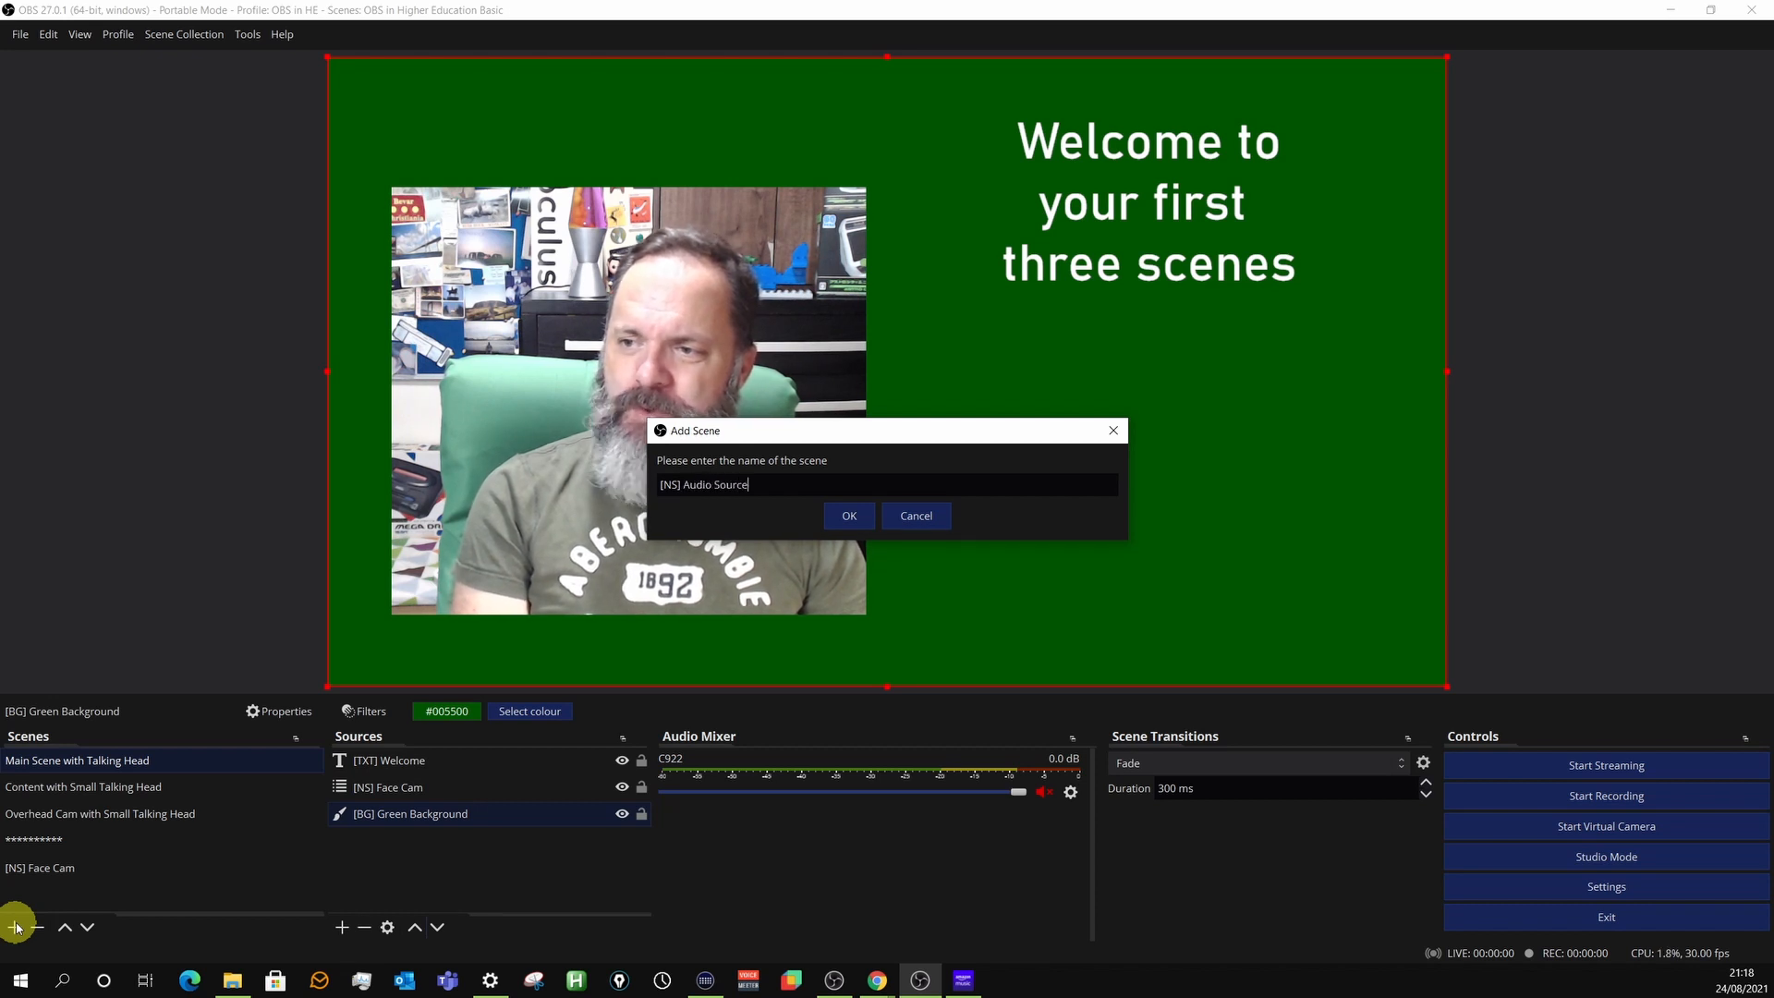
type("s")
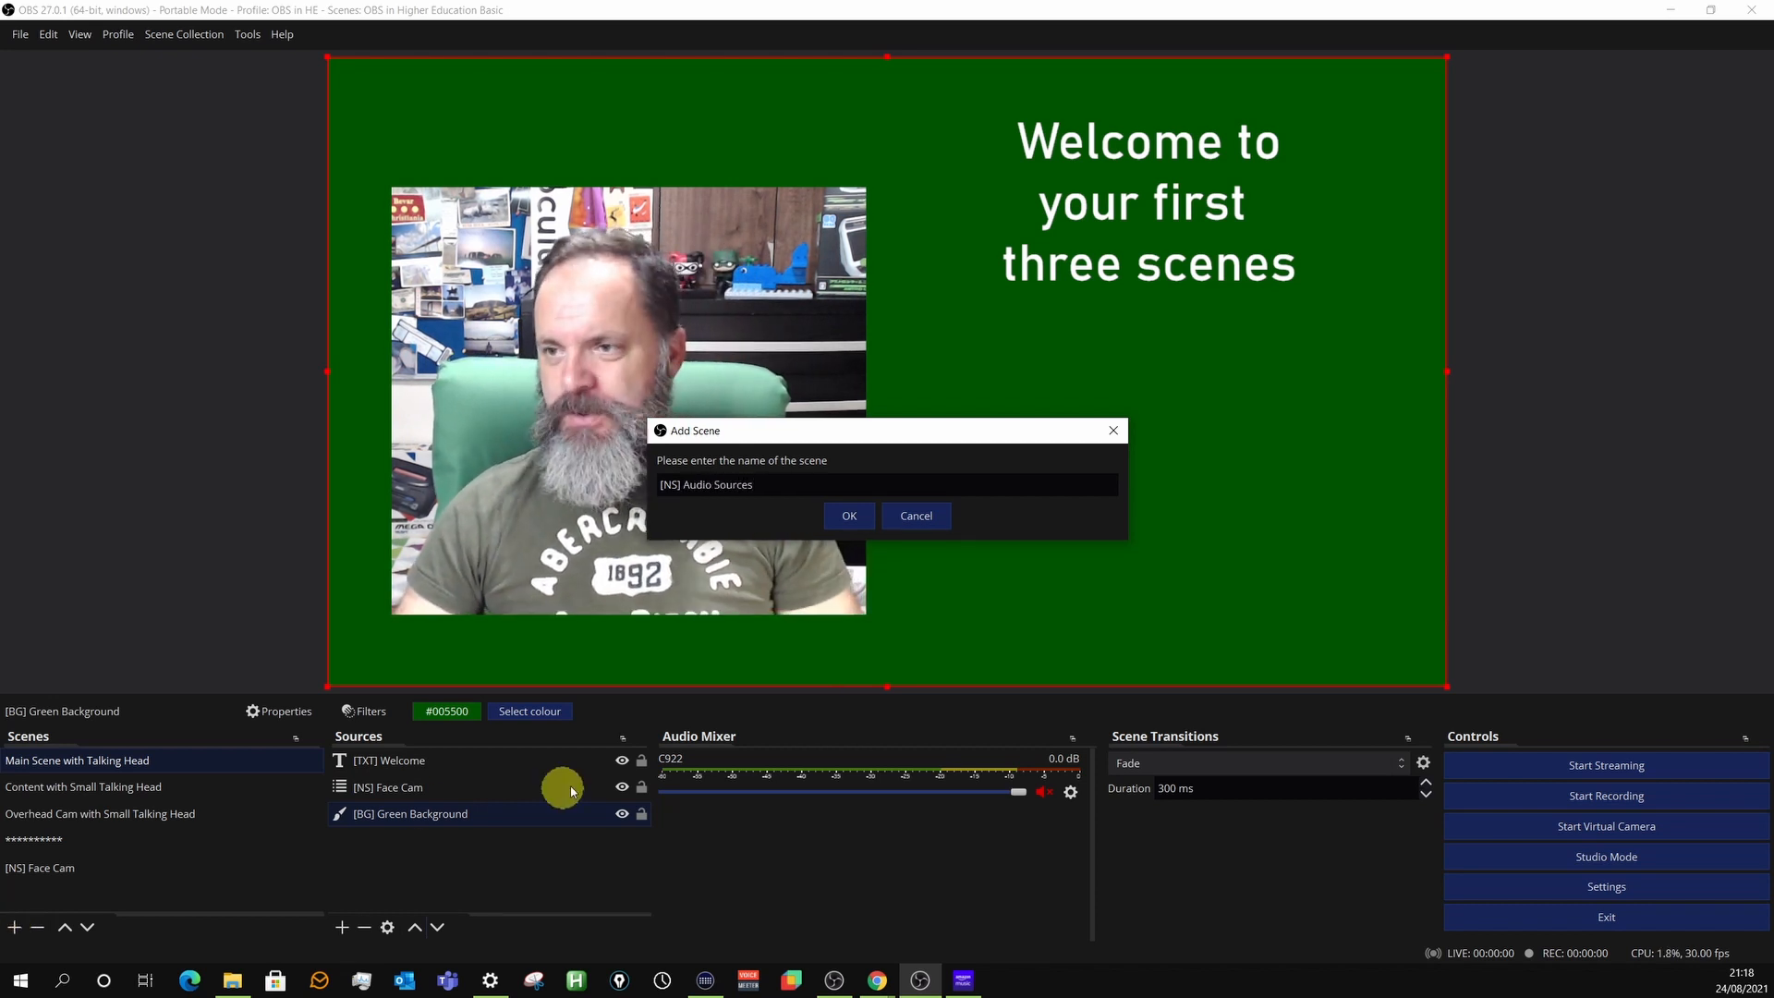
left_click(851, 515)
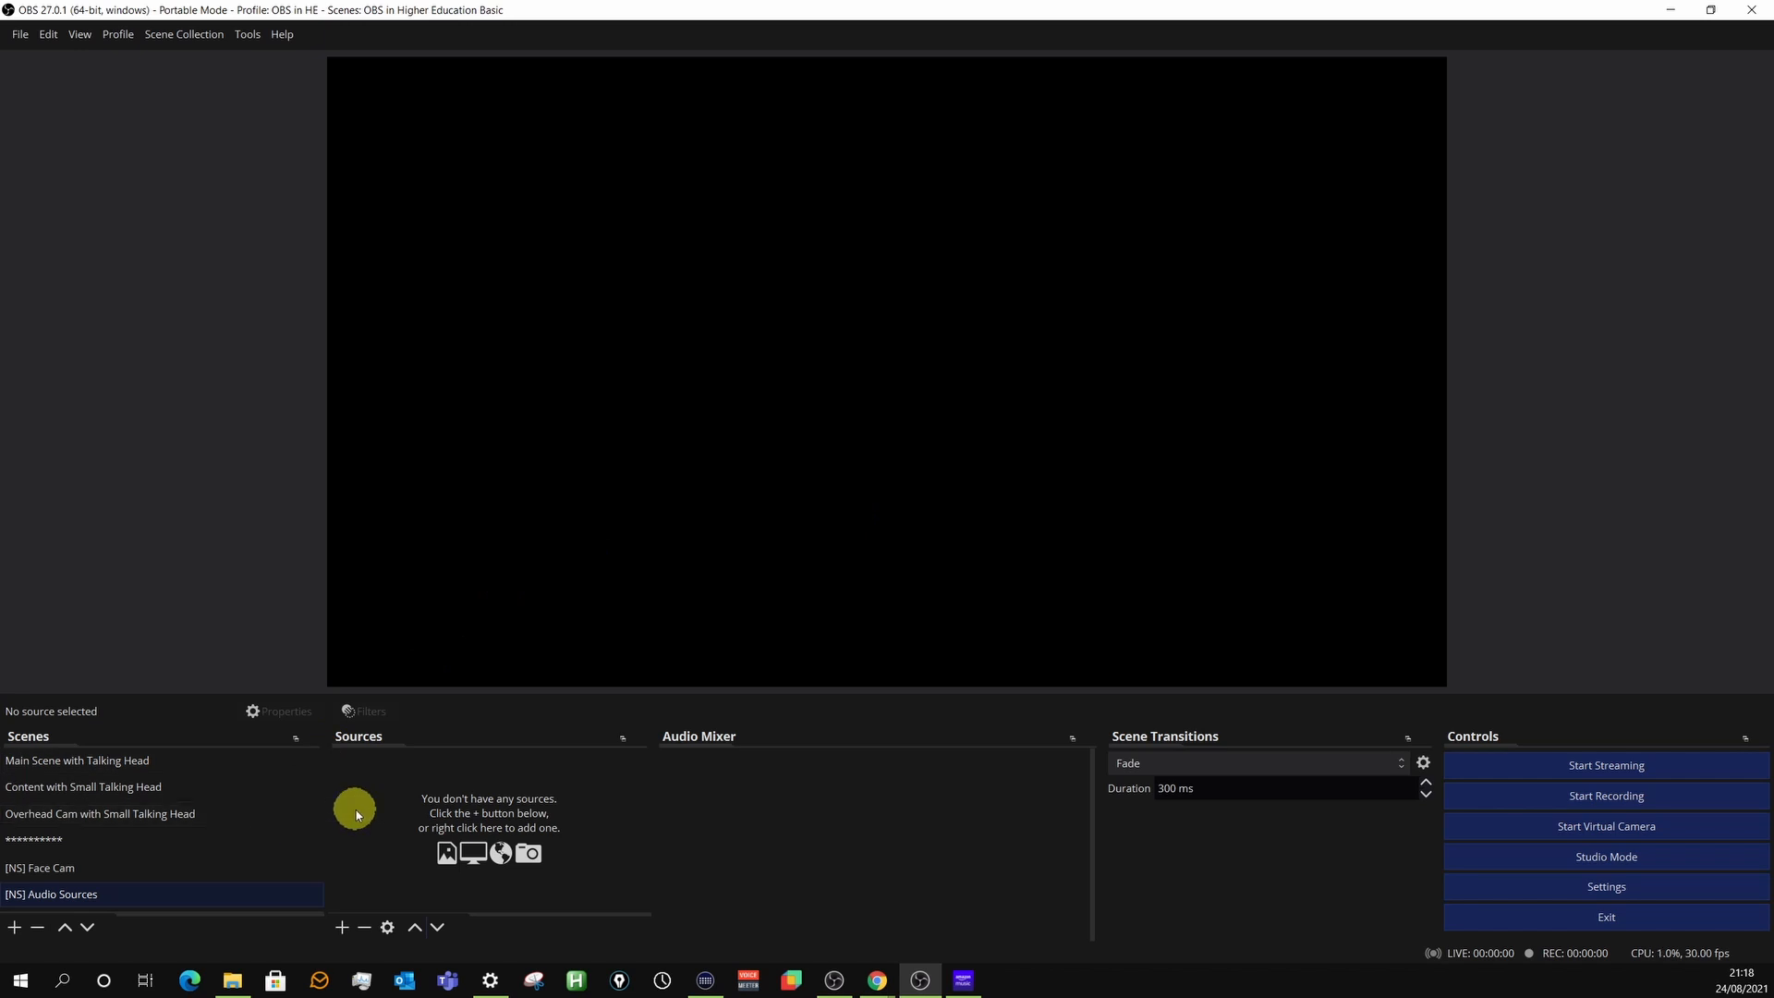
Add a new visible Audio Input Capture source named "Neewer NW-800 Mic" to the [NS] Audio Sources scene.
left_click(343, 928)
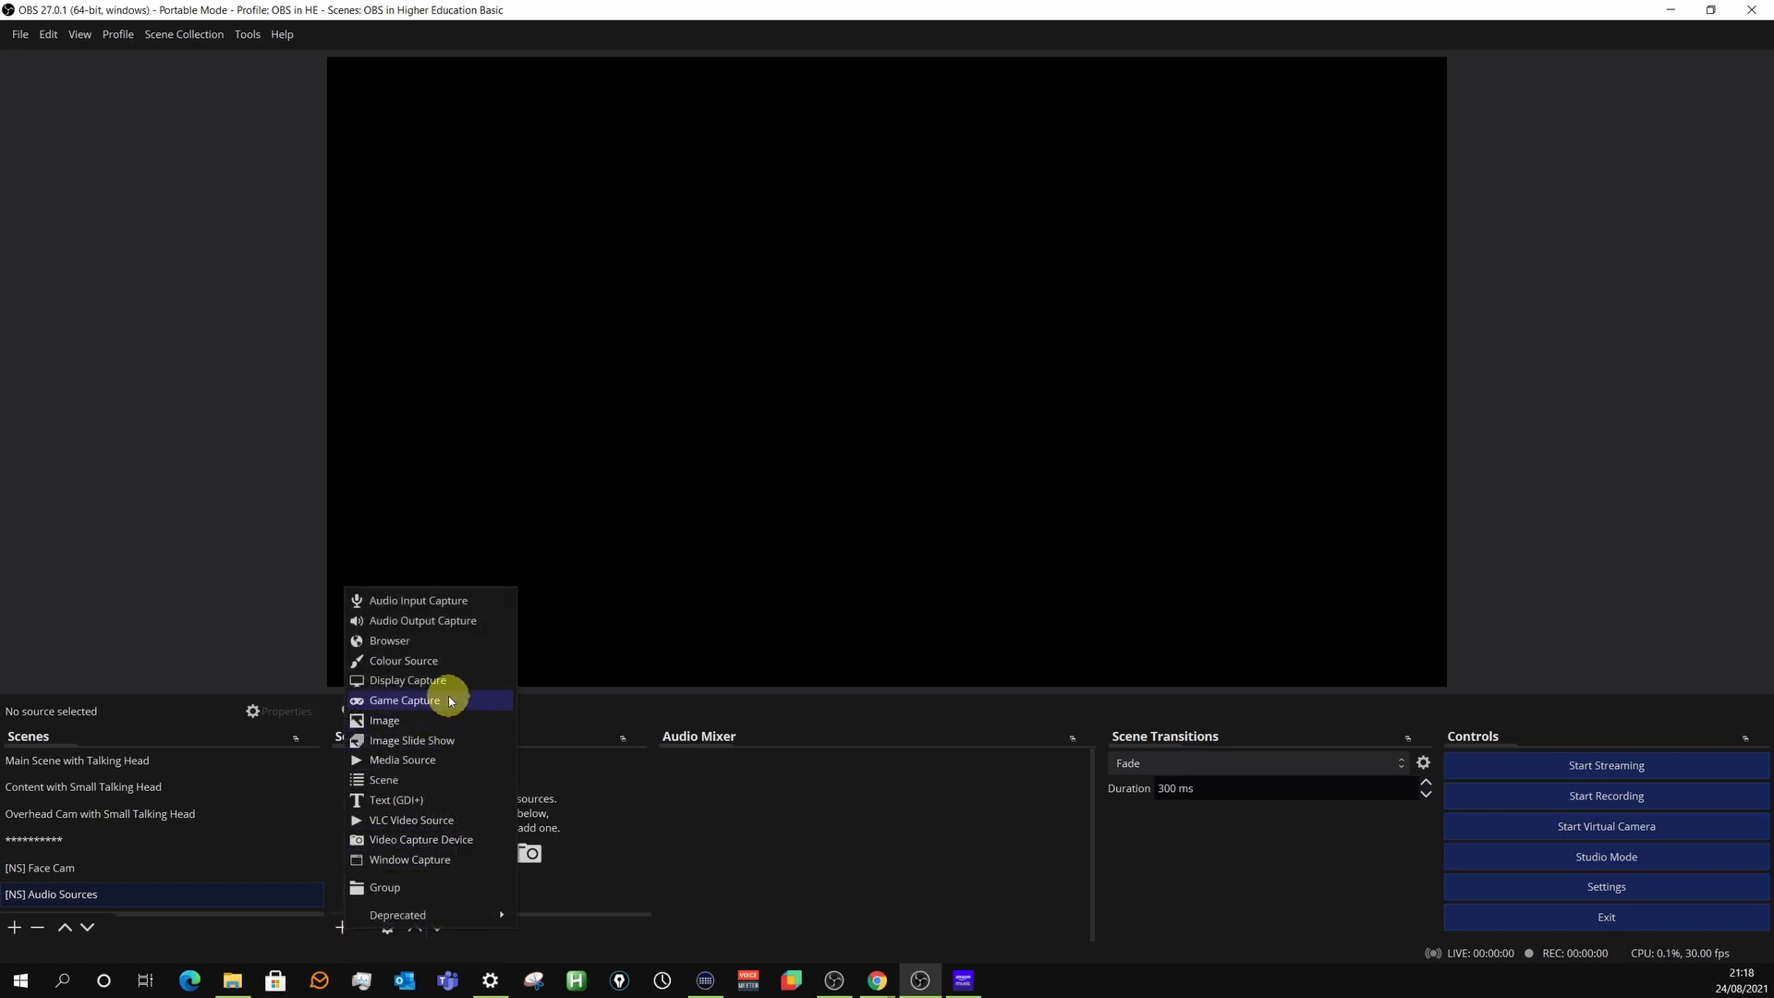
left_click(408, 601)
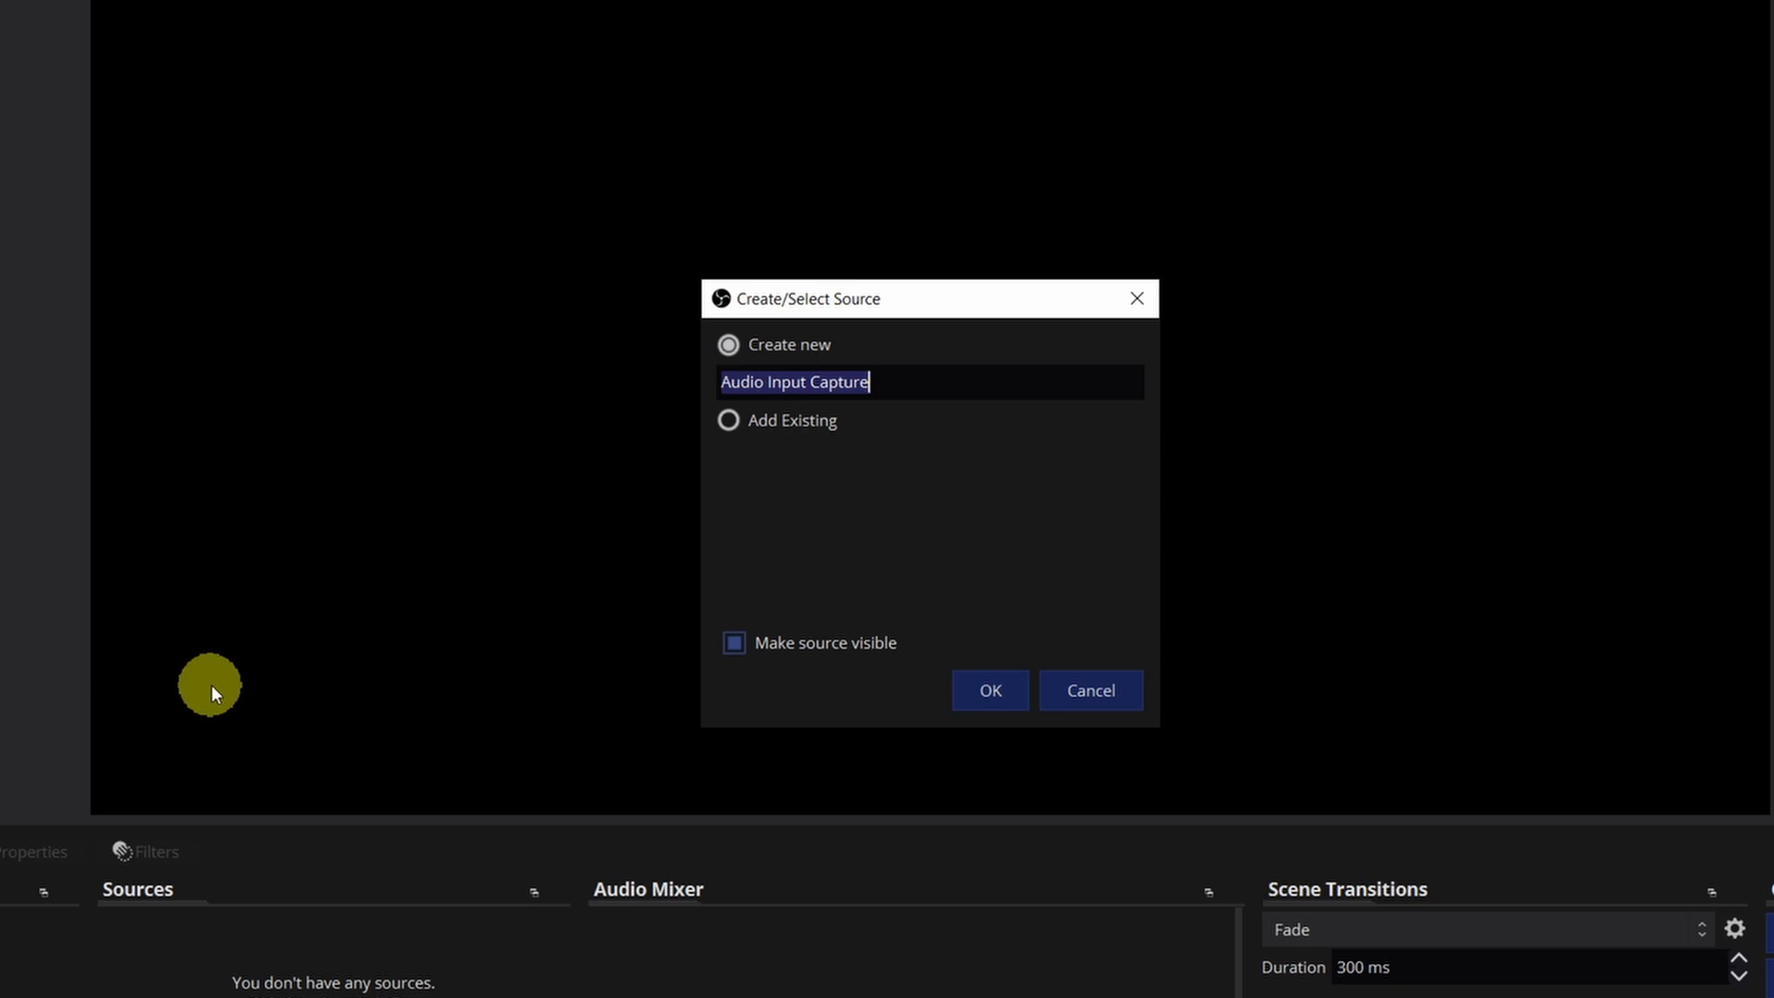
type("Neewer NW-800 Mic")
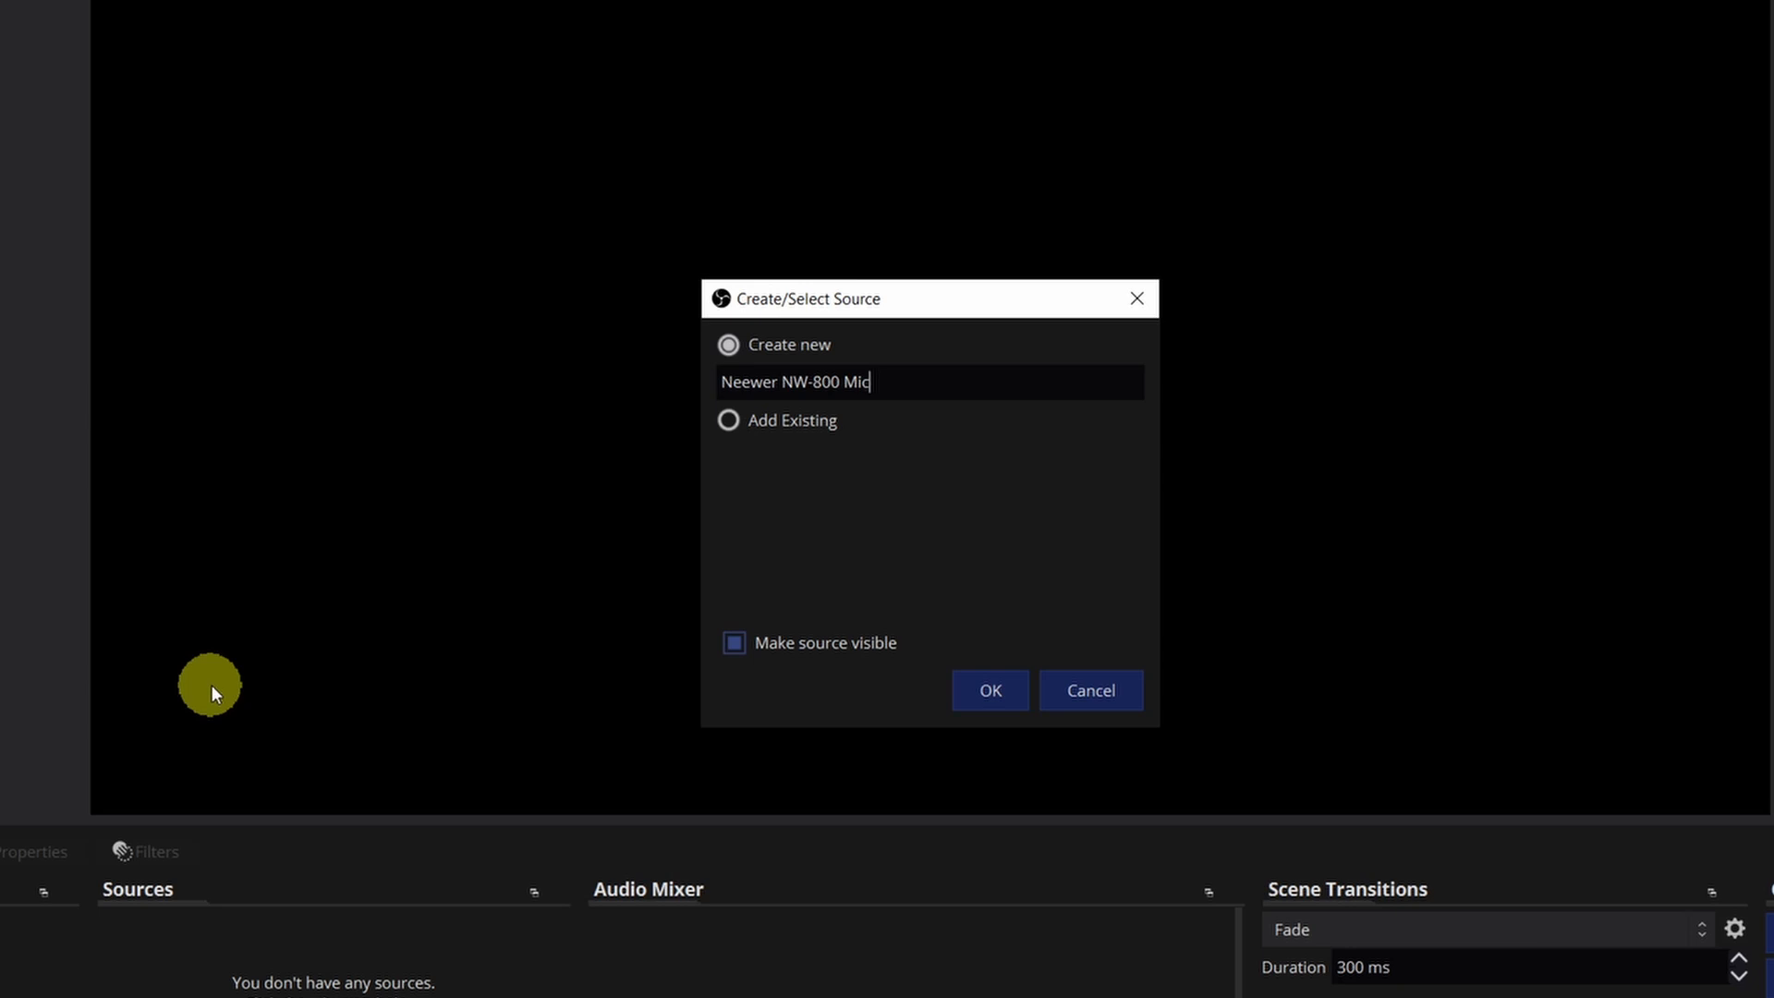
left_click(996, 691)
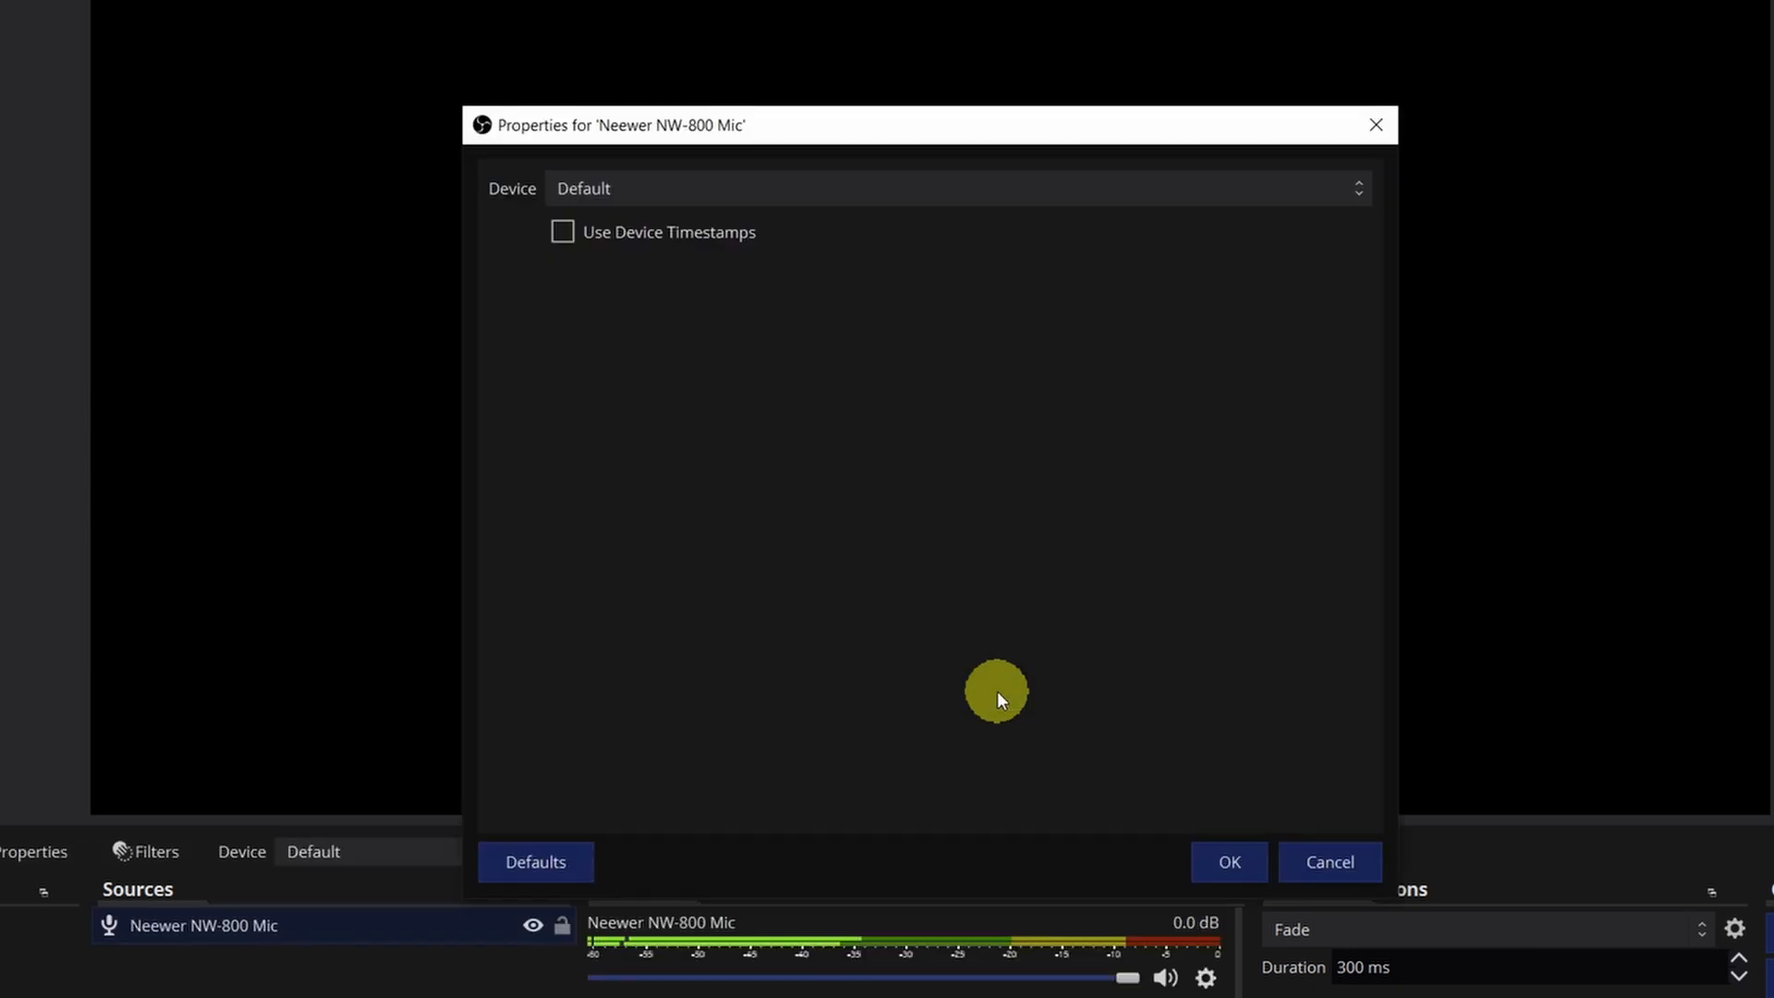
Set the Neewer NW-800 Mic source's device to Microphone (USB-MIC) and accept its properties.
left_click(706, 189)
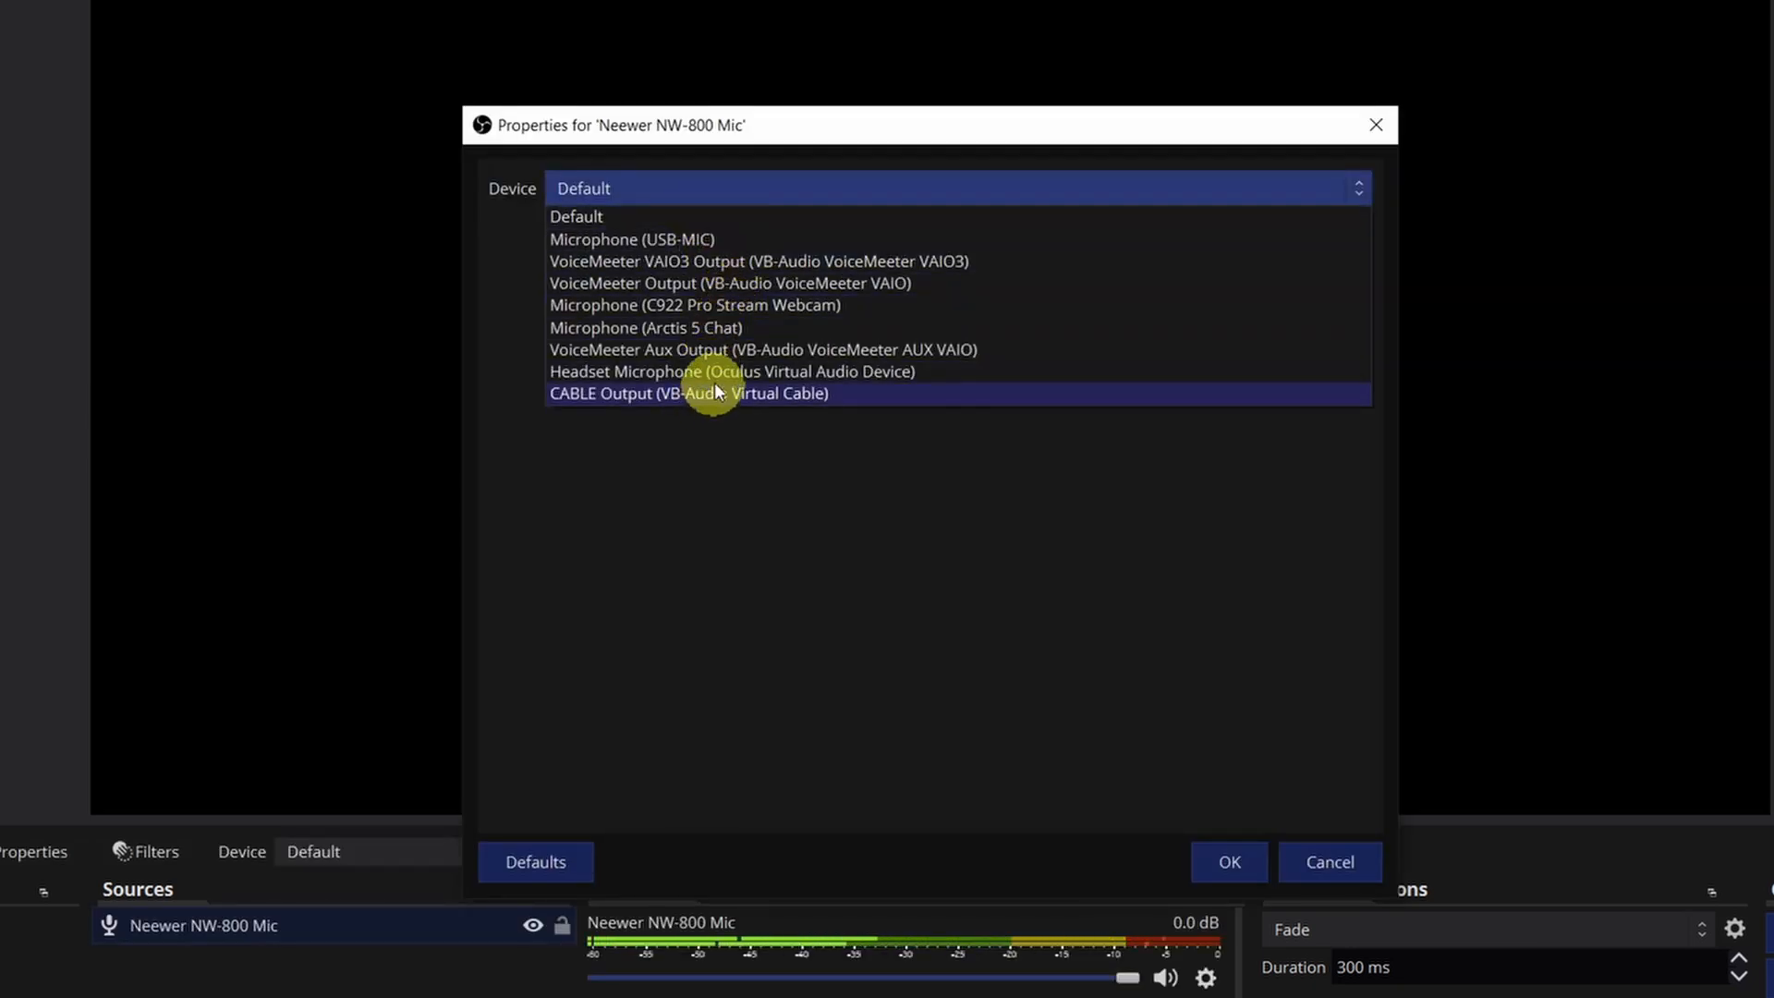
left_click(684, 240)
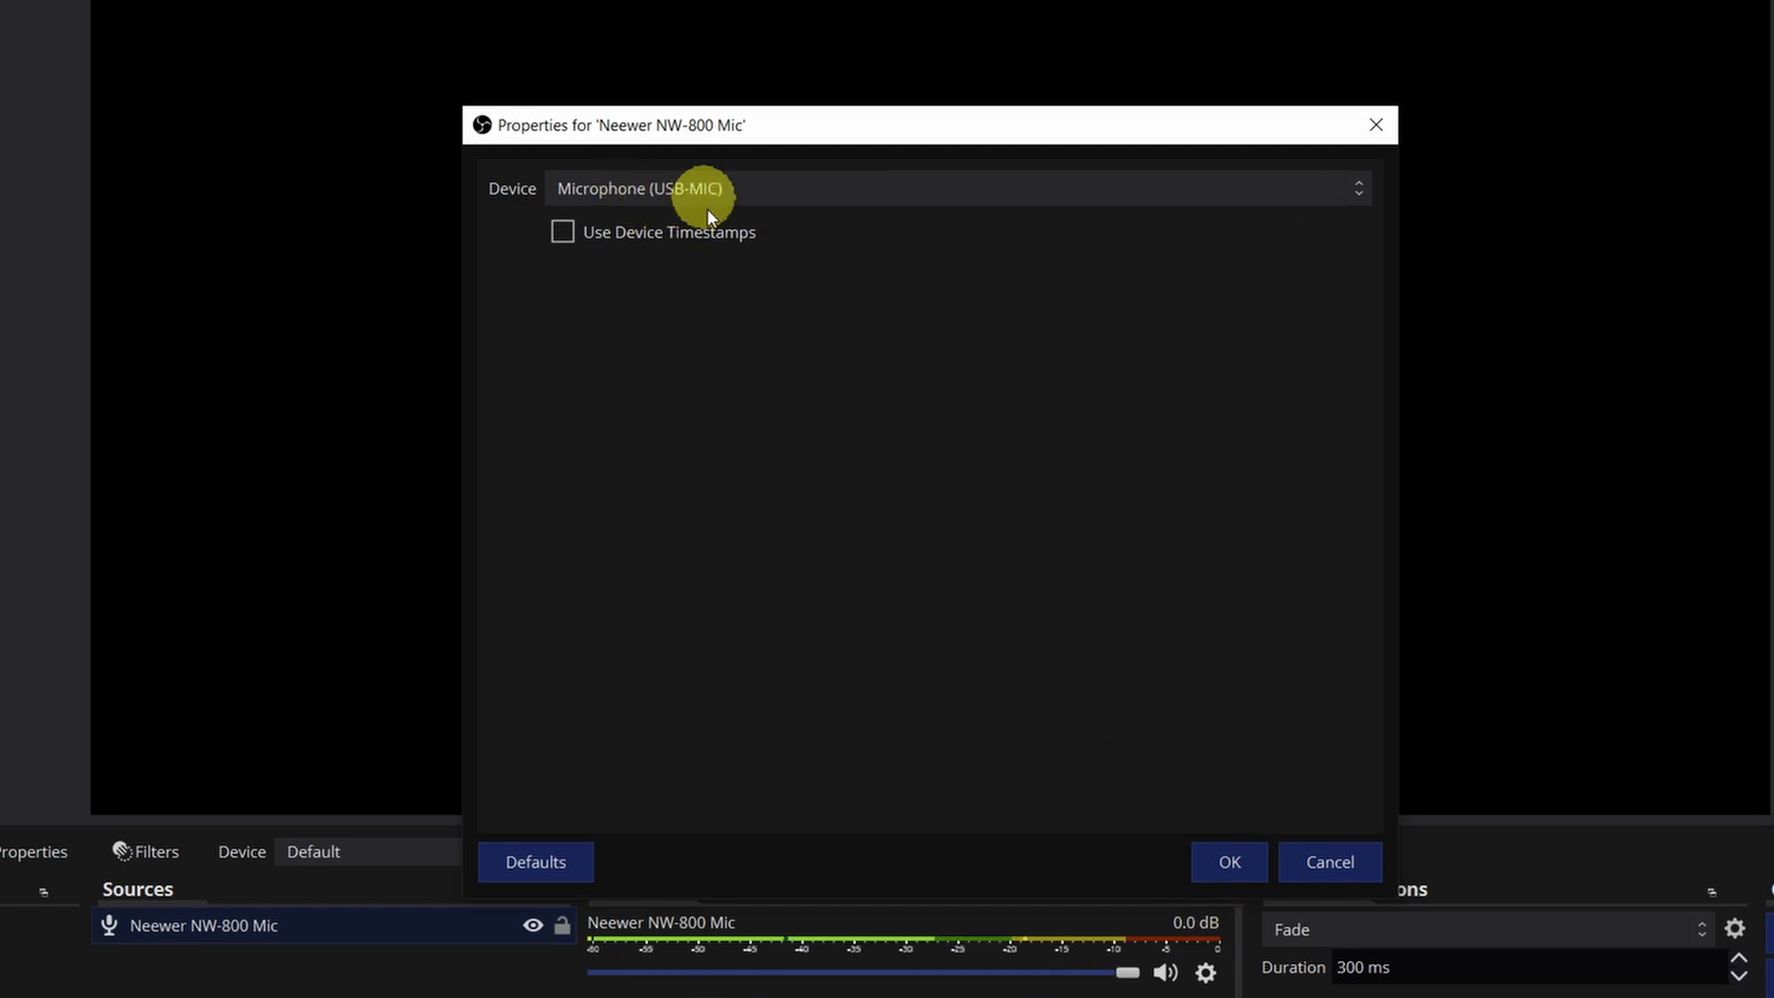
left_click(1231, 864)
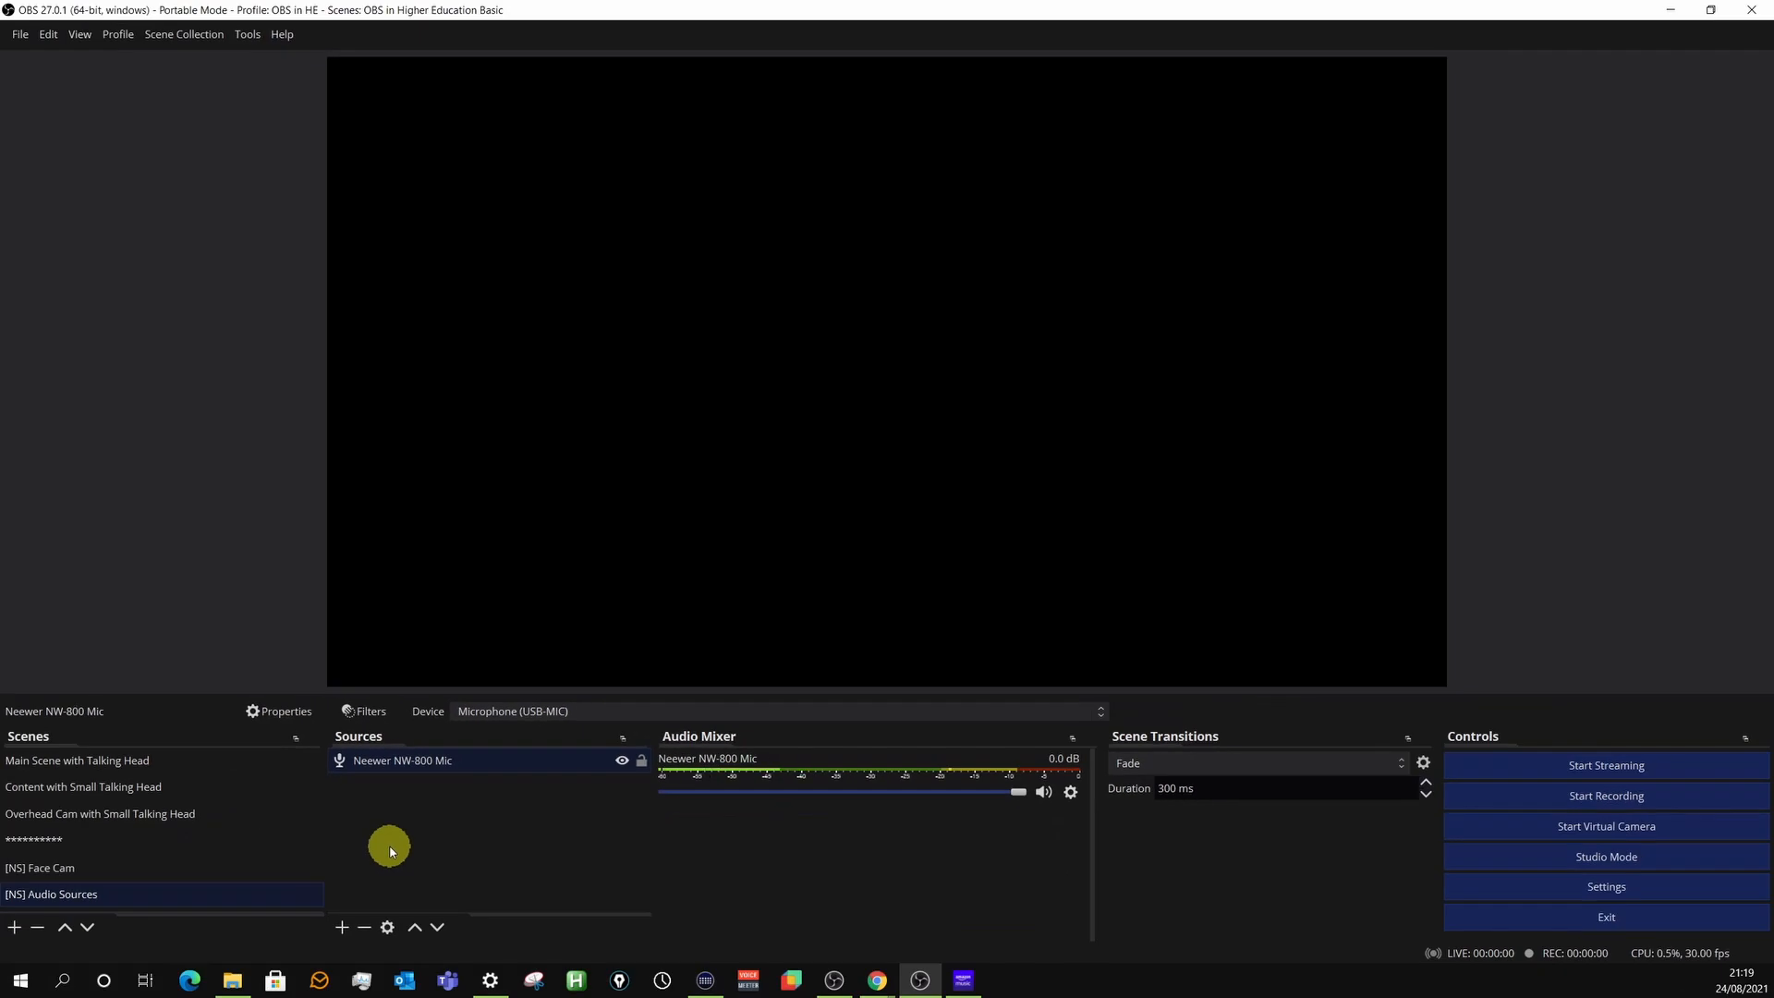
Add a Noise Suppression filter using the RNNoise method to the Neewer NW-800 Mic source.
right_click(378, 769)
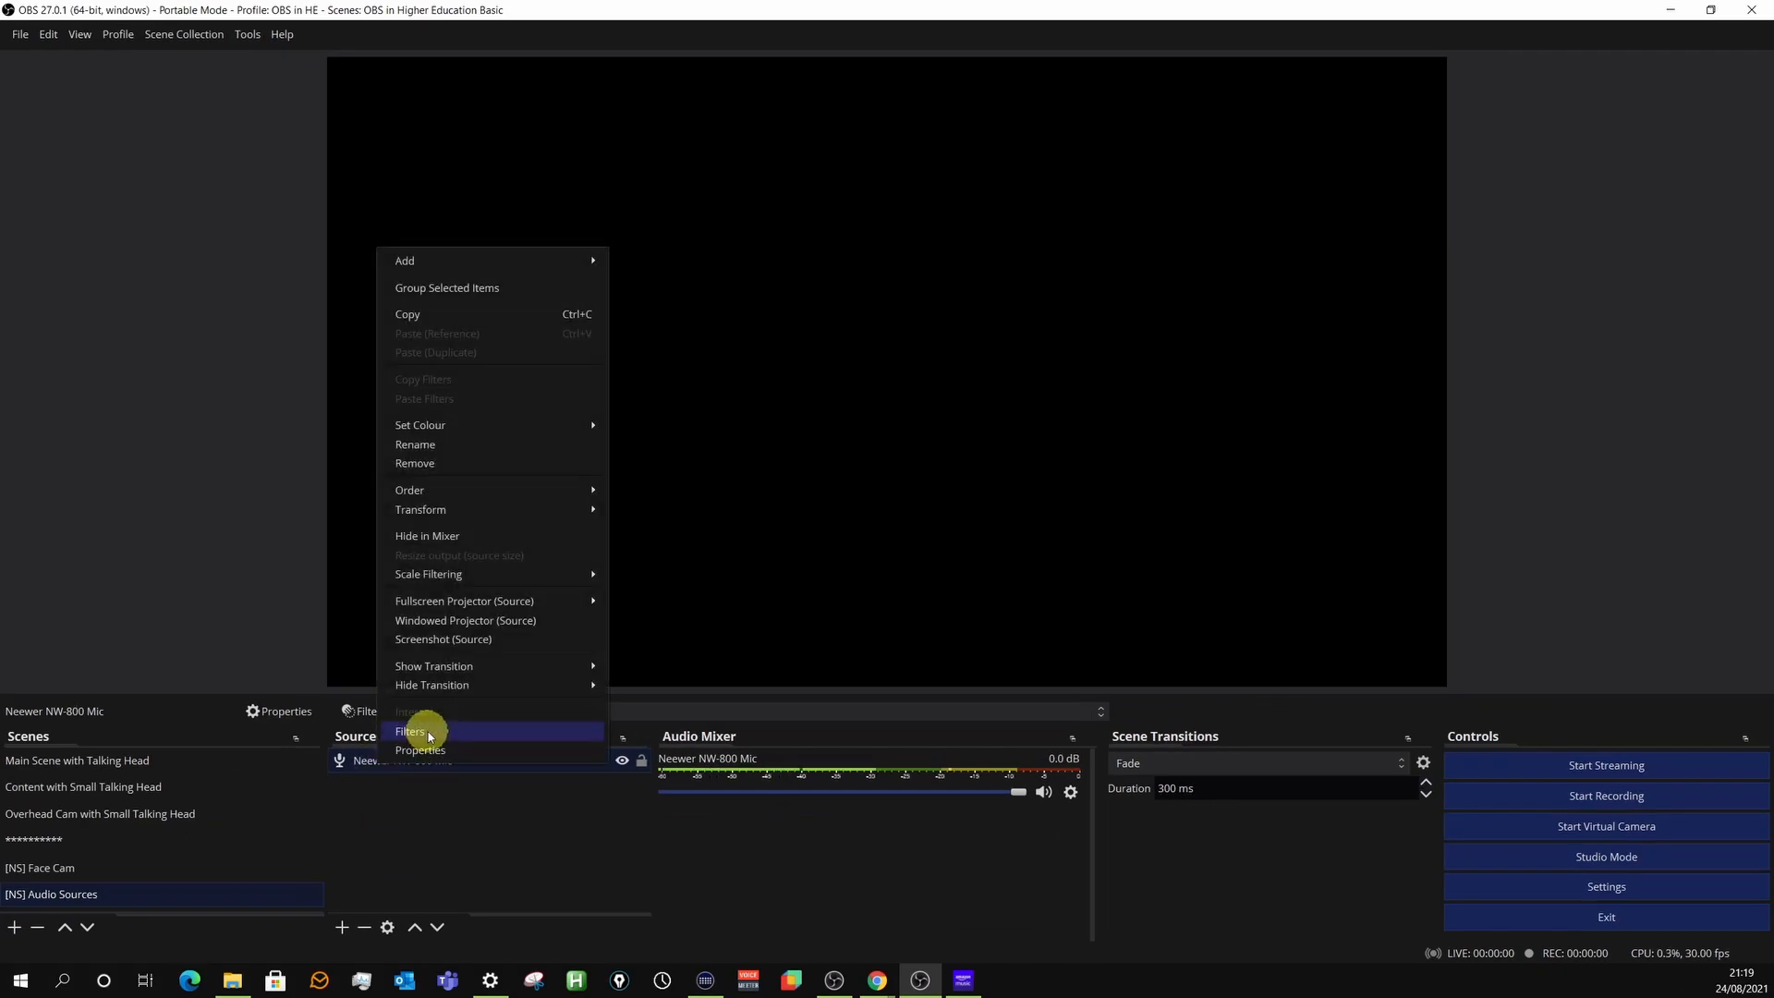
left_click(430, 737)
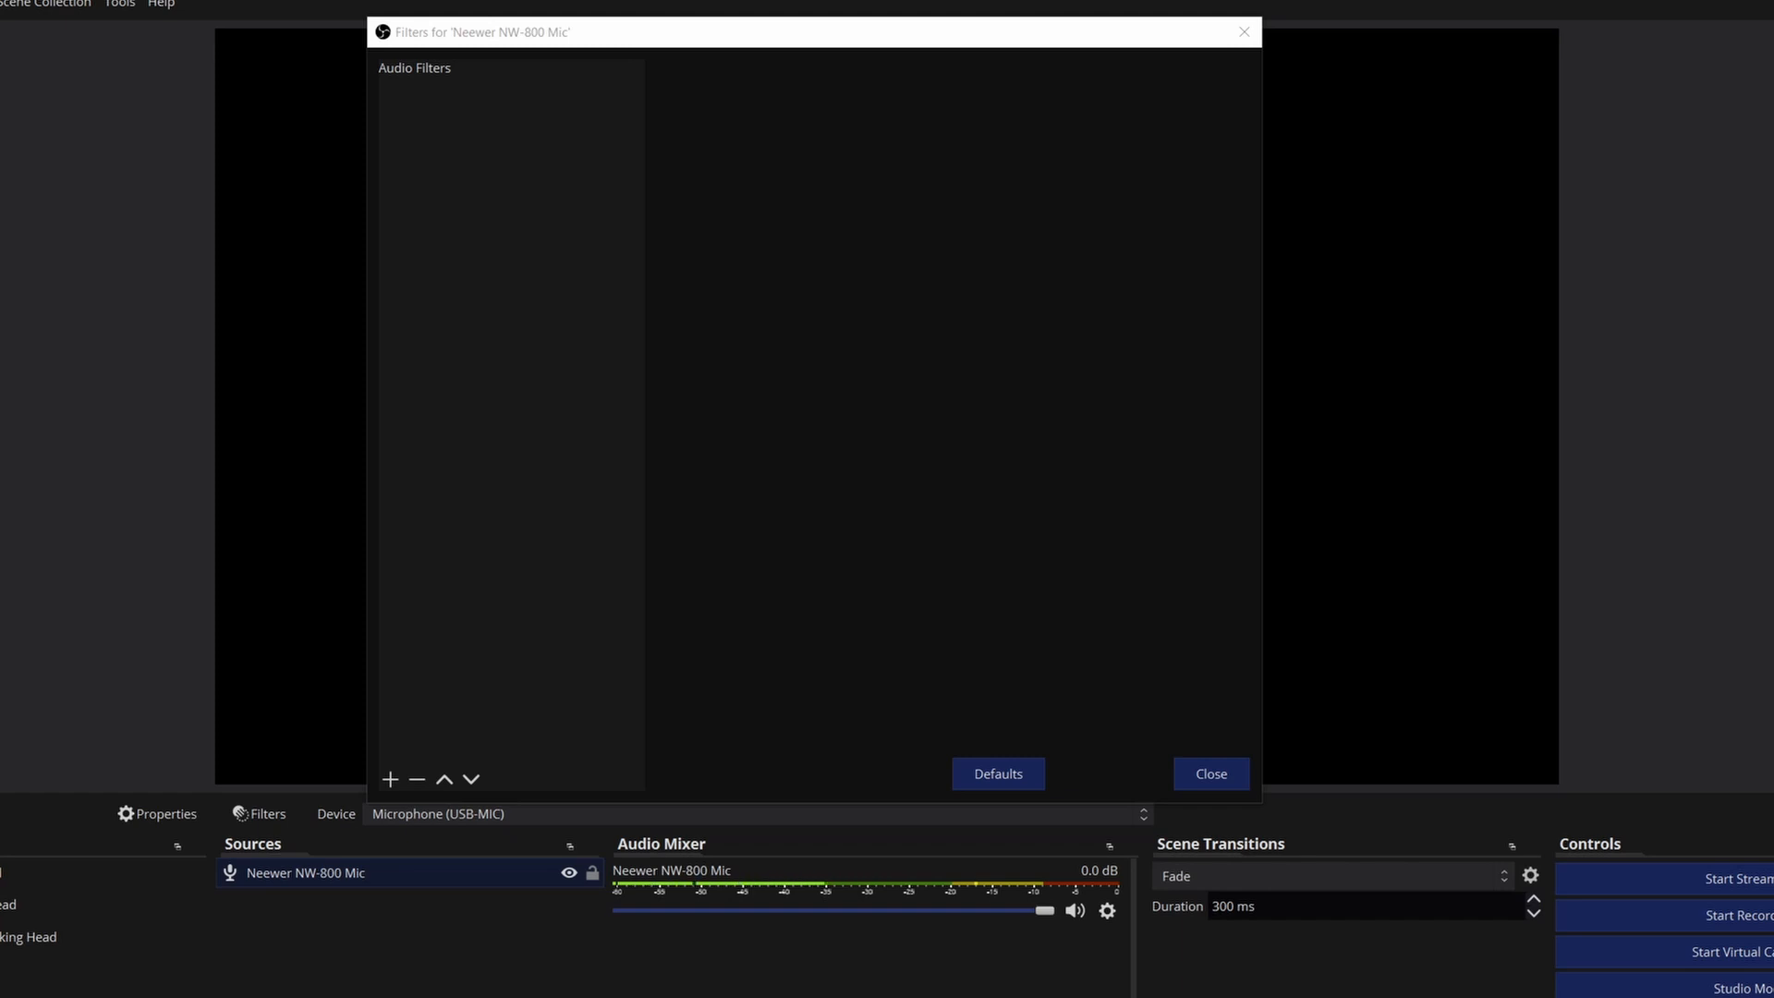
left_click(389, 778)
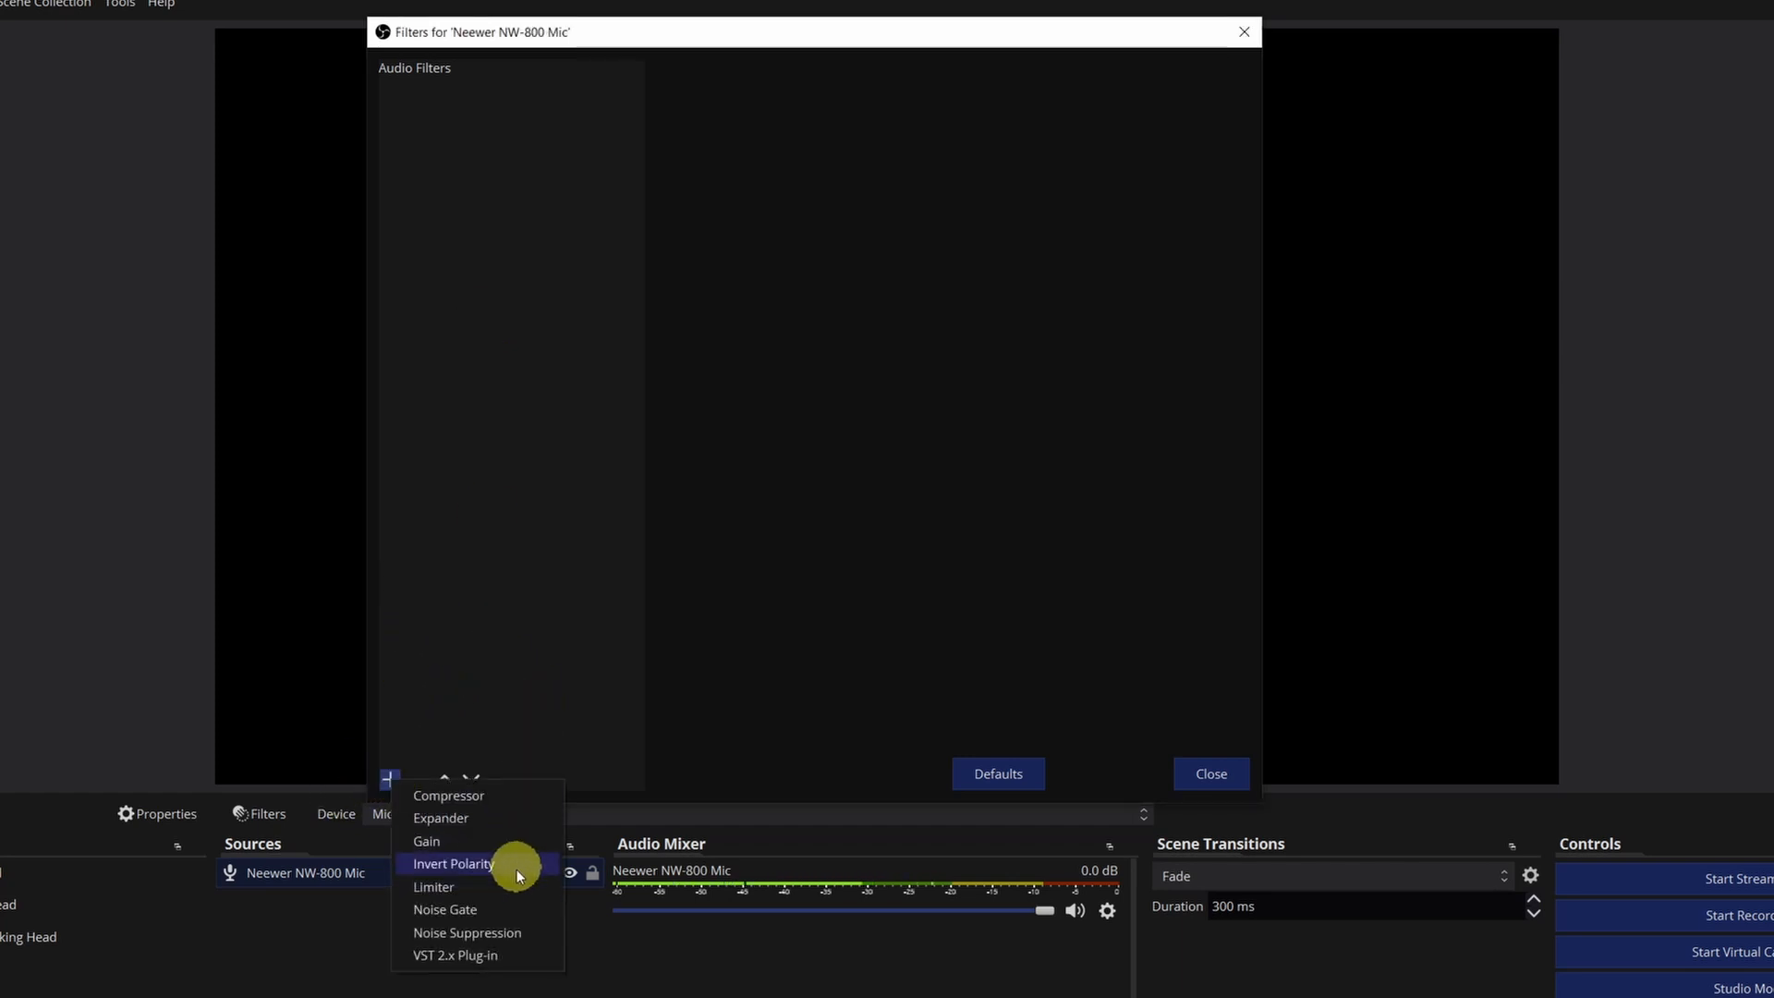
left_click(480, 930)
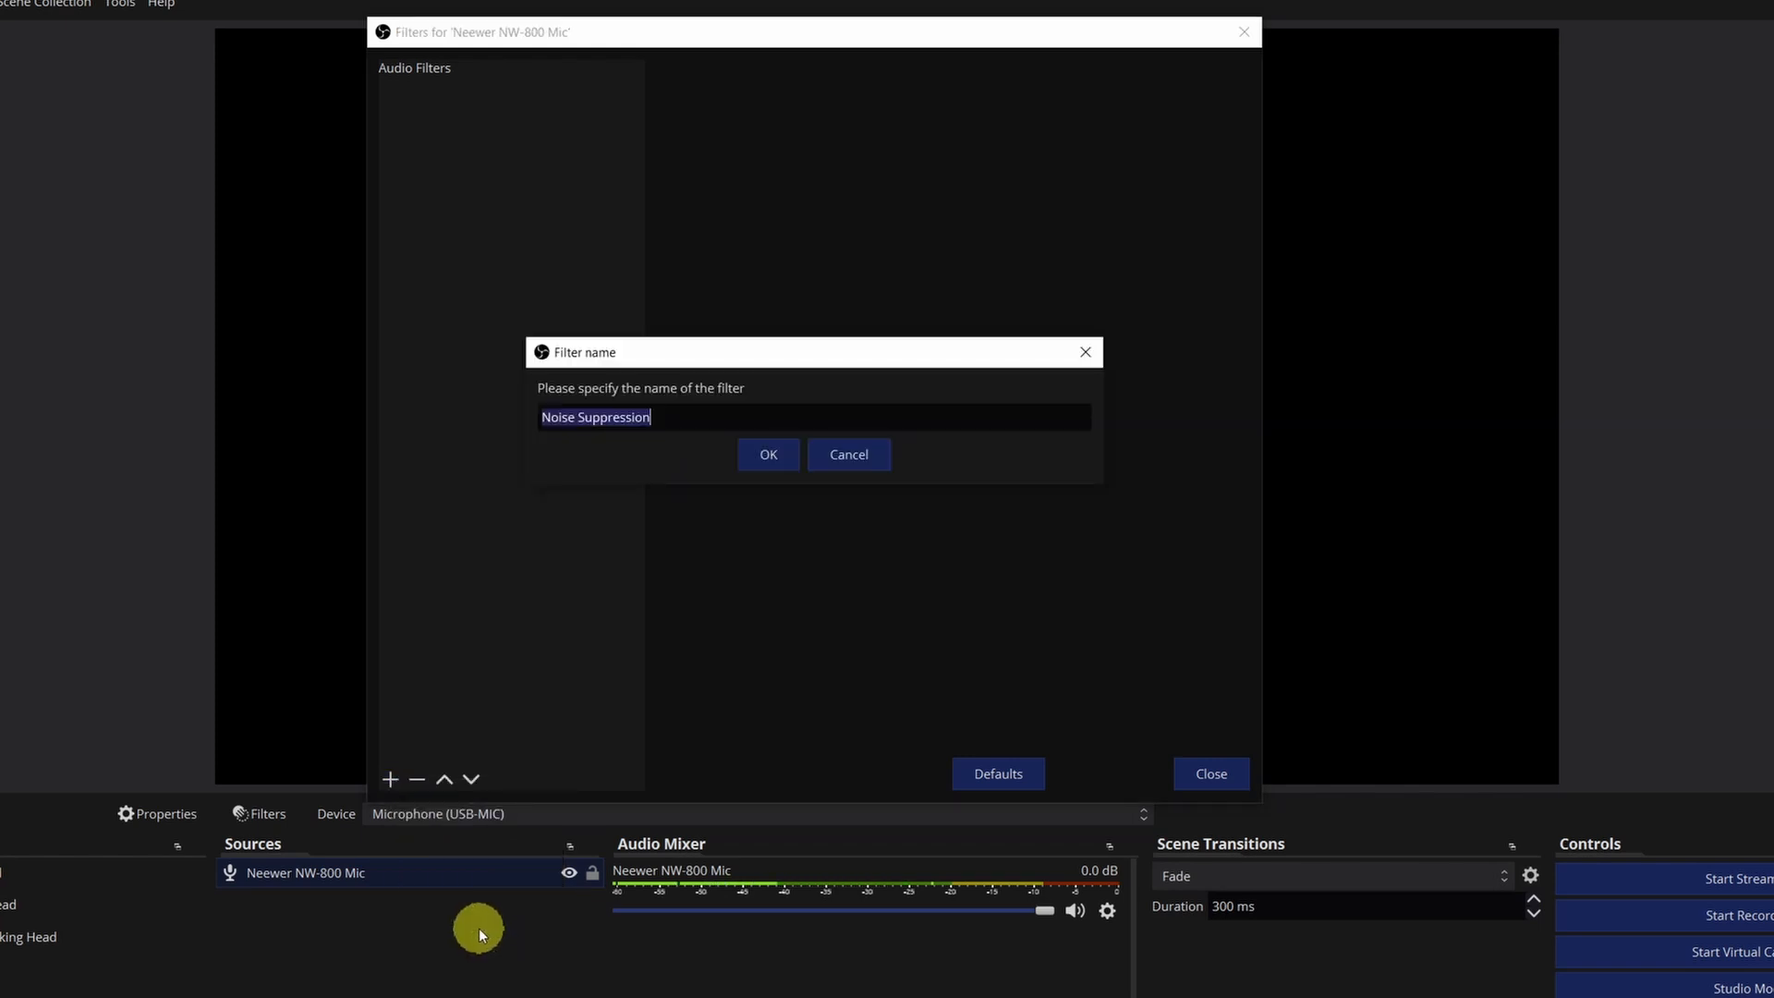
left_click(754, 453)
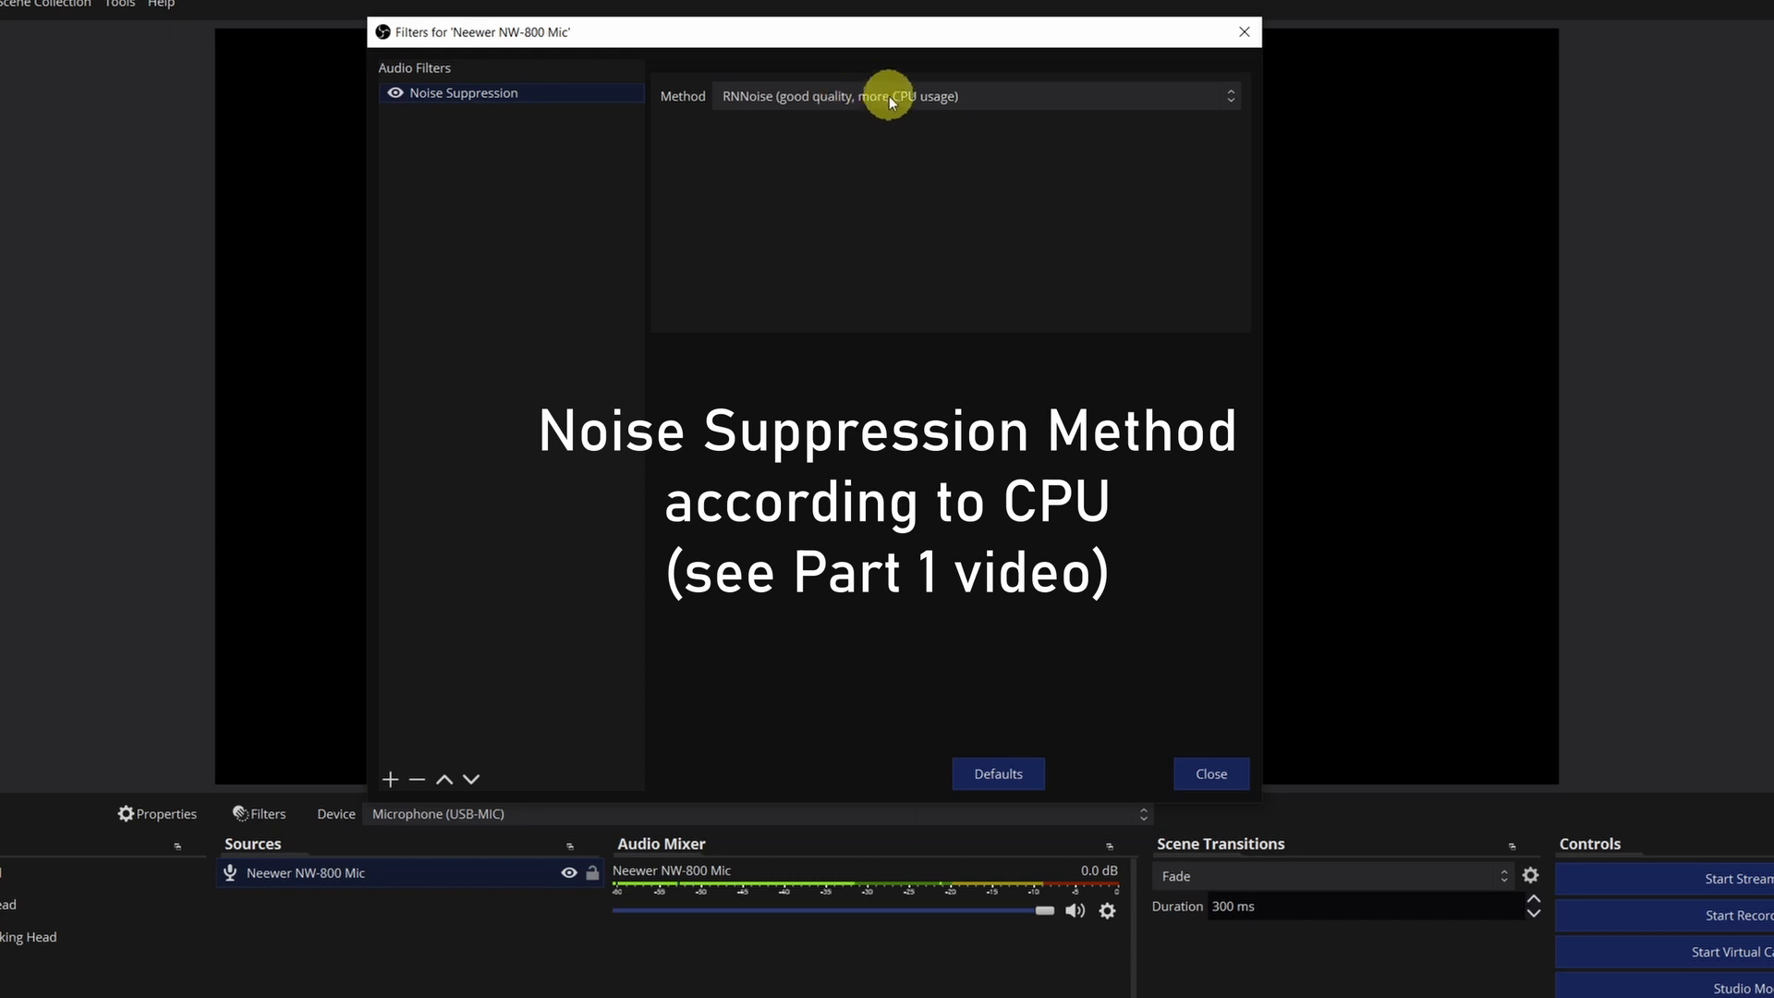
left_click(990, 100)
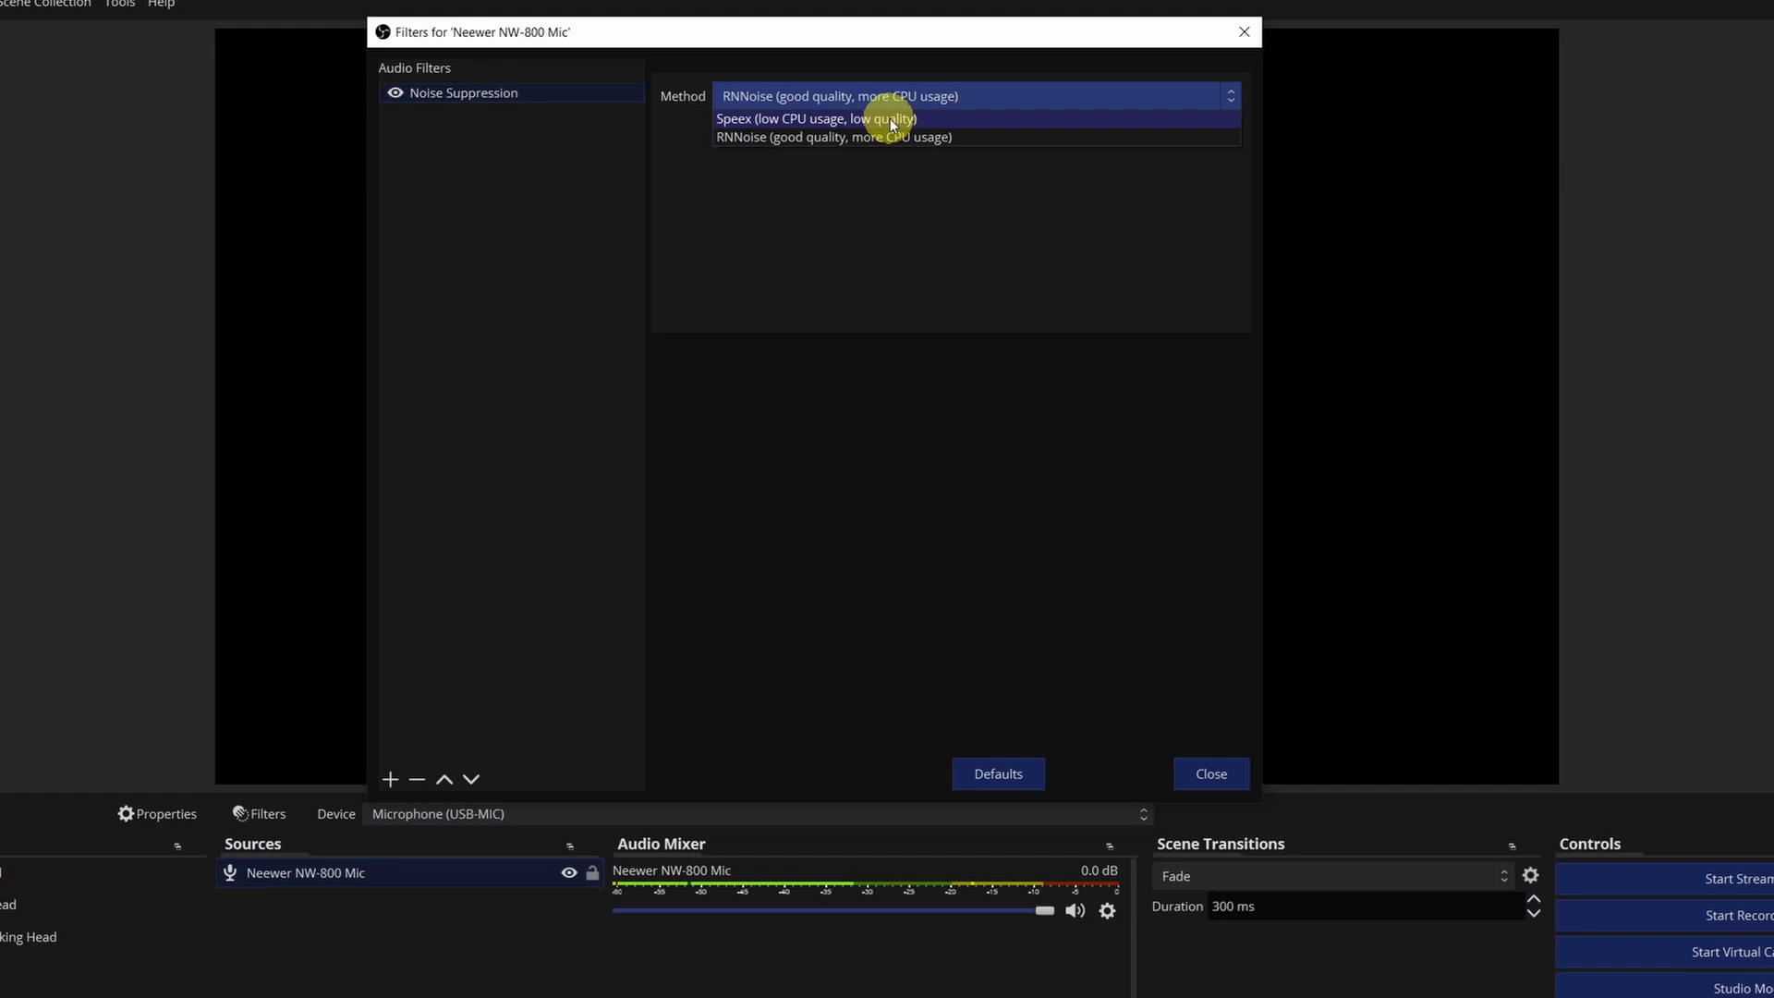
left_click(931, 174)
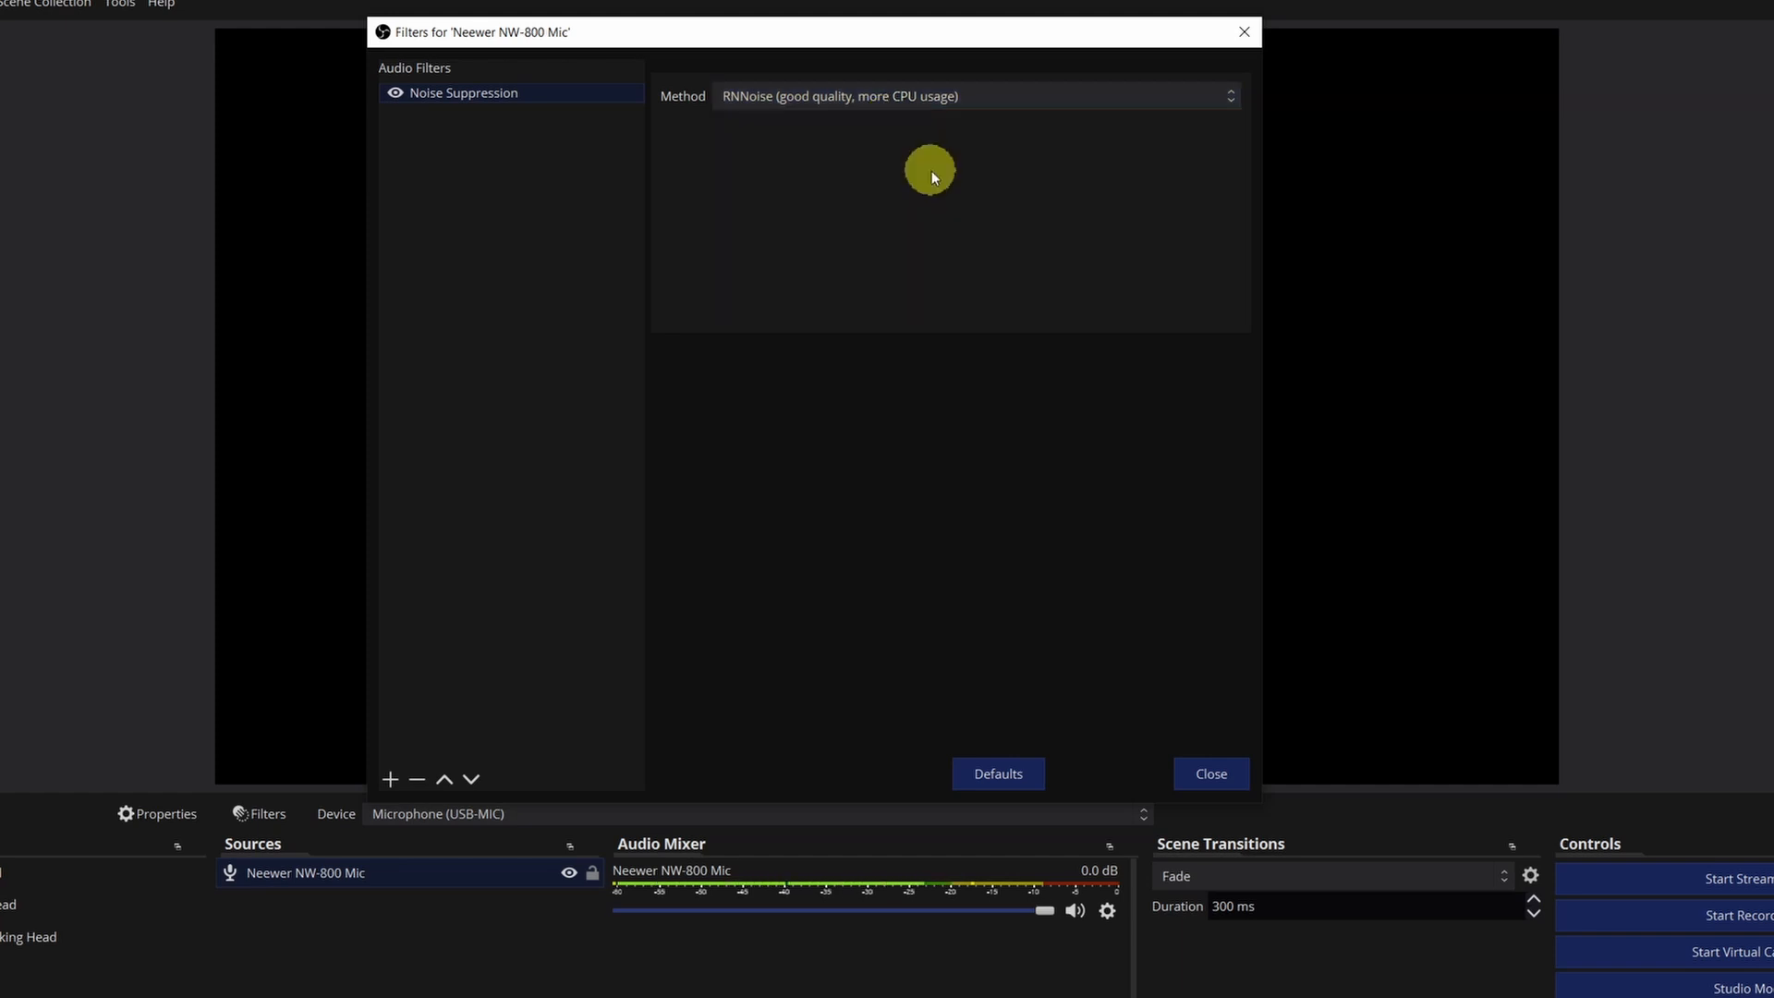
left_click(784, 99)
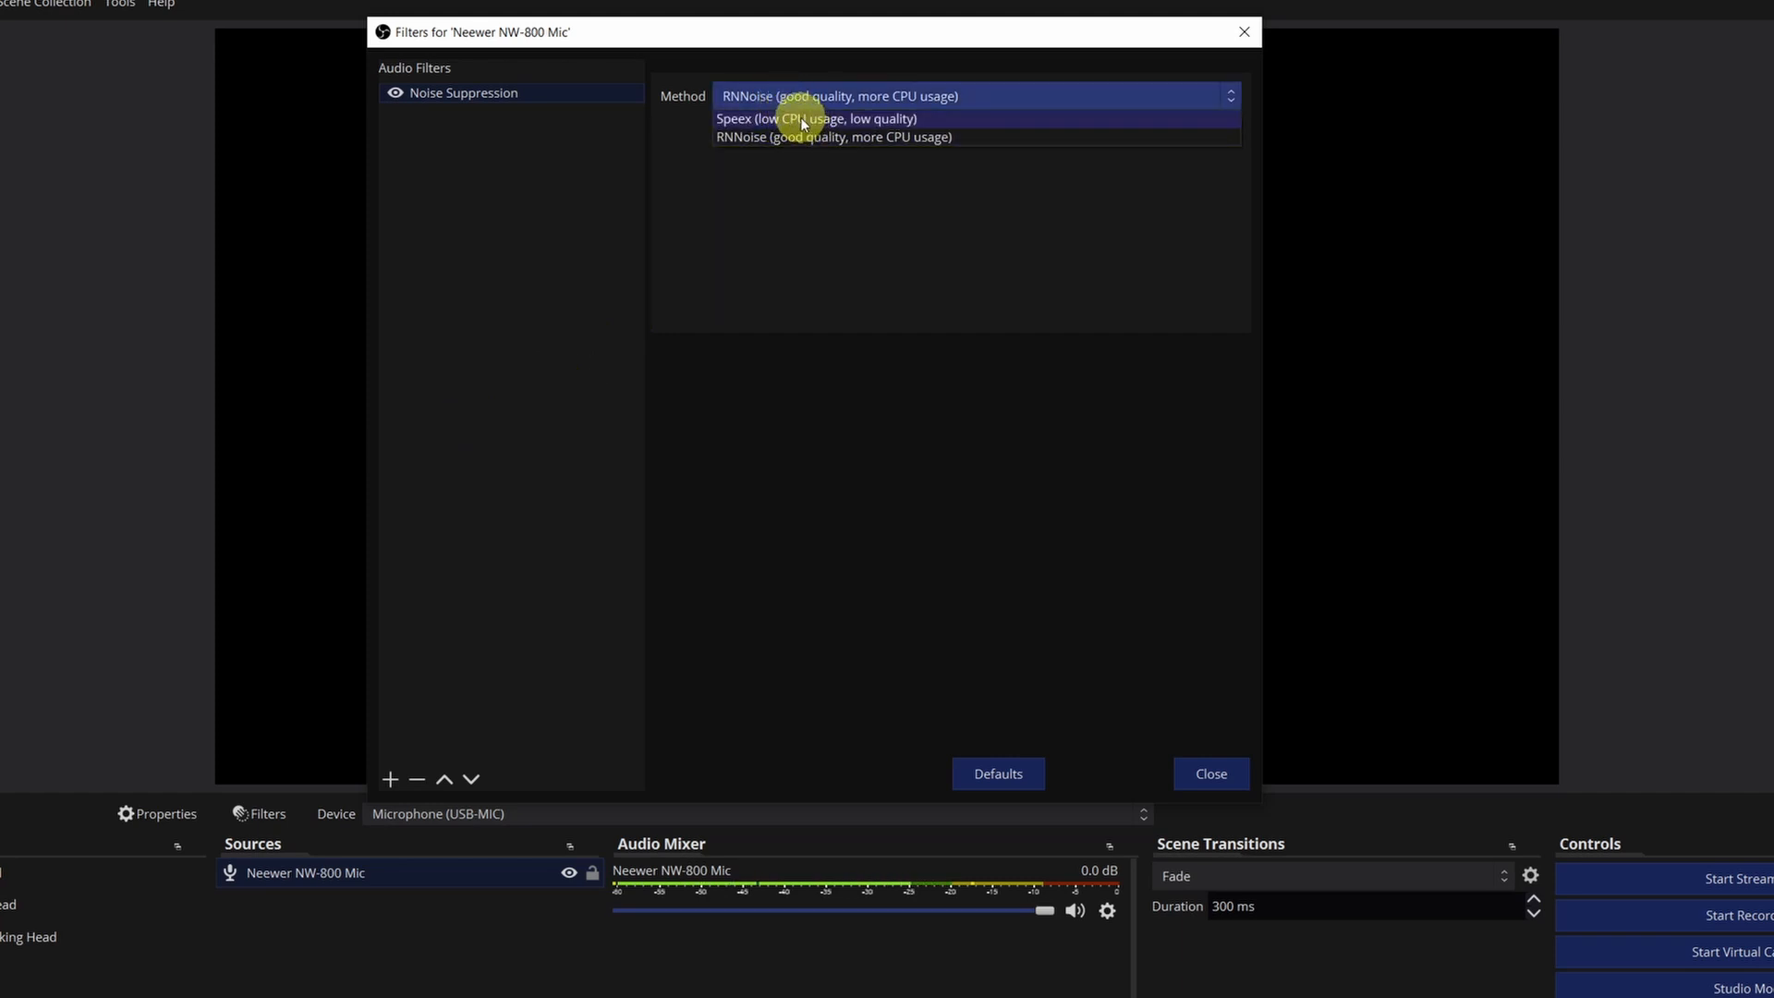
left_click(817, 223)
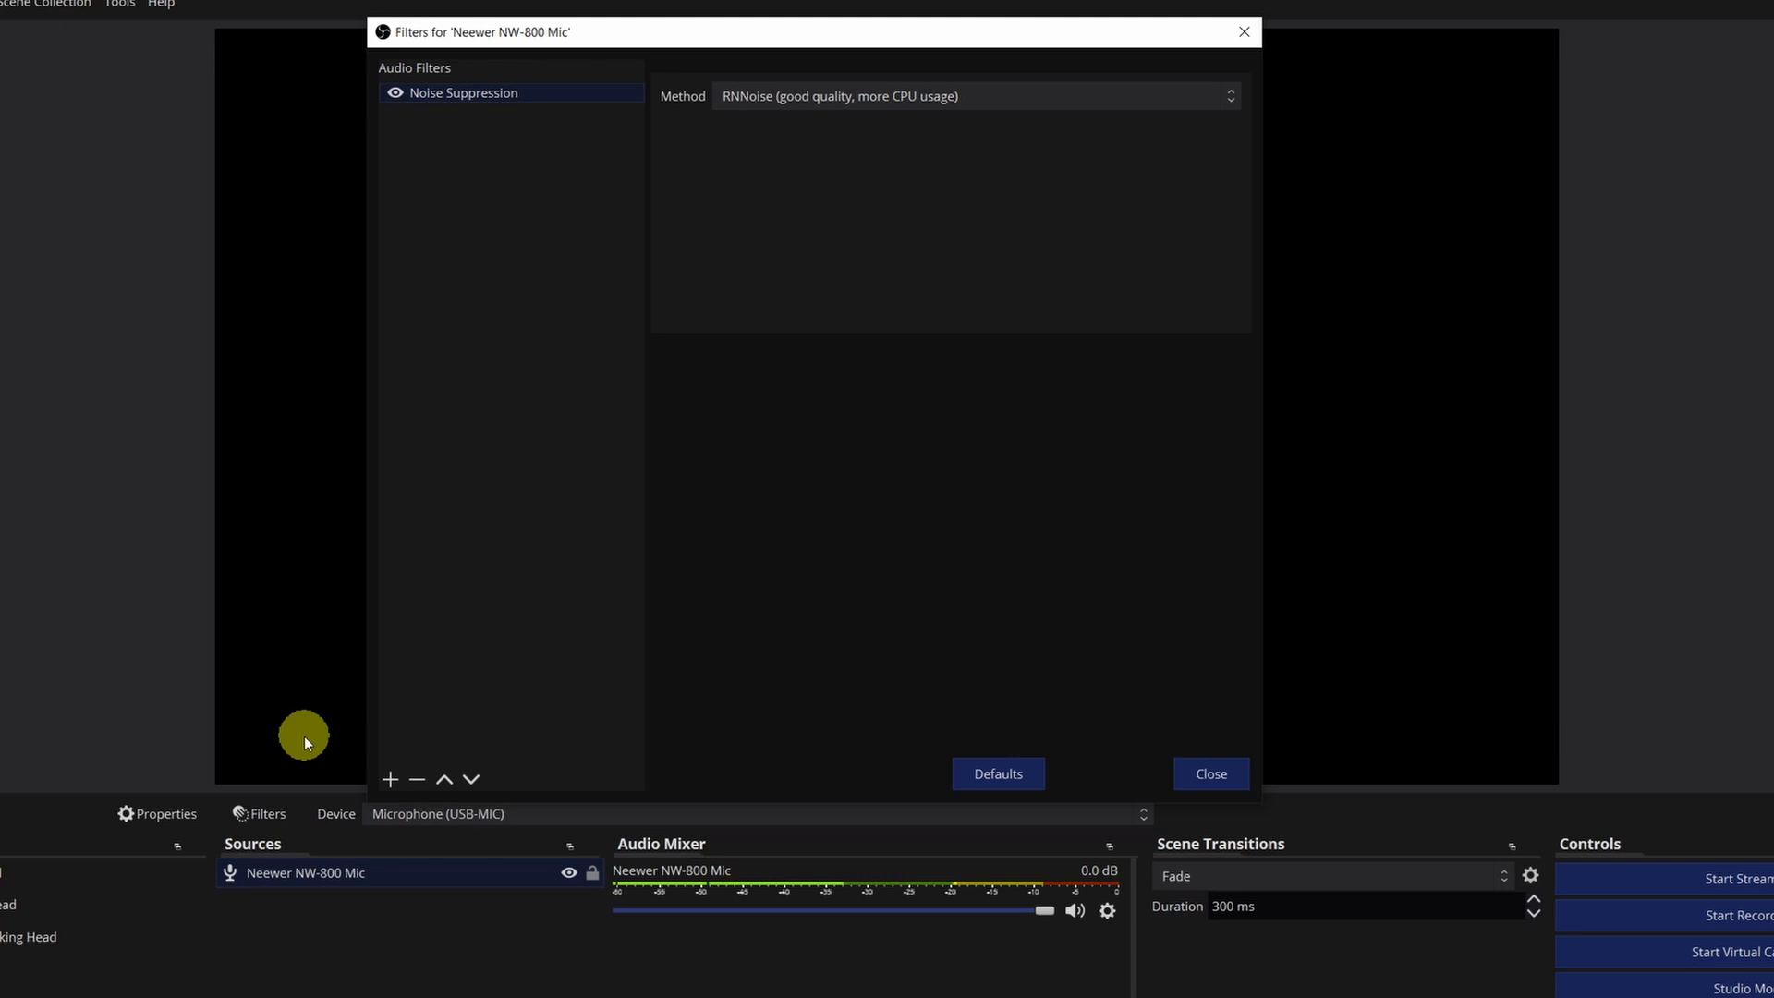
Add a Compressor filter with its default name below the Noise Suppression filter on the microphone.
left_click(390, 779)
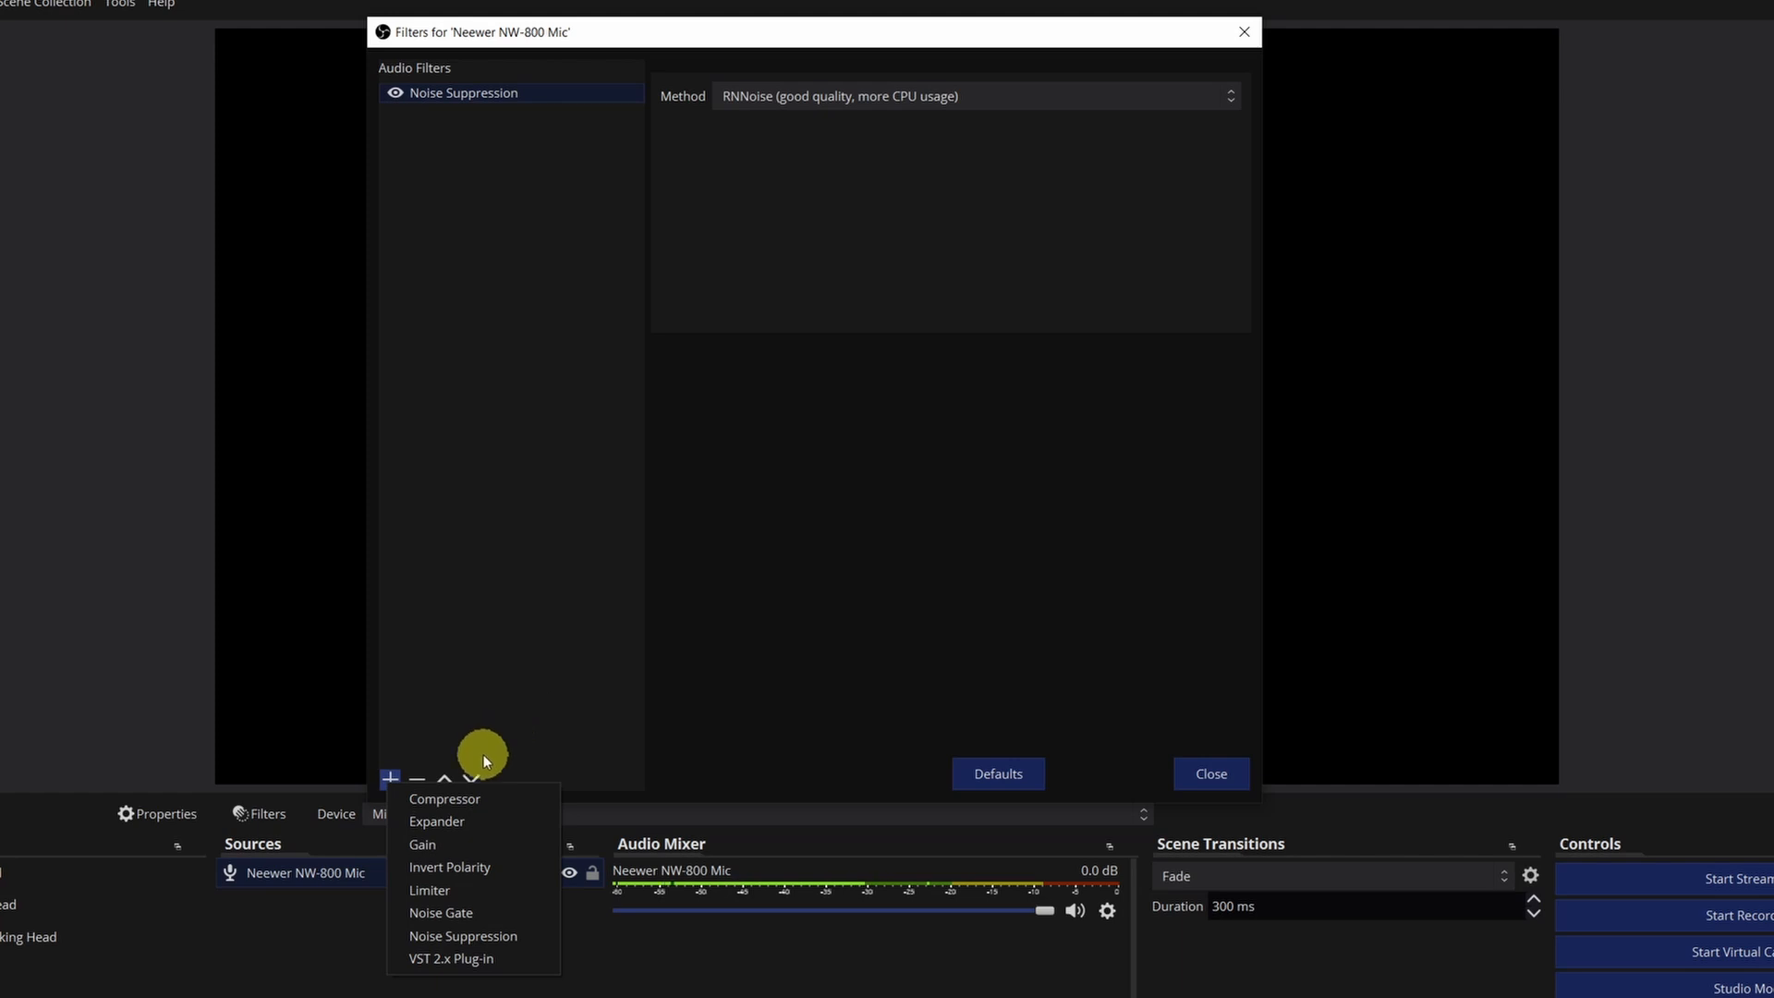
left_click(458, 796)
left_click(767, 454)
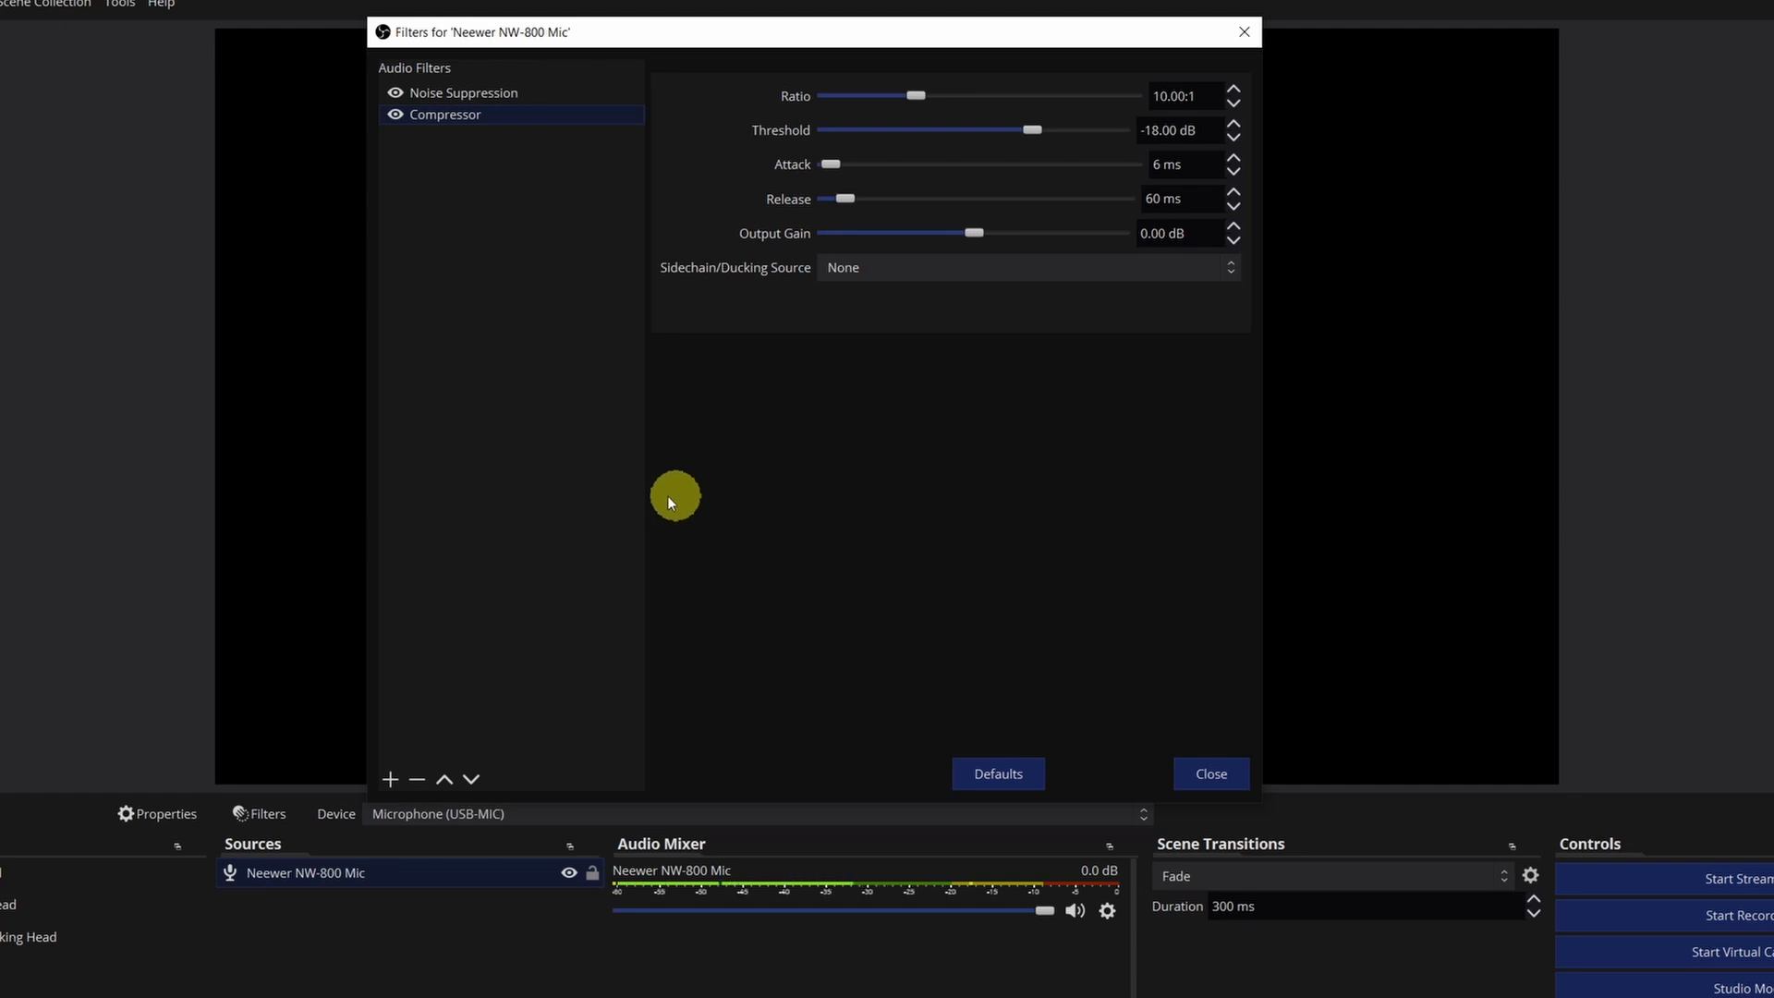
Add a Limiter filter with its default name after the Compressor on the microphone.
left_click(389, 779)
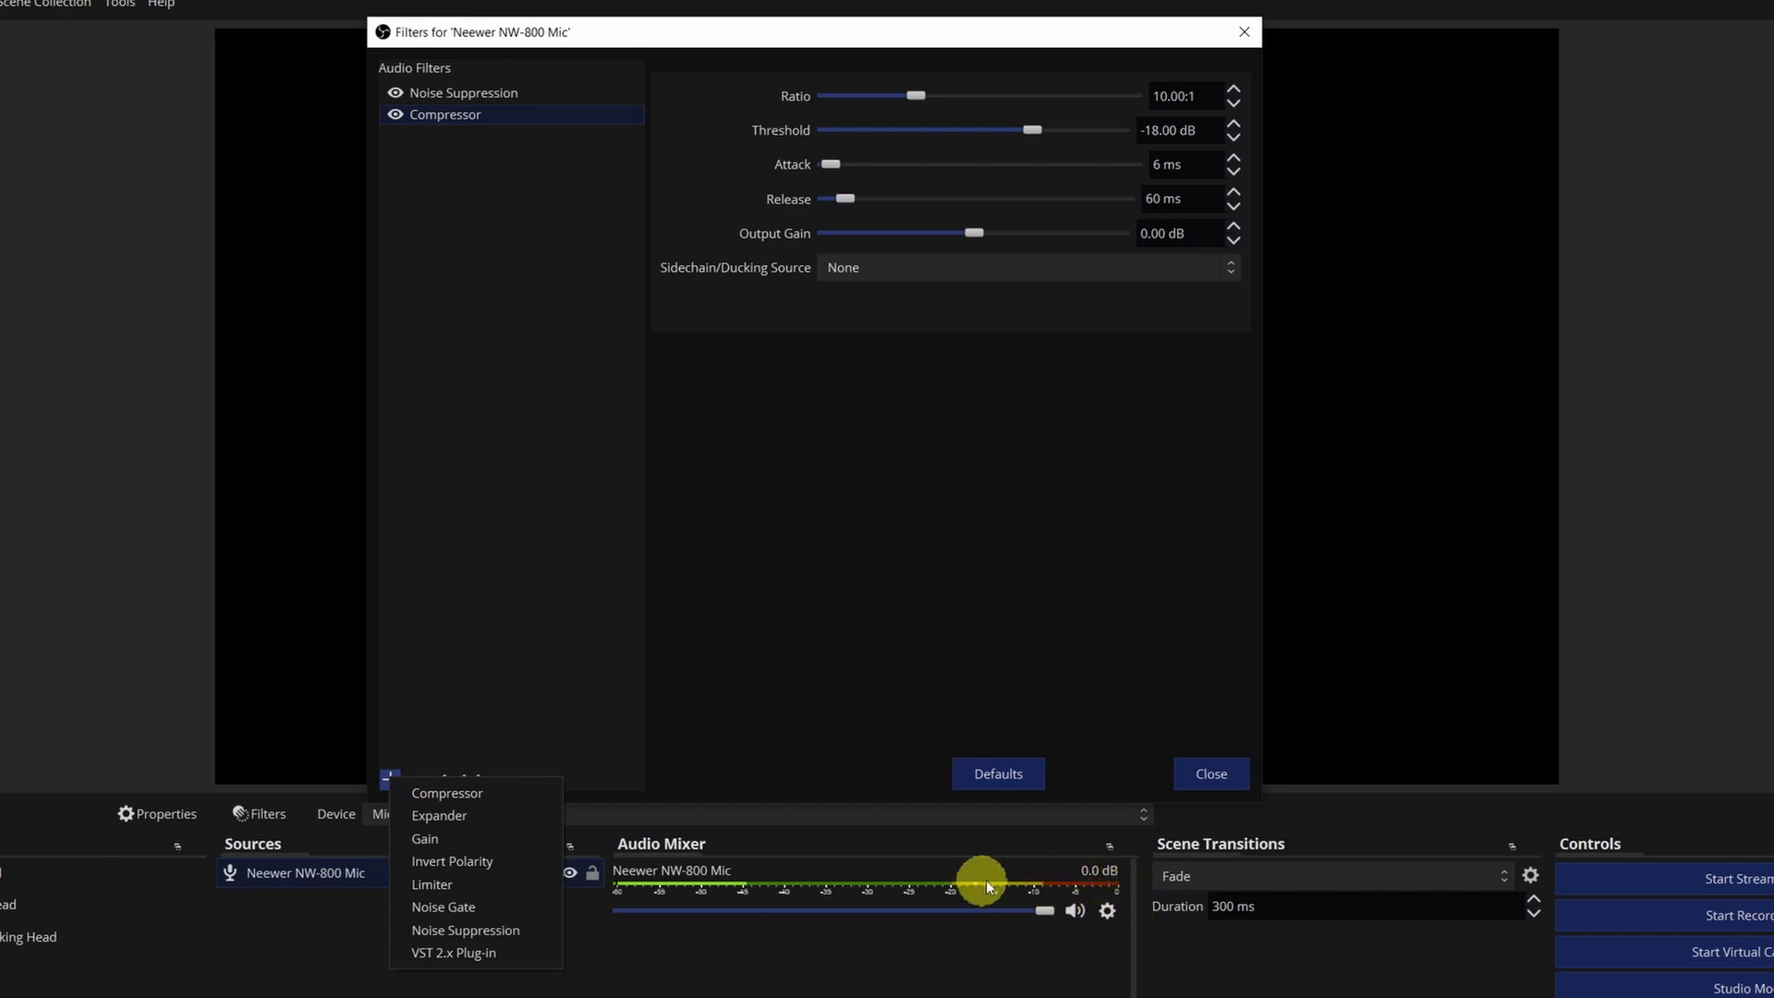
left_click(451, 887)
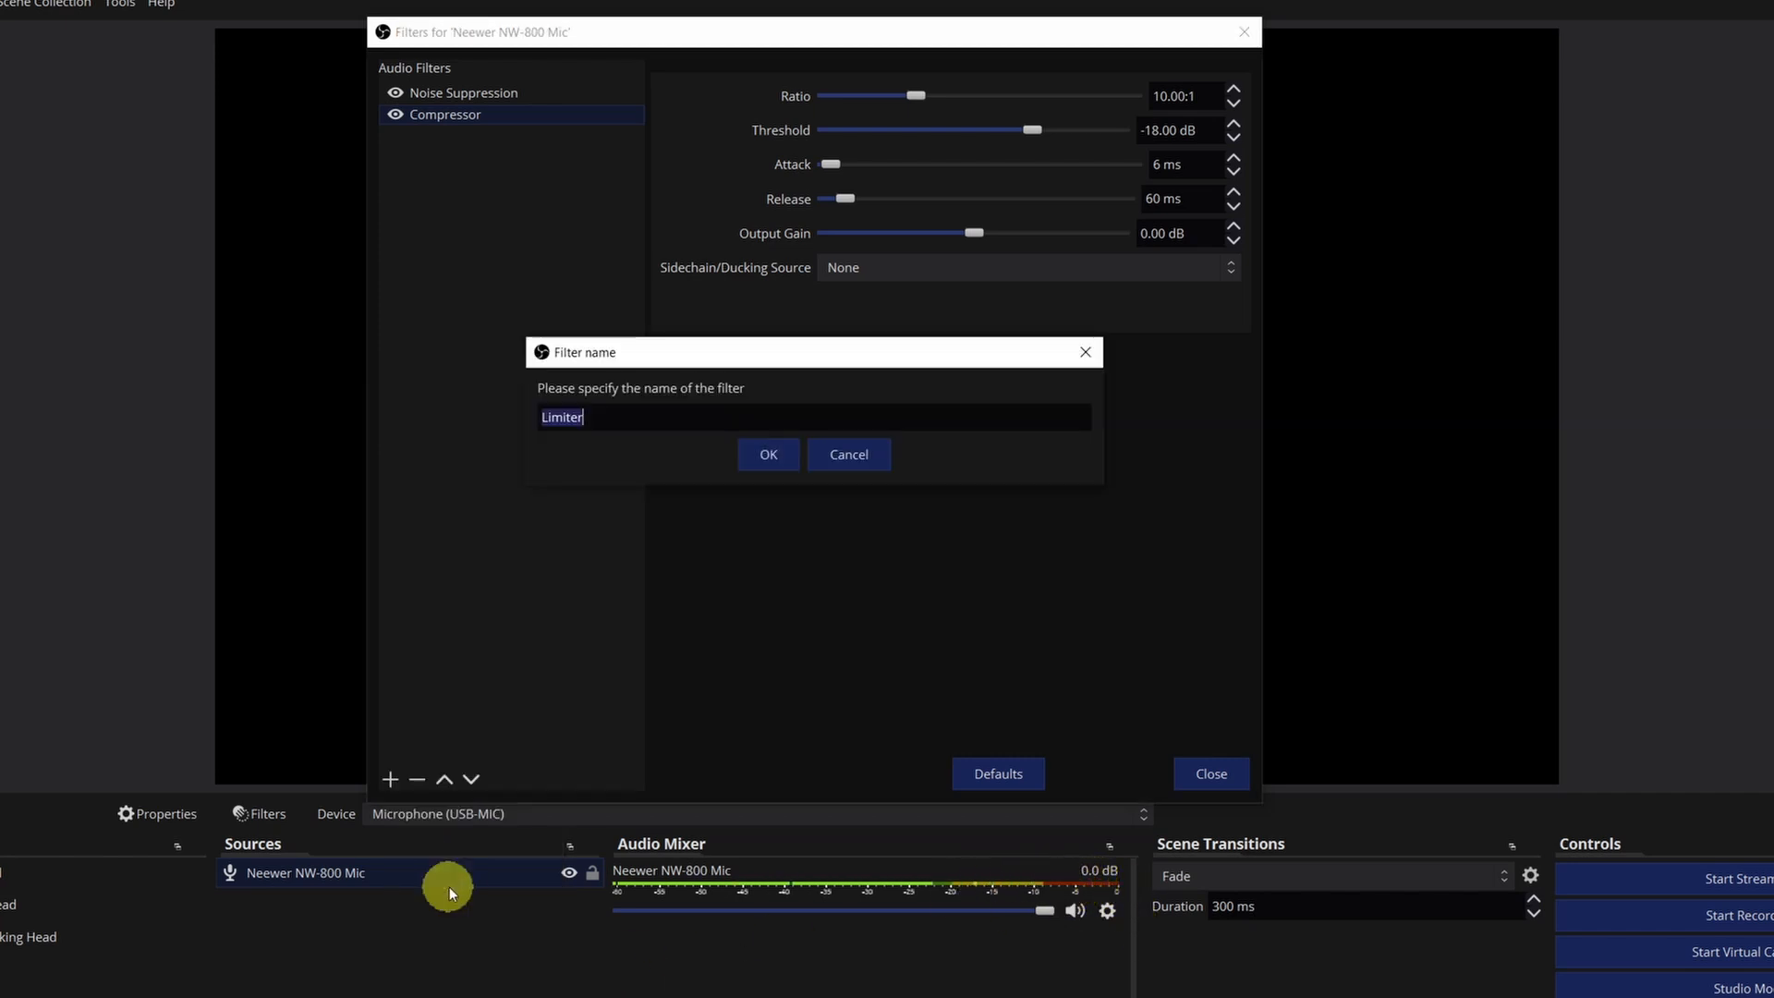
left_click(767, 458)
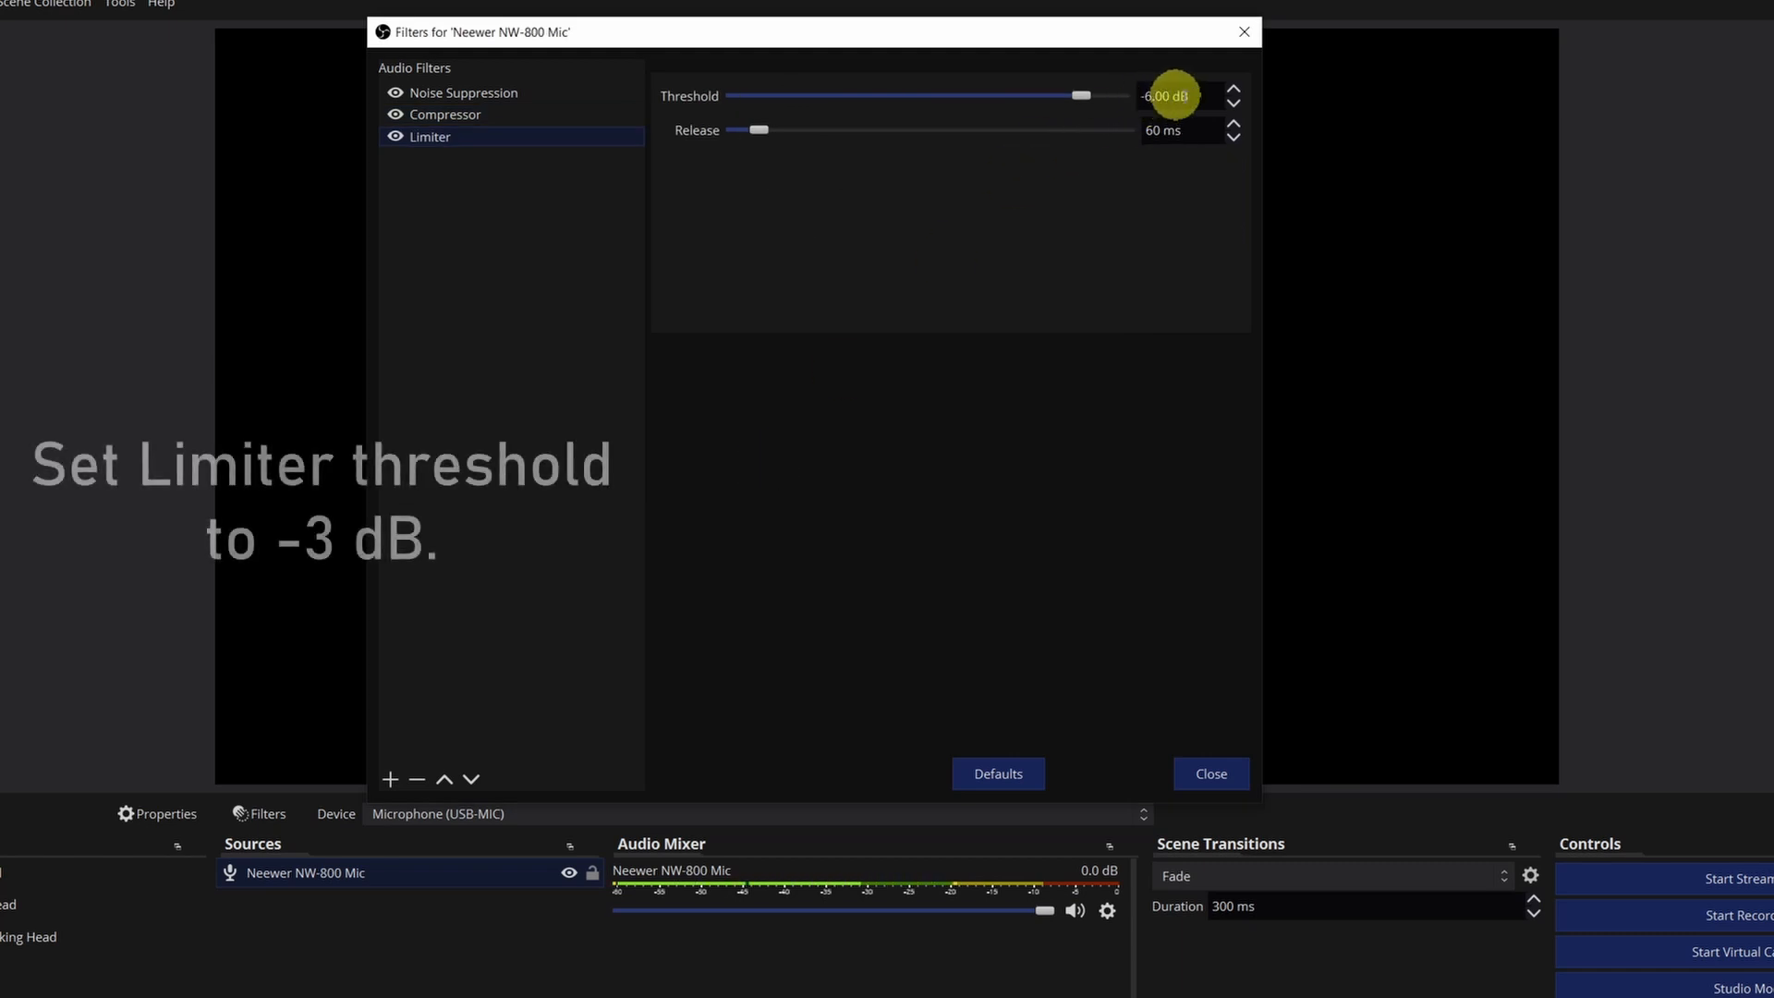
Set the Limiter filter's threshold to -3.00 dB.
left_click(1234, 106)
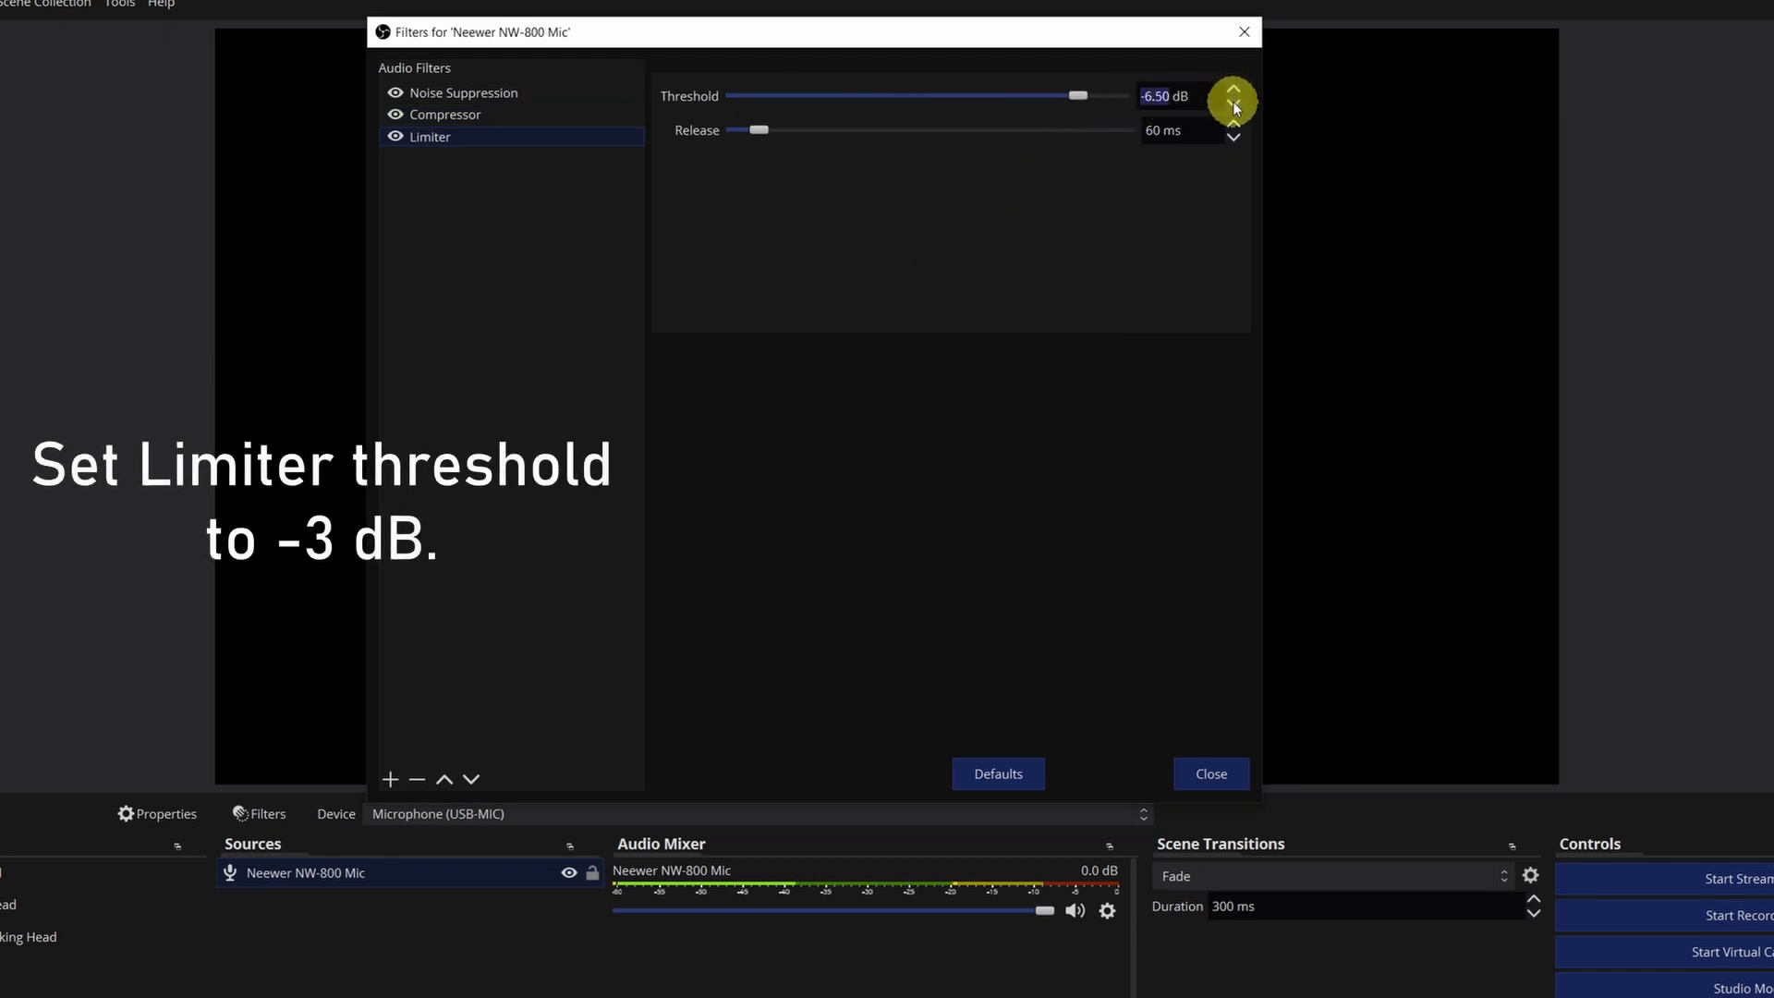
left_click(1234, 105)
left_click(1234, 105)
left_click(1234, 88)
left_click(1234, 89)
left_click_drag(1073, 96, 1099, 96)
left_click(1232, 104)
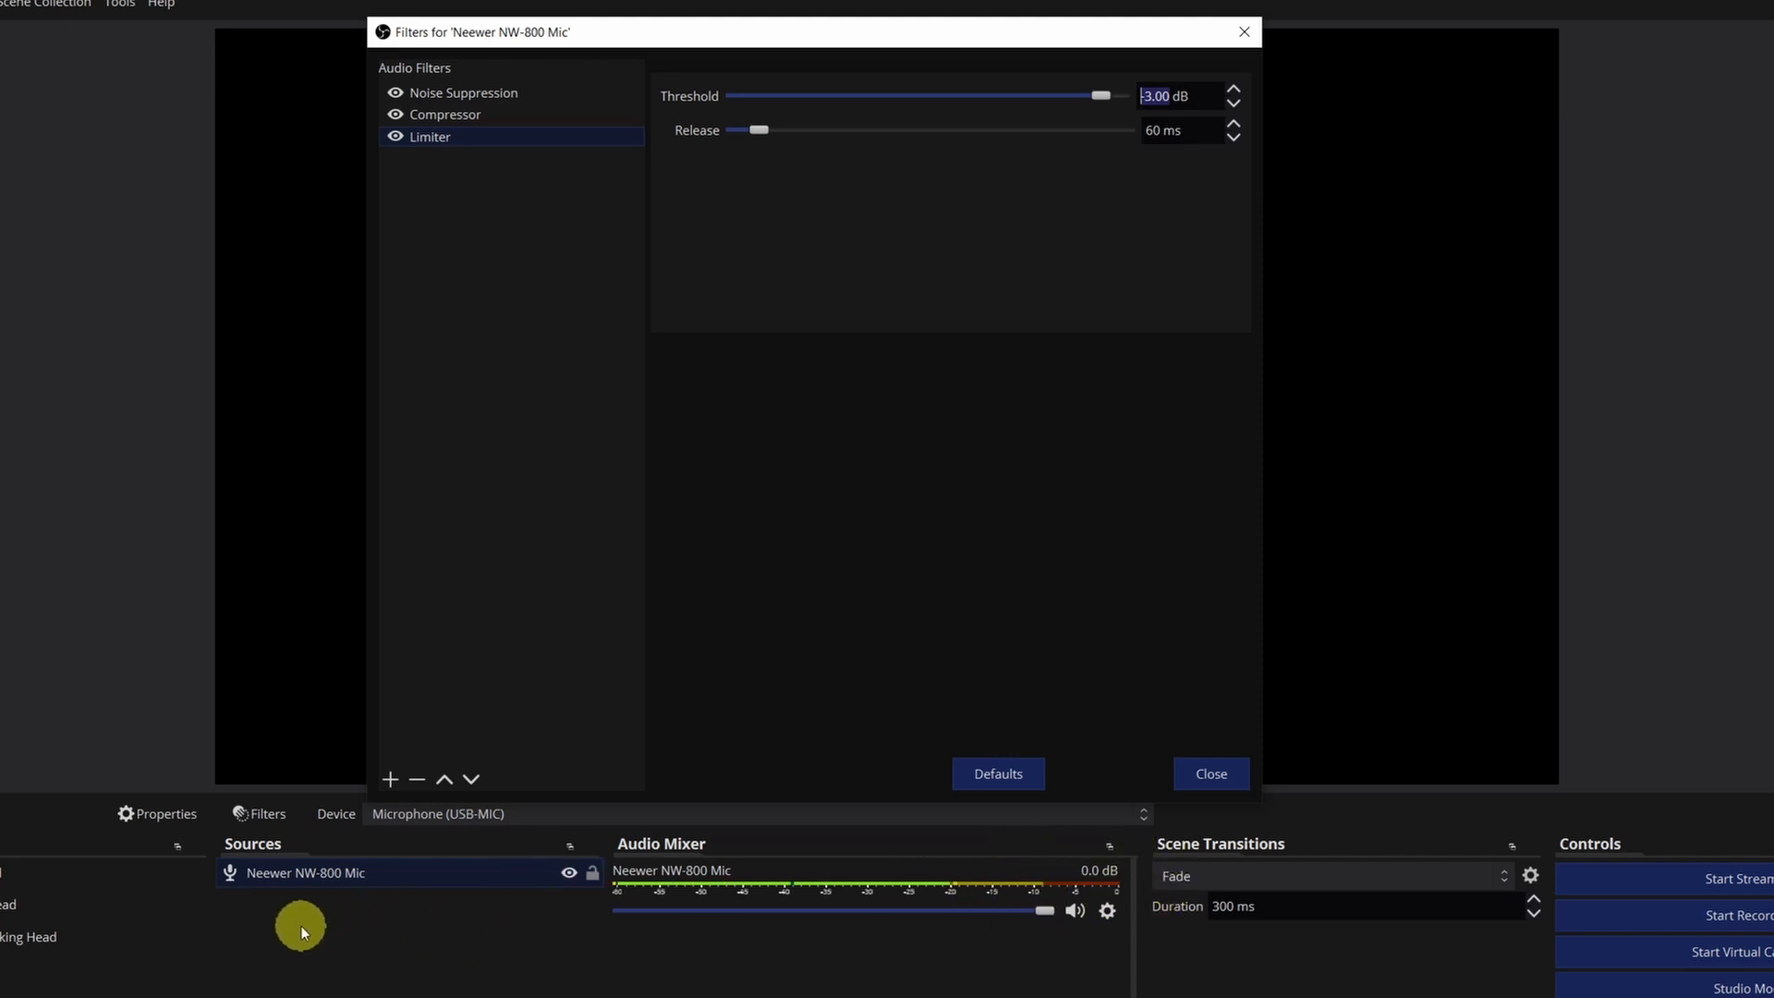
Add a Gain filter to the microphone, set its gain to 15 dB and close the filters window.
left_click(390, 779)
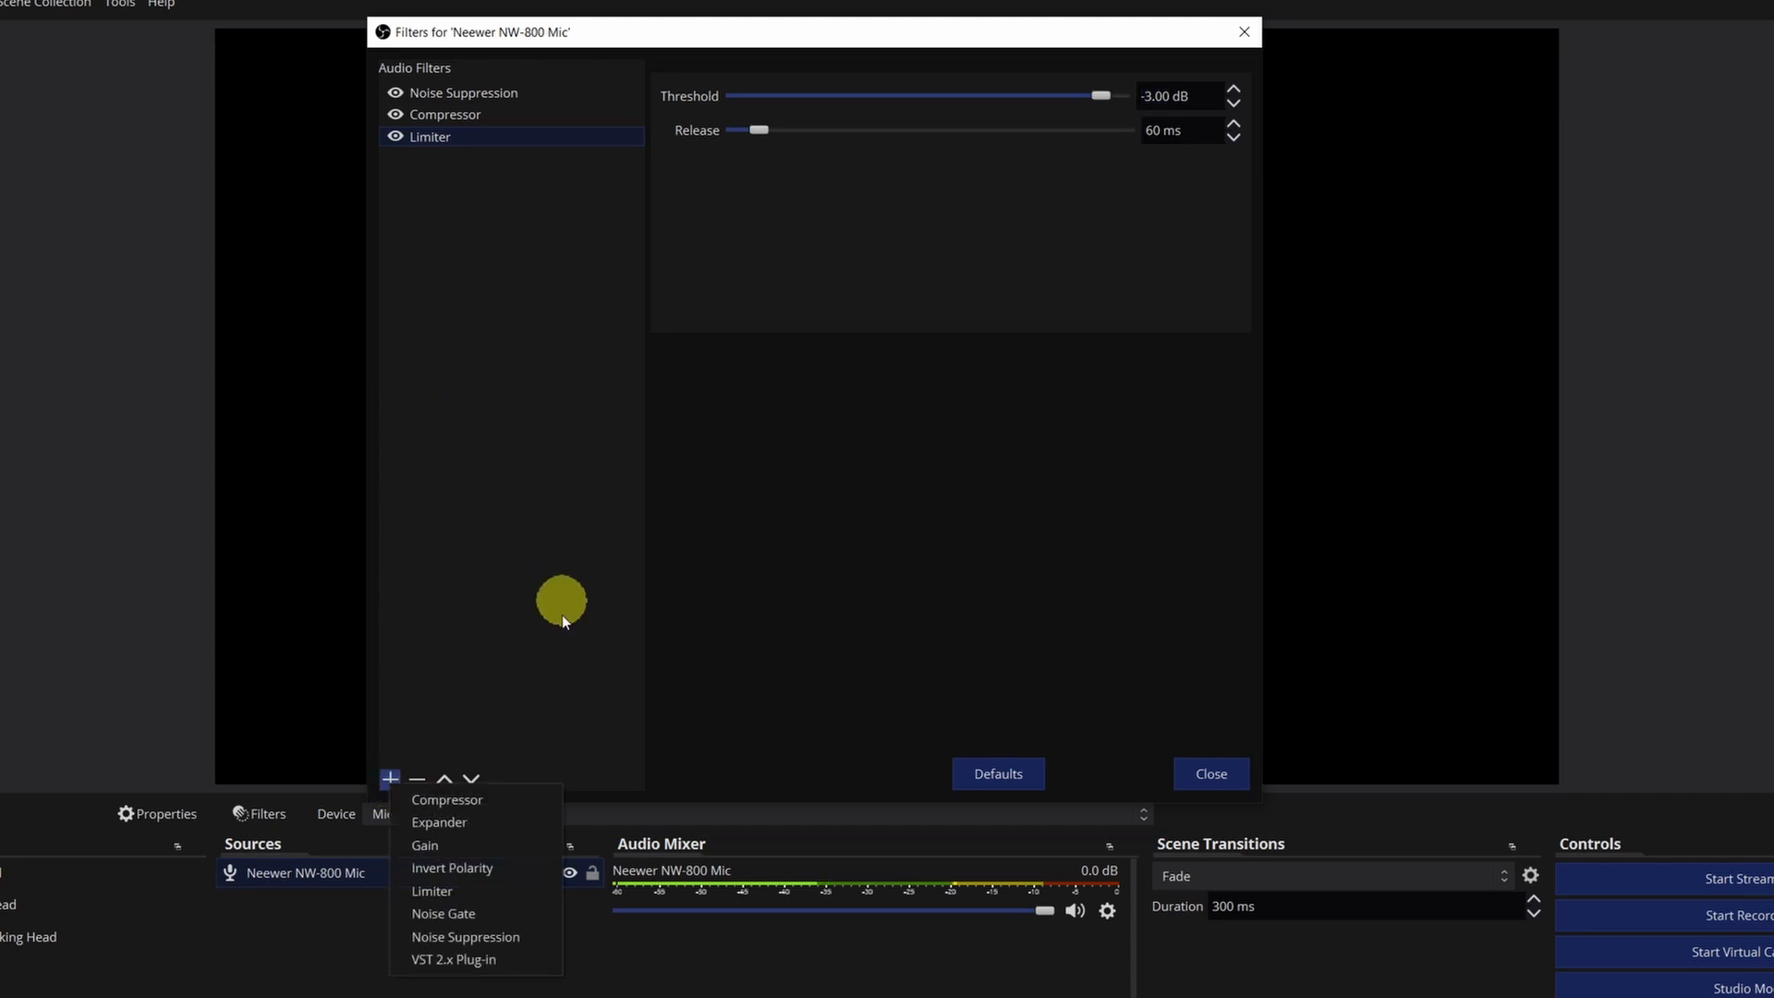
left_click(435, 844)
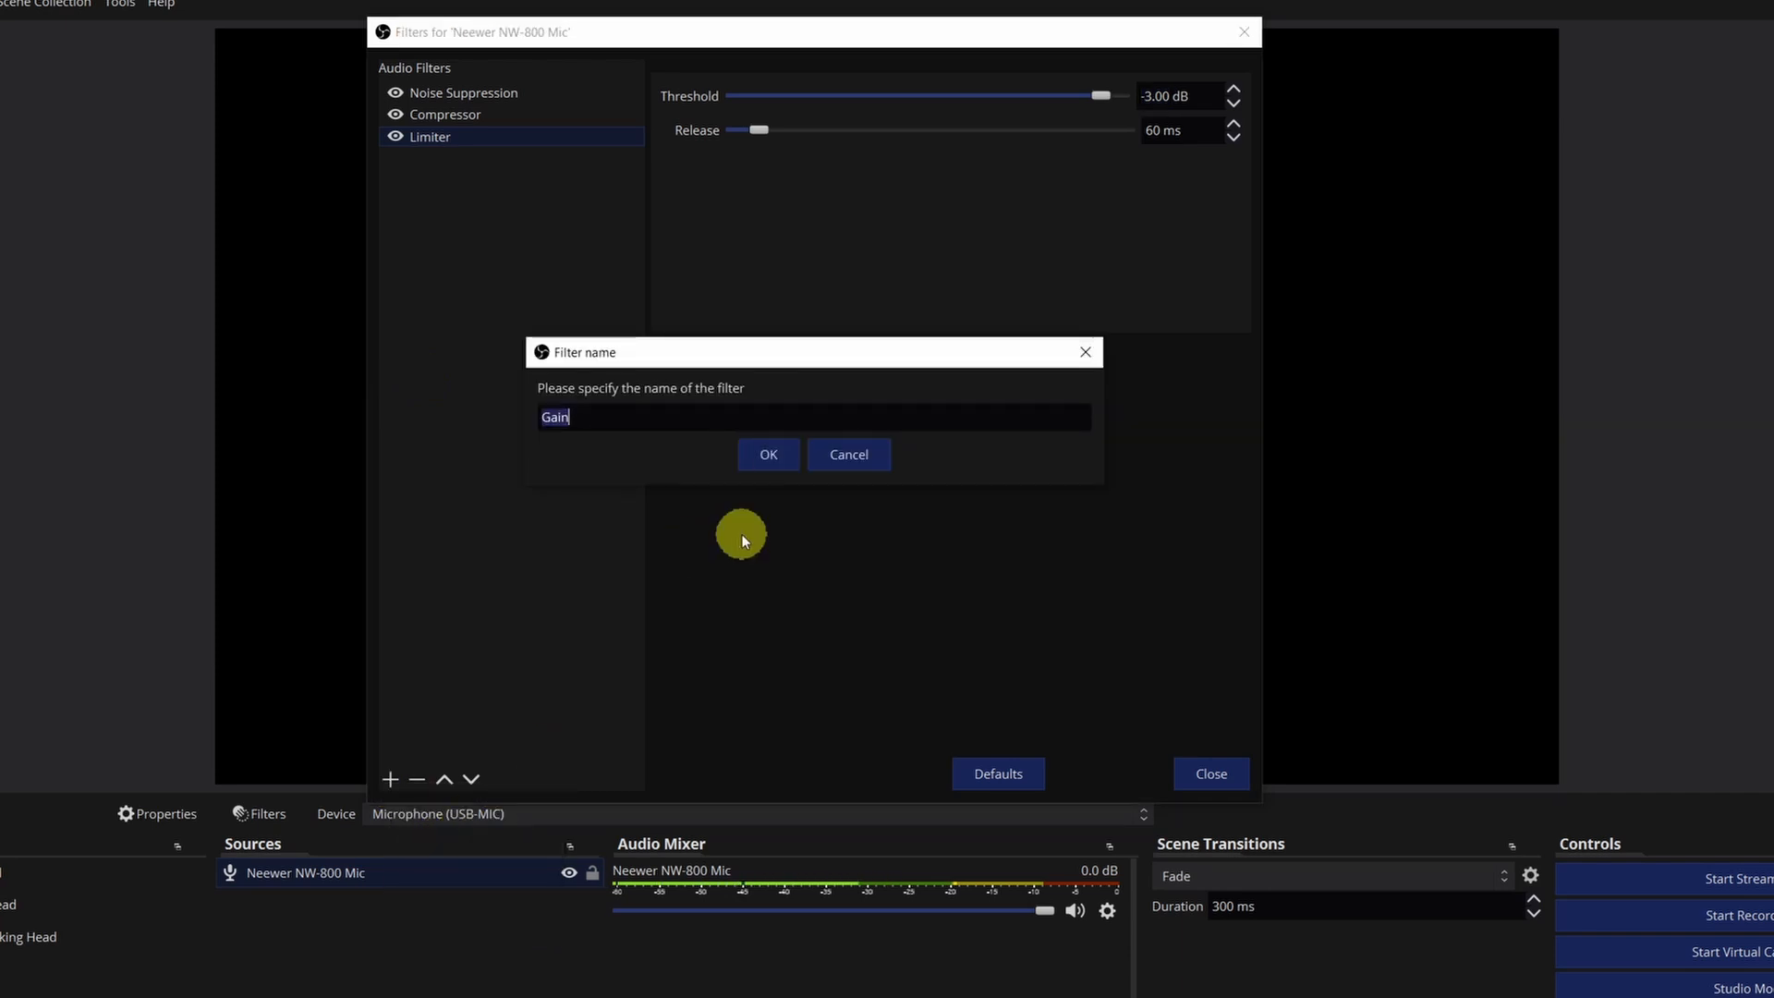
left_click(768, 454)
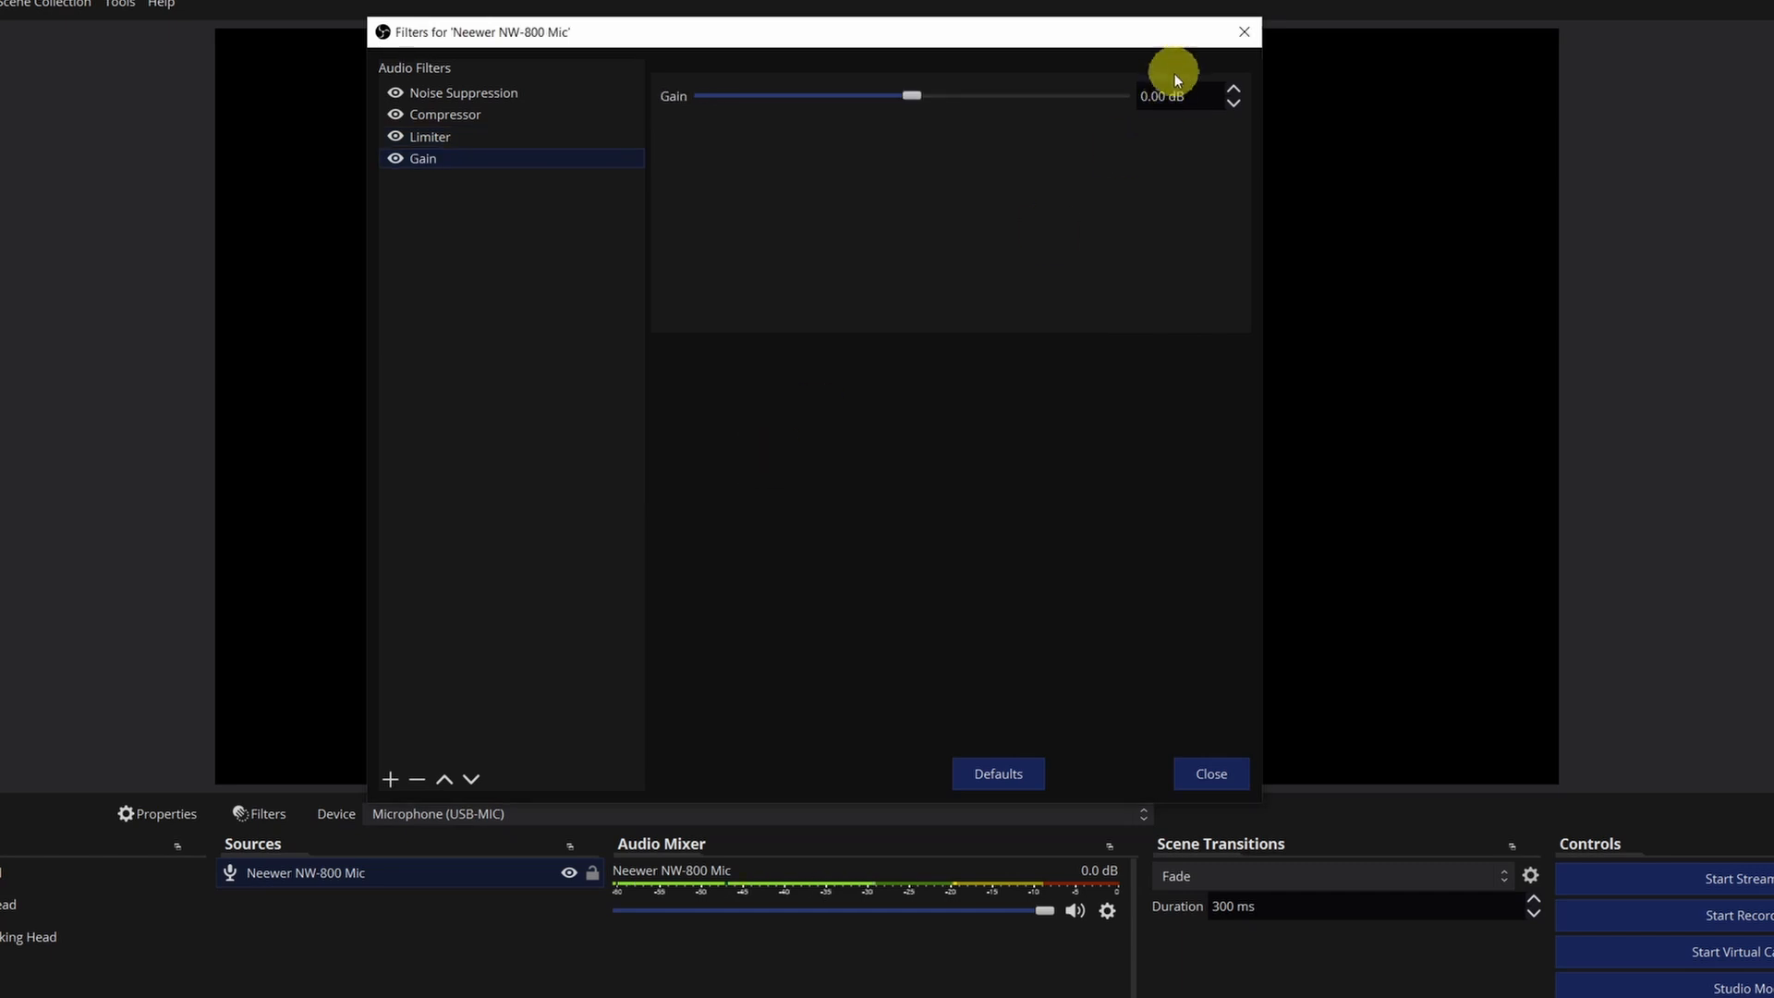
double_click(1150, 96)
type("15")
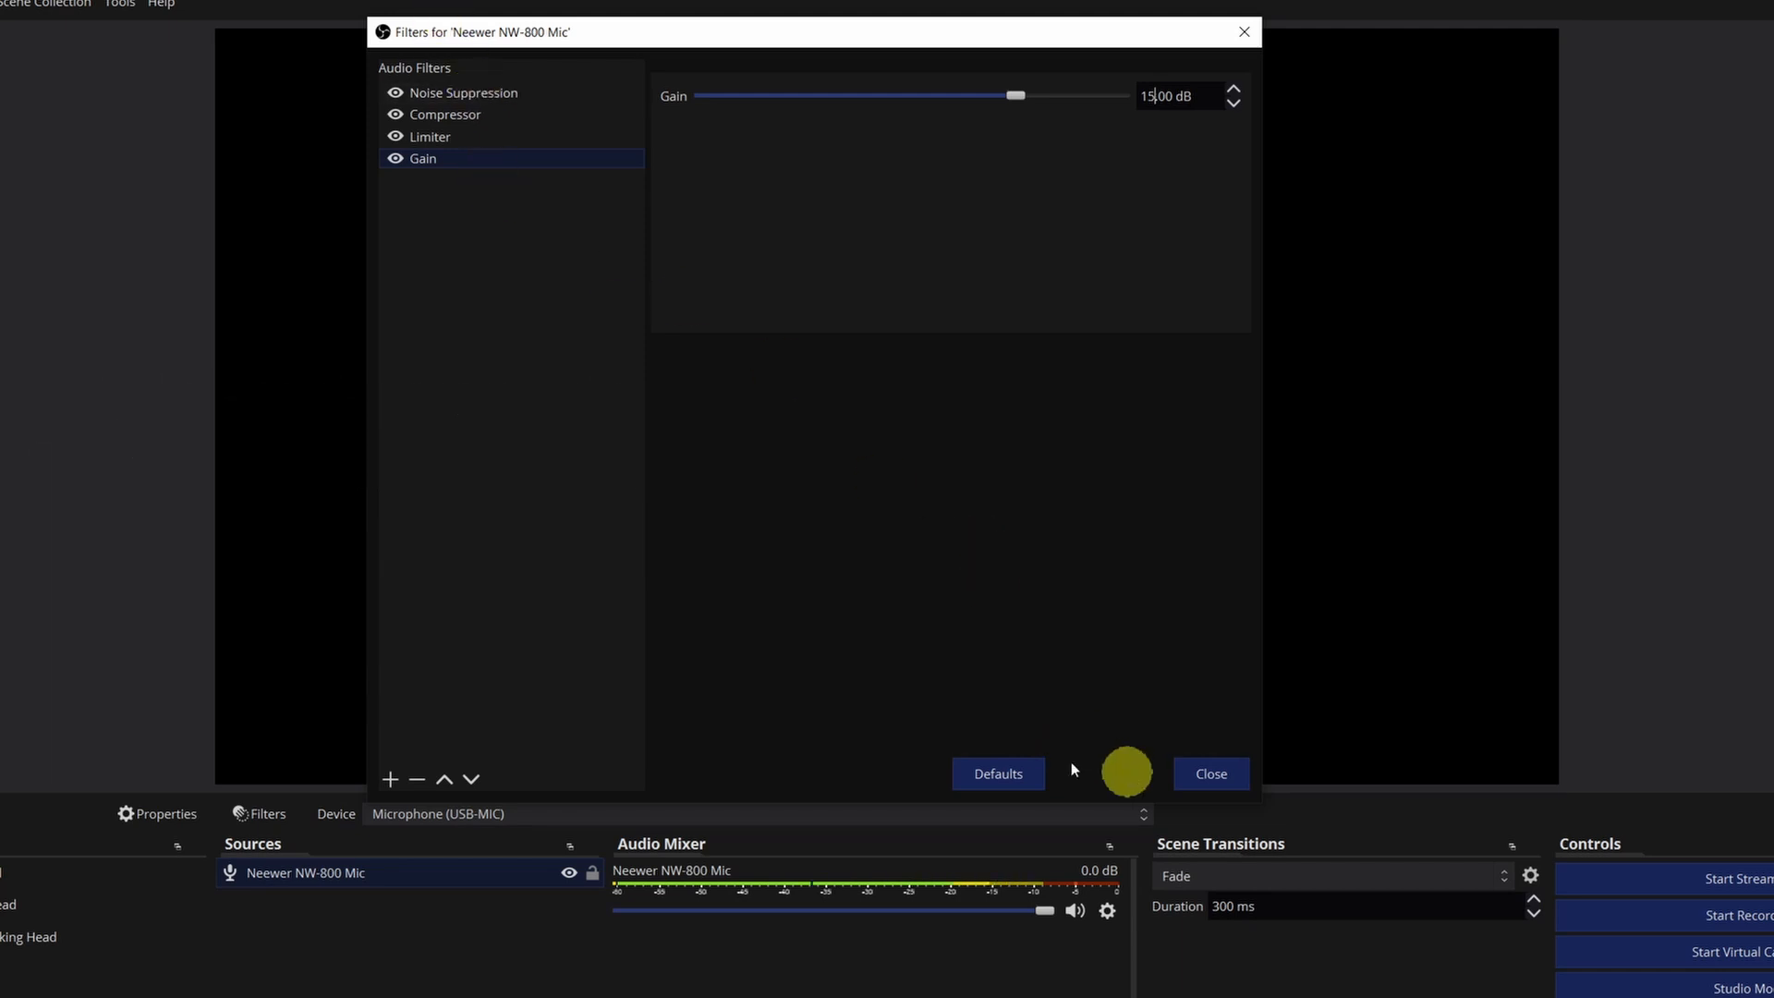
left_click(1207, 769)
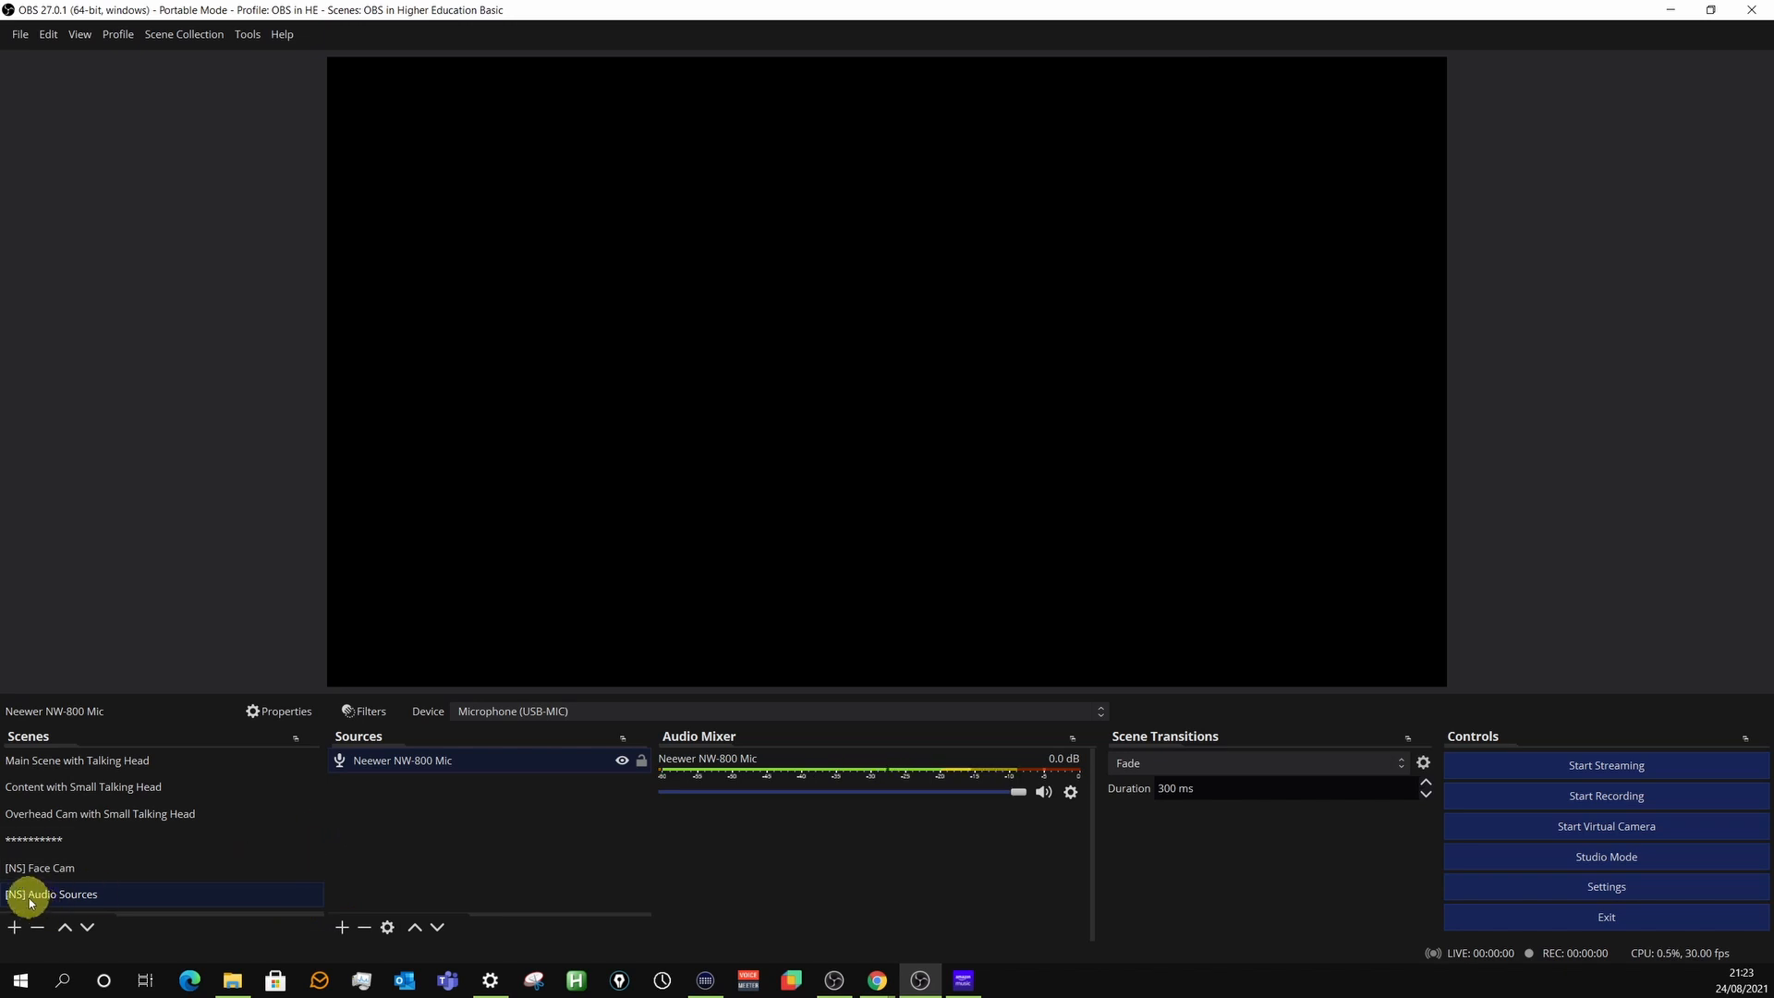
Add a new visible Audio Output Capture source named "Desktop Audio" to the [NS] Audio Sources scene.
left_click(409, 837)
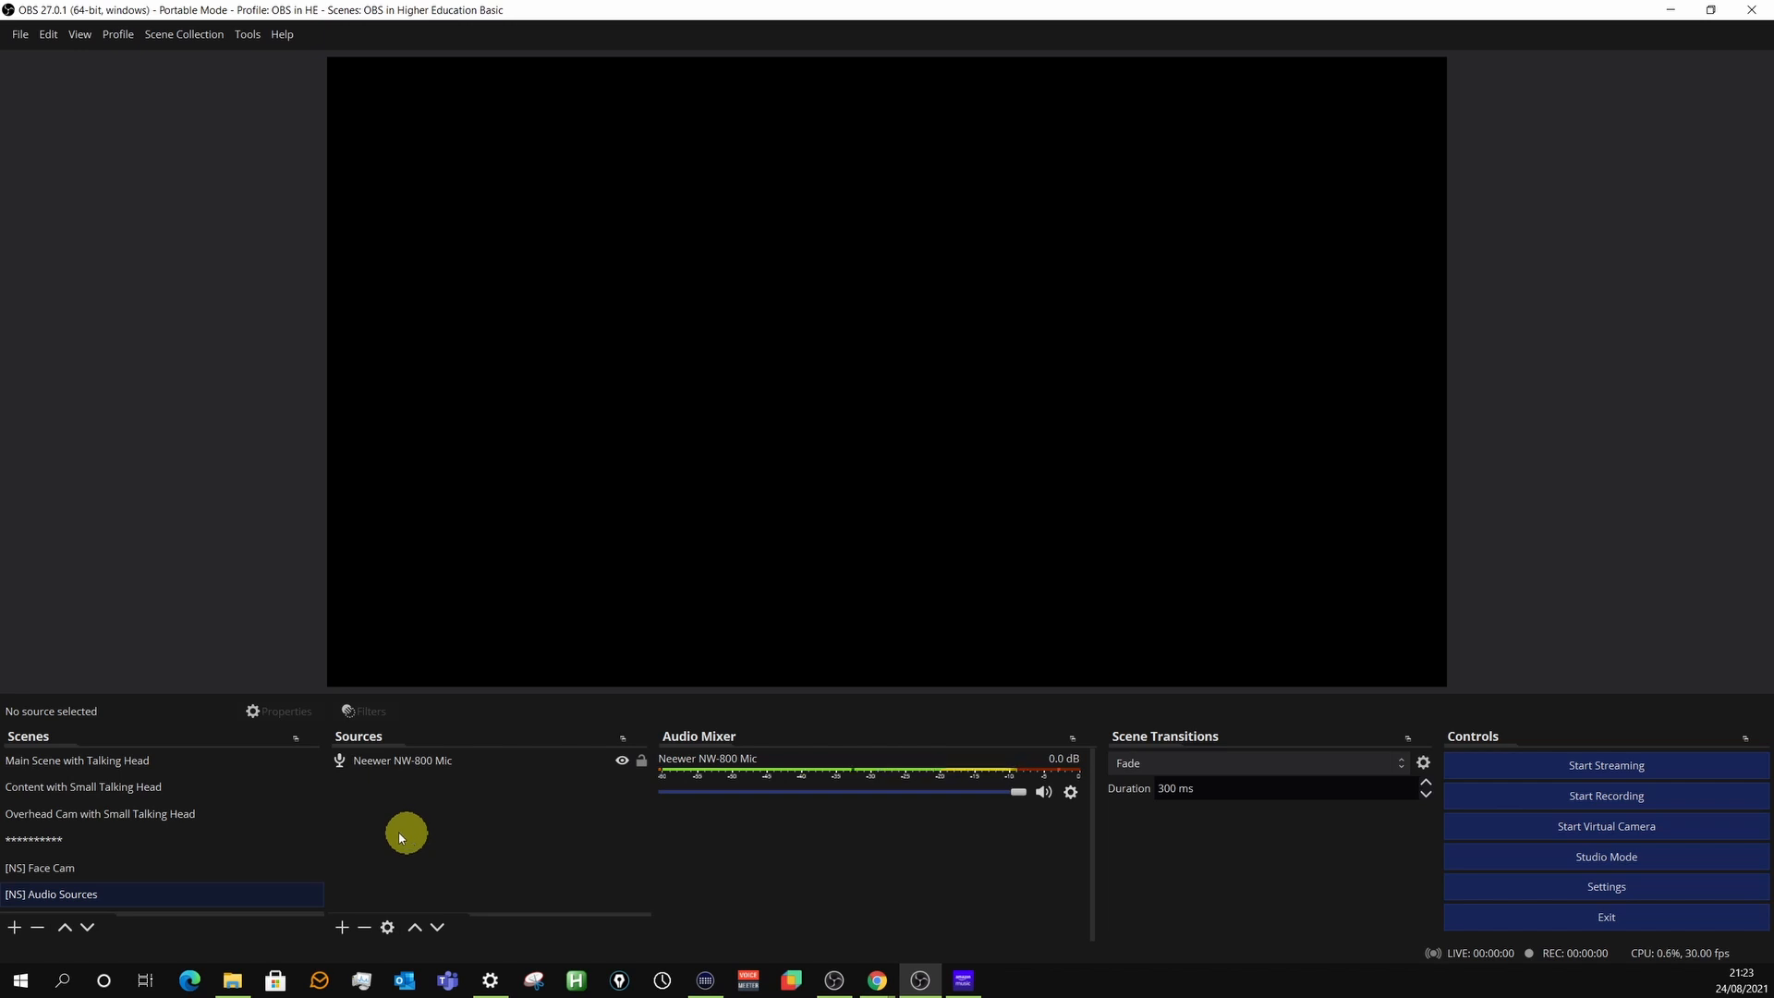
left_click(341, 928)
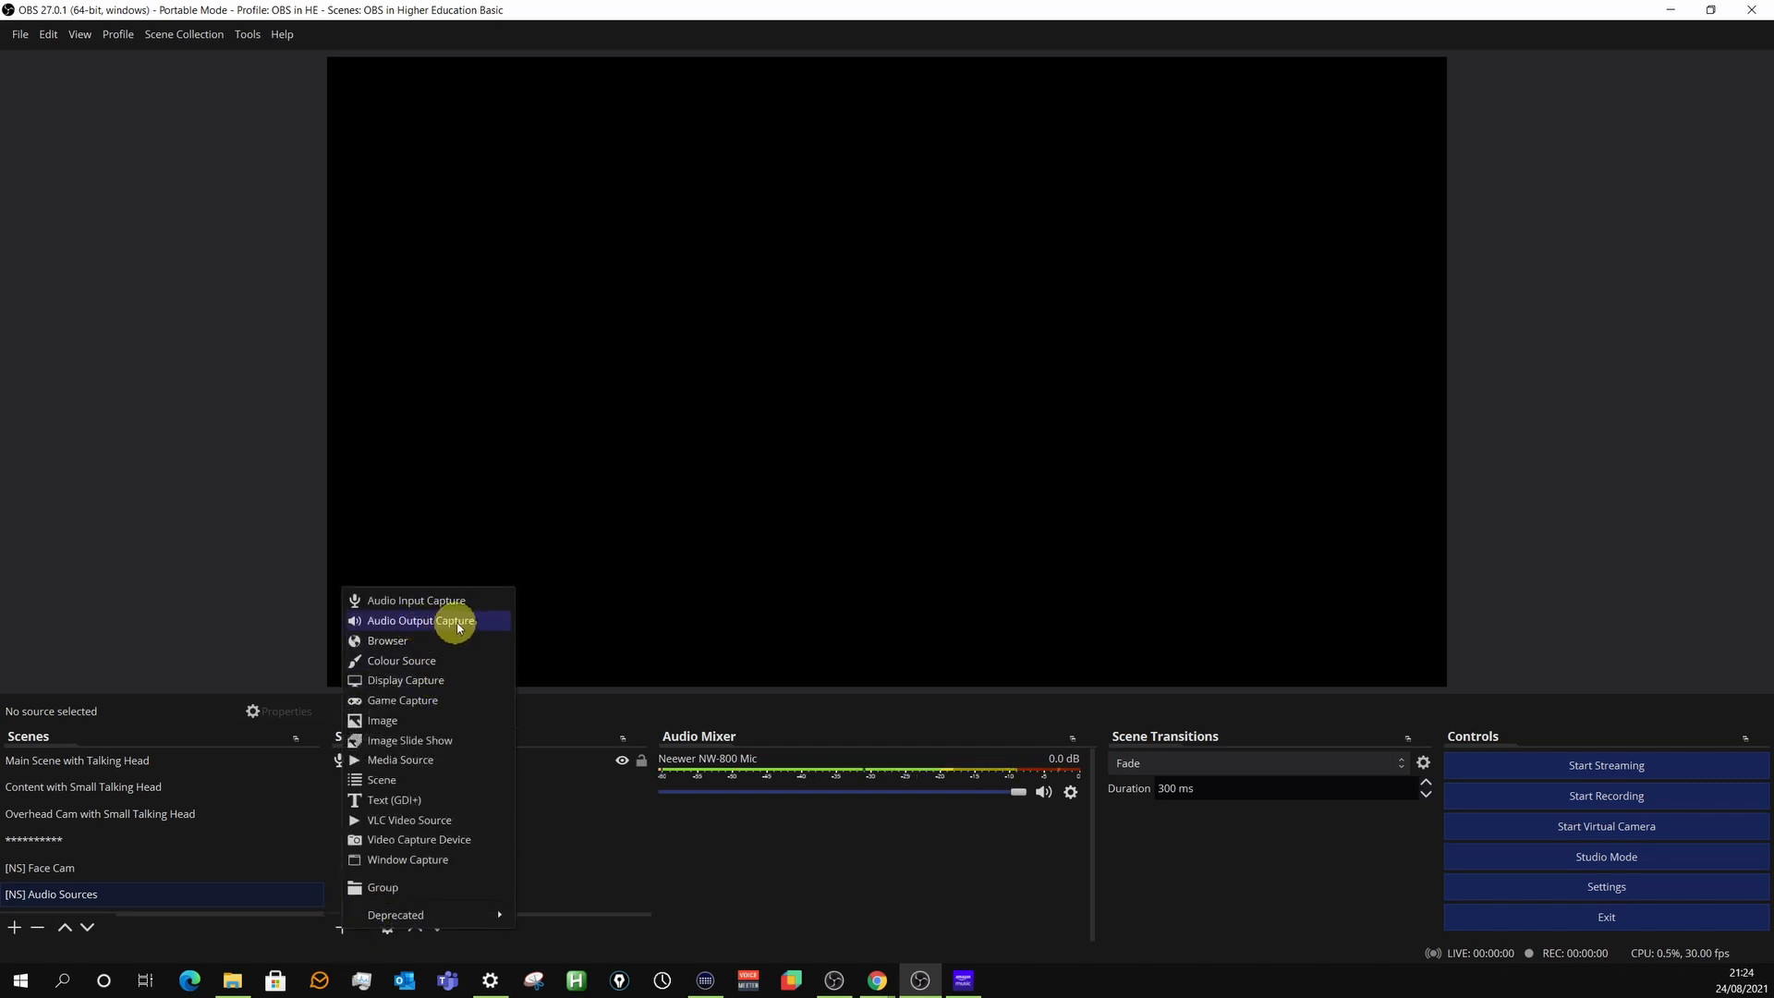
left_click(416, 621)
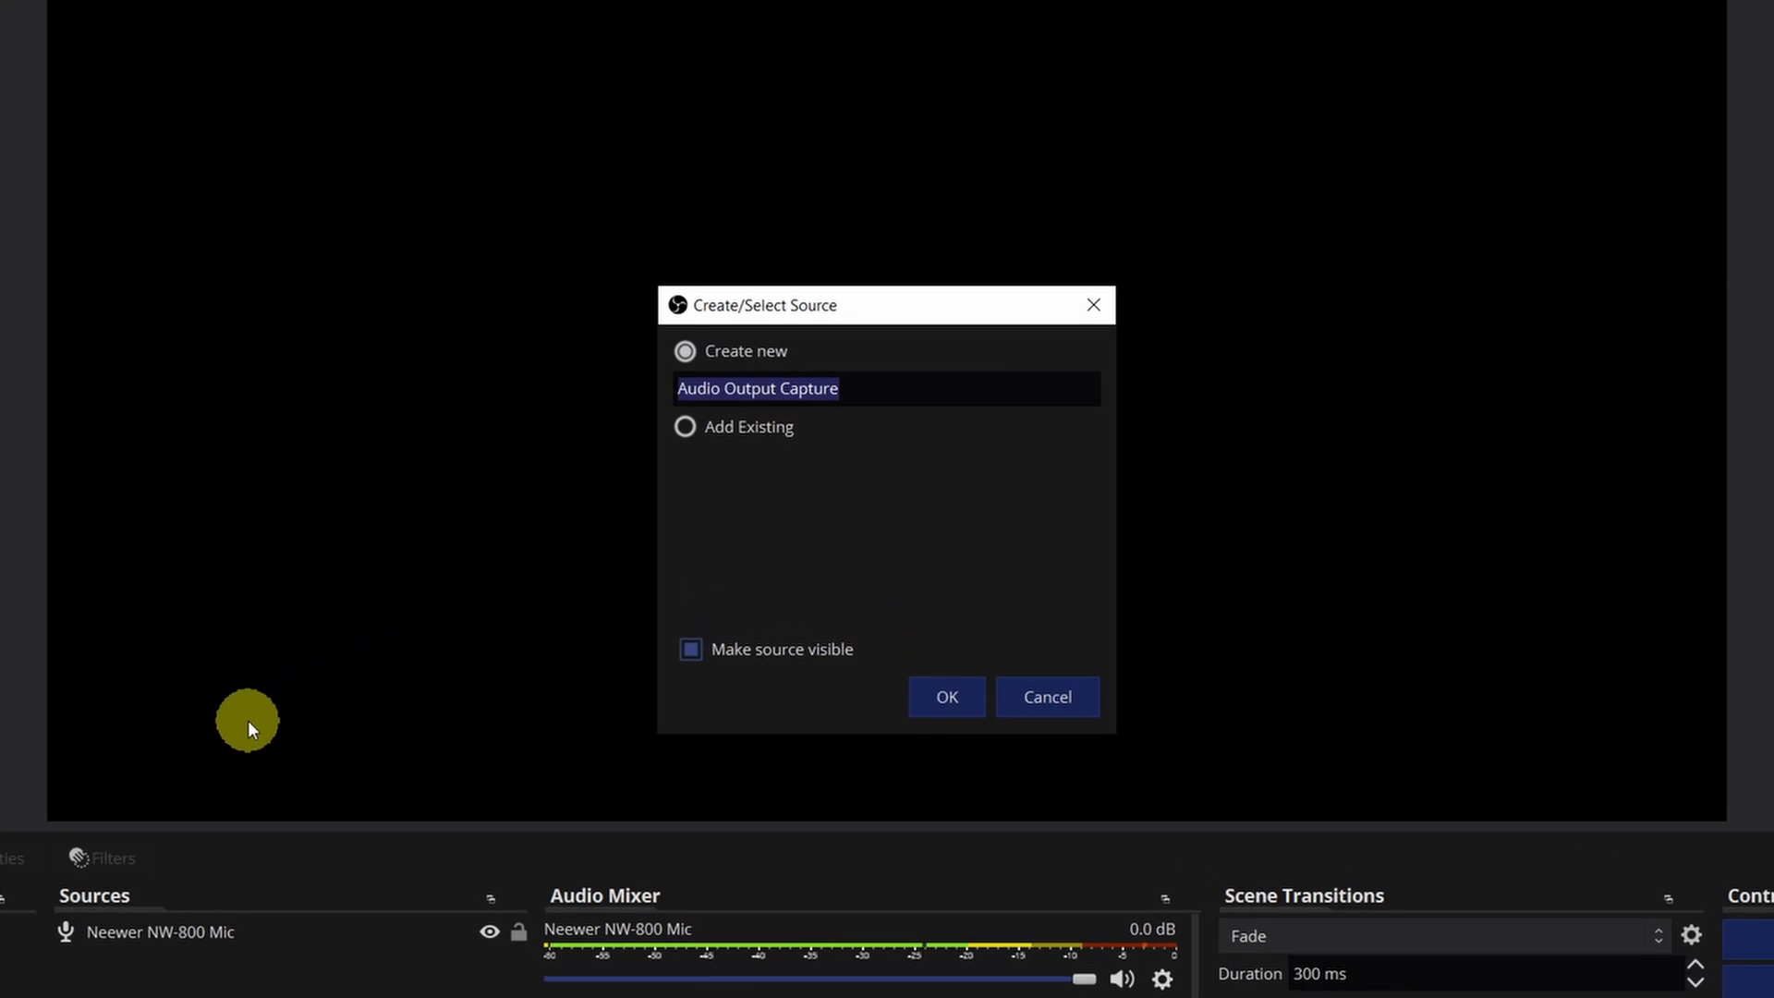
type("Desktop")
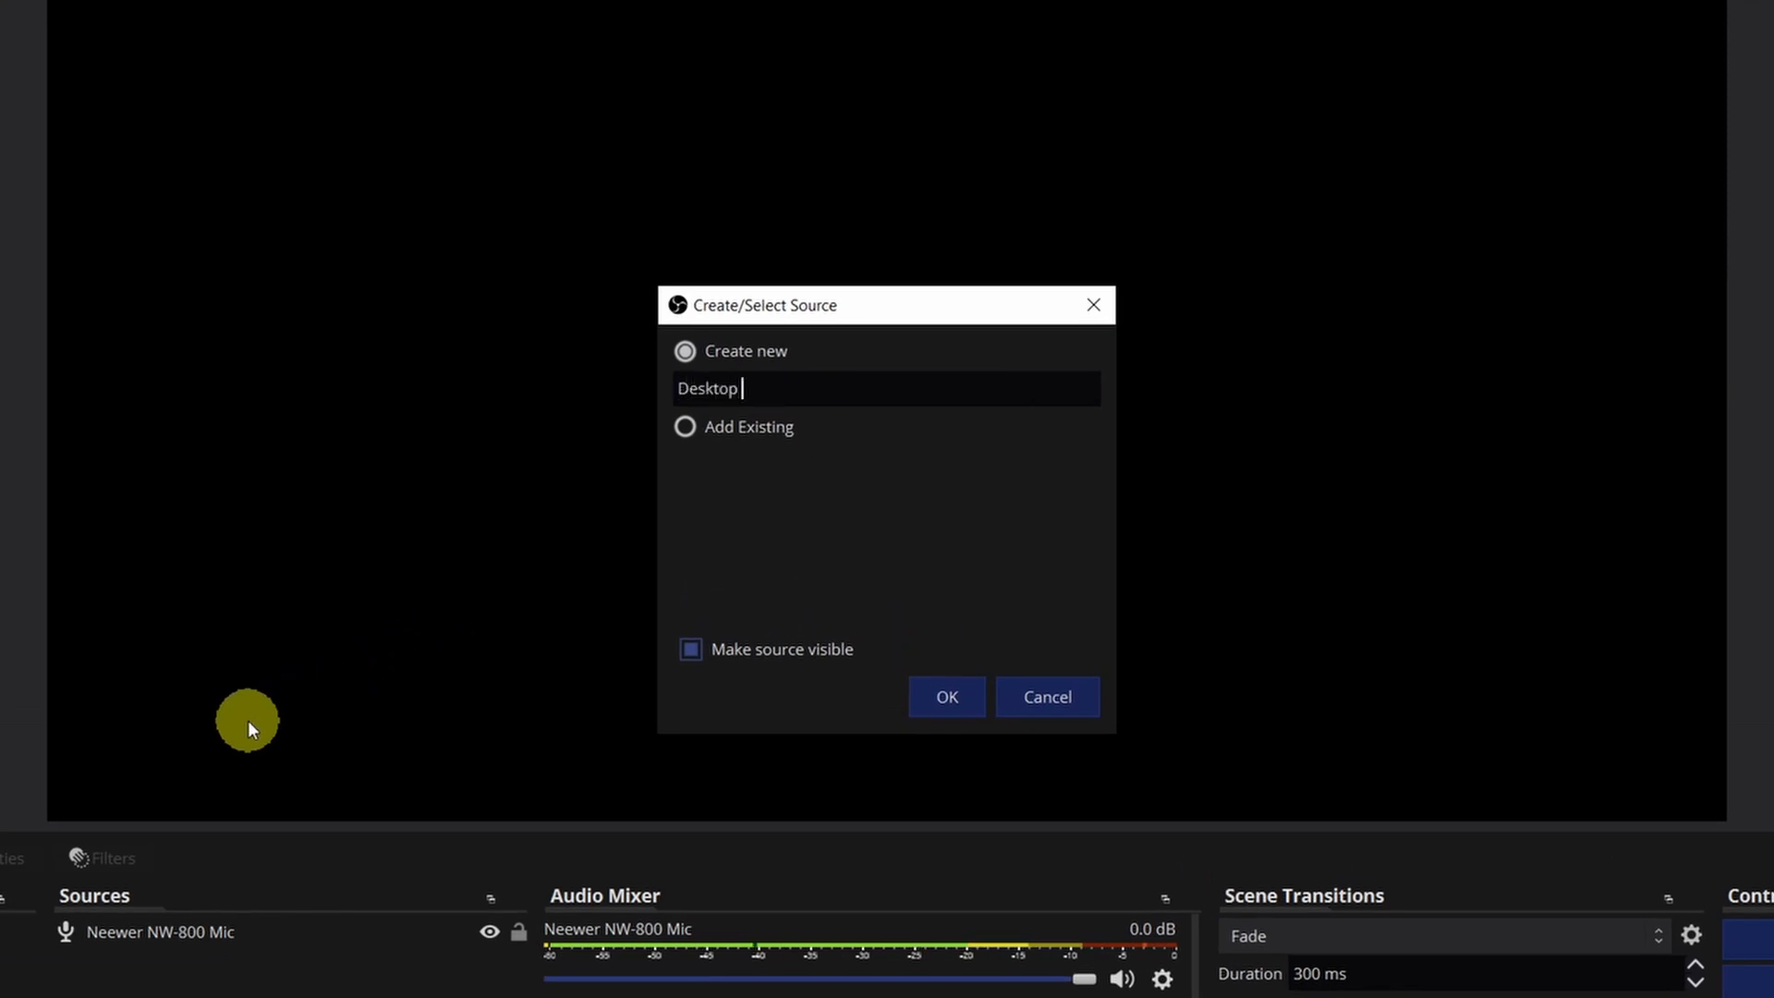
type(" Audio")
left_click(945, 700)
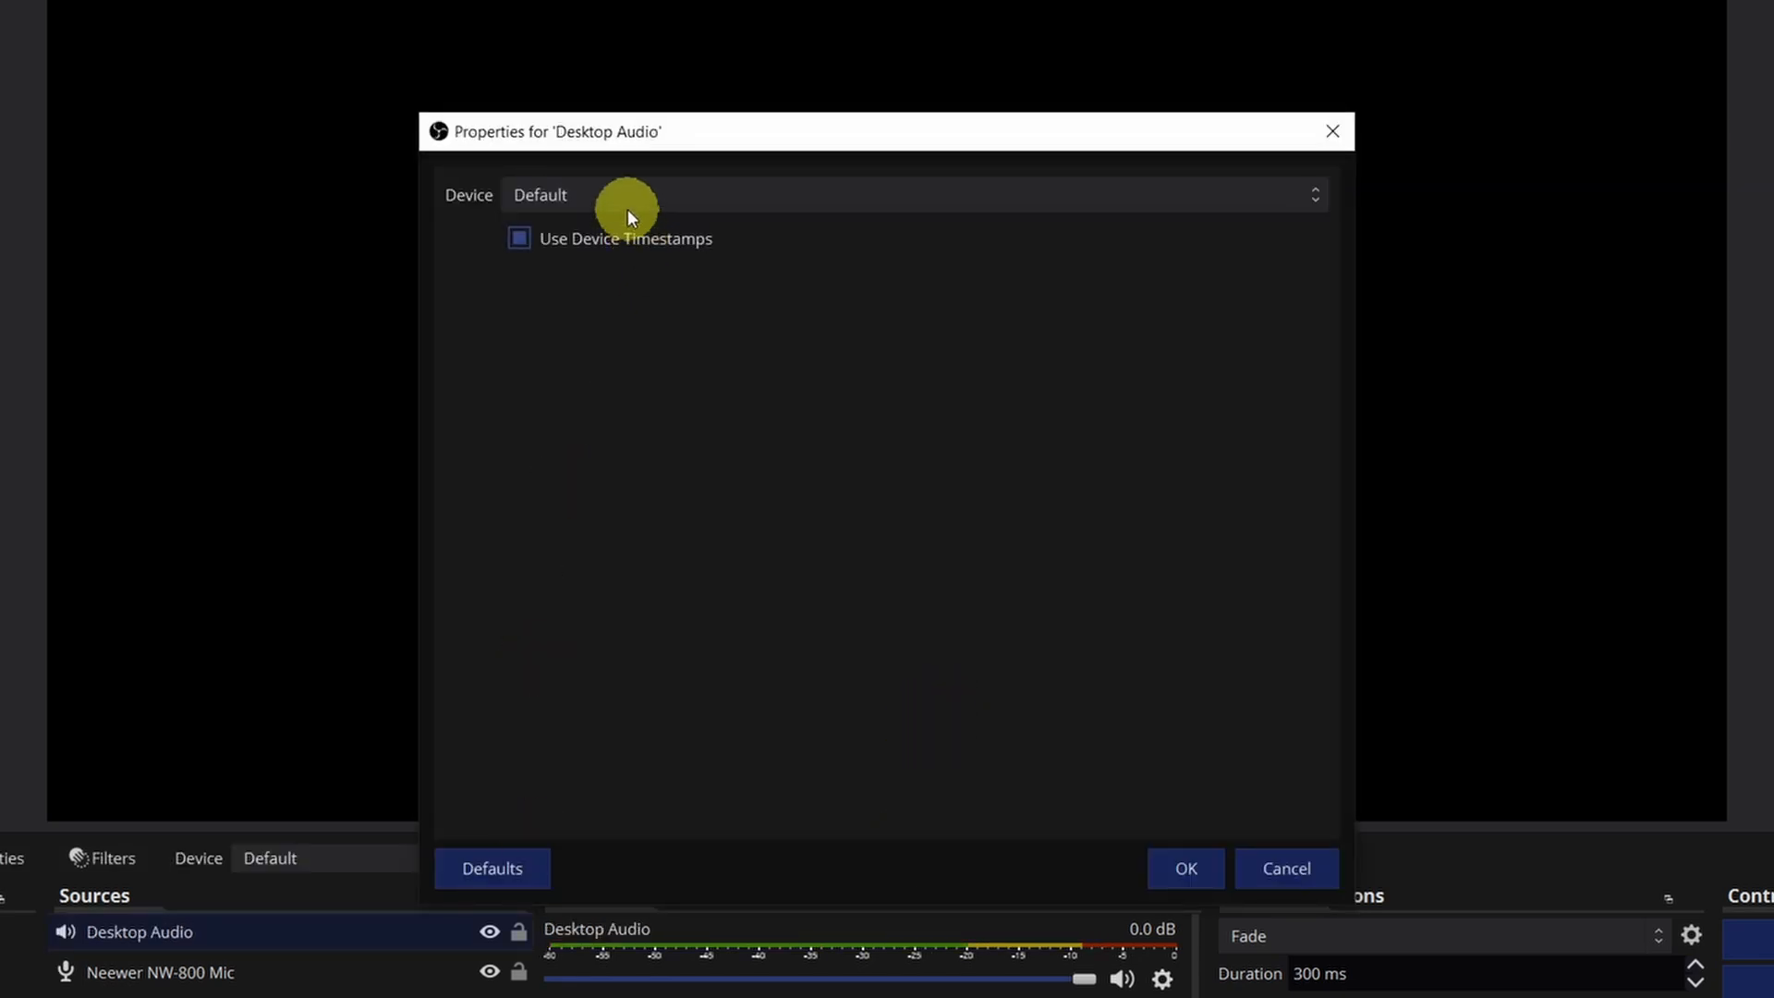
Set the Desktop Audio source's device to Speakers (Realtek(R) Audio) and accept its properties.
left_click(682, 202)
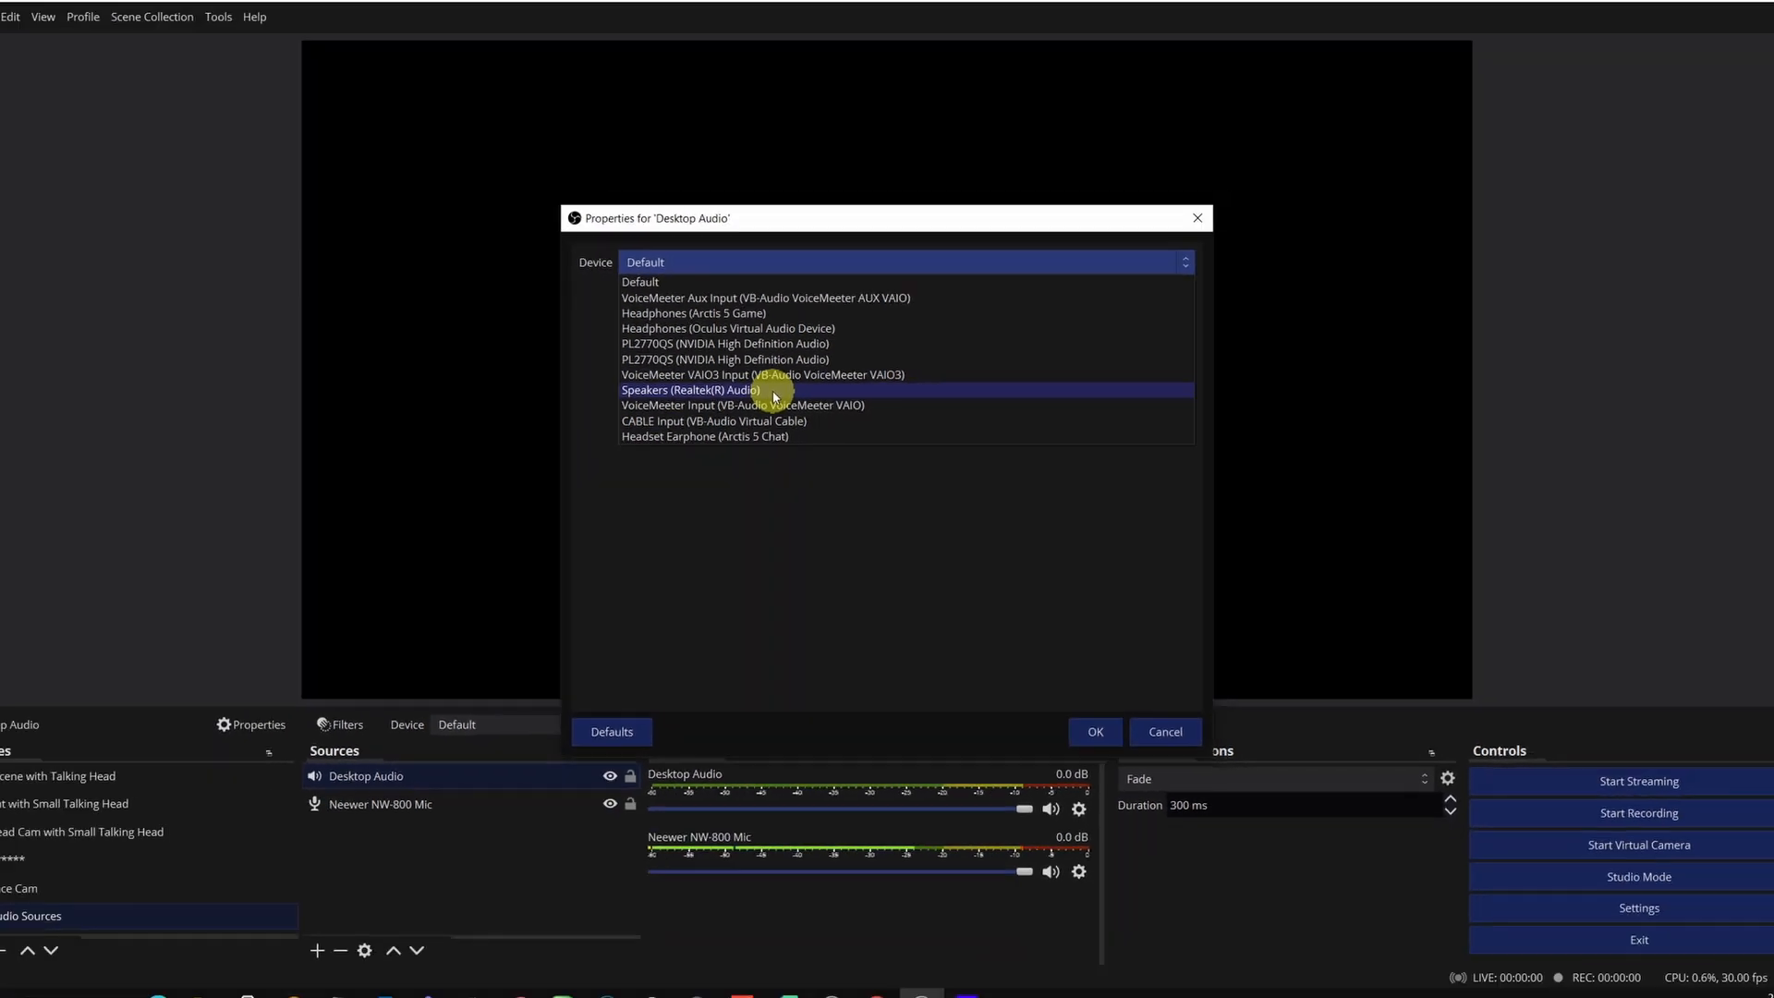
left_click(723, 379)
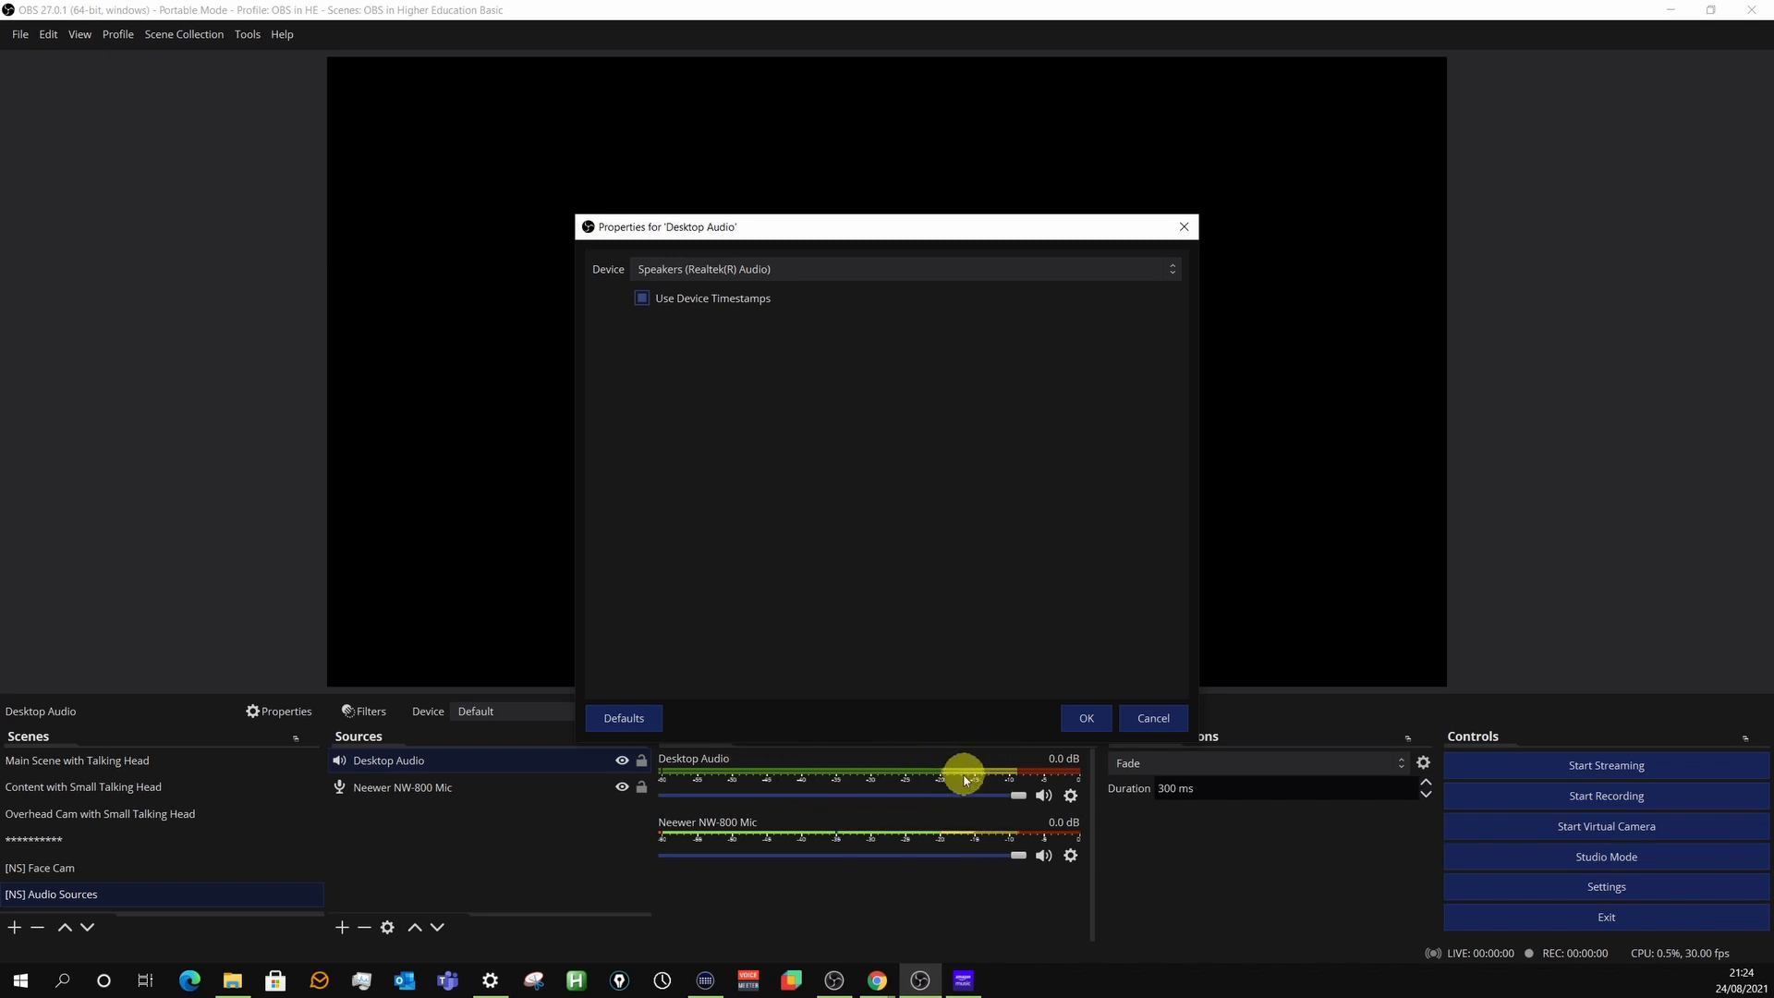
left_click(1087, 721)
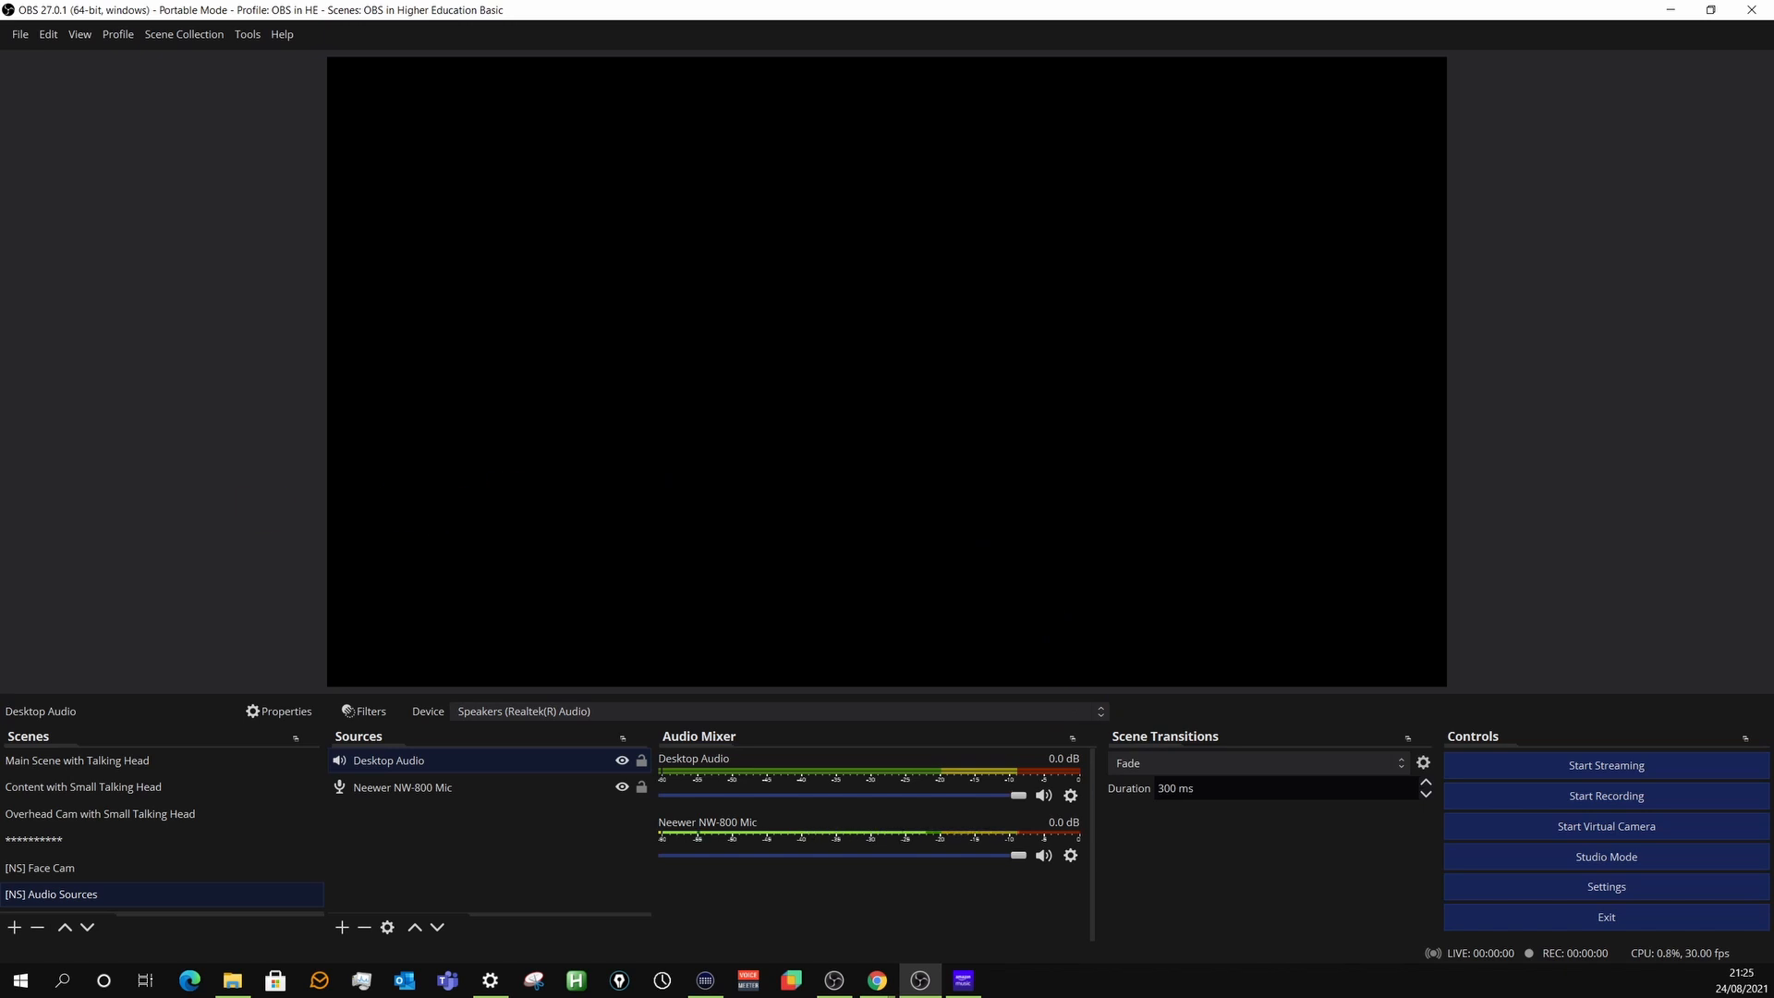
key("alt+Tab")
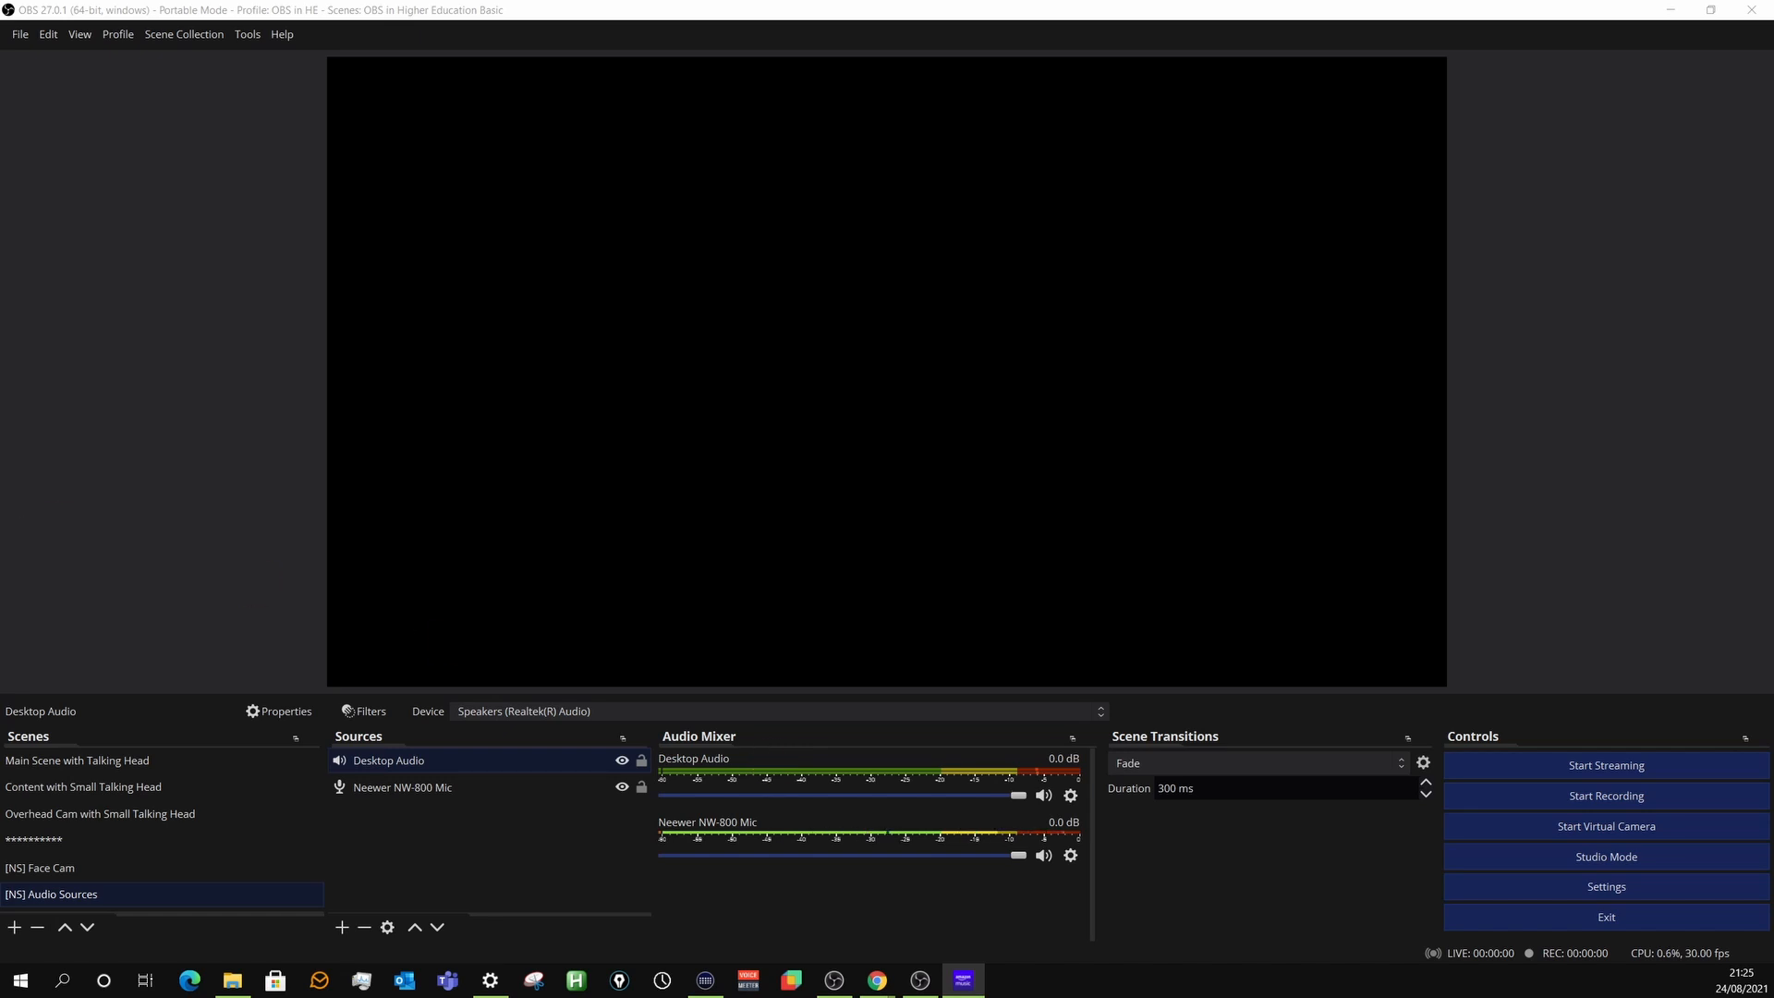
key("alt+Tab")
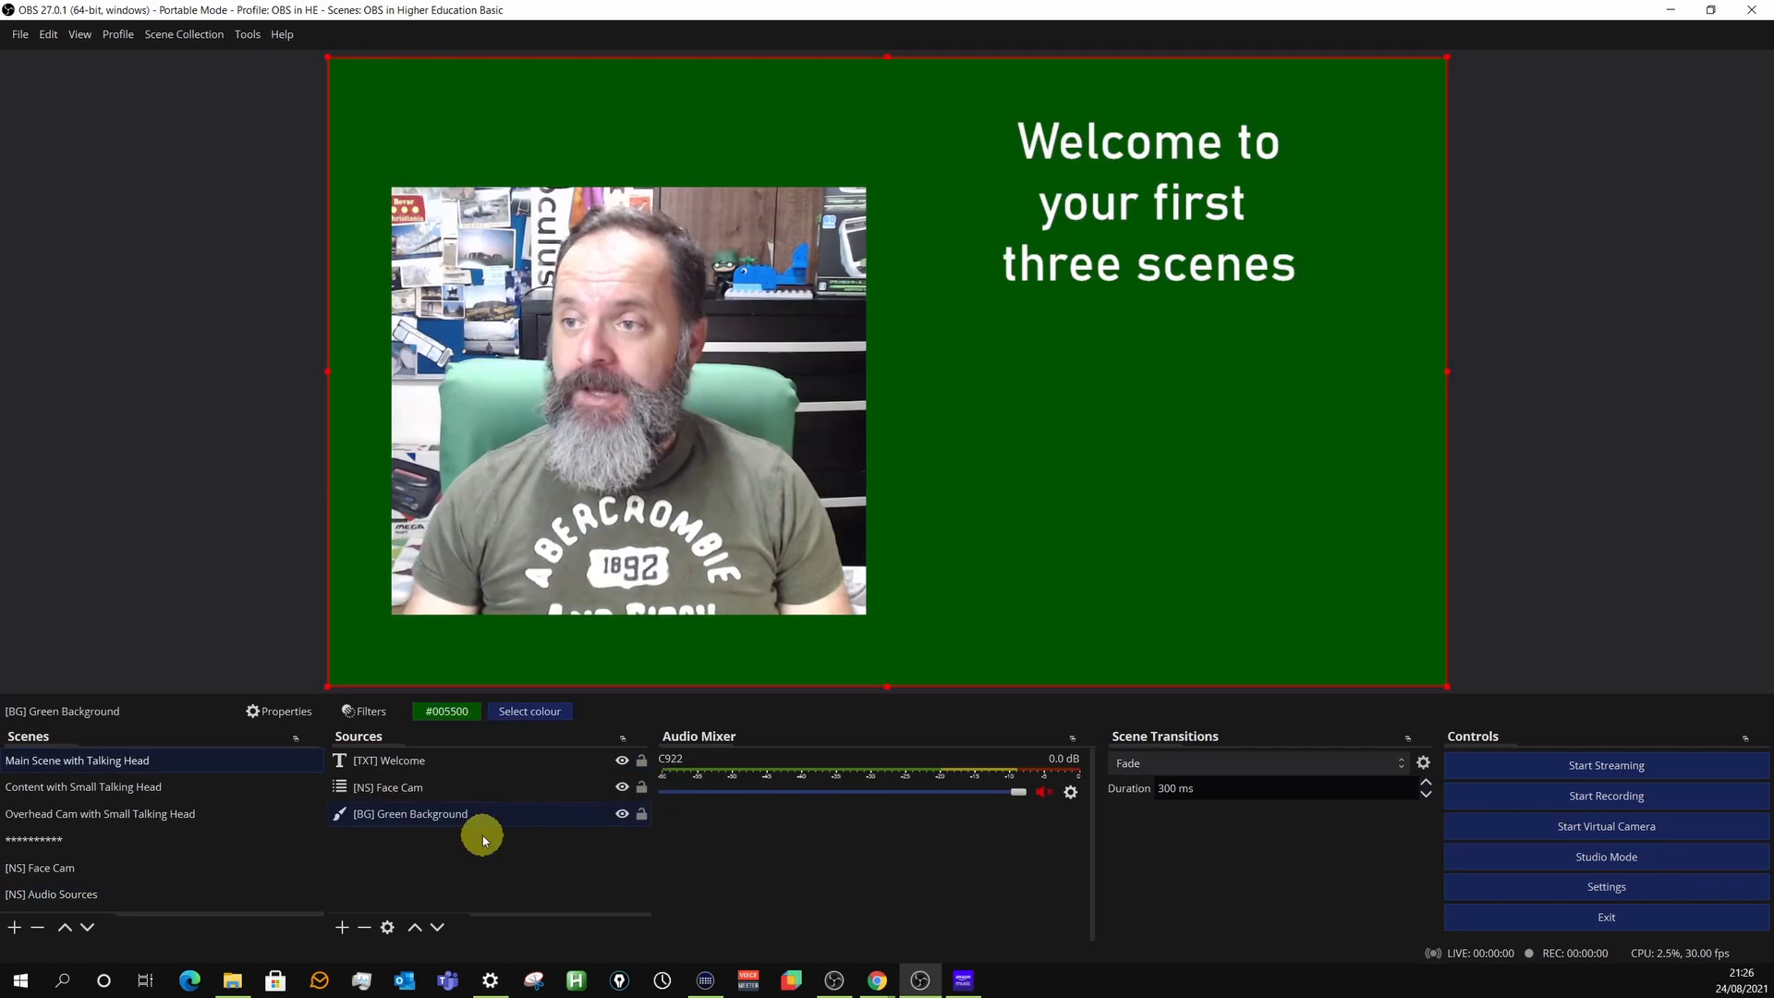
Add the existing [NS] Audio Sources scene as a visible source in Main Scene with Talking Head.
left_click(342, 927)
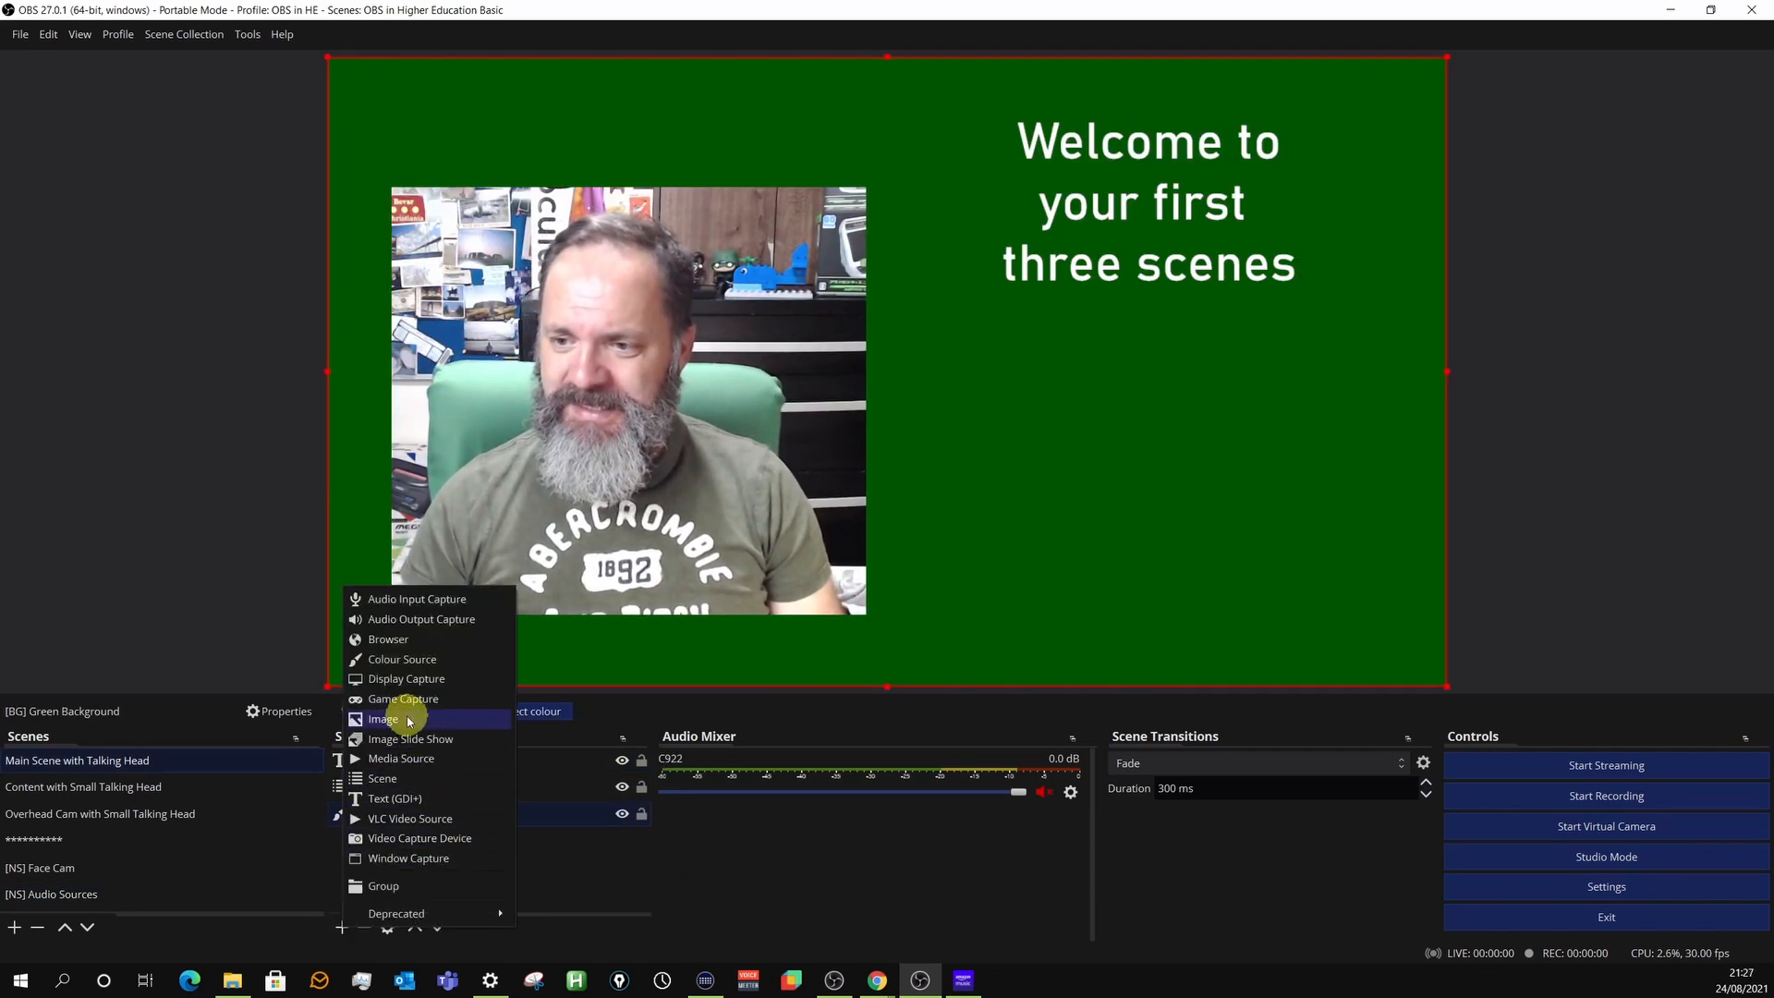
left_click(400, 779)
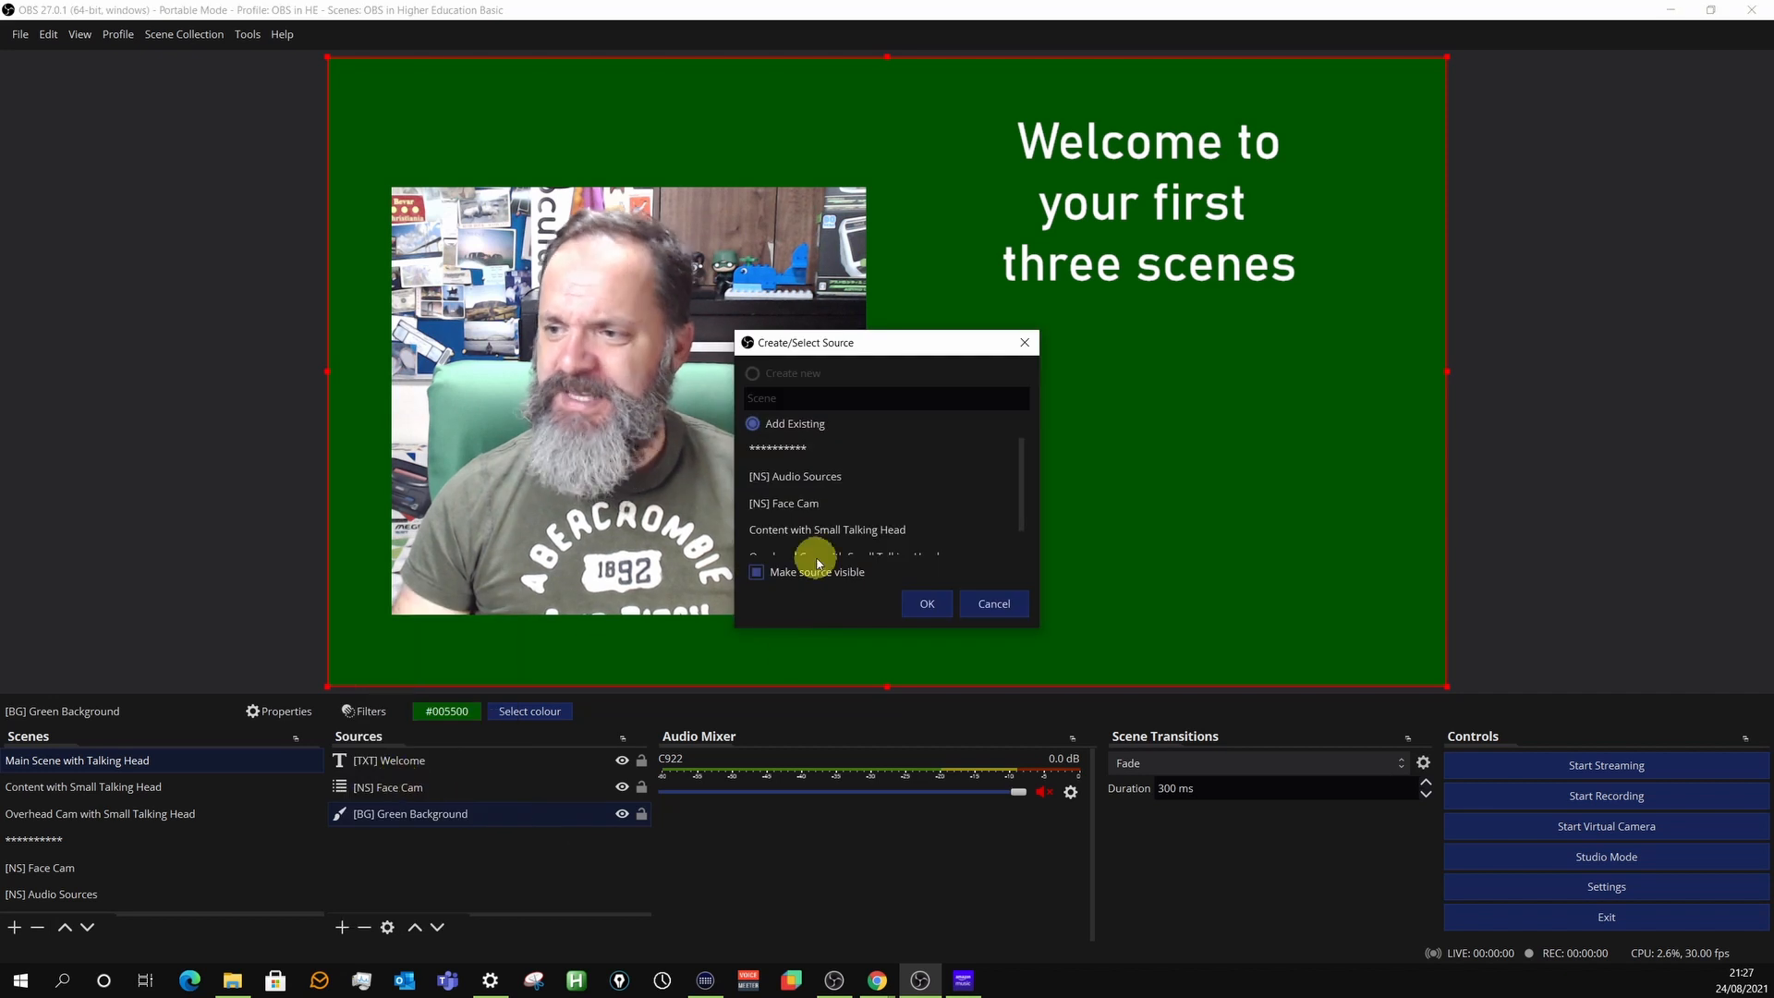
left_click(786, 479)
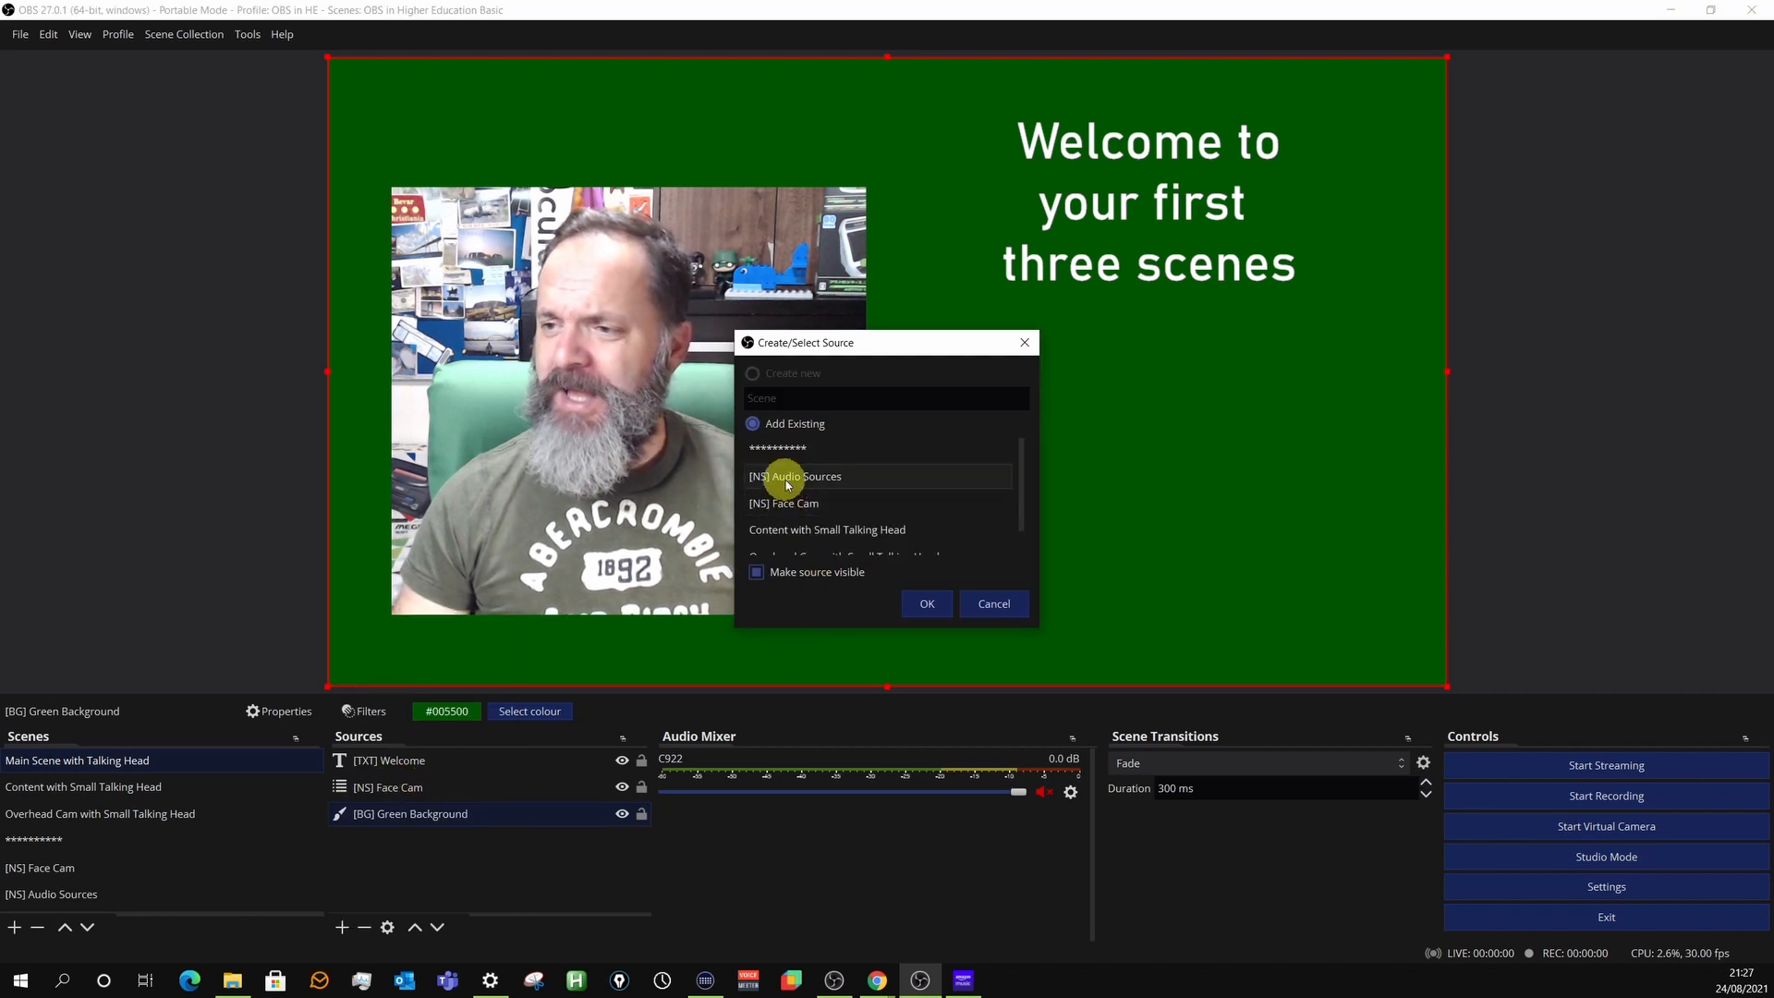
left_click(920, 604)
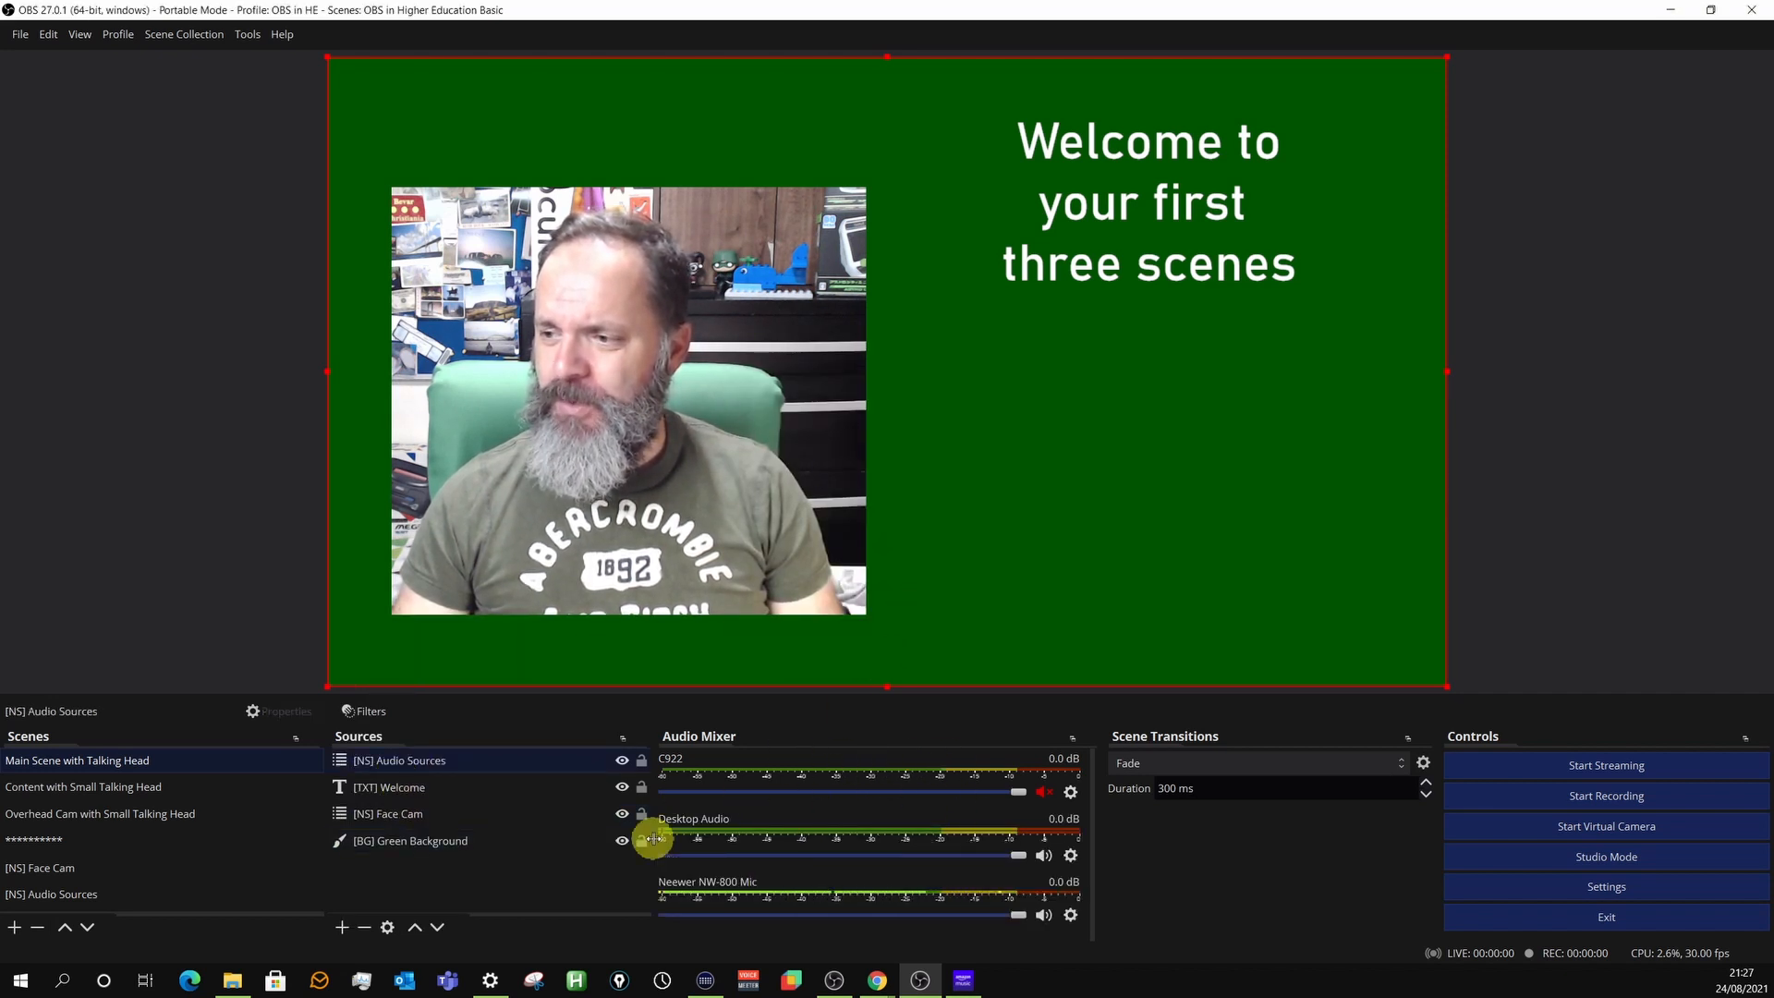
Switch the audio mixer to the vertical layout.
right_click(909, 807)
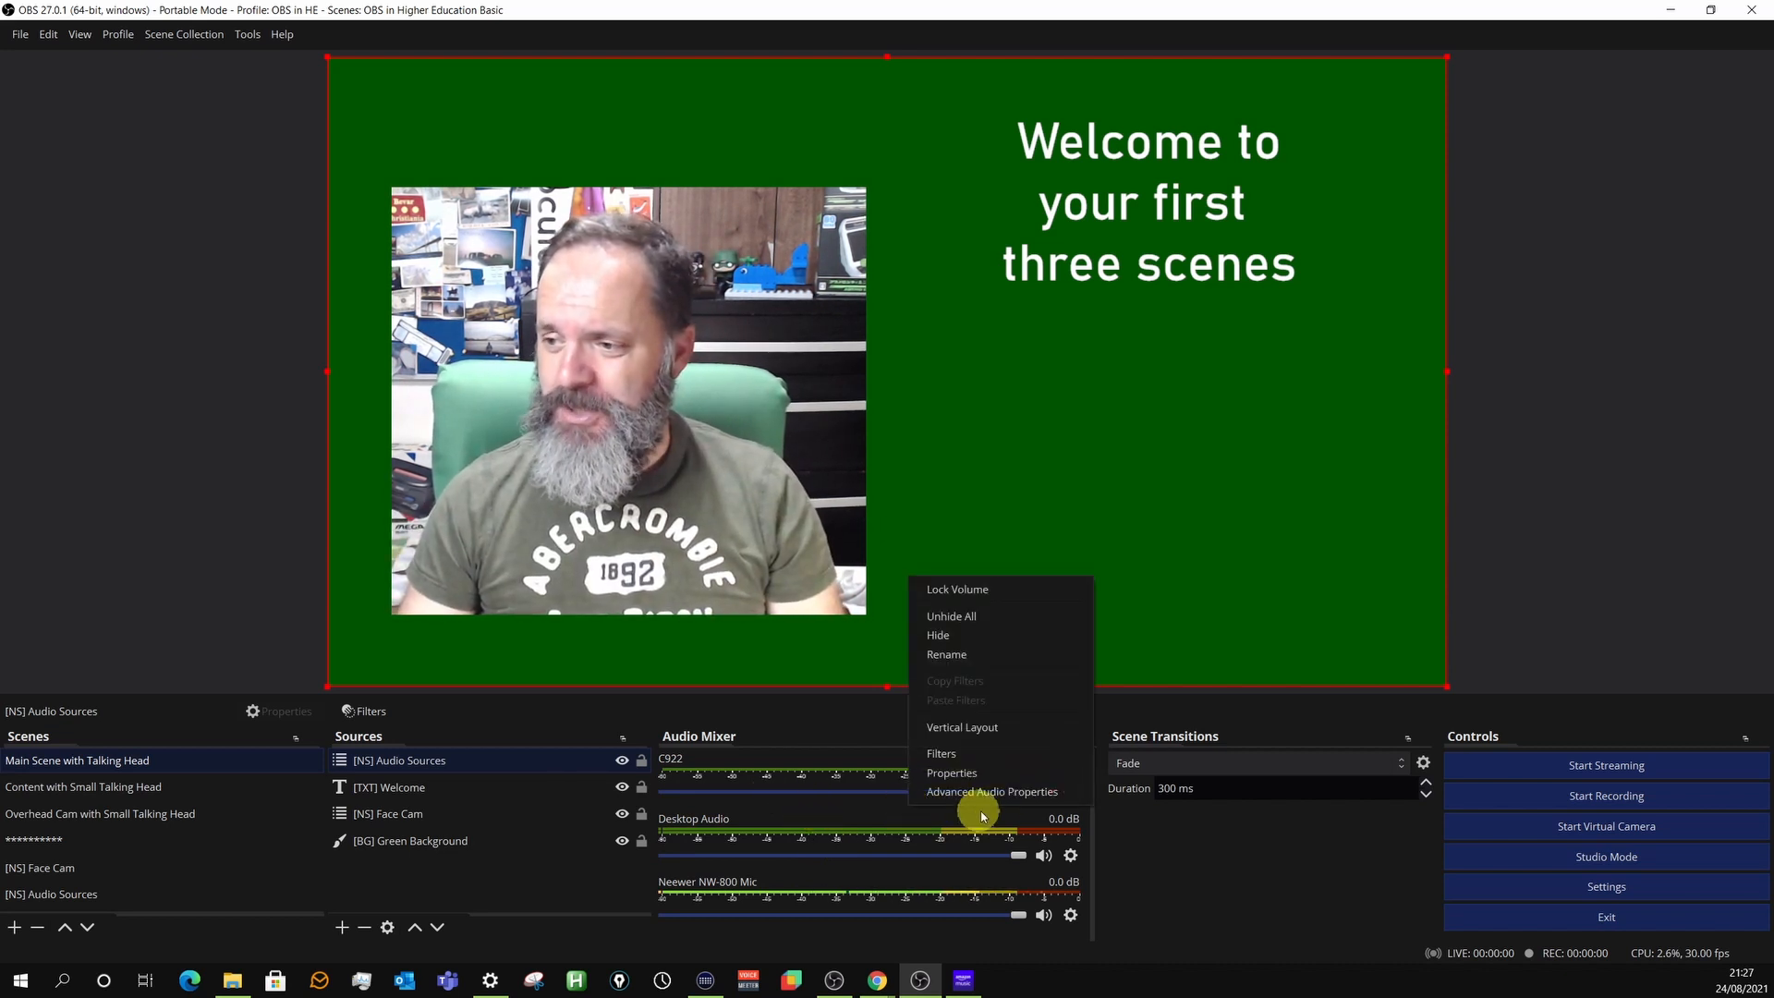
right_click(879, 869)
right_click(986, 881)
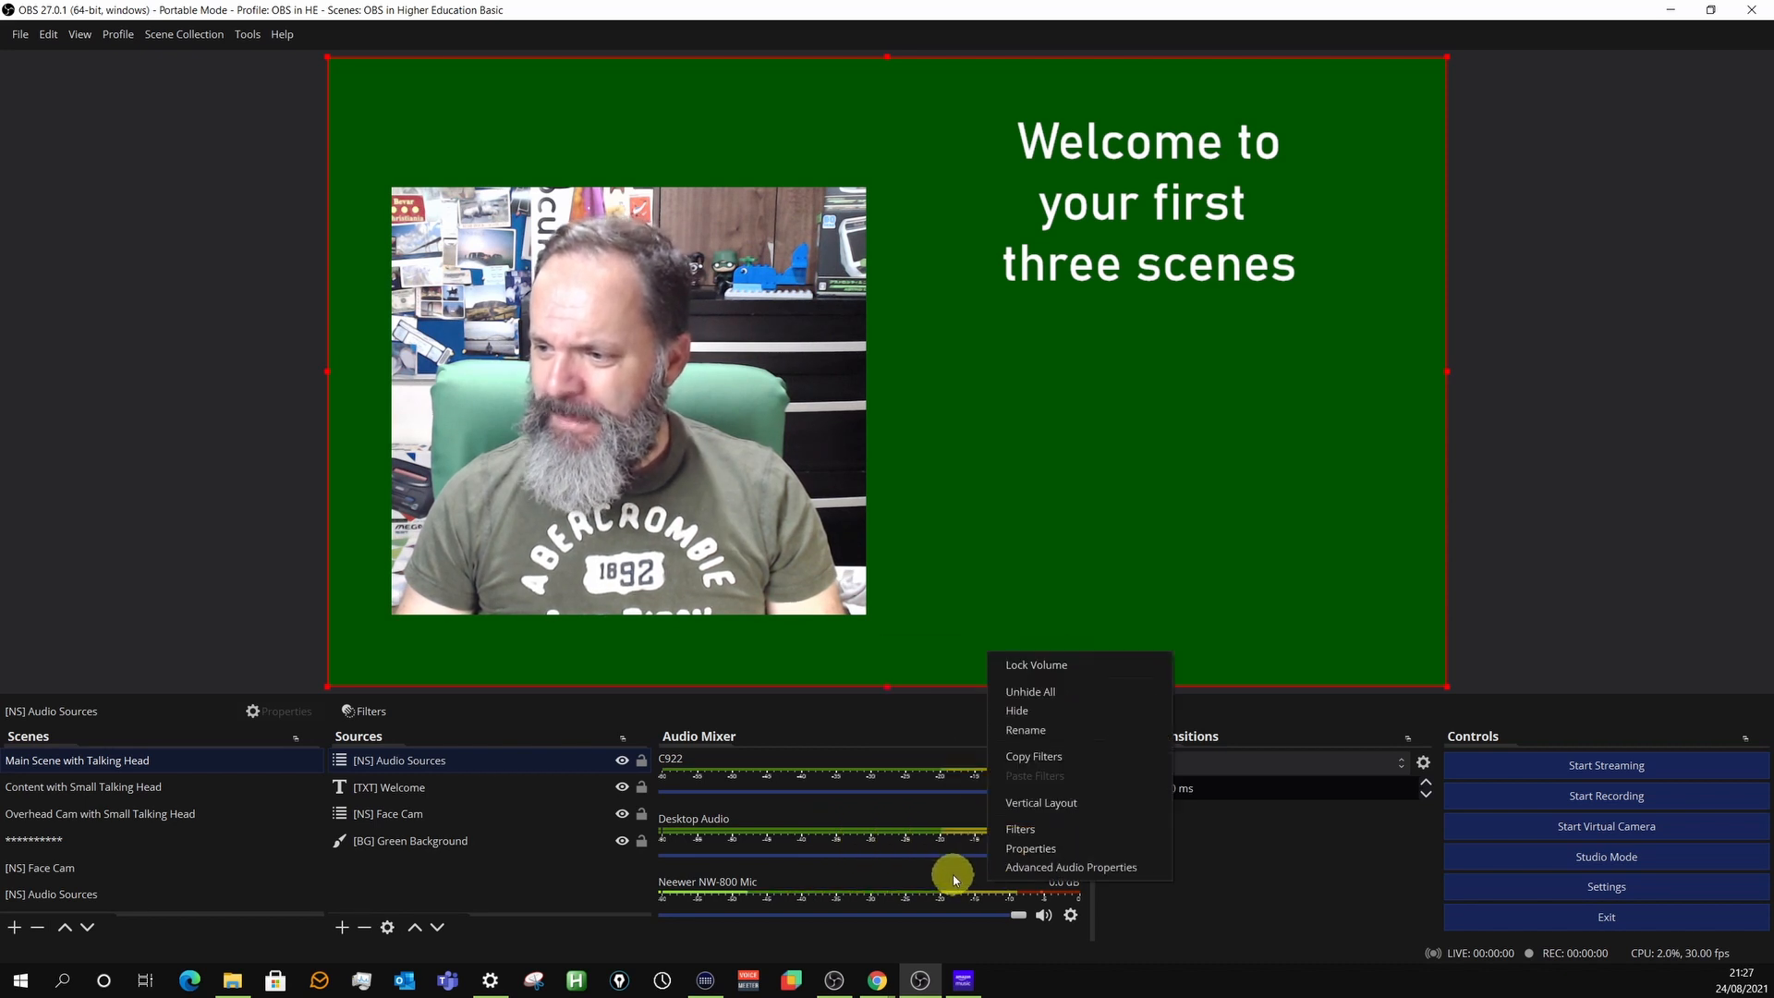
right_click(945, 871)
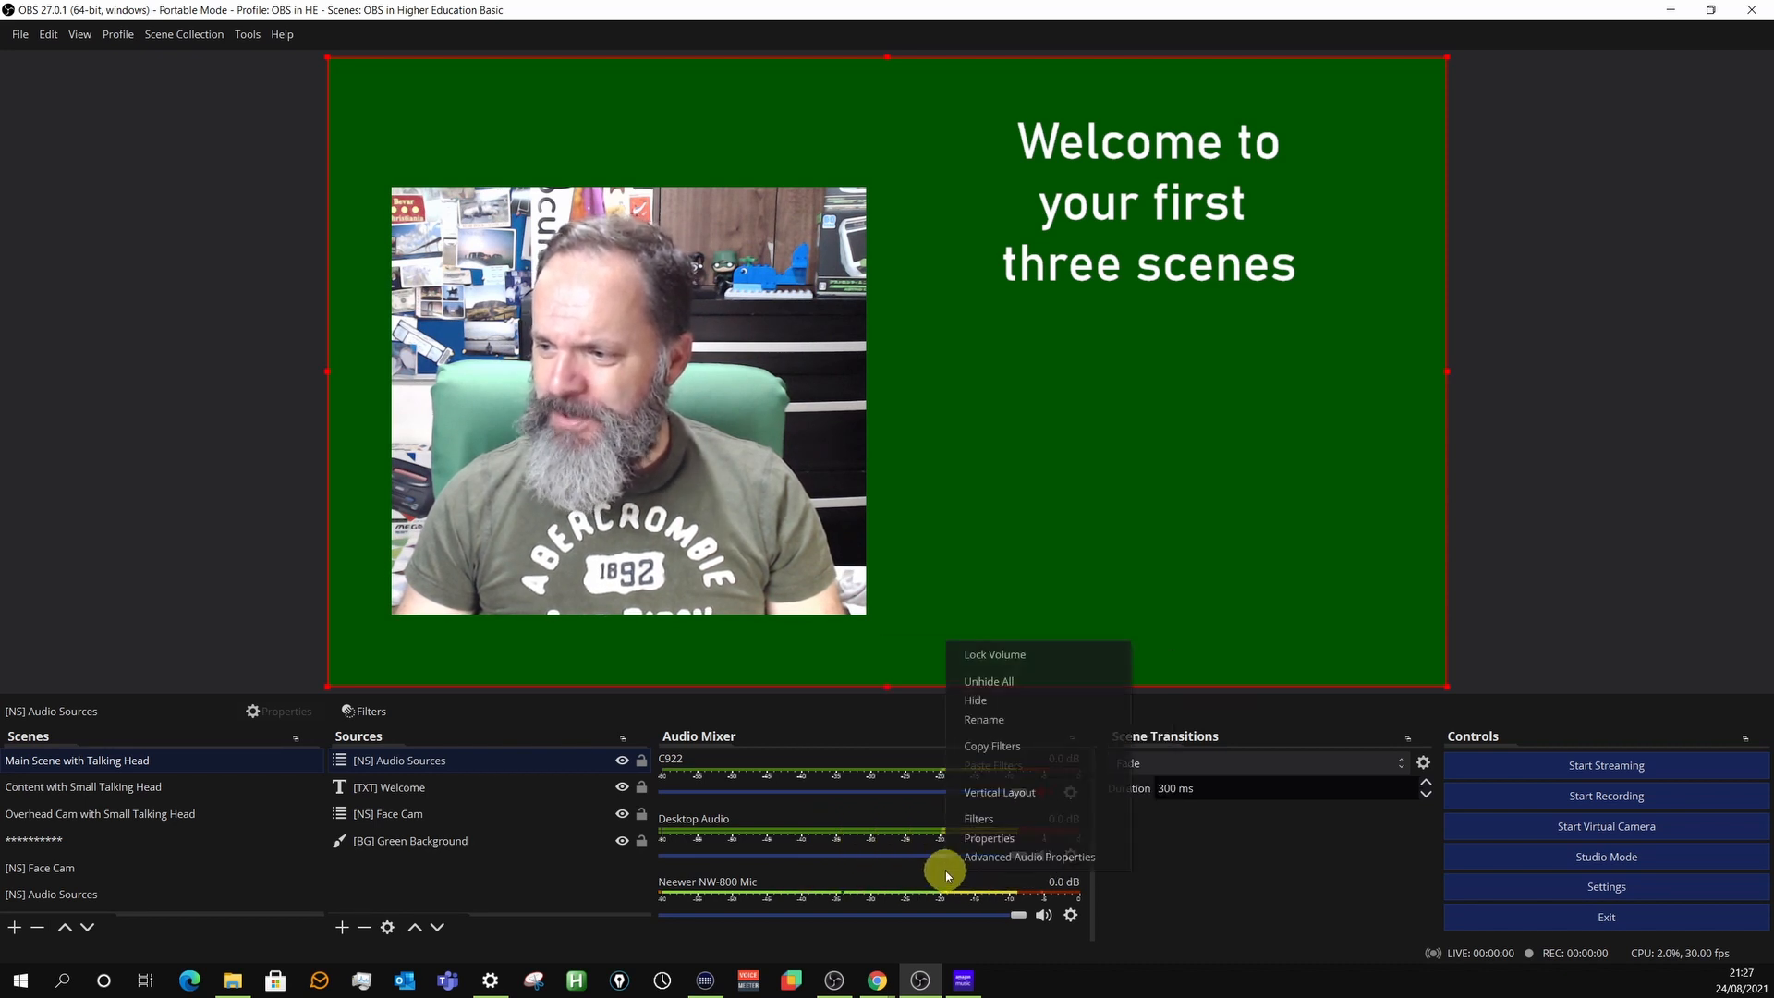
left_click(991, 796)
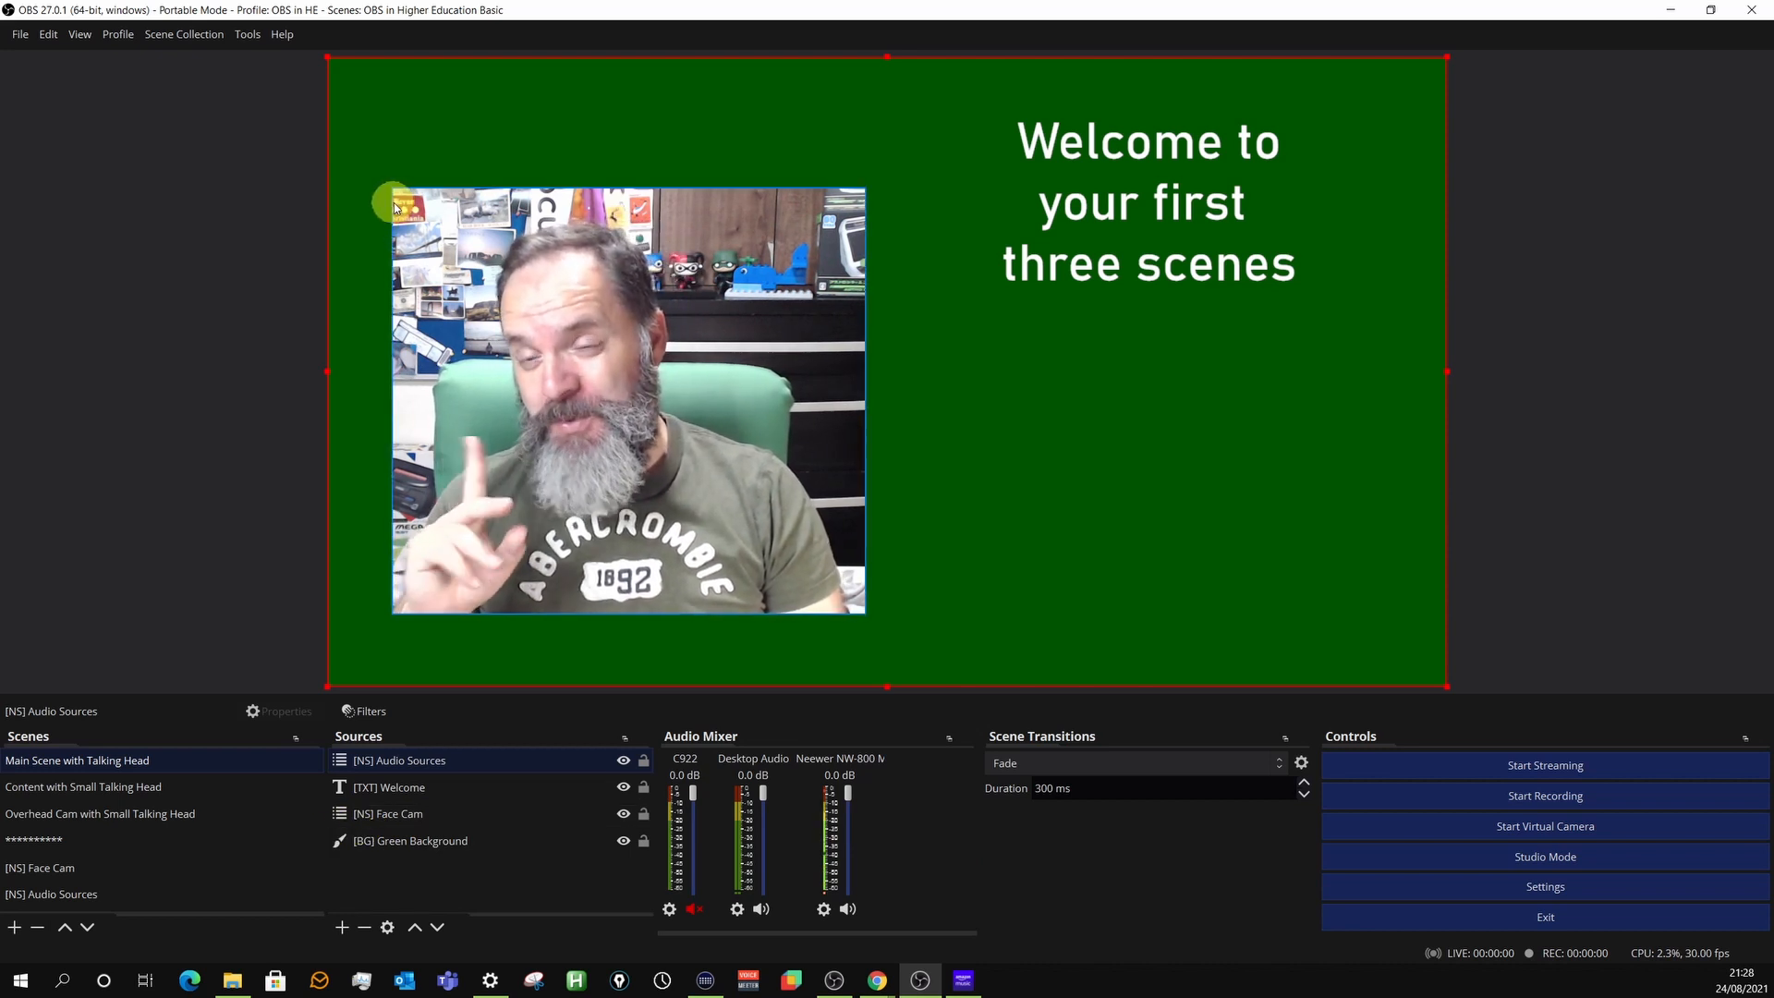
Add the existing [NS] Face Cam scene as a visible source in the Content with Small Talking Head scene.
left_click(83, 787)
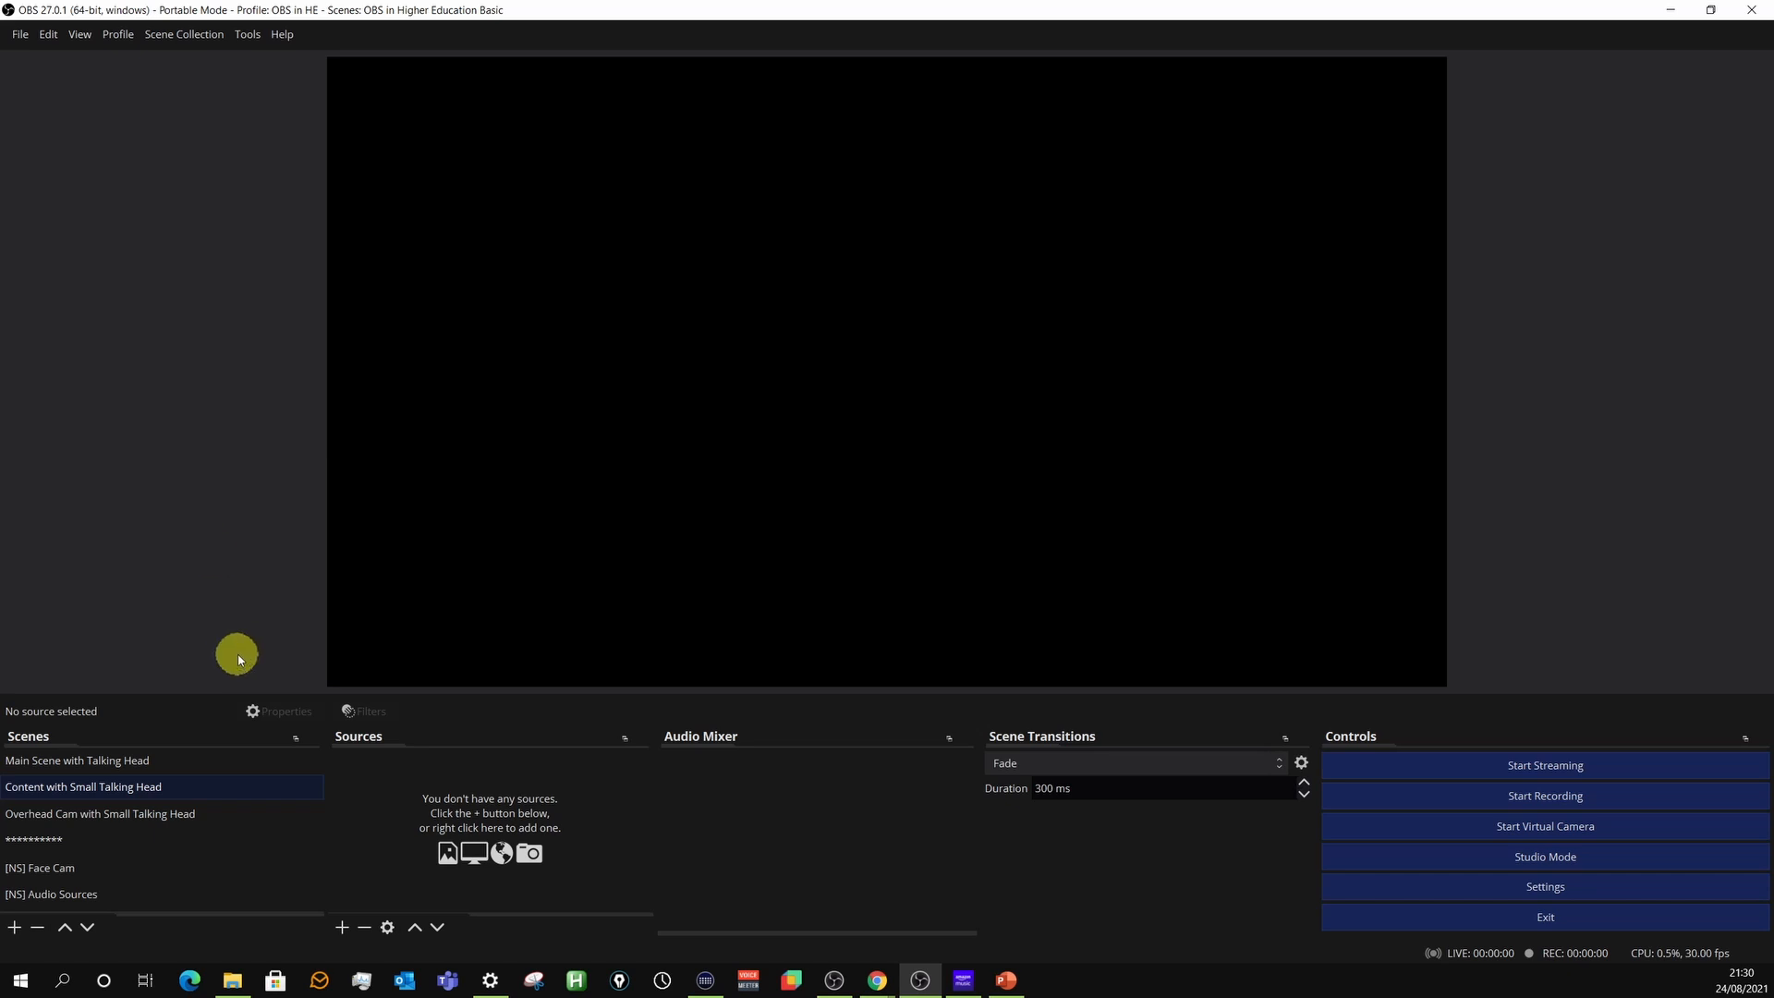
left_click(340, 927)
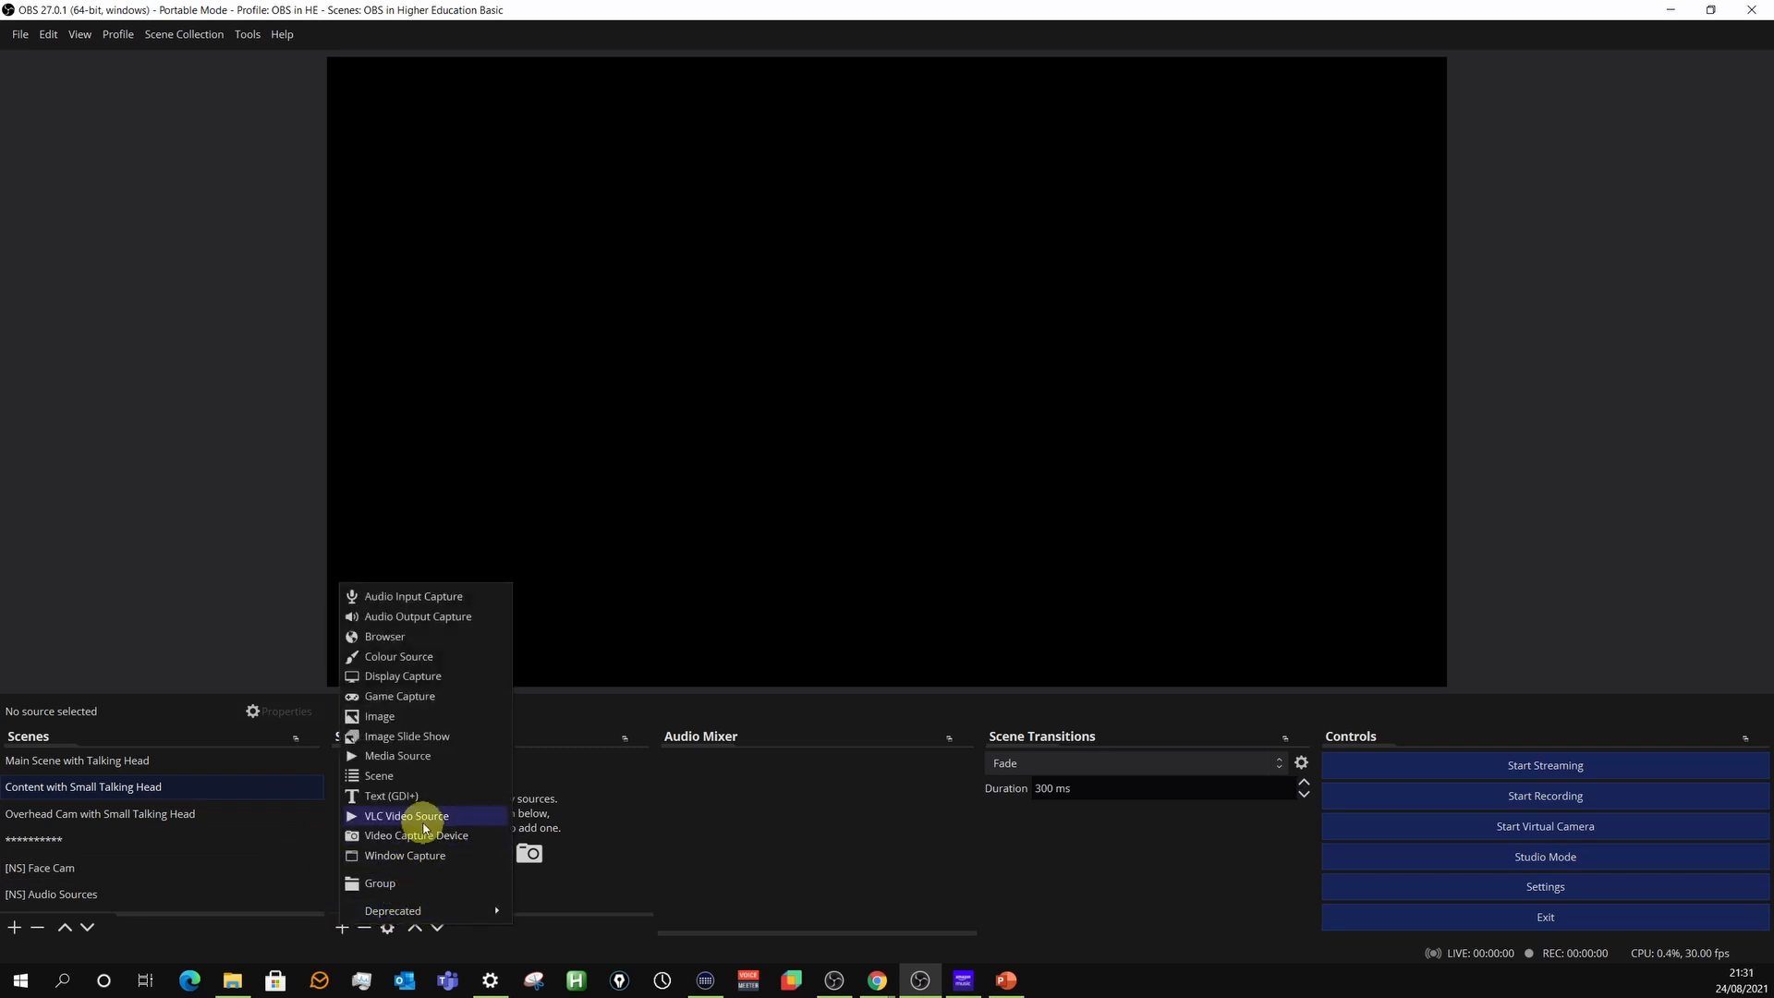
left_click(379, 775)
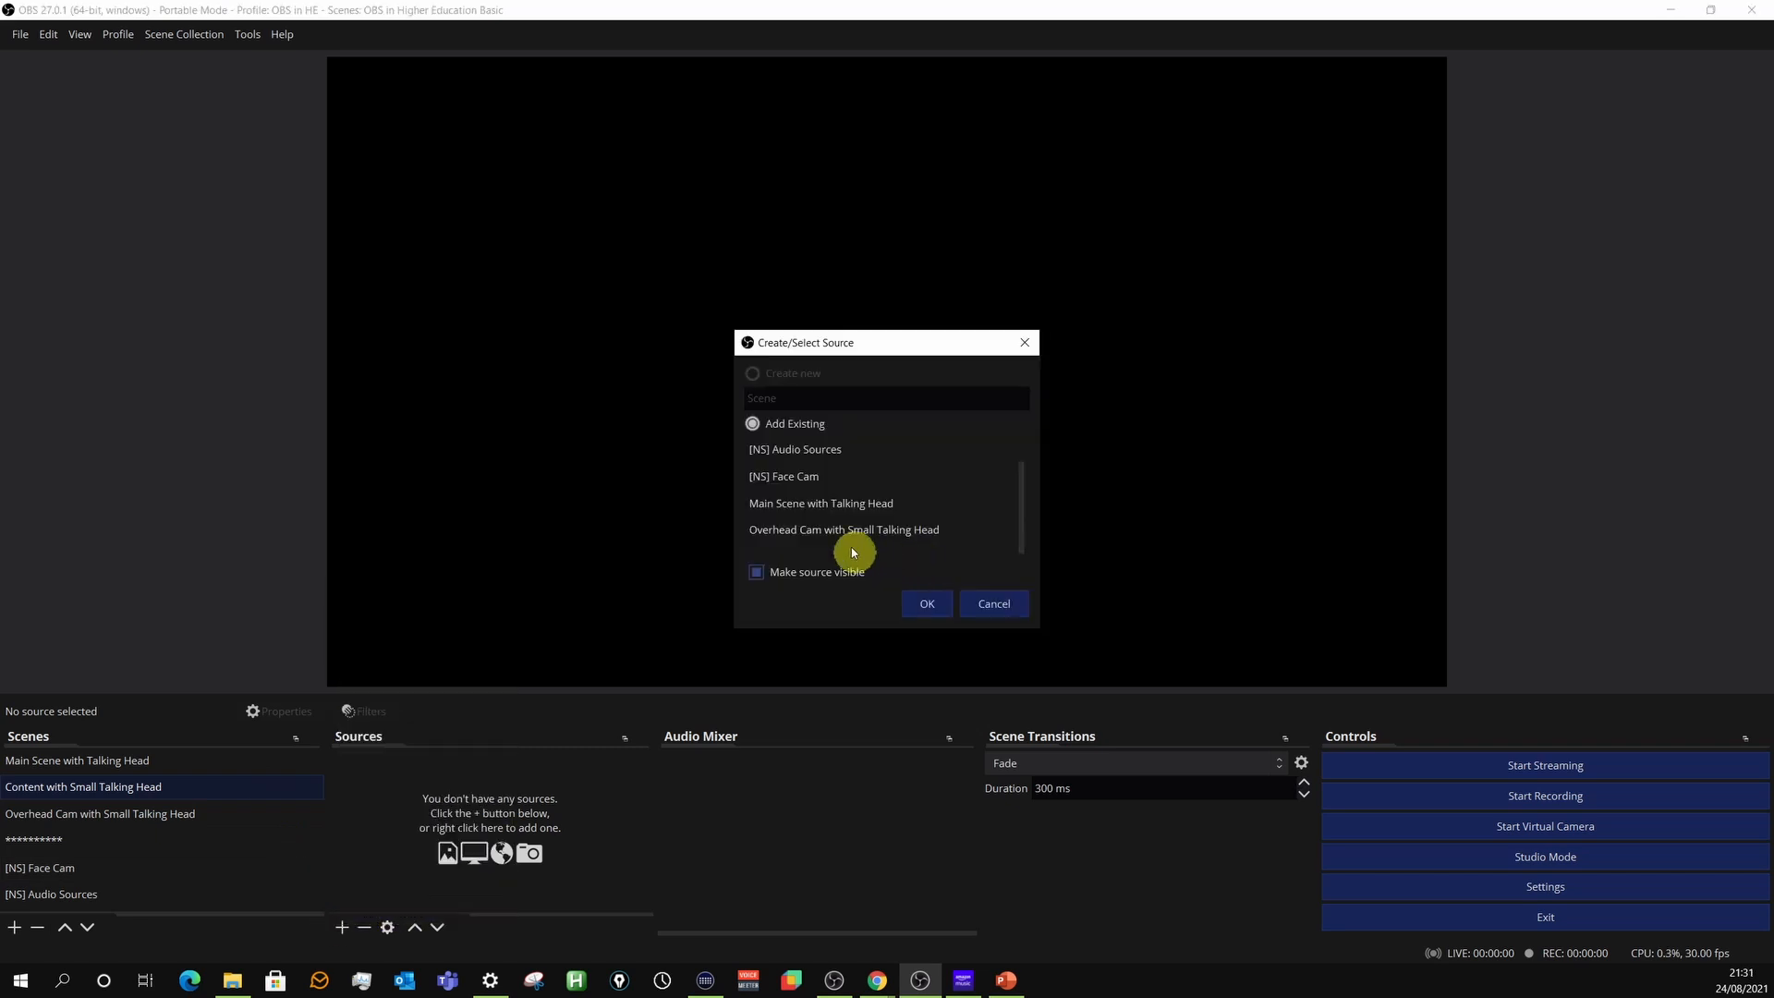
left_click(821, 479)
left_click(925, 604)
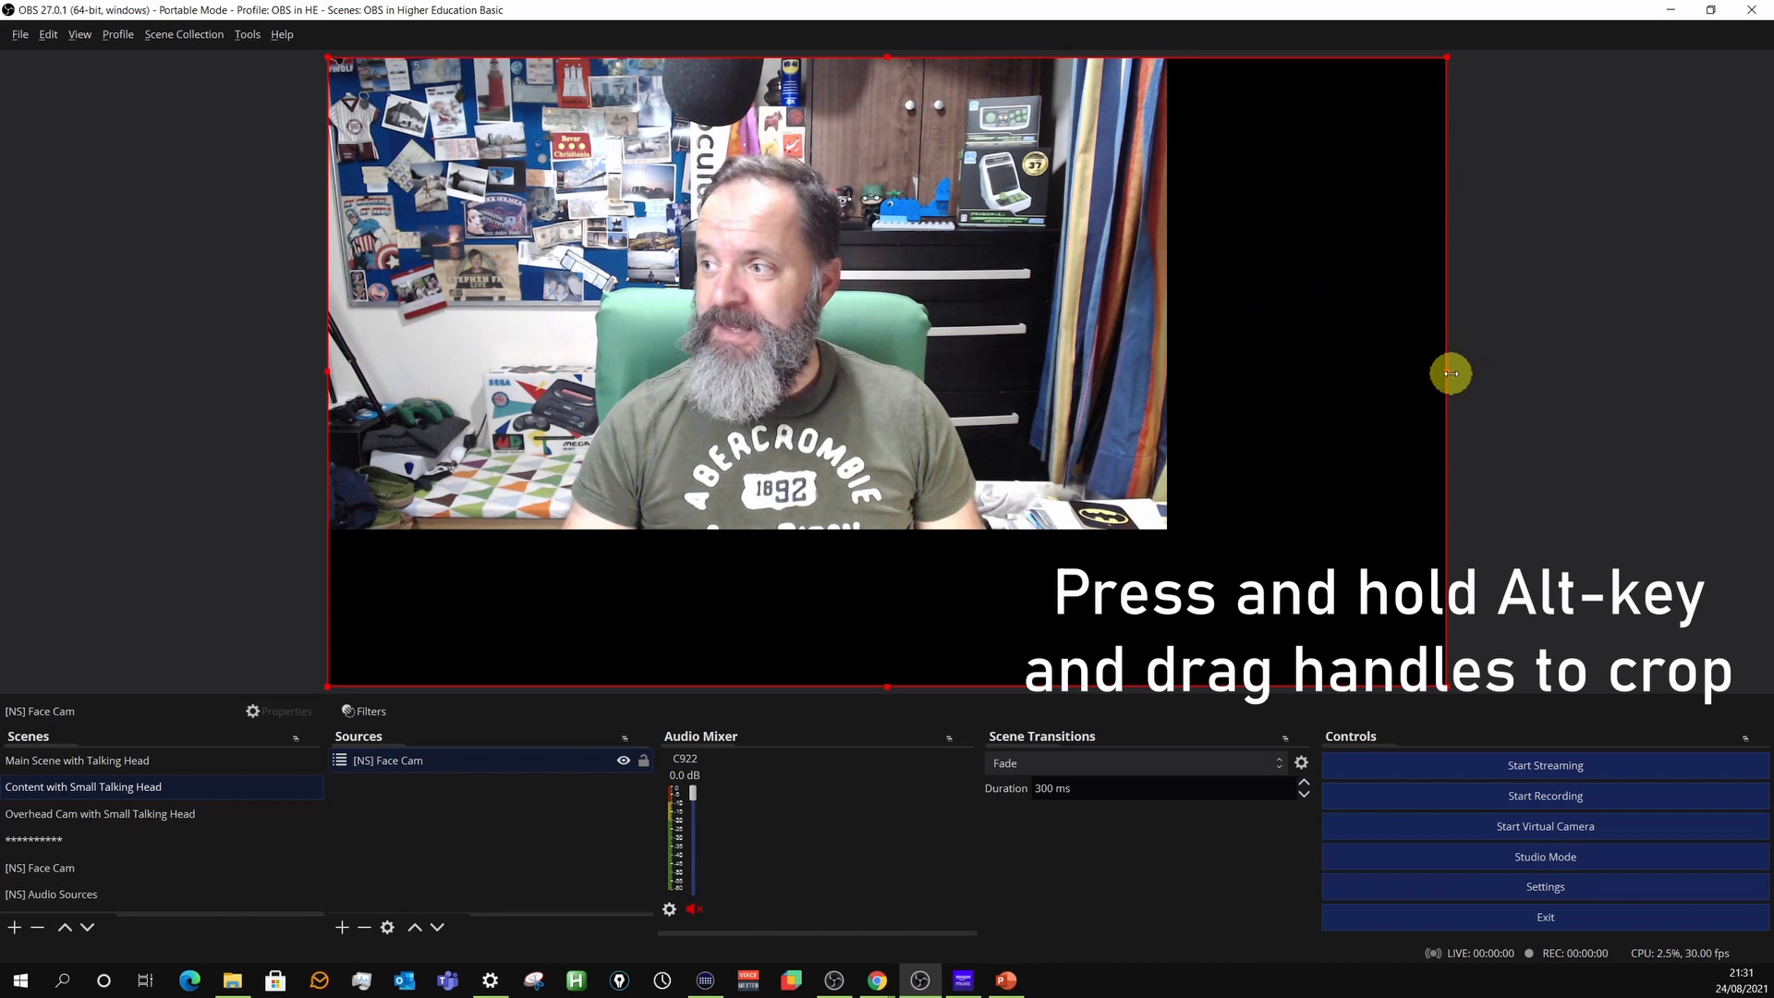
Crop all four sides of the [NS] Face Cam source to remove the black area and frame the presenter.
left_click_drag(1449, 372, 1023, 439)
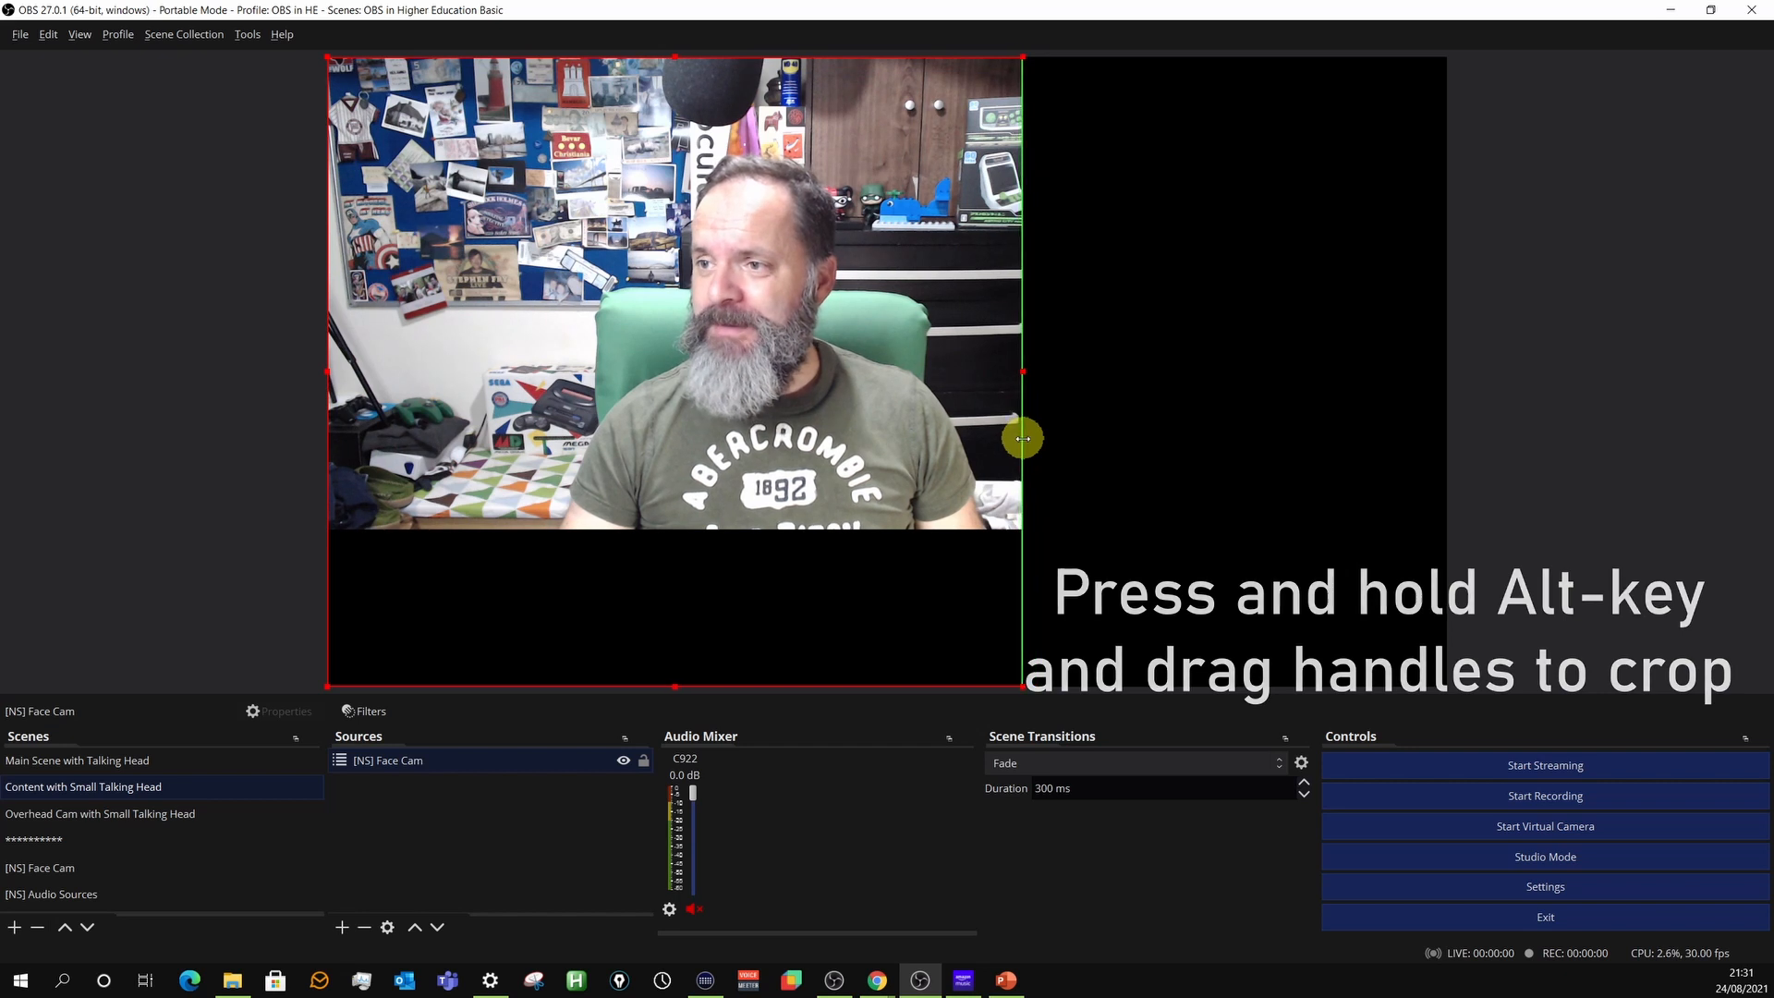
left_click_drag(327, 372, 515, 376)
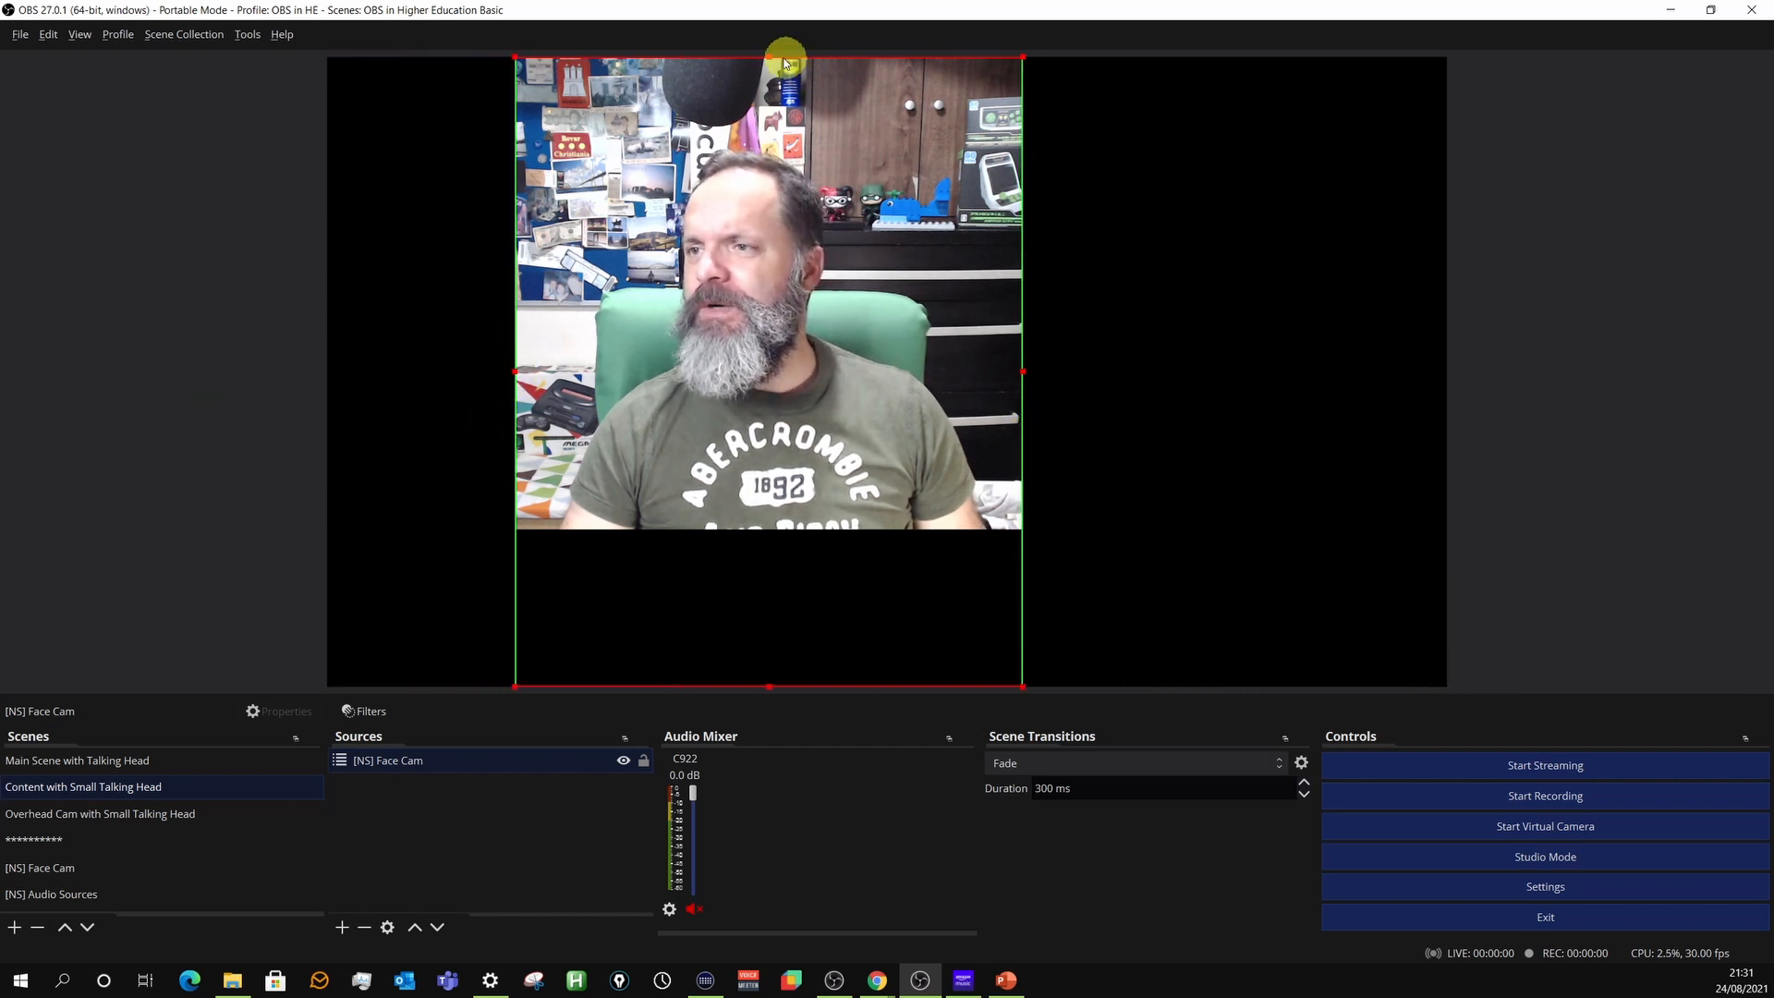
left_click_drag(784, 59, 773, 130)
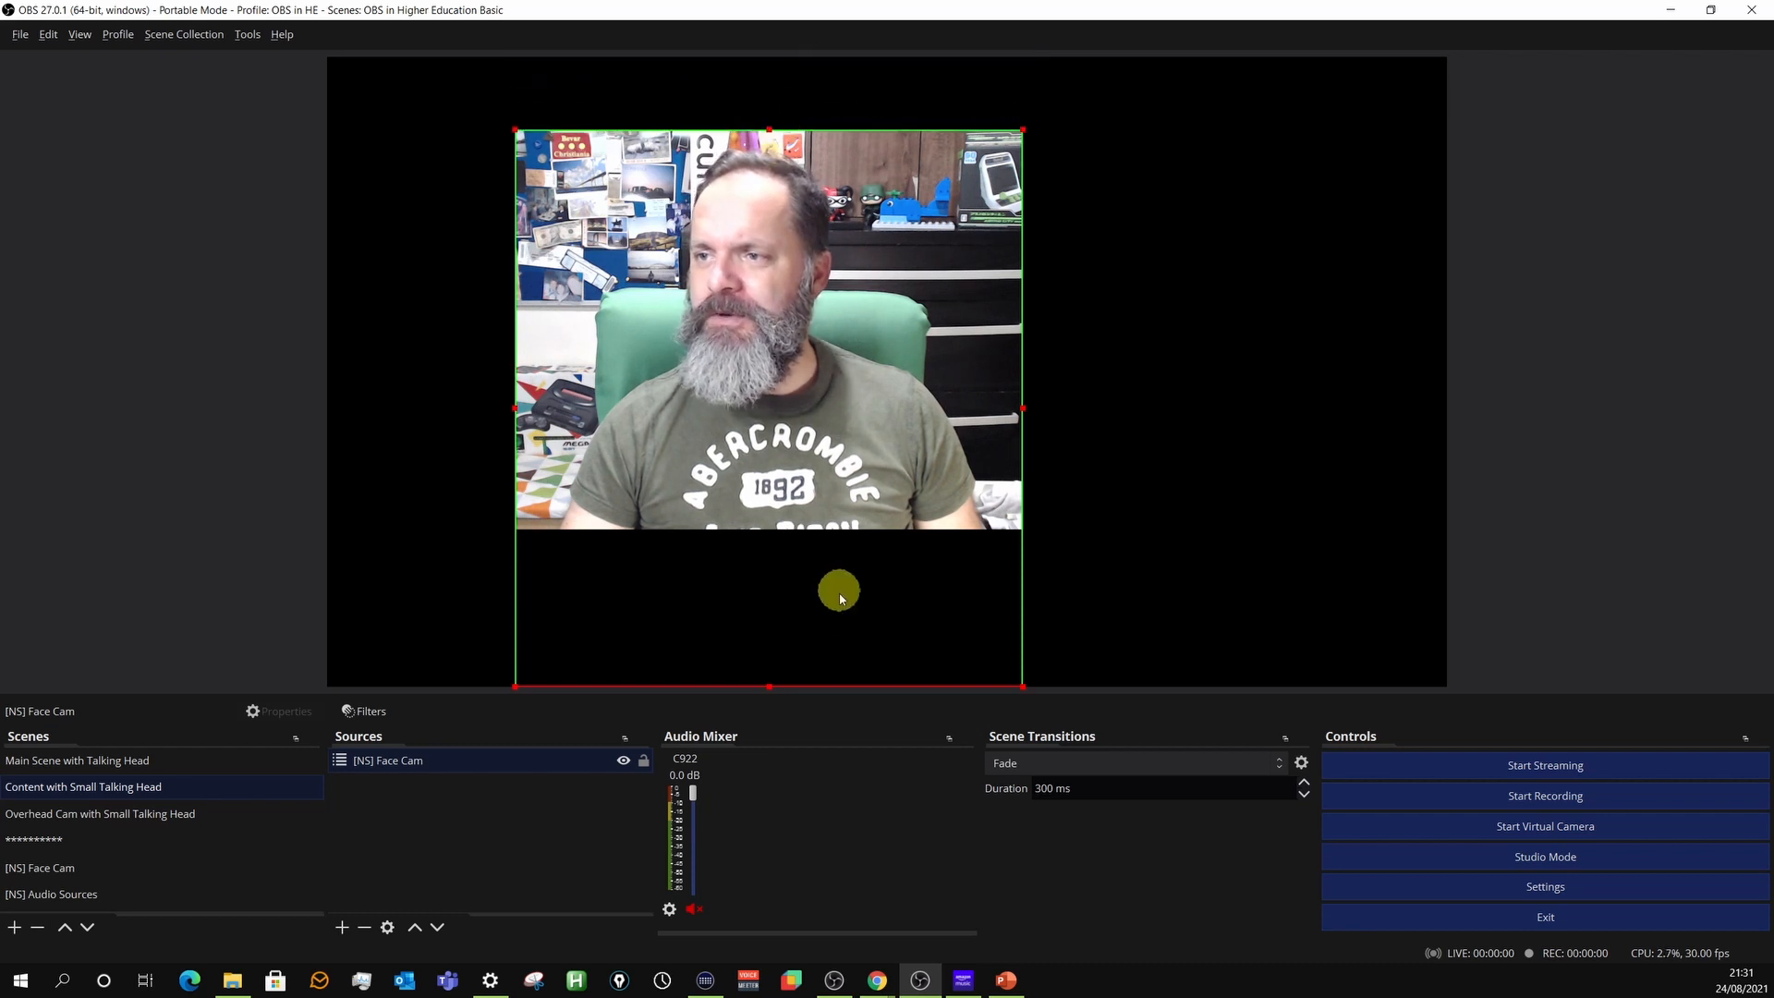
left_click_drag(767, 687, 784, 529)
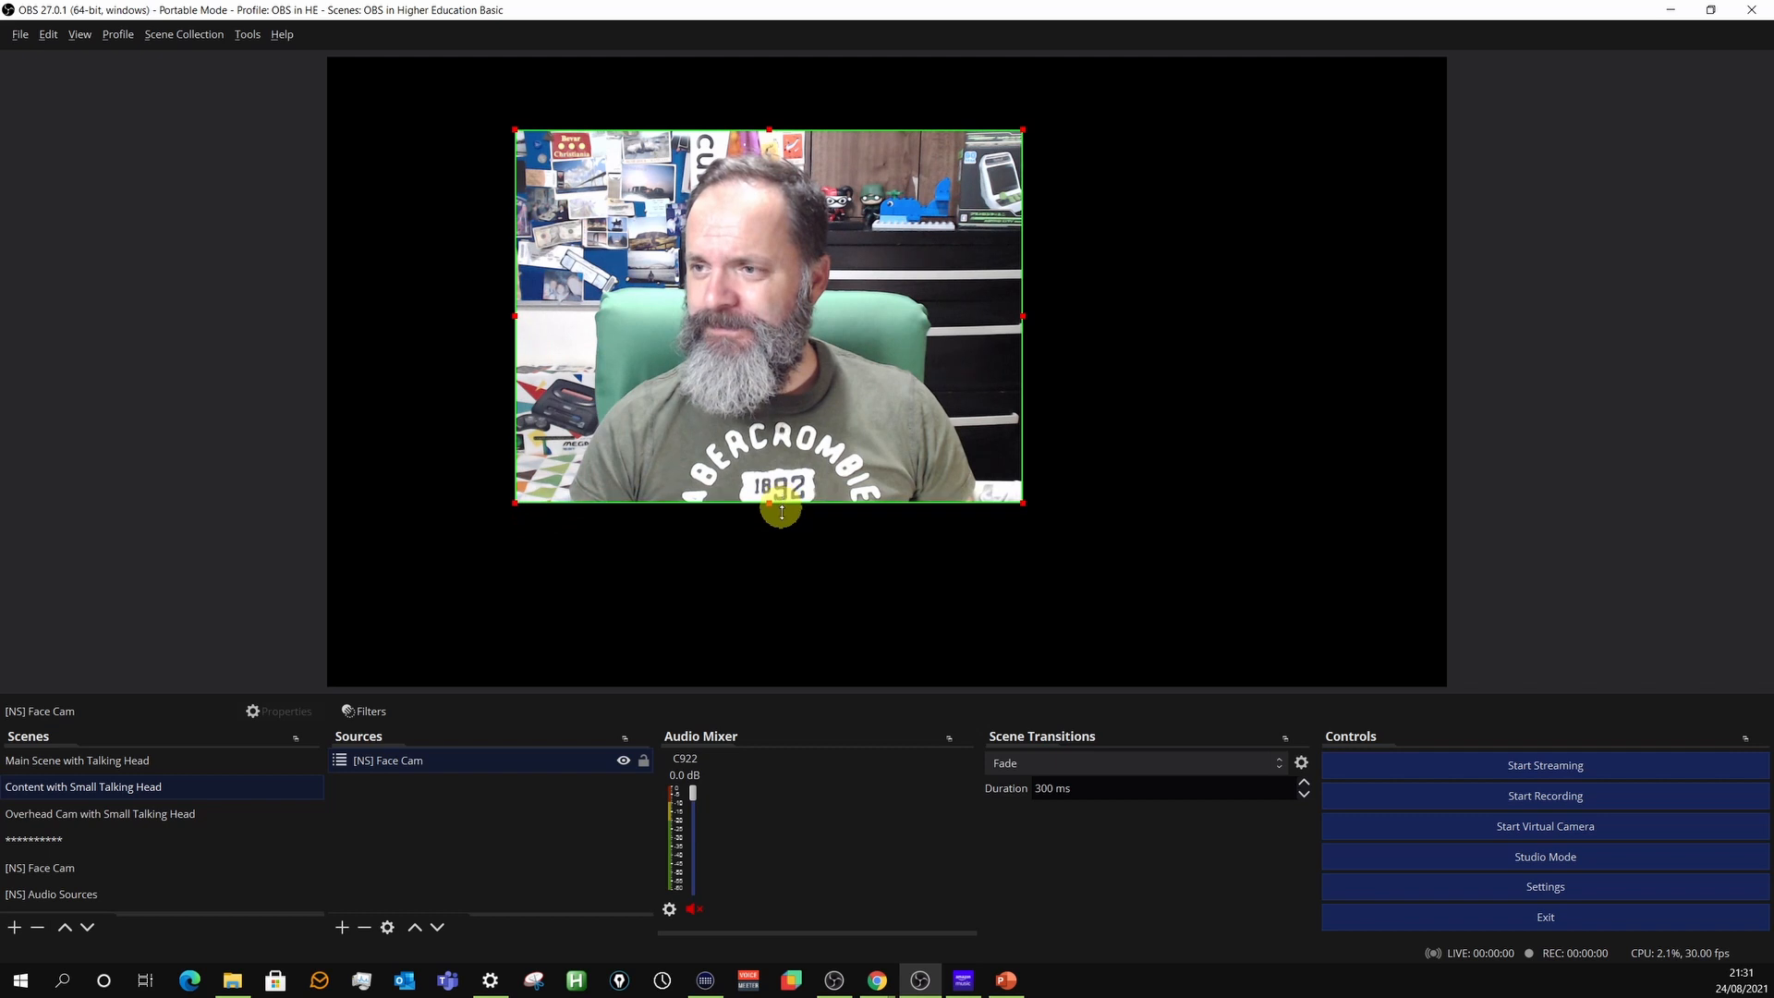
left_click_drag(782, 511, 783, 512)
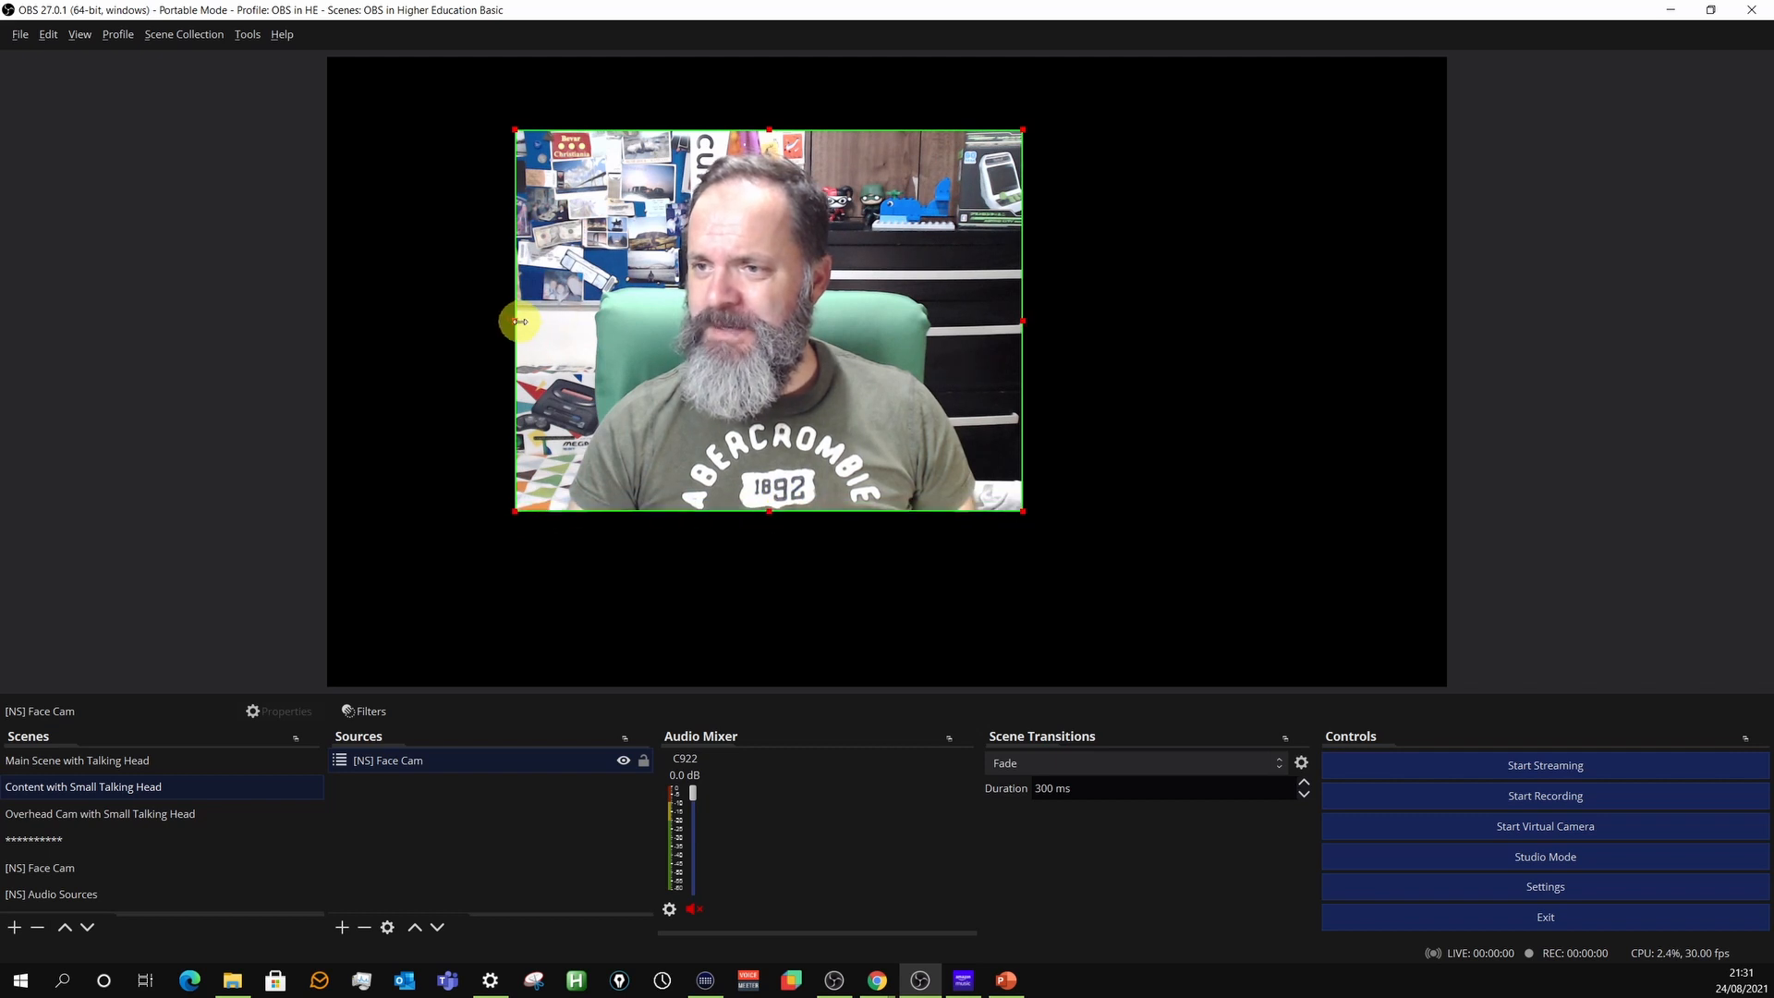
Crop the left and right sides of the face cam further so it fits closely around the presenter's shoulders.
left_click_drag(515, 320, 550, 320)
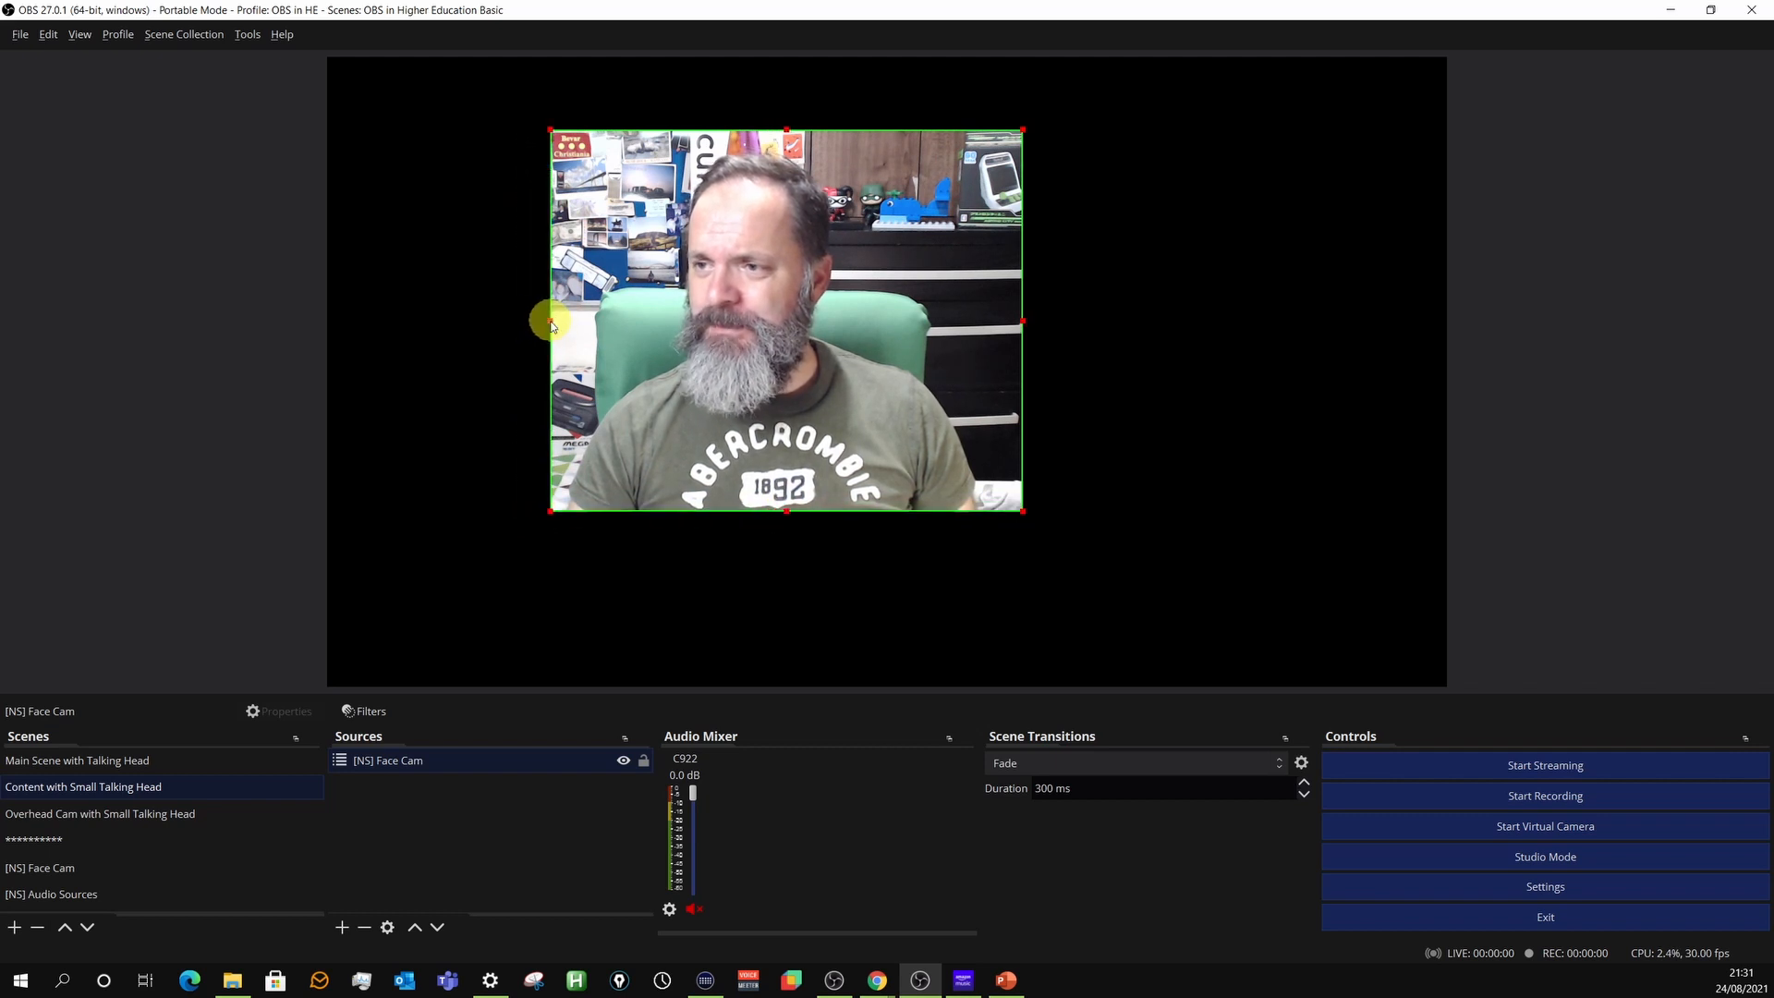
left_click_drag(1022, 321, 995, 327)
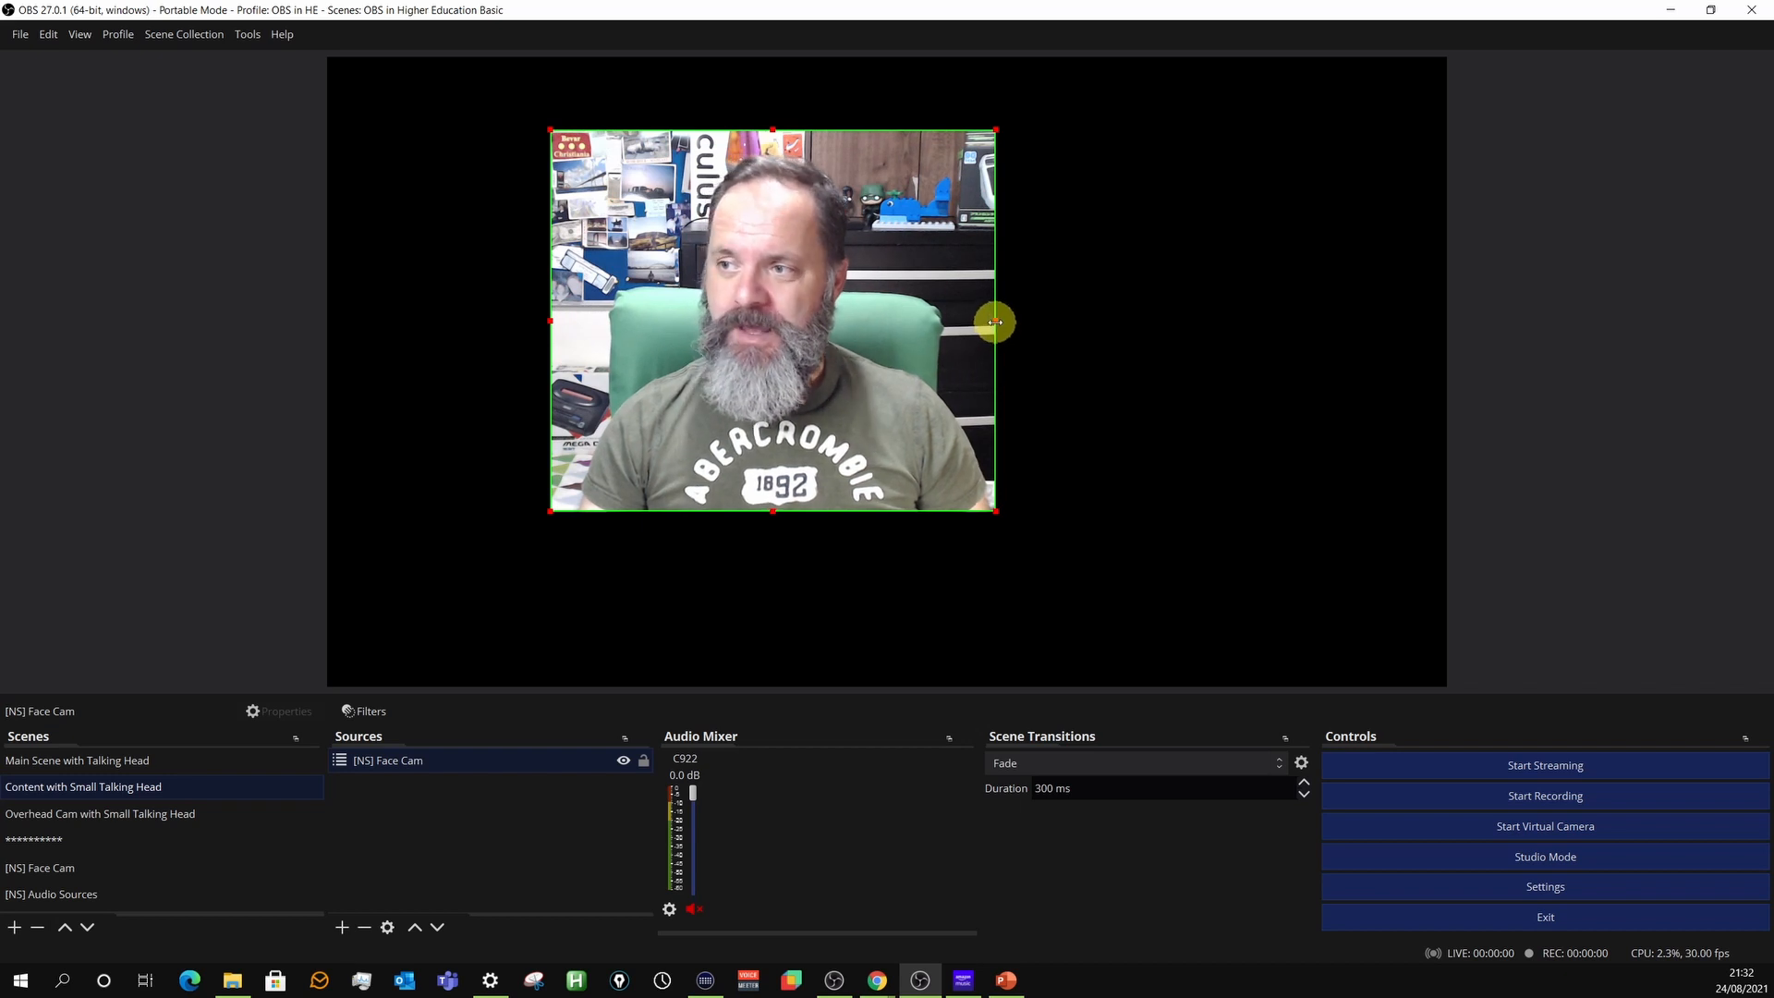
left_click_drag(994, 321, 989, 324)
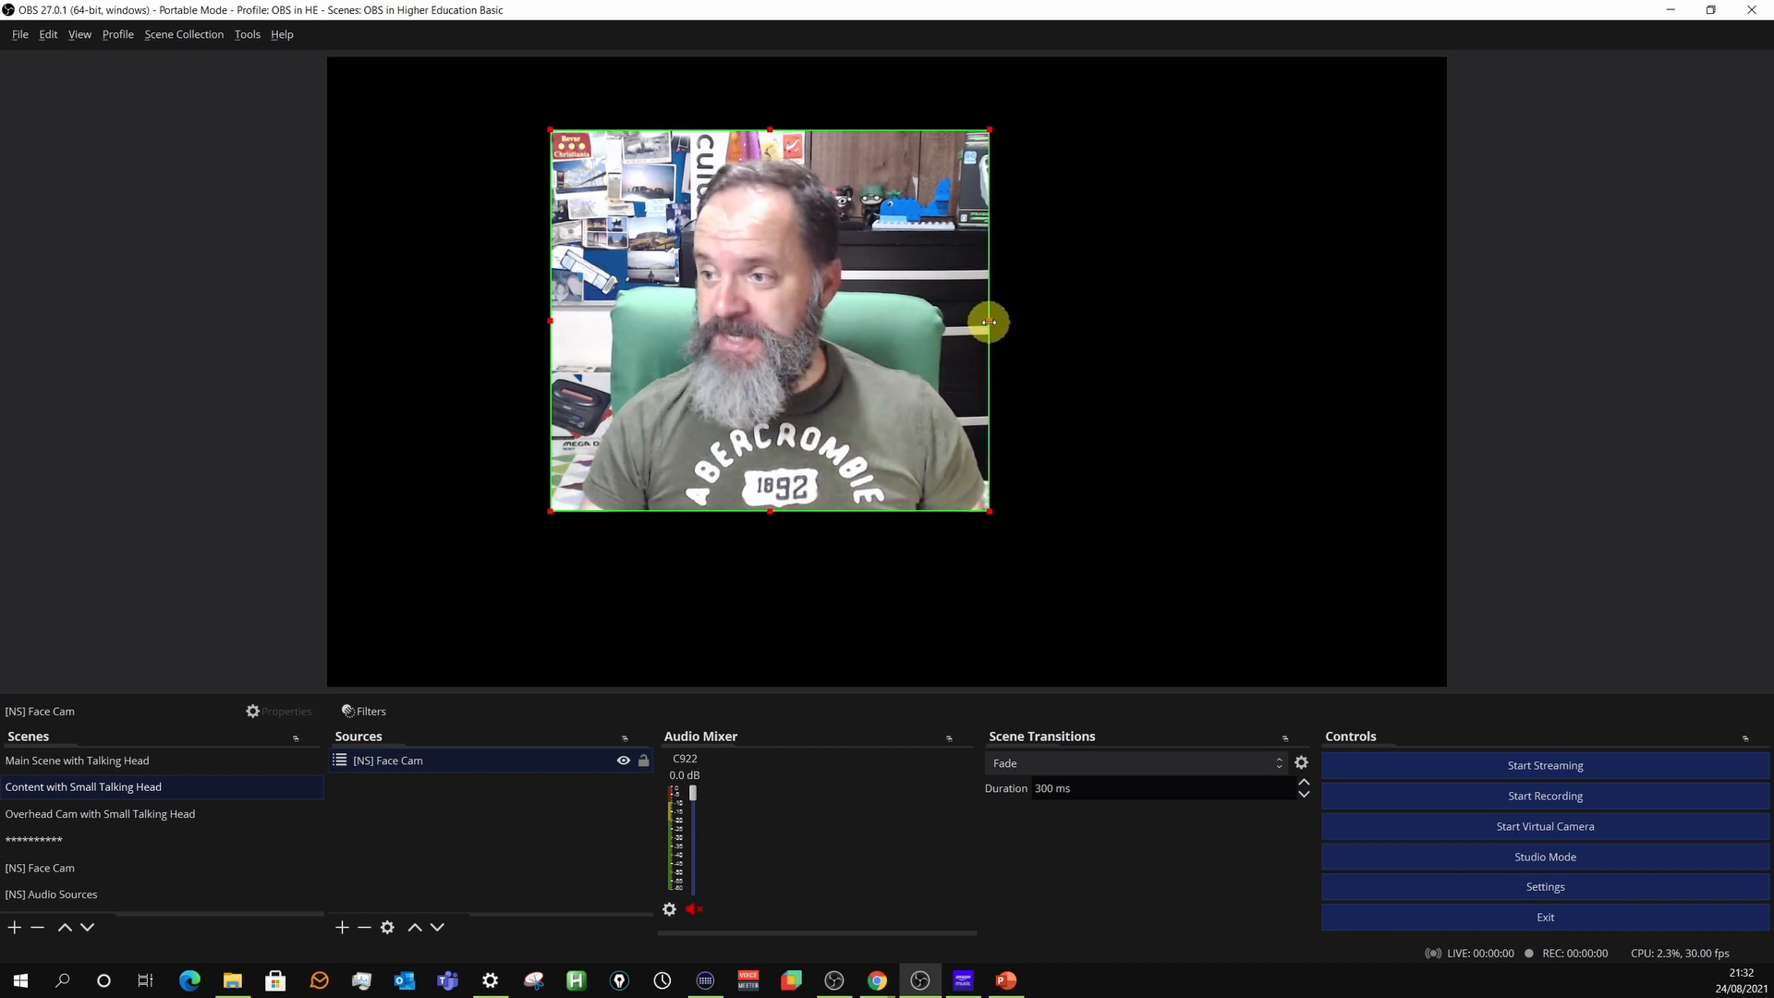
left_click_drag(551, 322, 557, 324)
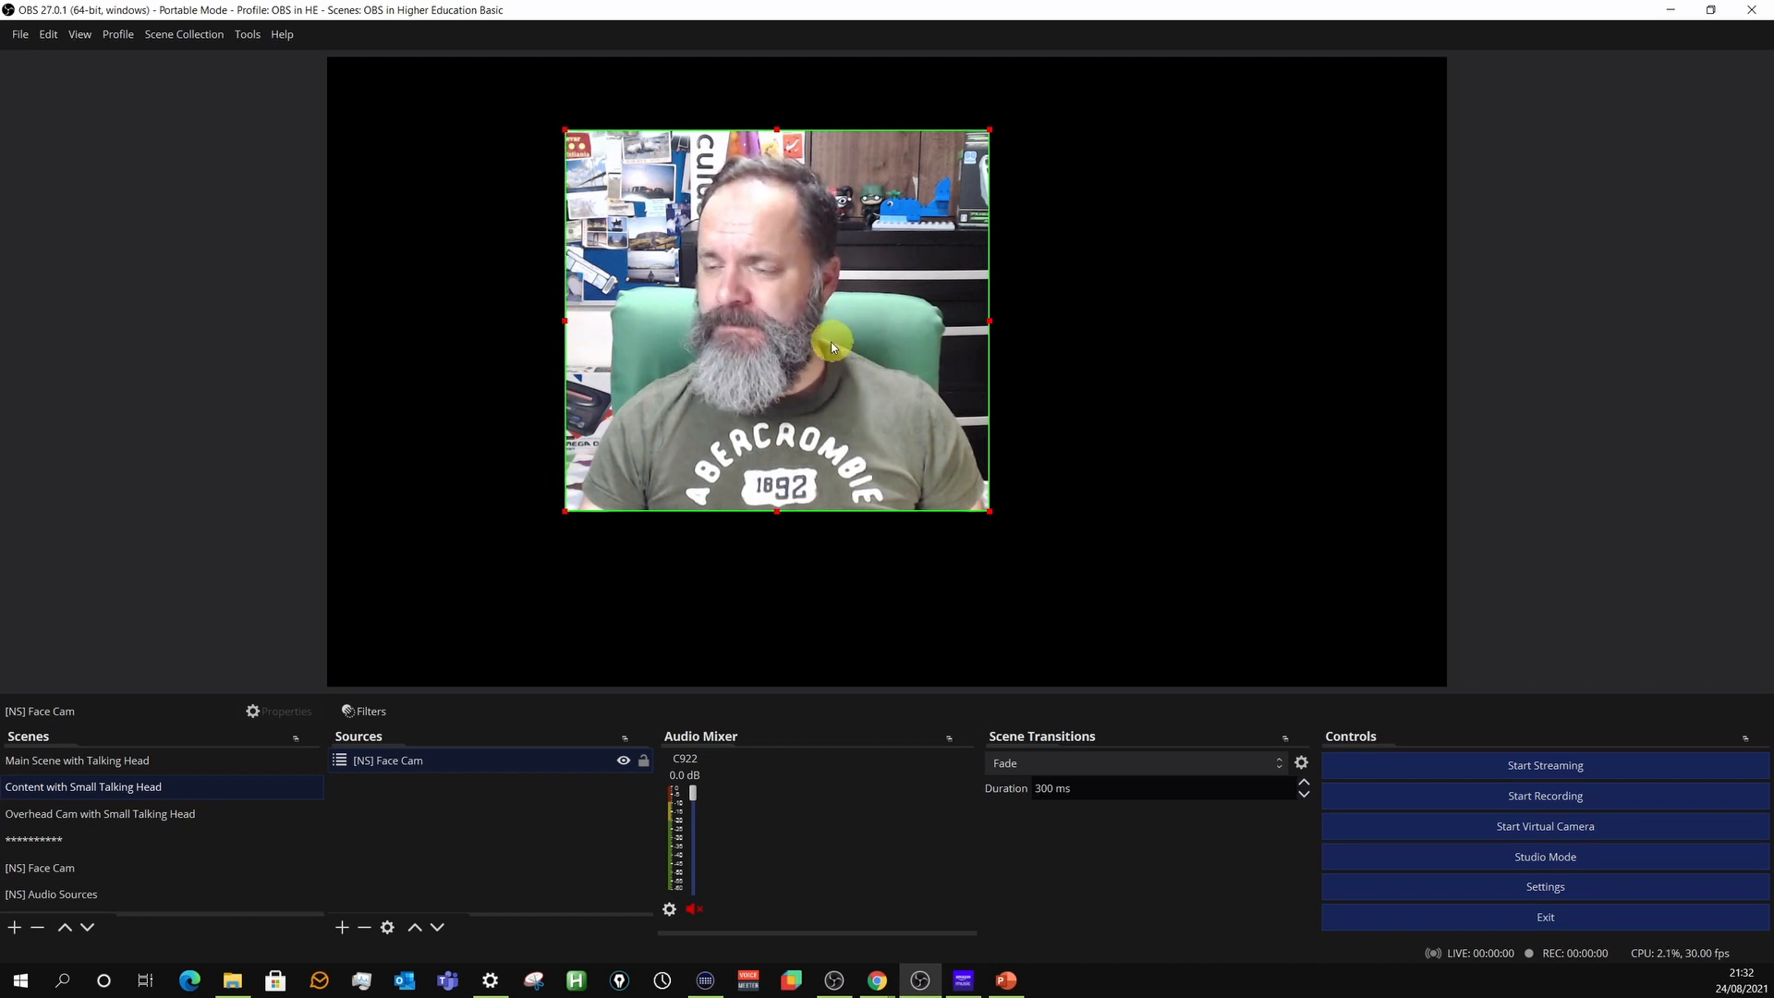
Move the face cam to the canvas's lower-left corner, scale it down to a small talking head and deselect it.
left_click_drag(795, 354, 590, 517)
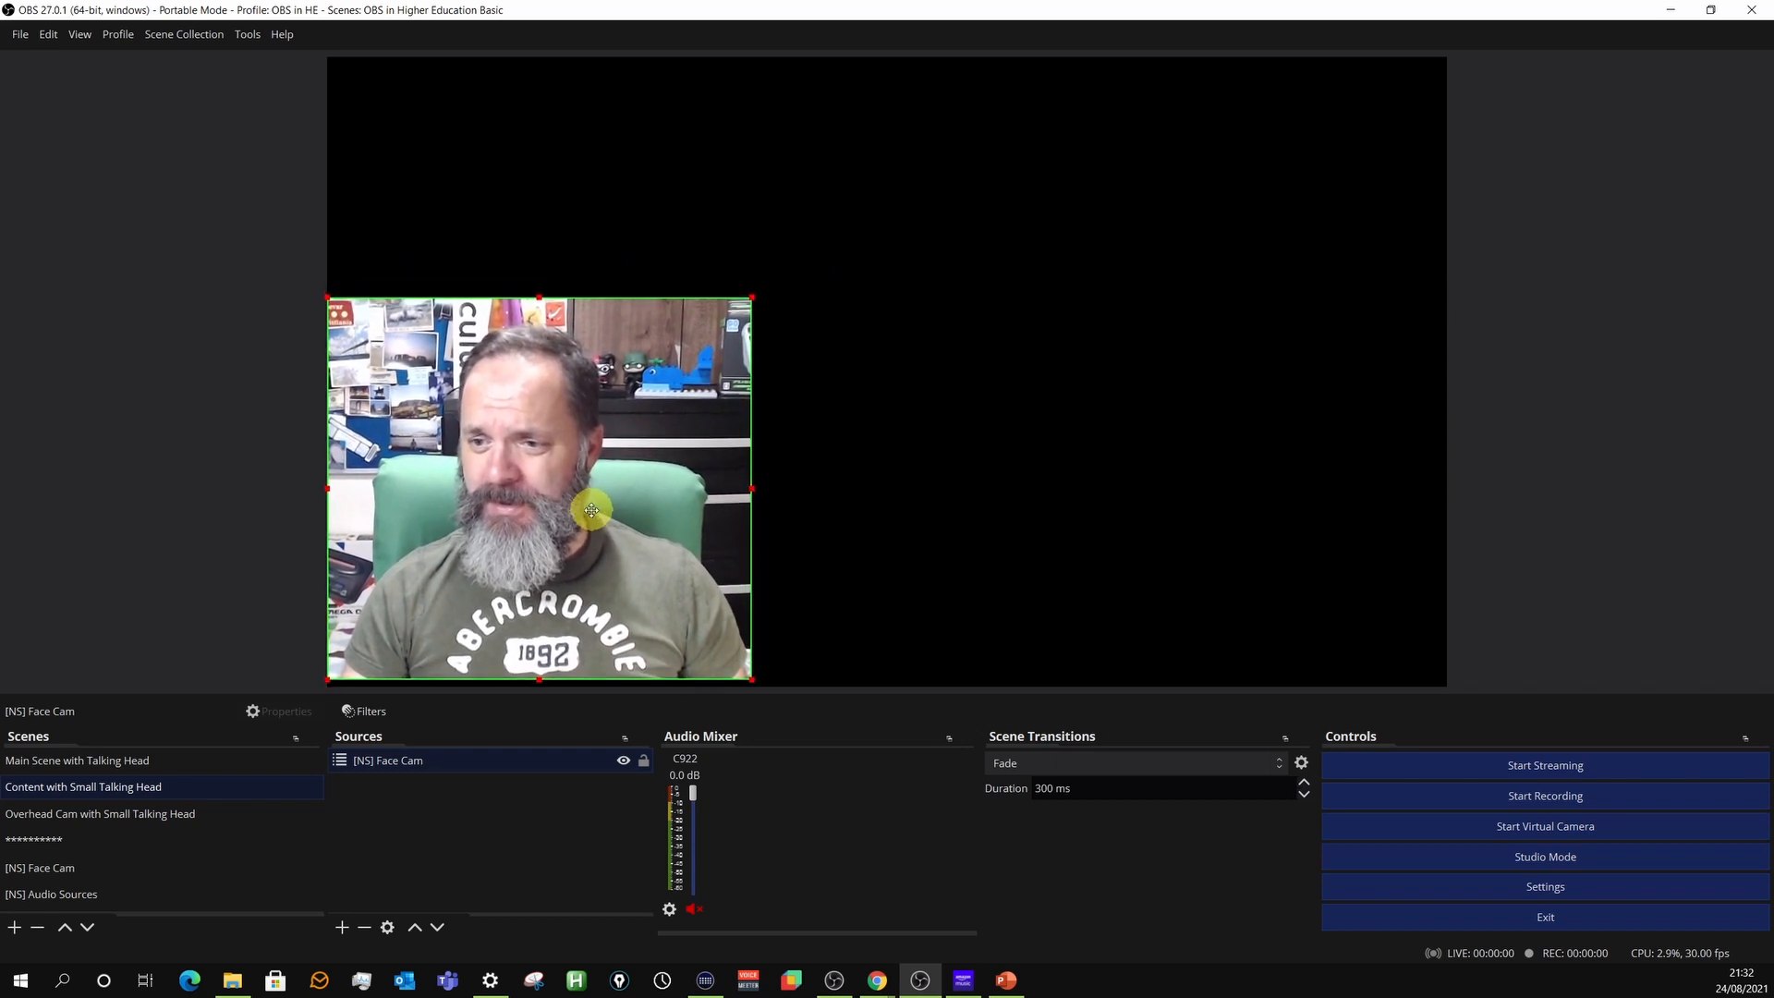
left_click_drag(748, 306, 592, 504)
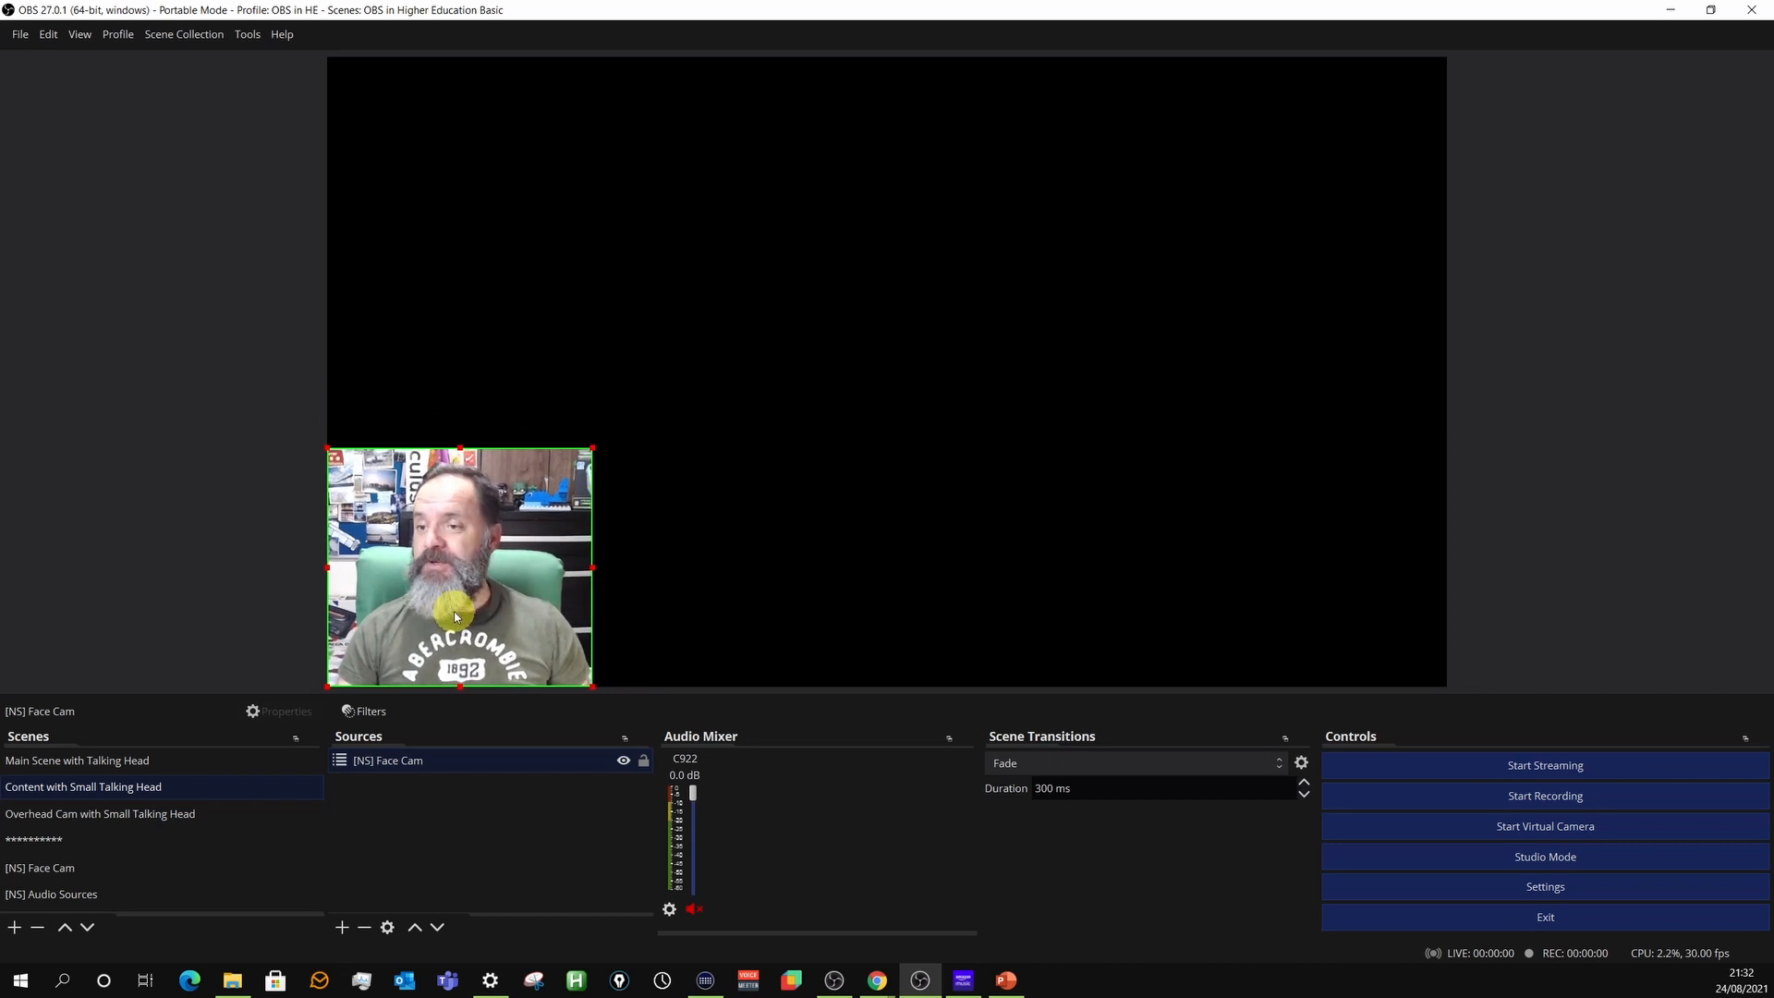
mouse_move(453, 612)
left_mouse_down()
mouse_move(1302, 217)
mouse_move(1289, 304)
mouse_move(1314, 368)
mouse_move(451, 421)
mouse_move(938, 483)
mouse_move(1256, 599)
mouse_move(1313, 599)
mouse_move(457, 612)
left_mouse_up()
left_click(639, 560)
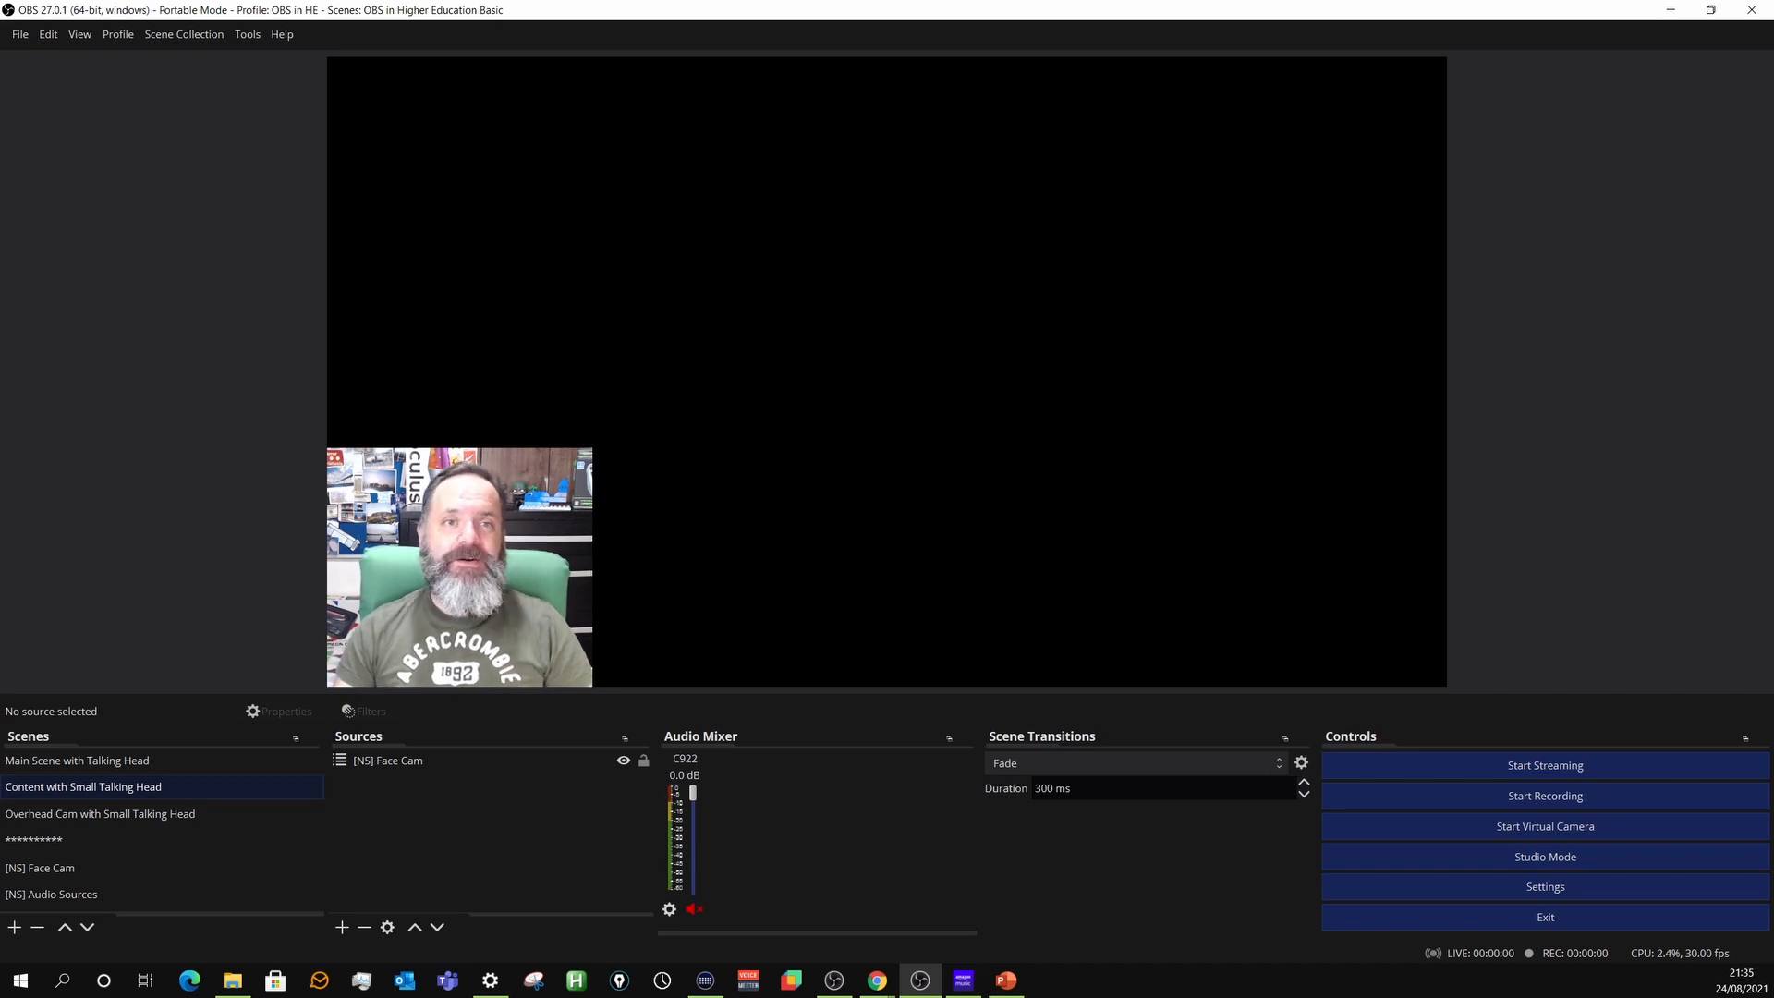
Switch to PowerPoint, maximise its window and set the slide show type to "Browsed by an individual (window)".
left_click(1006, 981)
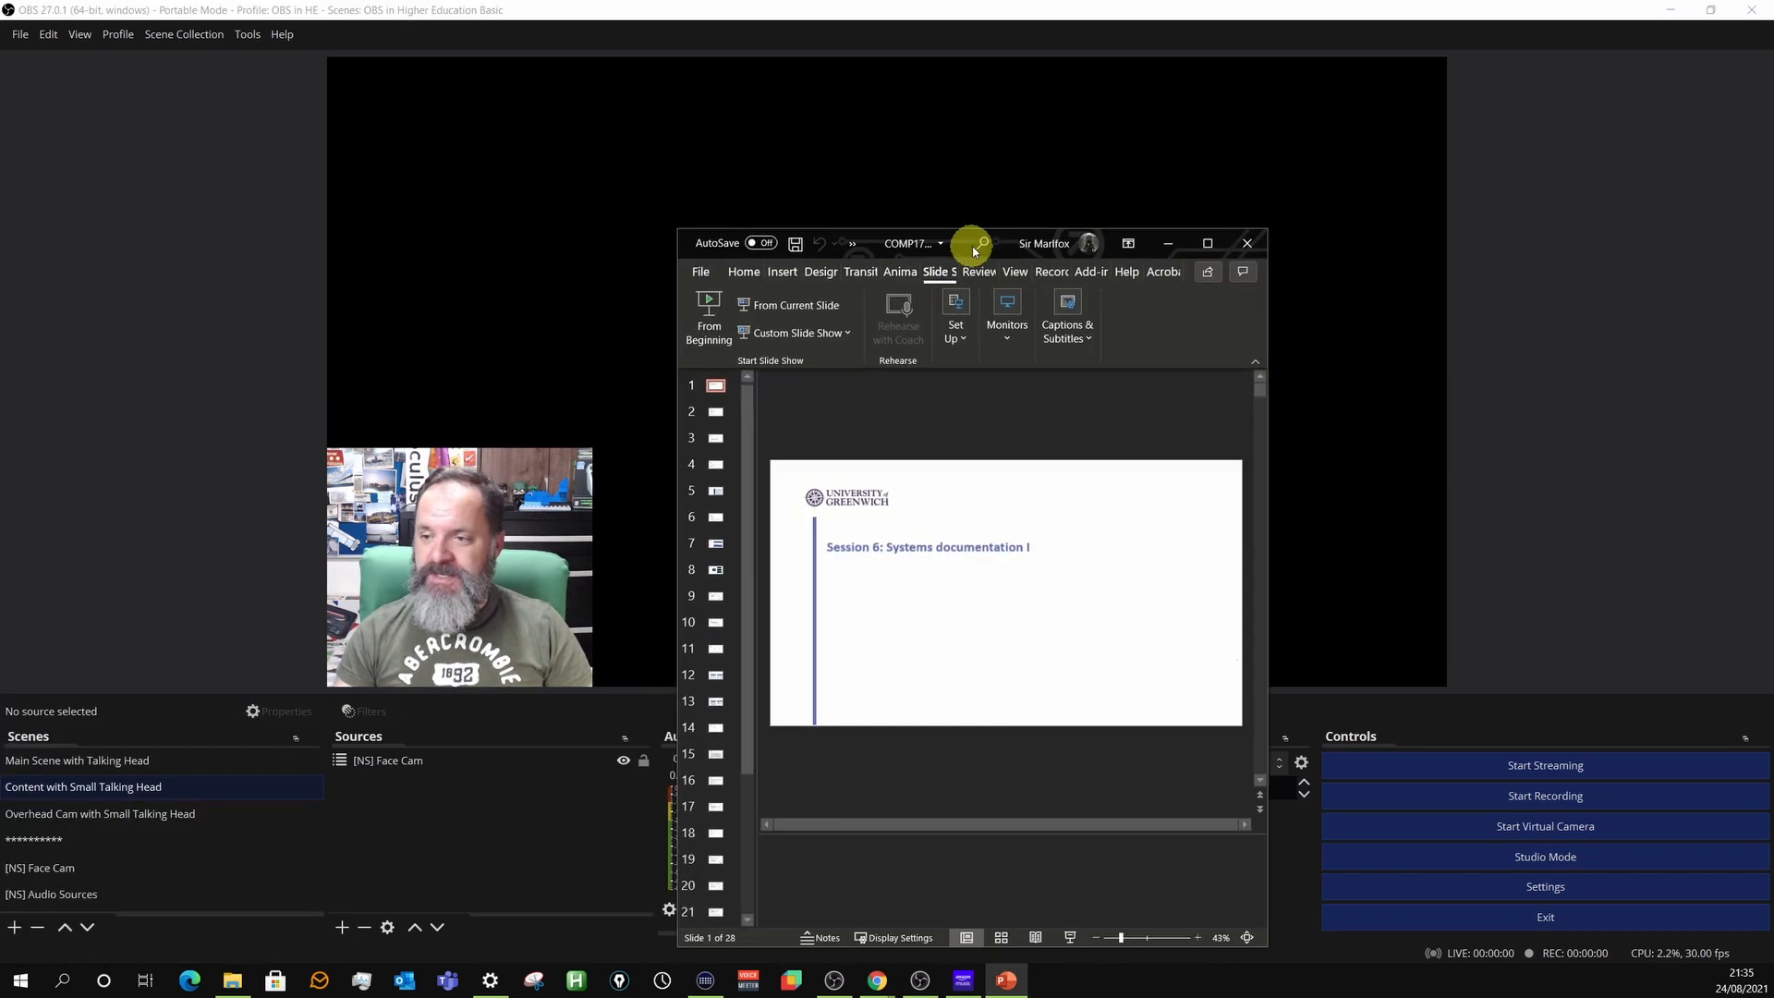
left_click_drag(975, 251, 930, 158)
double_click(1172, 163)
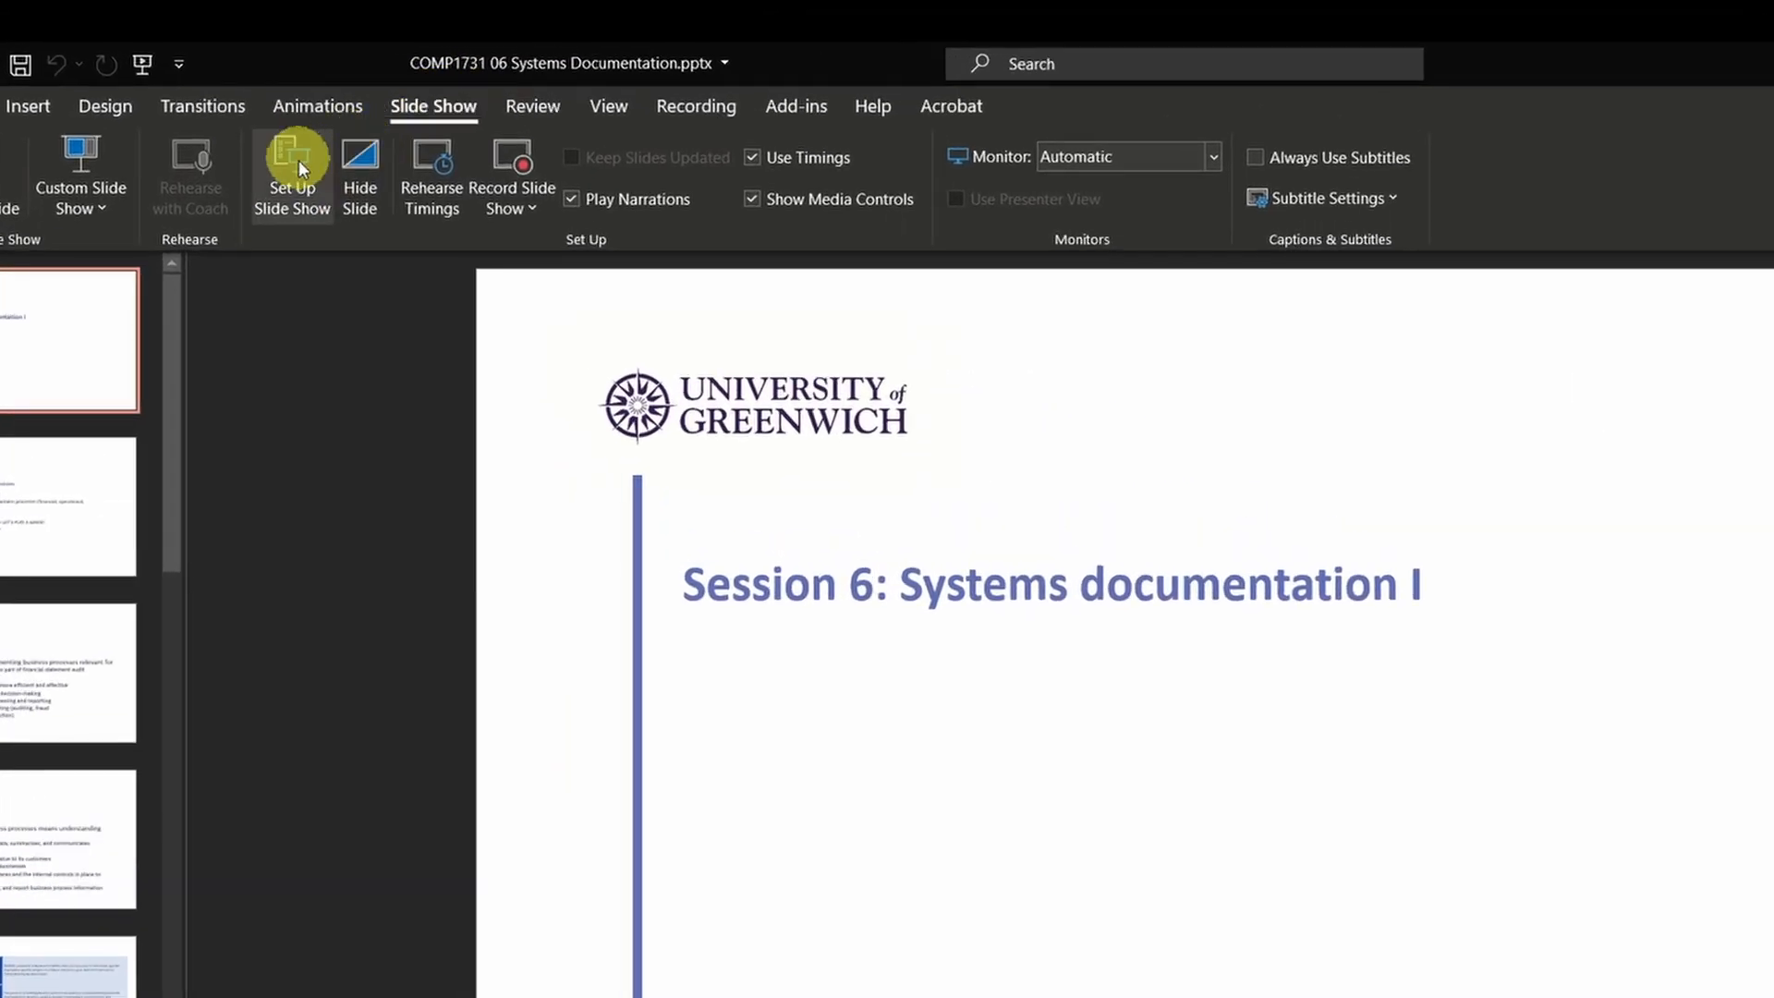
left_click(300, 178)
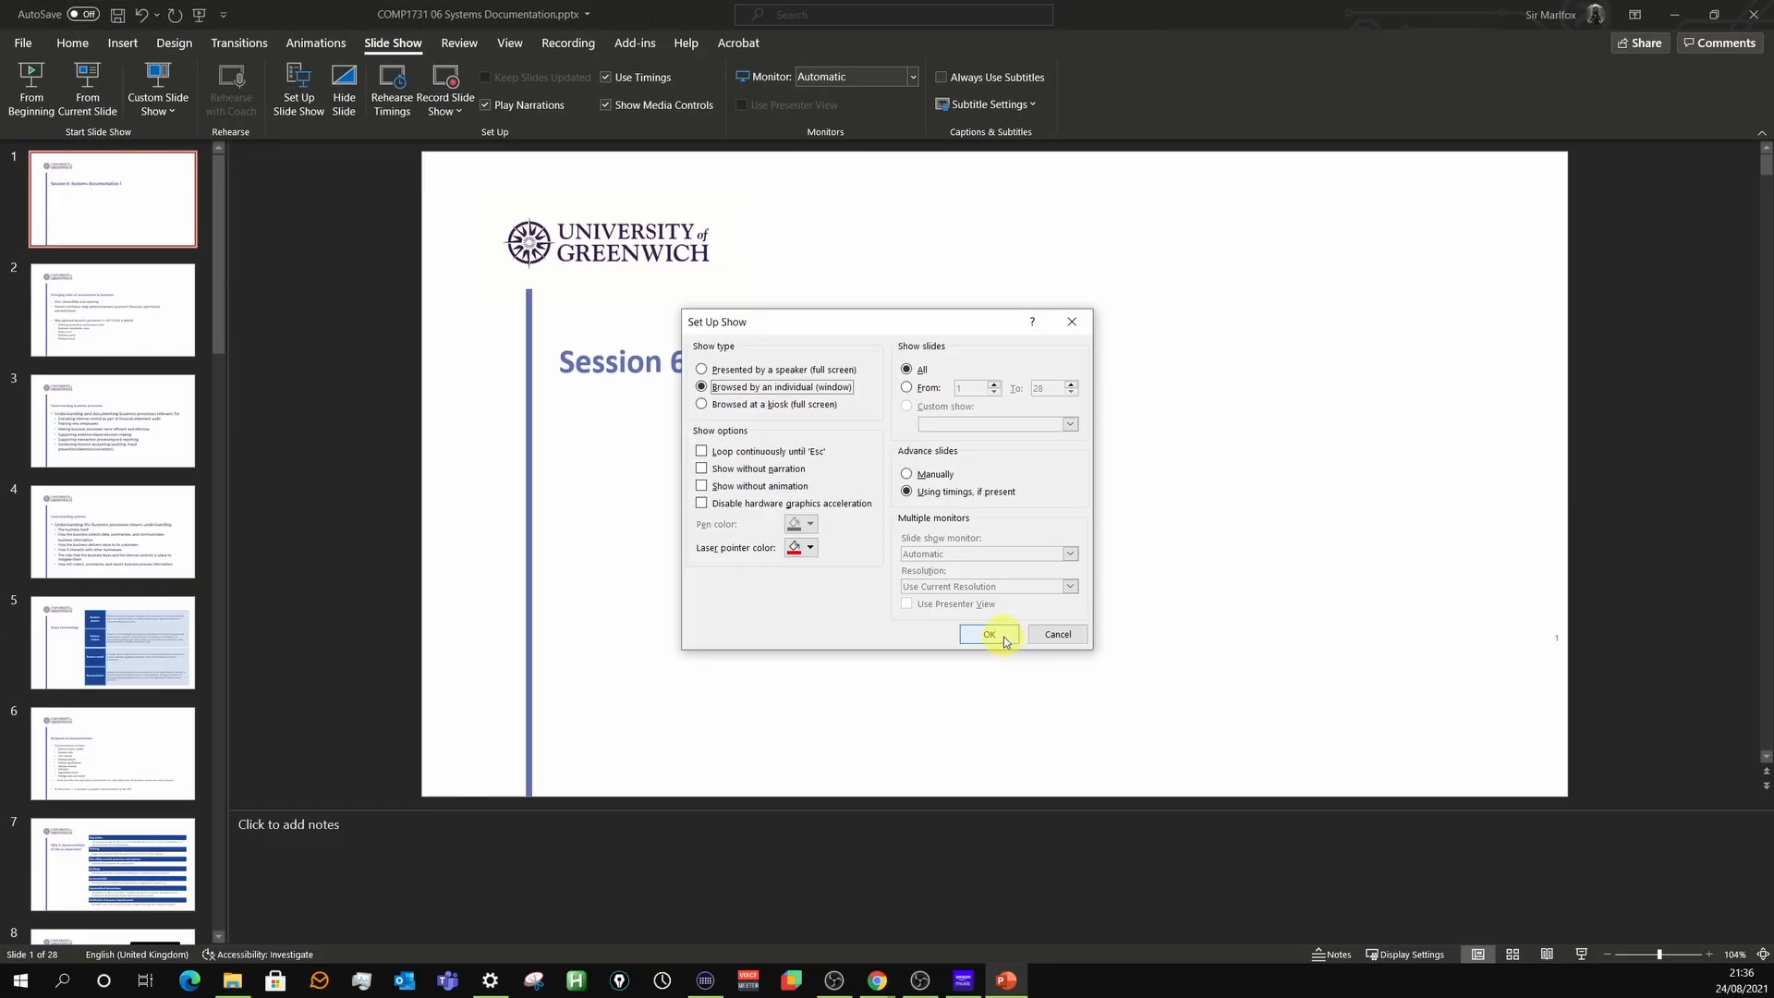
left_click(989, 635)
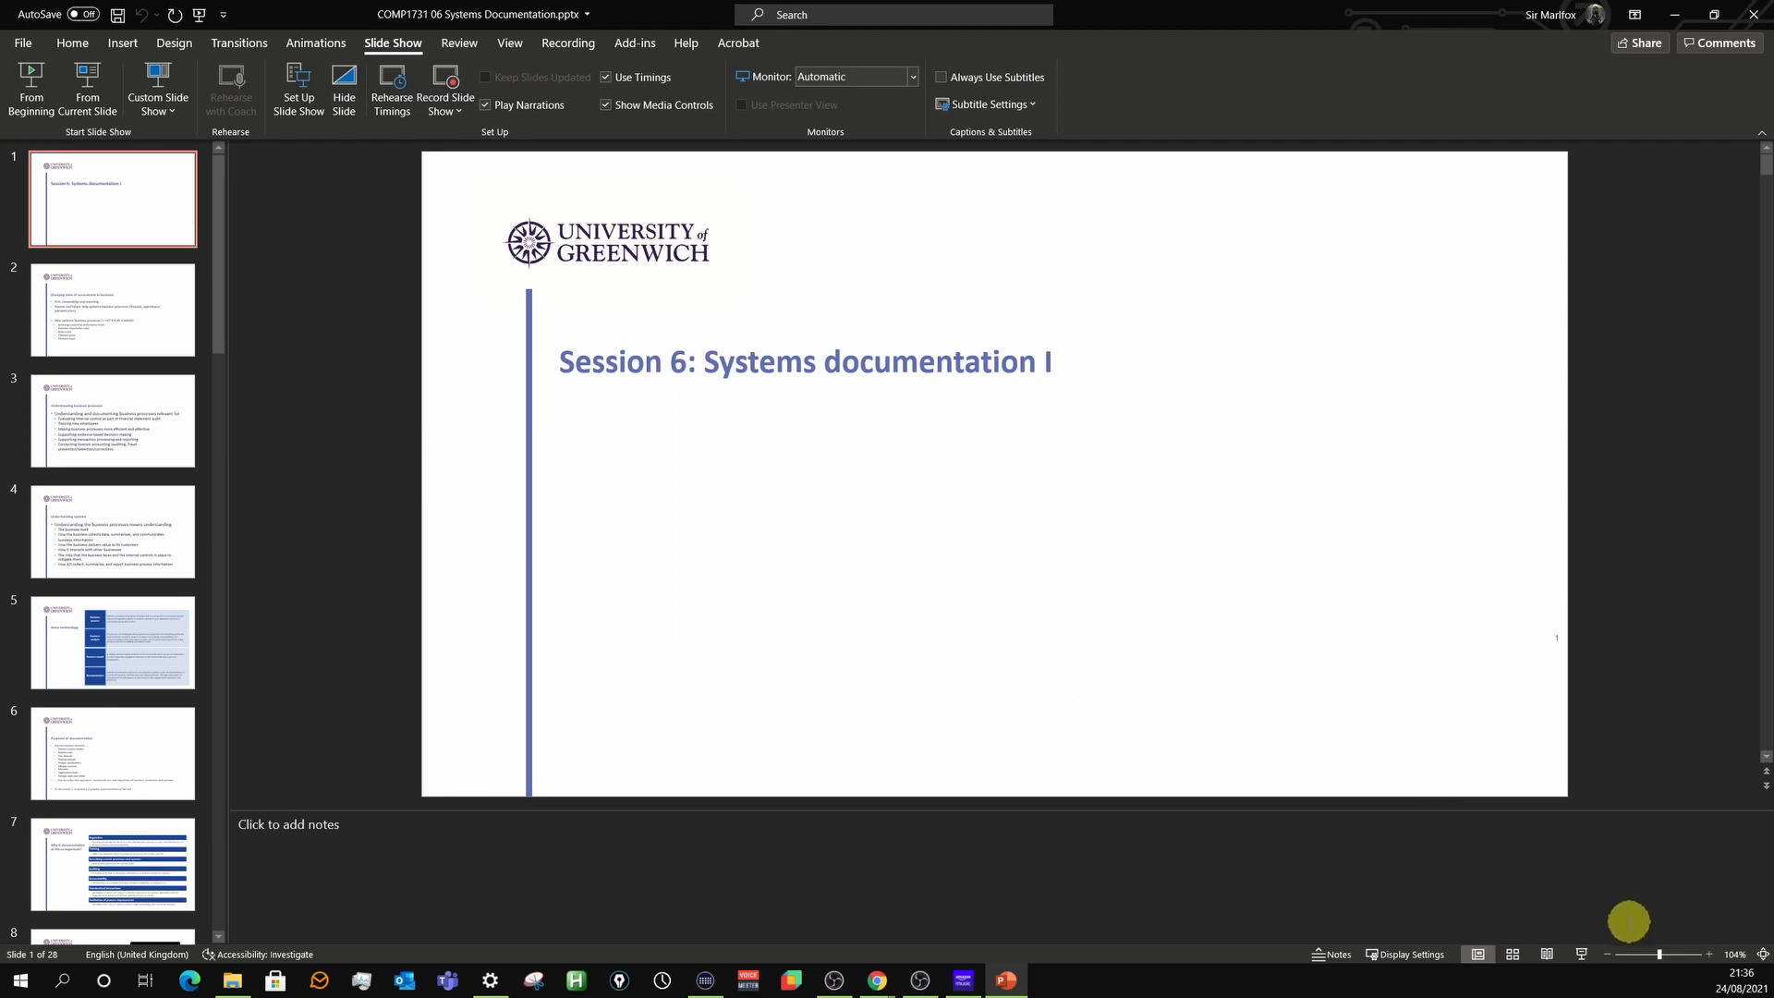
Preview the presentation as a windowed slide show and end the show.
left_click(1583, 953)
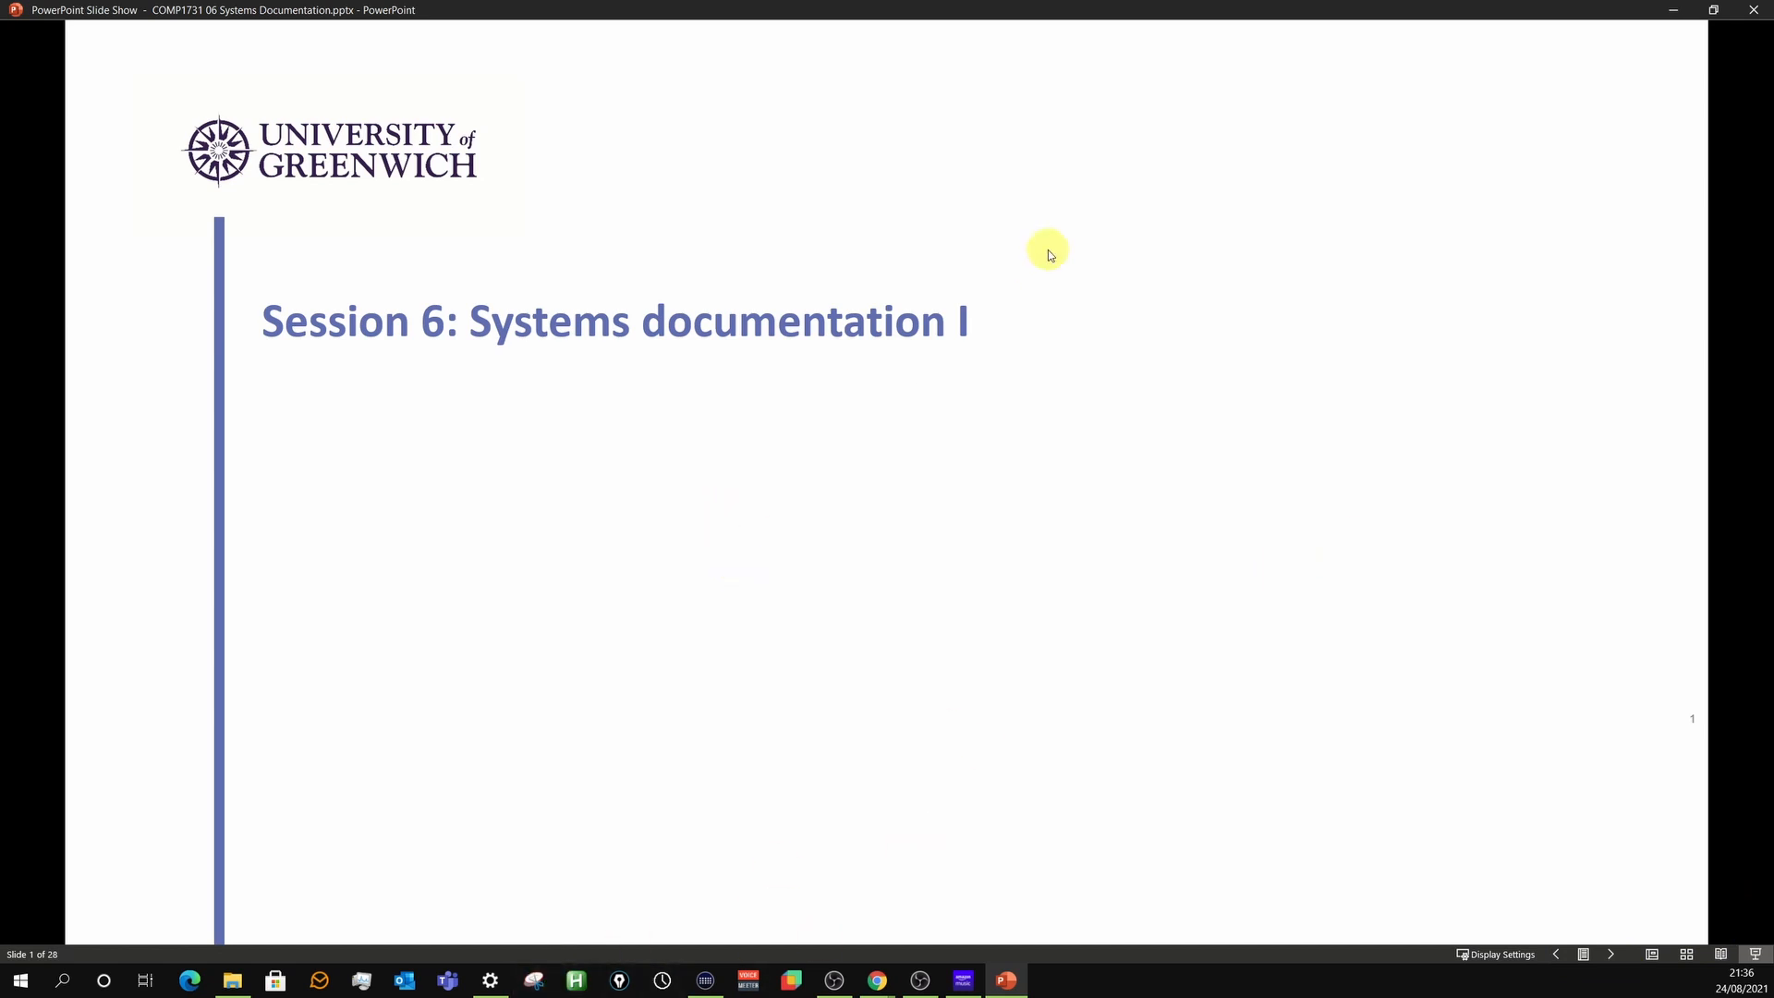
right_click(879, 357)
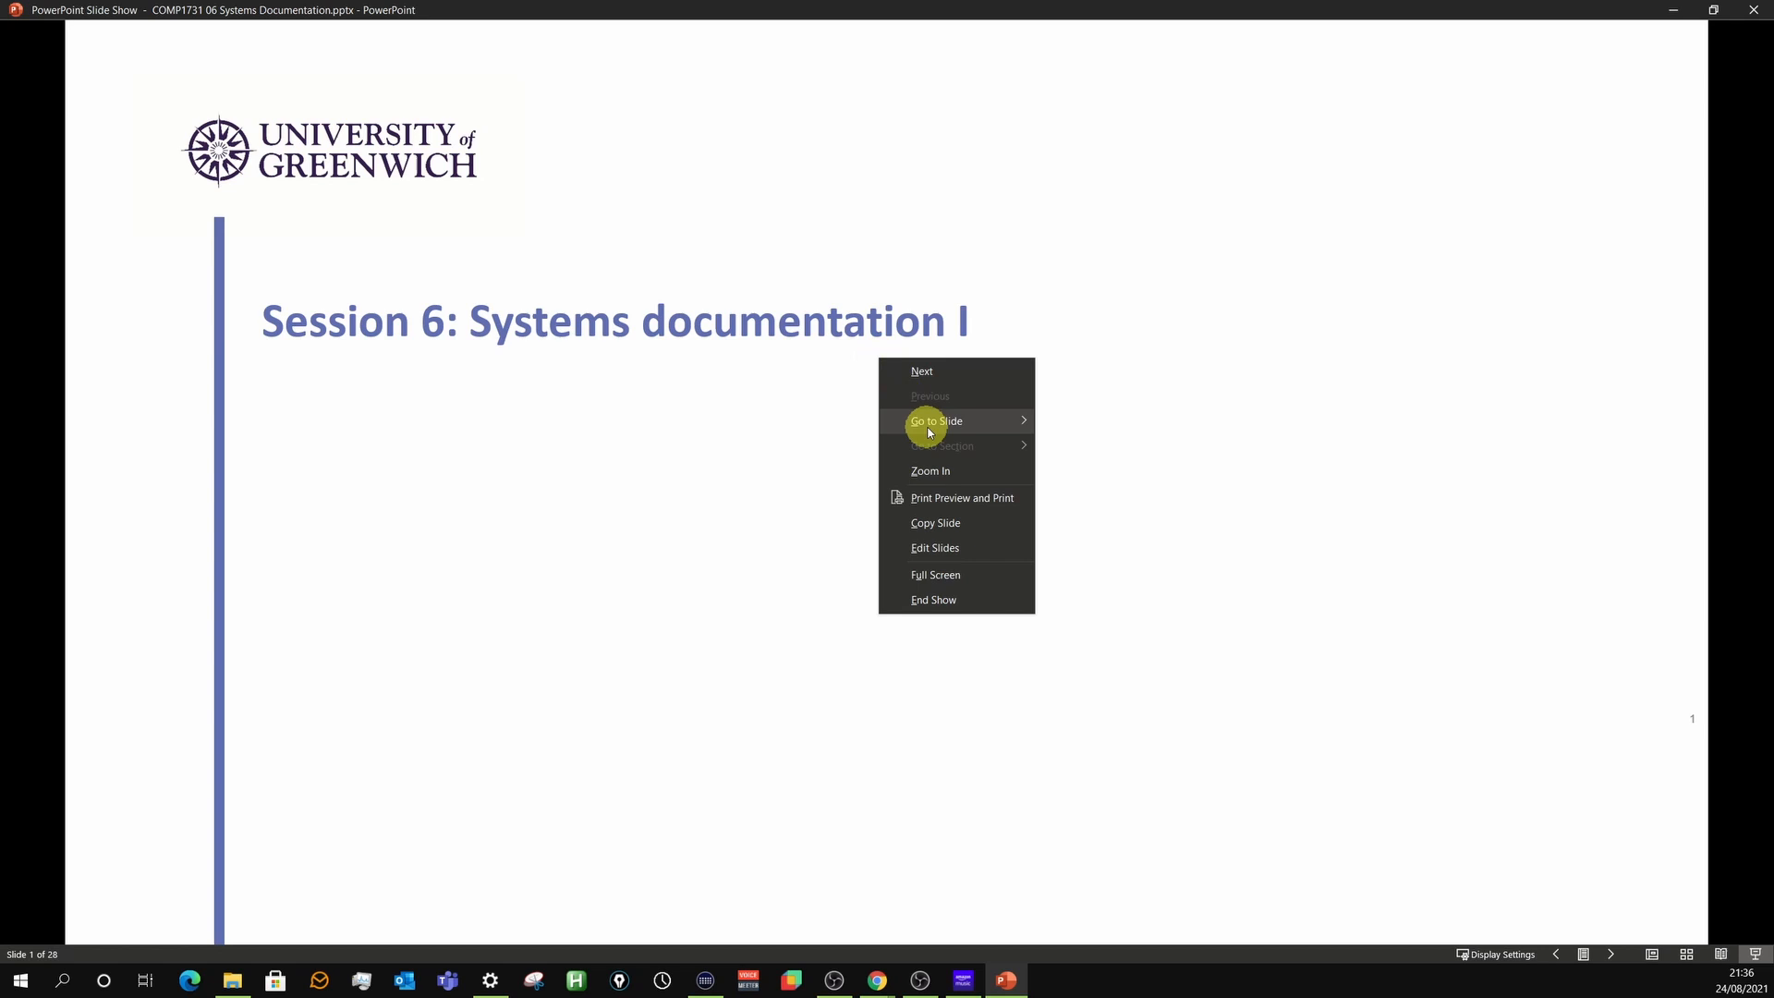
left_click(944, 602)
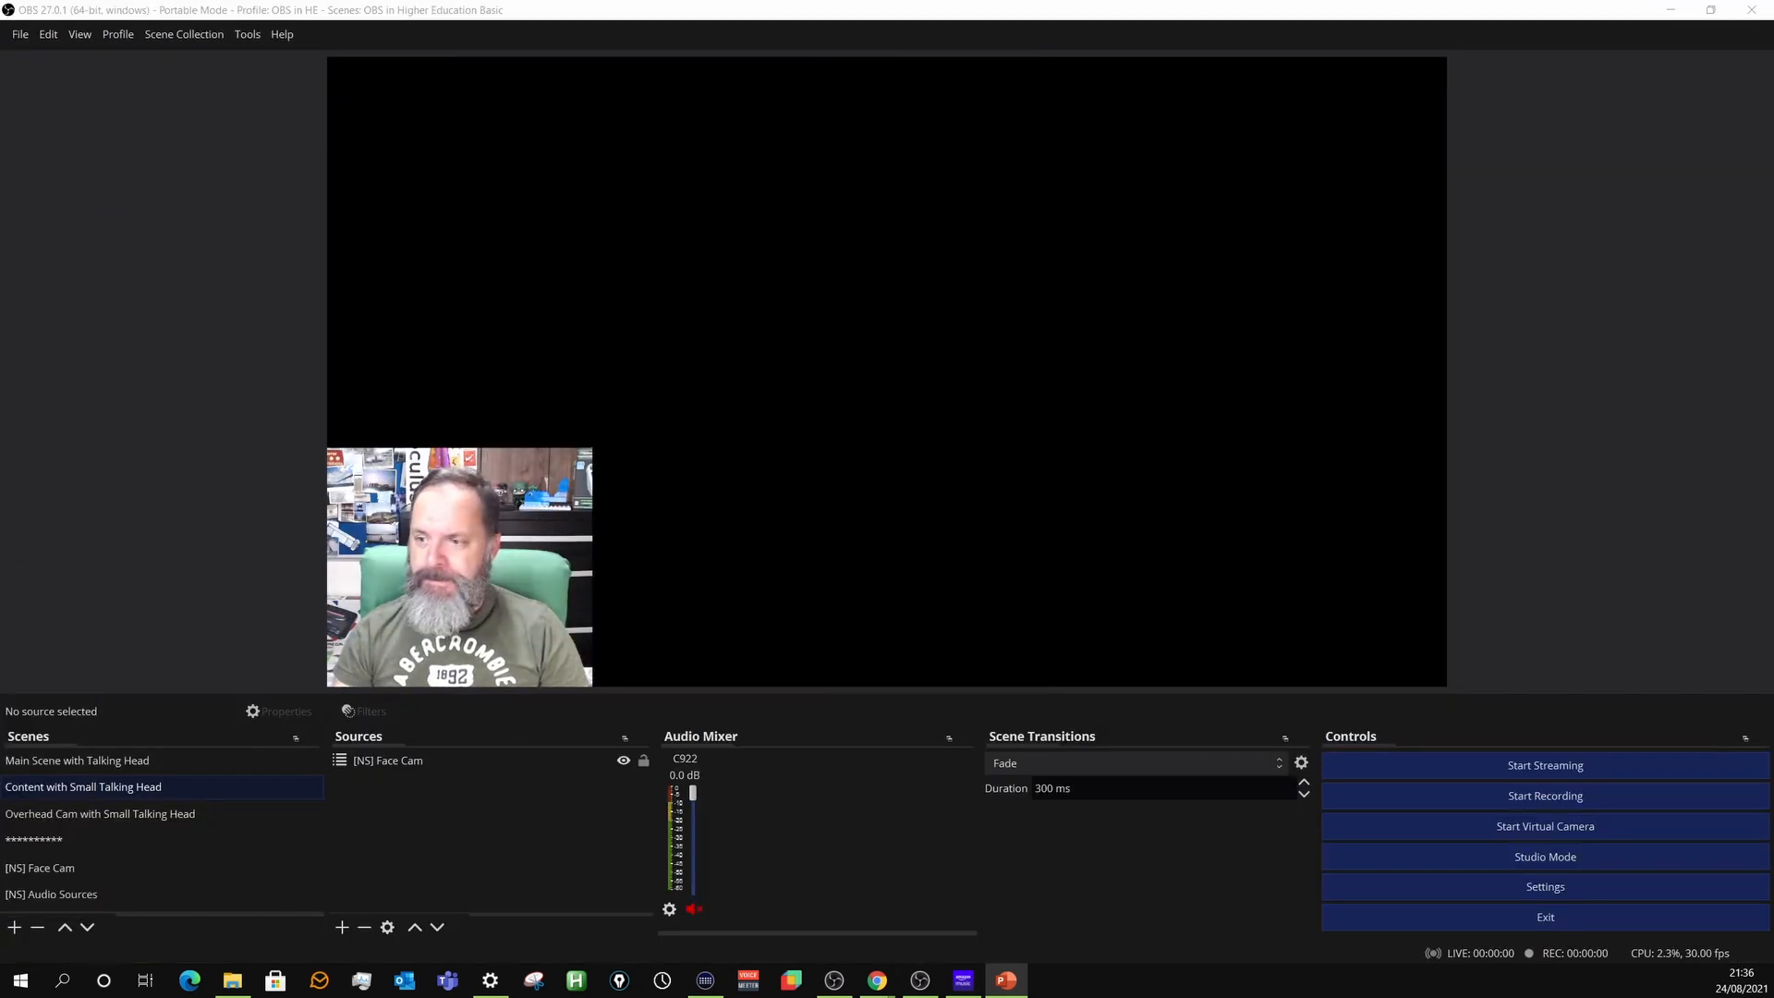
In OBS, add a new visible Window Capture source named "PPT for AIS Session 6" to the current scene.
left_click(344, 927)
left_click(423, 851)
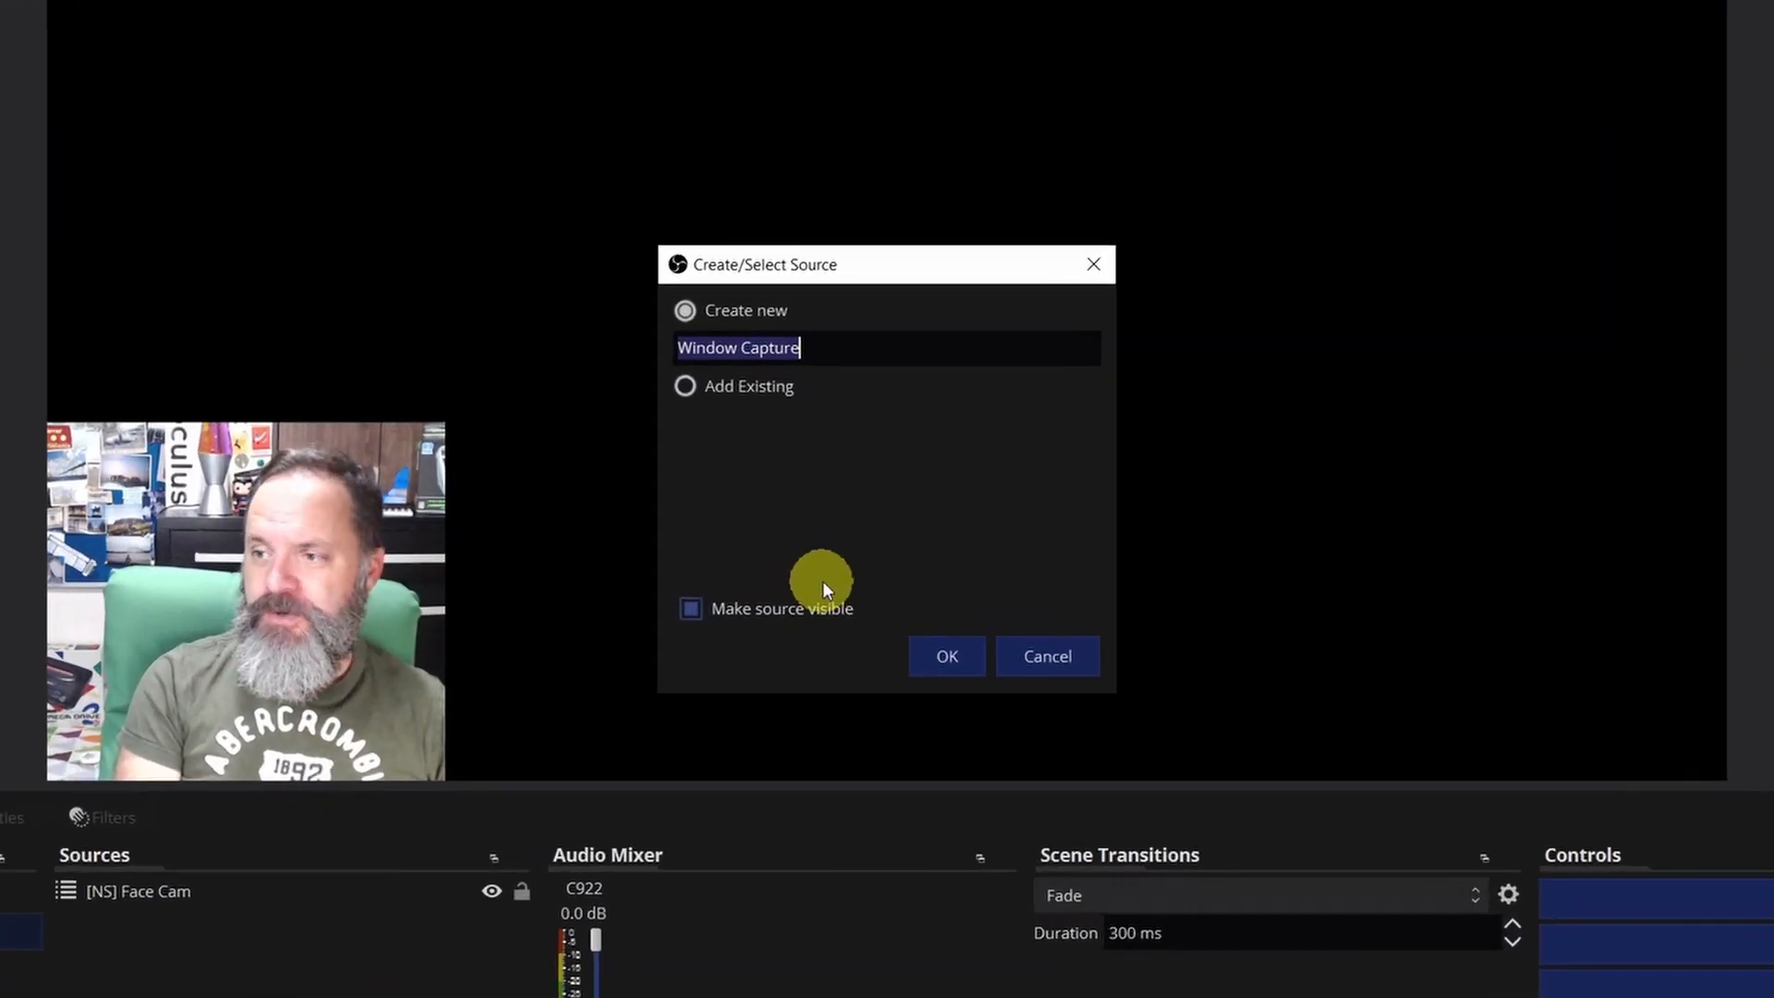
type("PP")
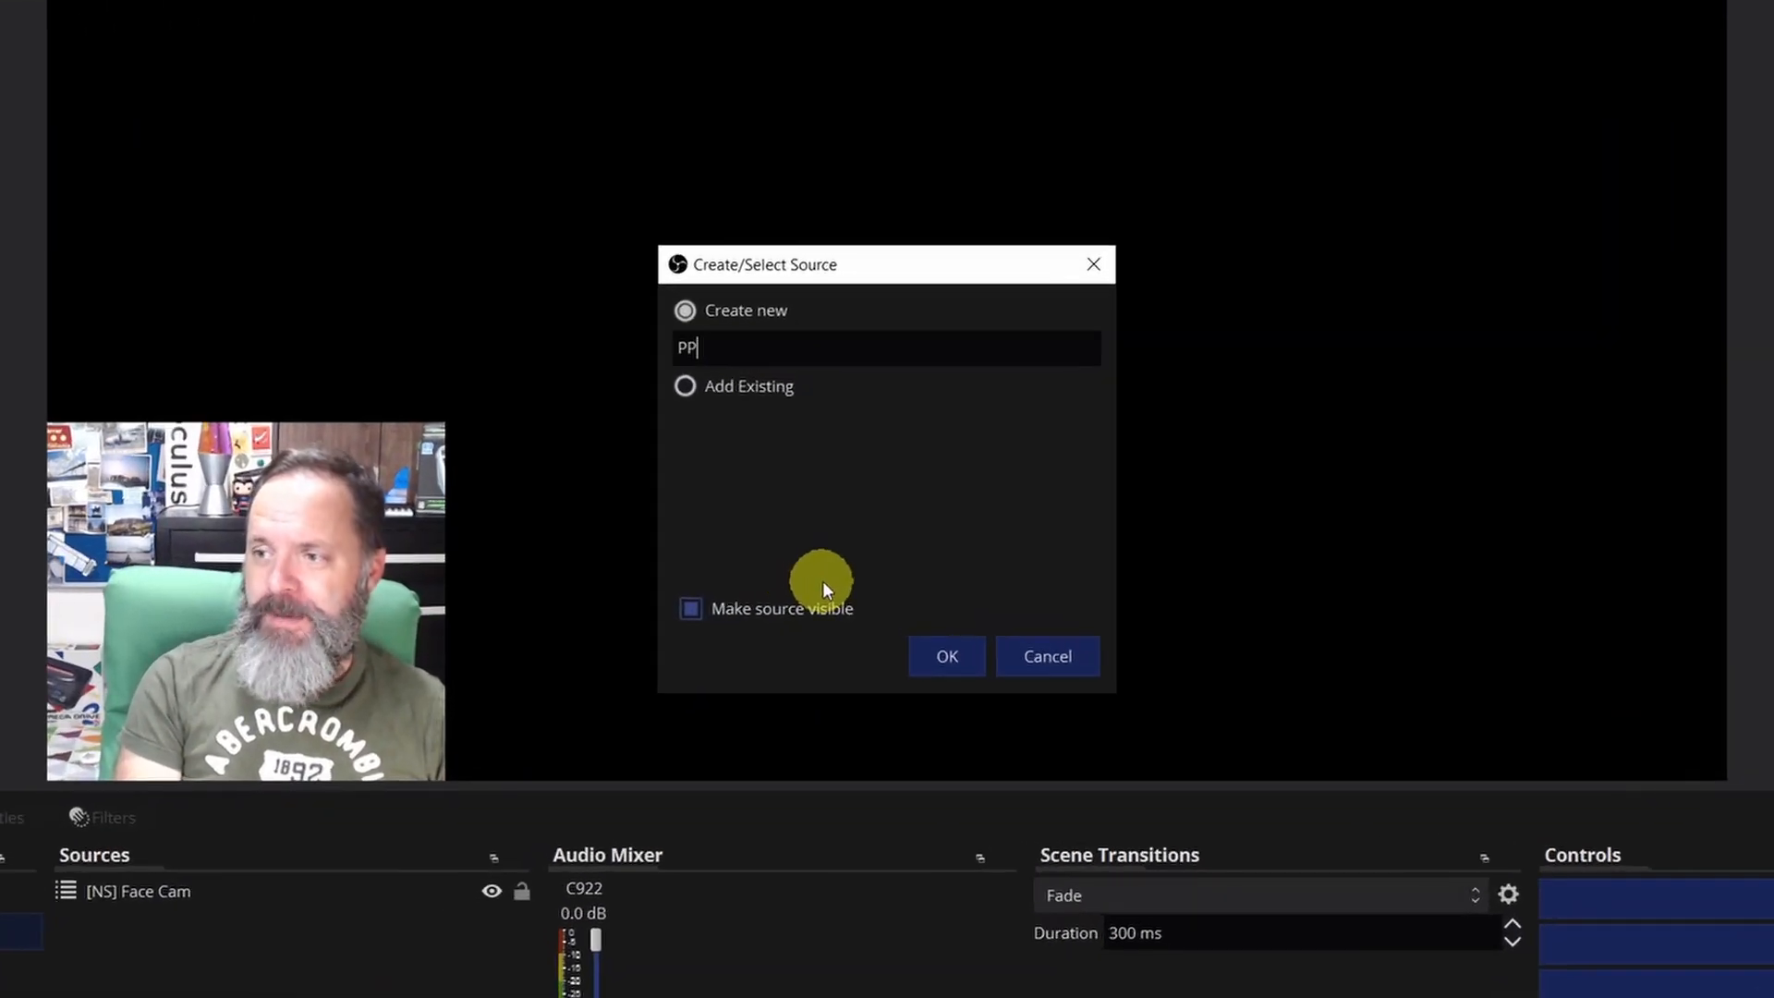
type("T for ")
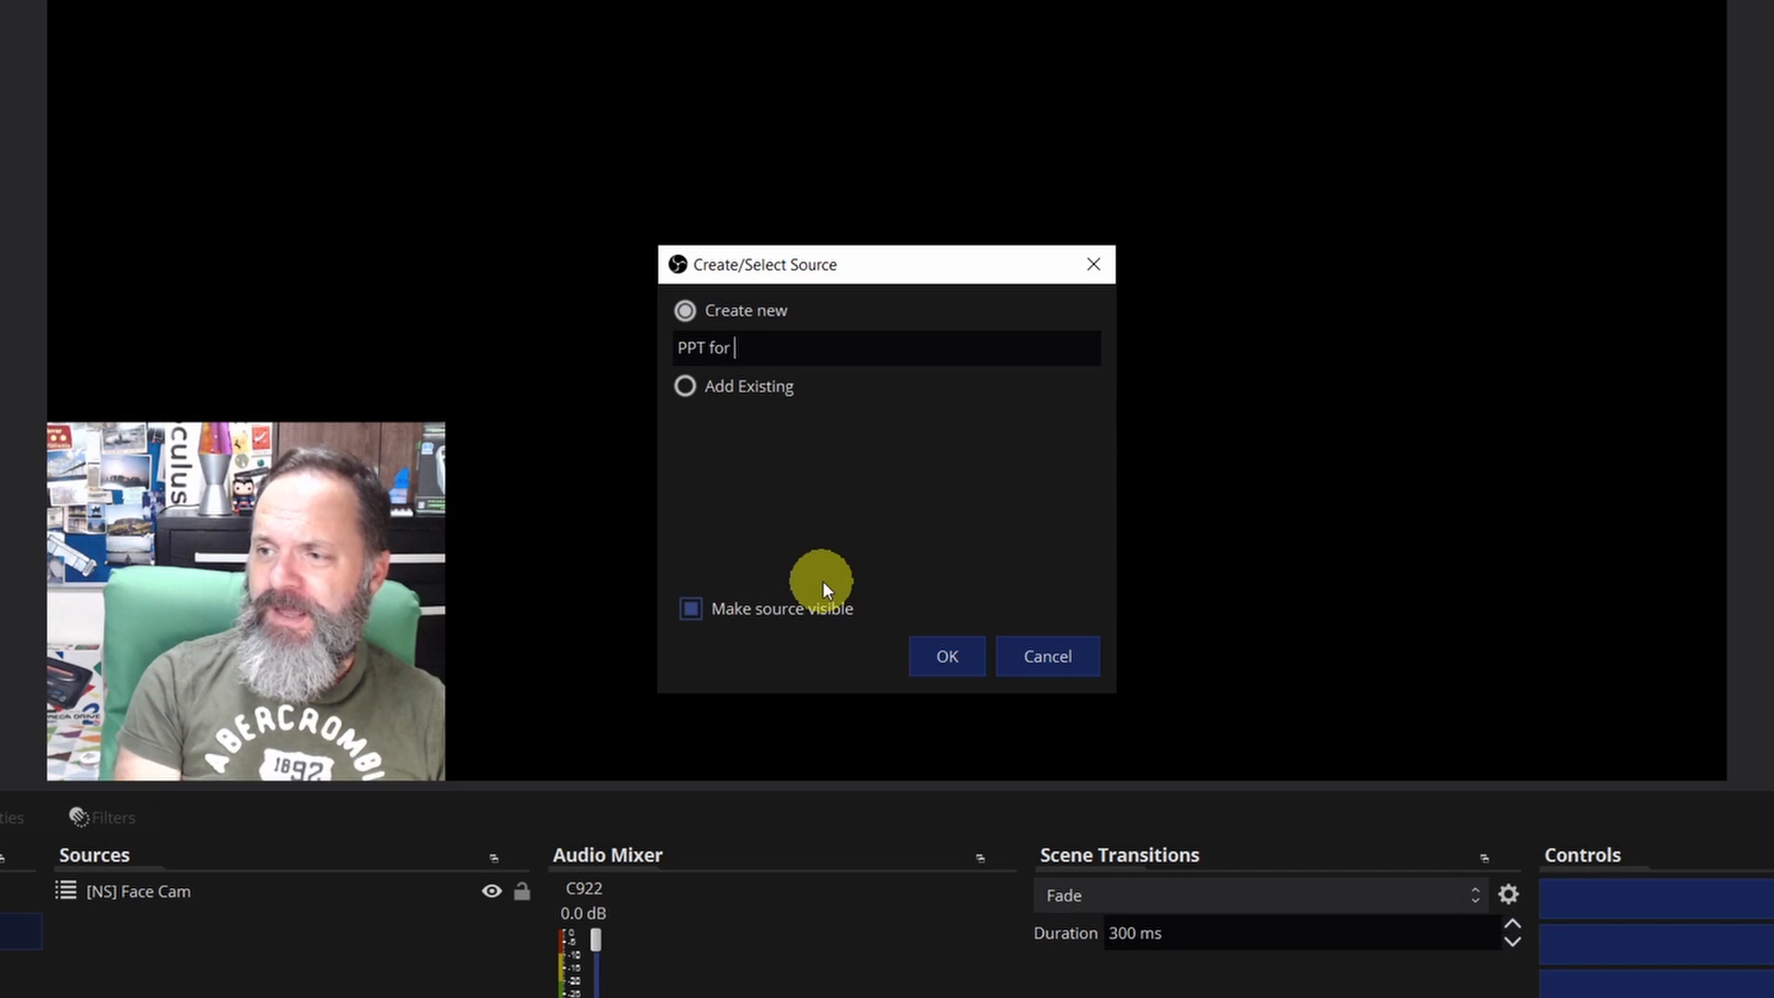
type("AIS Session")
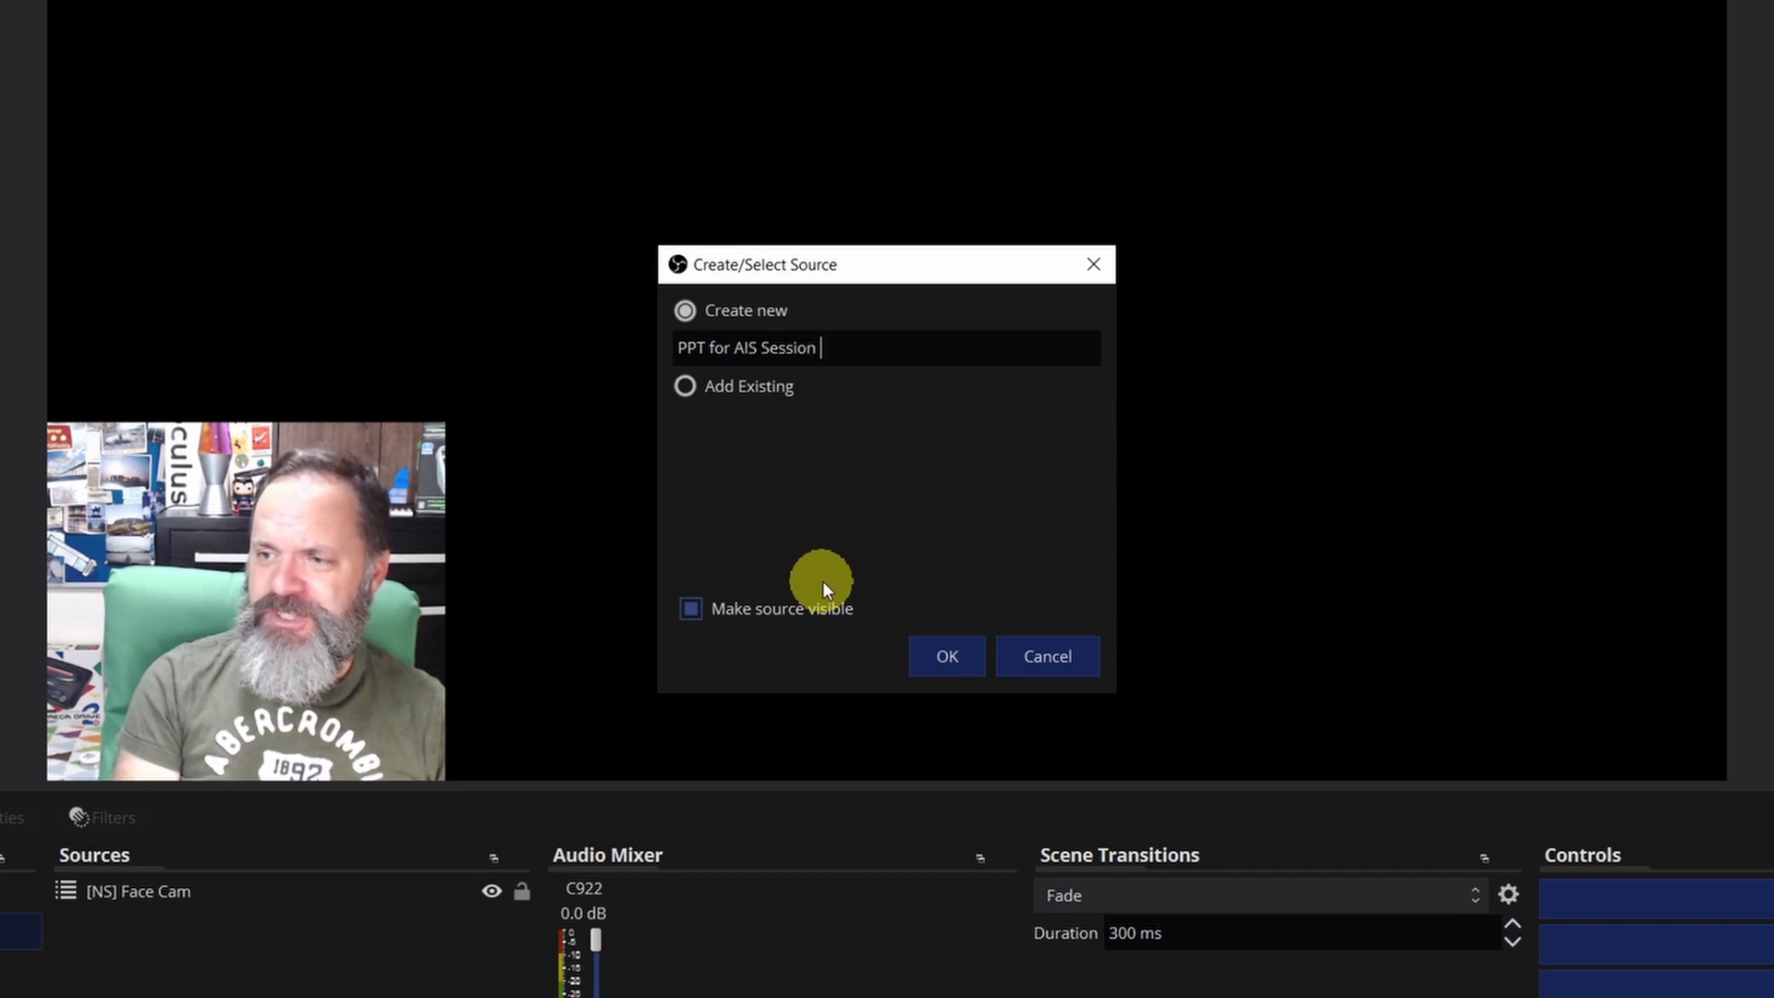
type(" 6")
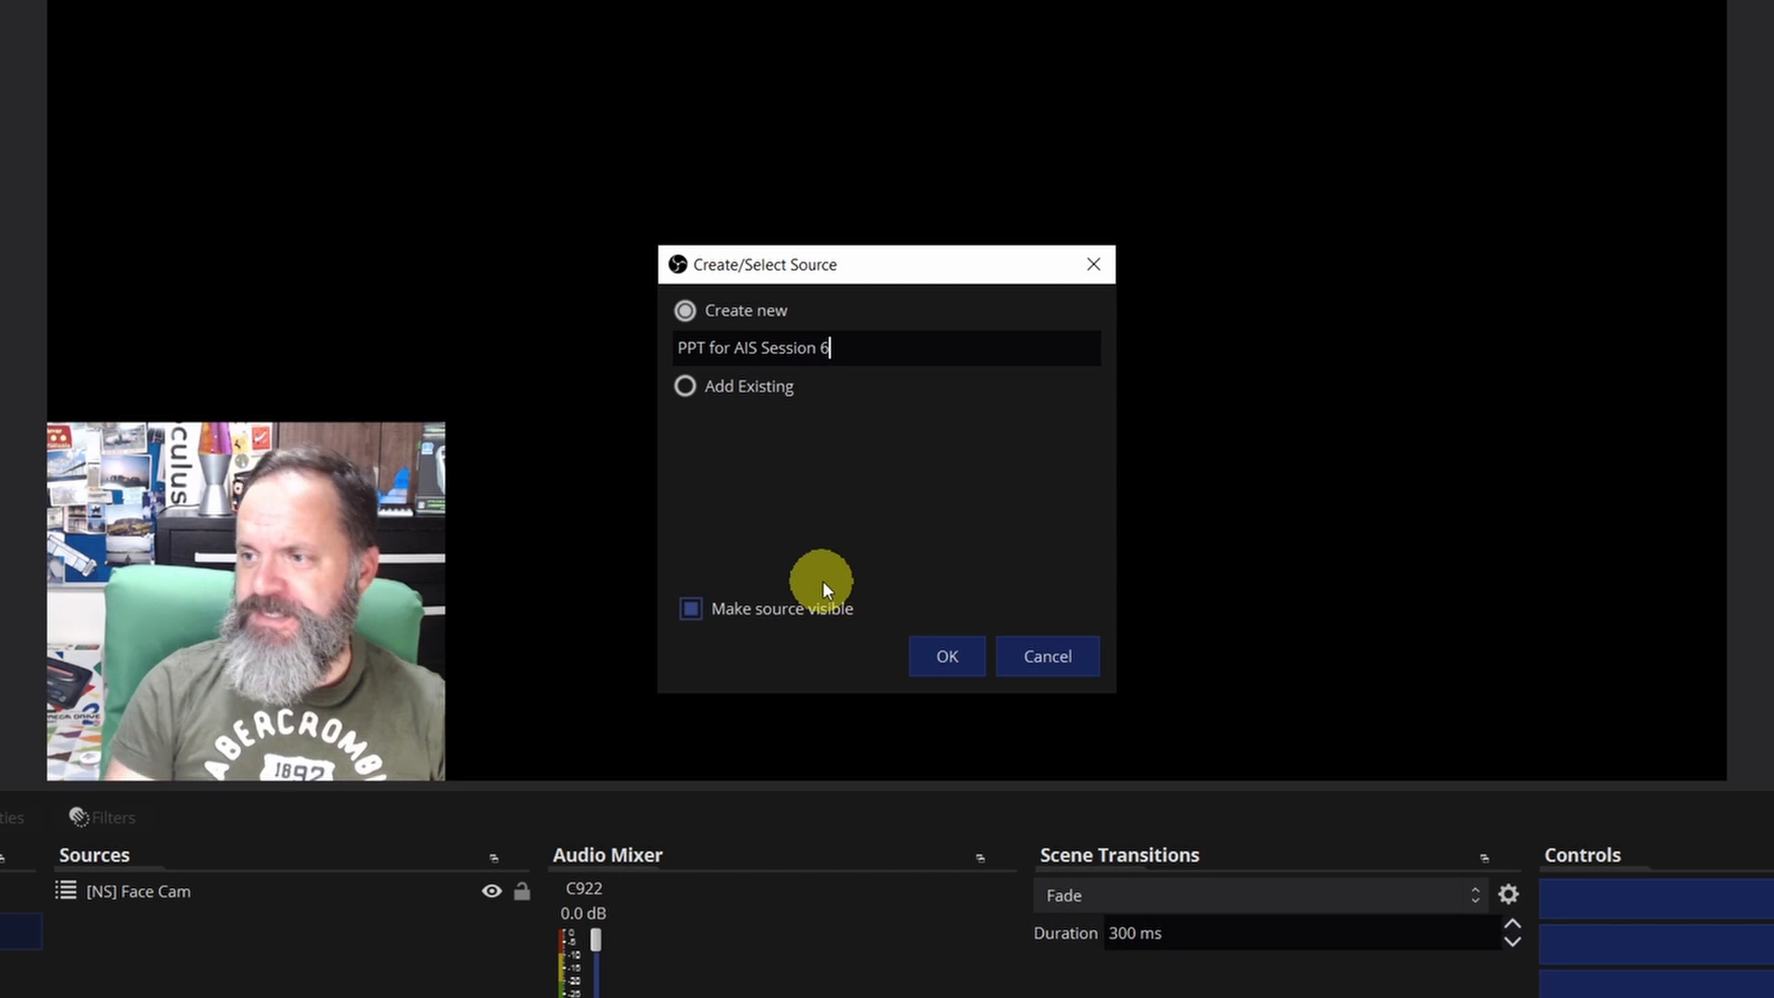
left_click(952, 654)
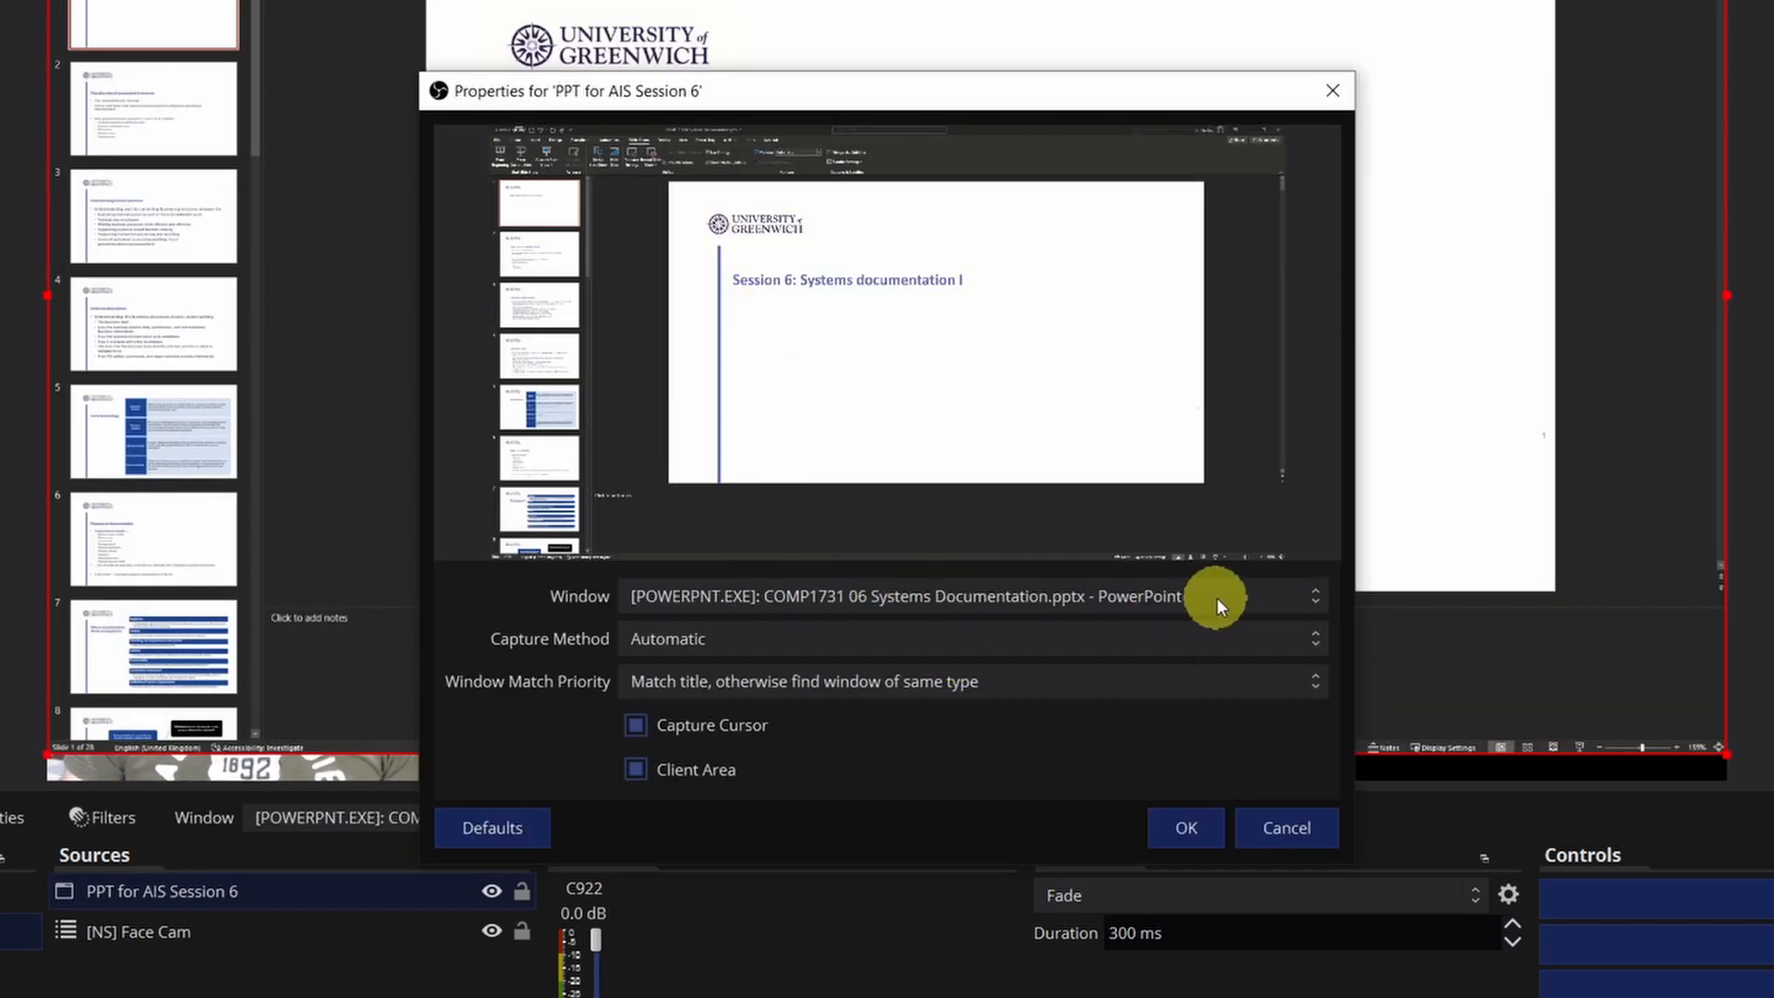
Keep the PowerPoint window as the capture target, set the capture method to "Windows 10 (1903 and up)" and confirm the source properties.
left_click(1247, 595)
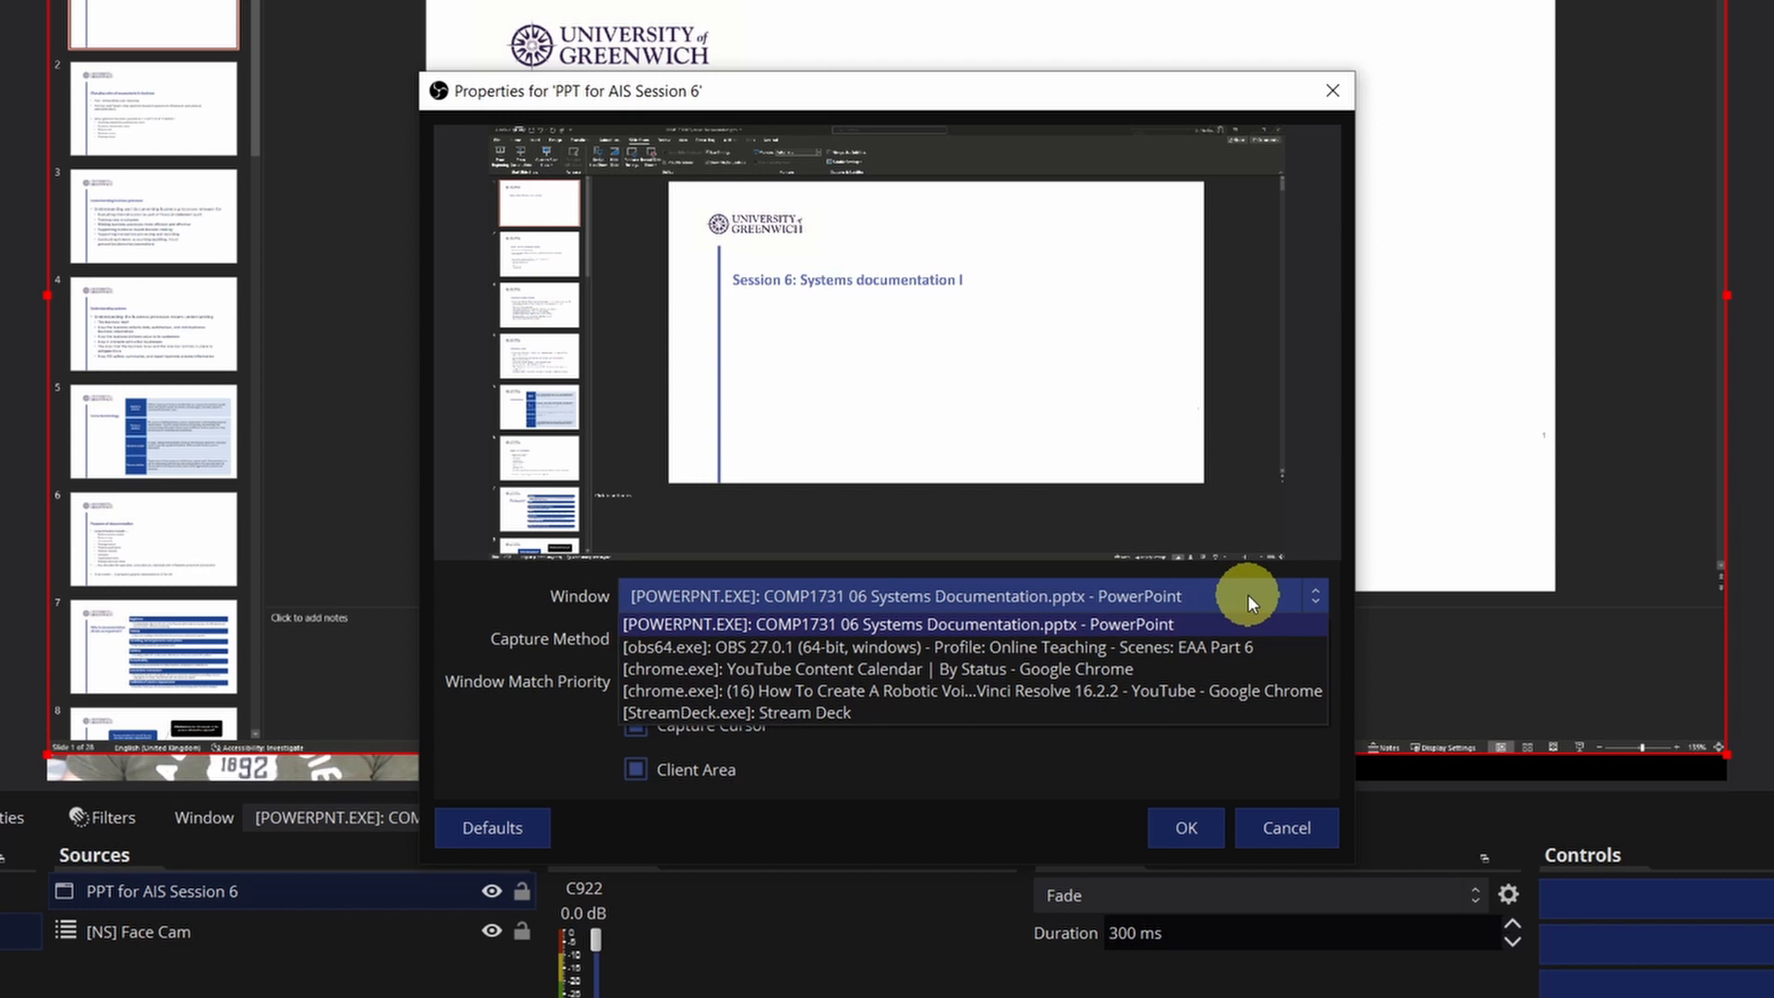
left_click(998, 602)
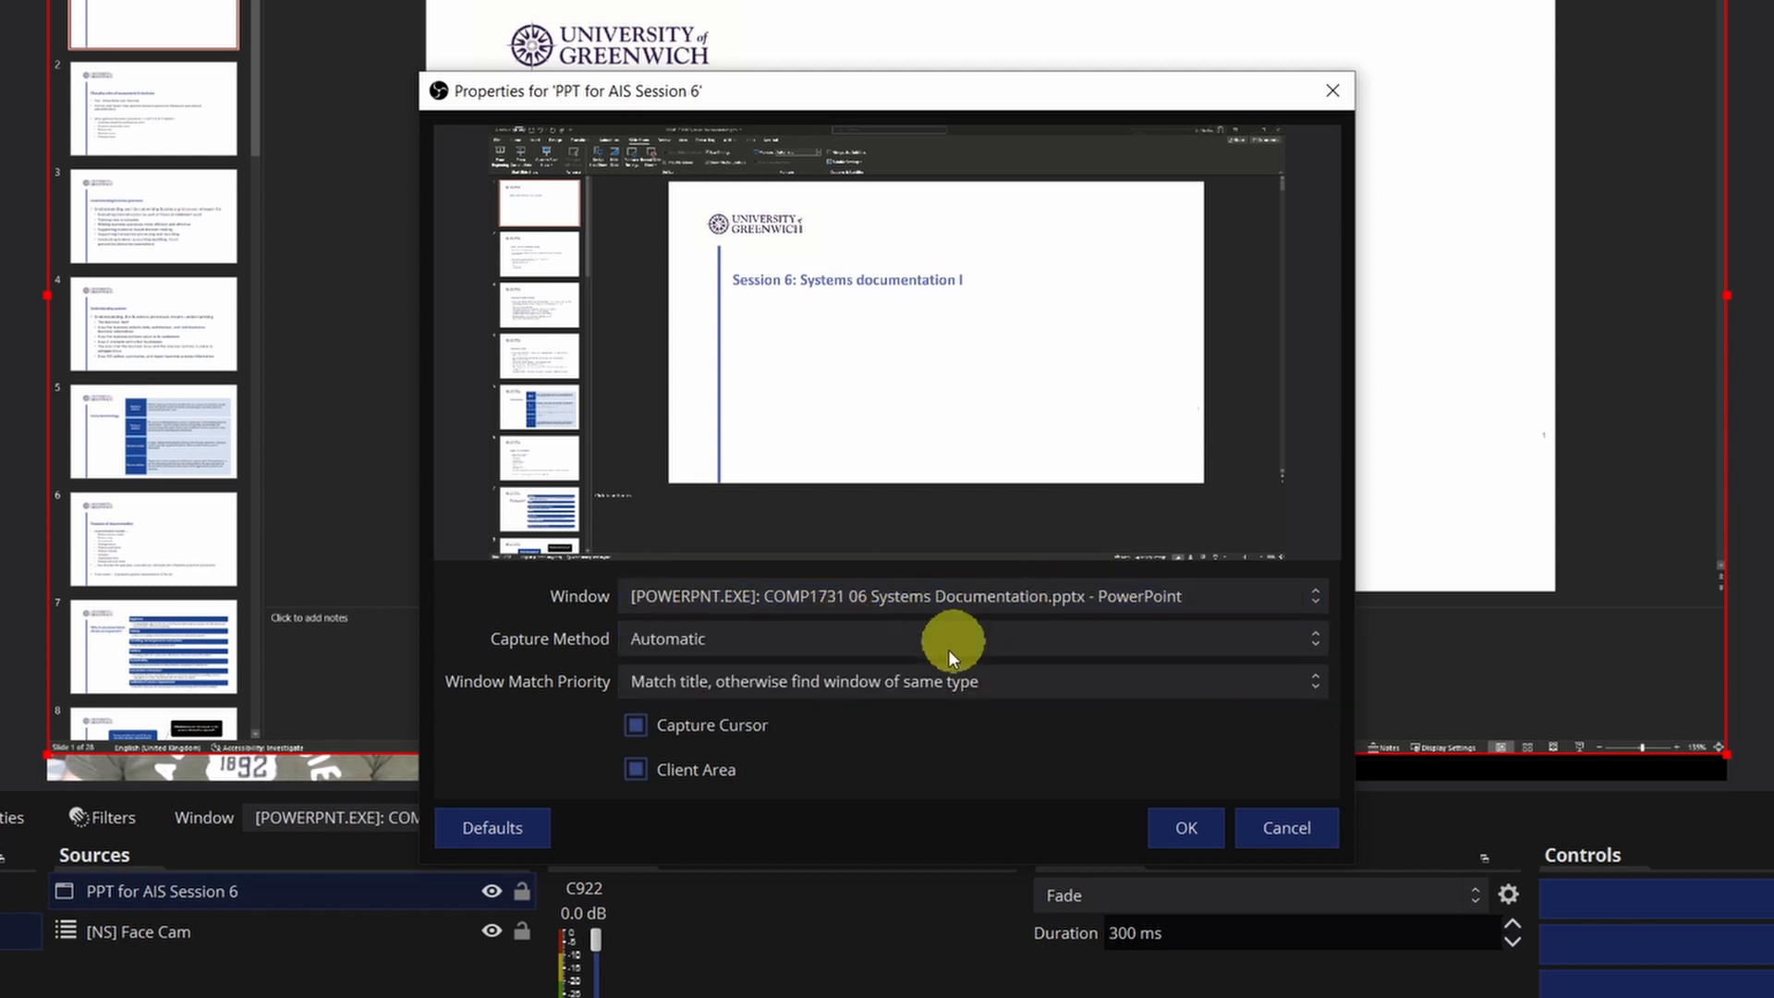
left_click(736, 640)
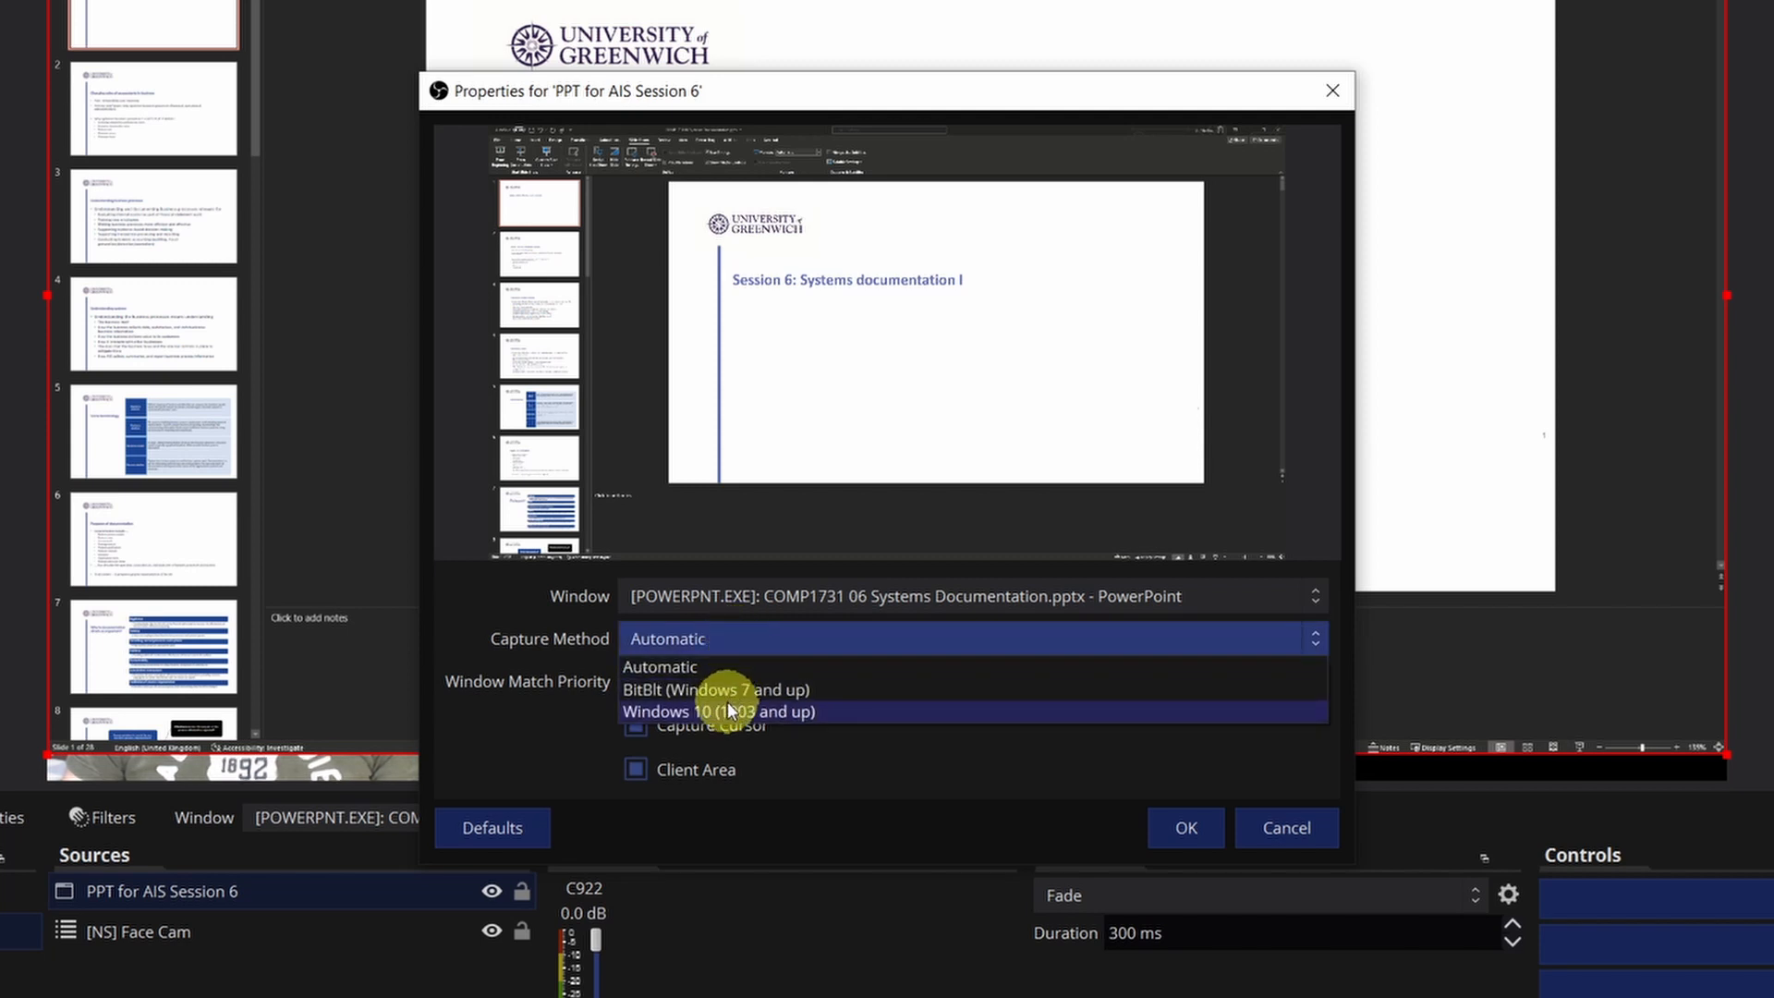
left_click(813, 711)
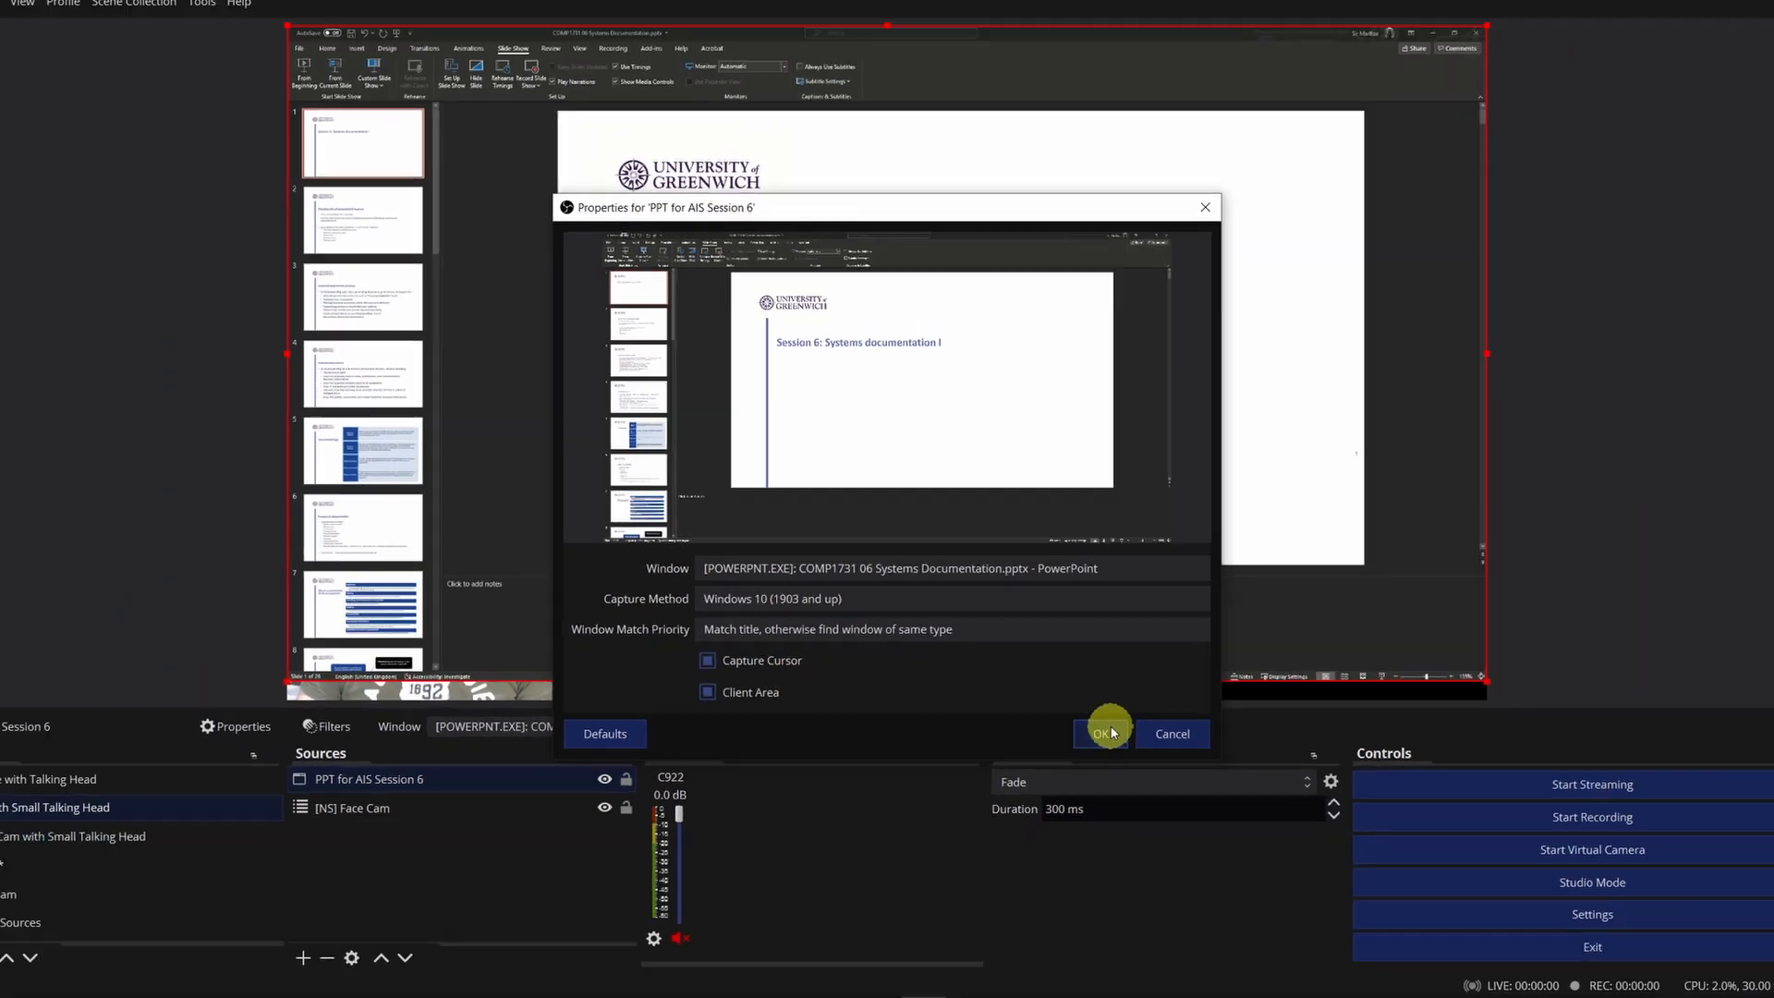
left_click(1152, 827)
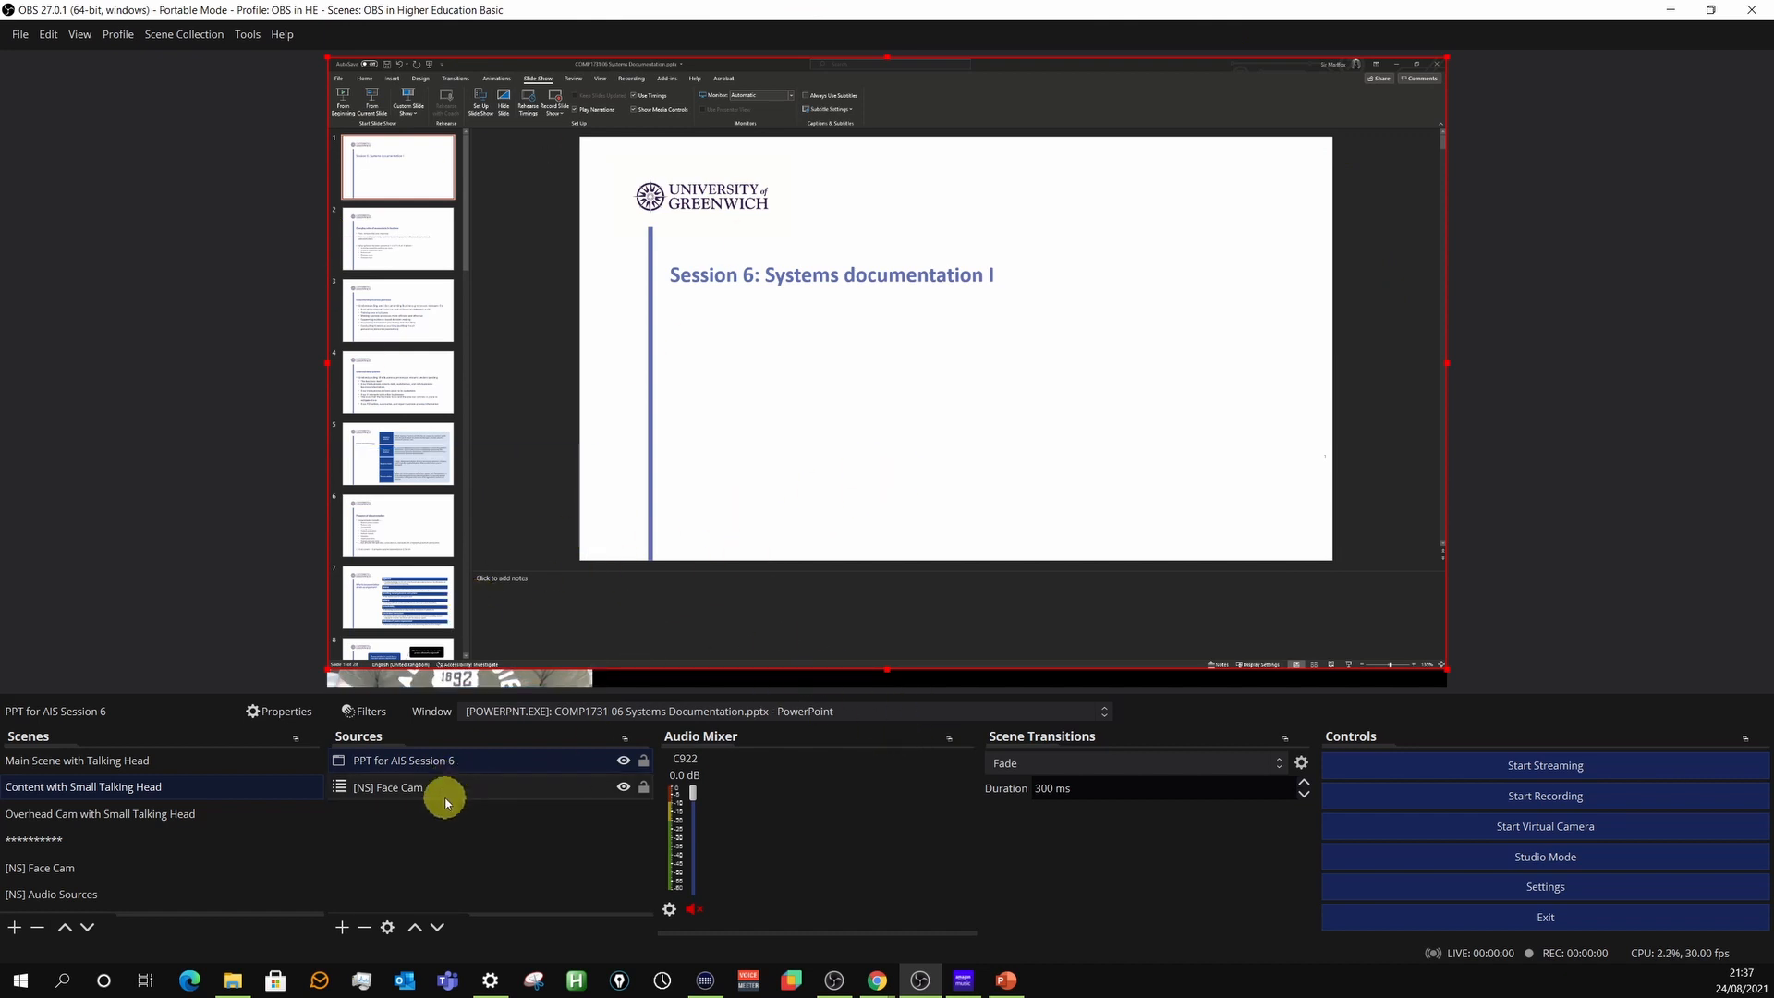
Fit the "PPT for AIS Session 6" source to the screen and start the presentation's windowed slide show in PowerPoint.
right_click(379, 765)
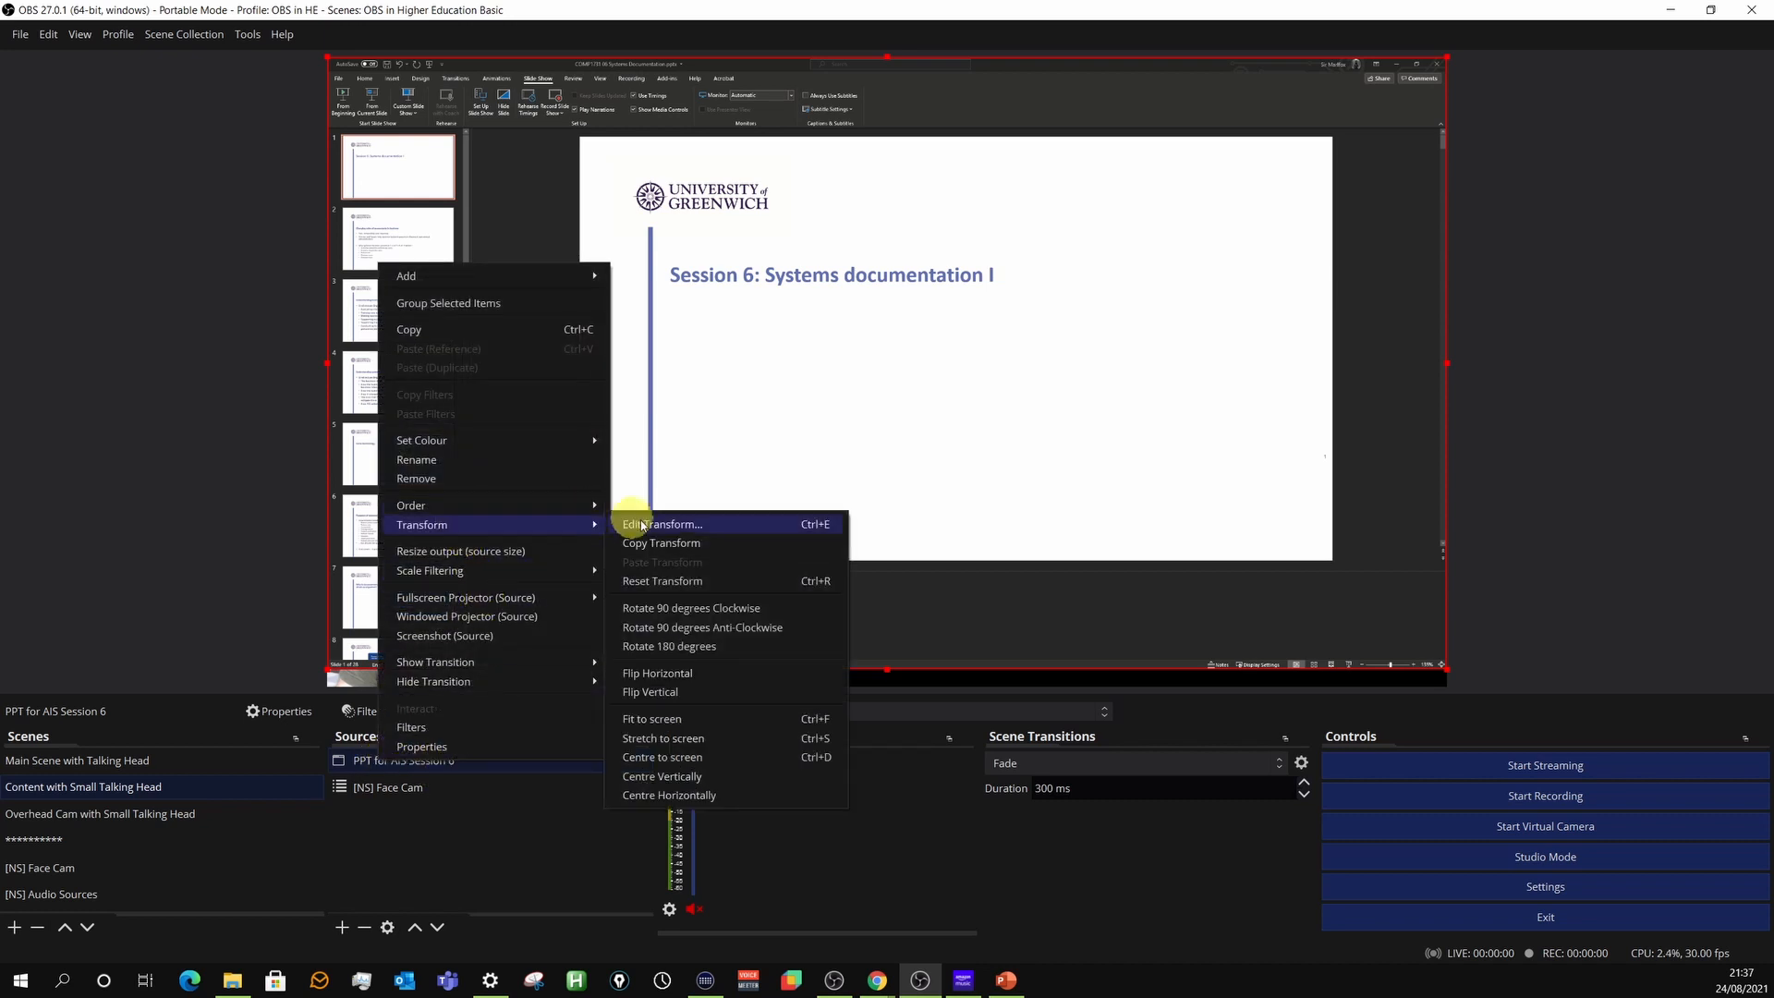
left_click(664, 715)
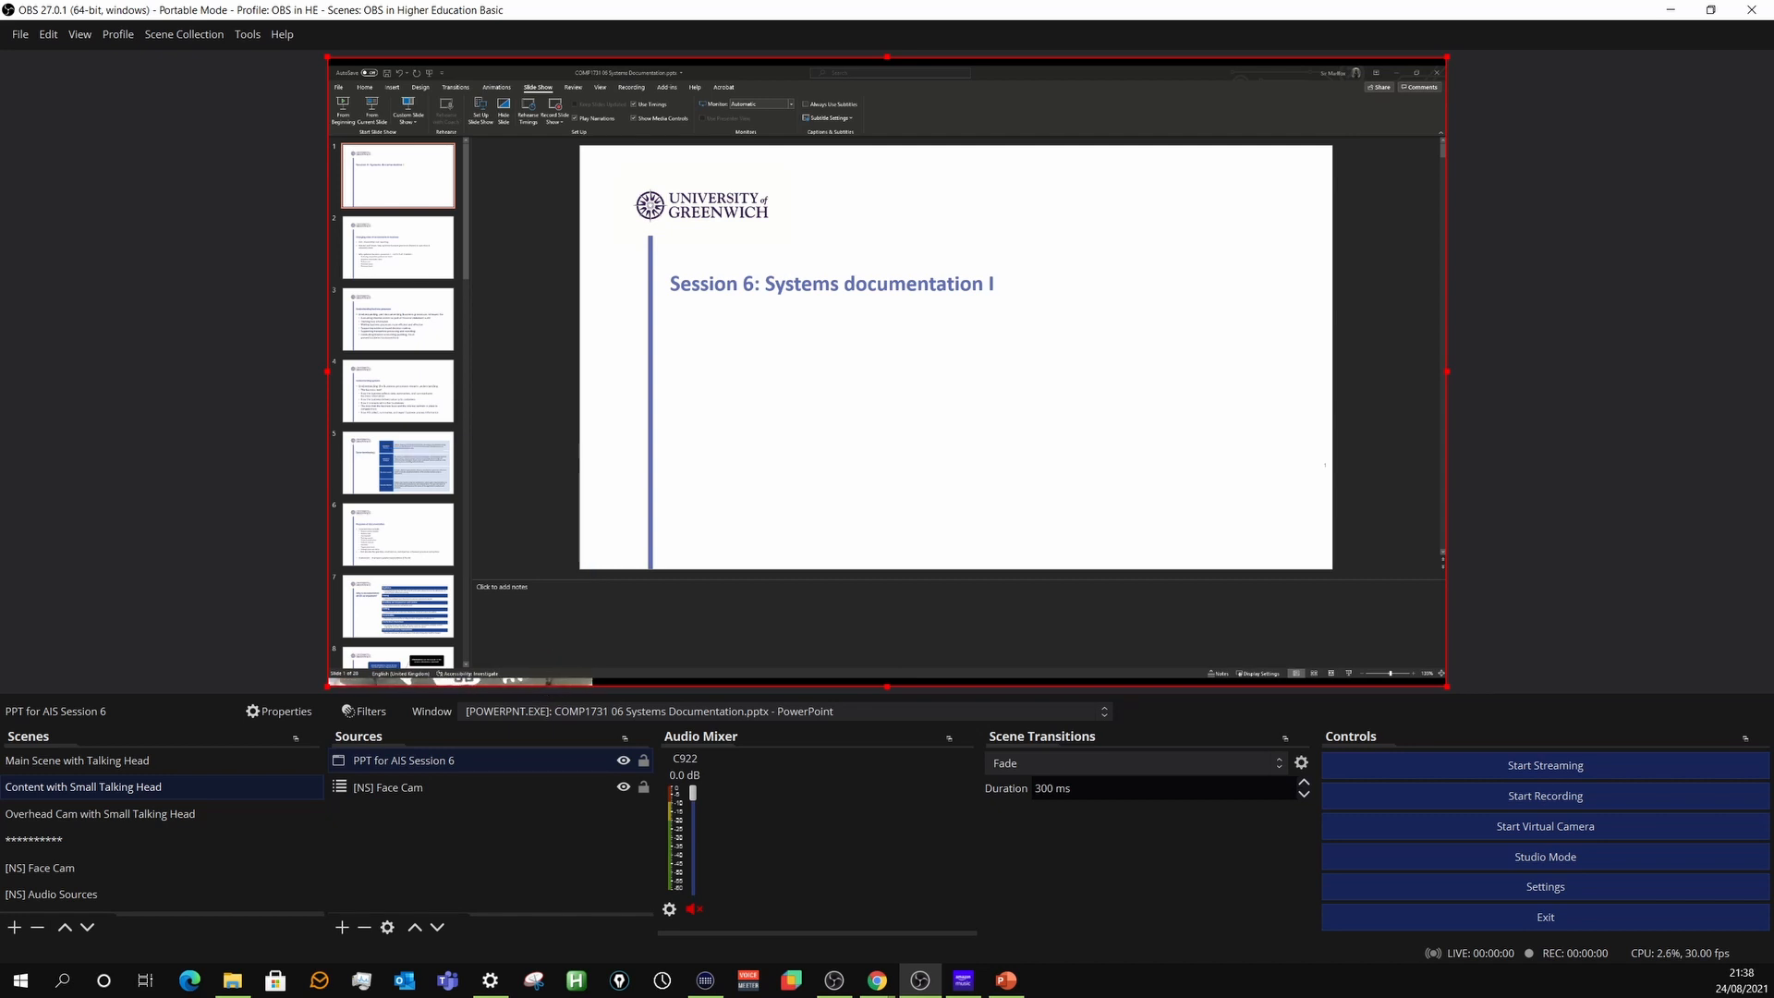
left_click(515, 95)
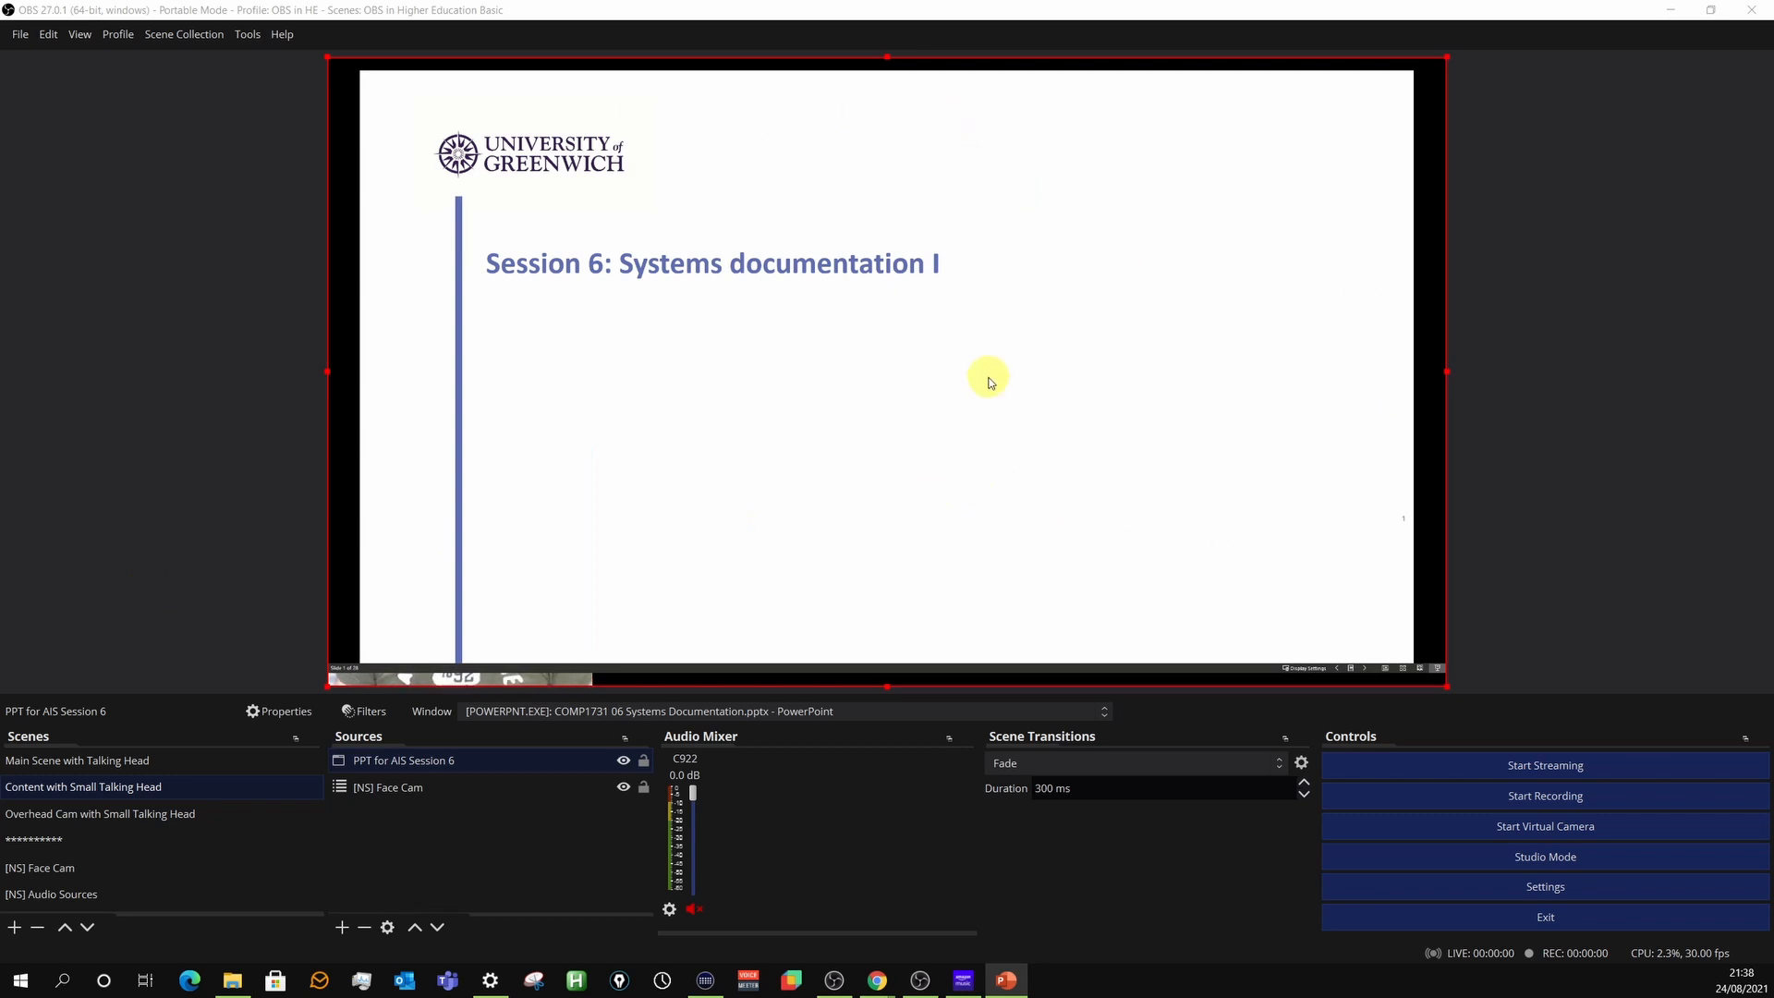
In OBS, scale the slide capture down from its lower-left corner and move "[NS] Face Cam" above it in the source order.
mouse_move(328, 686)
left_mouse_down()
mouse_move(395, 642)
mouse_move(381, 649)
left_mouse_up()
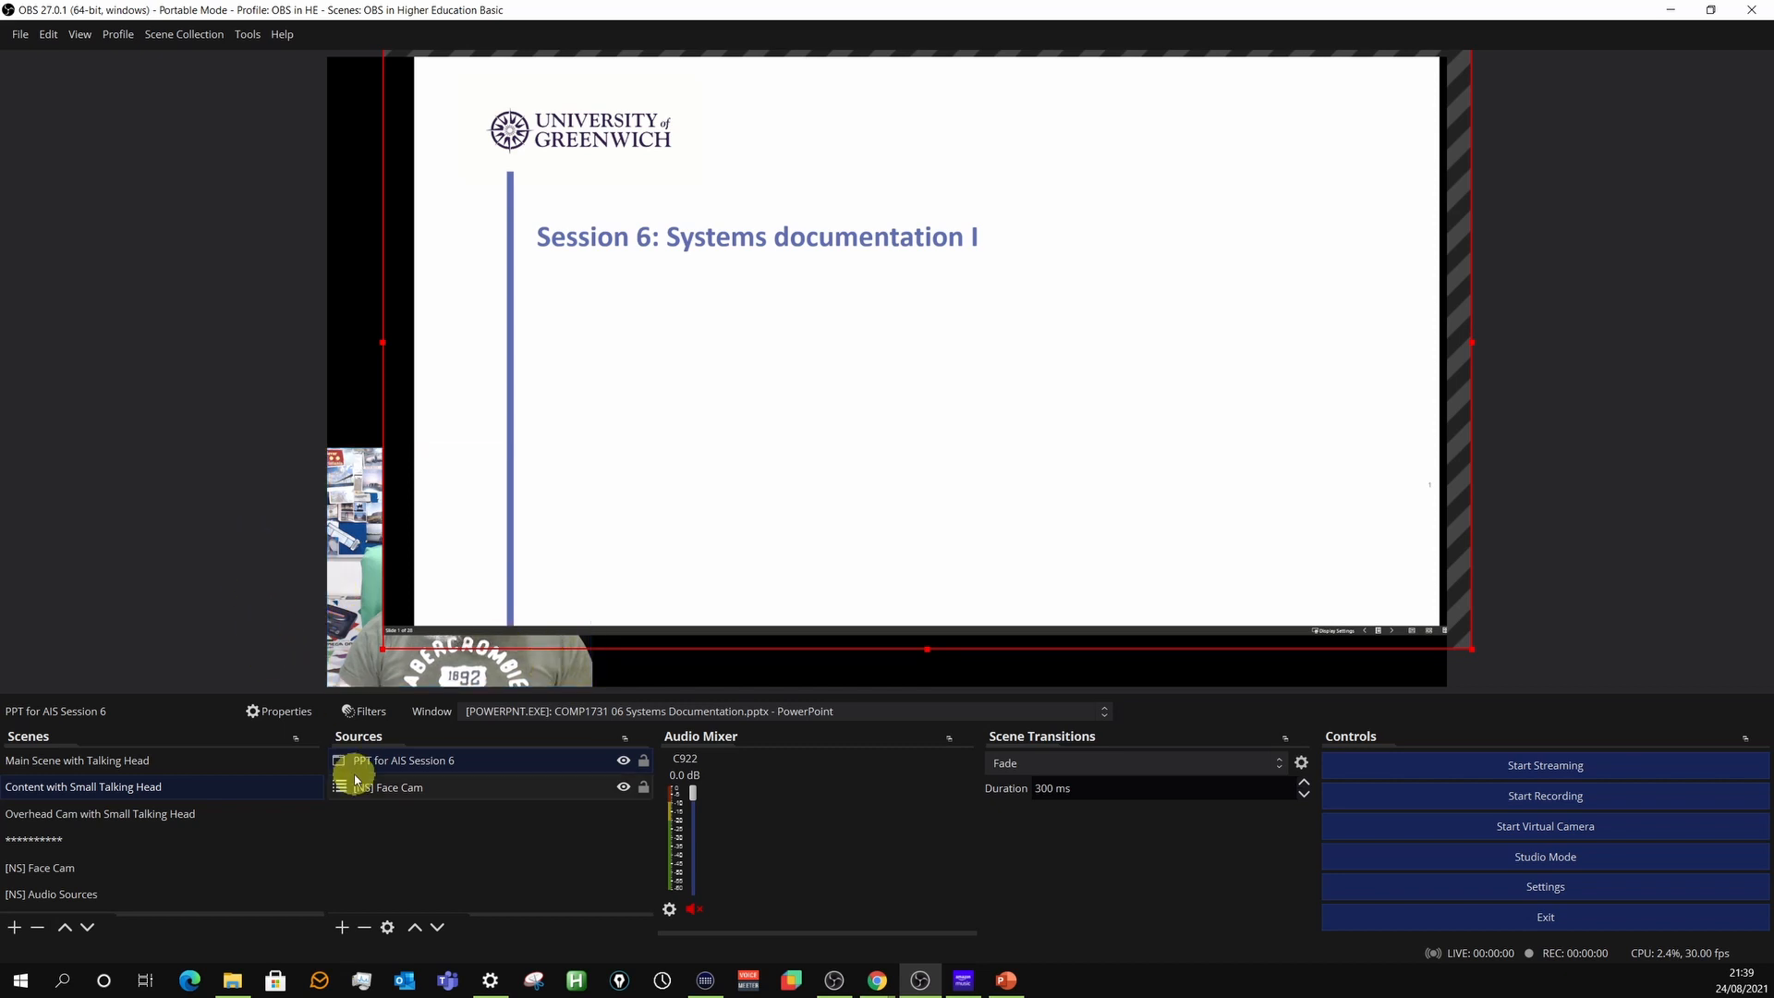
left_click_drag(379, 797, 384, 758)
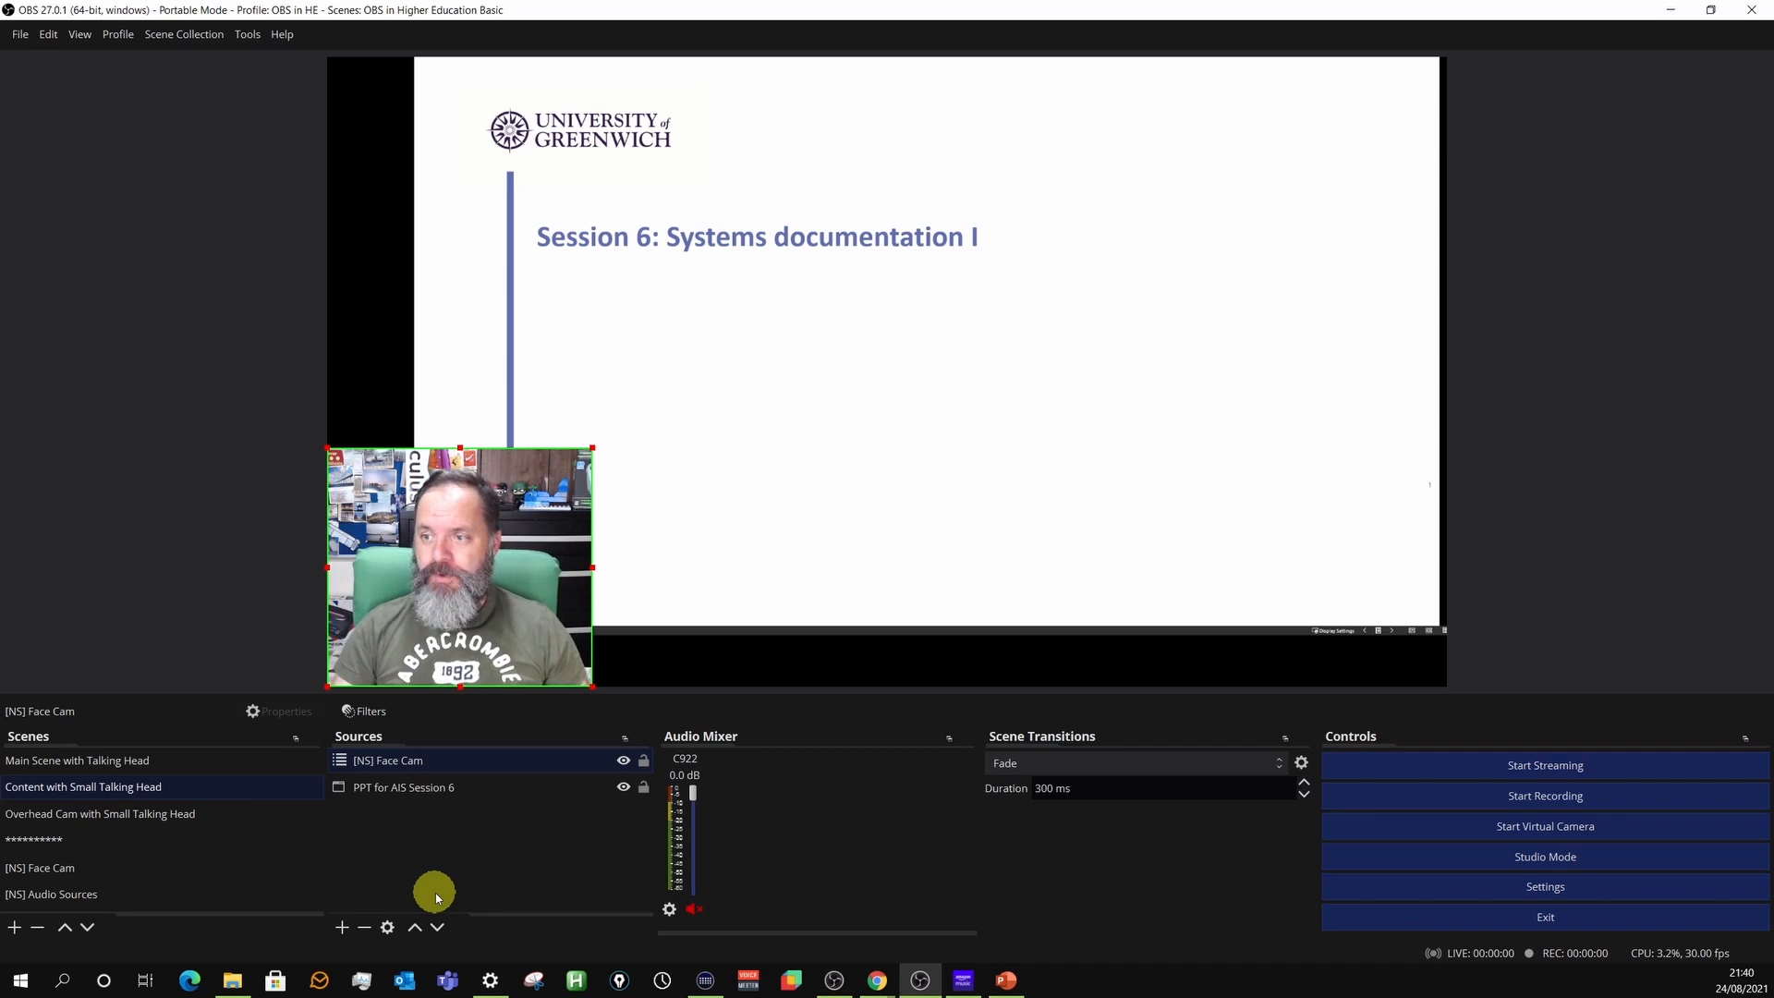
mouse_move(592, 448)
left_mouse_down()
mouse_move(549, 485)
mouse_move(592, 449)
left_mouse_up()
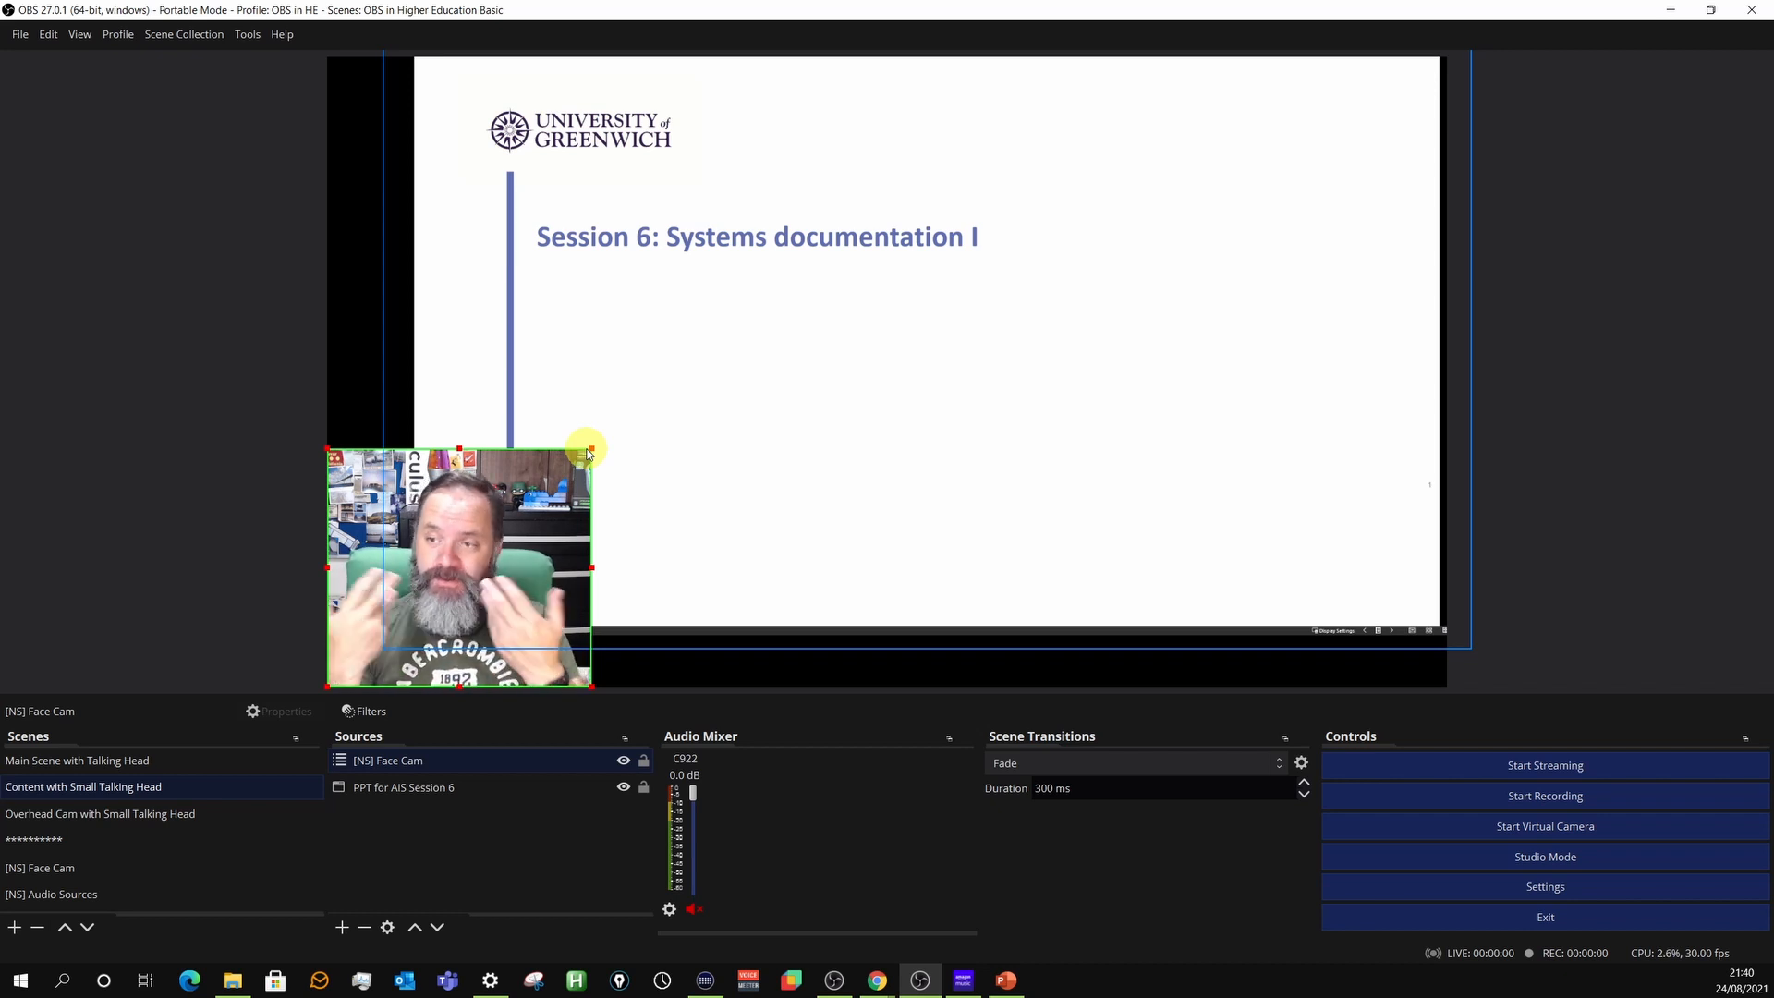
Shrink the slide capture slightly more from its lower-left corner and deselect it.
left_click(637, 382)
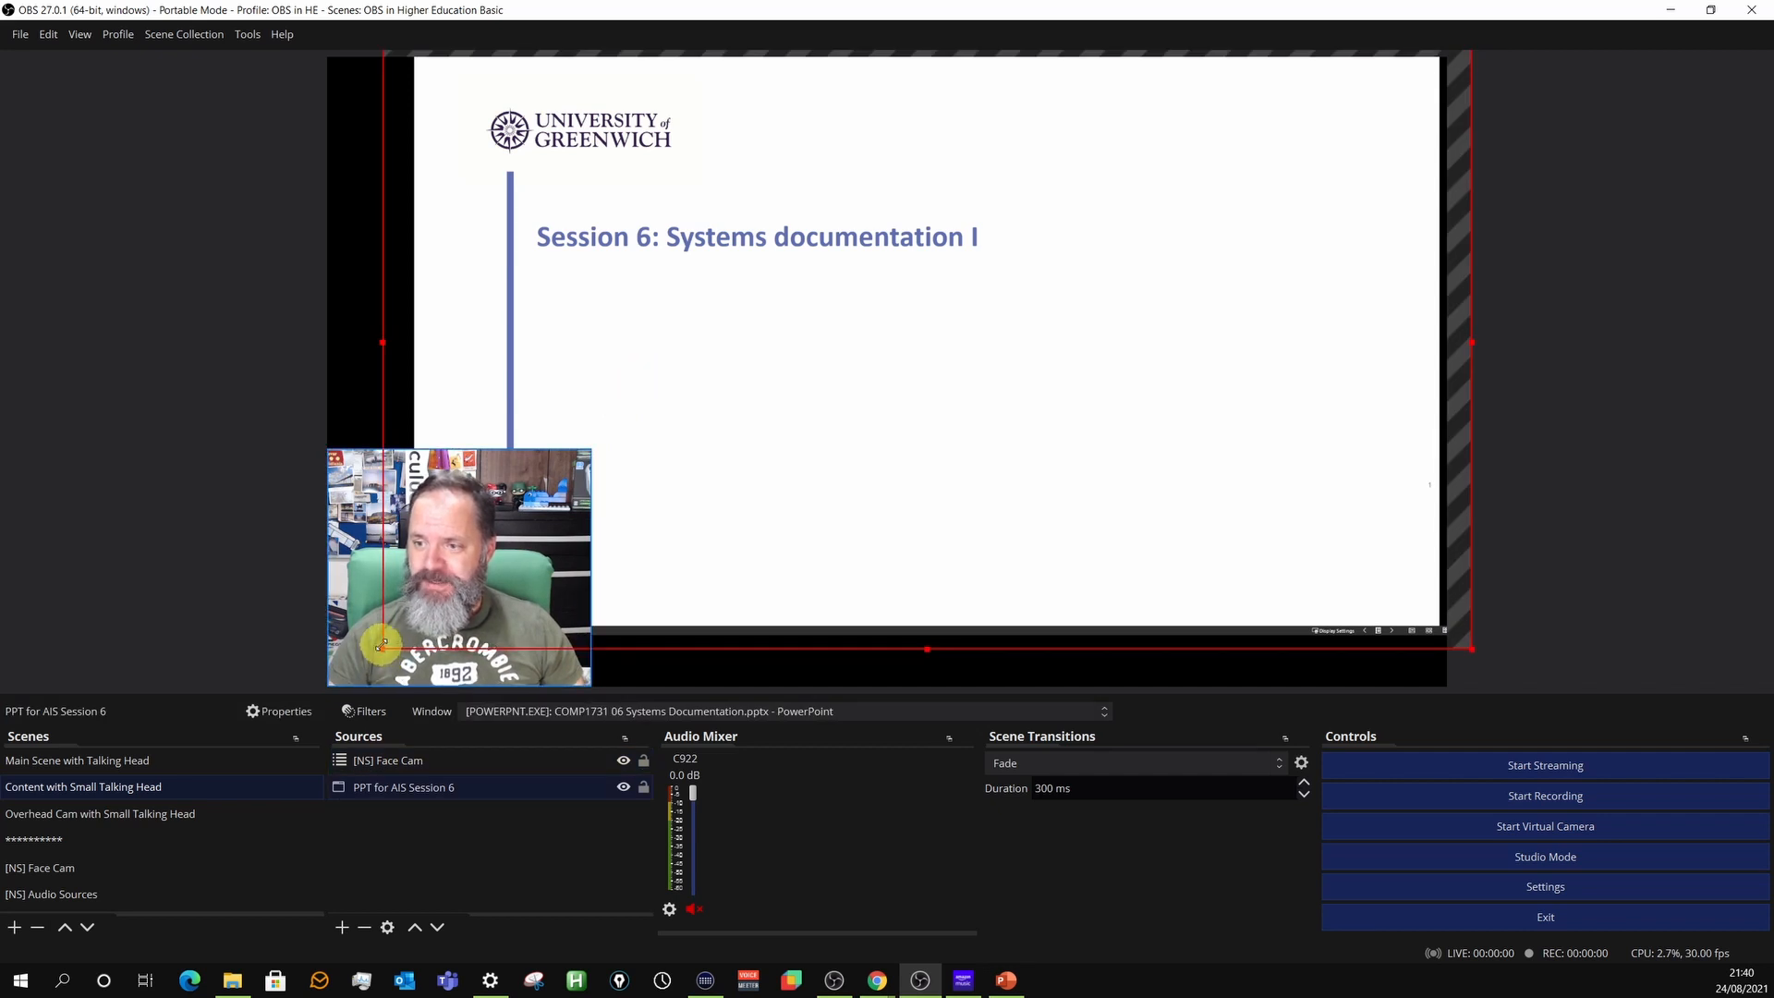
left_click_drag(382, 649, 400, 628)
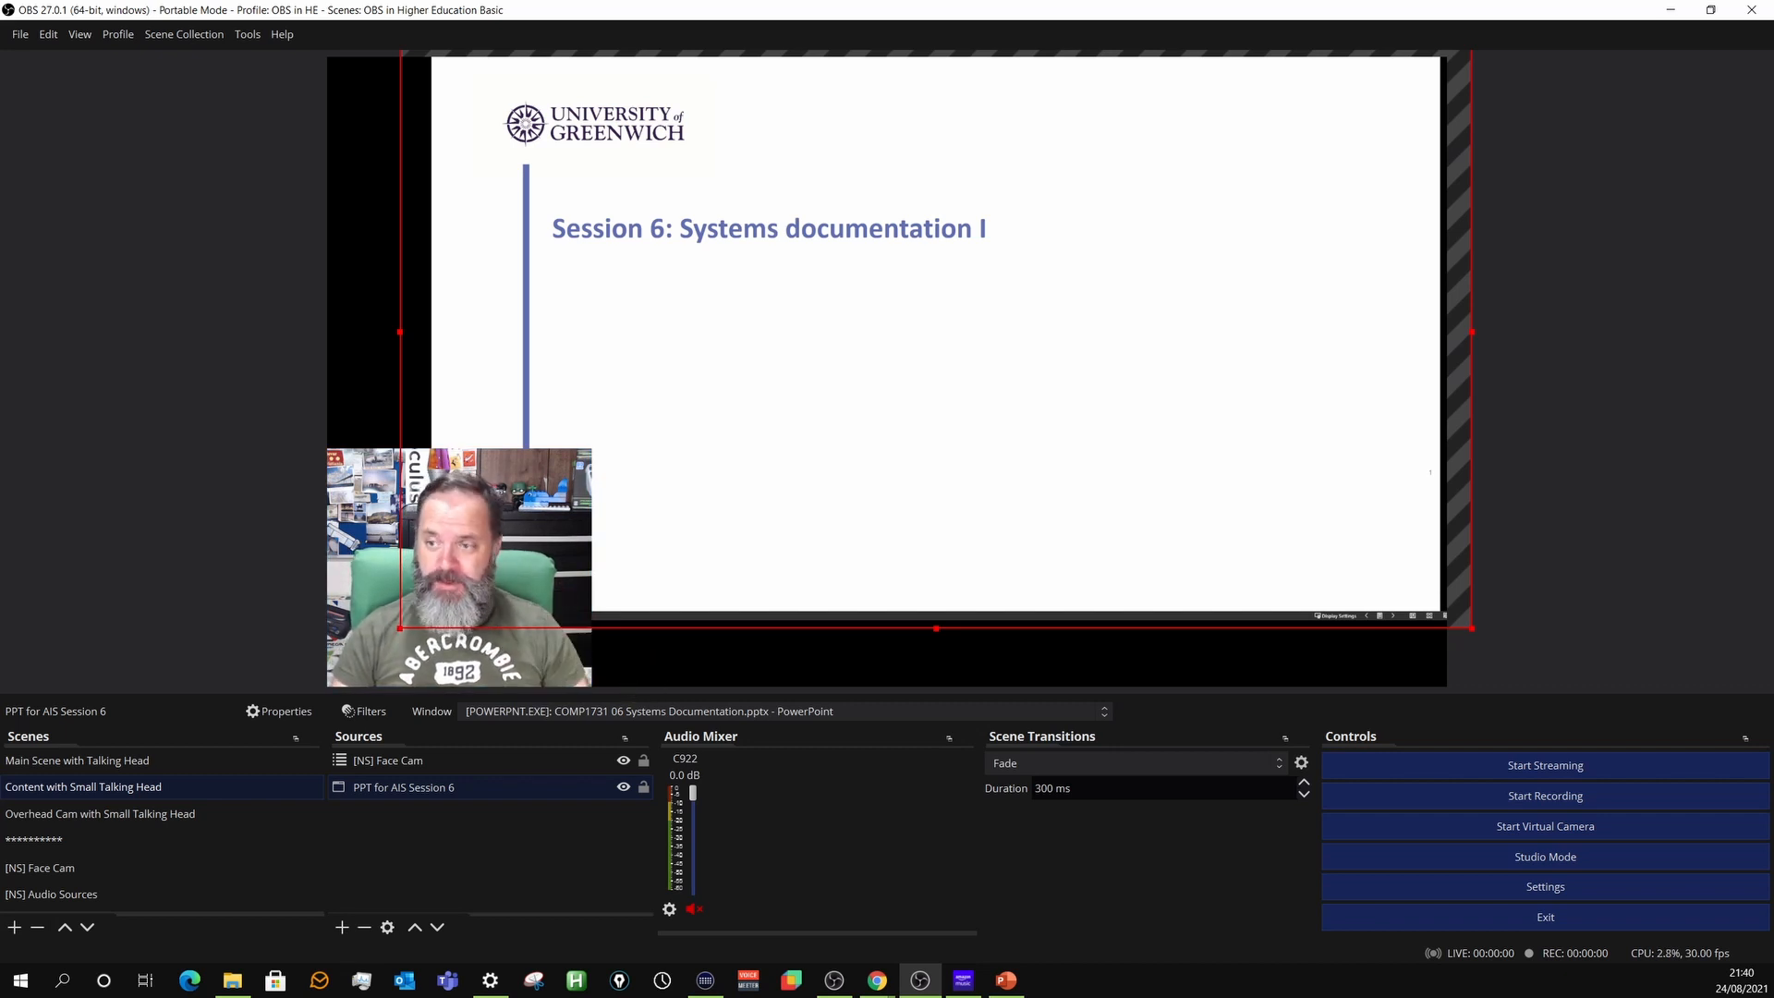
left_click(356, 337)
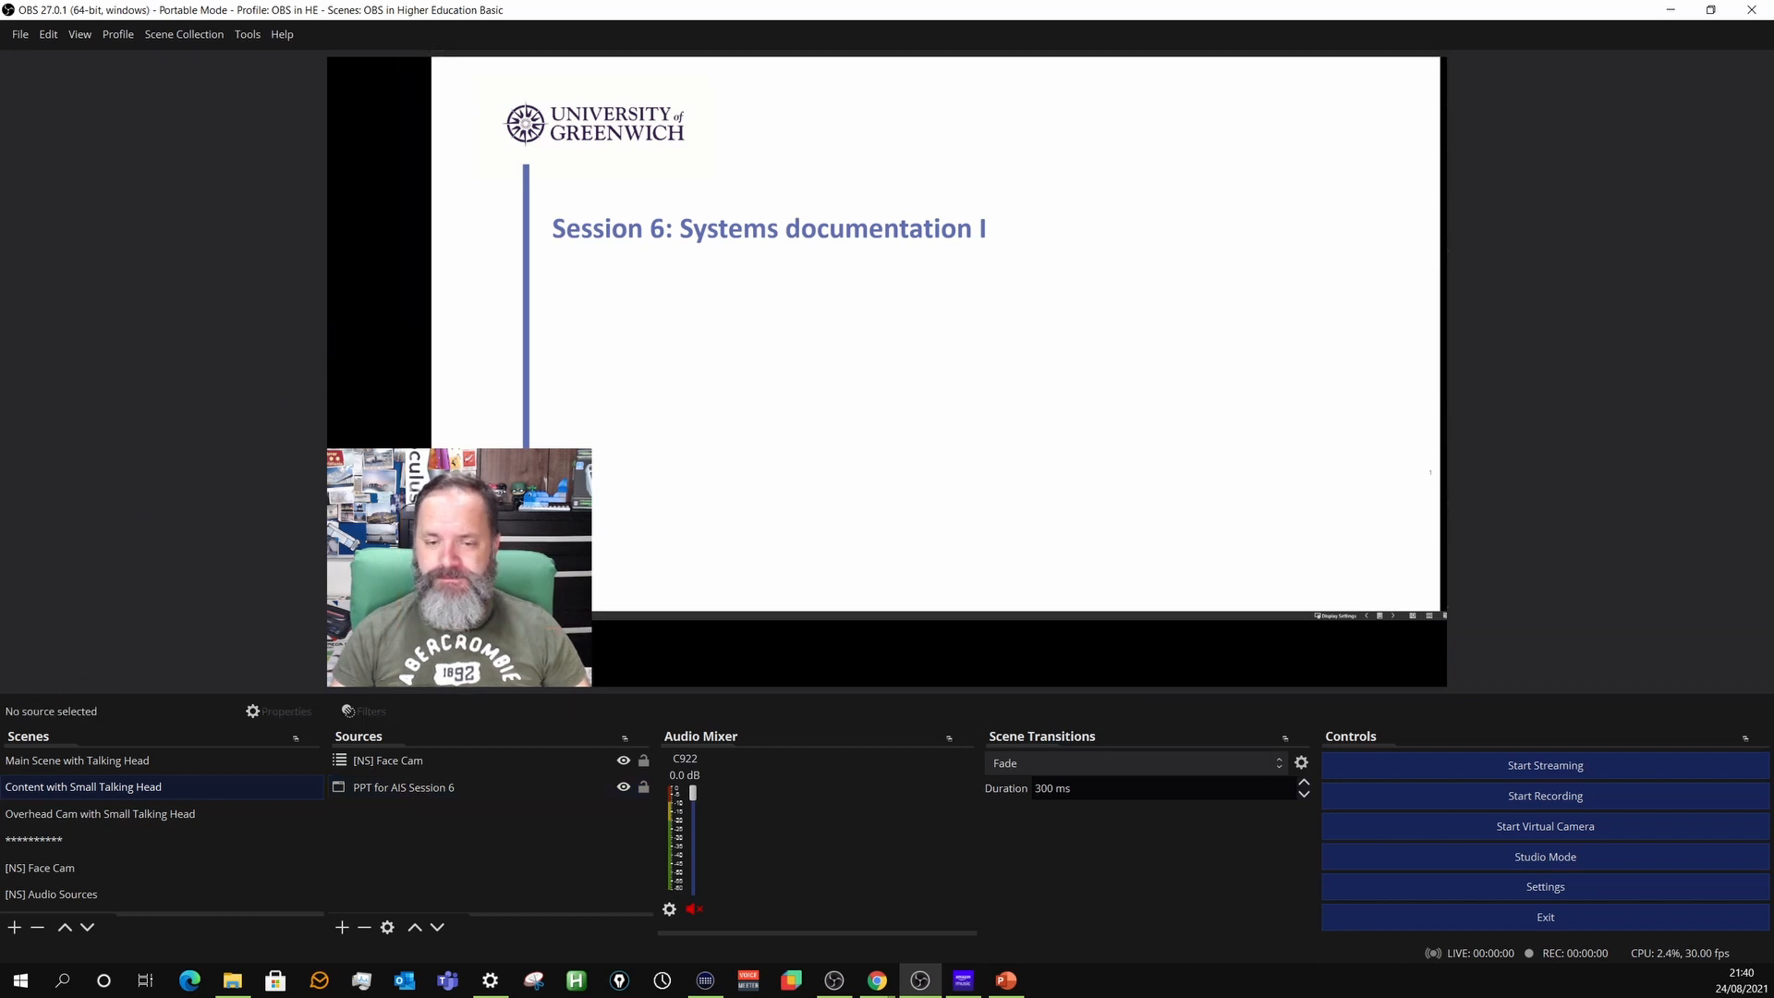
Switch to the PowerPoint slide show and advance three slides to check how the face cam overlaps the text.
key("alt+Tab")
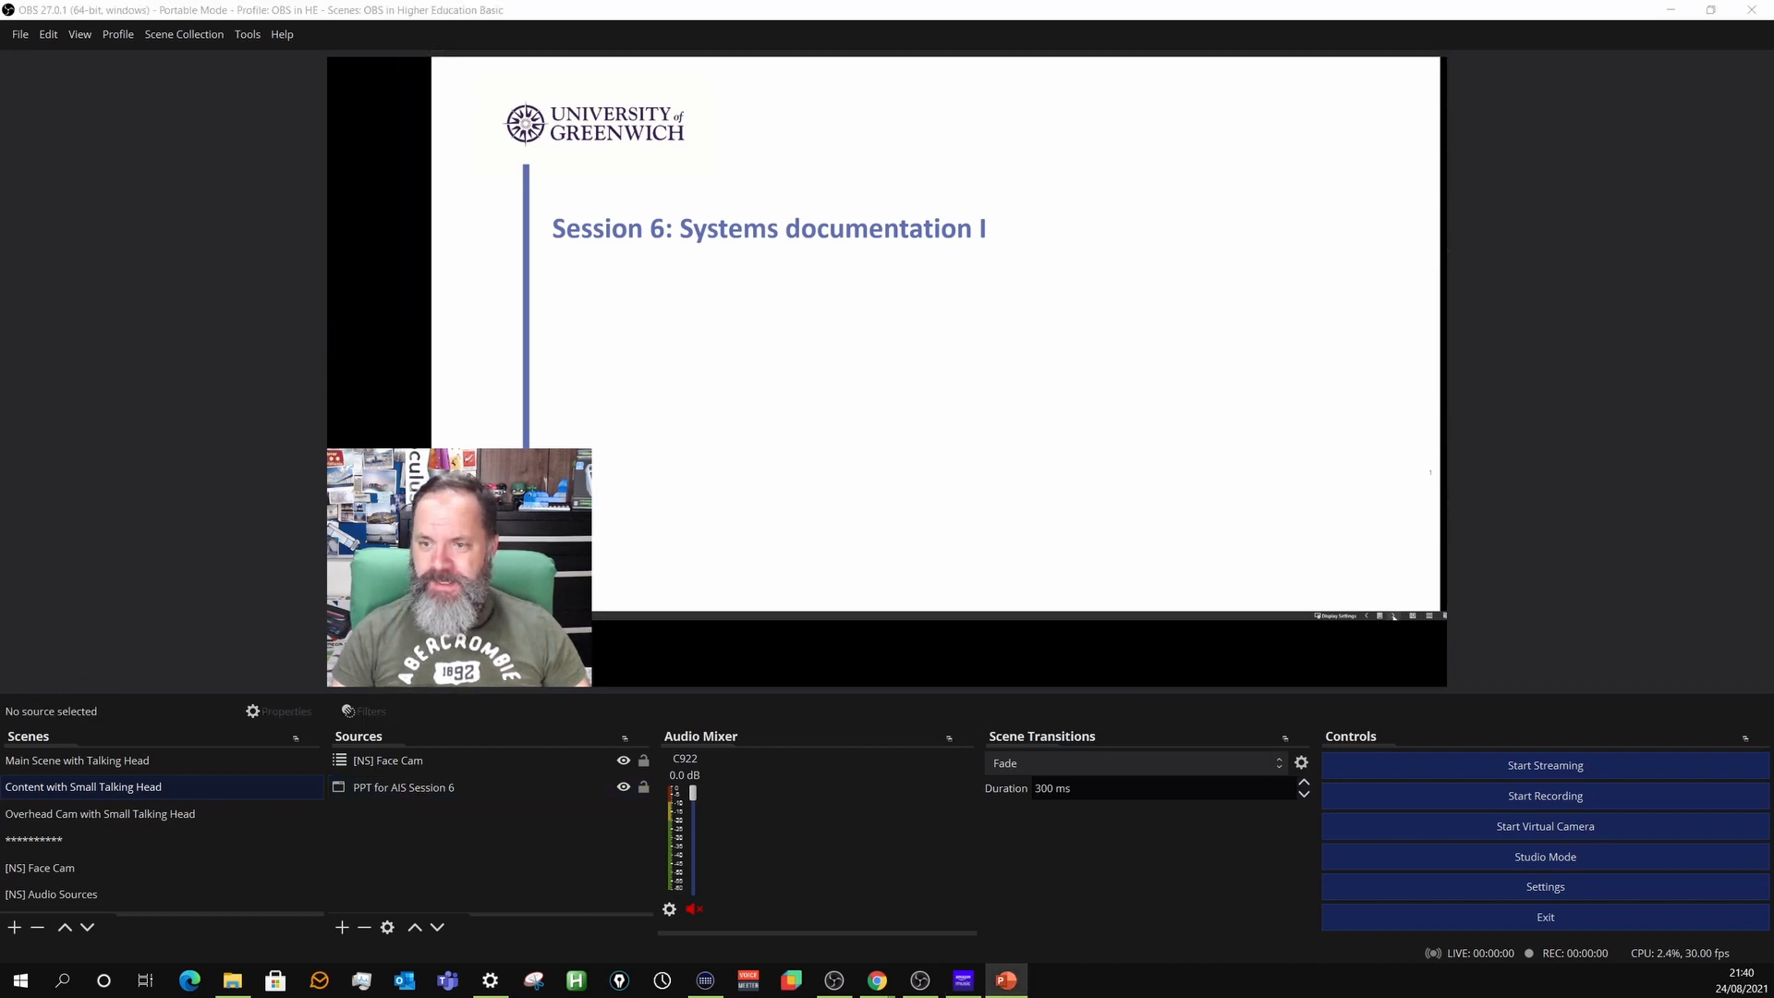
left_click(1394, 617)
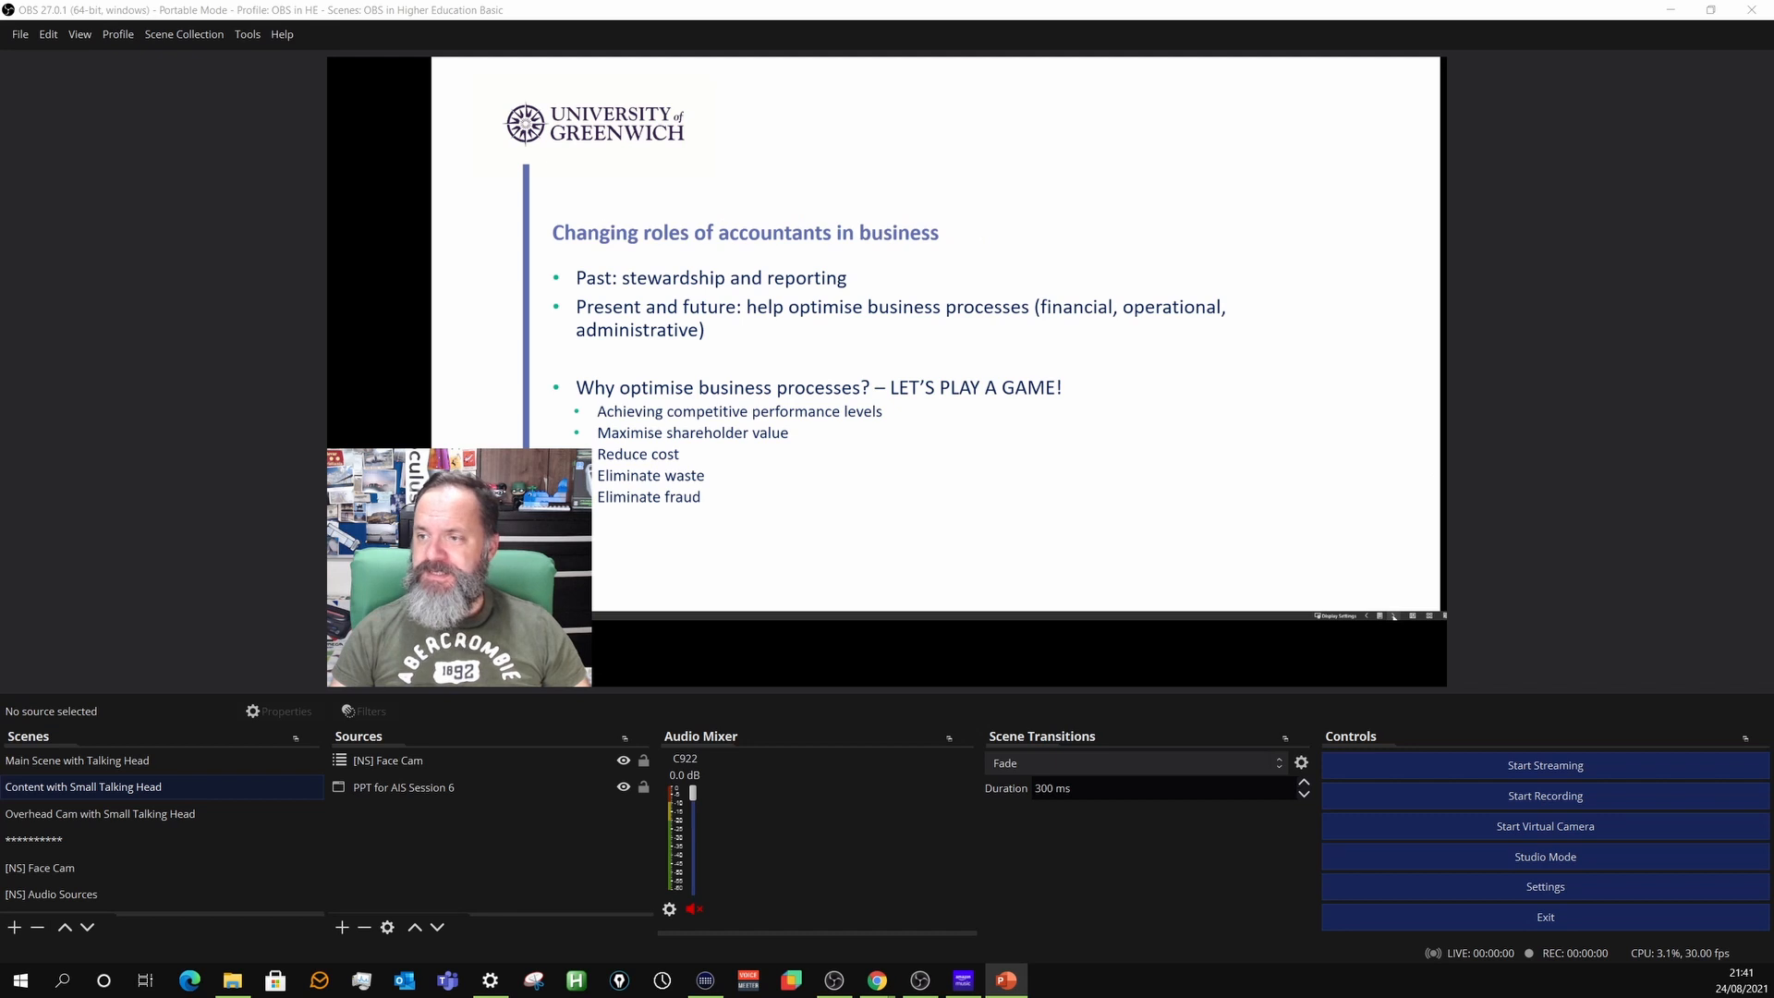
left_click(1394, 616)
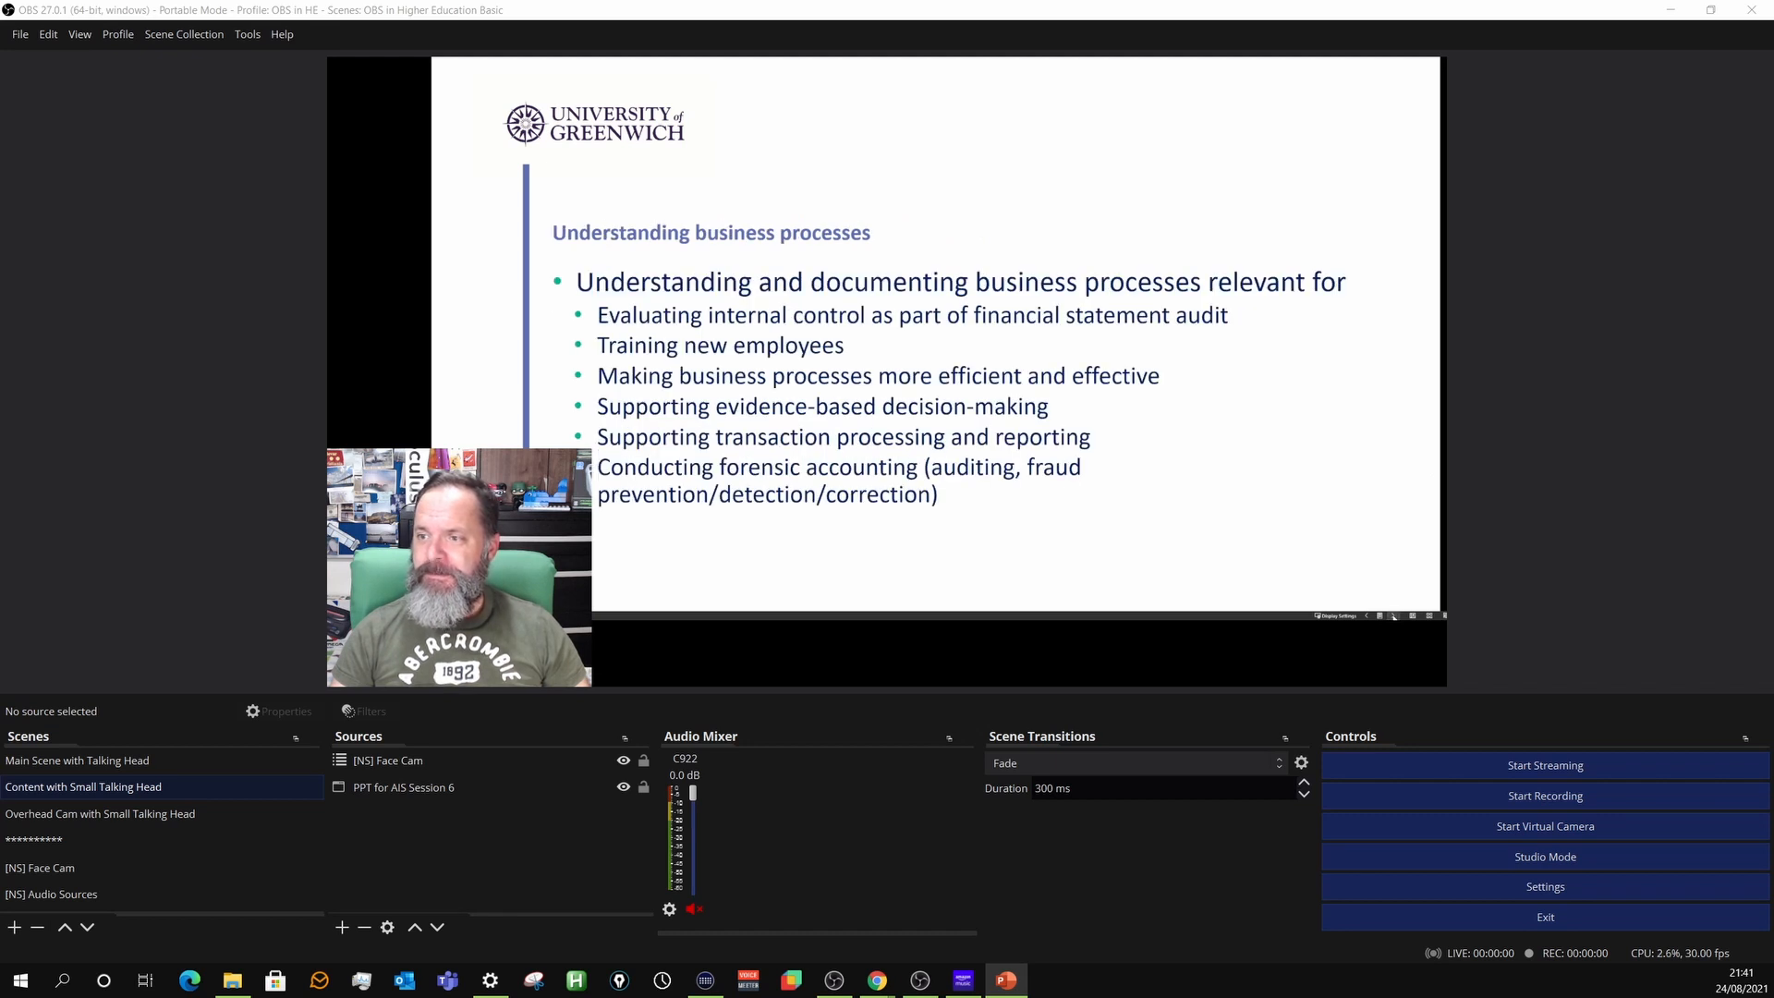
left_click(1394, 616)
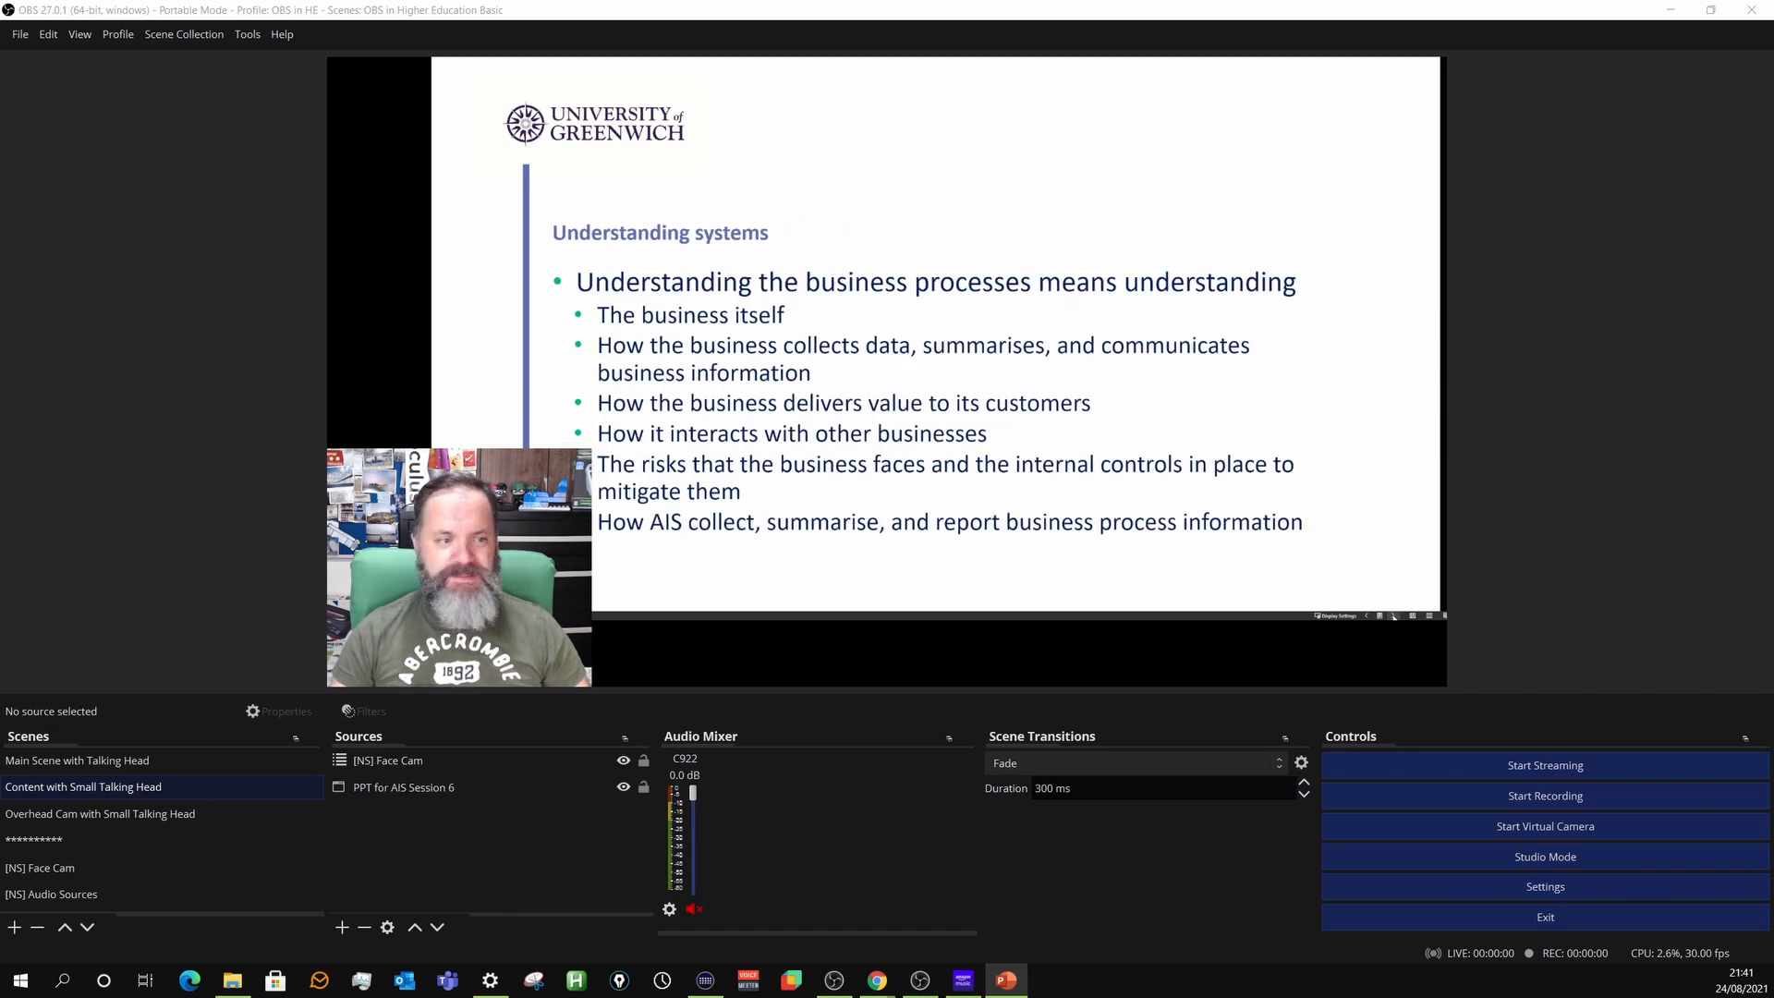
In OBS, scale the slide capture down a little, shrink the face cam so it clears the slide's bullet points, and deselect it.
left_click(487, 413)
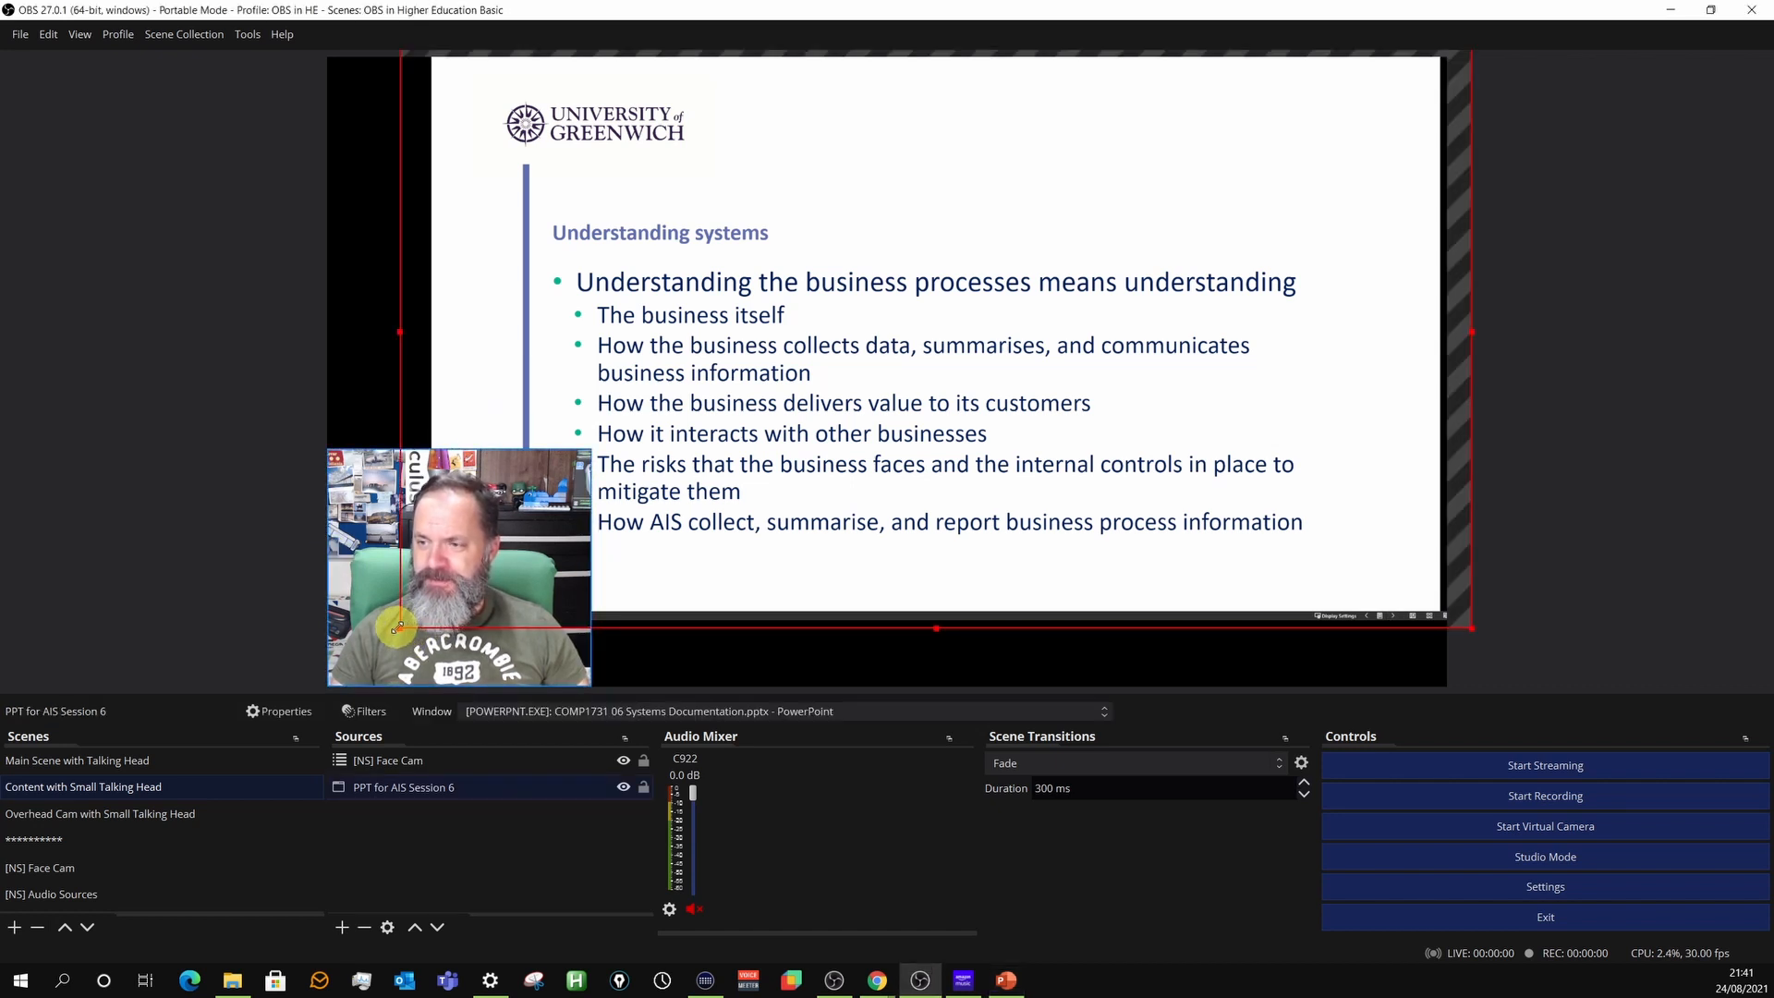
left_click_drag(397, 627, 415, 616)
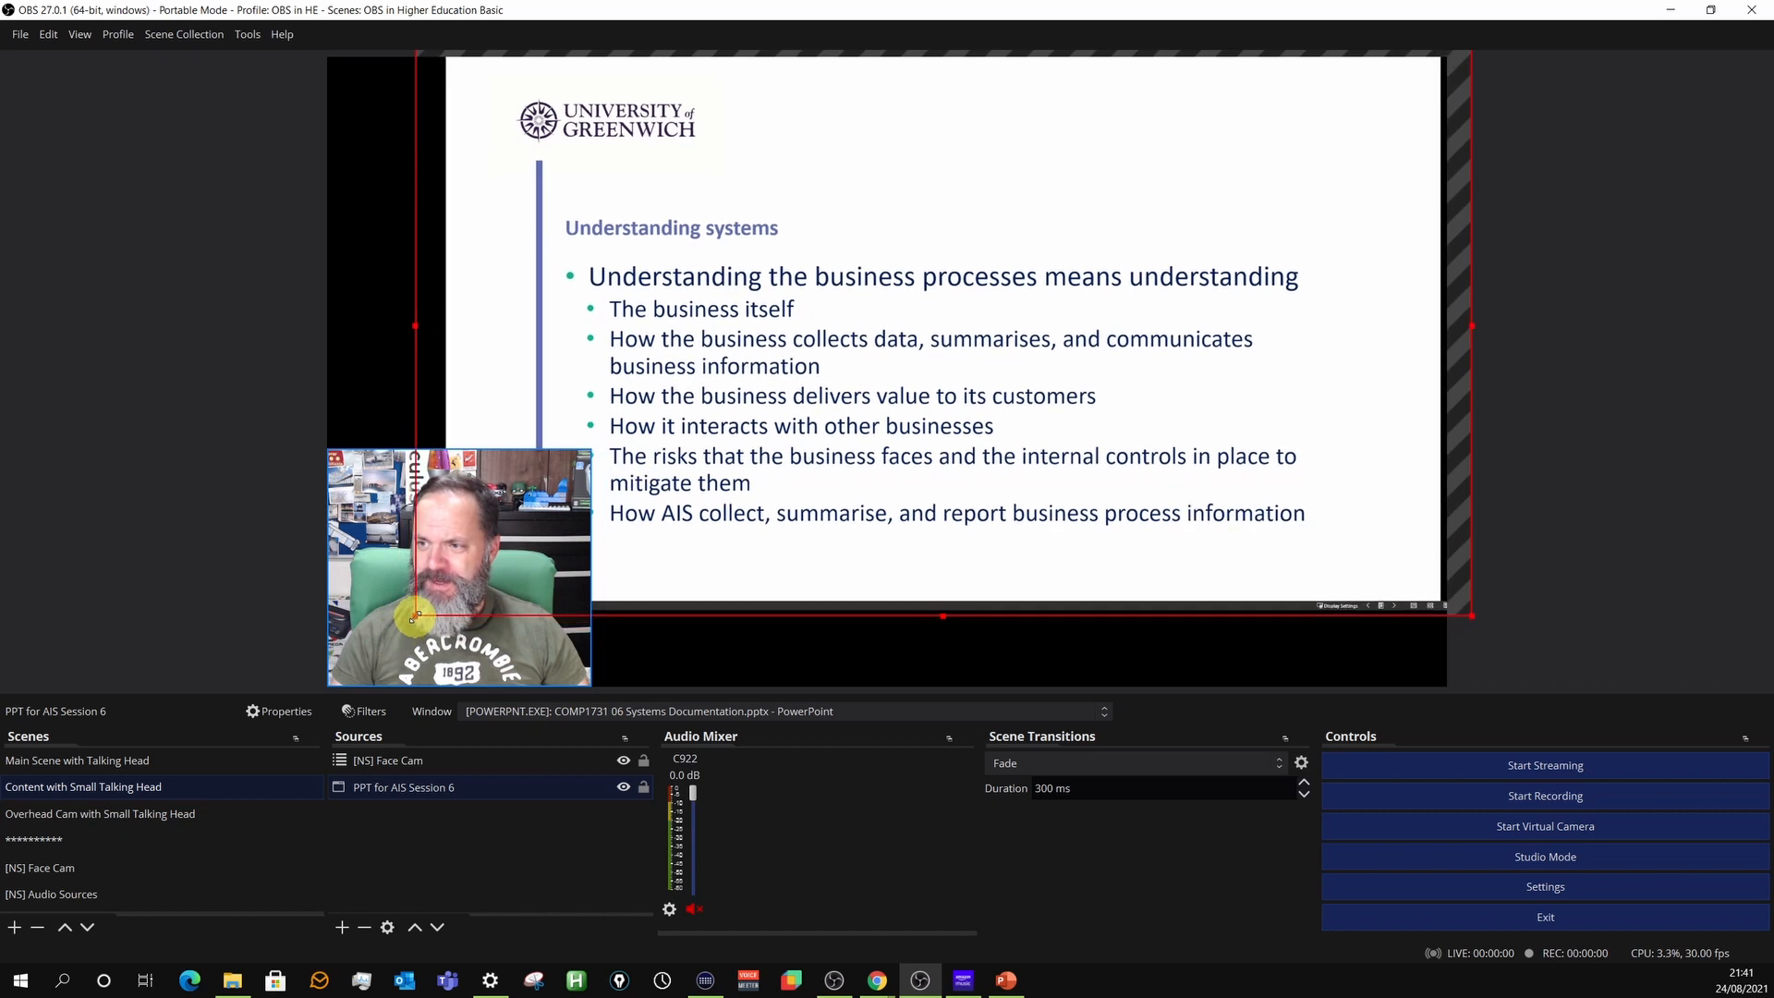
left_click(400, 538)
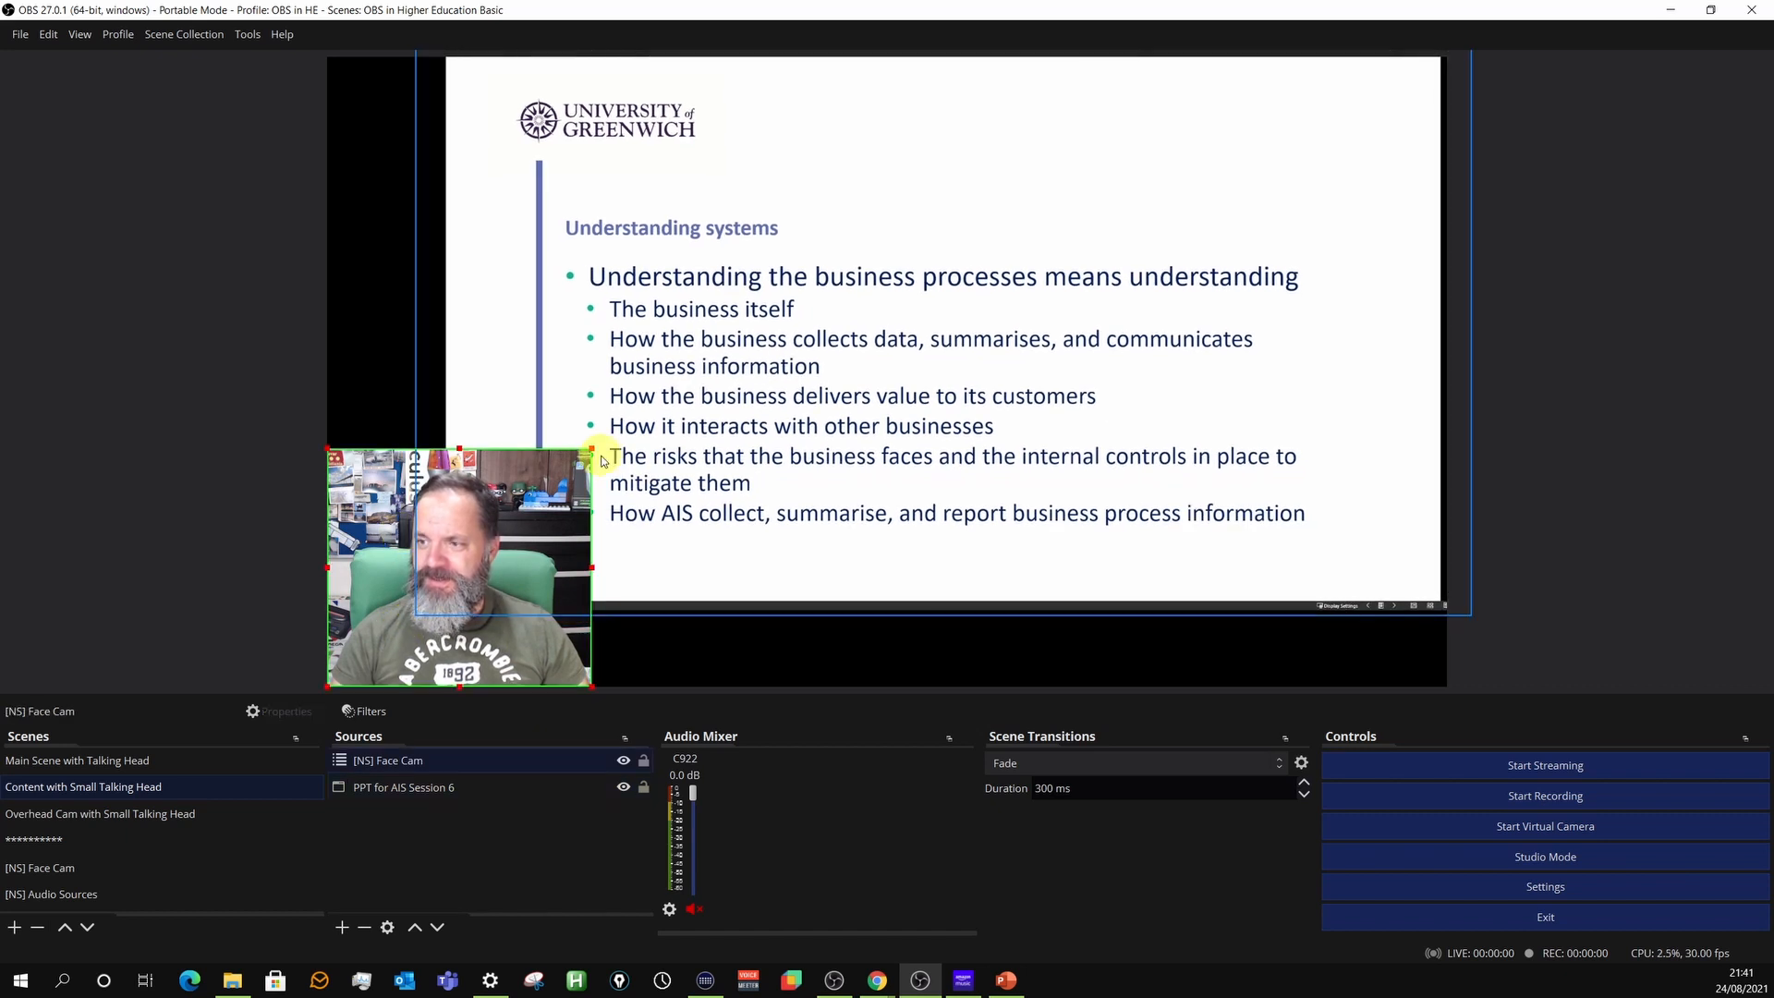
left_click_drag(592, 446, 579, 478)
left_click(780, 657)
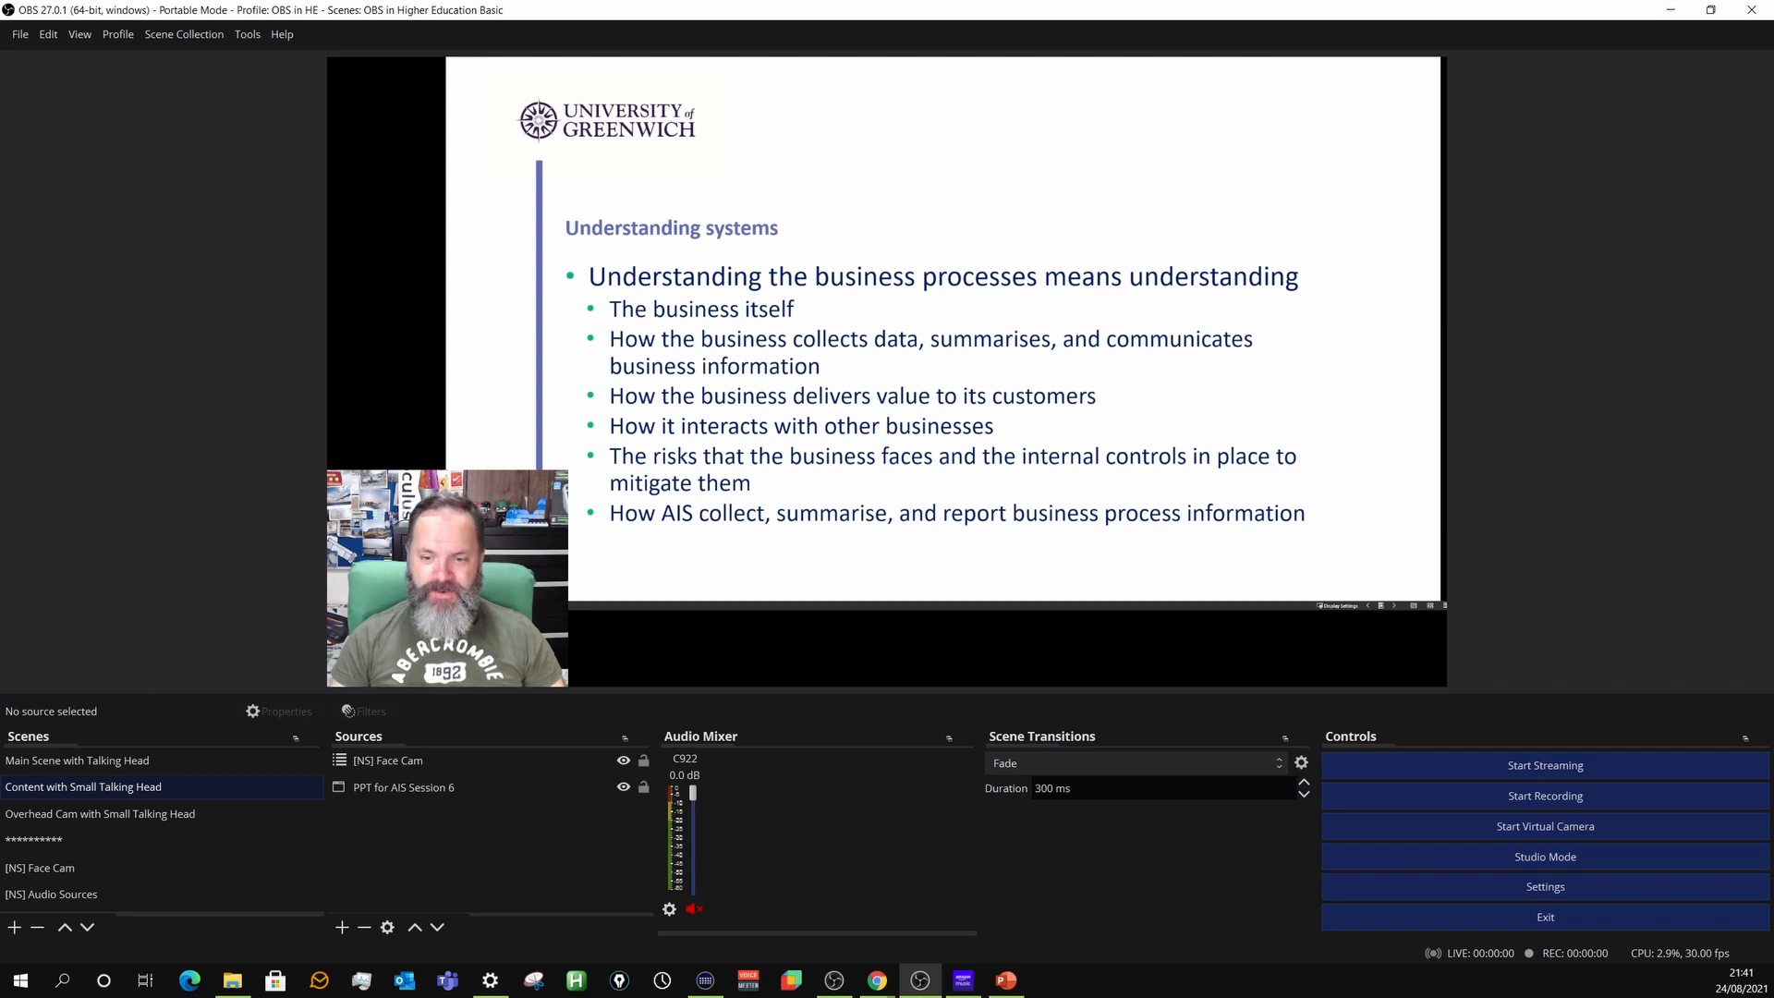
Return to the PowerPoint slide show and advance four slides to check the adjusted layout against other content.
key("alt+Tab")
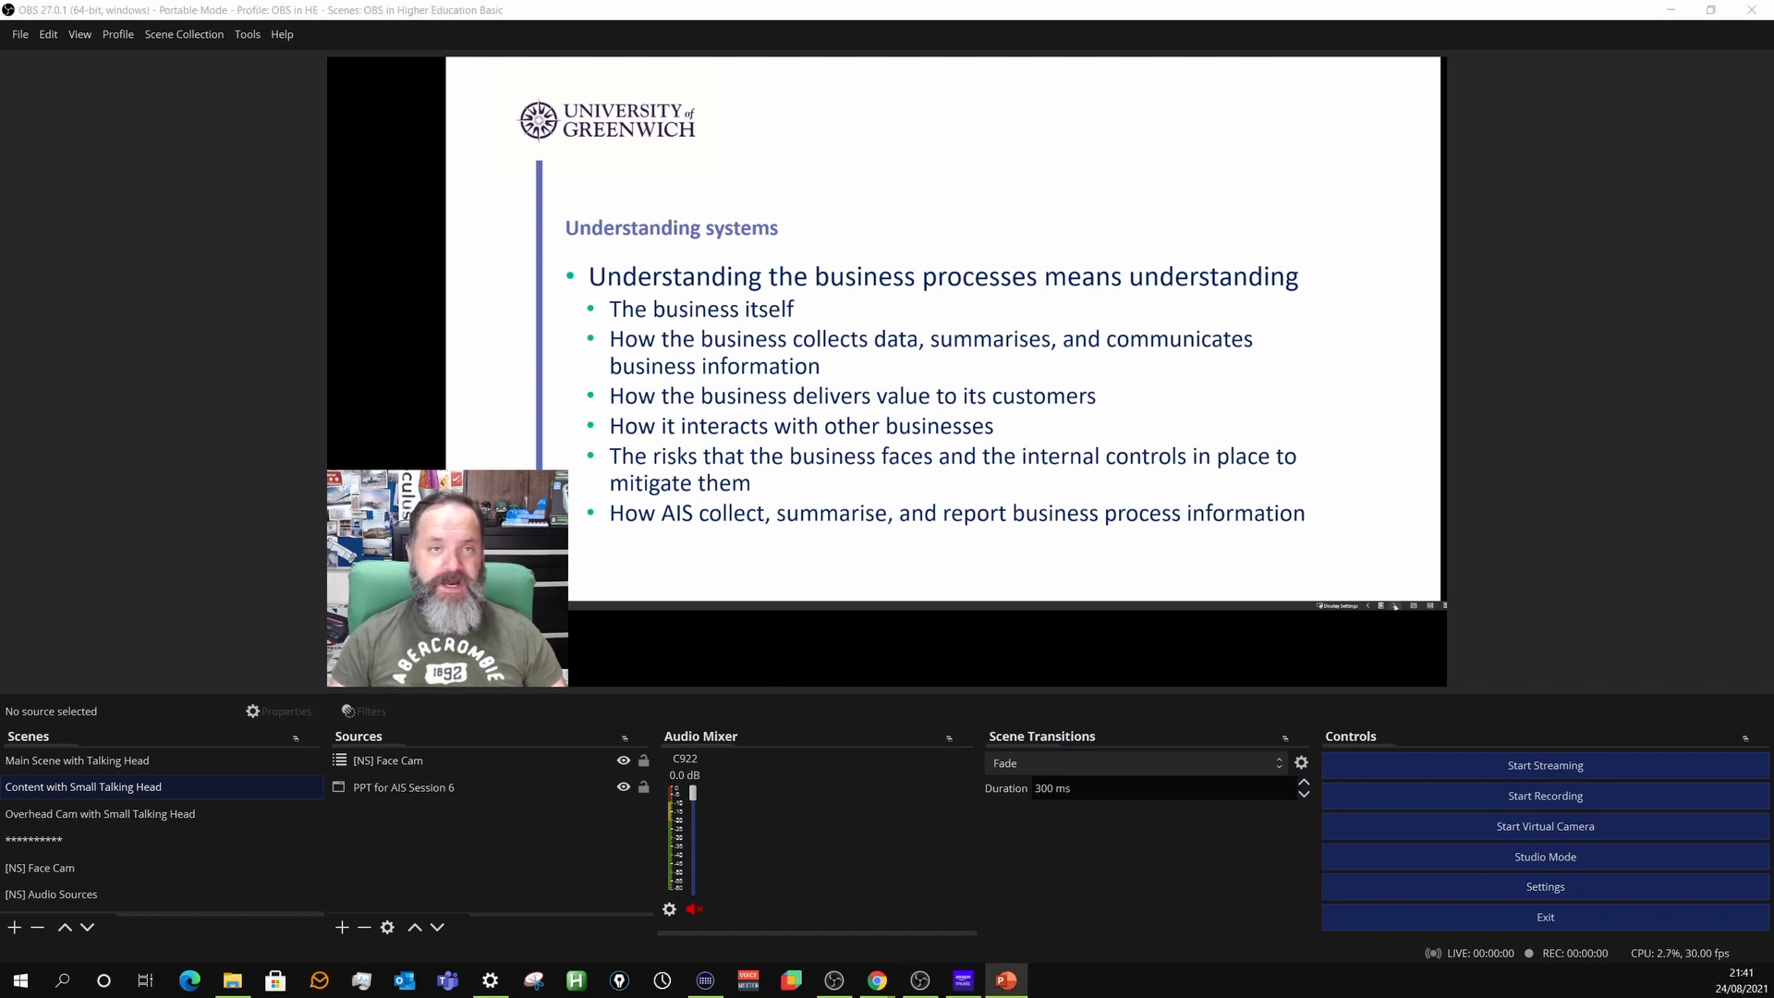
key("Right")
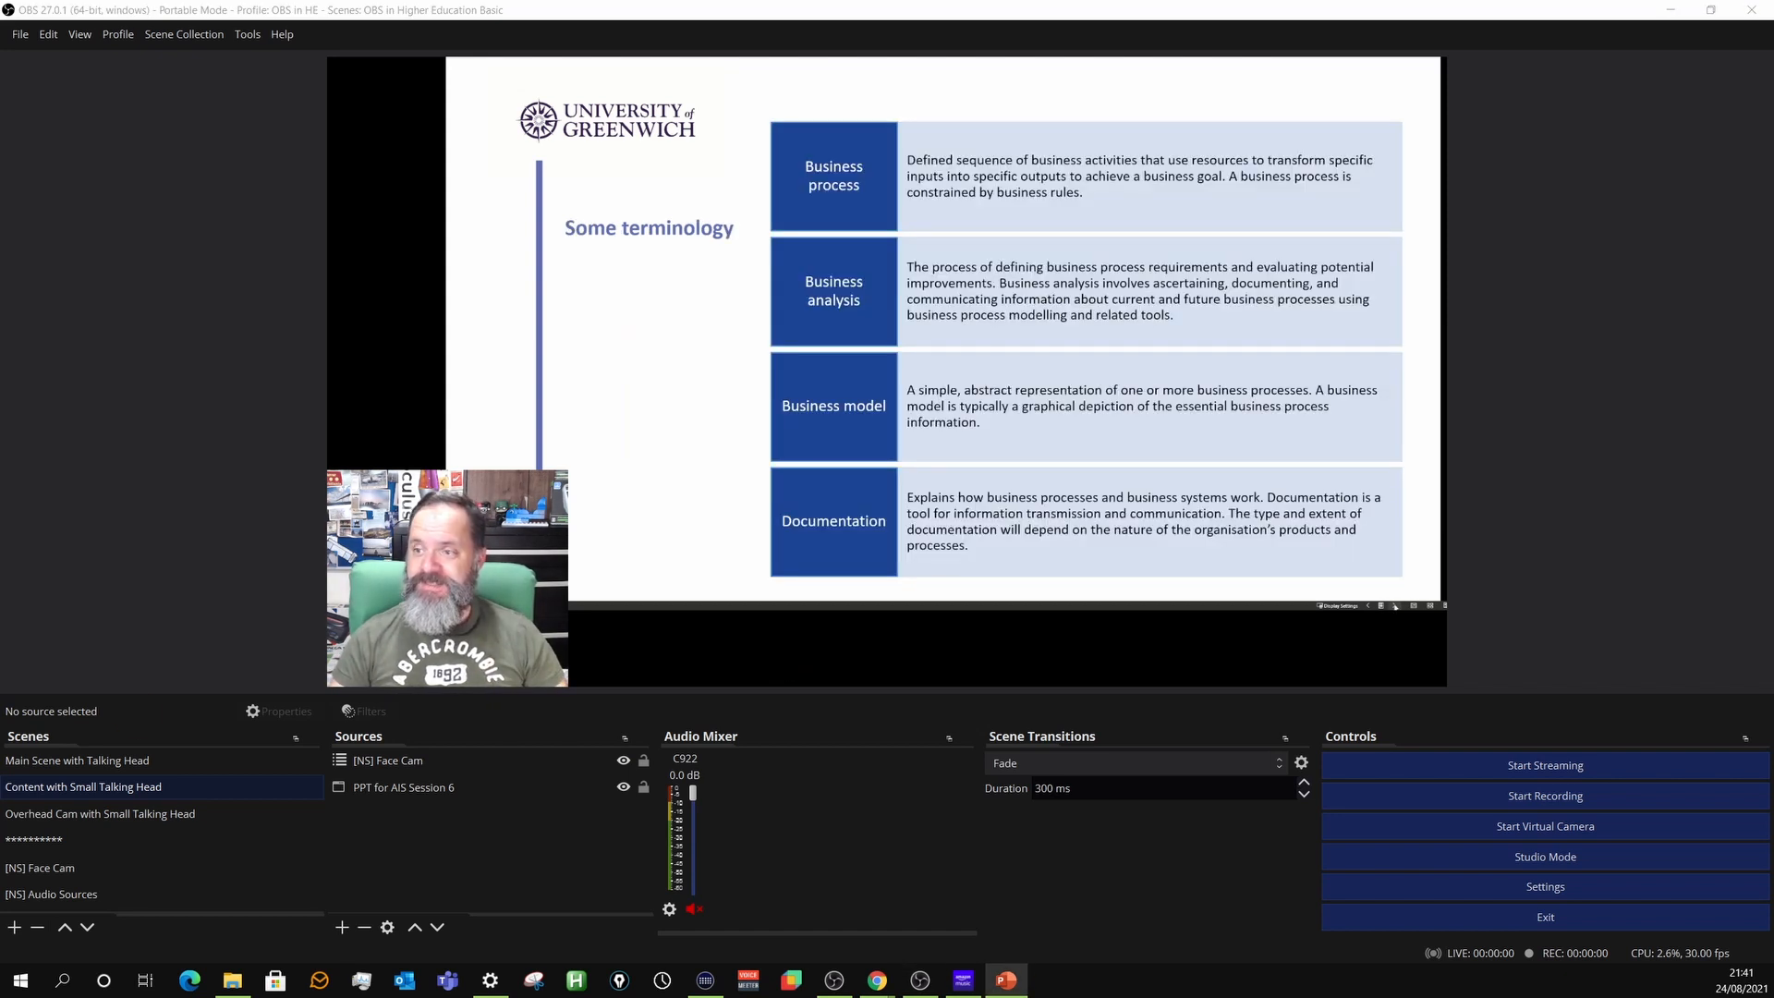
key("Right")
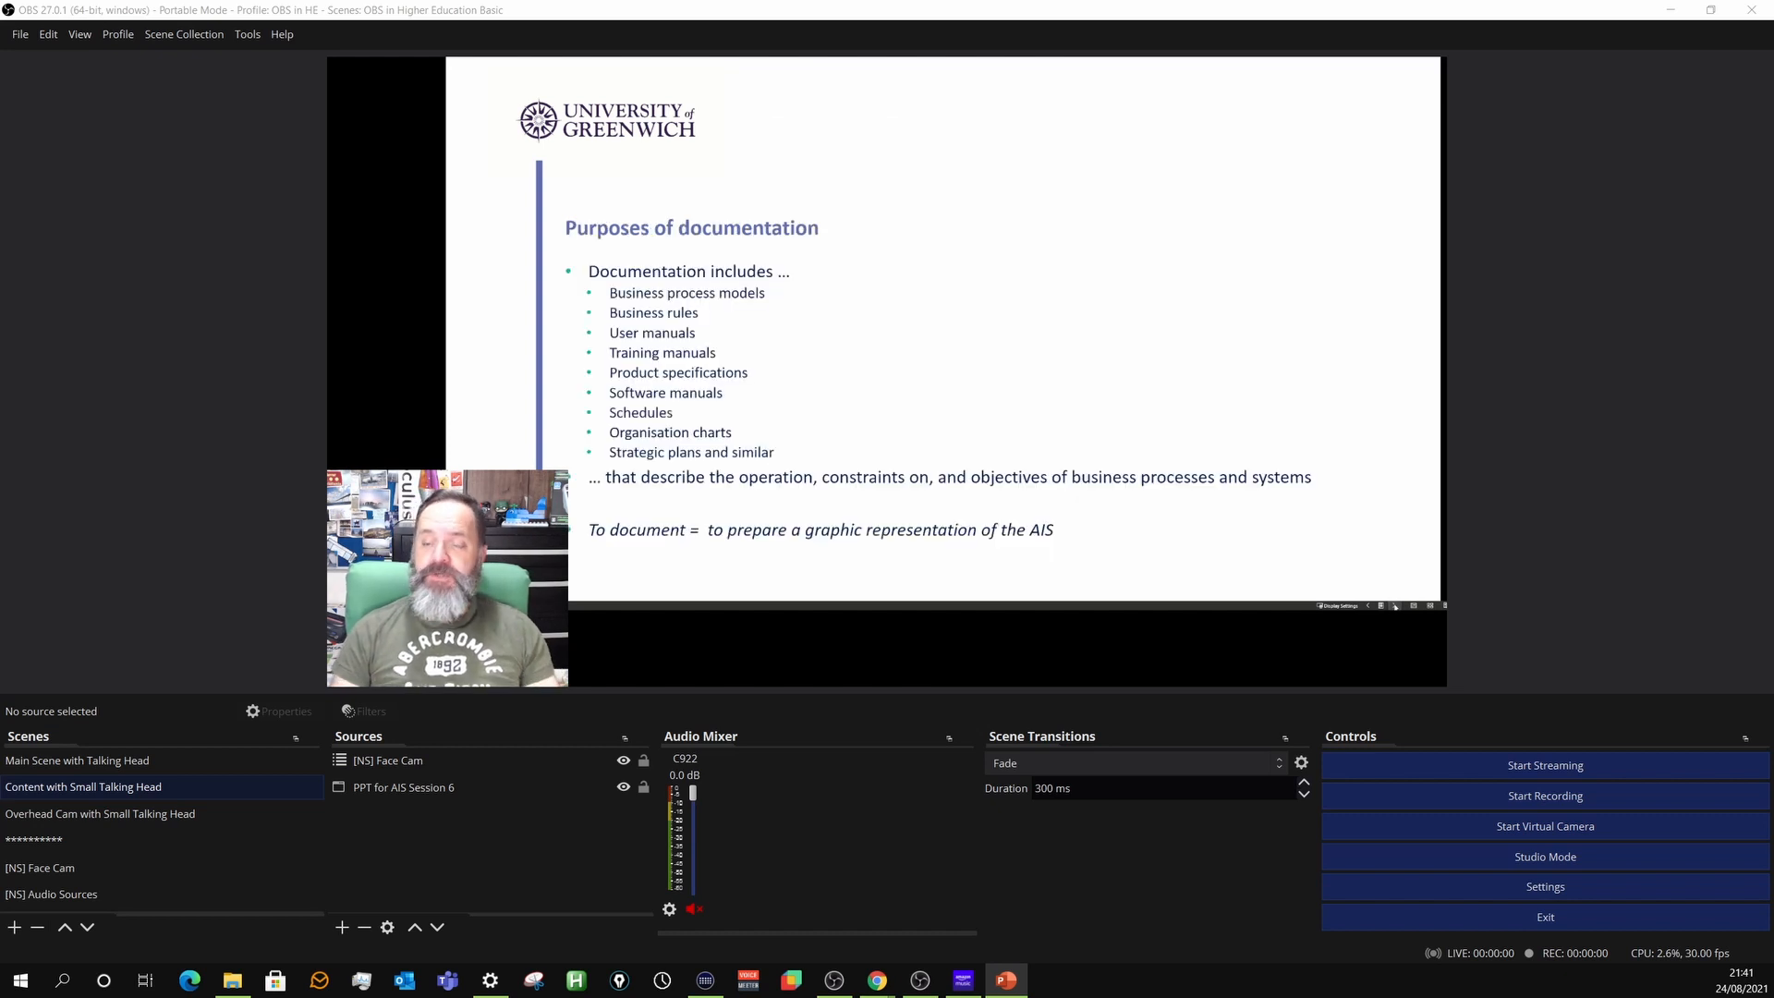
key("Right")
key("Right")
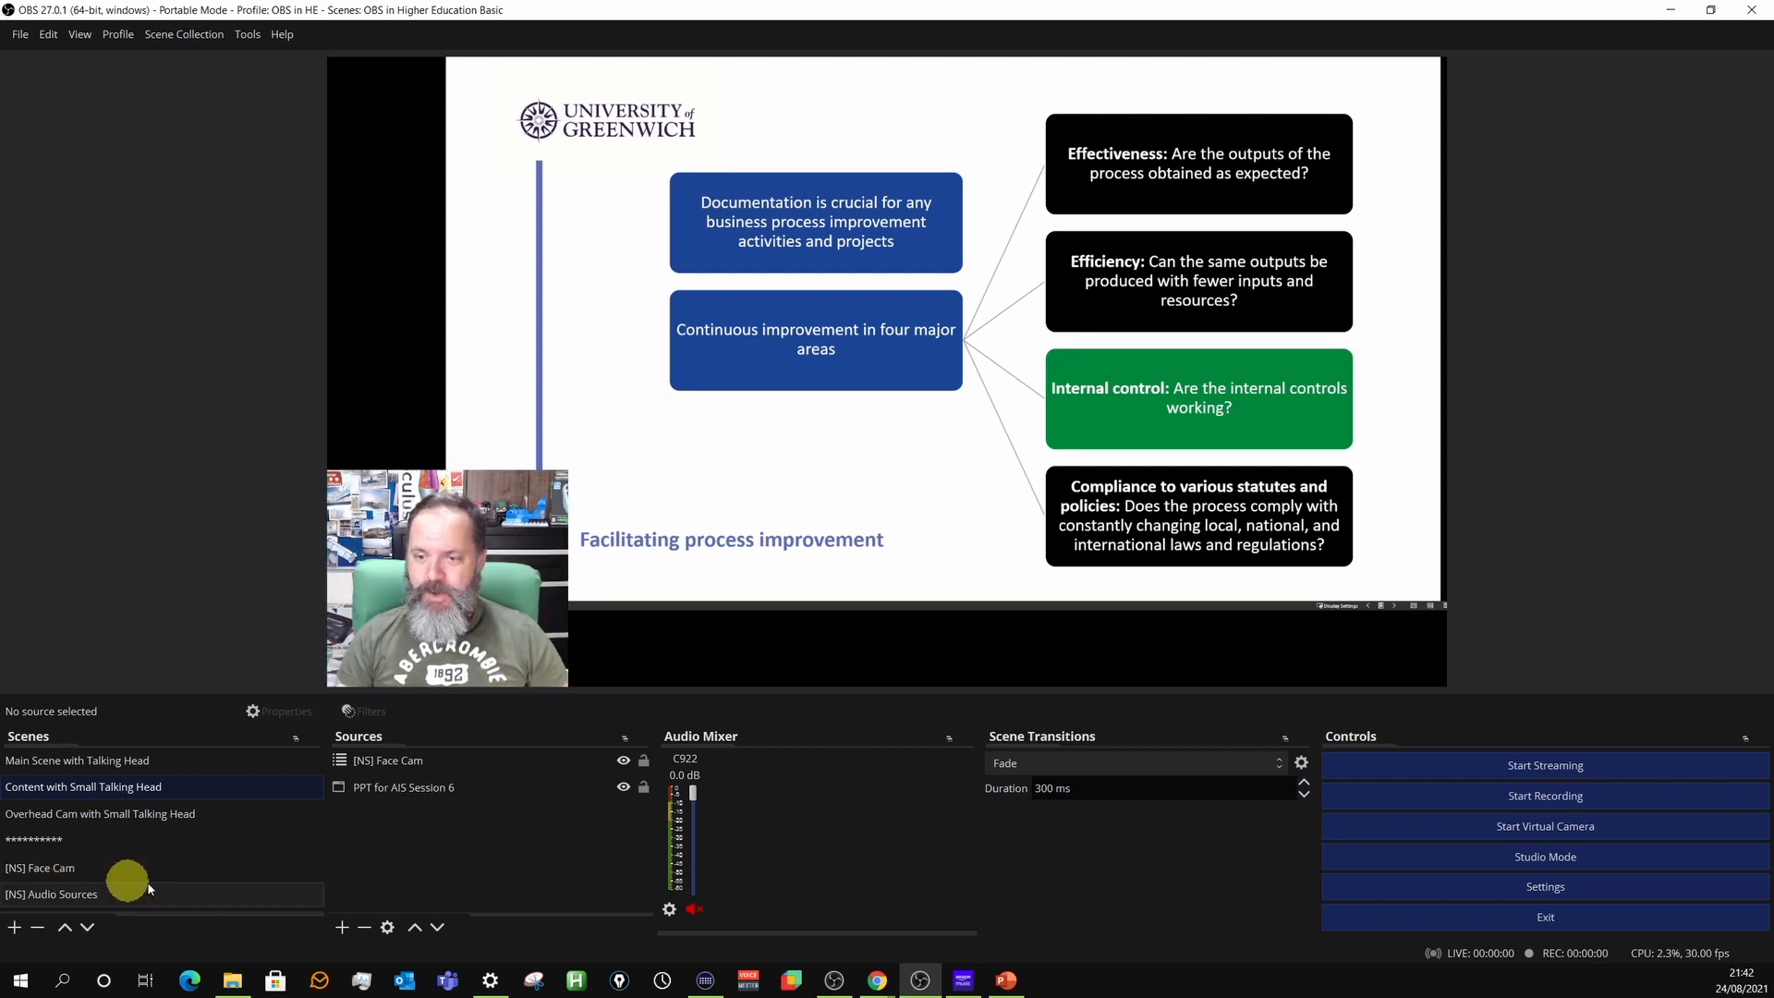
In OBS, add the existing "[NS] Audio Sources" scene as a visible source in "Content with Small Talking Head".
left_click(341, 925)
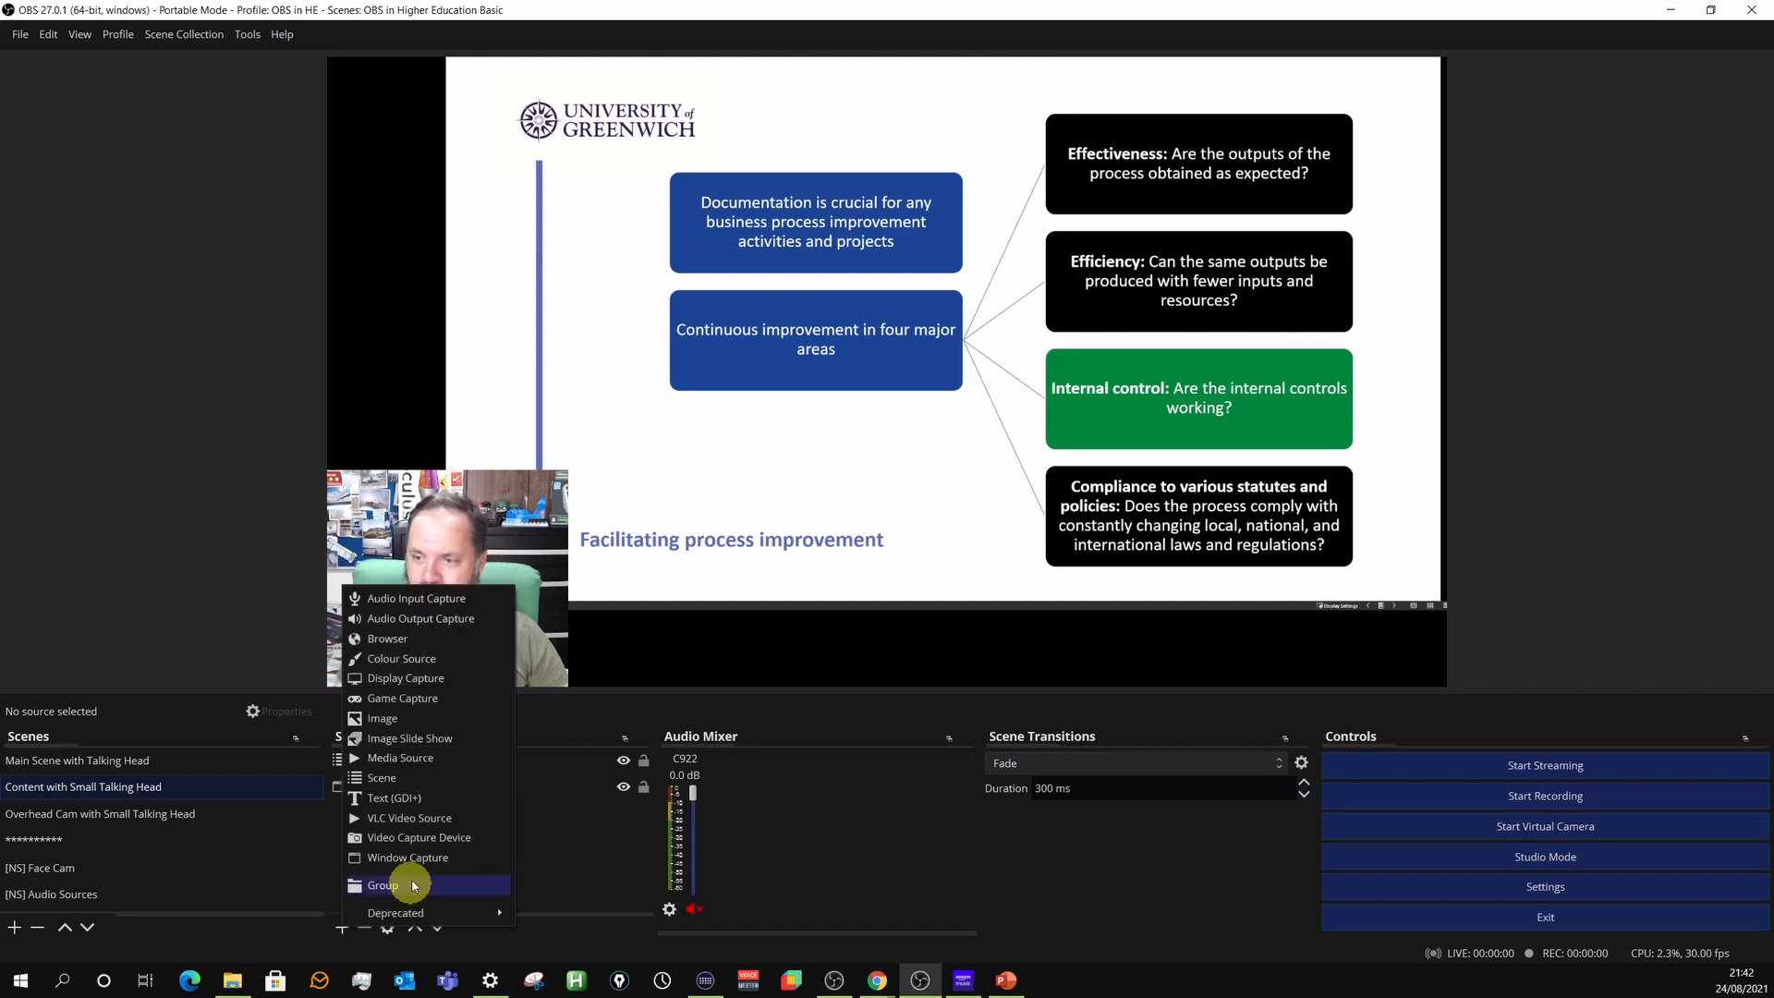
left_click(422, 781)
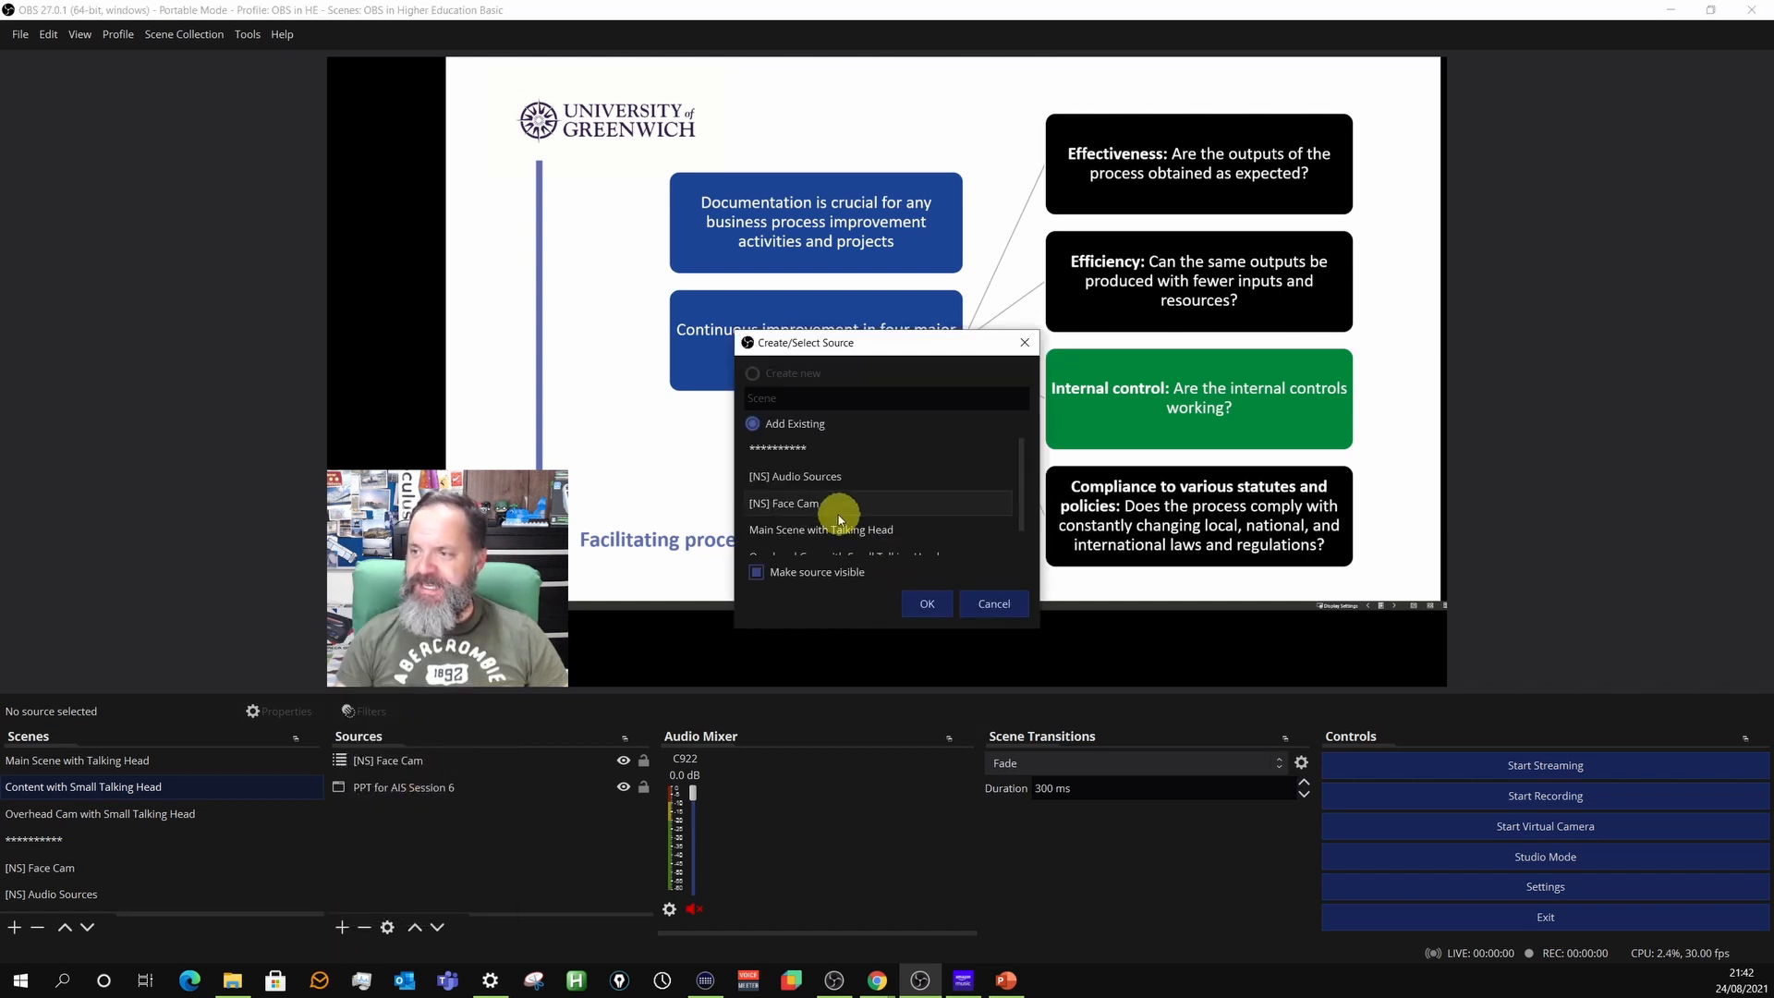
left_click(796, 476)
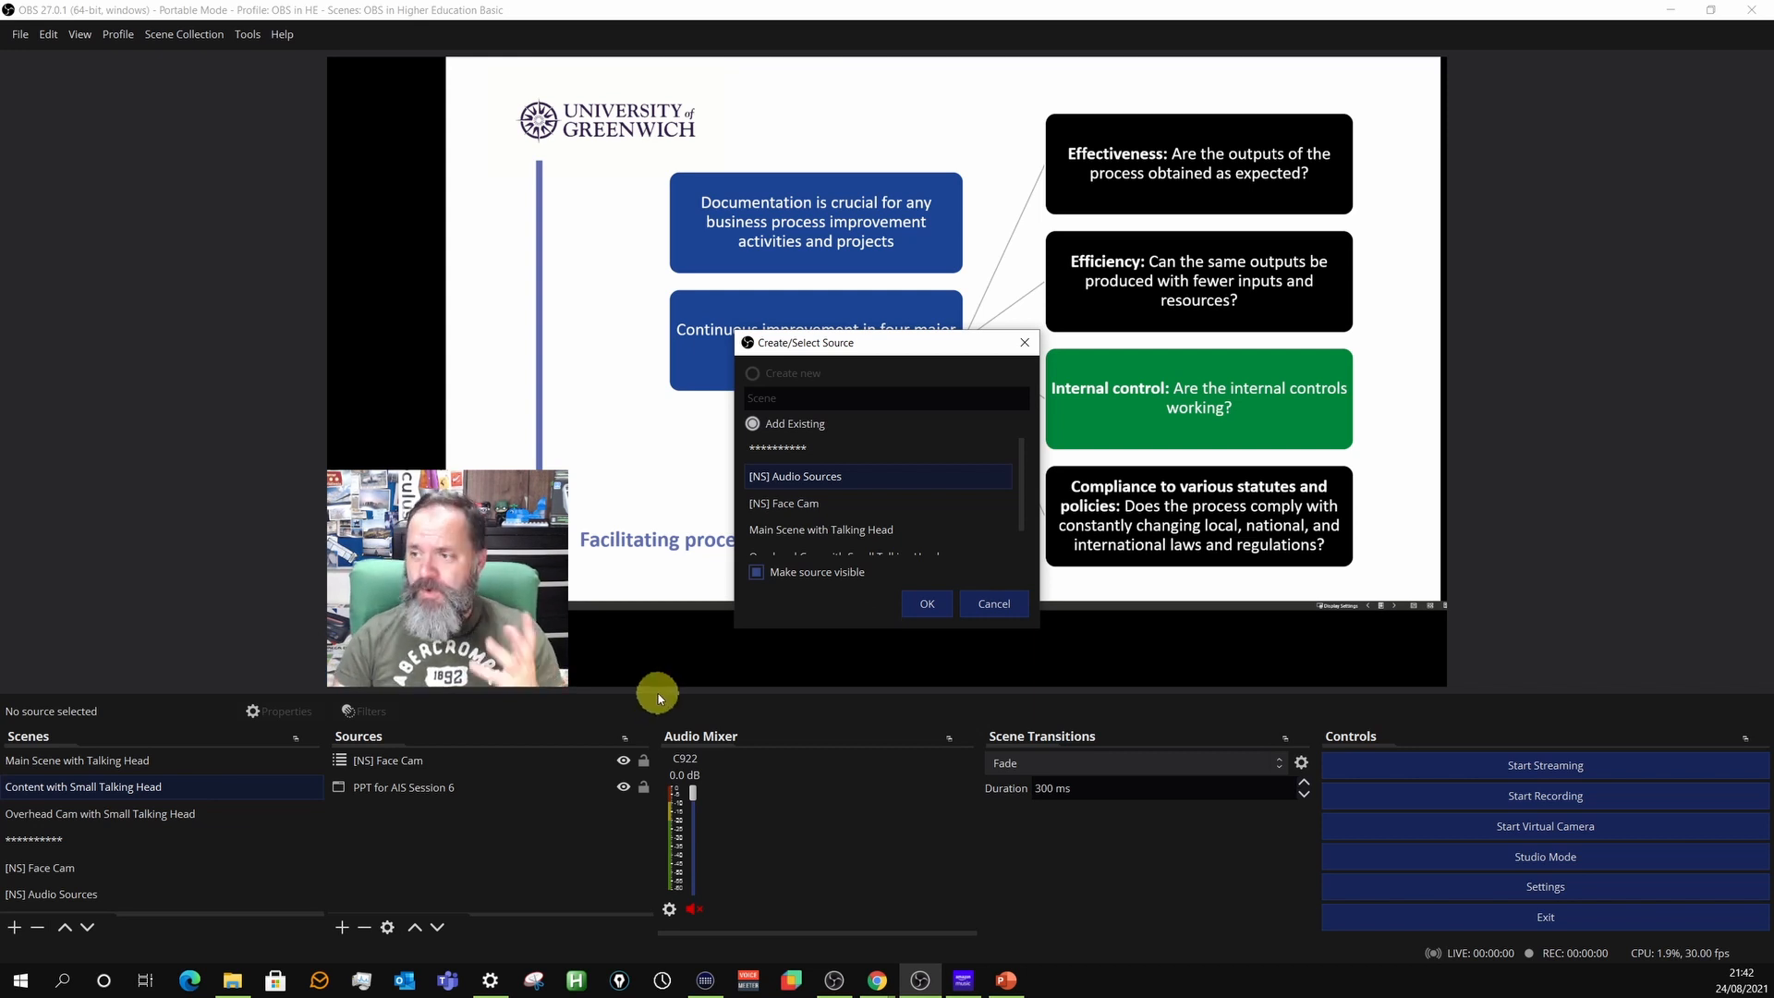
left_click(929, 603)
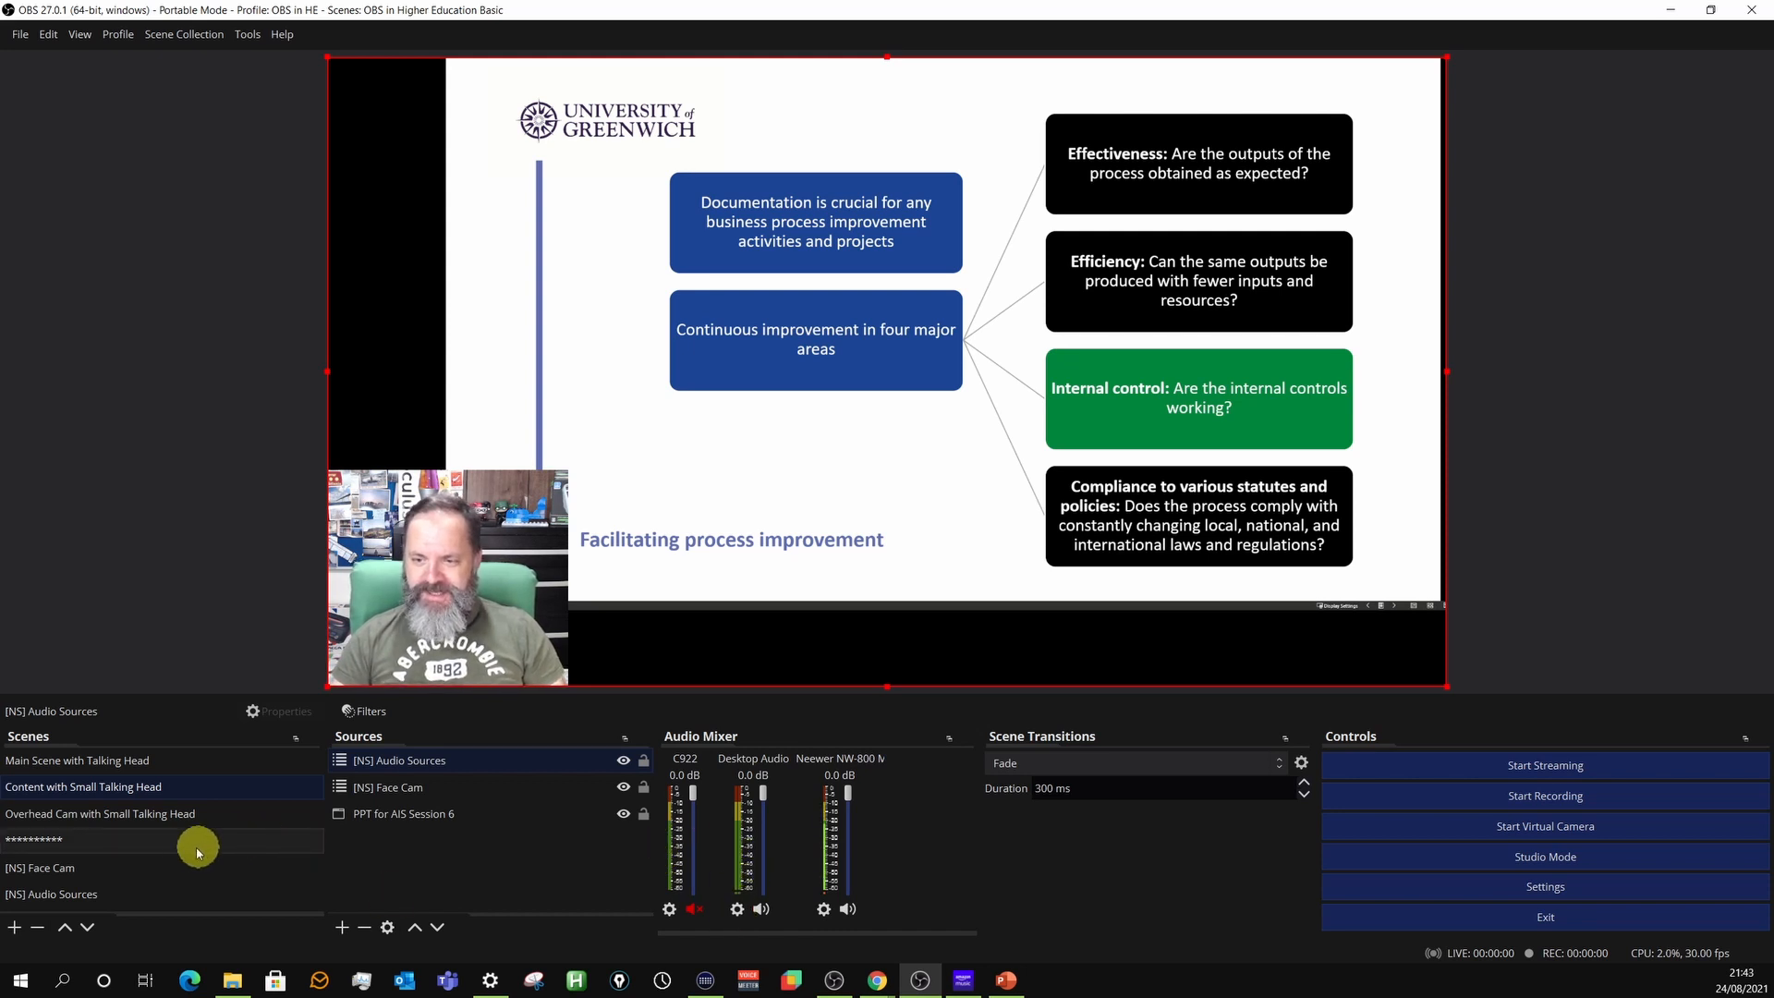
View the "Overhead Cam with Small Talking Head" scene and create a new scene named "[NS] Overhead Cam".
left_click(135, 815)
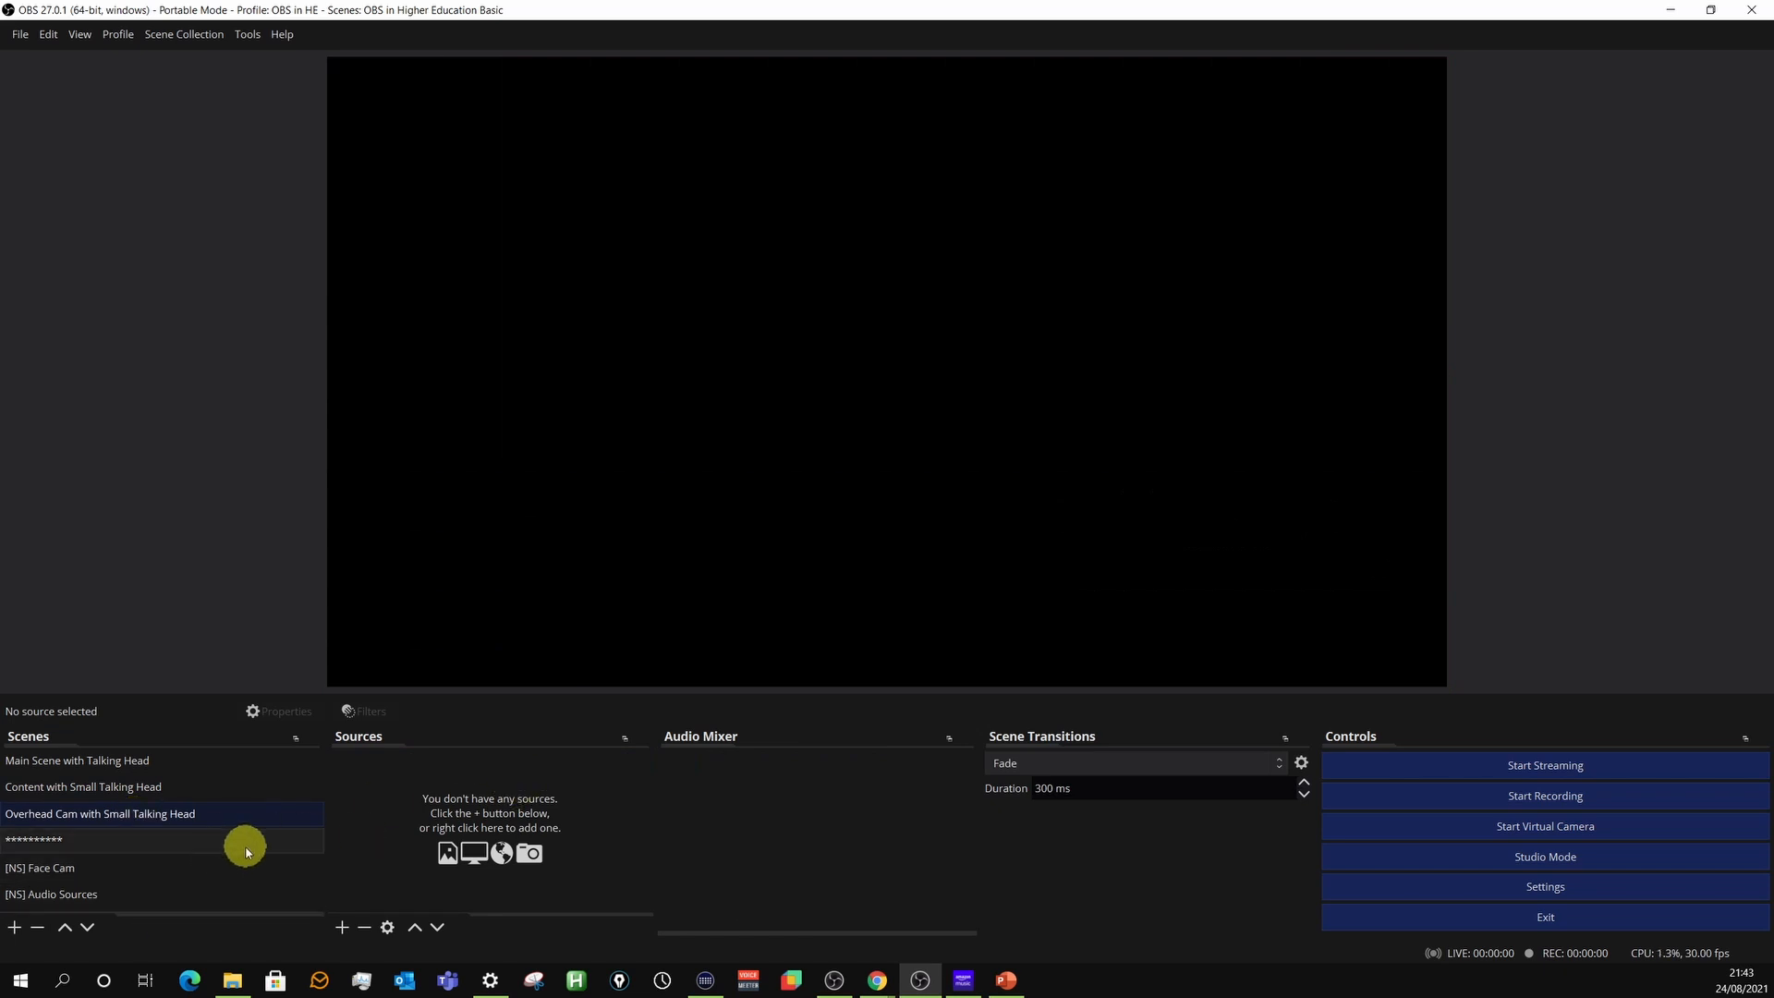
left_click(14, 928)
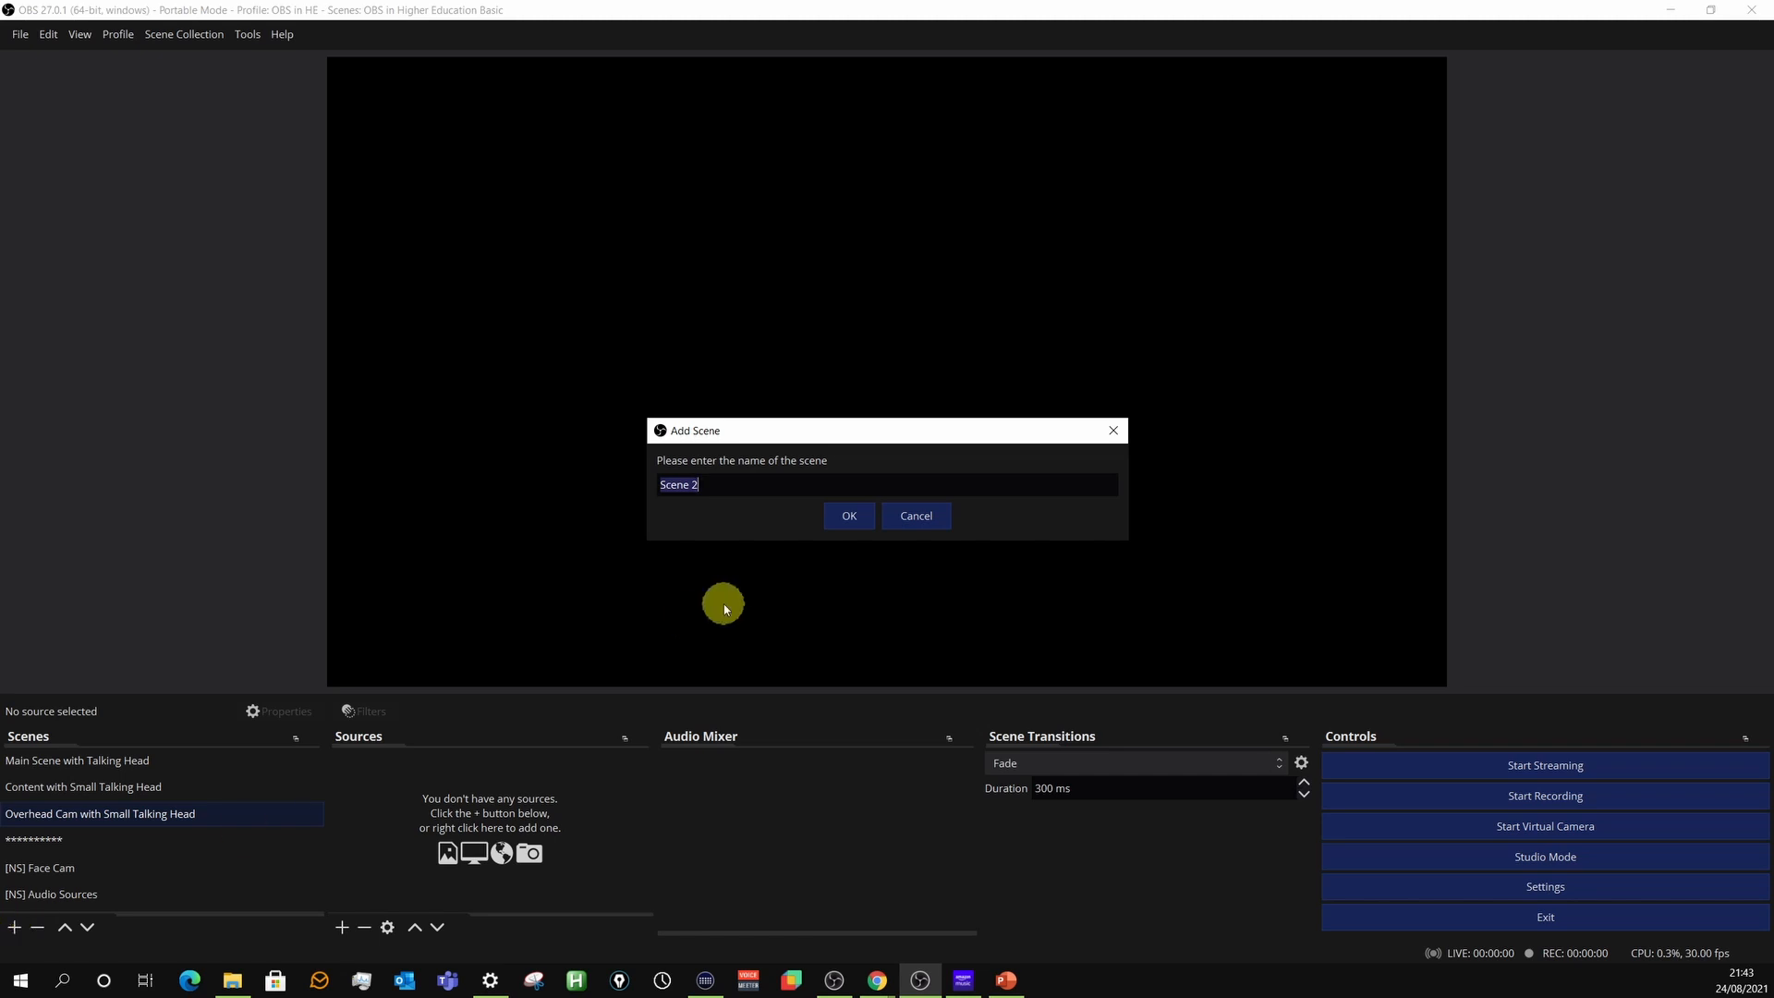
type("[NS] Overhead Cam")
left_click(848, 514)
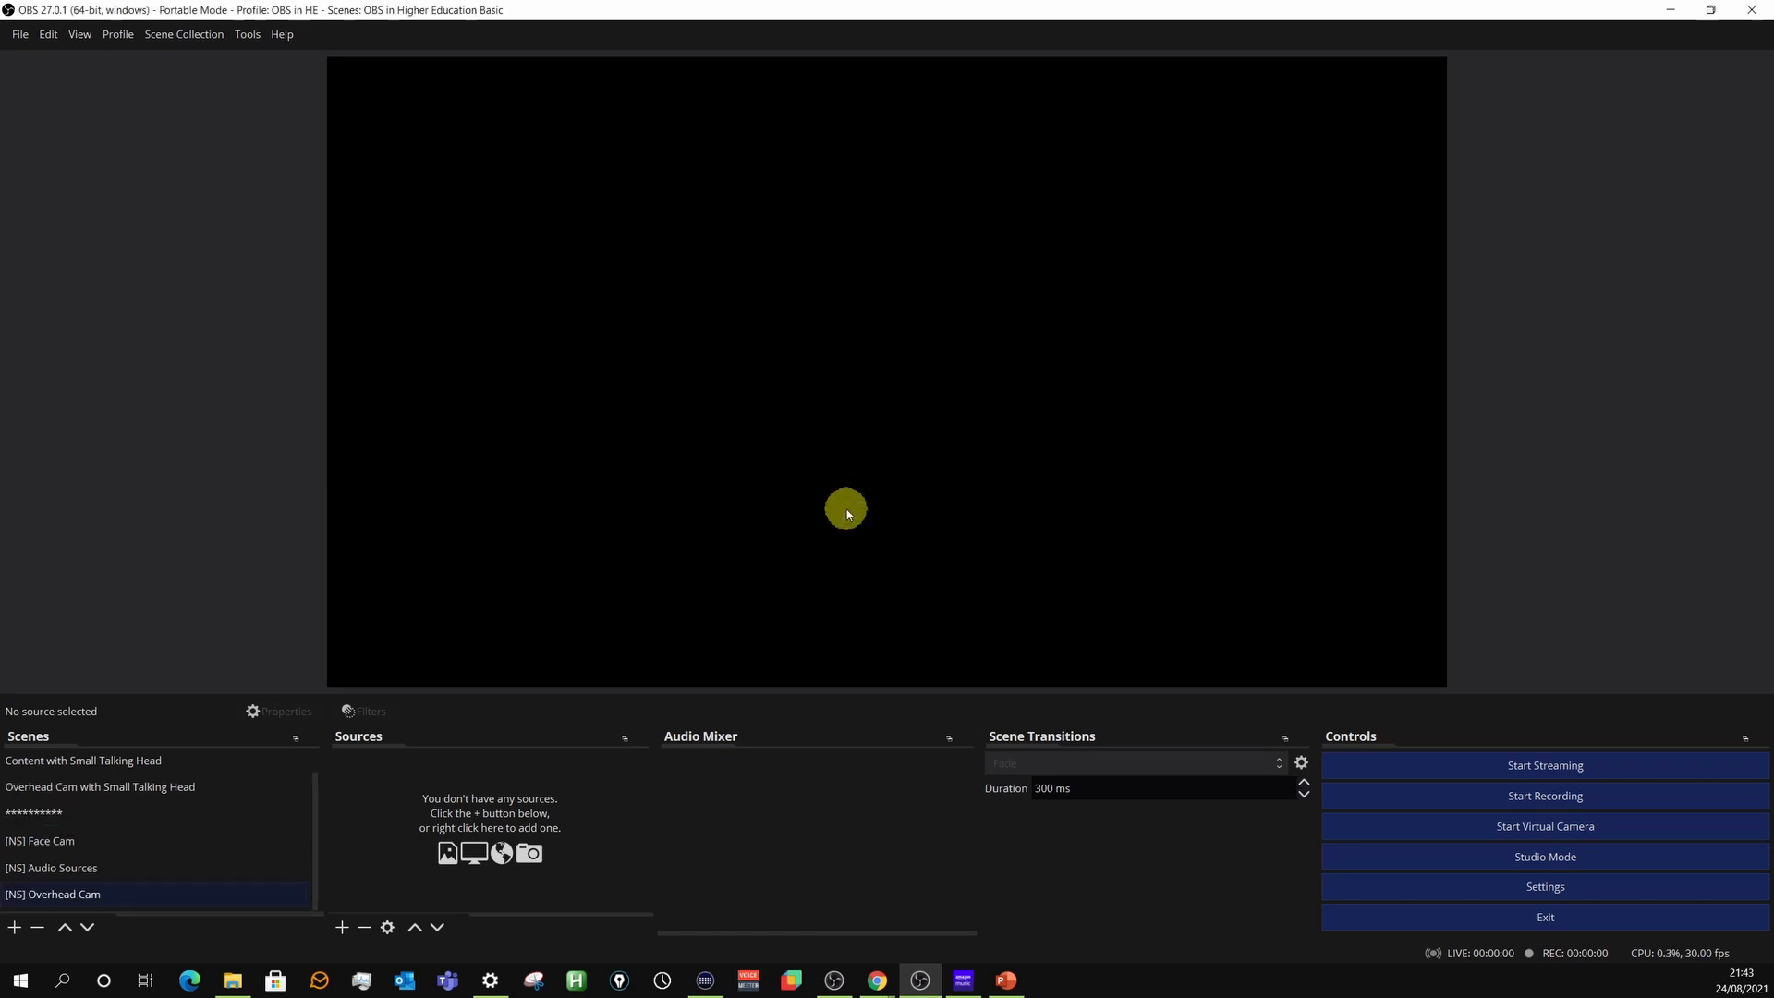
Add a new visible video capture device source named "Logitech C920" to the "[NS] Overhead Cam" scene.
left_click(343, 928)
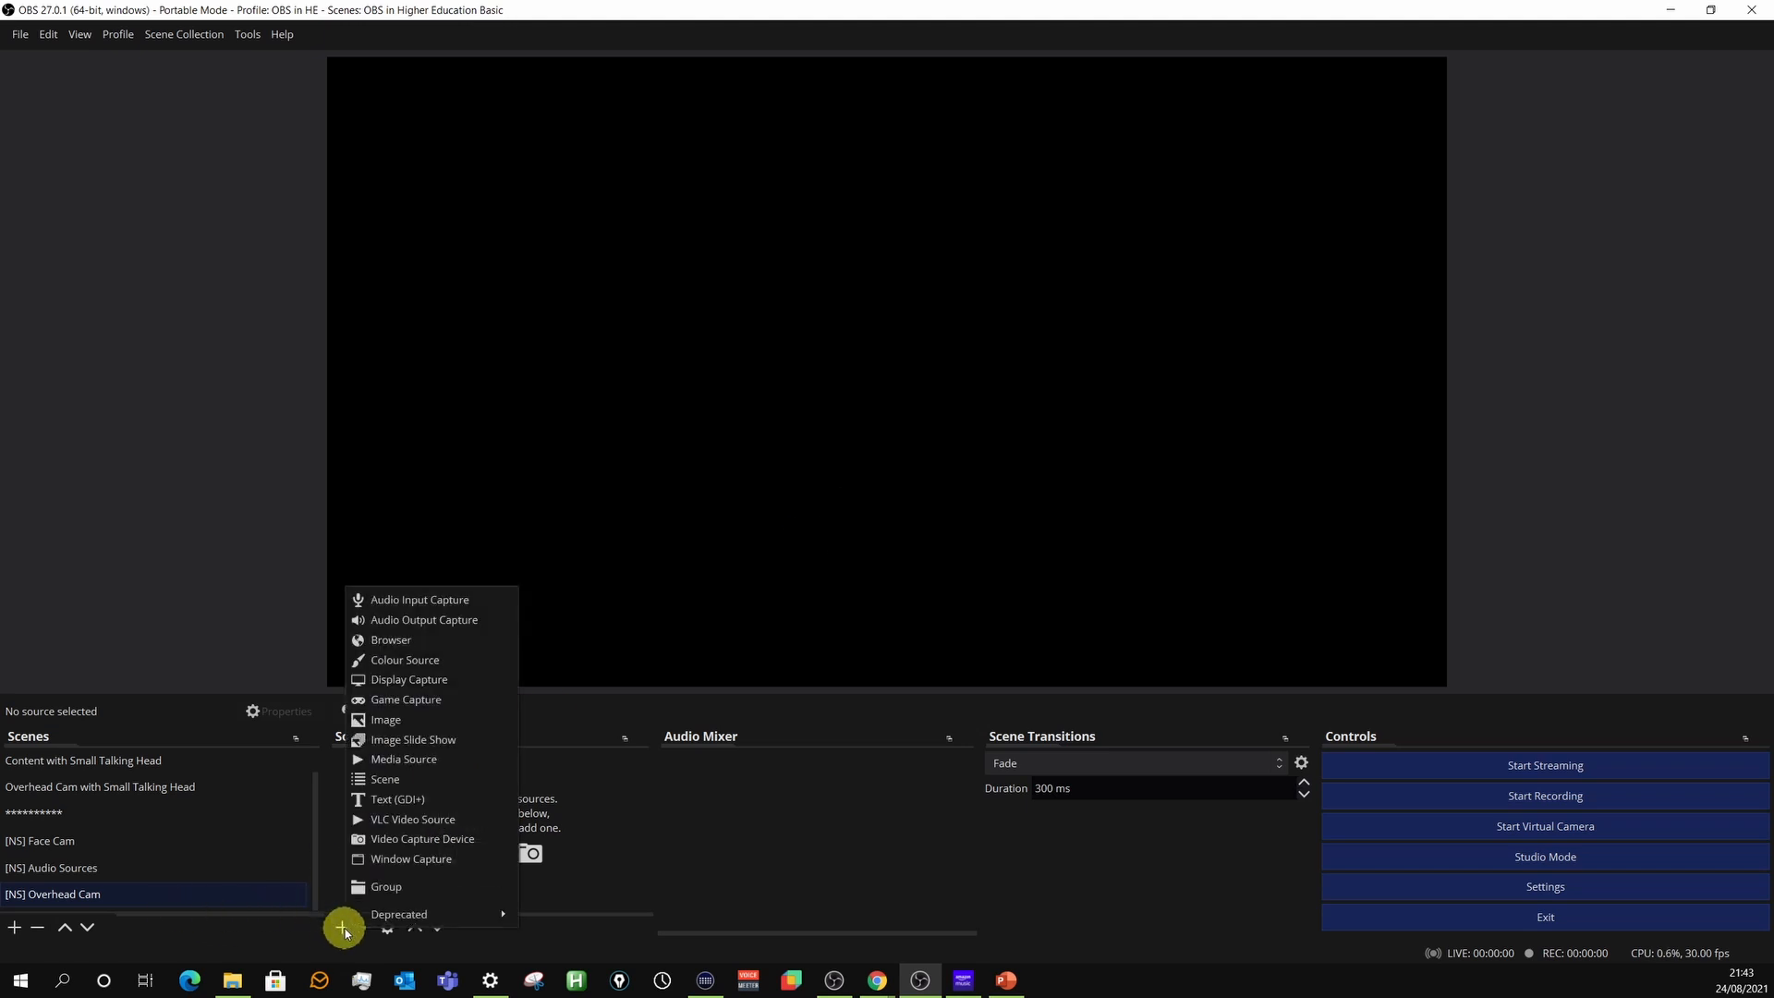
left_click(444, 839)
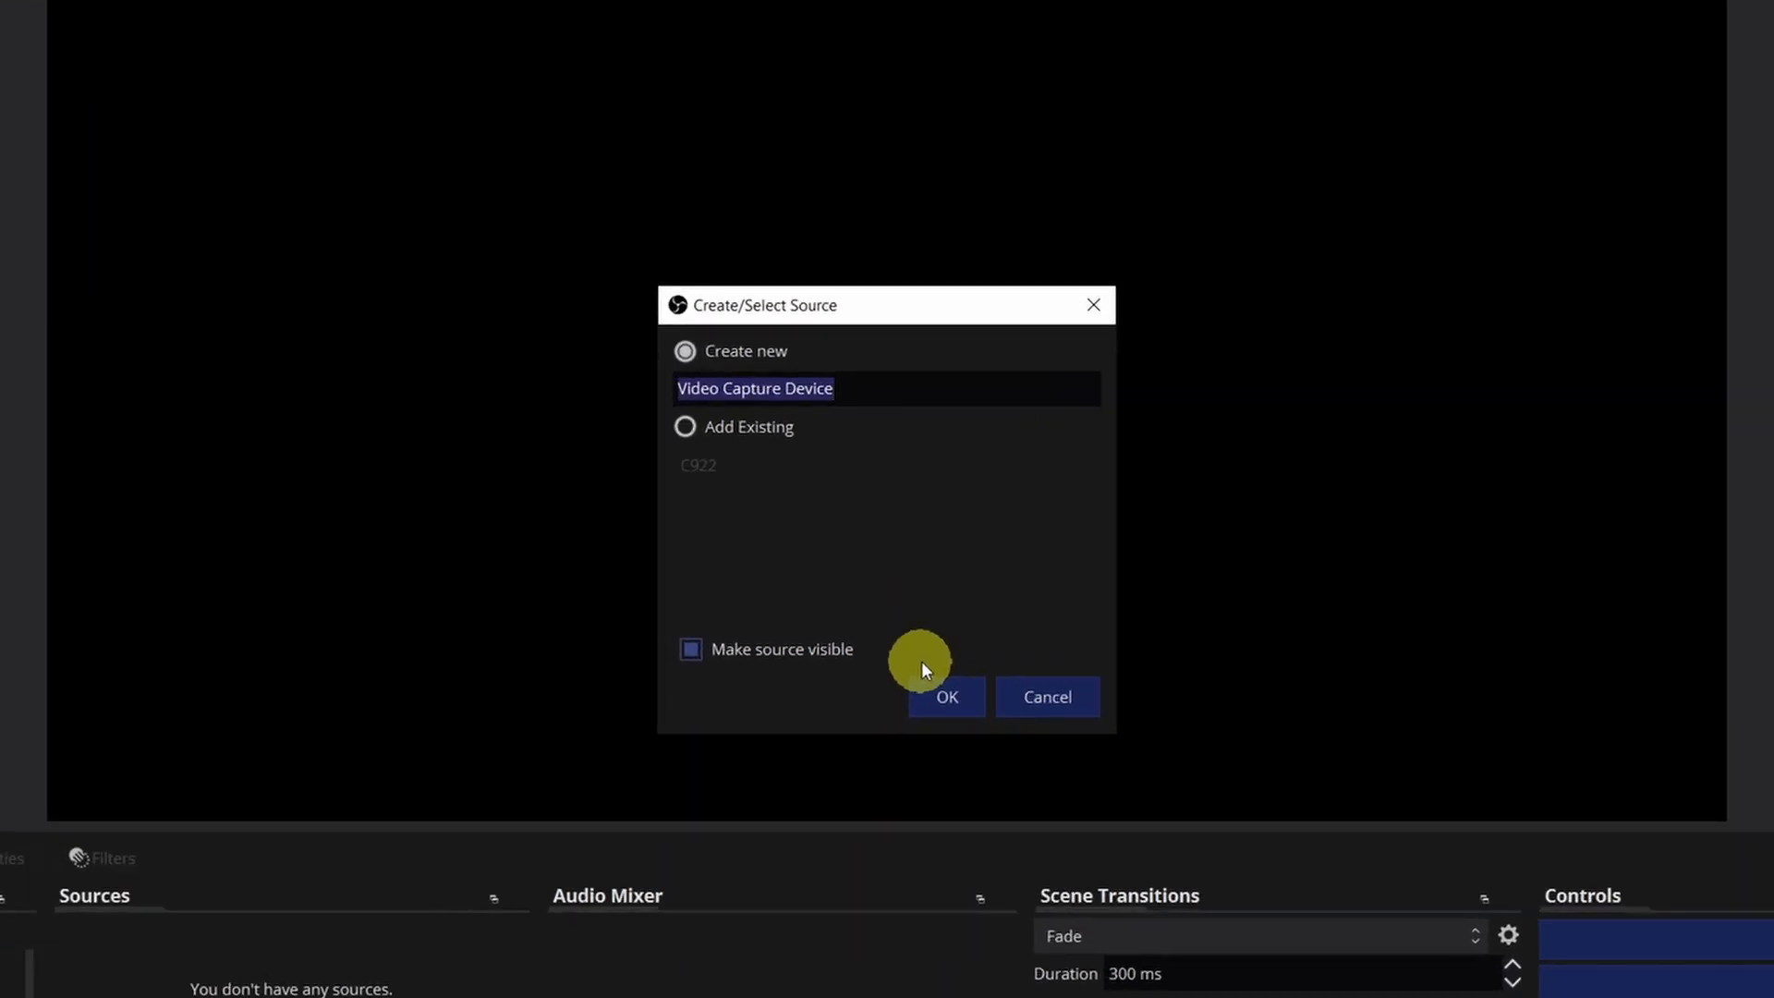
type("Logitech C920")
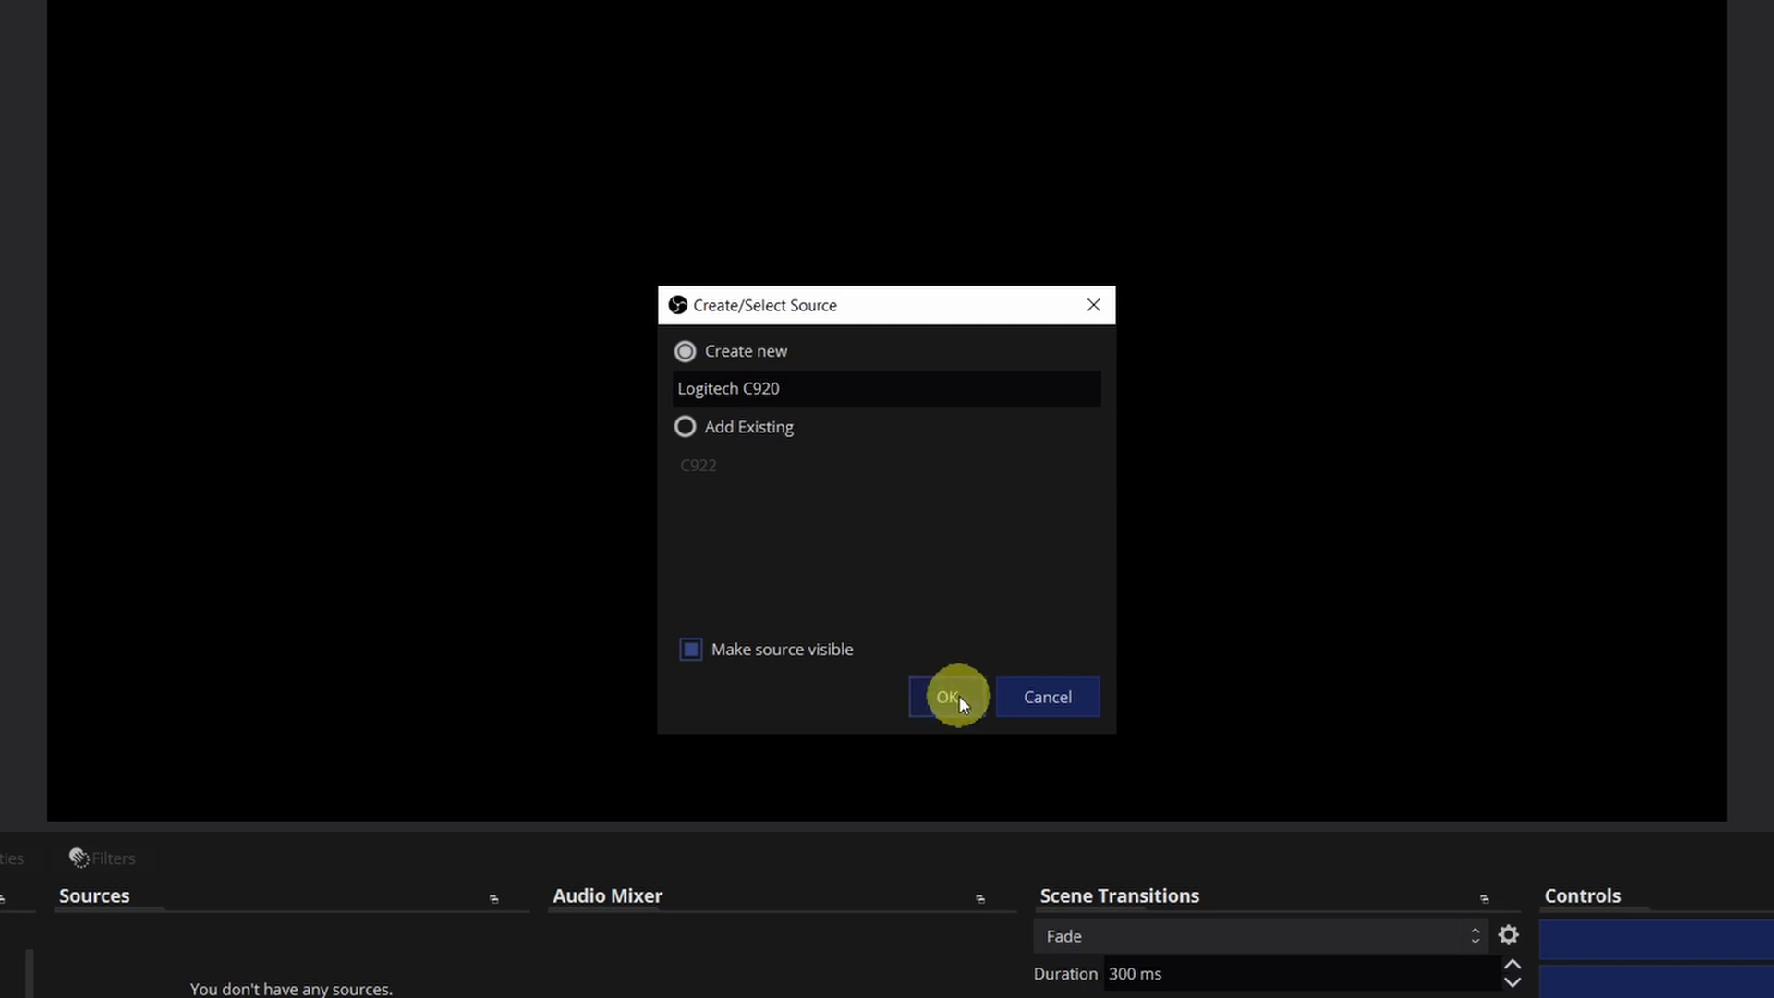
left_click(960, 695)
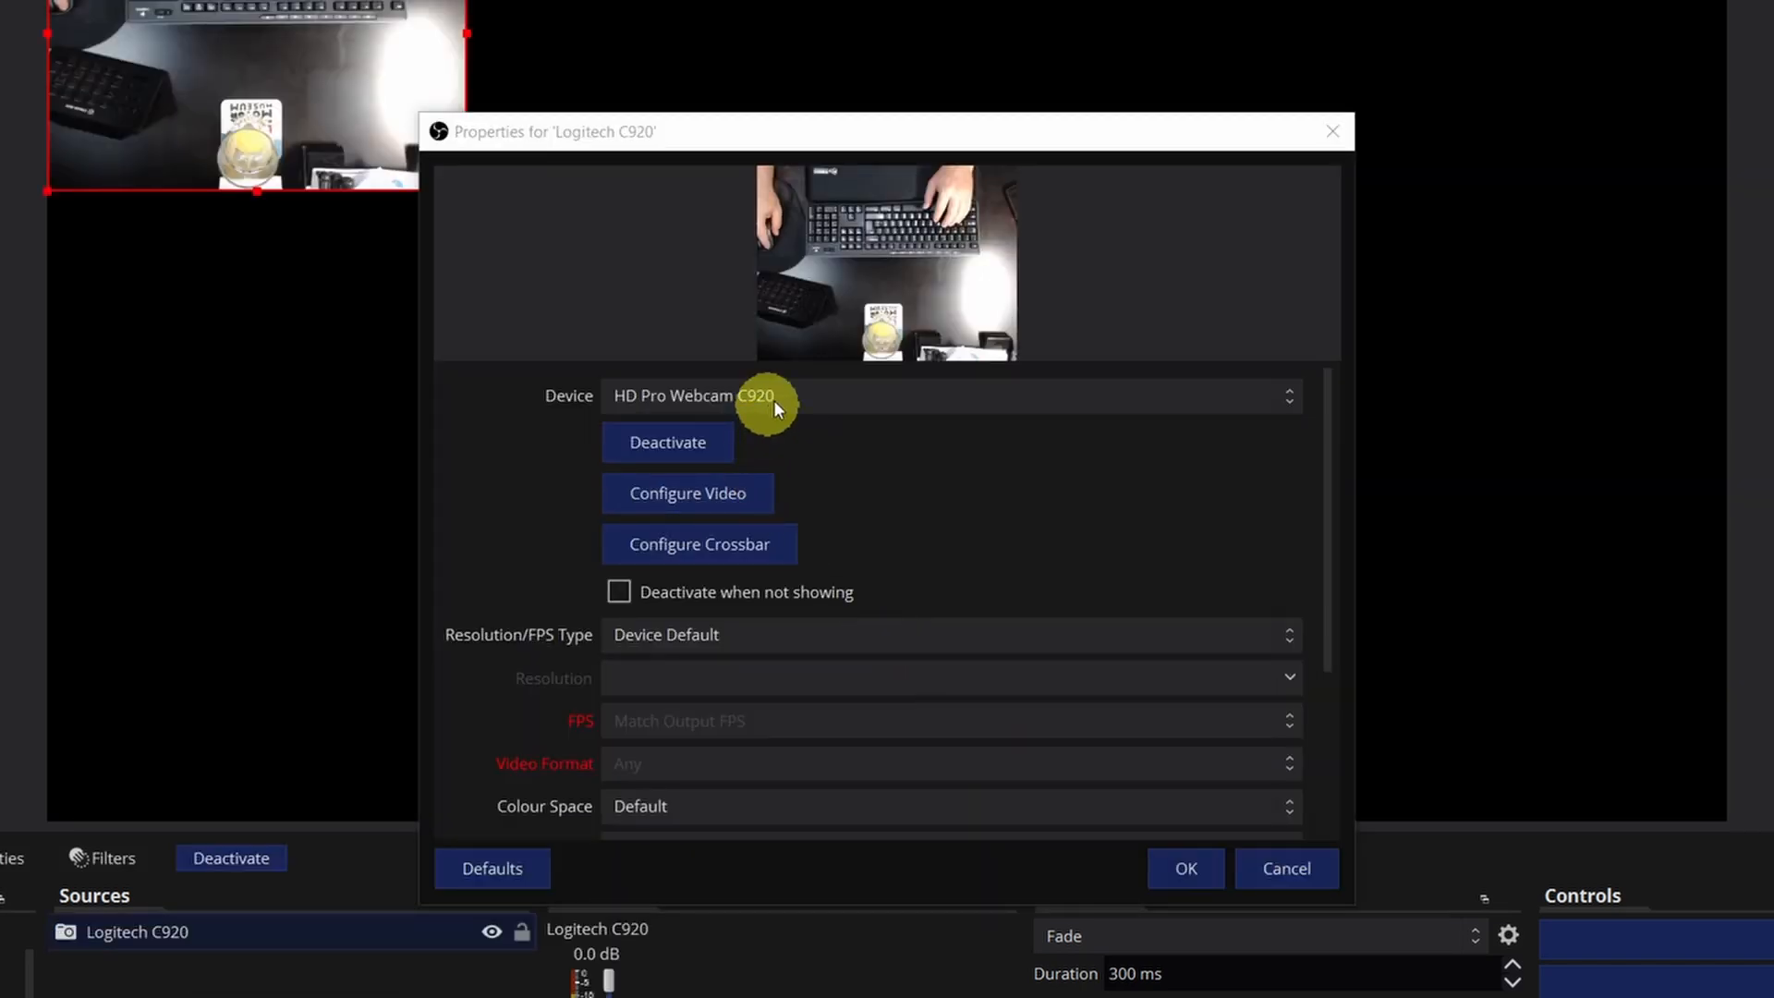
Switch the camera's Resolution/FPS Type to Custom and set its resolution to 1920x1080.
left_click(729, 639)
left_click(682, 691)
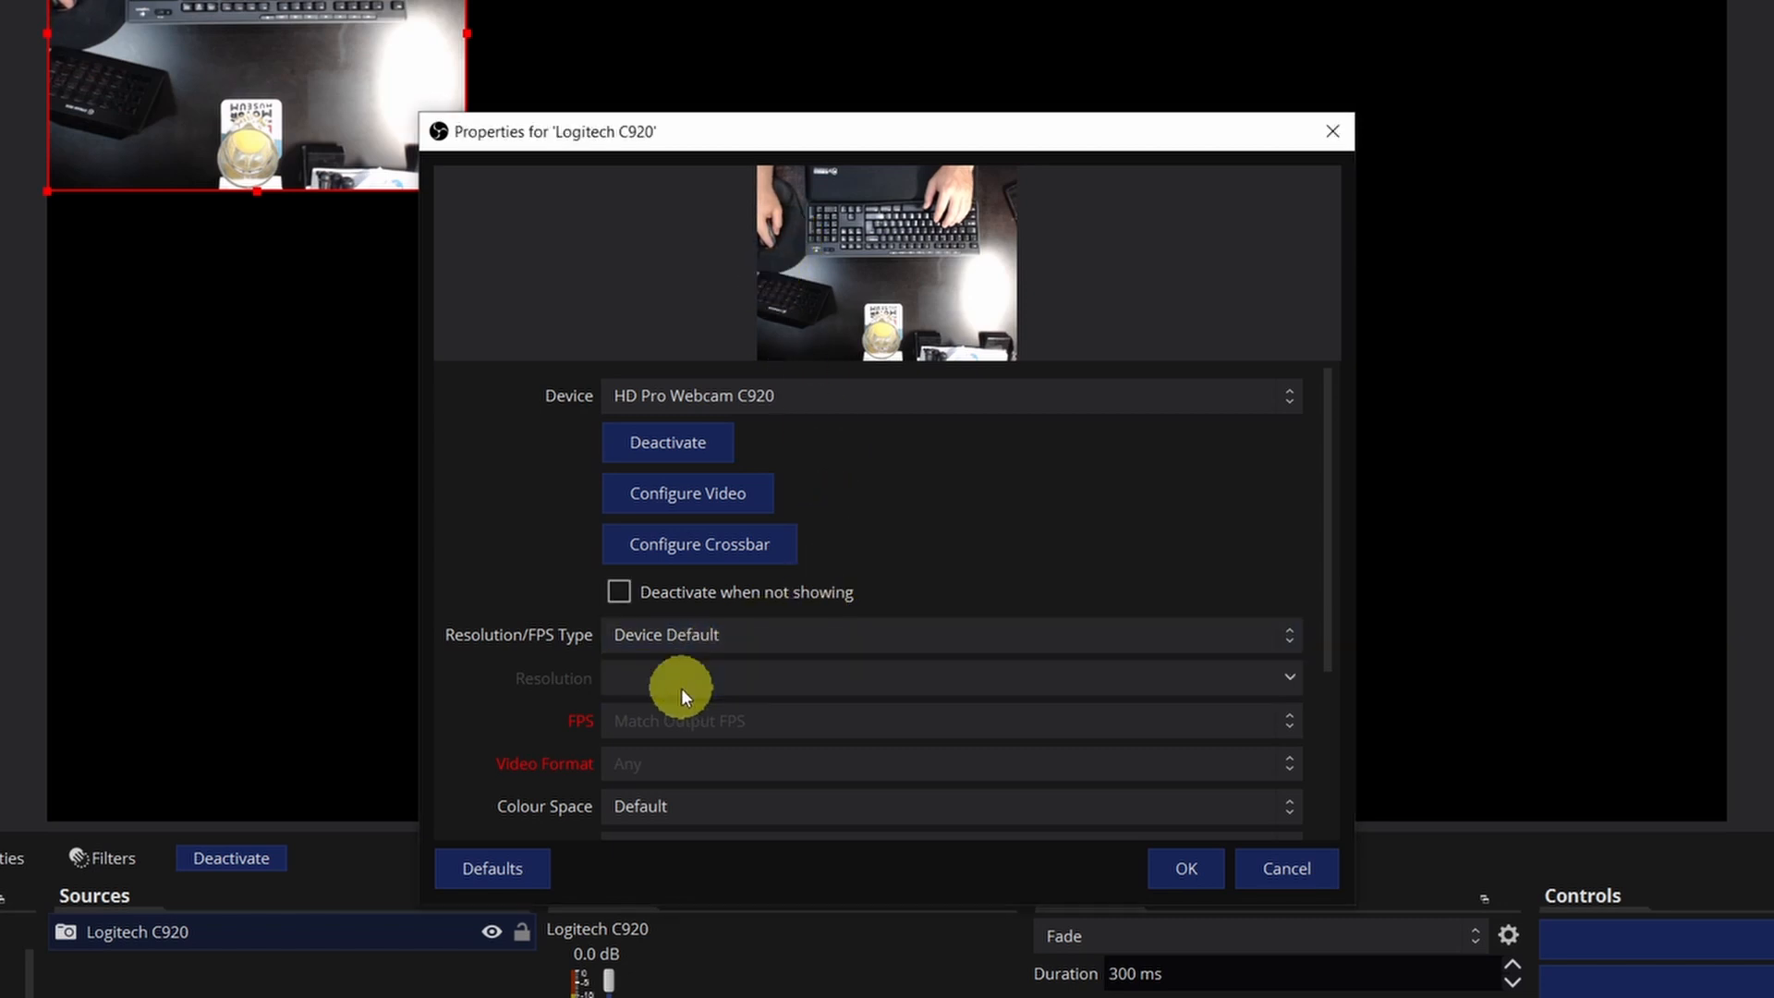
left_click(708, 641)
left_click(693, 689)
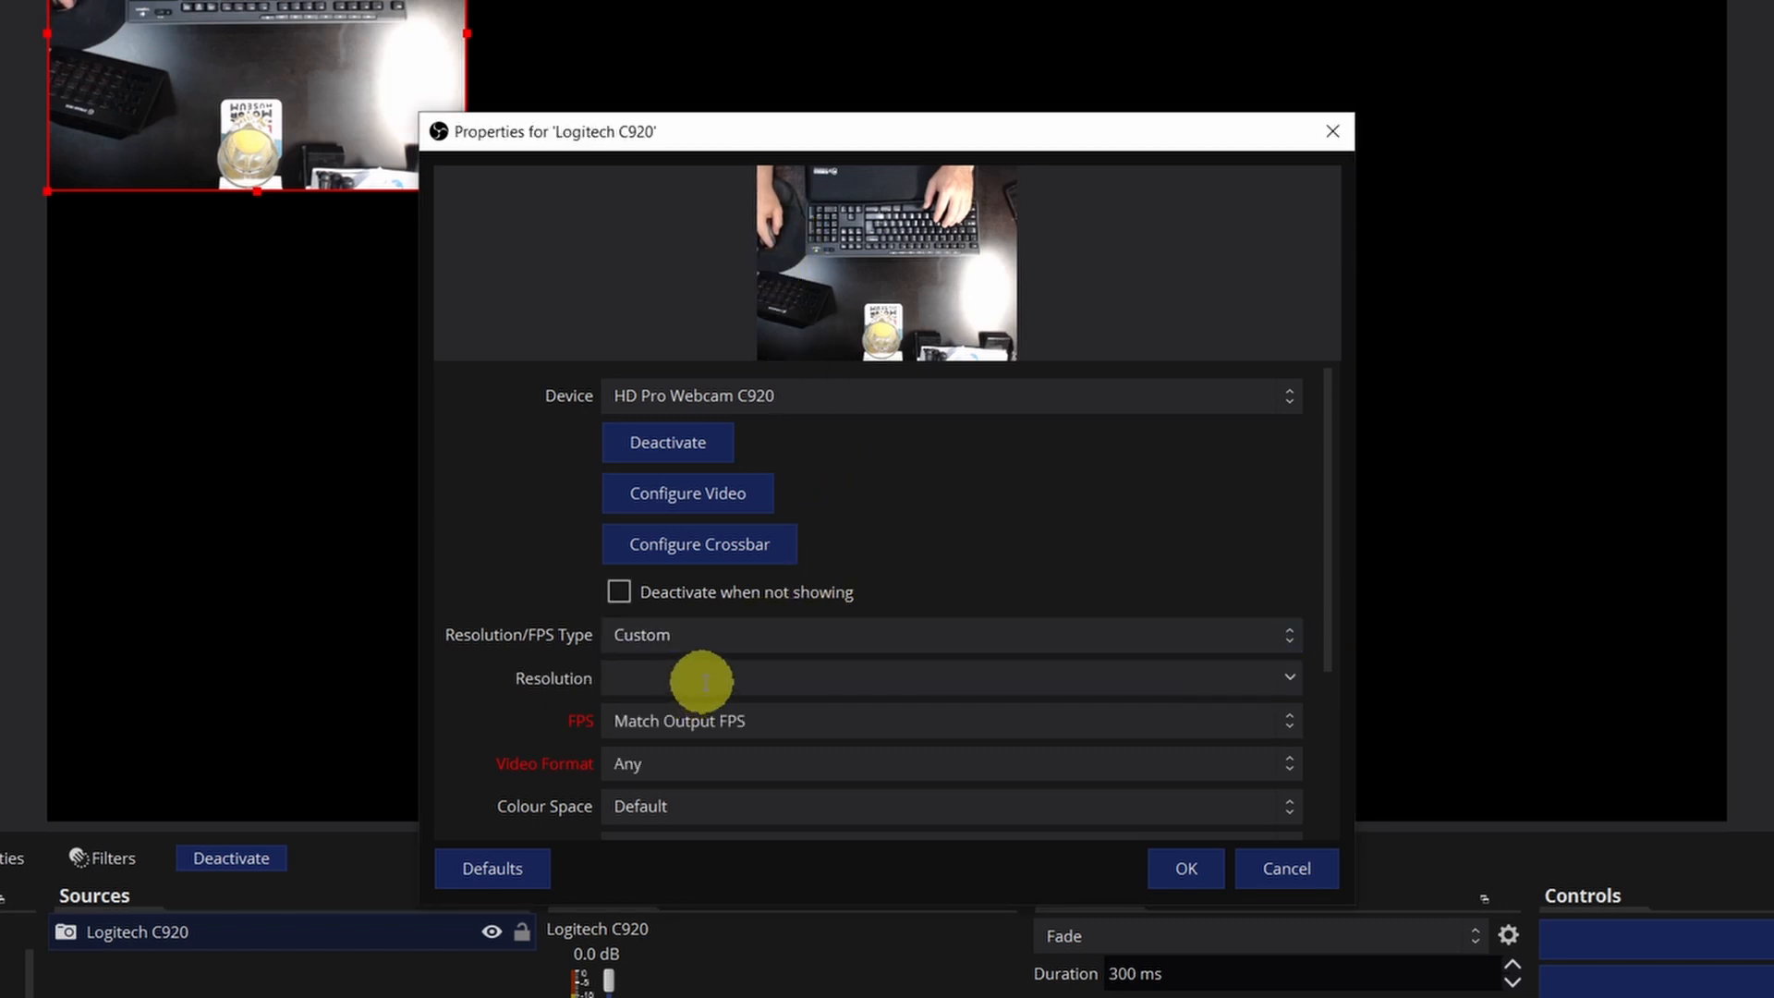
left_click(1292, 681)
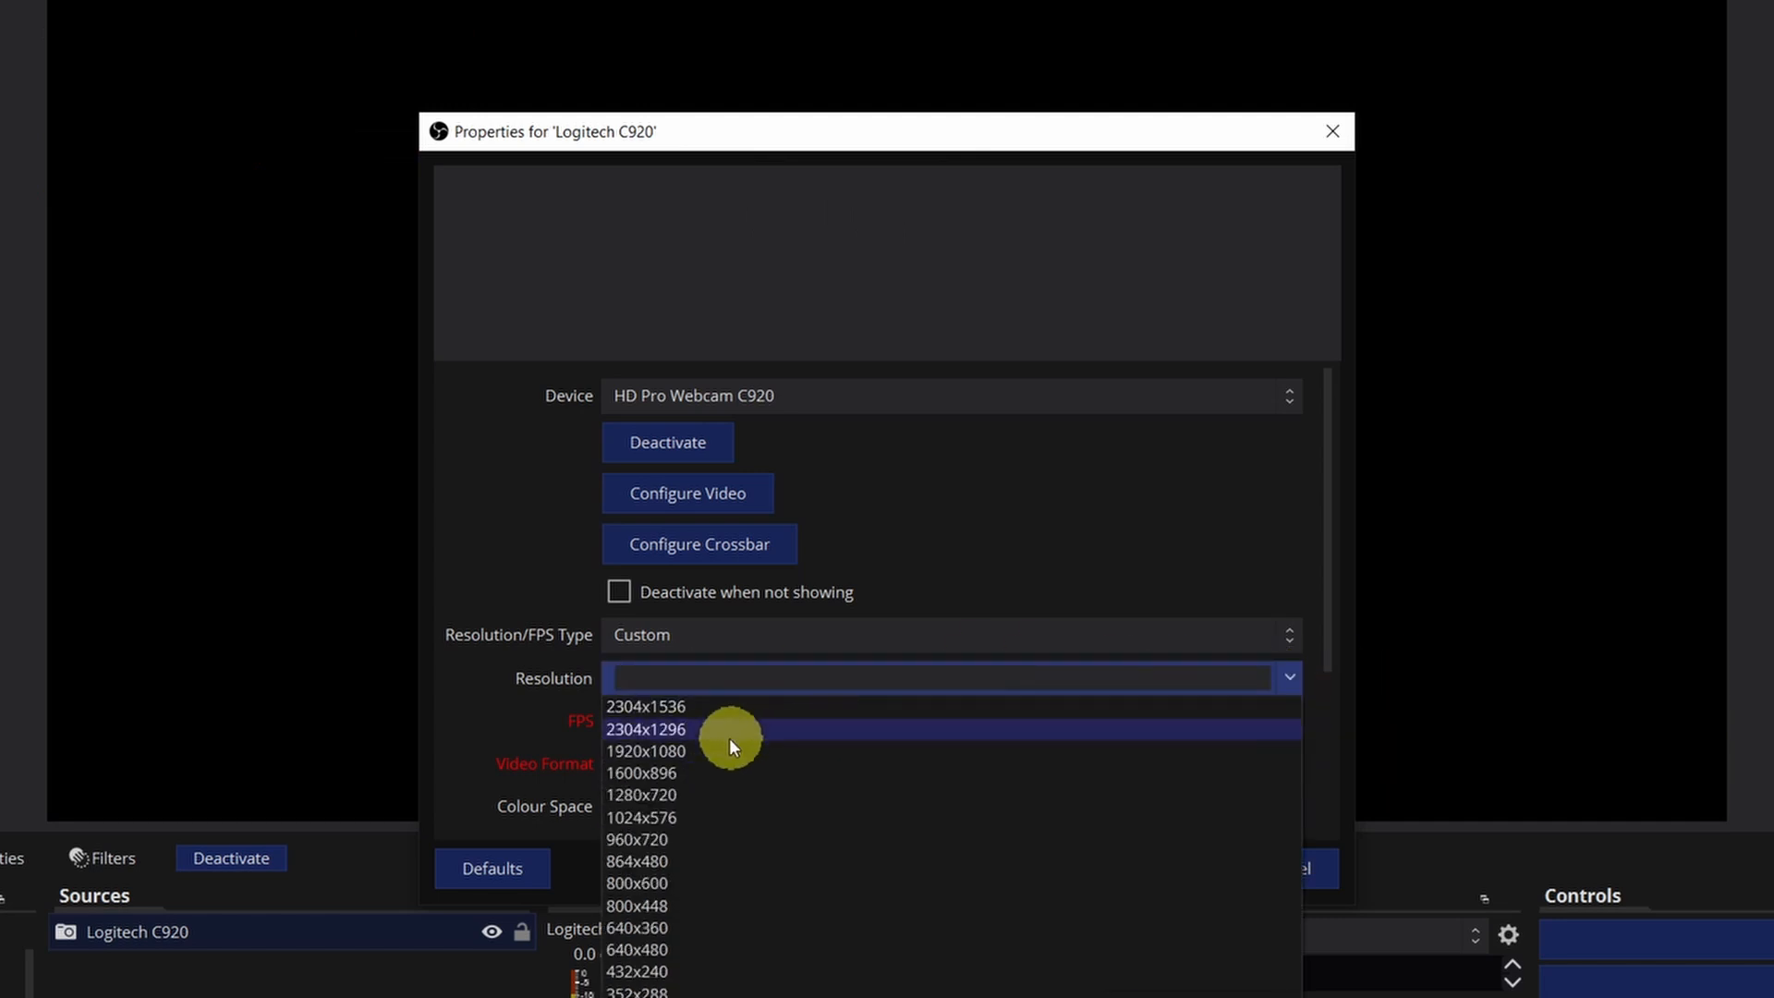
left_click(703, 754)
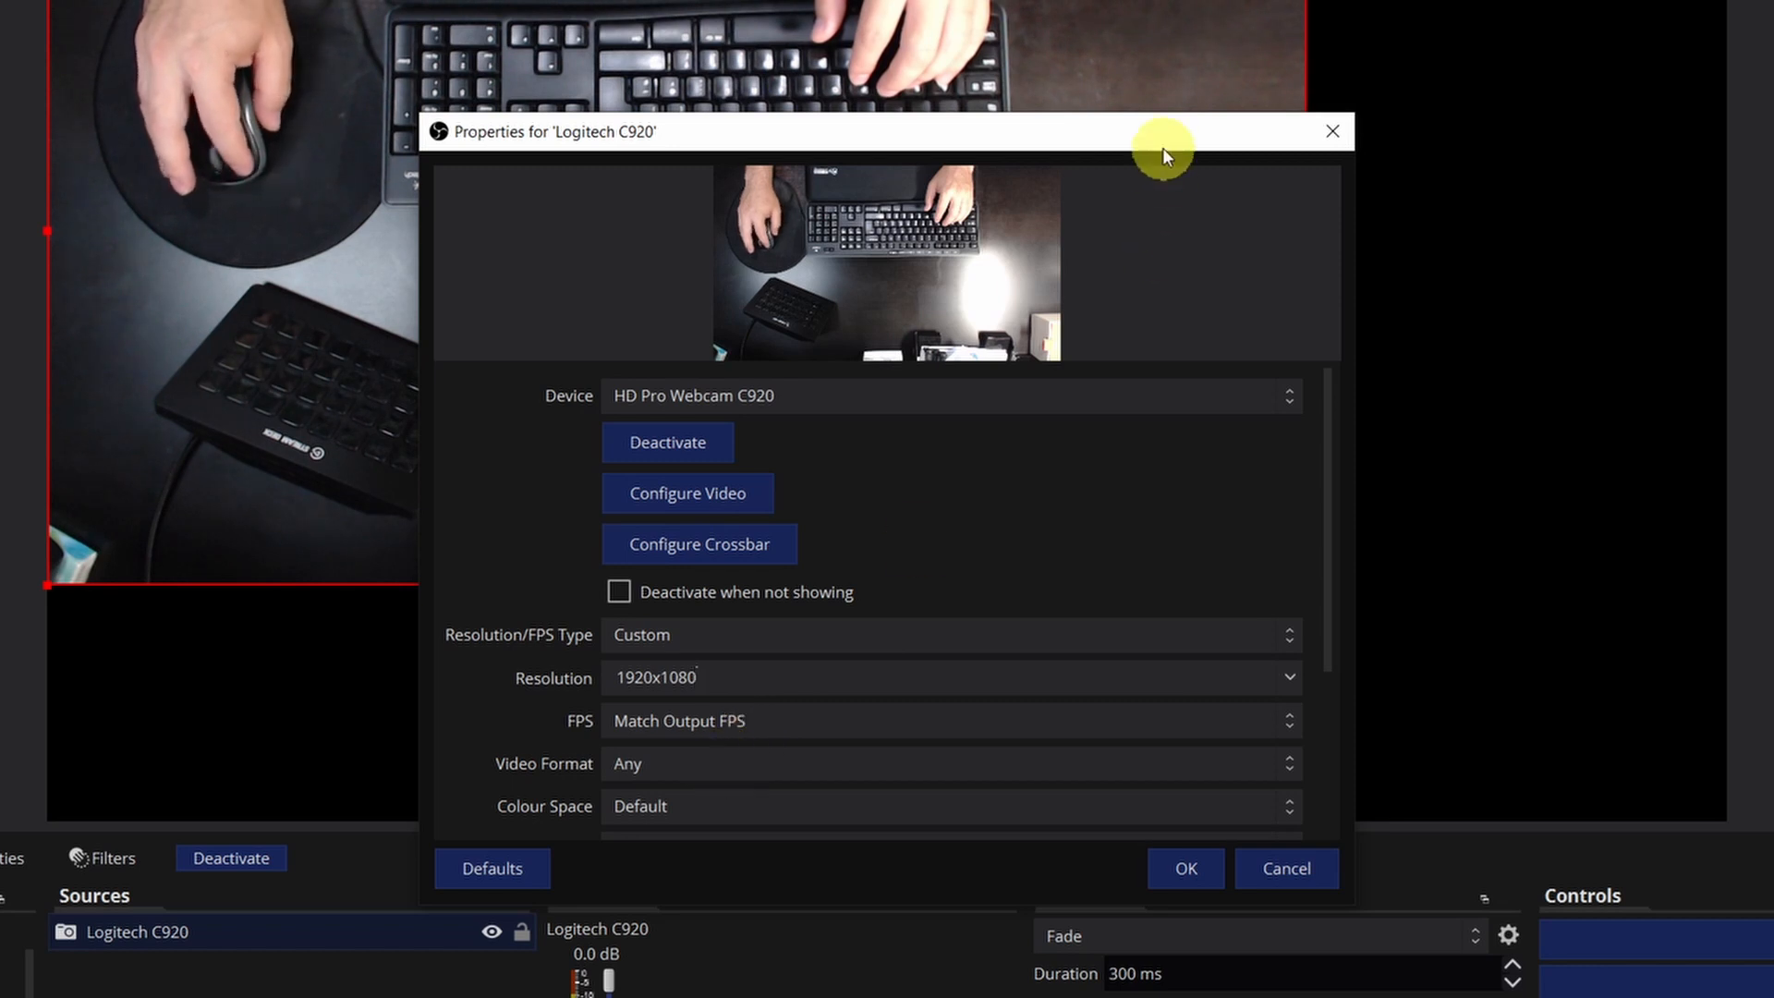
Set the overhead camera's FPS to Highest FPS and its video format to MJPEG.
left_click_drag(1162, 146, 1176, 81)
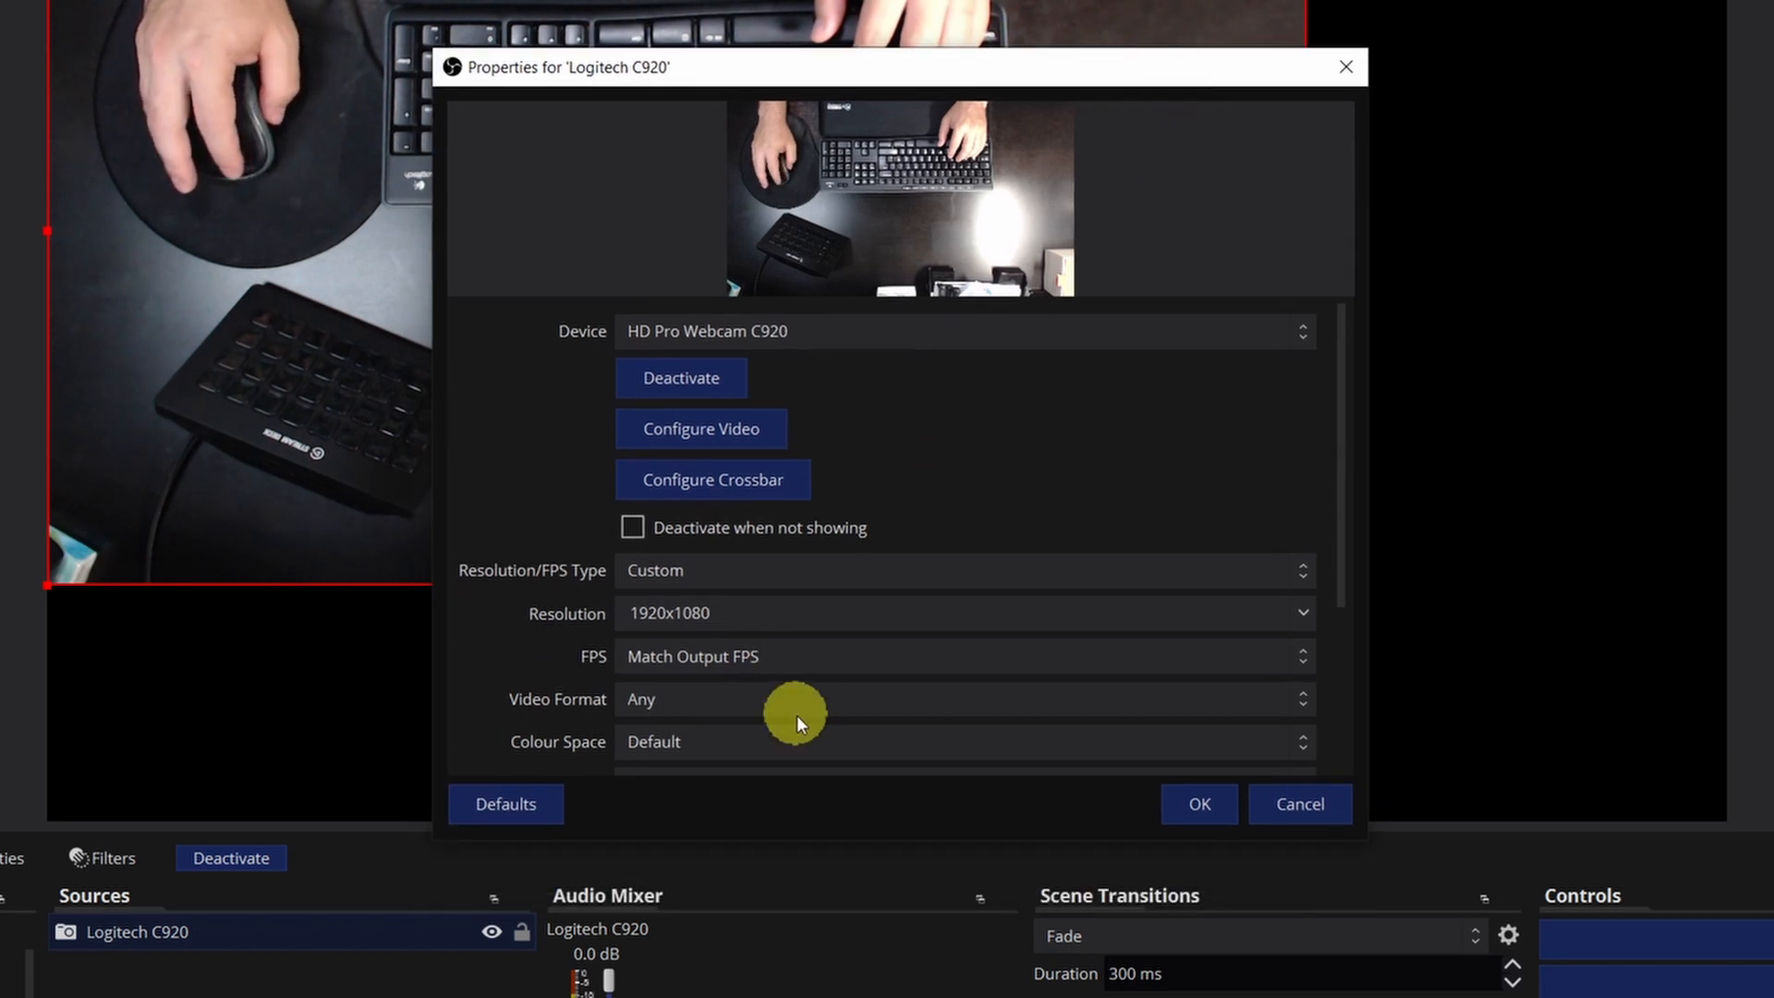
left_click(780, 663)
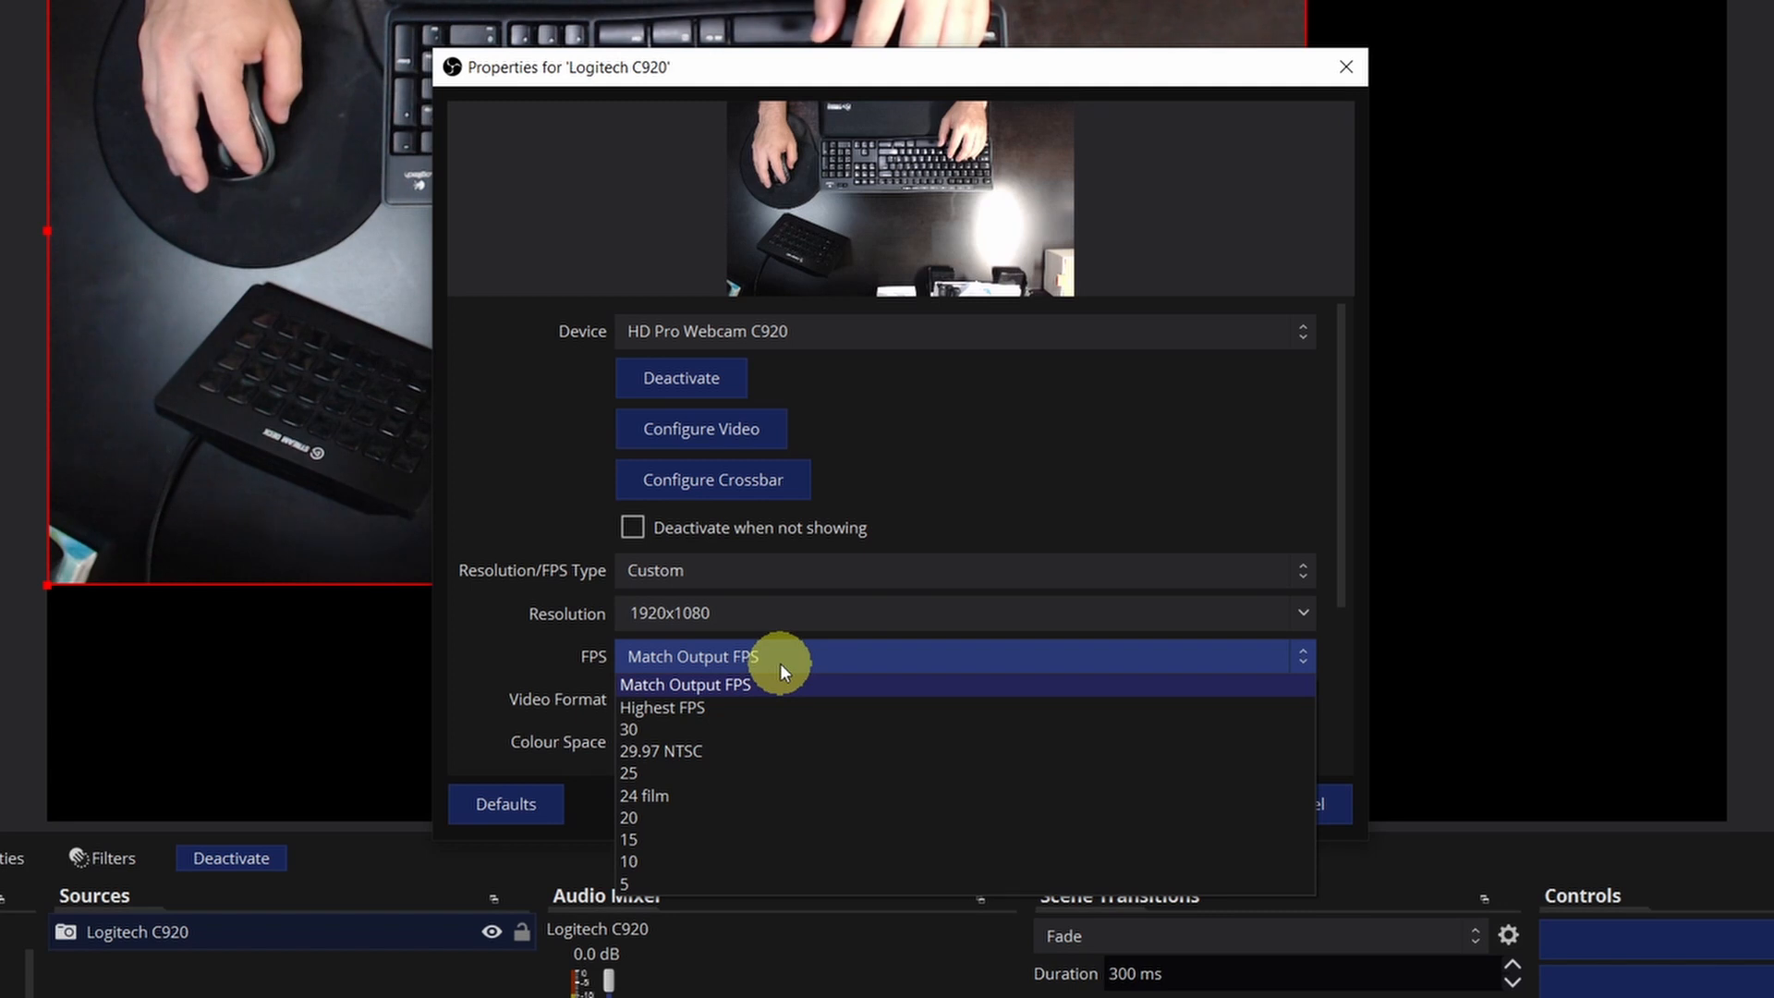
left_click(780, 662)
left_click(780, 662)
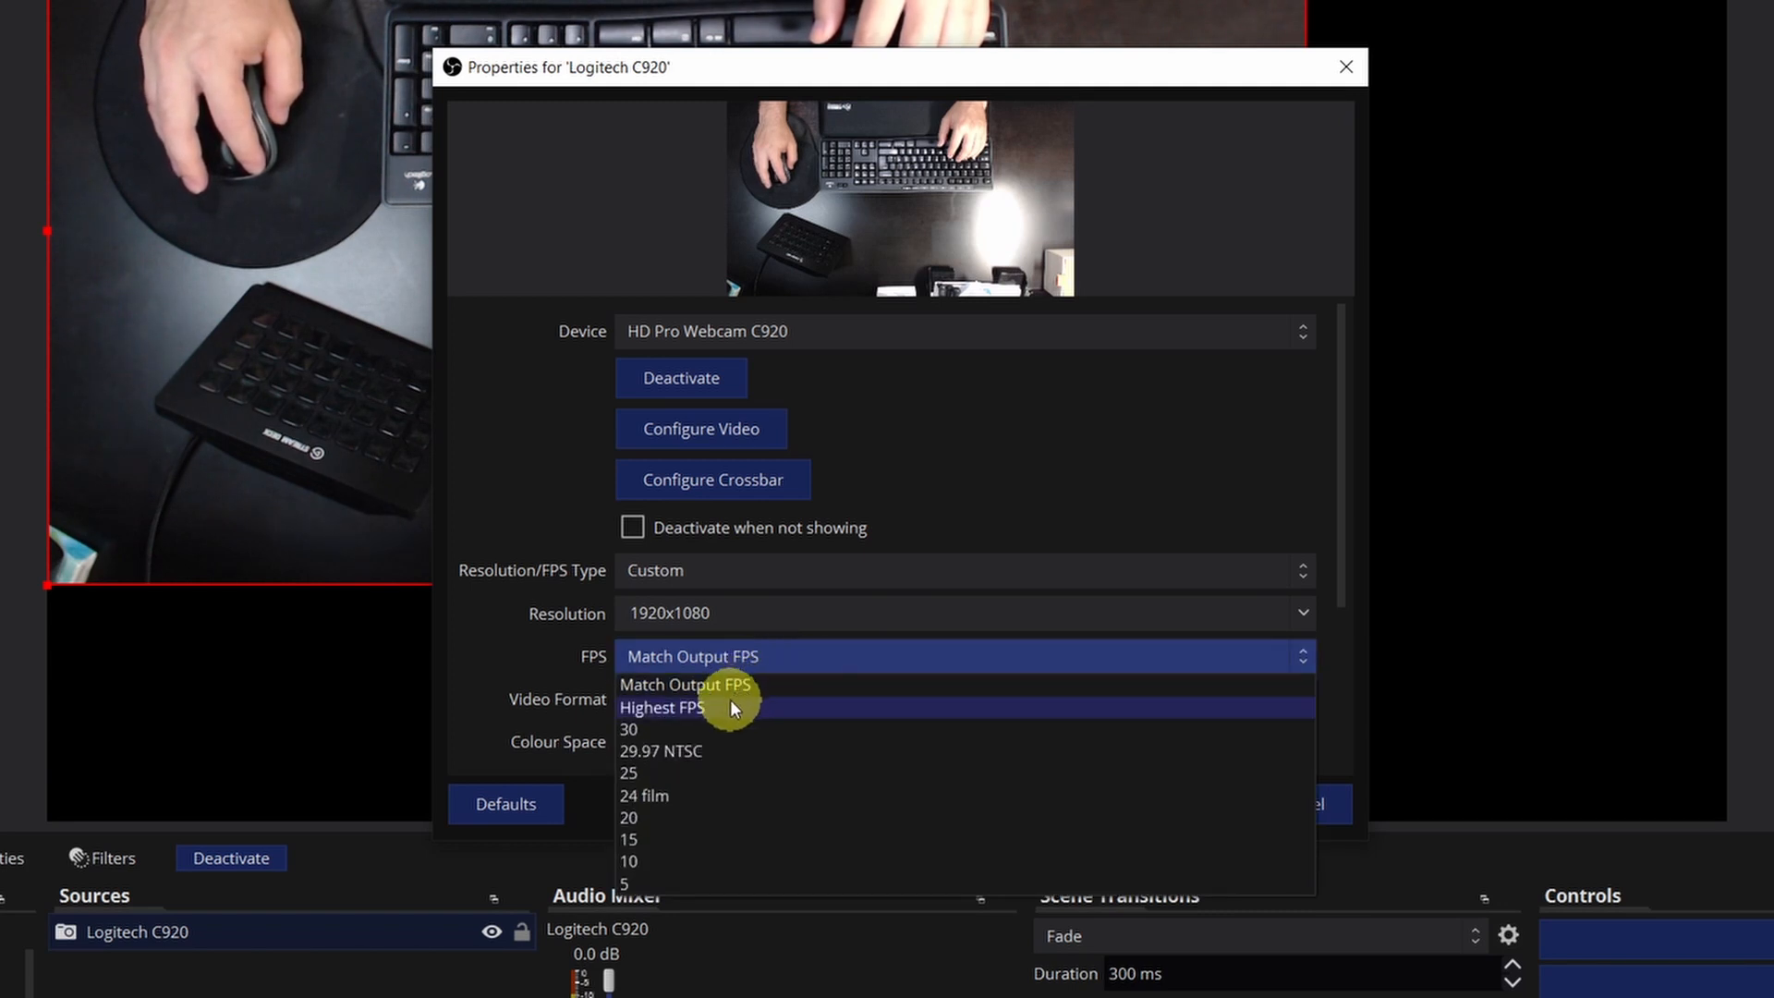
left_click(731, 704)
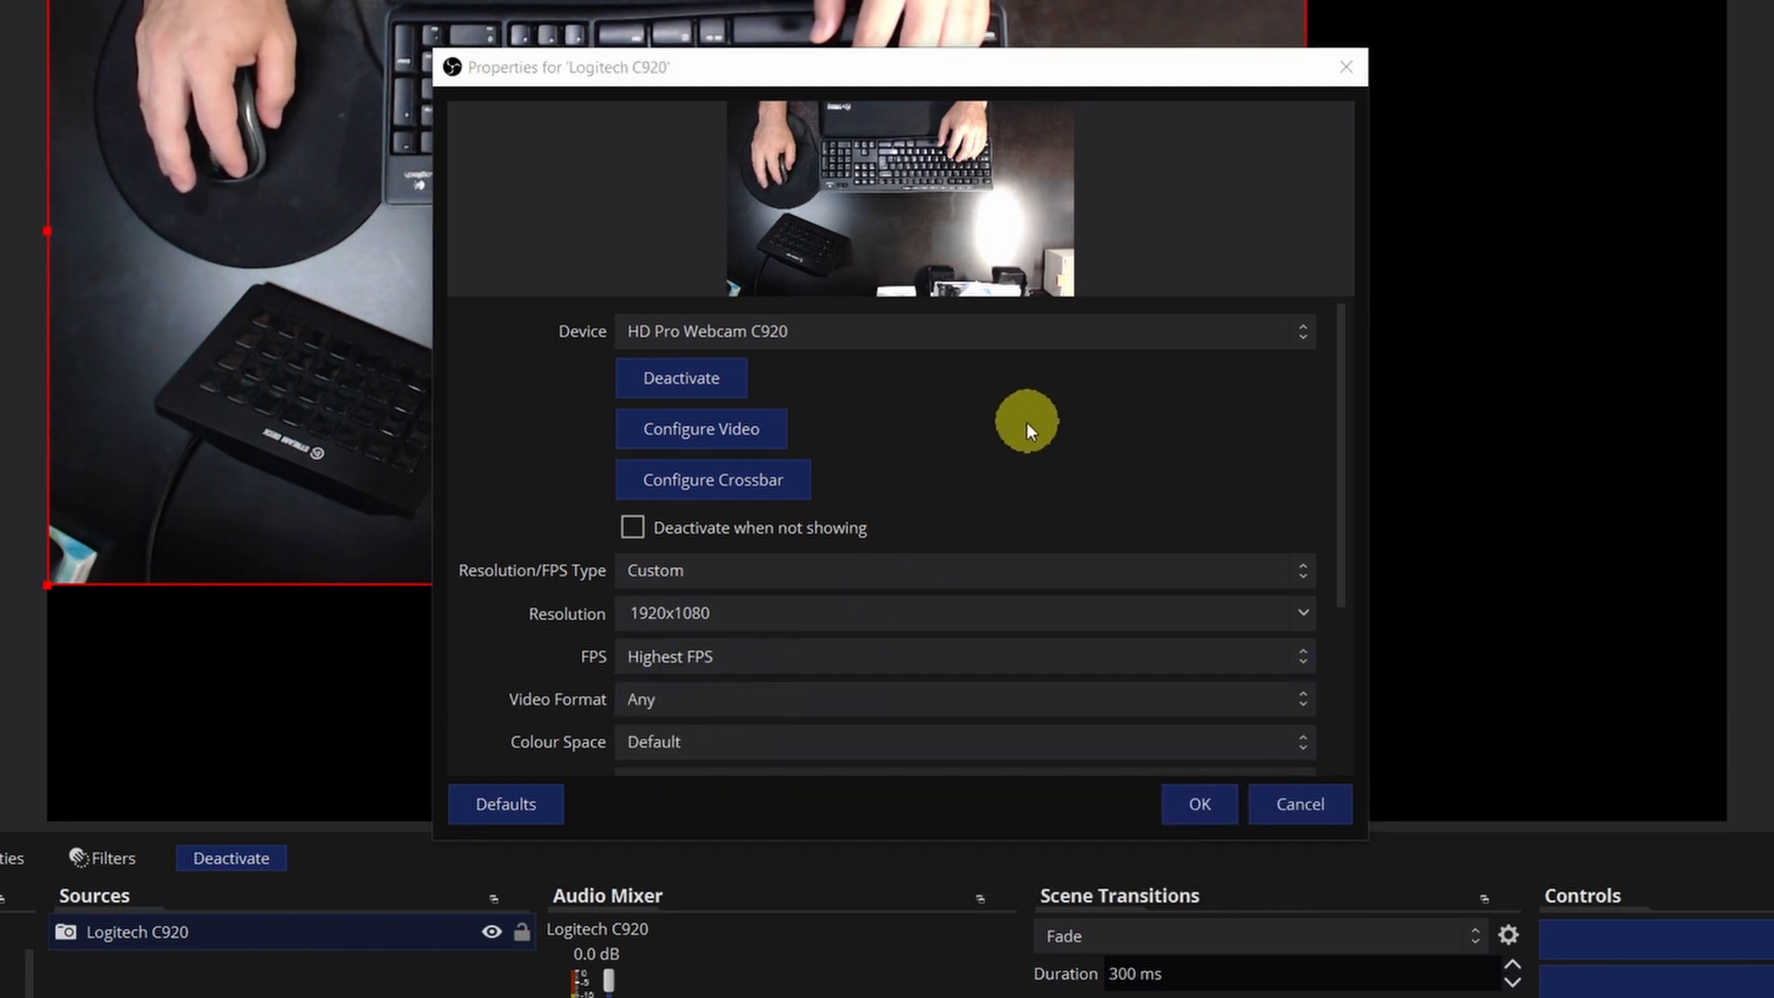
left_click(664, 699)
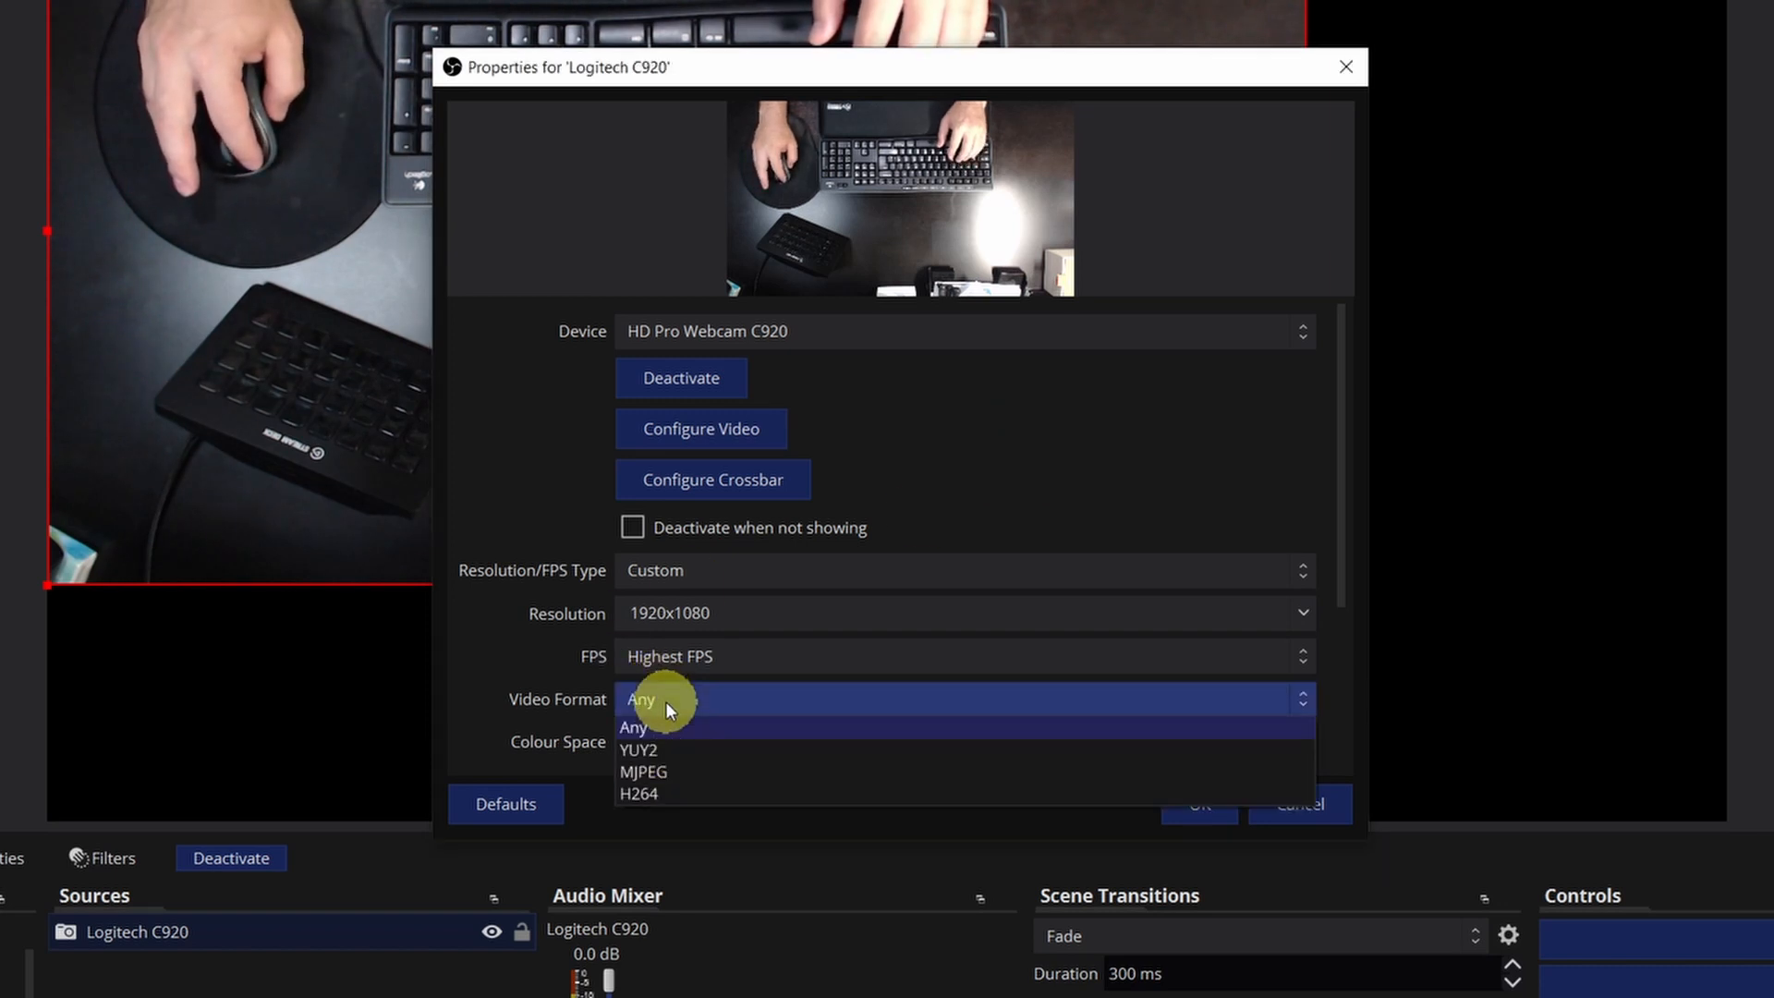
left_click(687, 769)
Set the overhead camera's colour space to 709 and its colour range to Full.
left_click(714, 740)
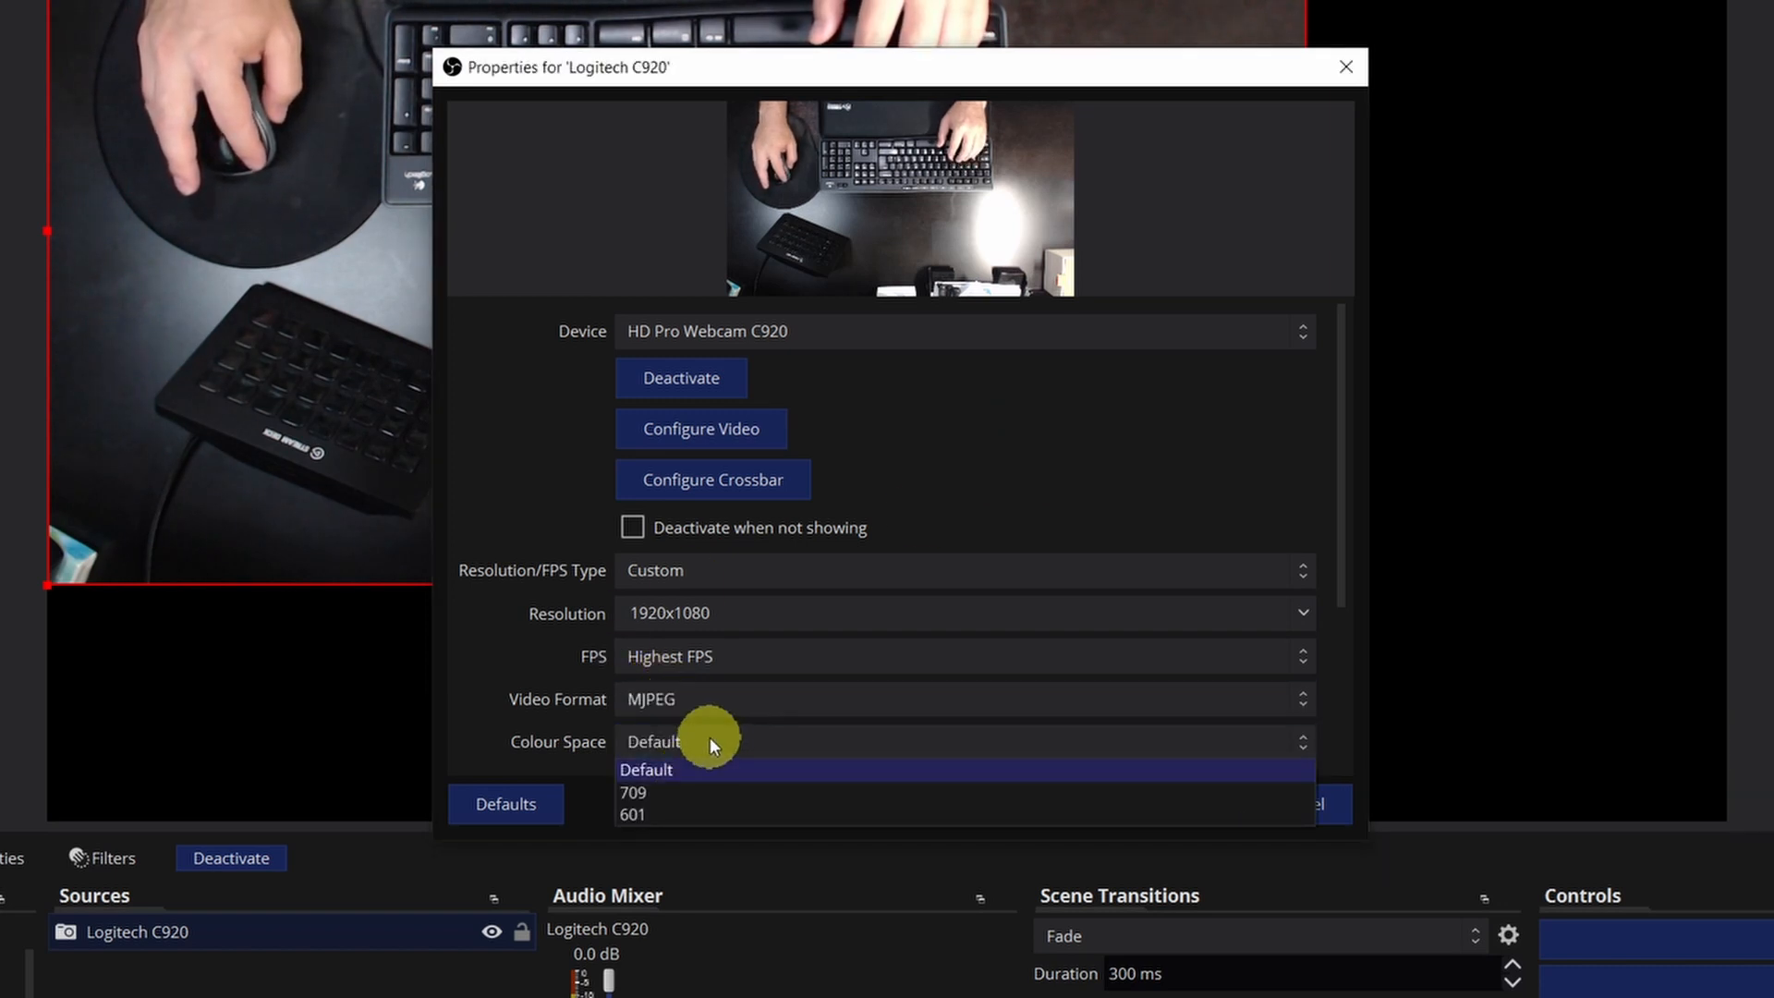
left_click(685, 793)
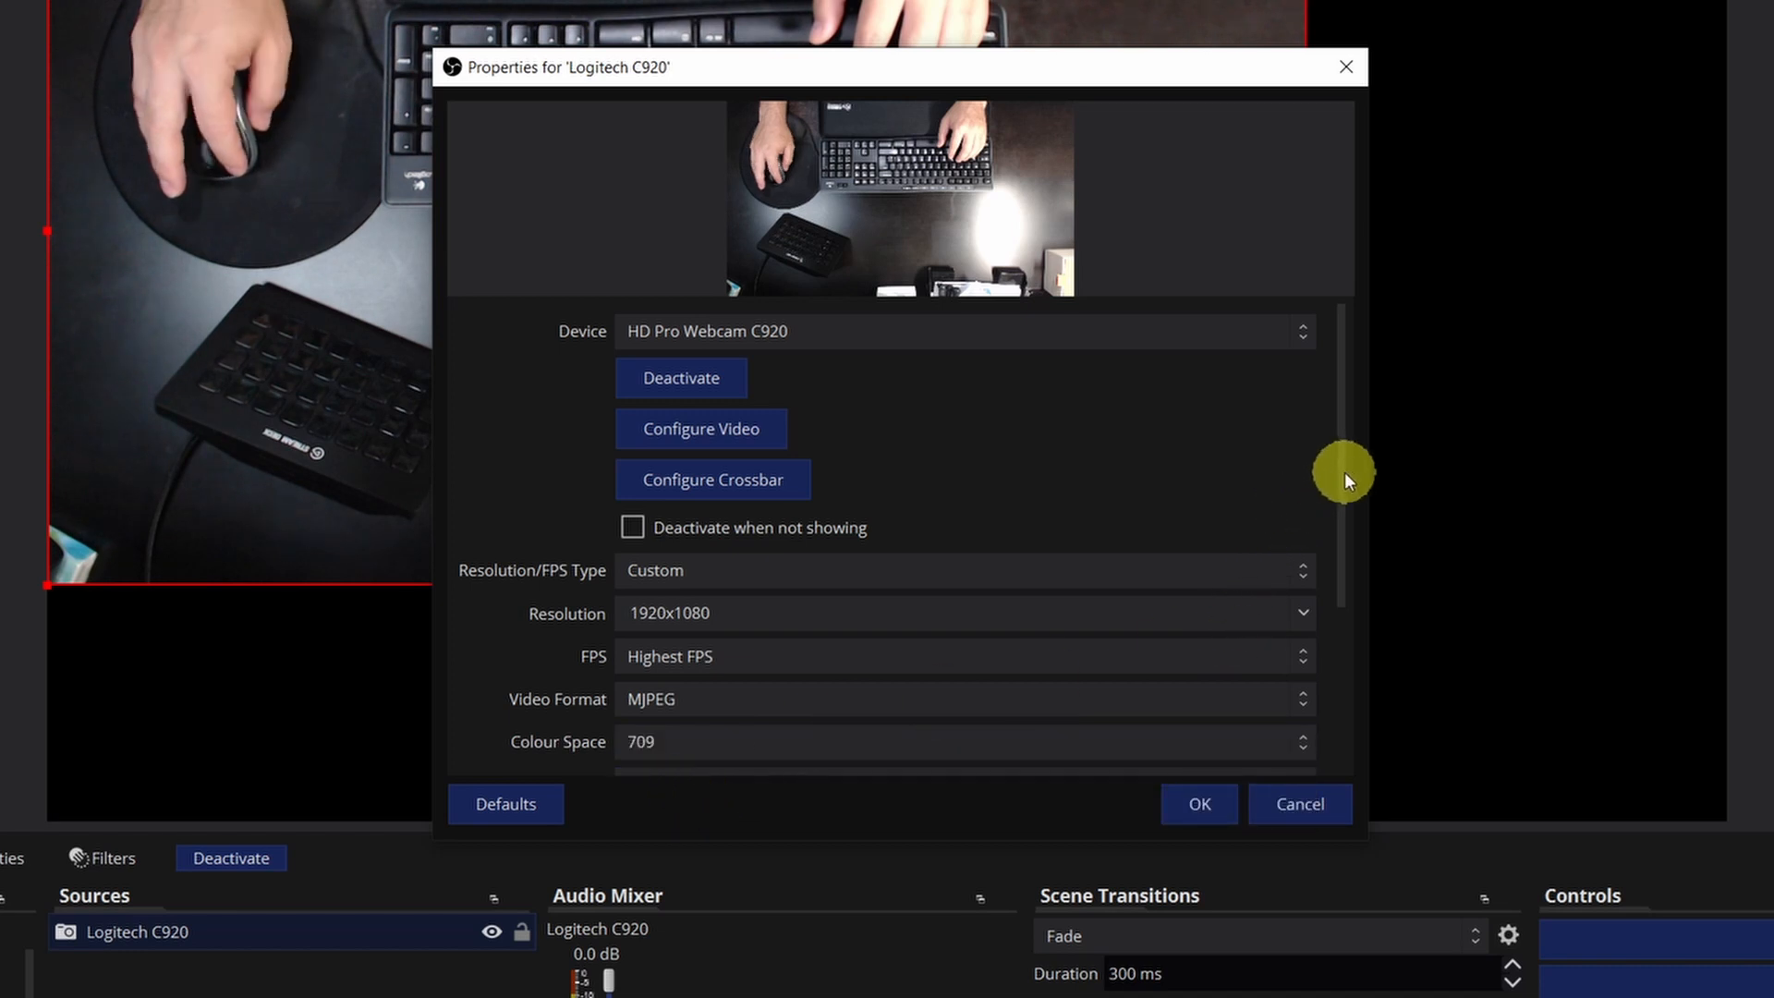
left_click_drag(1344, 473, 1323, 591)
left_click(657, 601)
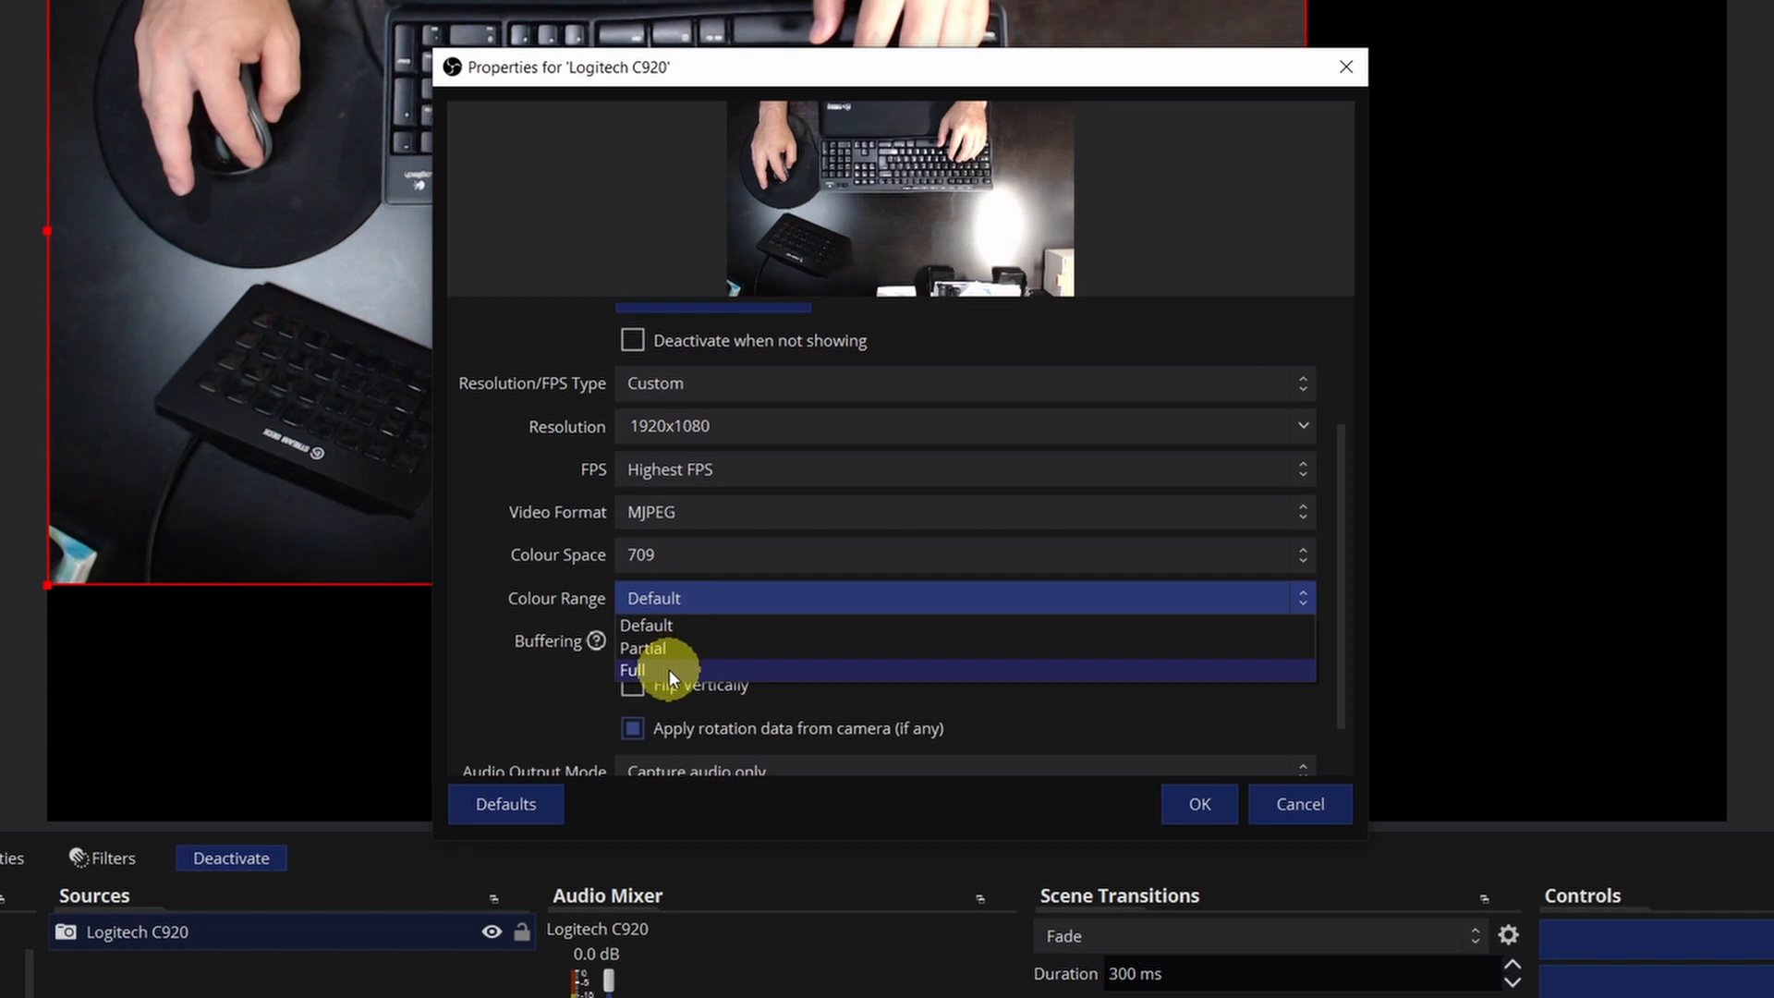
left_click(669, 669)
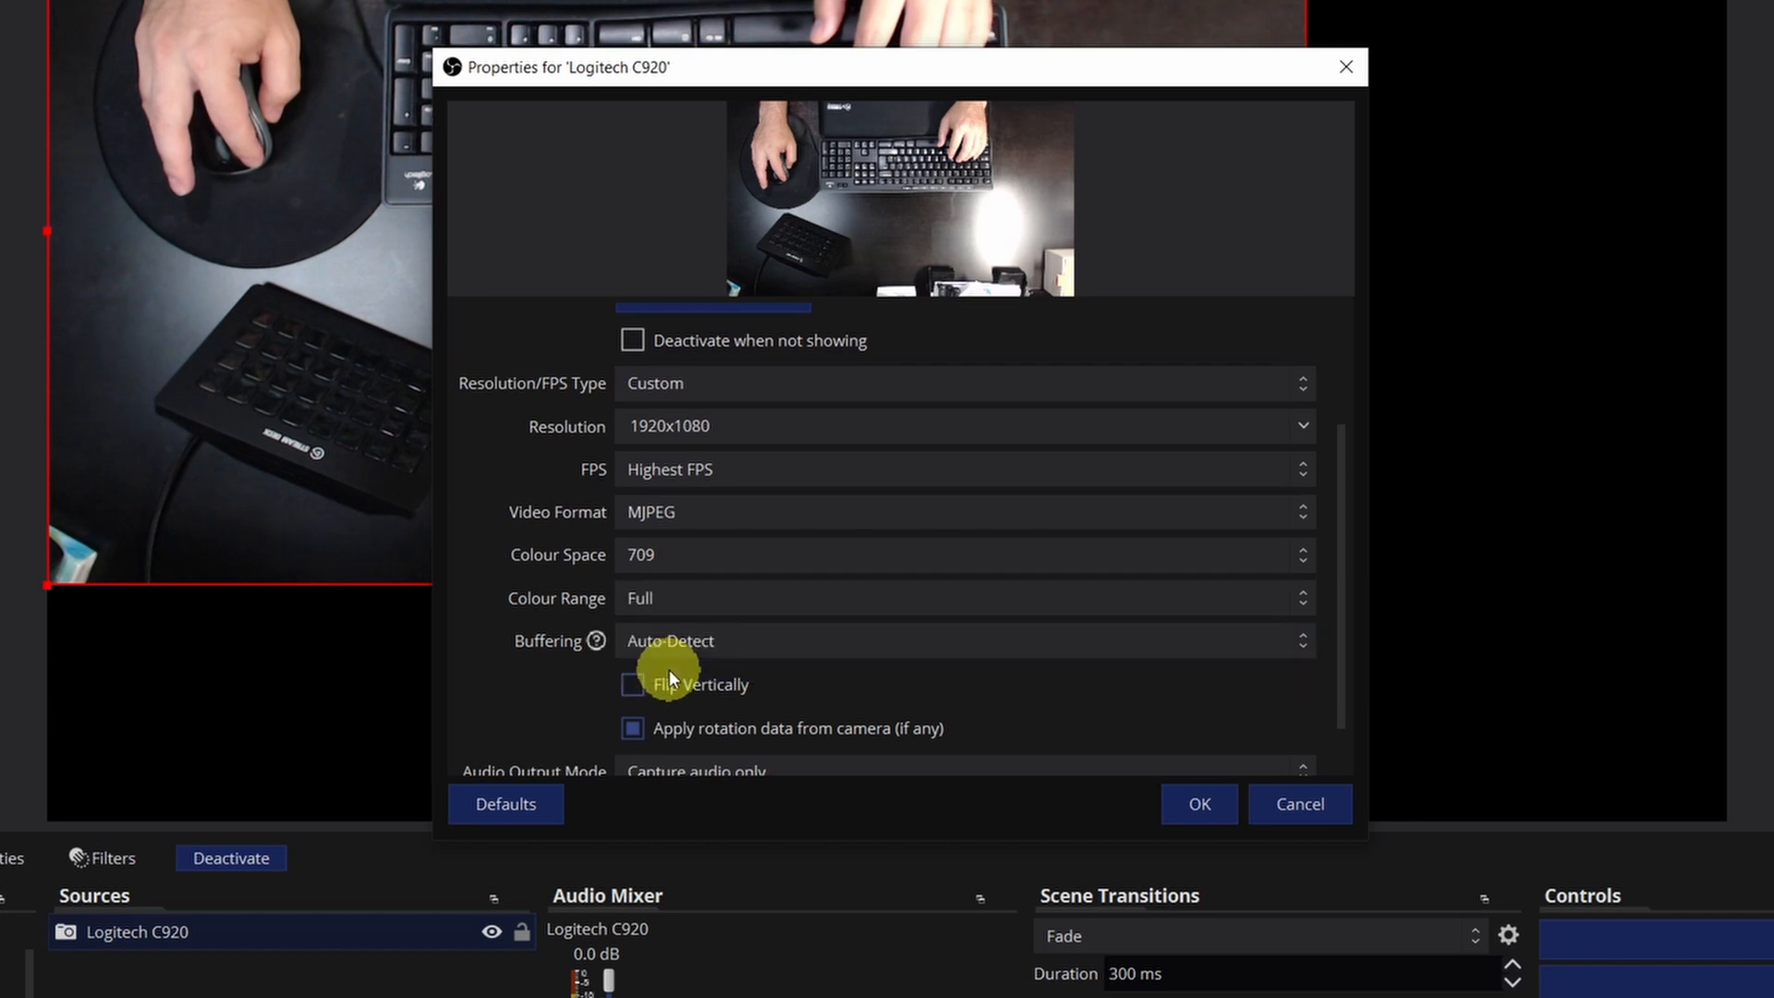
Accept the Logitech C920 properties and mute the camera's audio in the mixer.
left_click(829, 608)
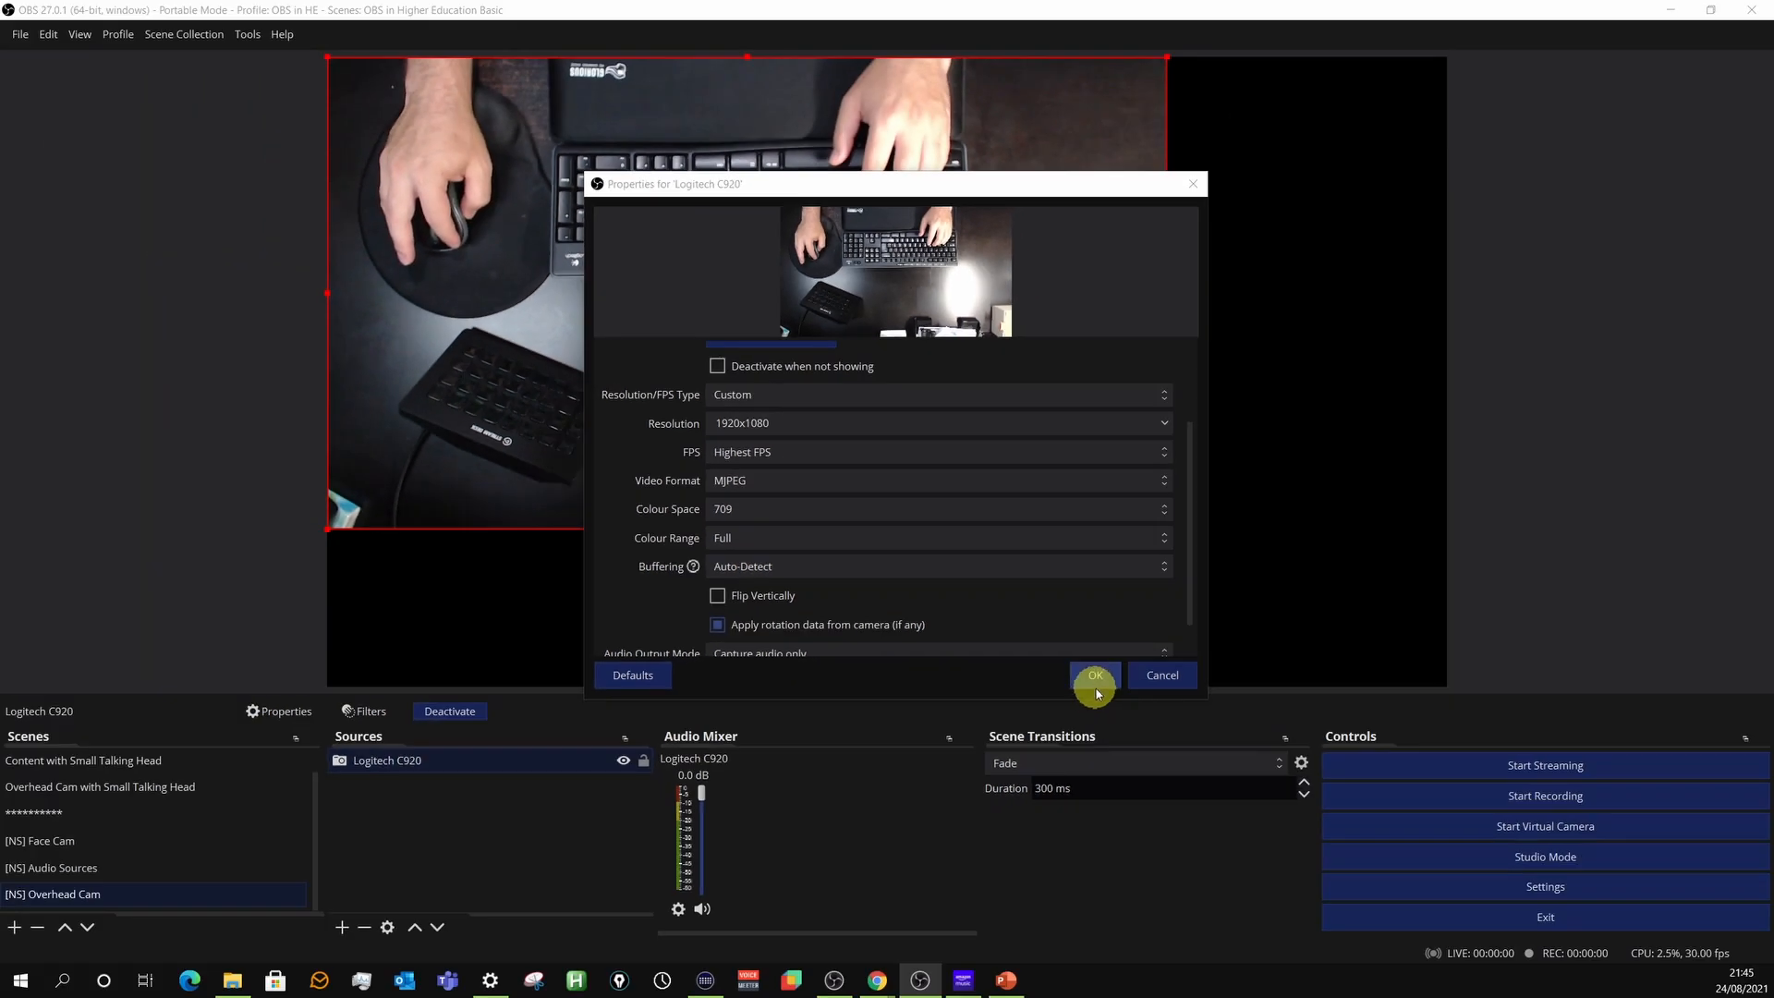
left_click(1096, 676)
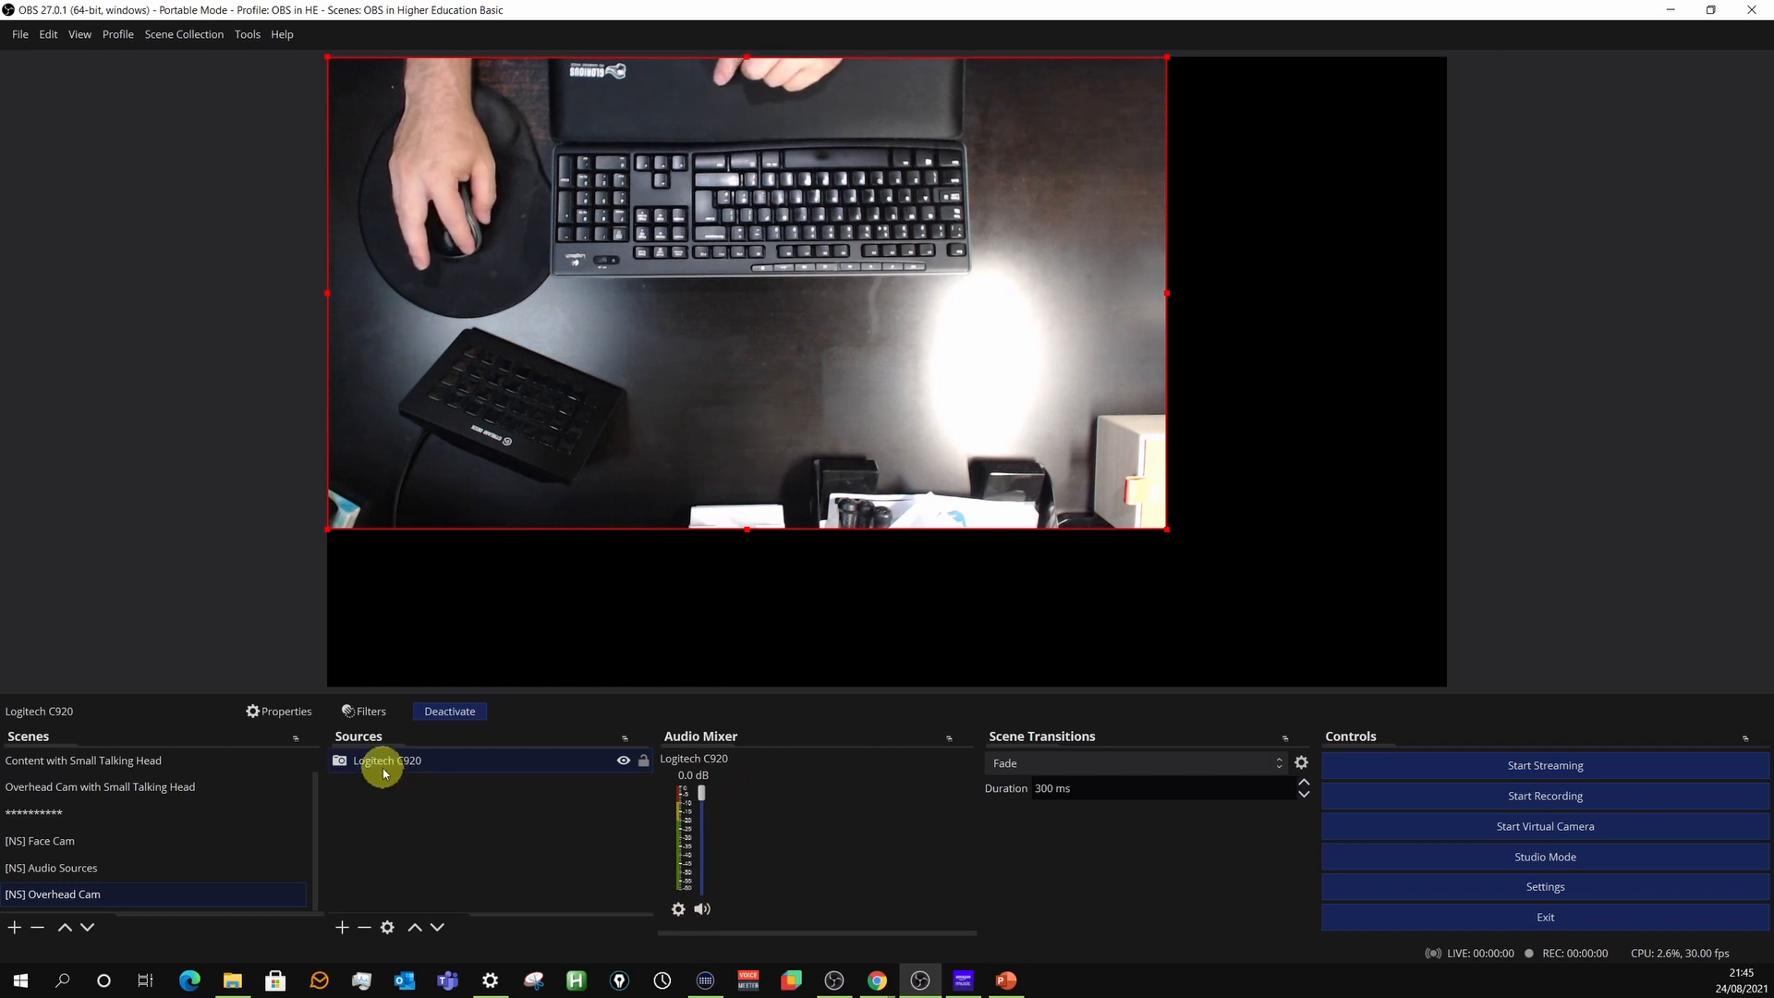
left_click(702, 909)
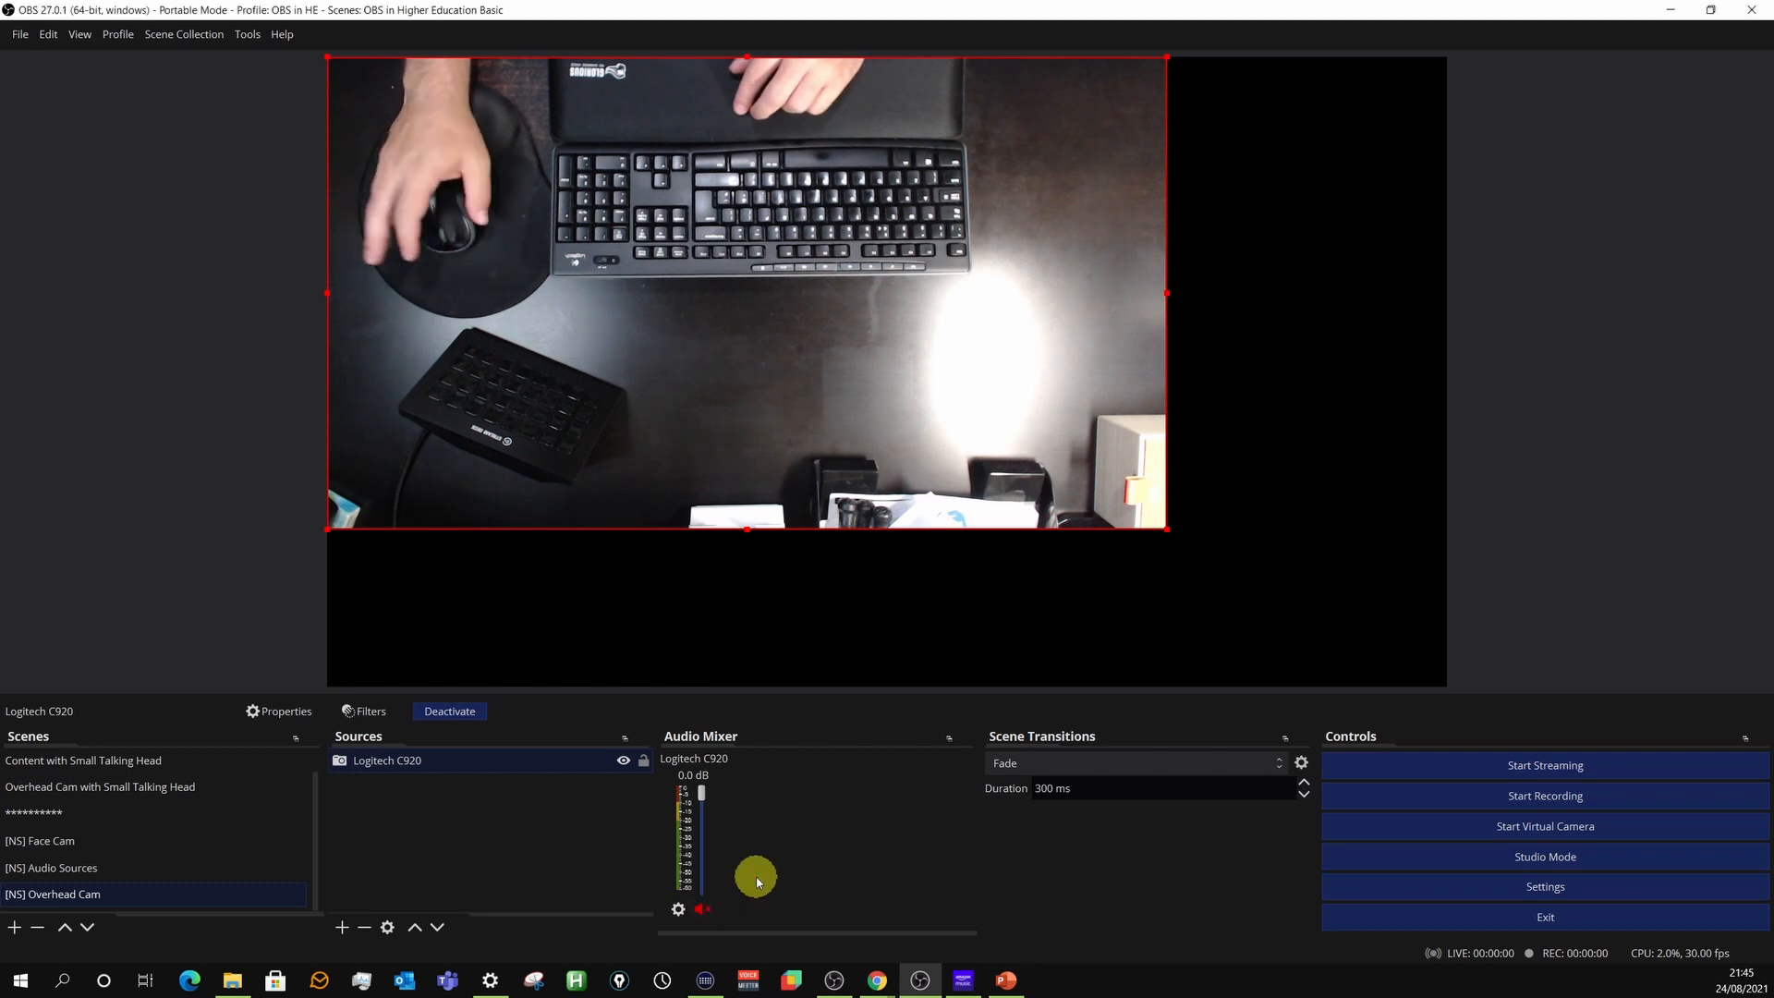
Add the existing "[NS] Overhead Cam" scene as a visible source in "Overhead Cam with Small Talking Head".
scroll(71, 814, "up", 1)
left_click(71, 814)
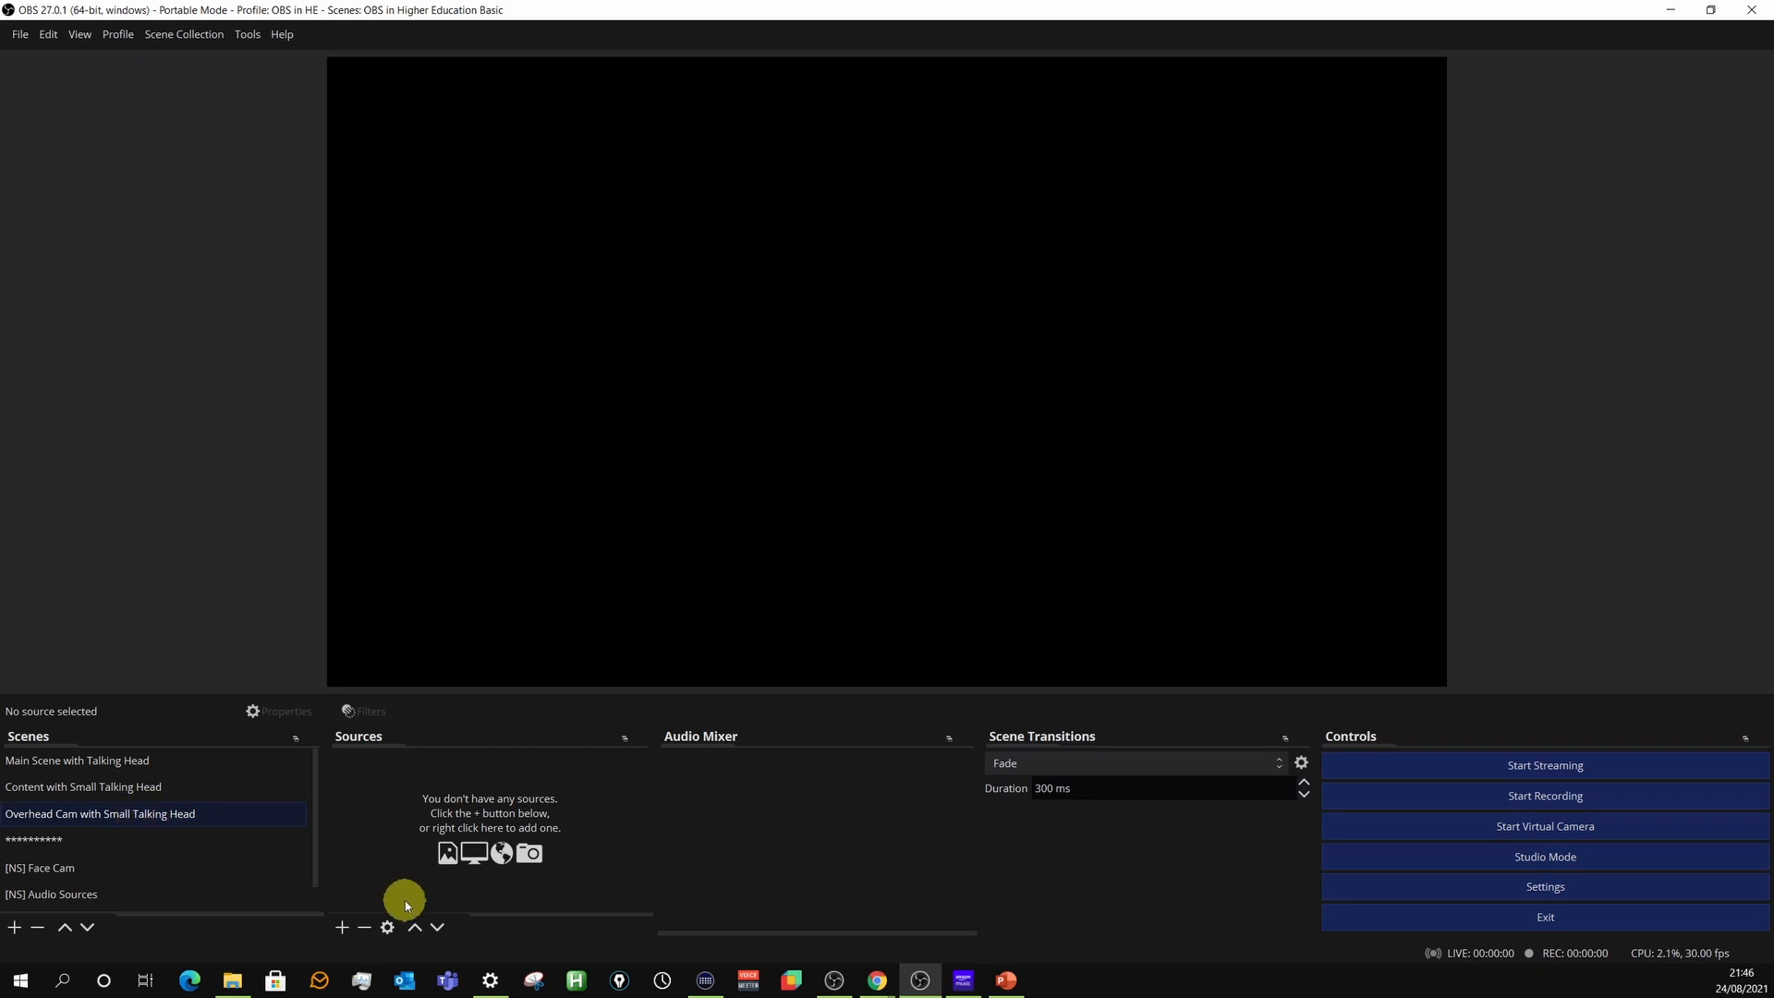
left_click(344, 927)
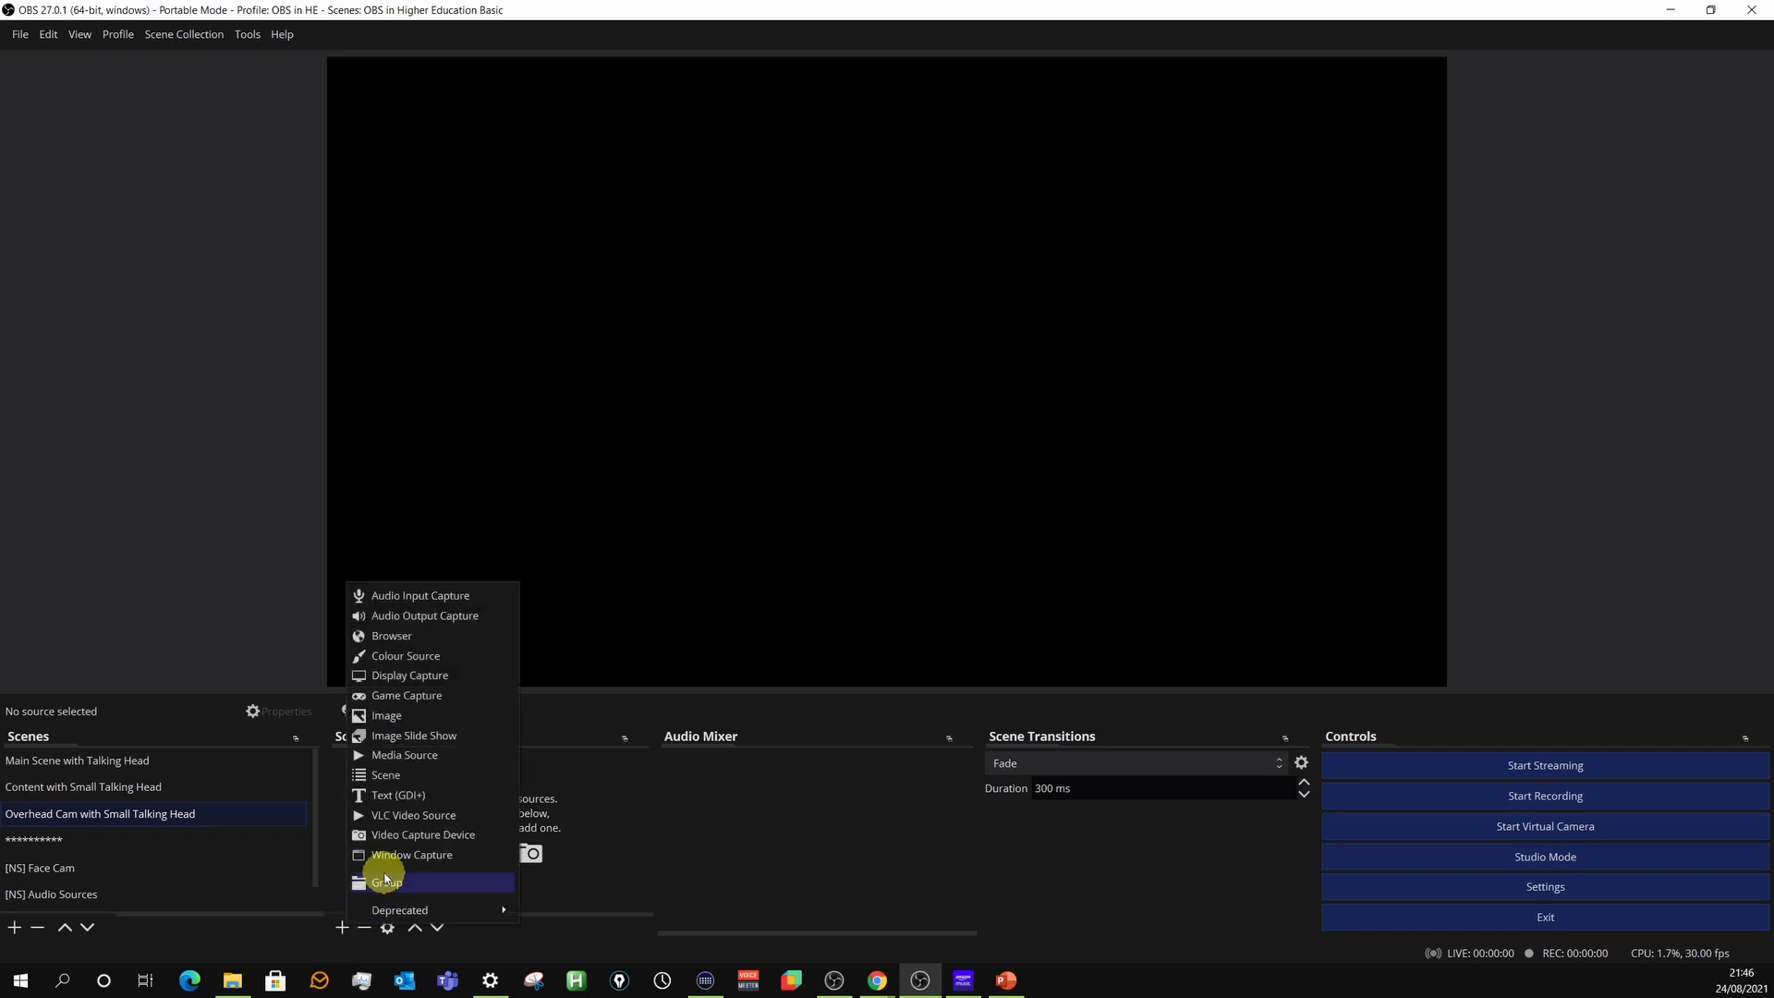
left_click(392, 778)
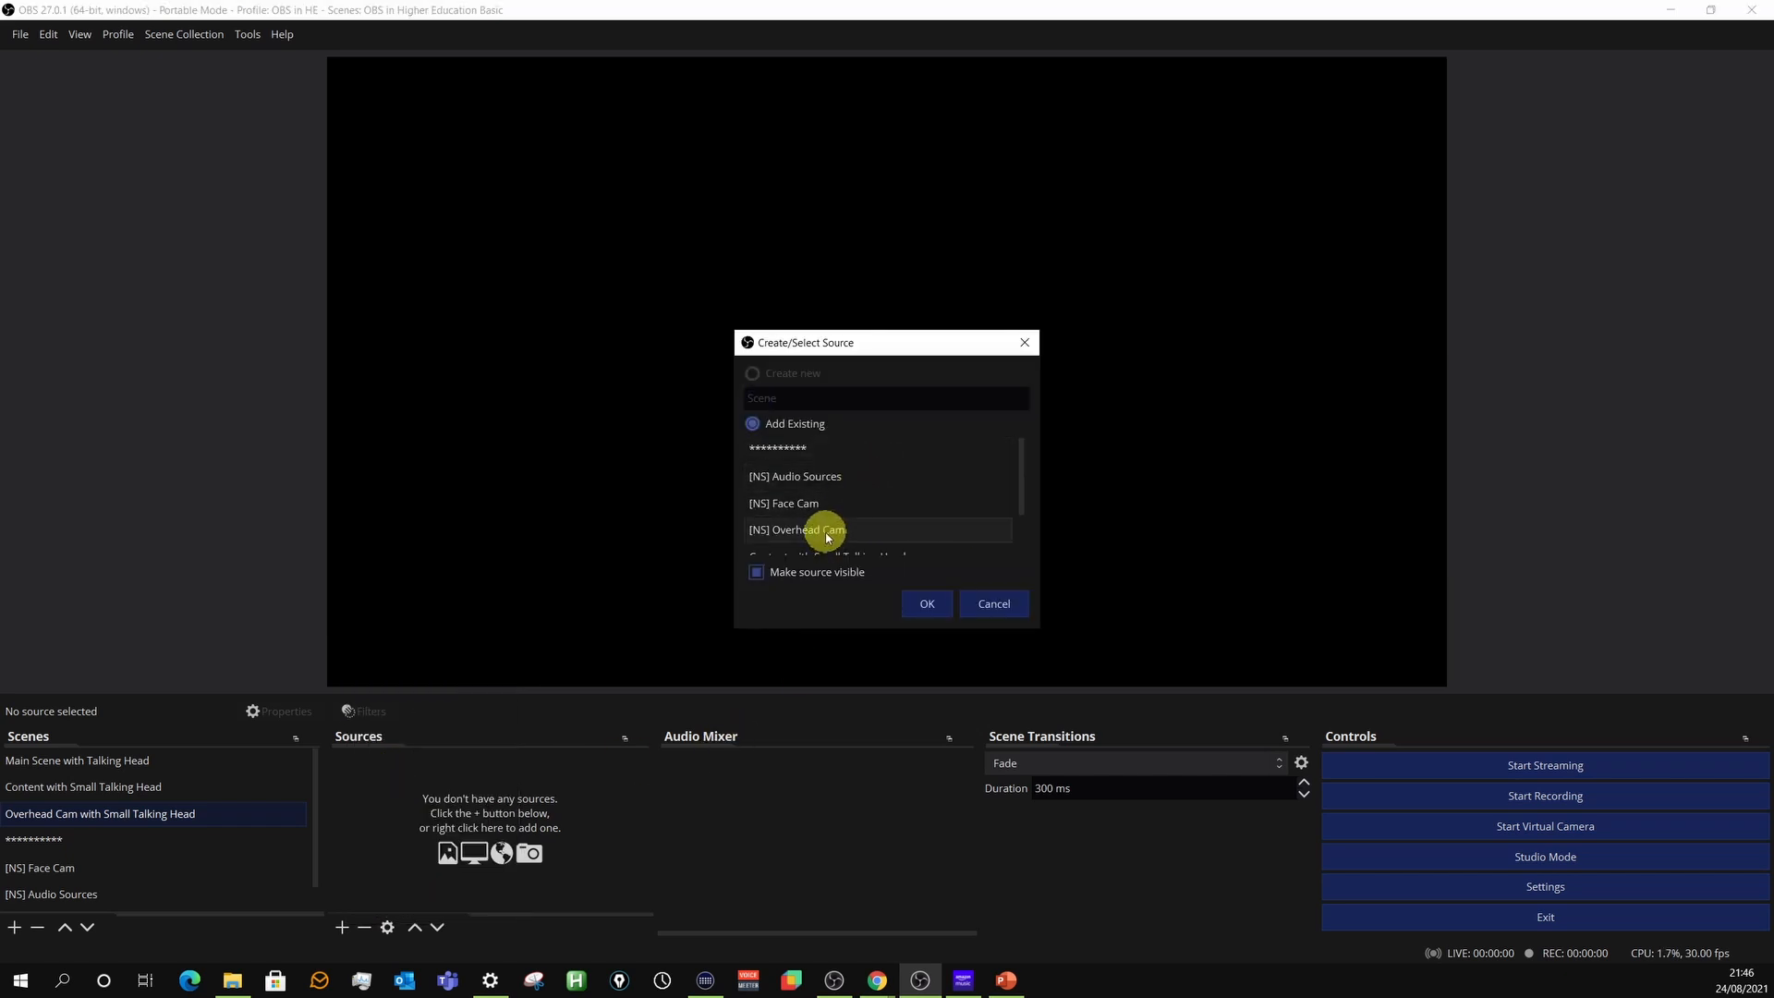
left_click(941, 603)
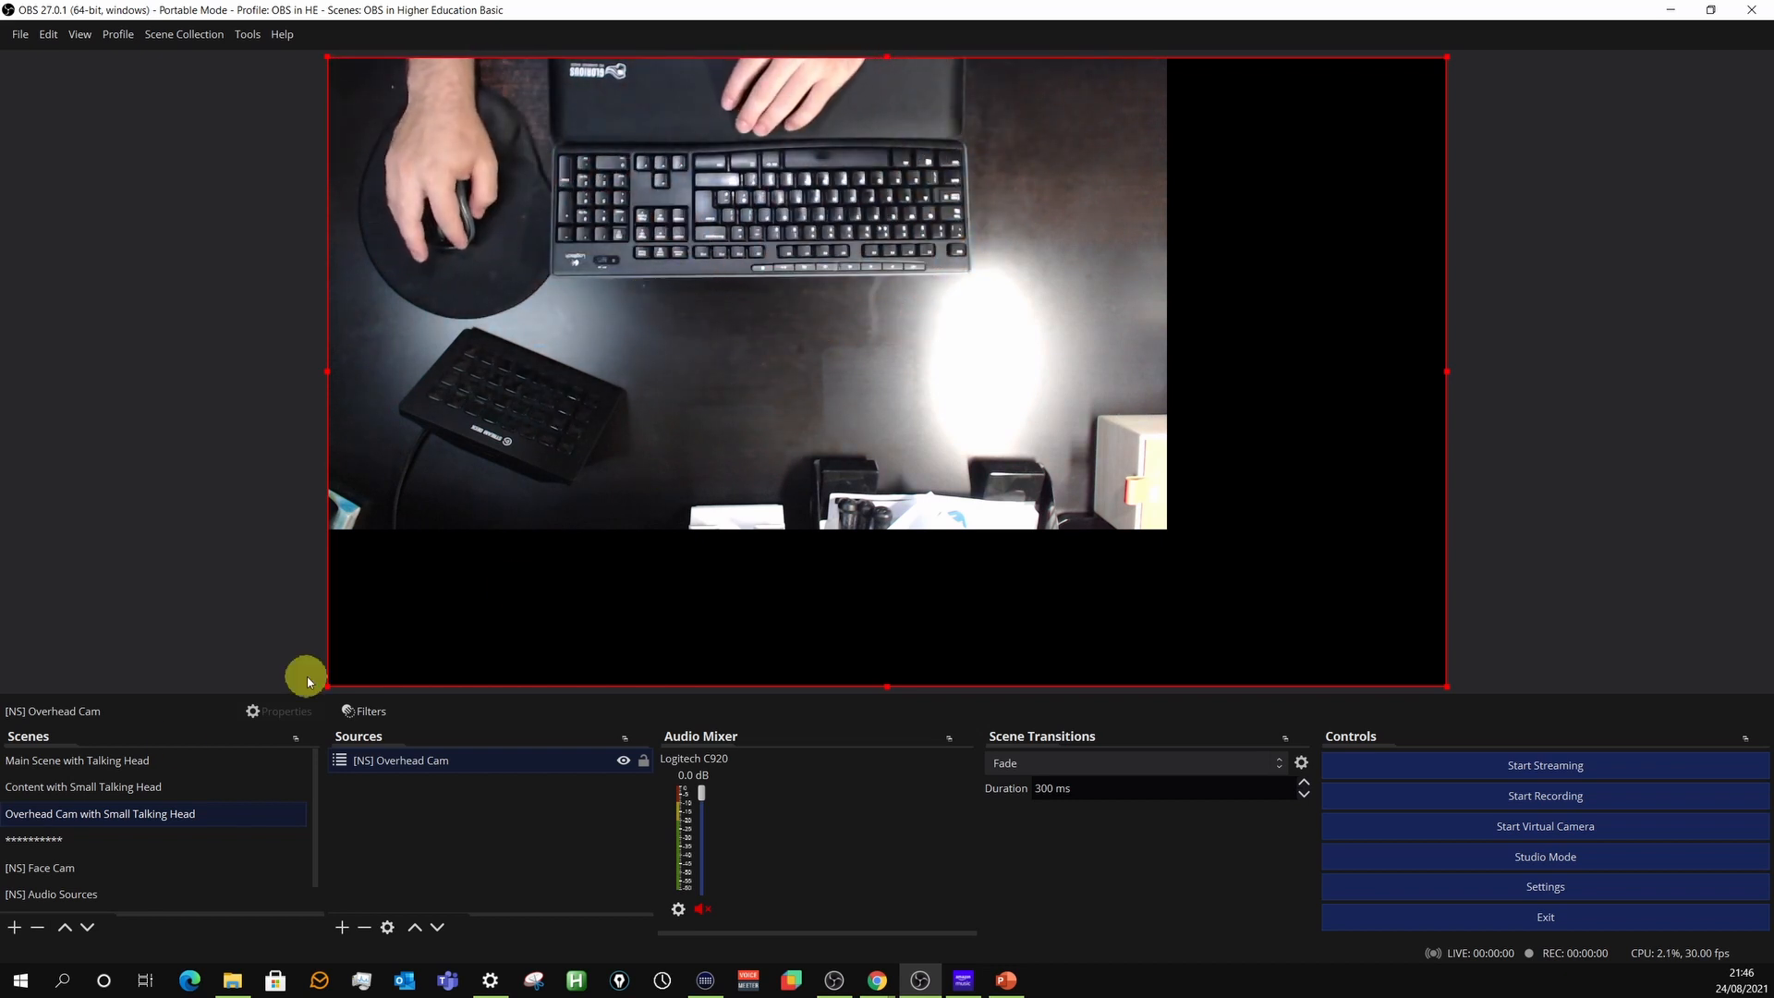
In the "[NS] Overhead Cam" scene, fit the Logitech C920 source to the screen.
scroll(103, 839, "down", 1)
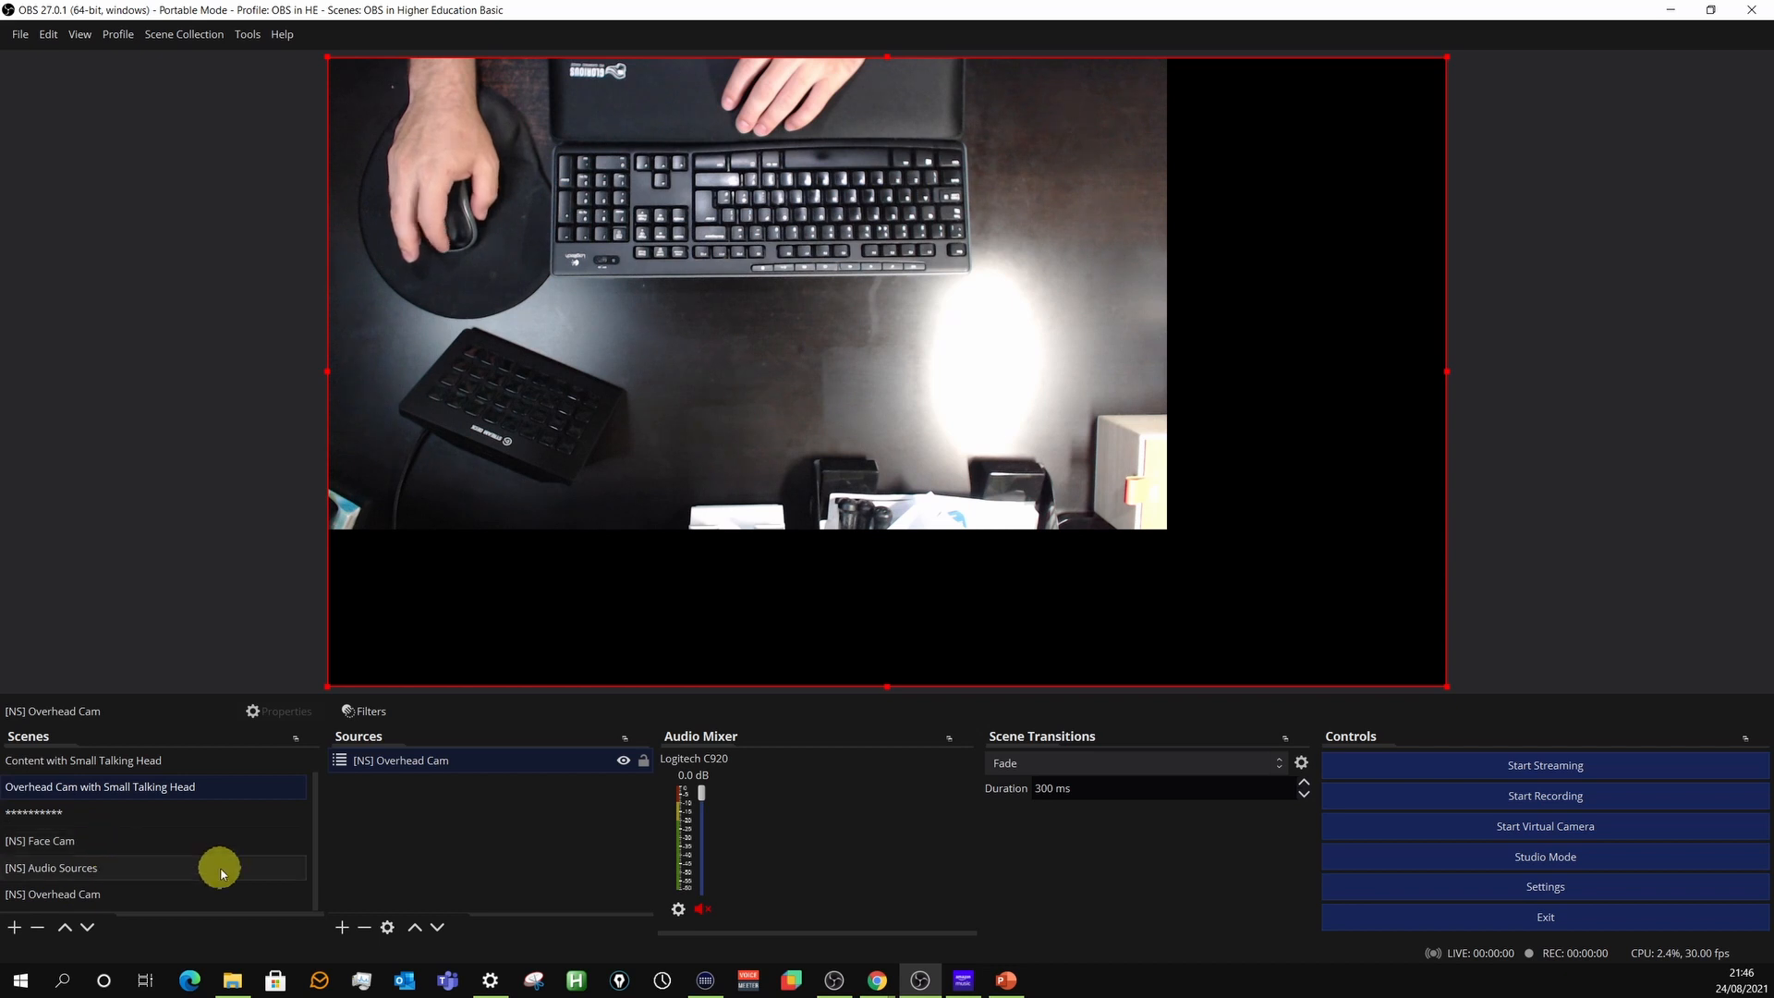
left_click(85, 898)
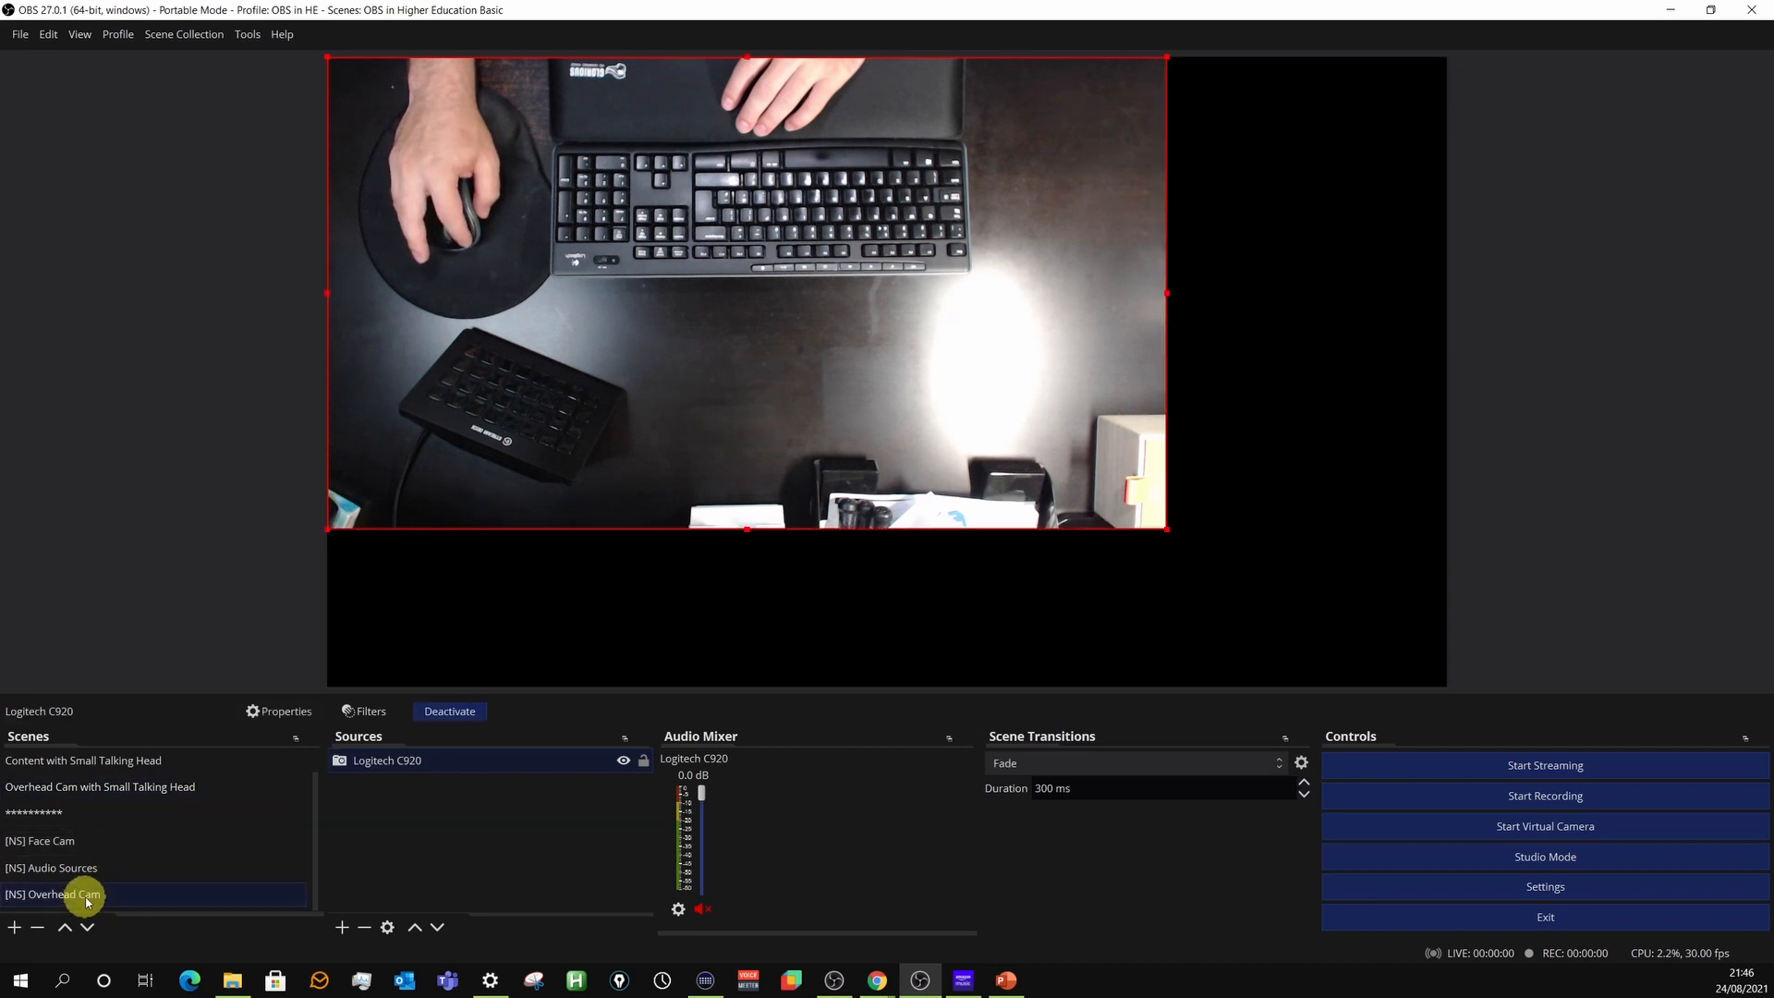
right_click(410, 765)
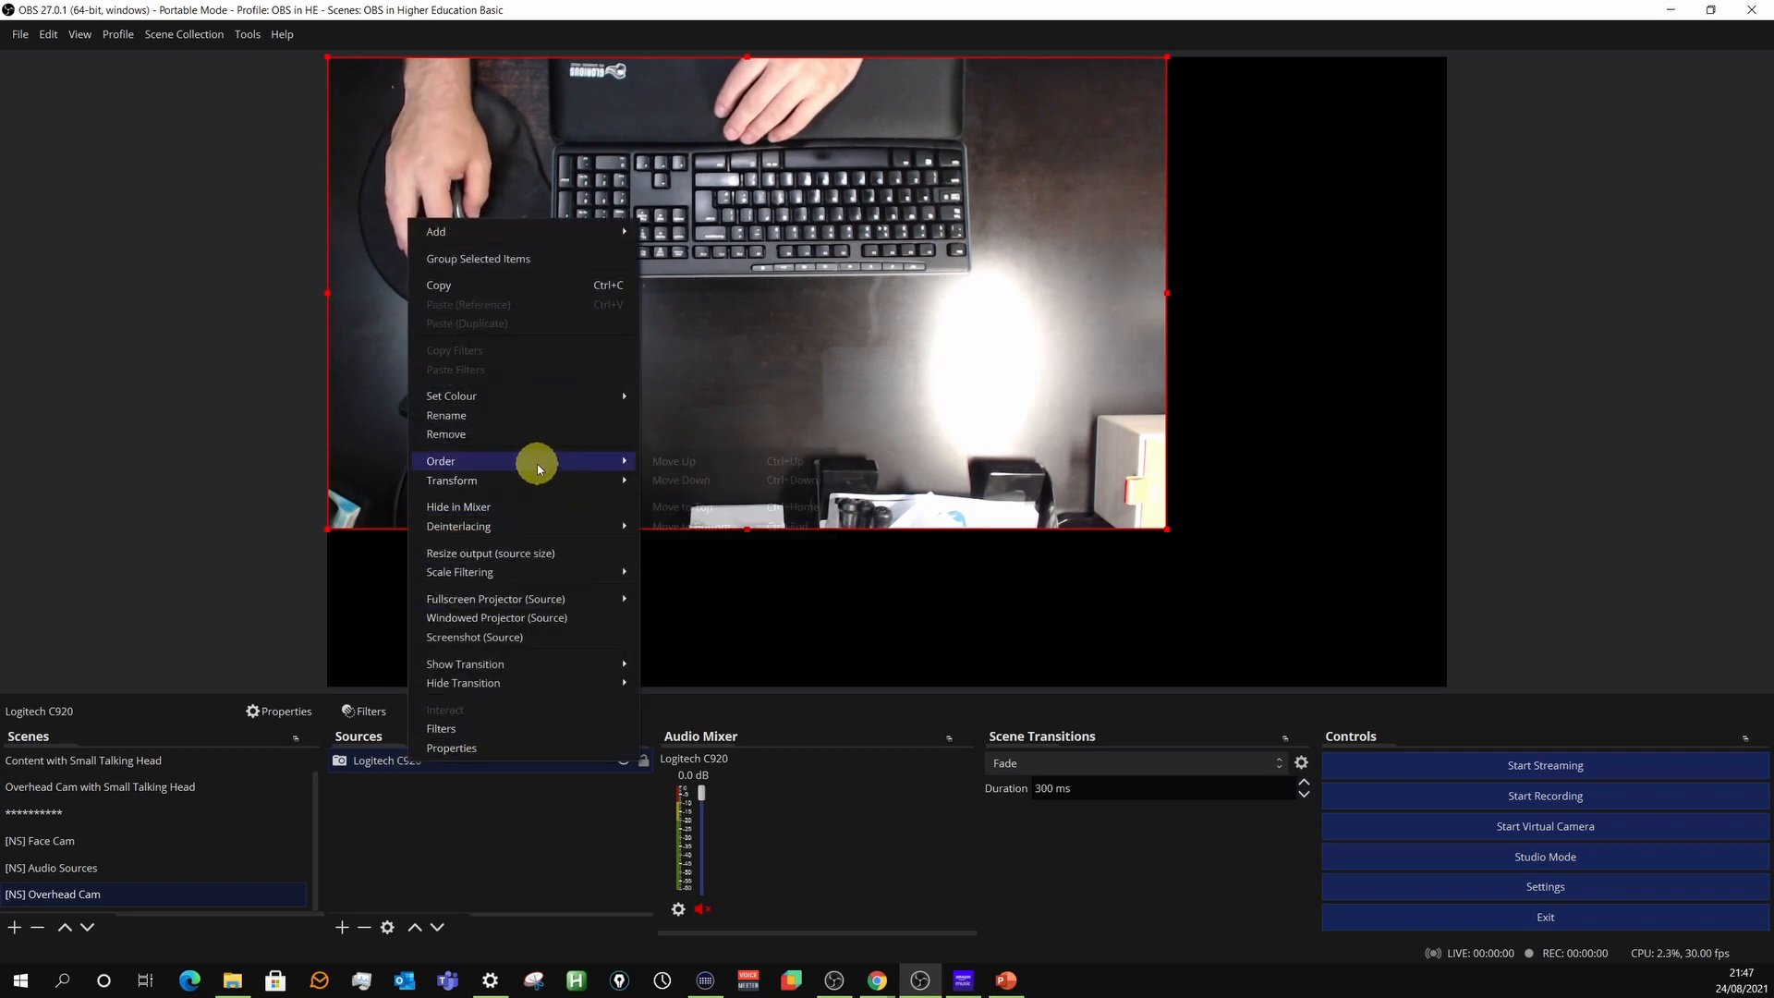
mouse_move(539, 469)
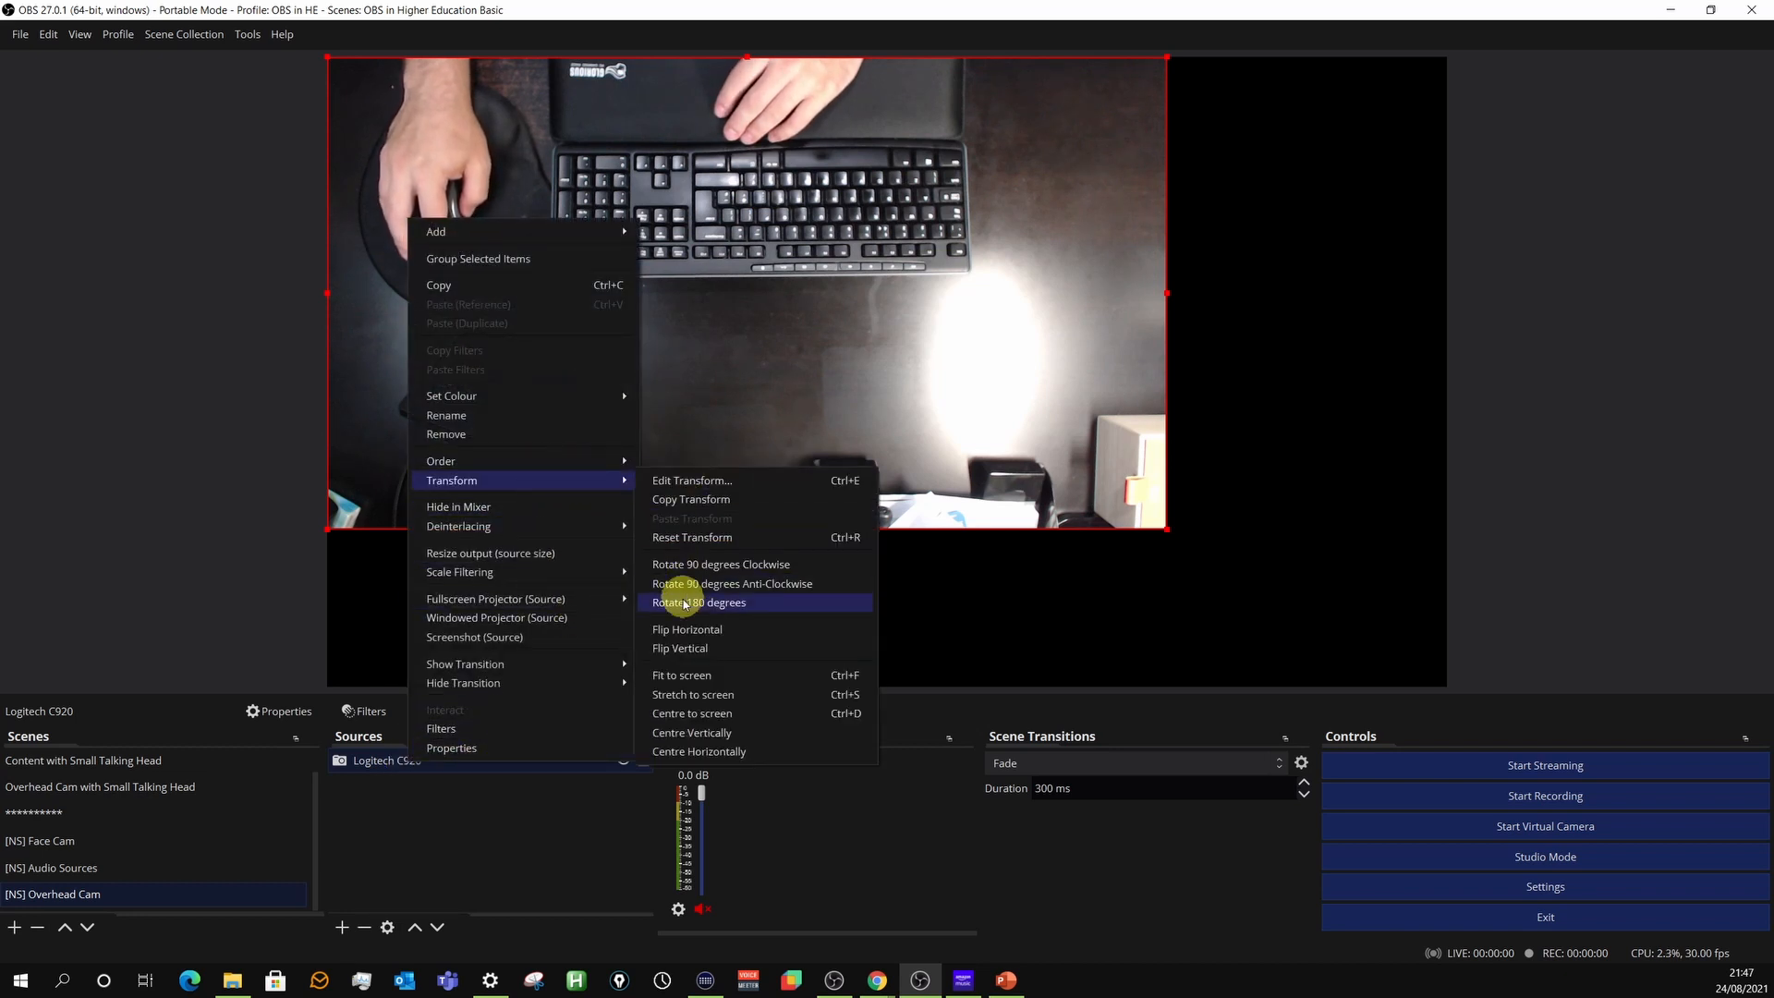
left_click(689, 681)
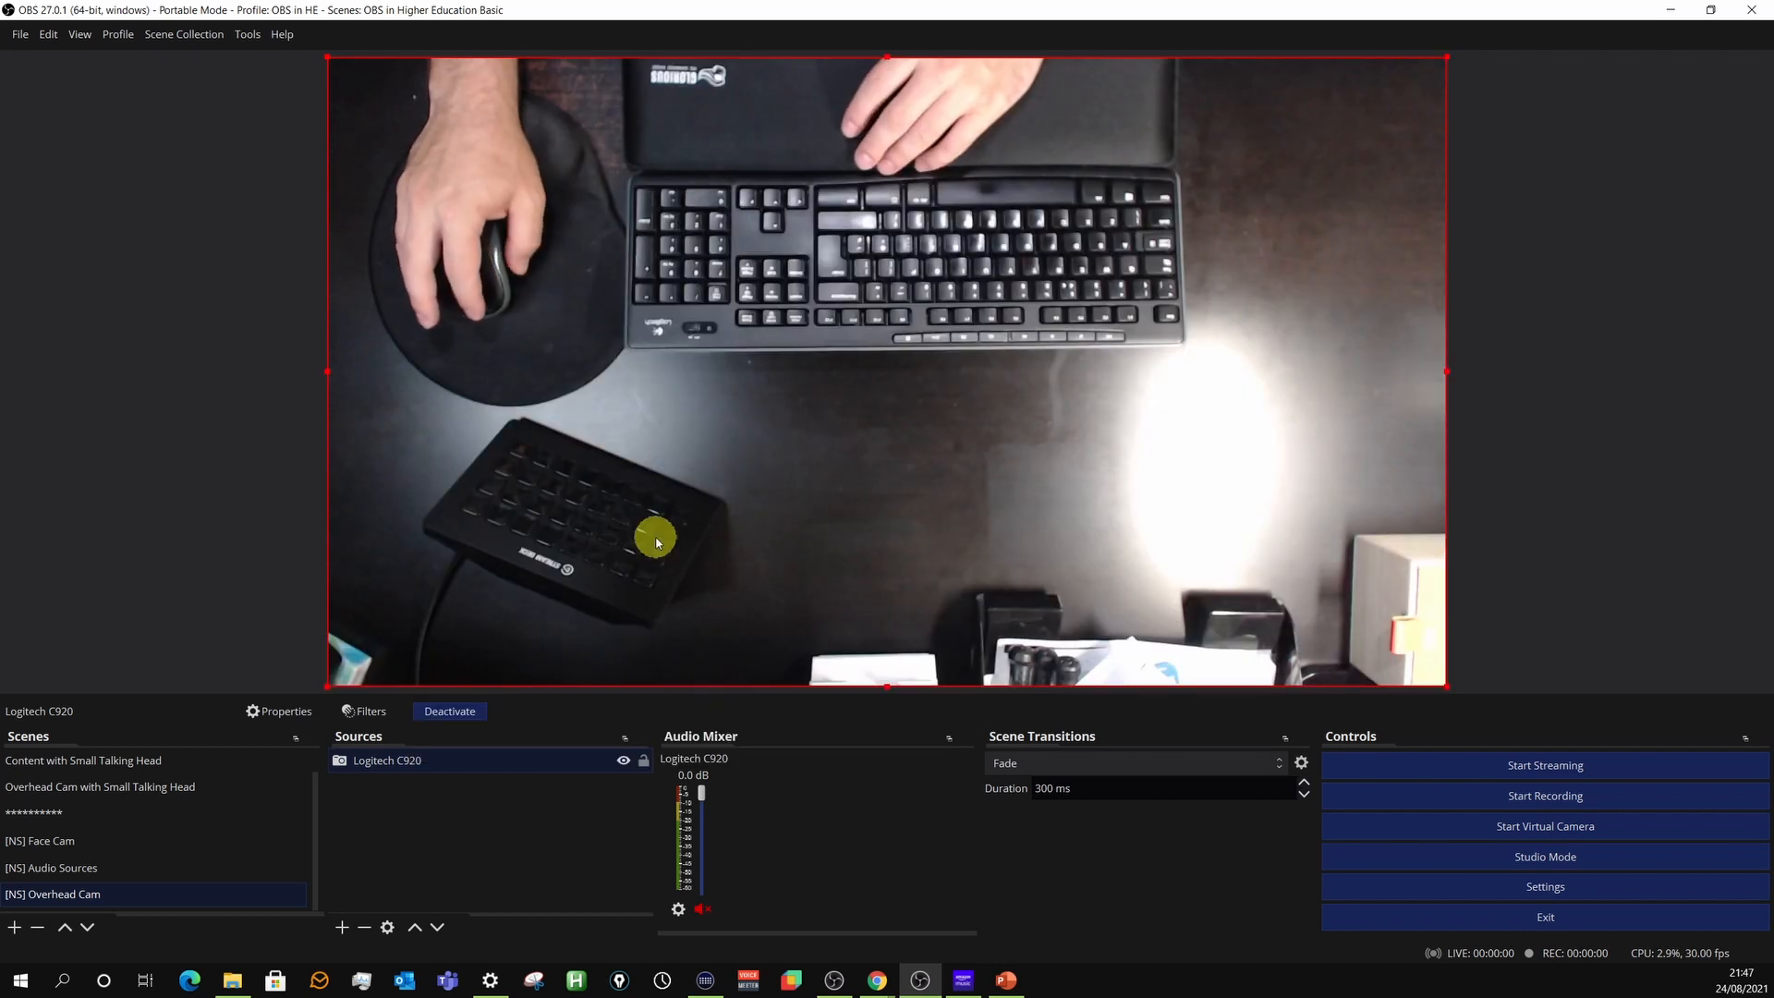
Flip the Logitech C920 source horizontally and vertically.
right_click(392, 766)
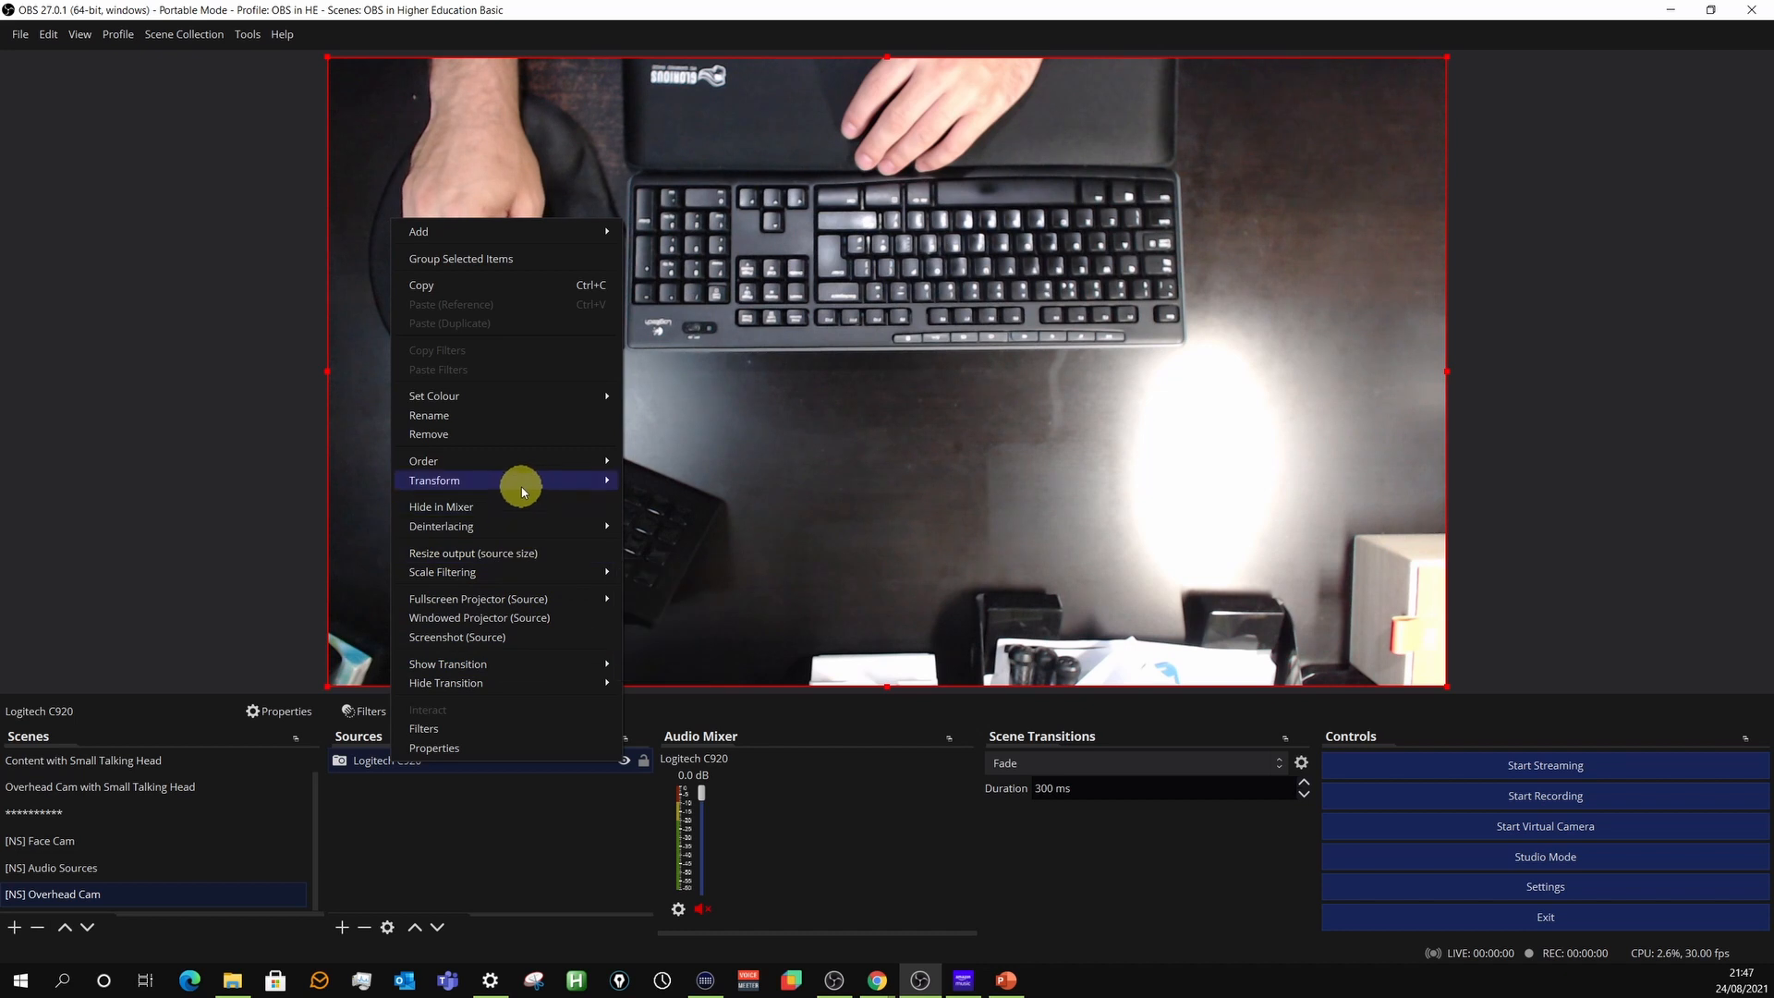
mouse_move(582, 479)
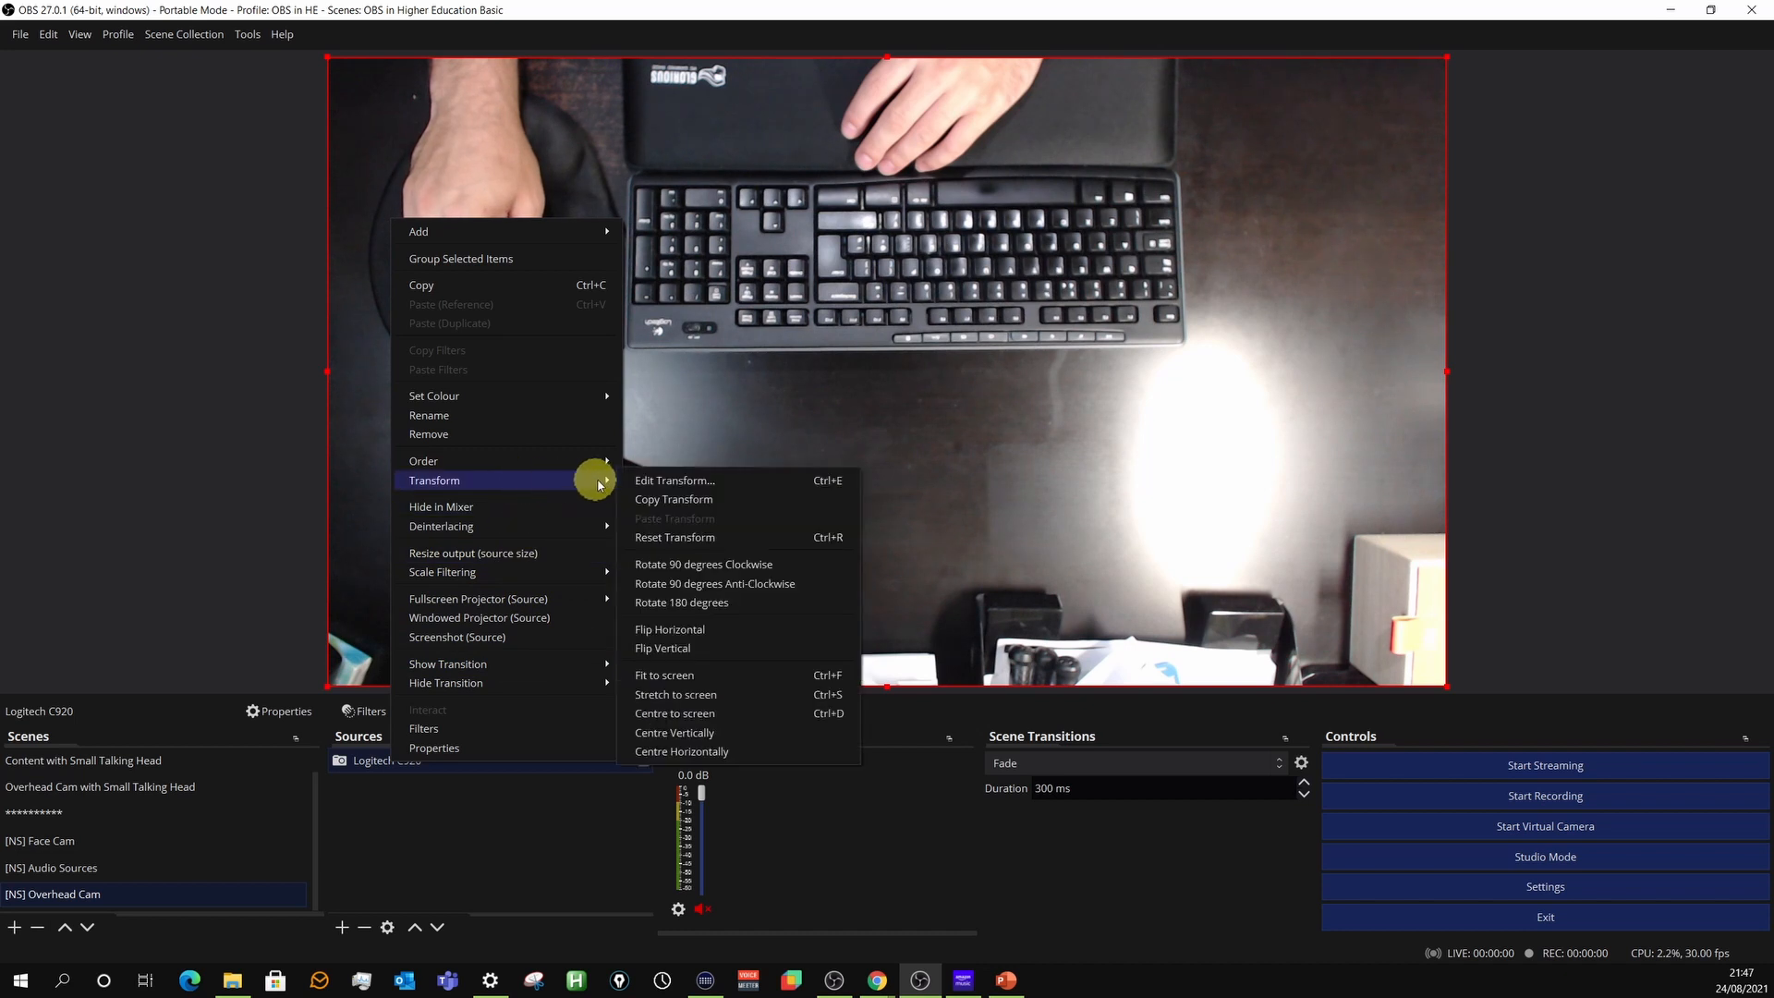
left_click(672, 631)
right_click(388, 765)
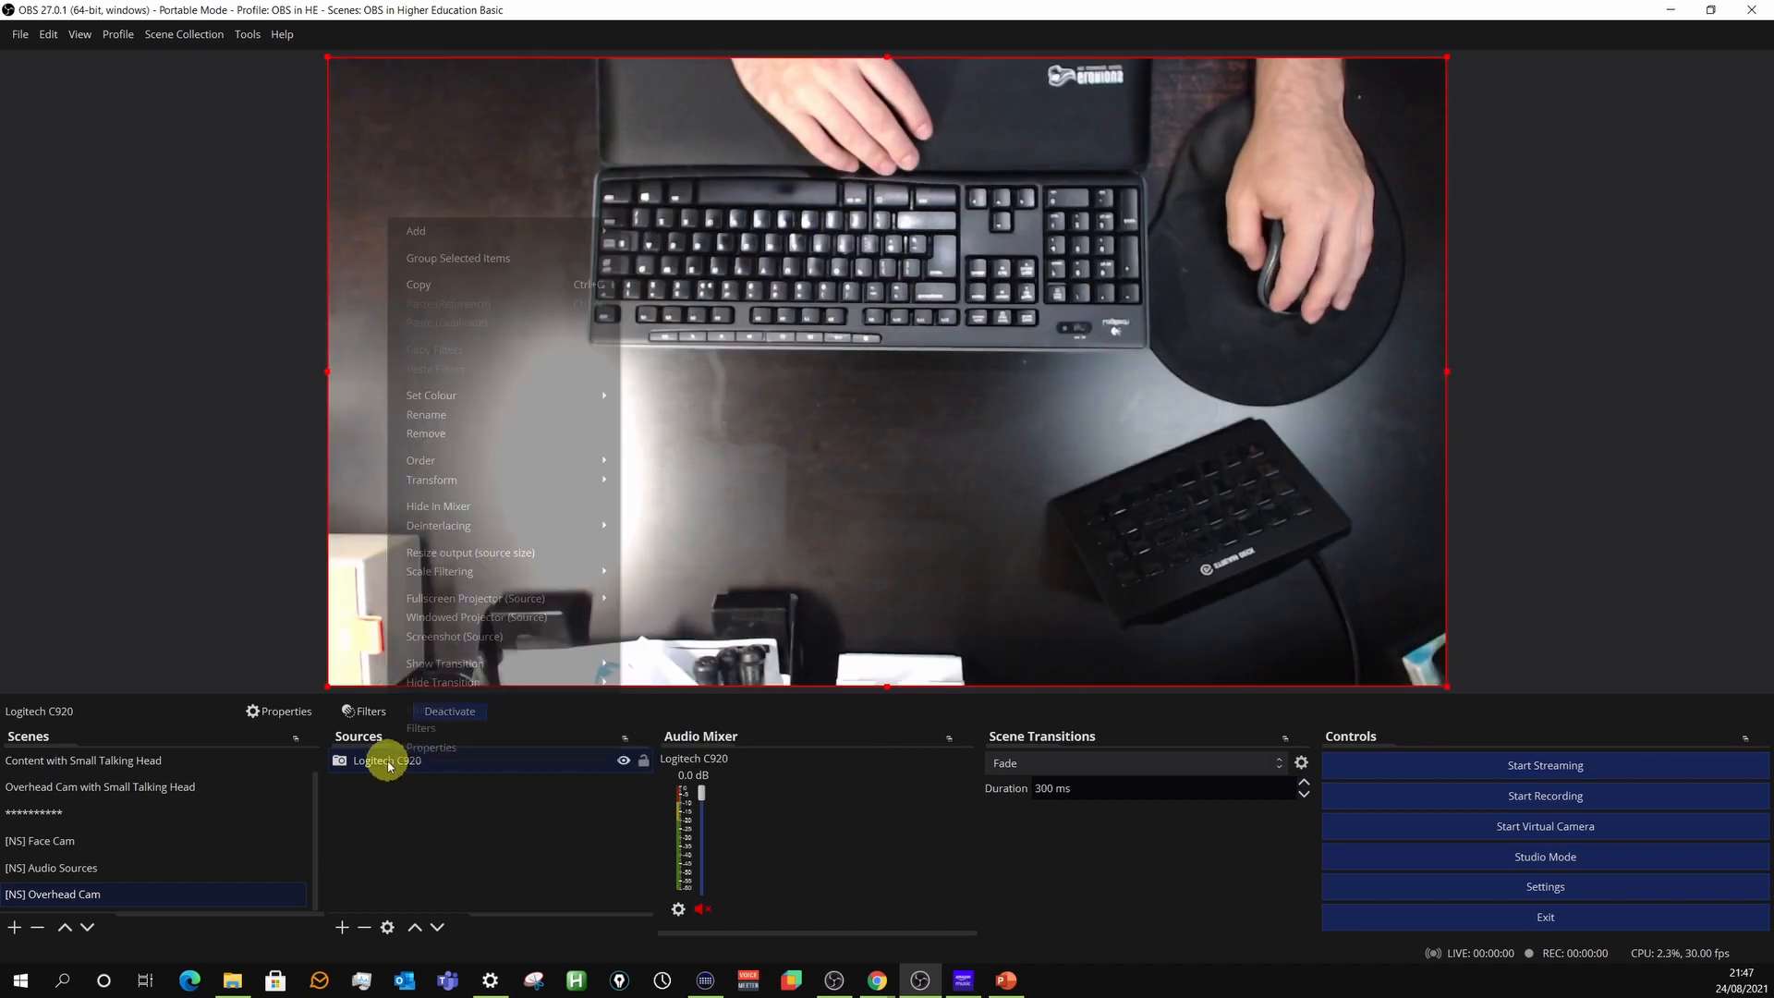
mouse_move(490, 478)
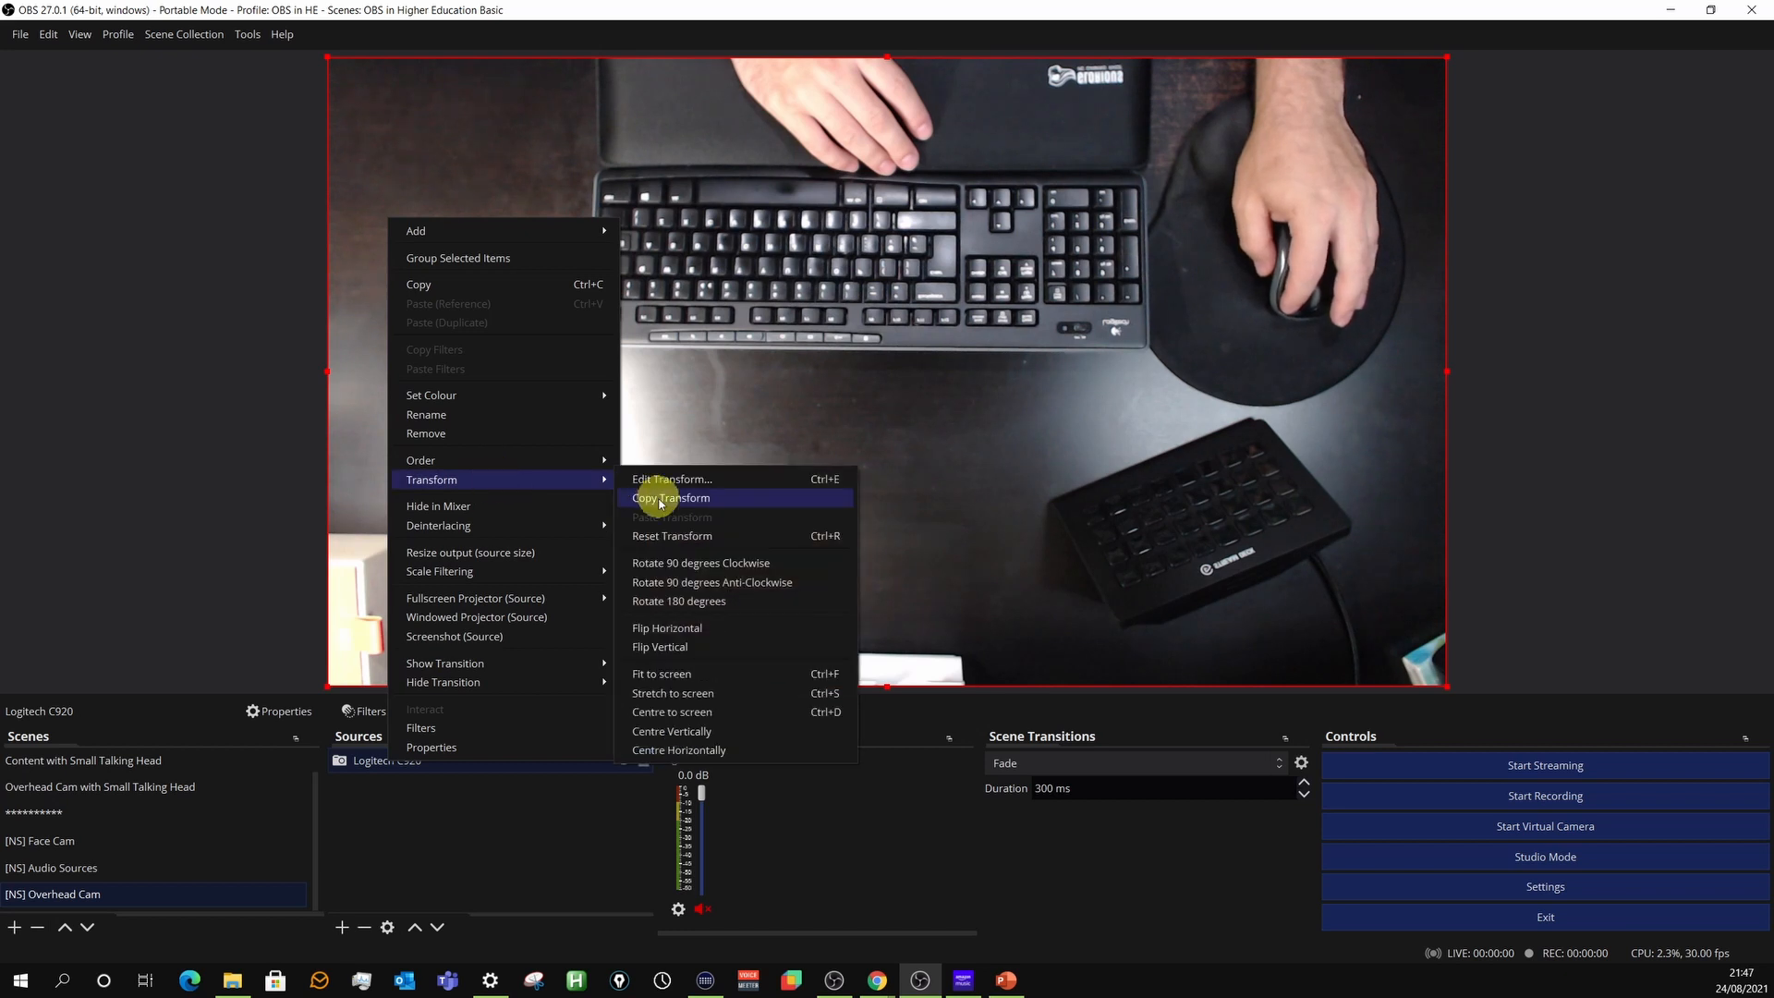
left_click(673, 645)
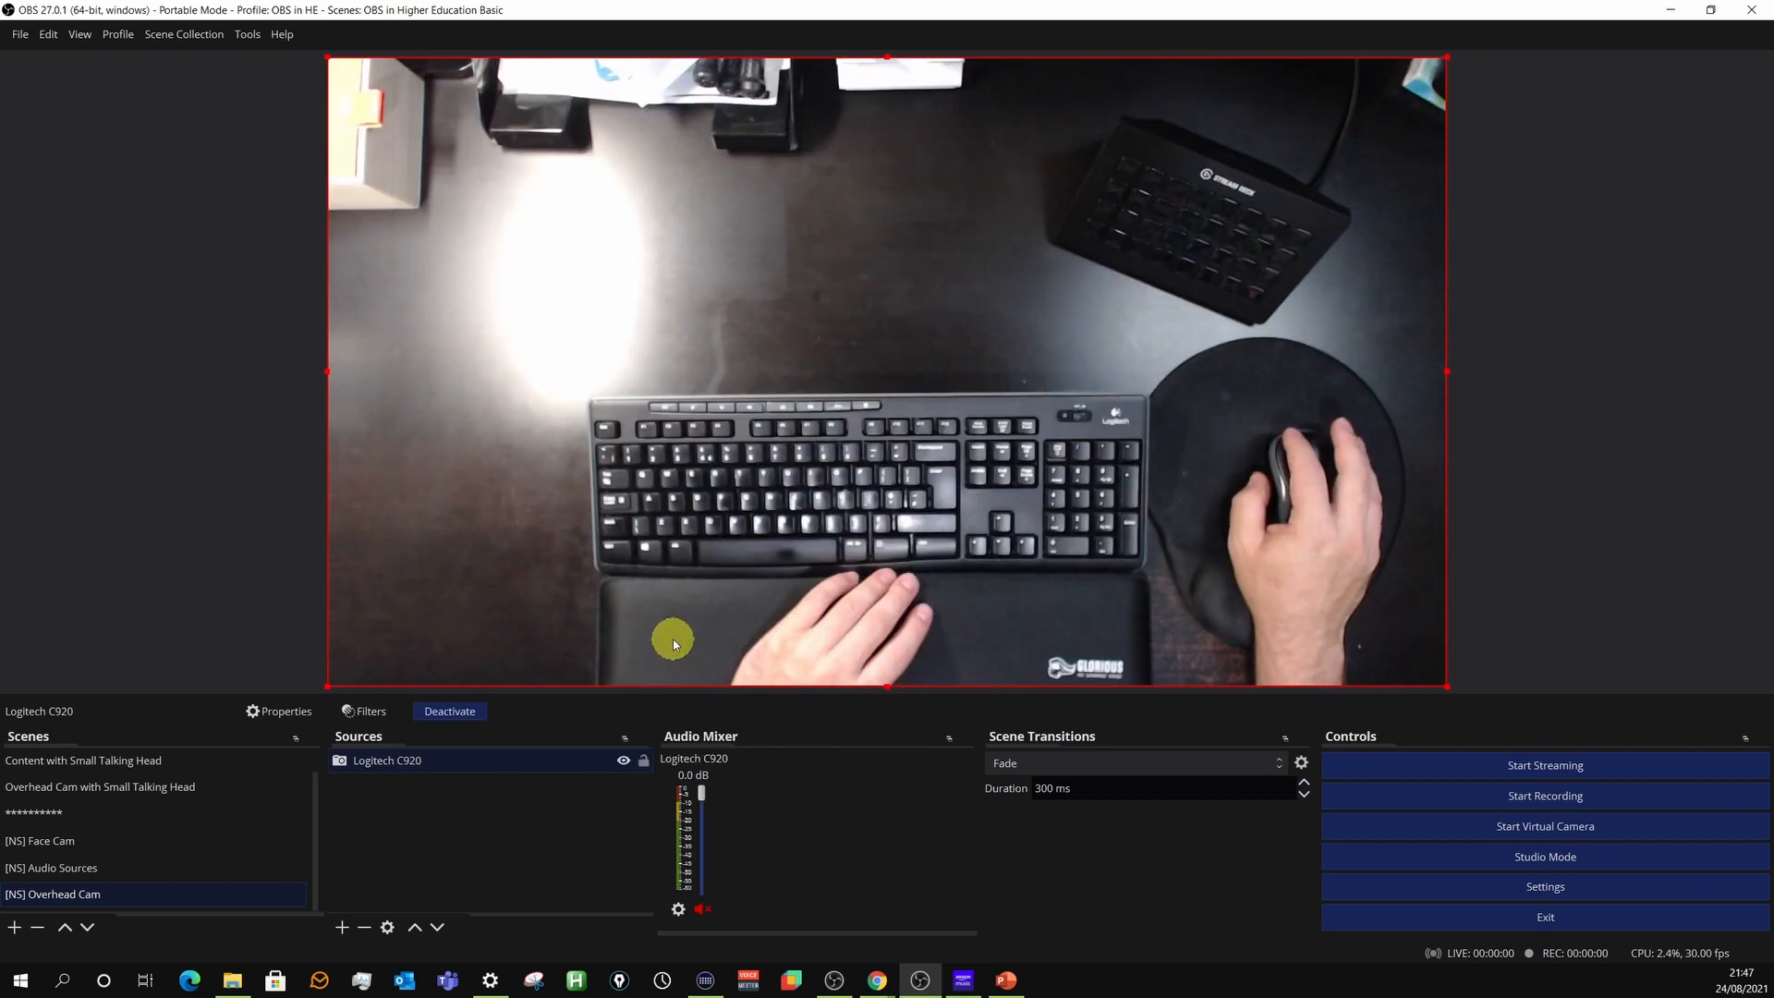
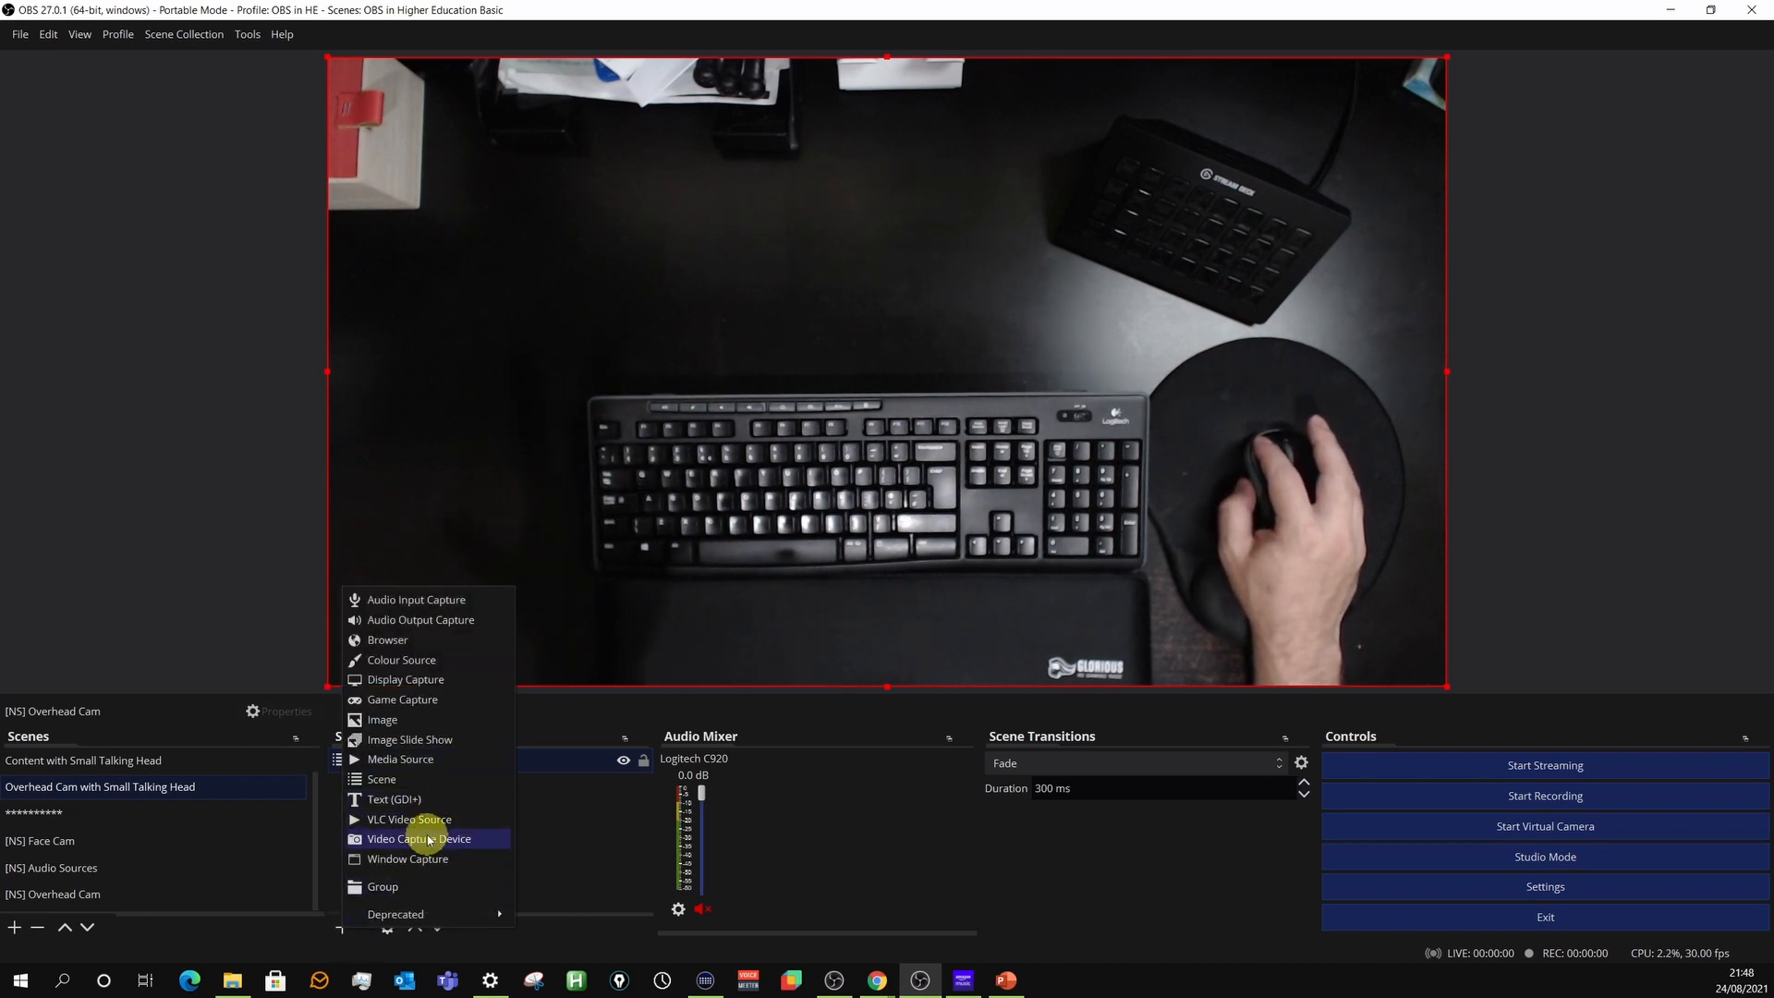
Add the existing "[NS] Face Cam" scene as a visible source in "Overhead Cam with Small Talking Head".
left_click(408, 785)
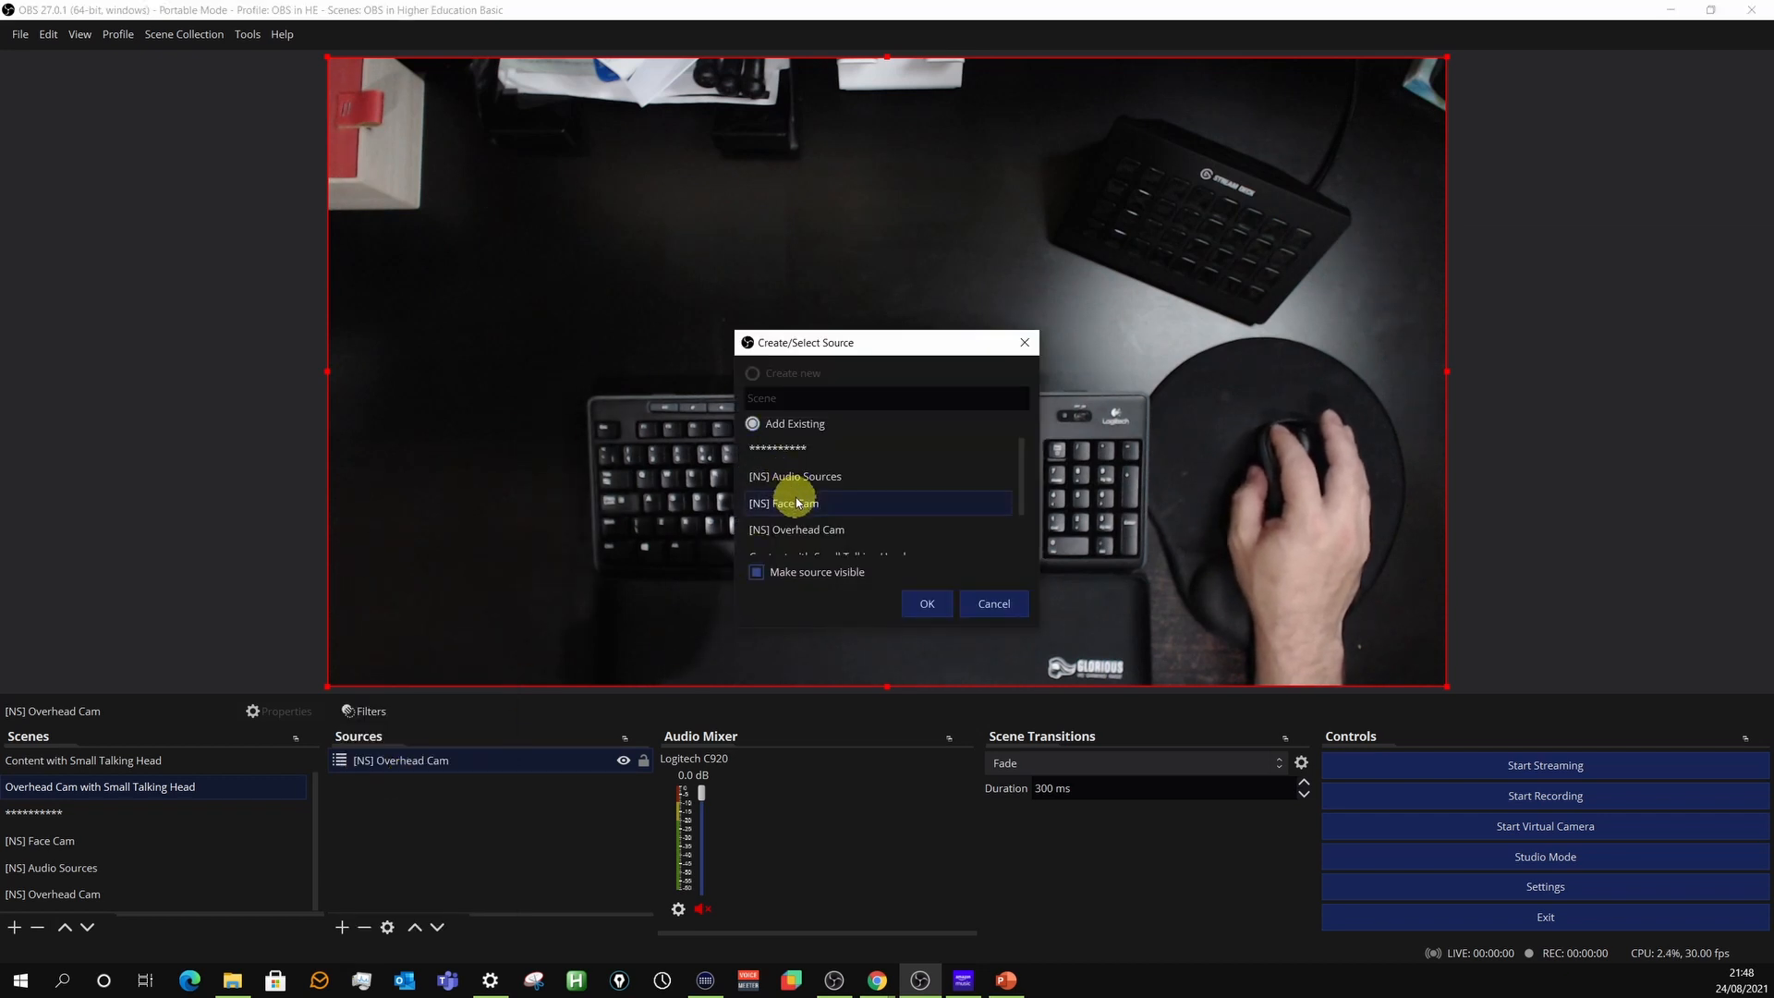
left_click(928, 606)
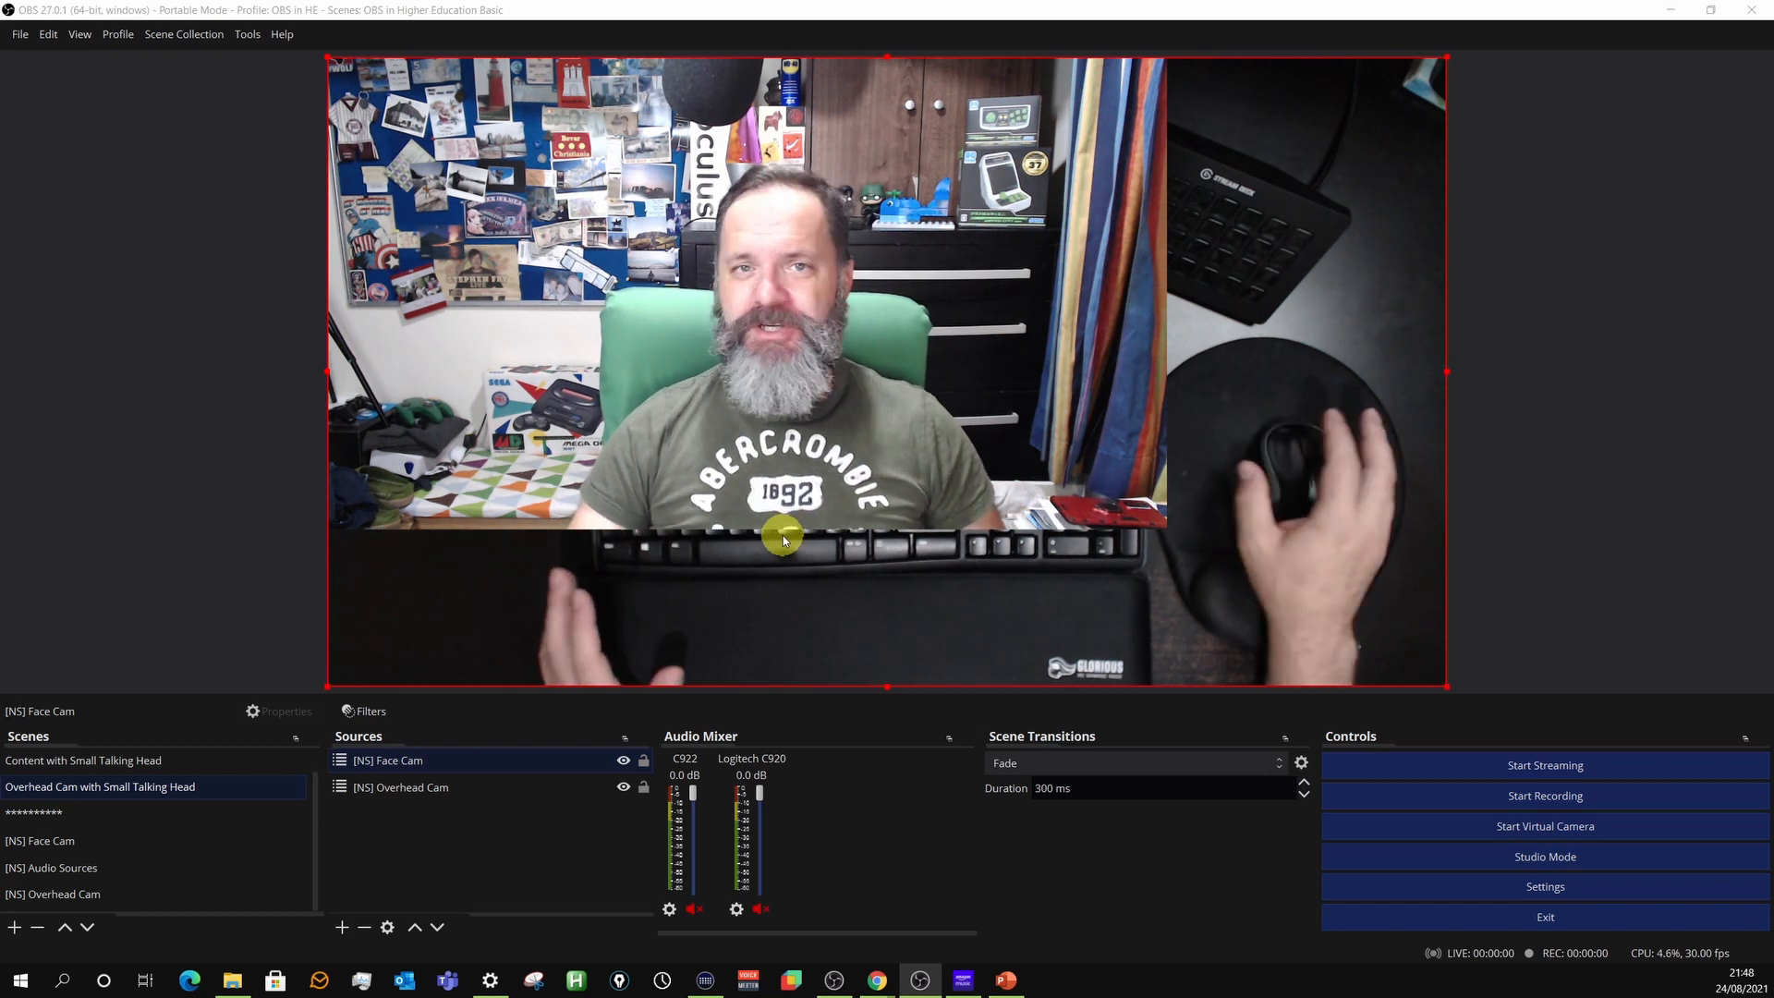
left_click(1129, 90)
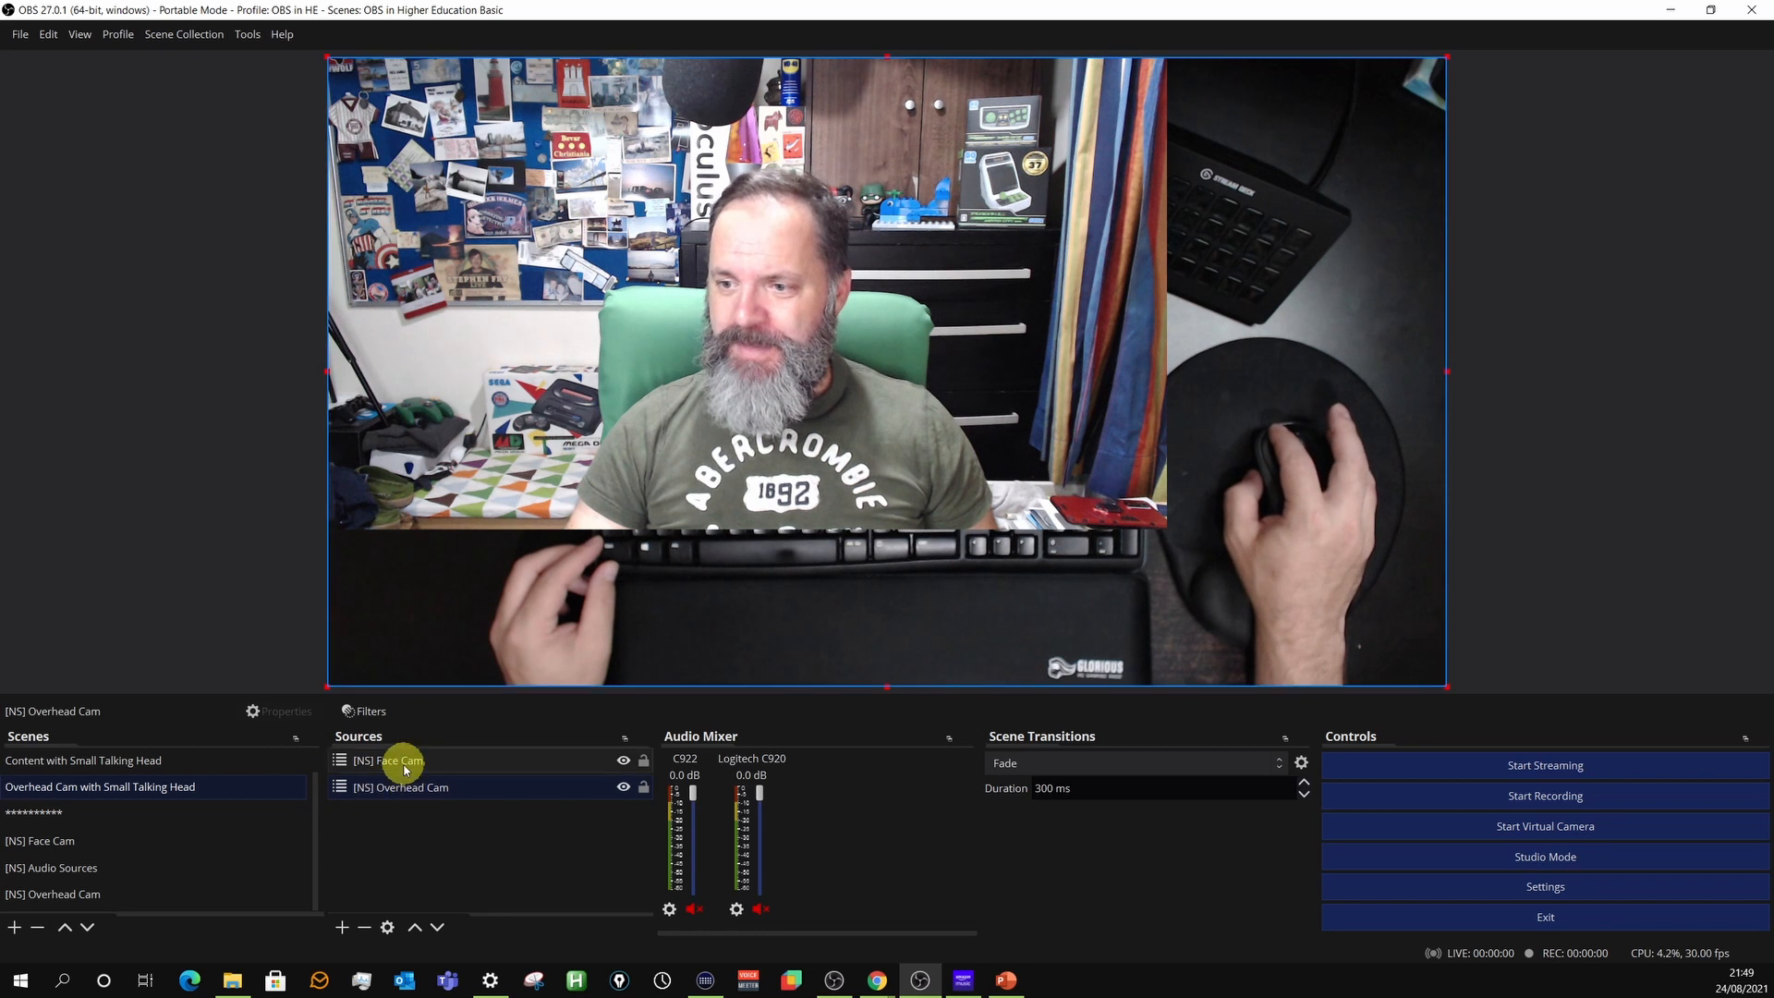
Crop all four sides of the "[NS] Face Cam" source closely around the presenter.
left_click(411, 761)
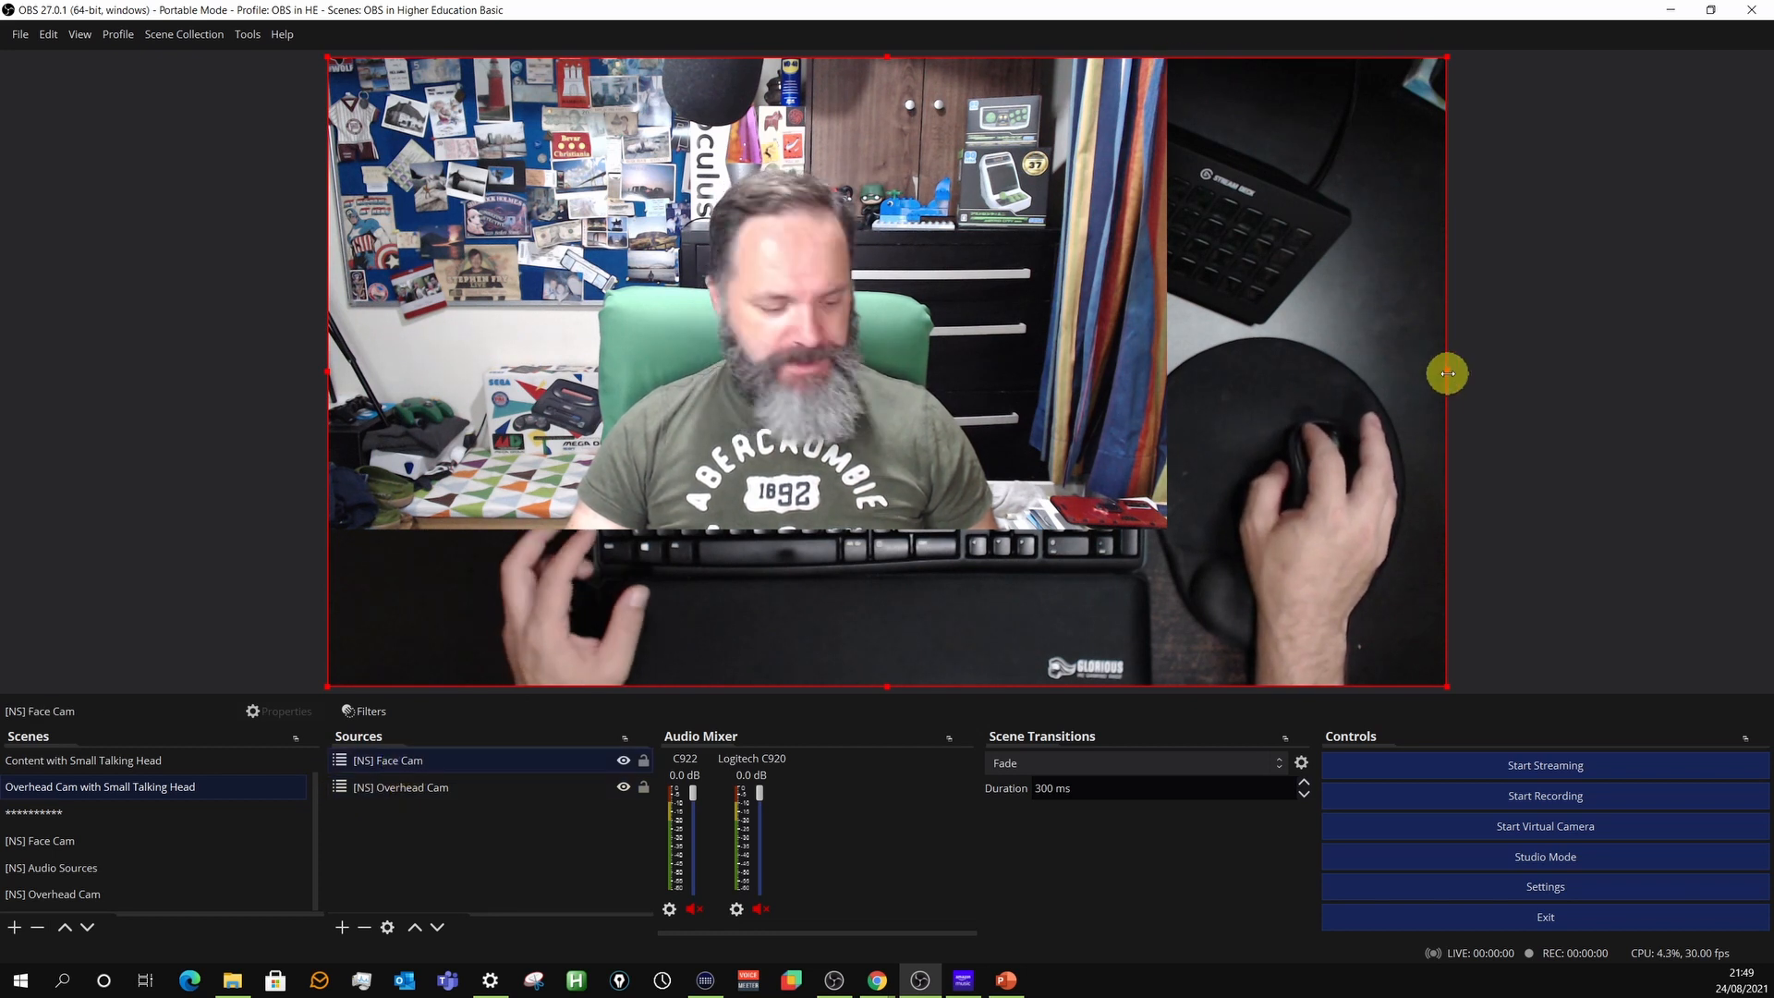
left_click_drag(1447, 373, 1043, 430)
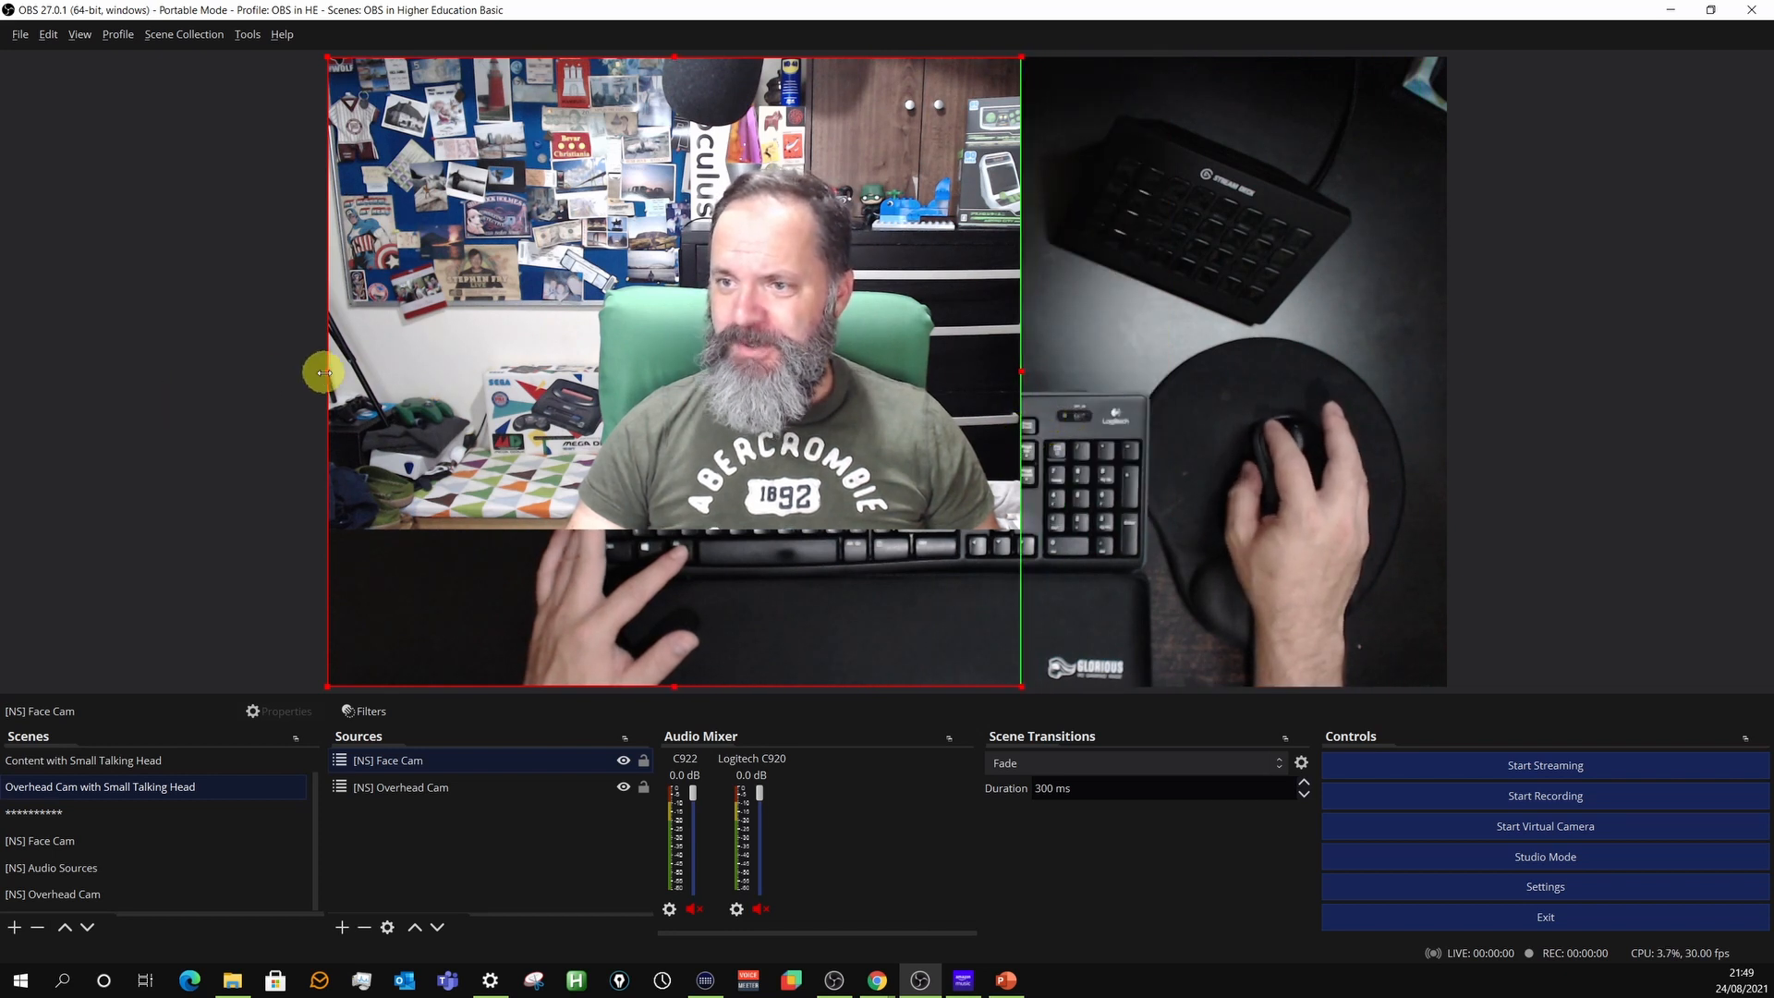
left_click_drag(325, 373, 532, 372)
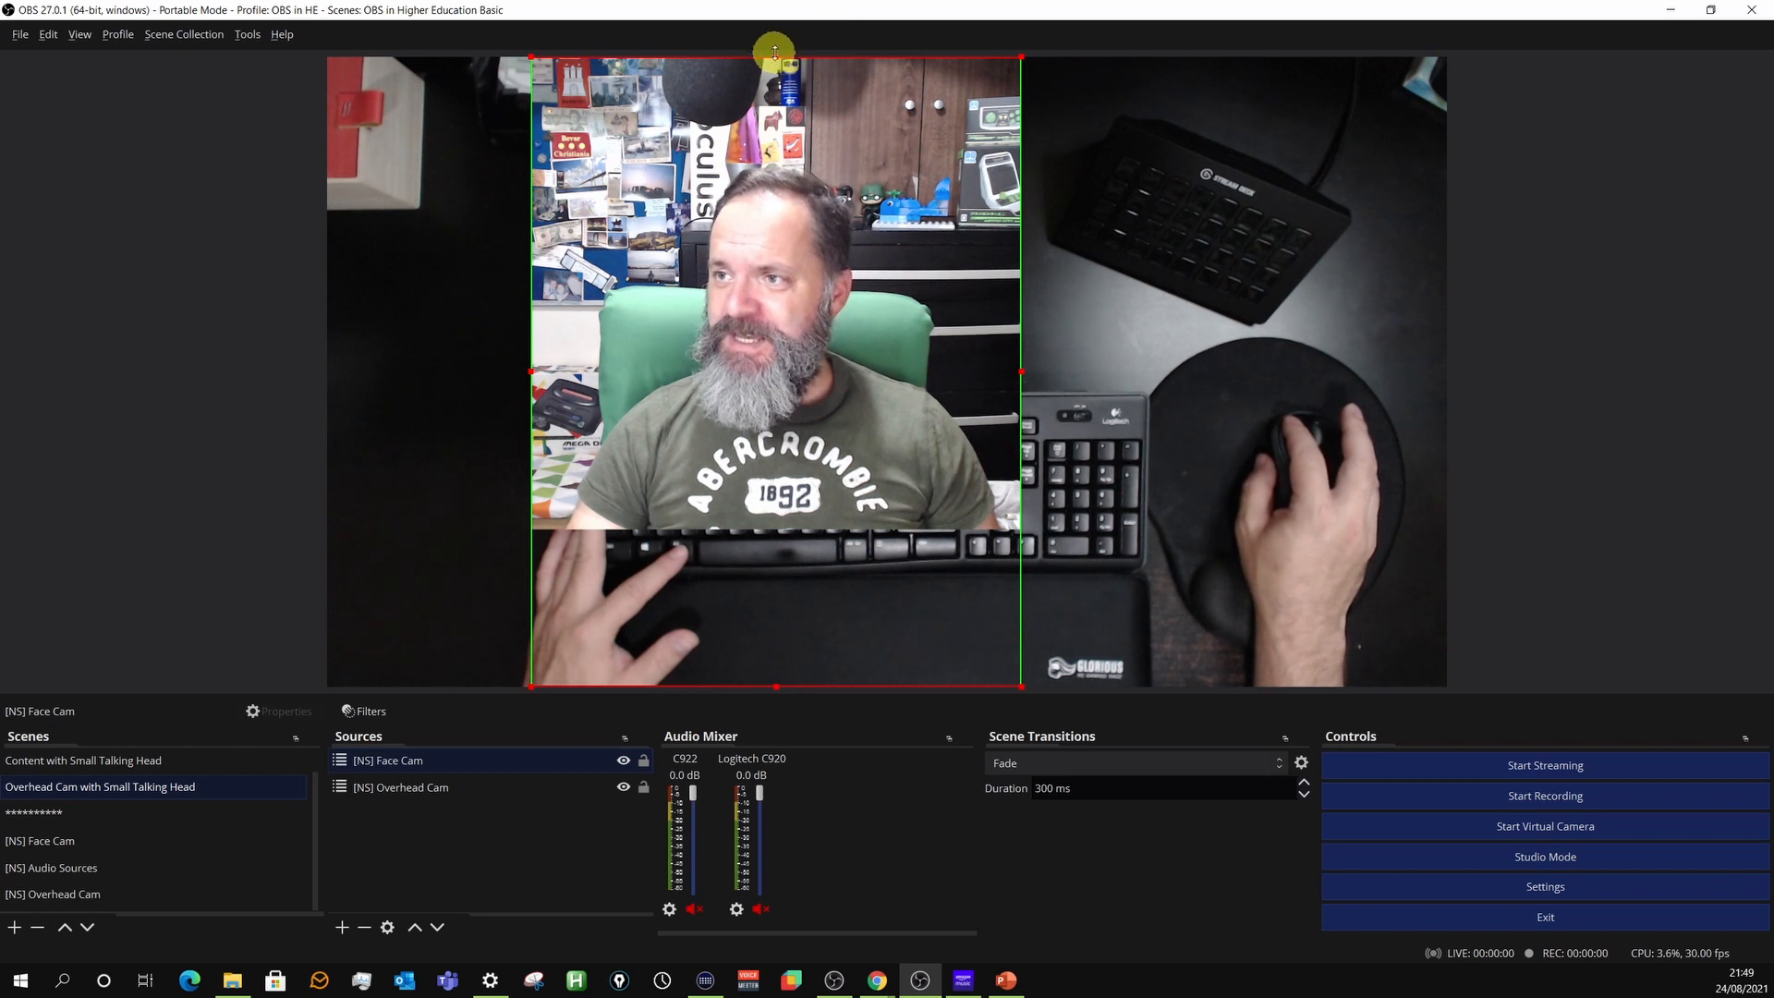
left_click_drag(774, 52, 774, 148)
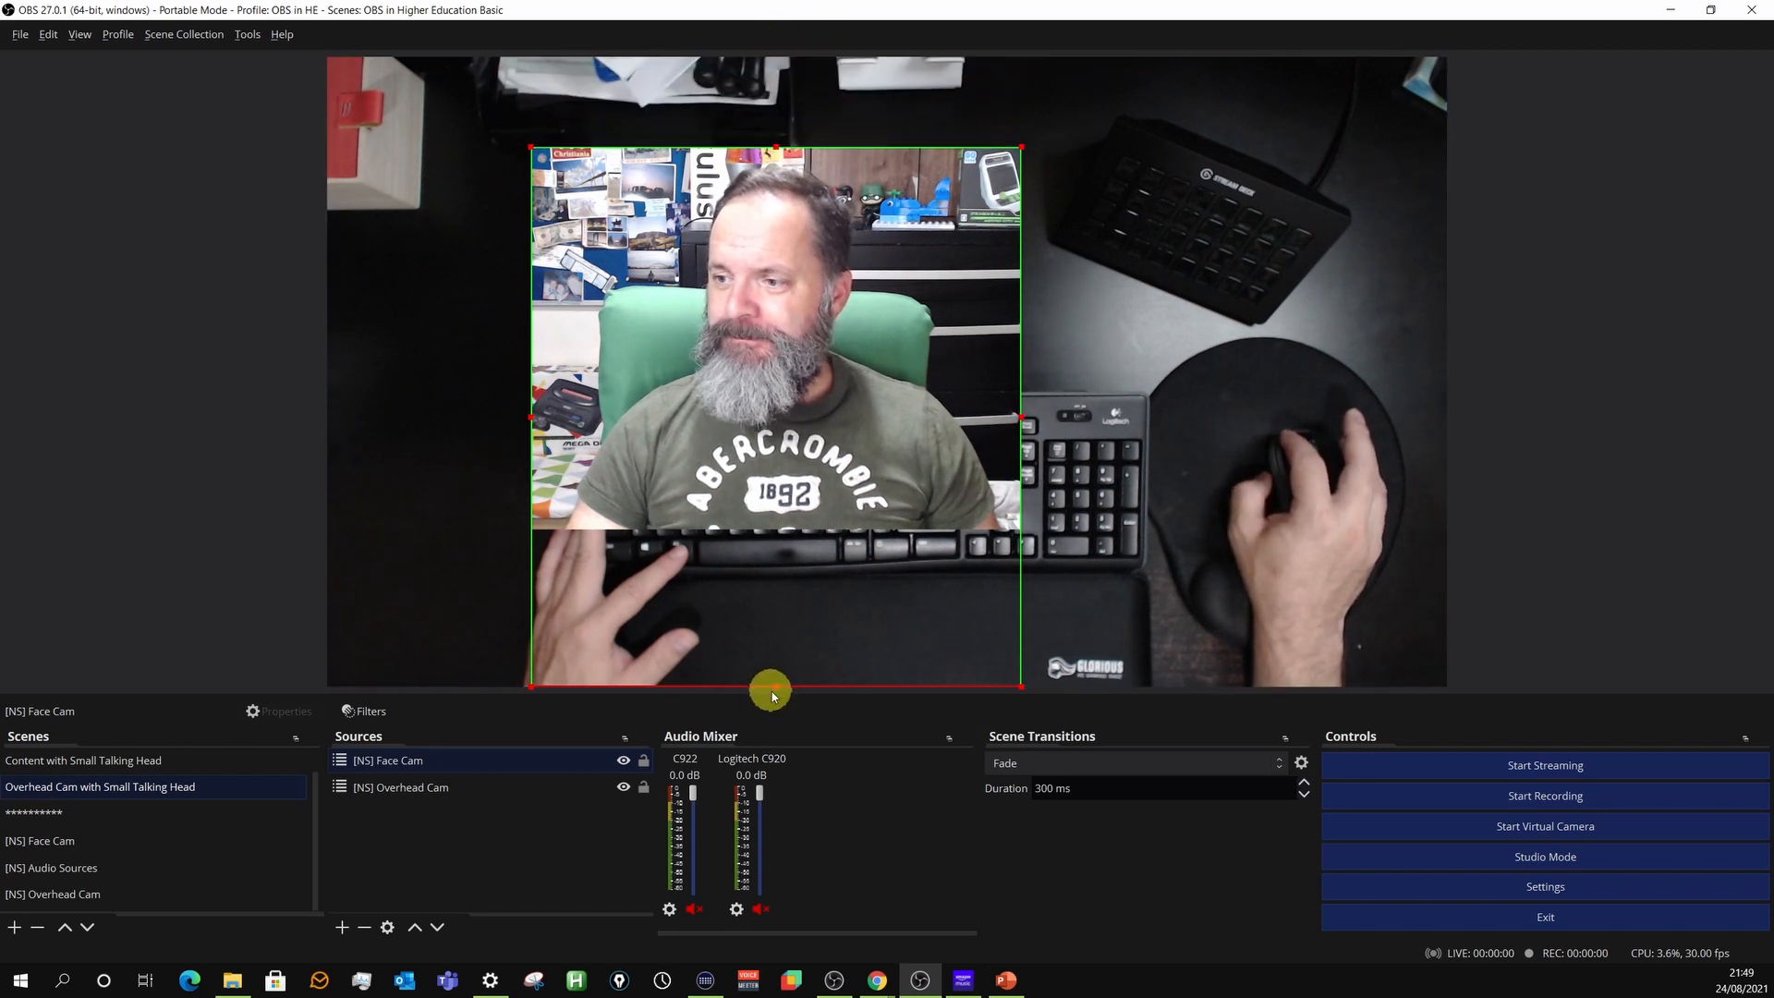
left_click_drag(774, 690, 781, 650)
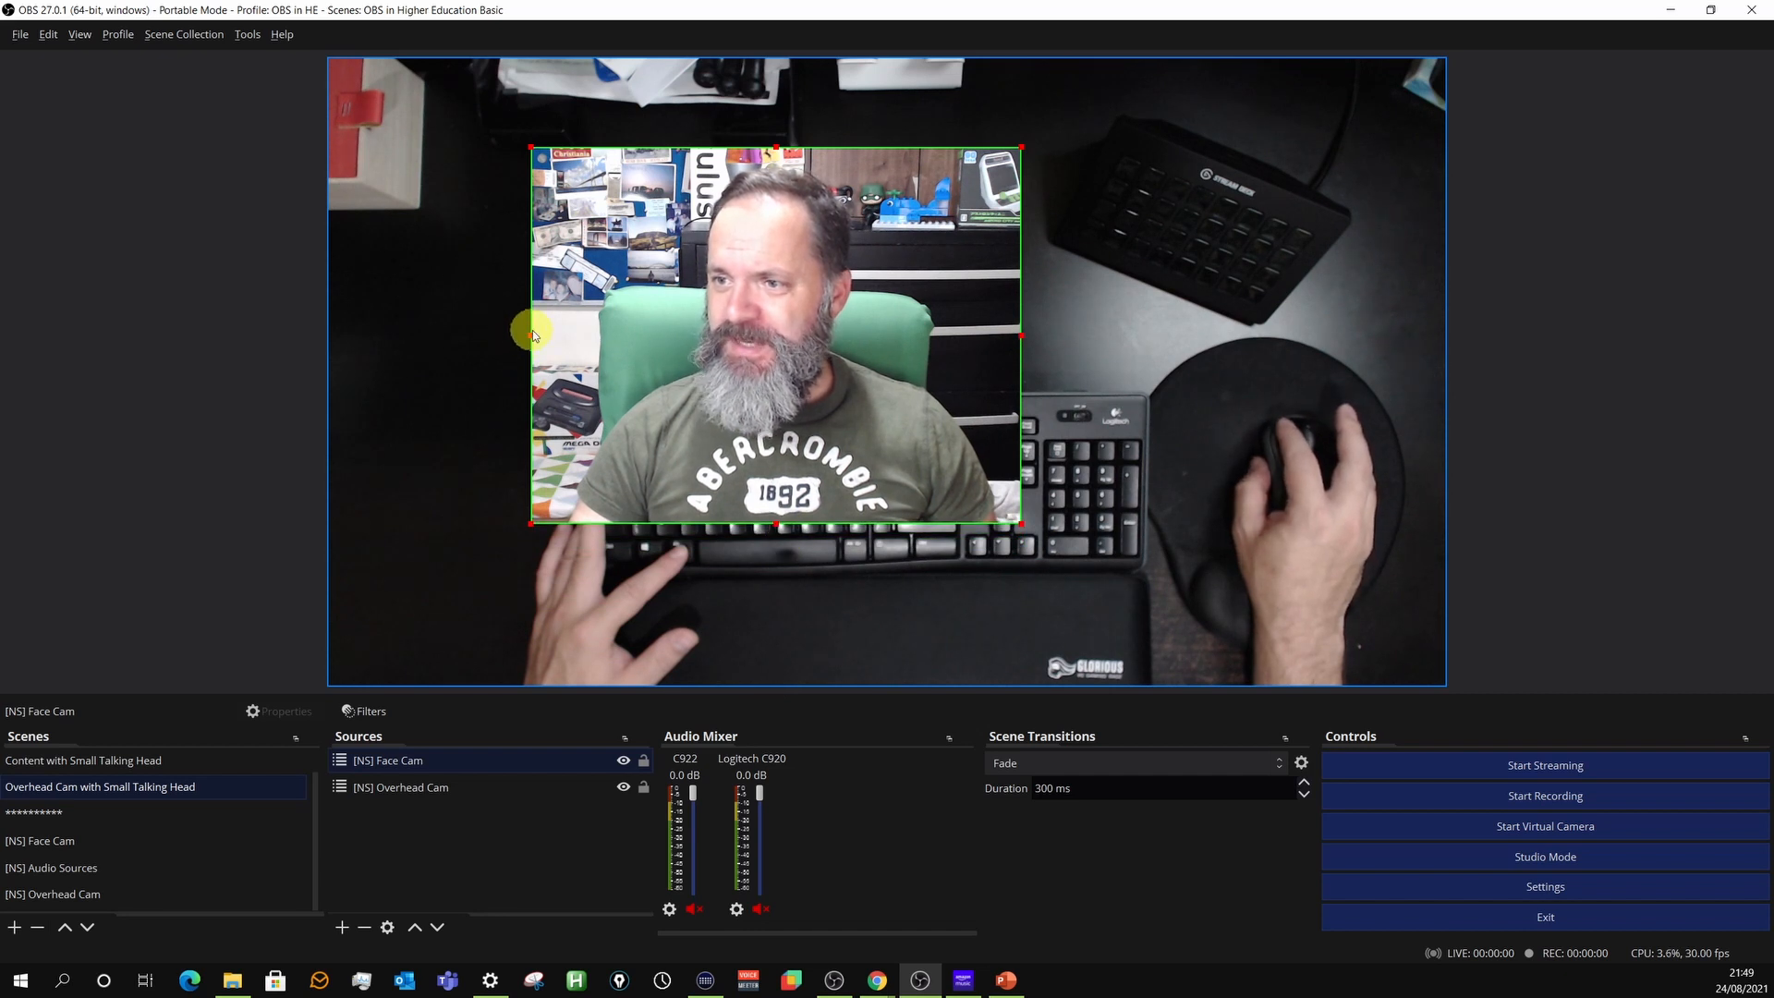
left_click_drag(532, 335, 558, 334)
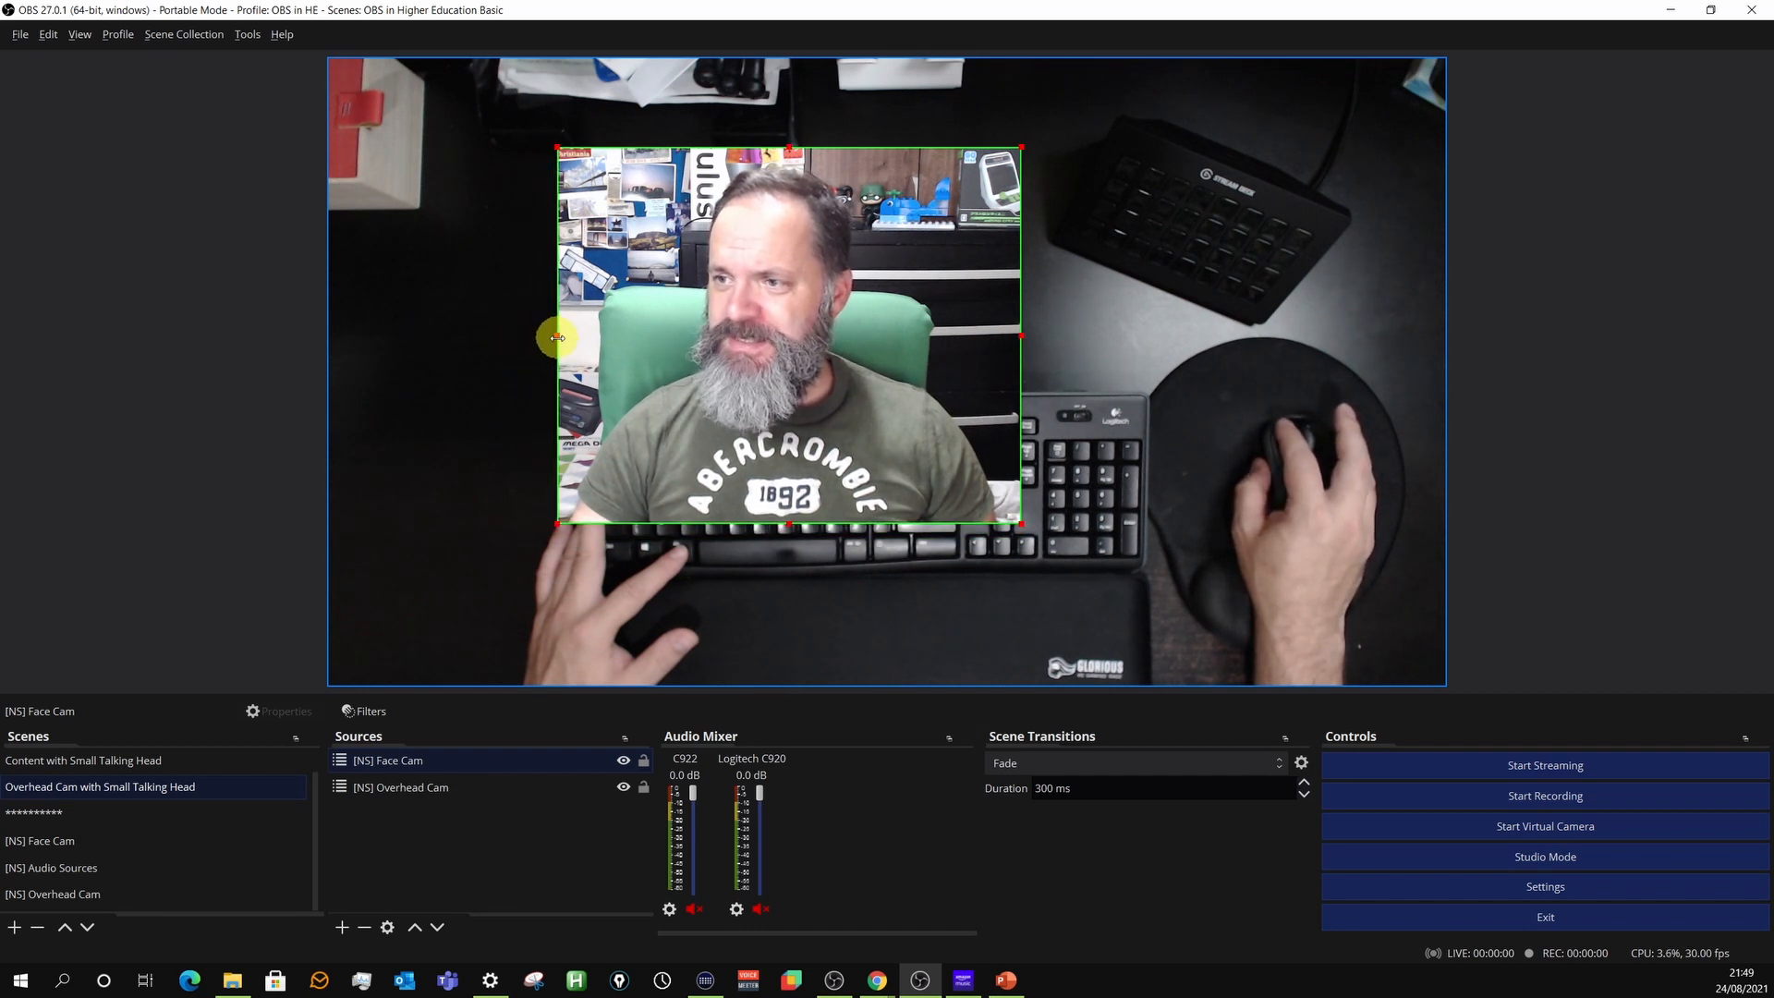
left_click_drag(1018, 336, 1003, 336)
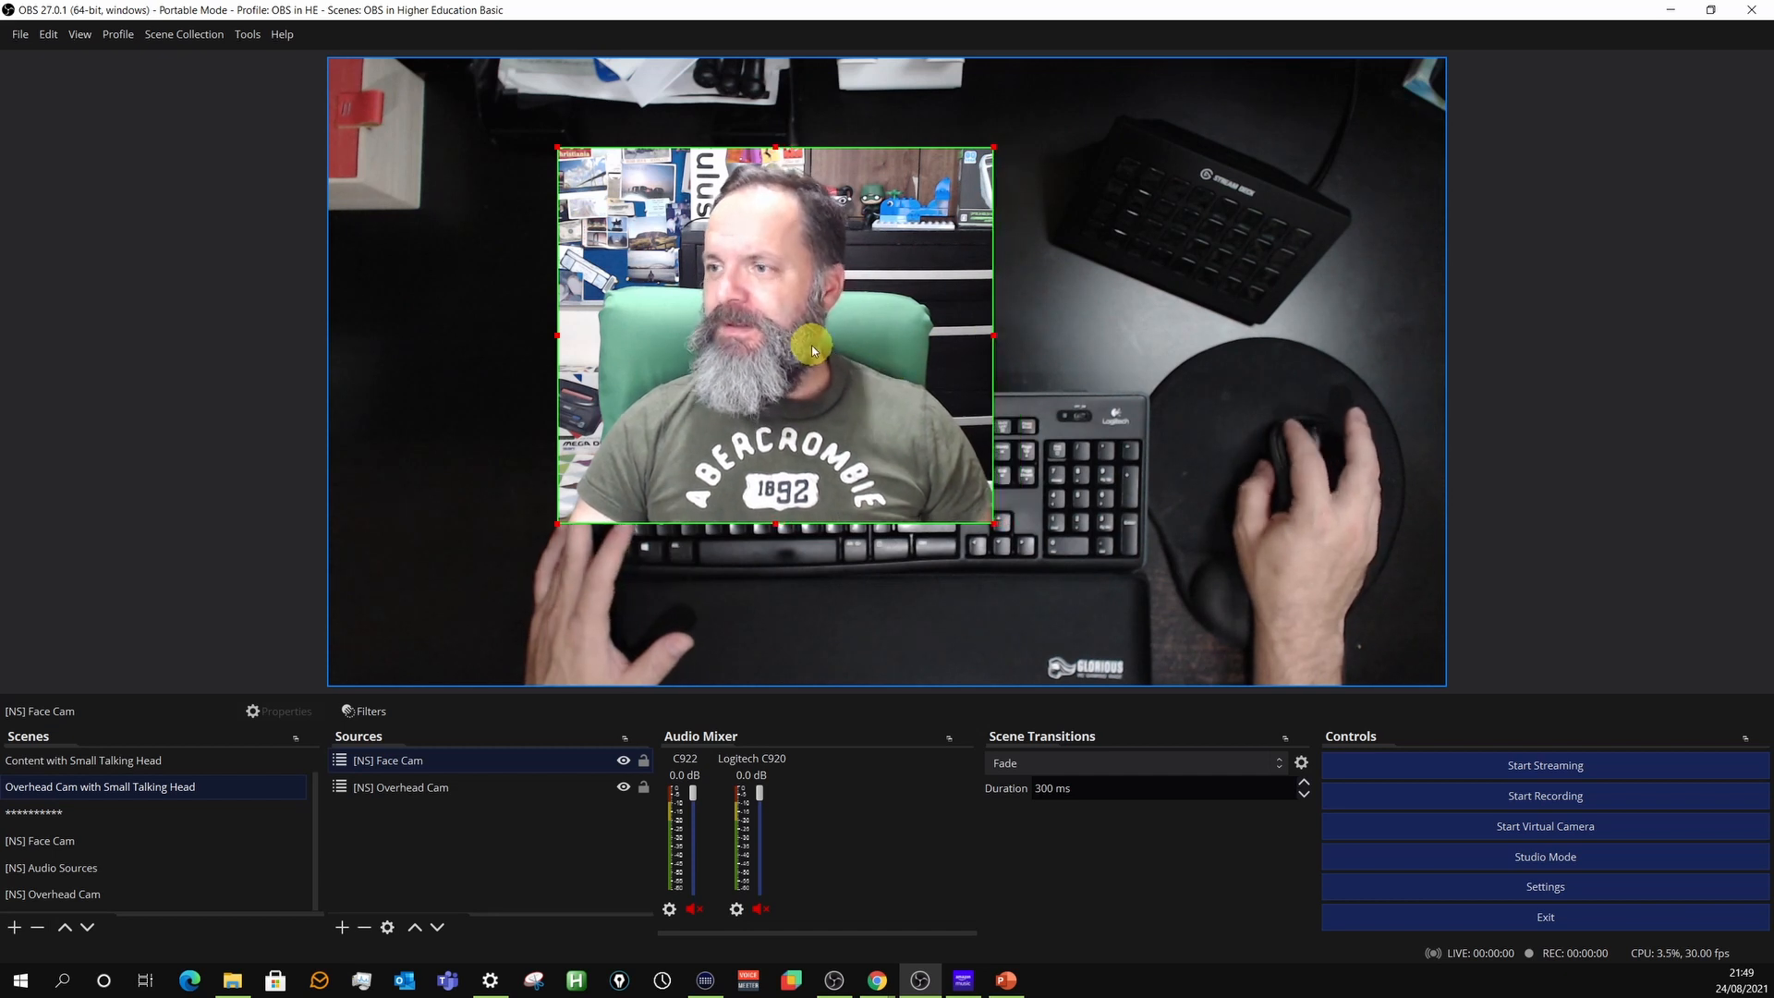
Place the cropped "[NS] Face Cam" source in the canvas's upper-right corner and shrink it to a small inset.
left_click_drag(811, 344, 1270, 252)
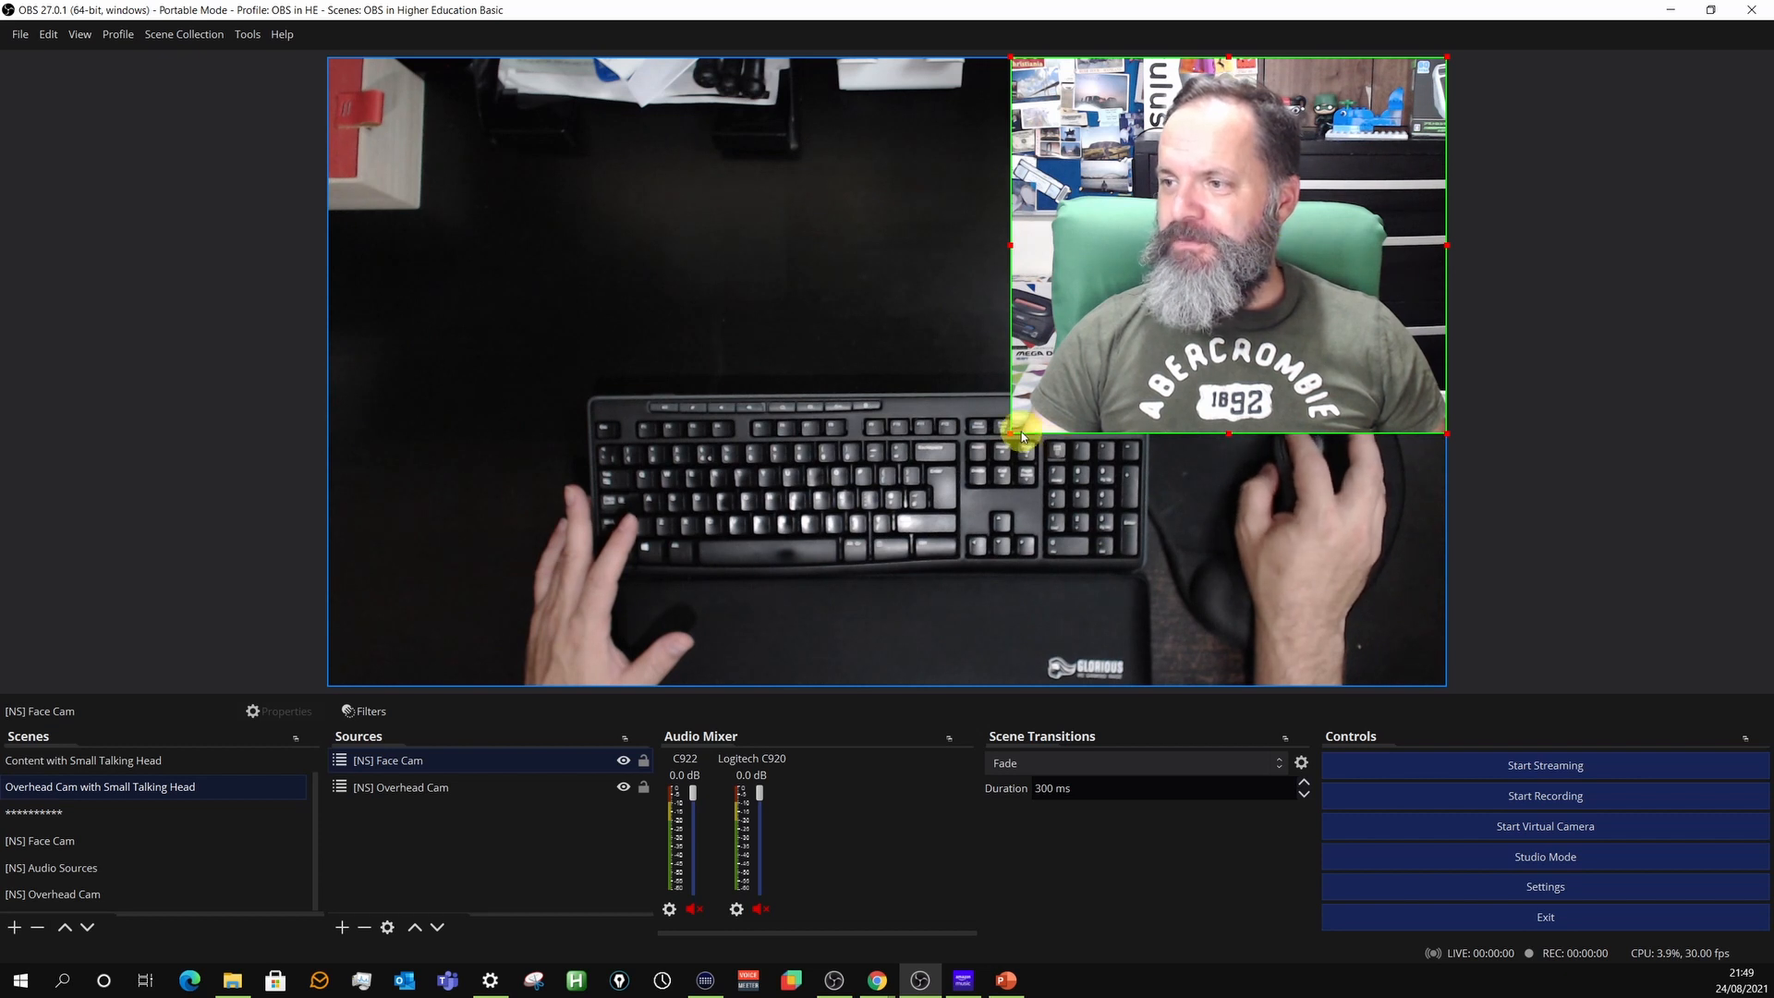
left_click_drag(1012, 431, 1201, 274)
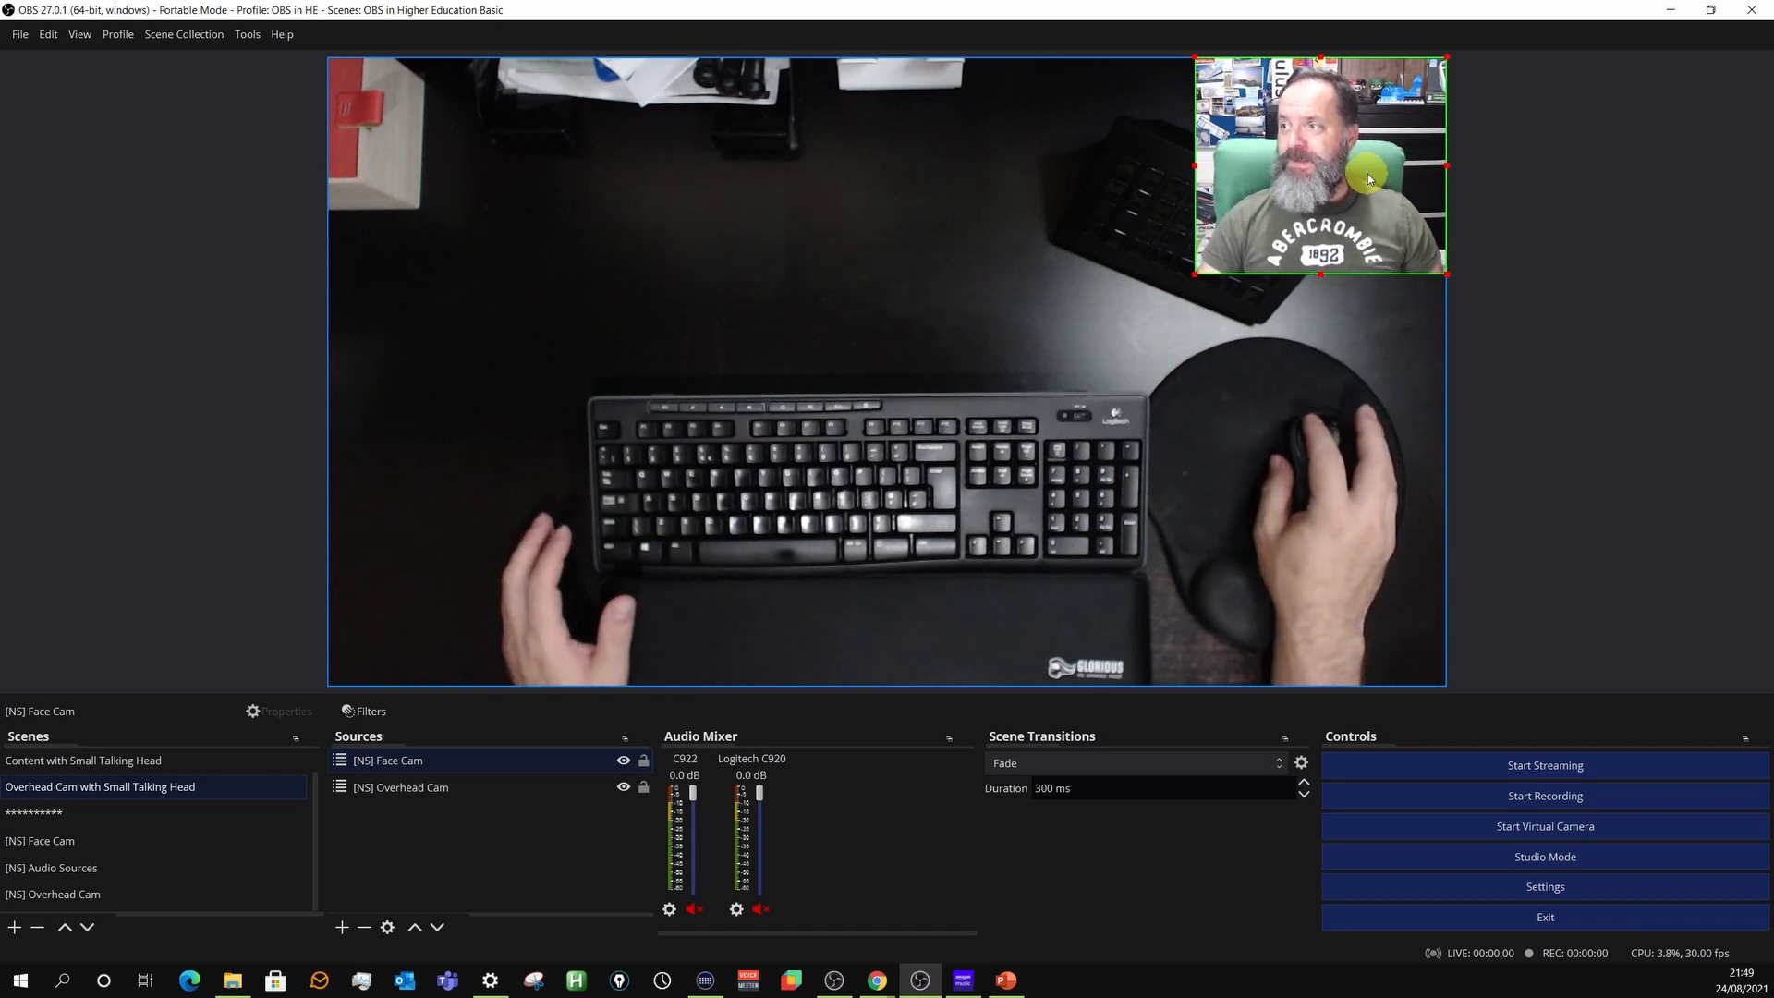
left_click_drag(1367, 174, 497, 588)
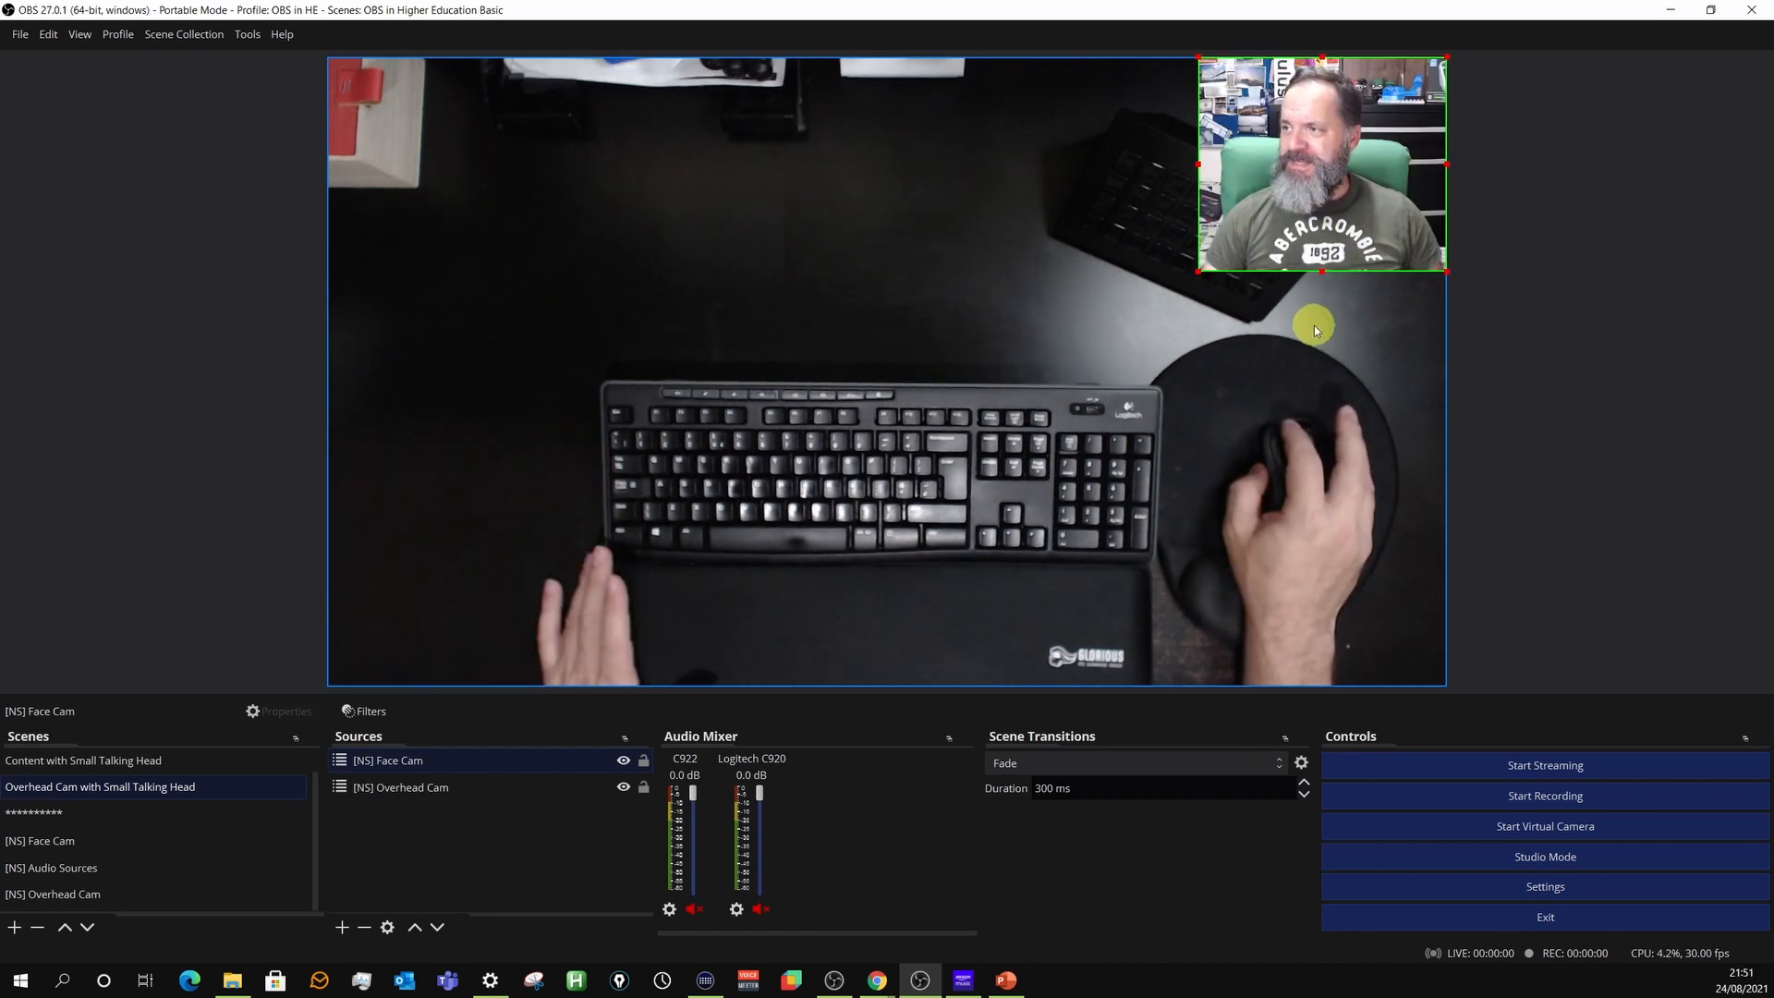
Add the existing "[NS] Audio Sources" scene as a visible source in "Overhead Cam with Small Talking Head".
left_click(1317, 323)
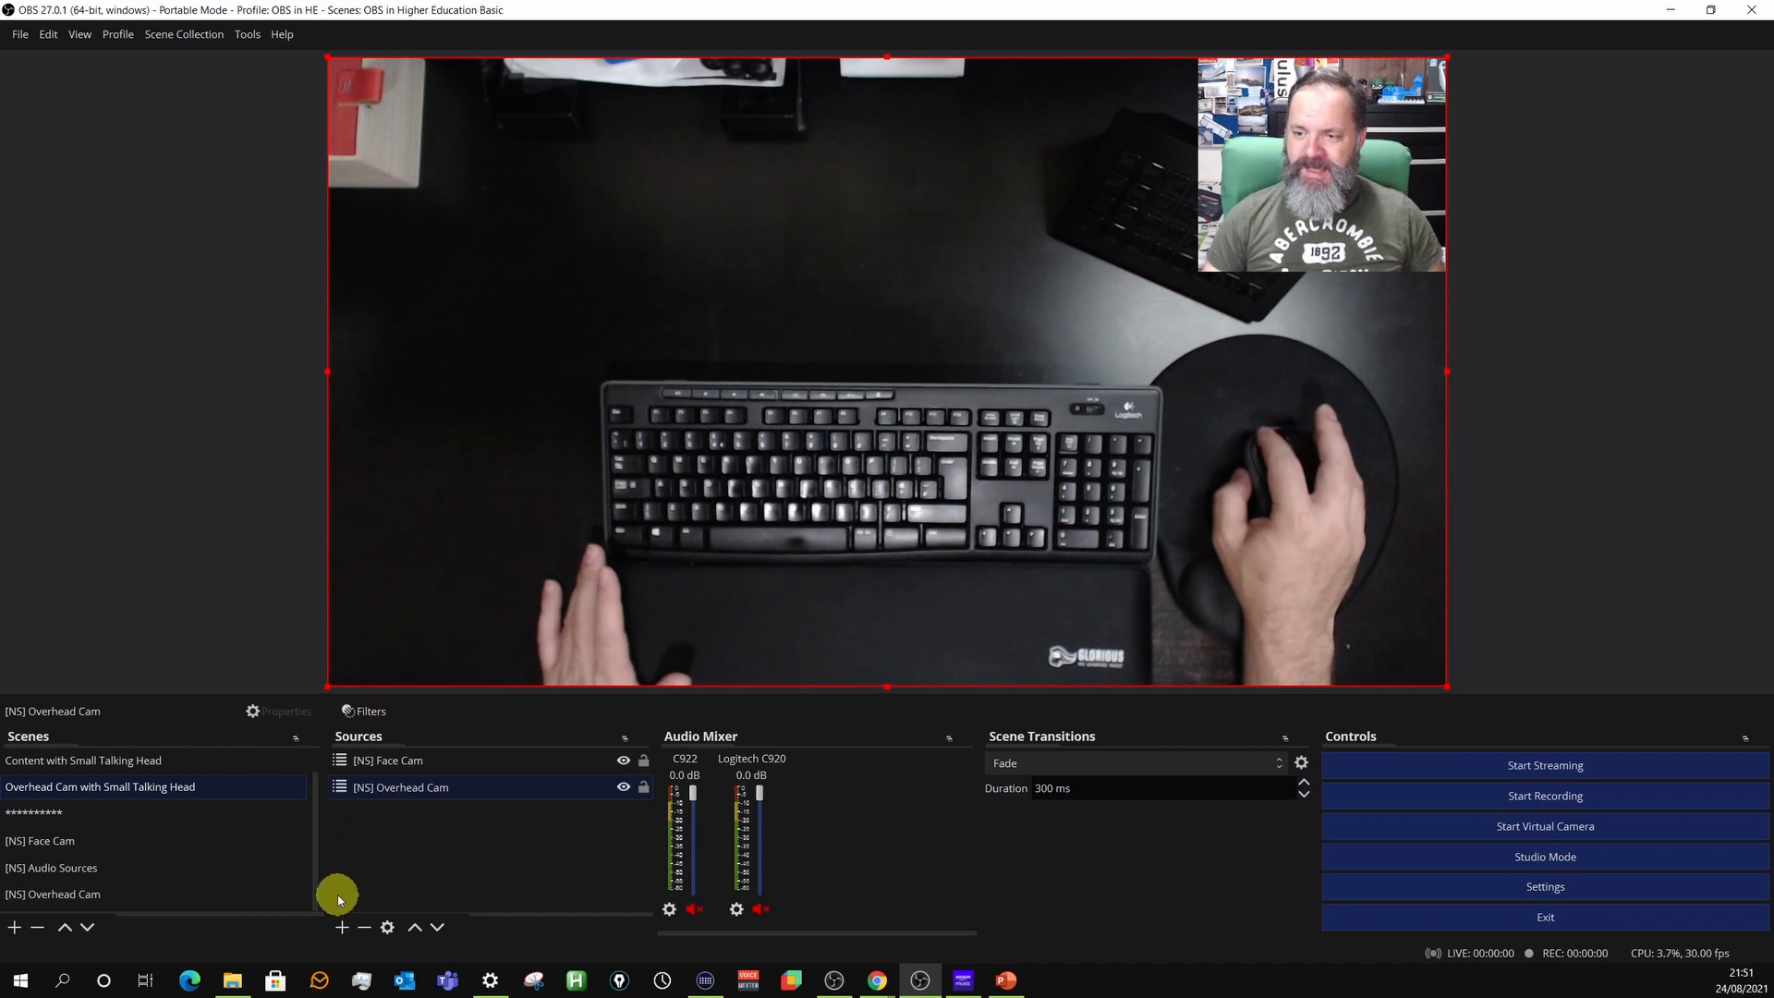
left_click(341, 928)
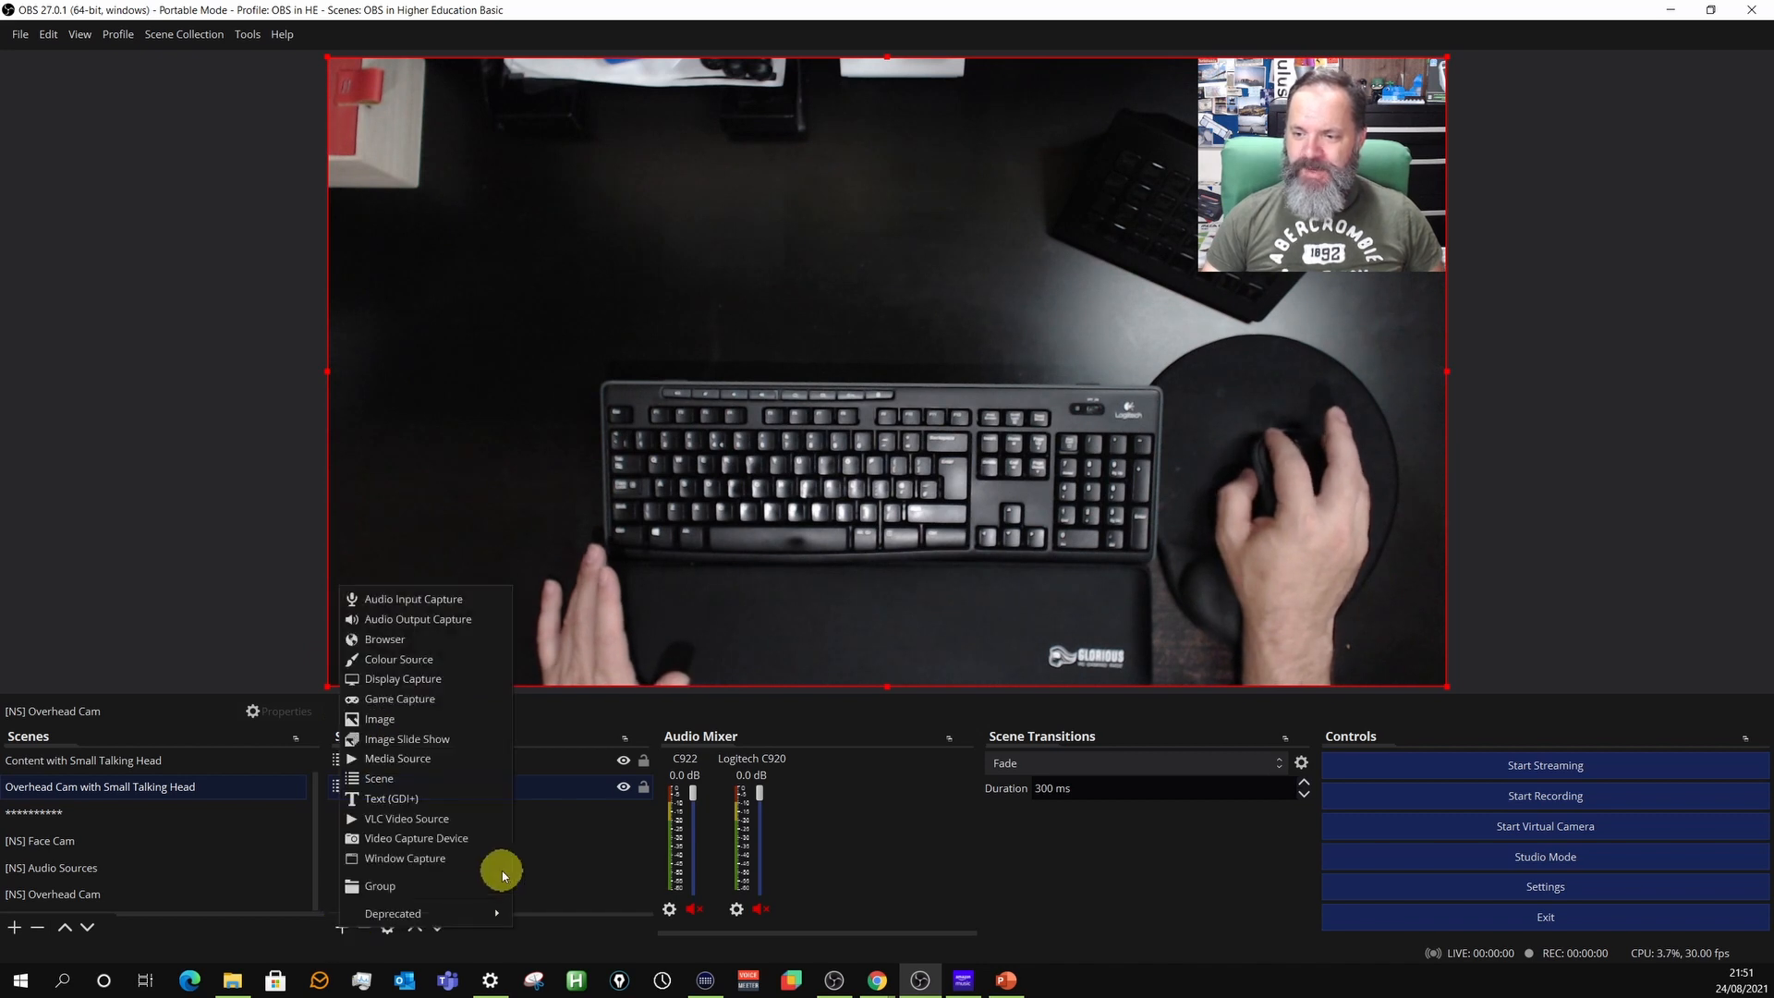
left_click(407, 784)
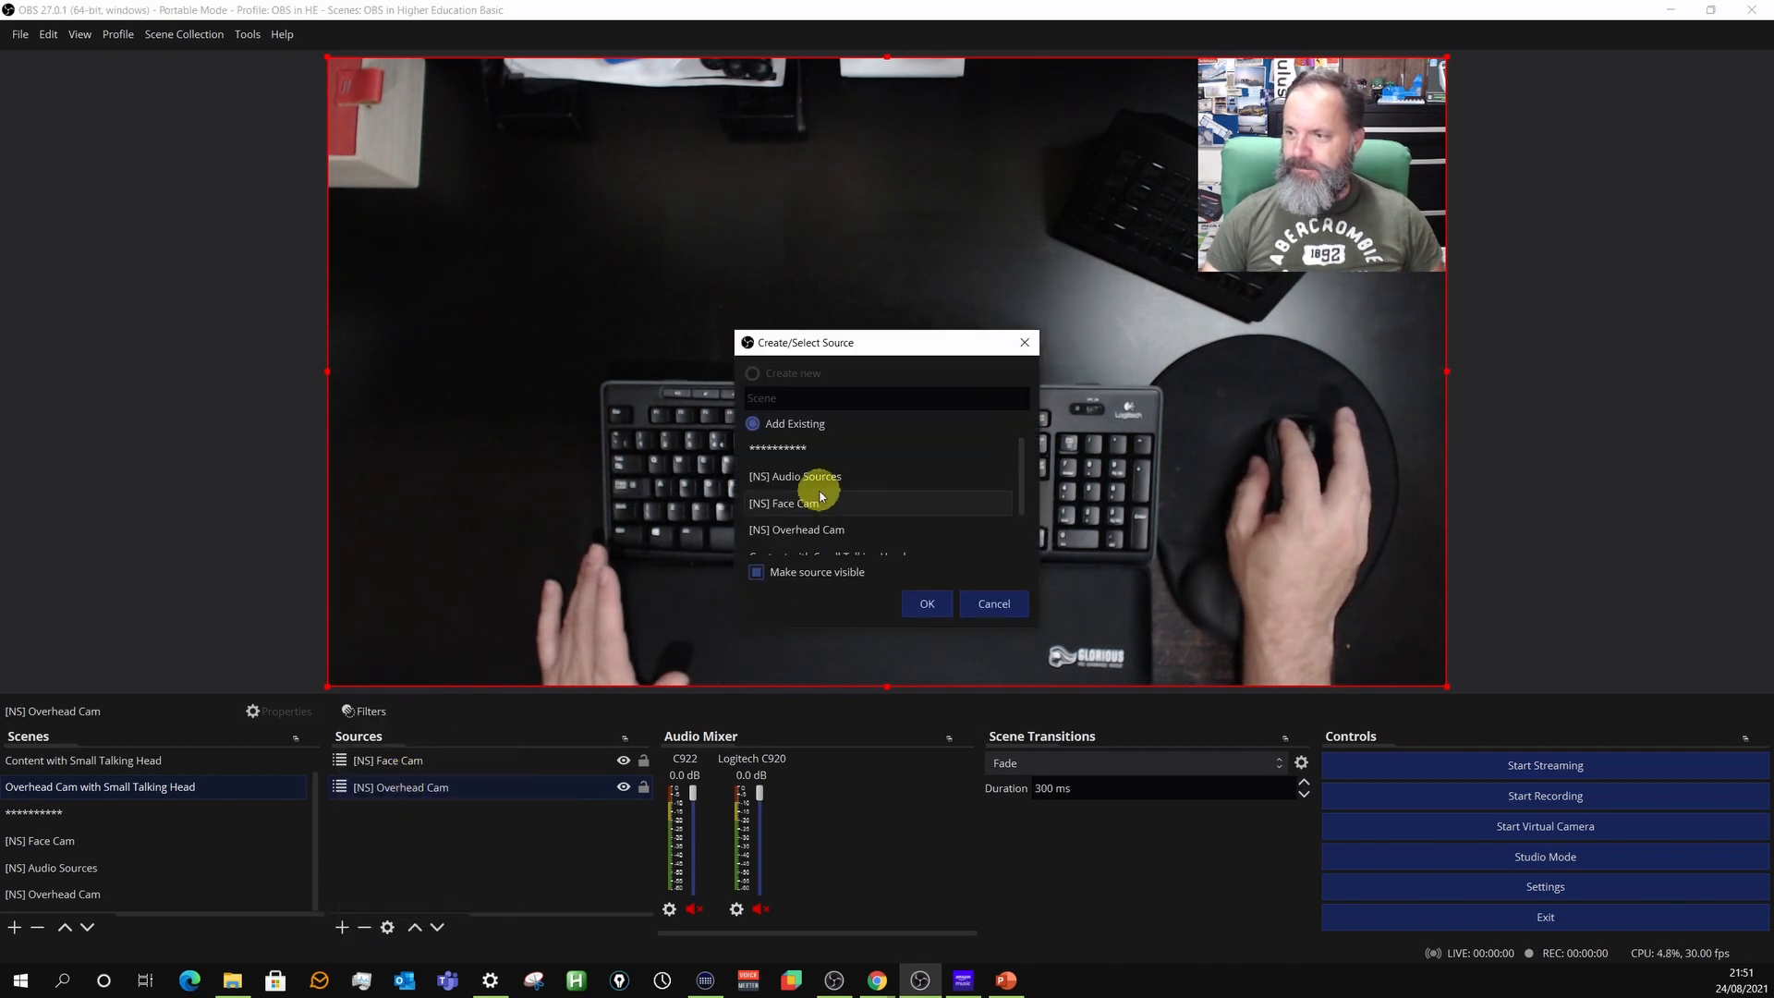
left_click(927, 605)
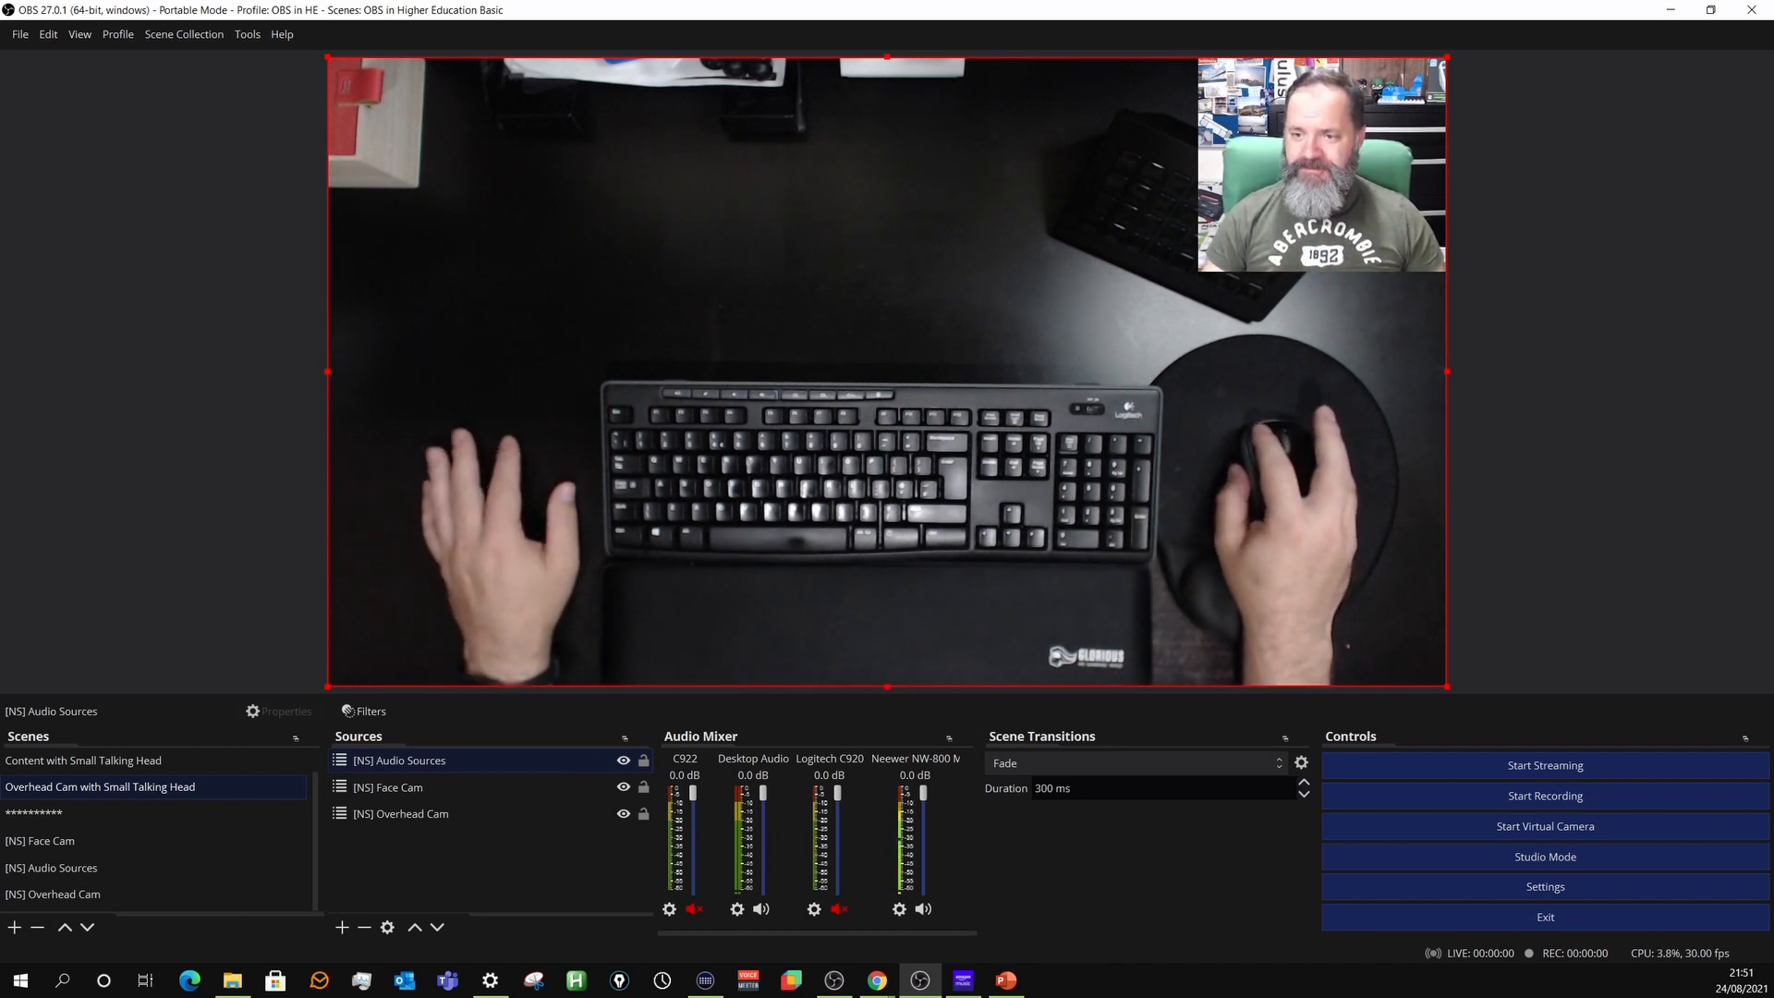
Review the main, content and overhead cam scenes by switching between them.
scroll(77, 766, "up", 1)
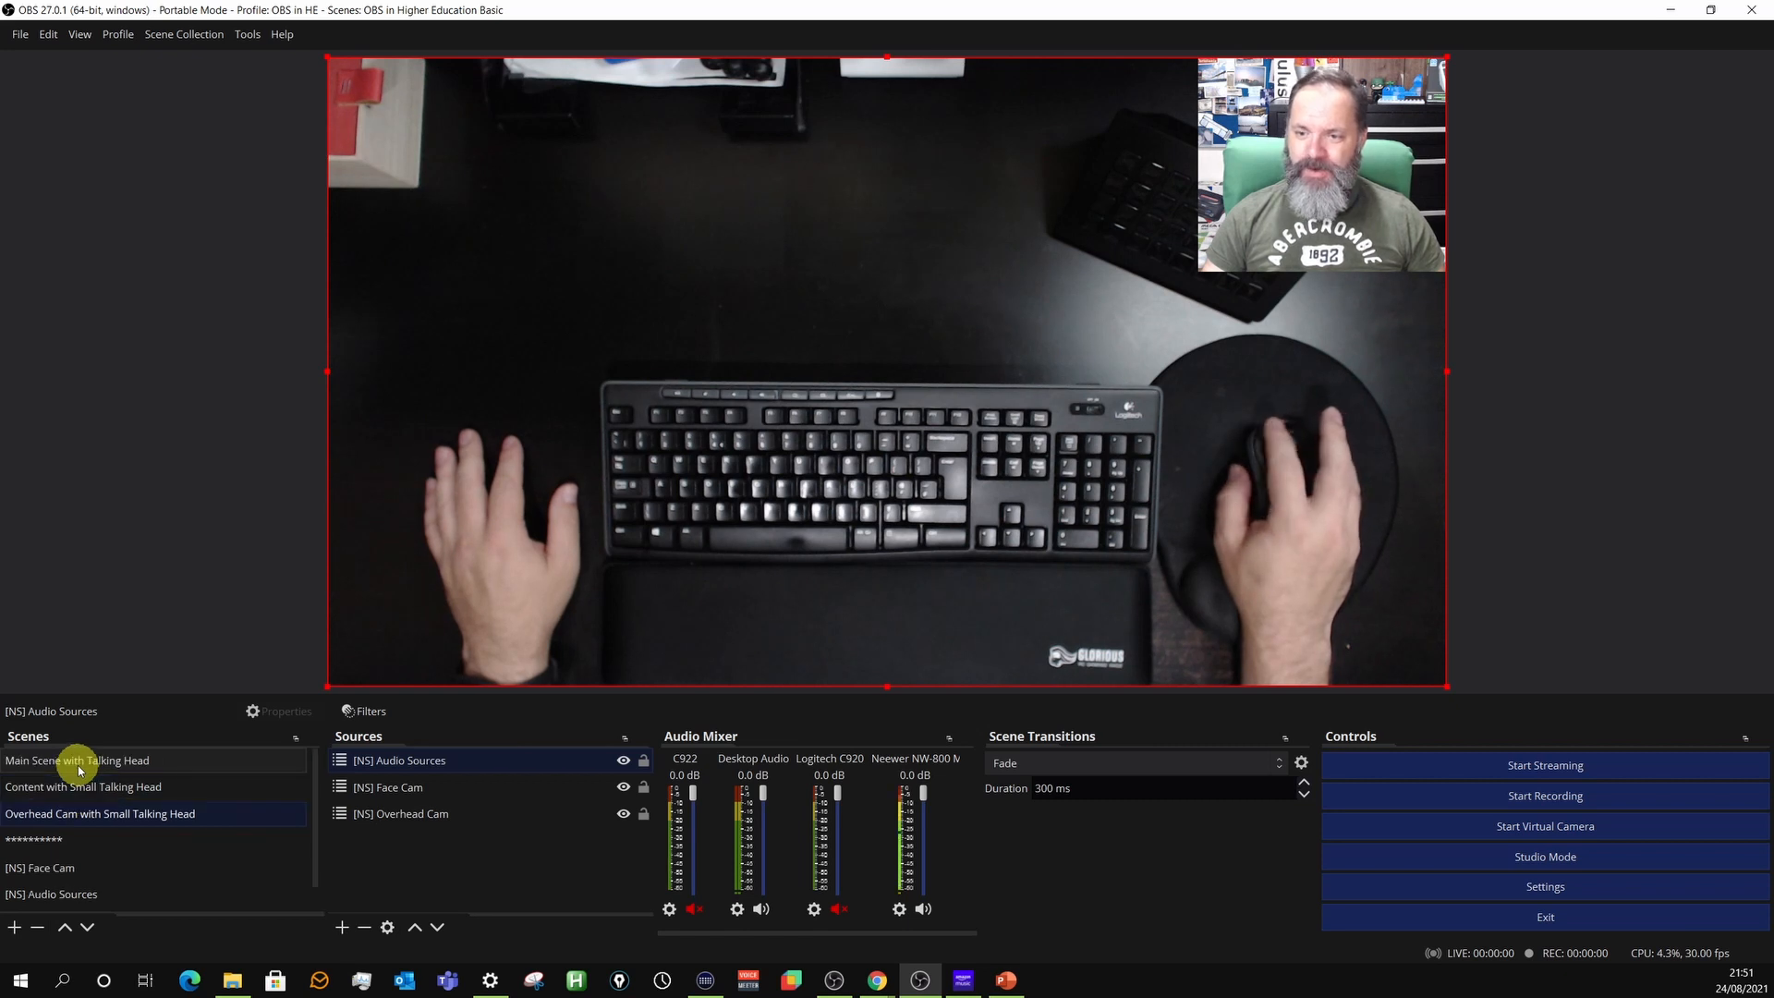
left_click(78, 766)
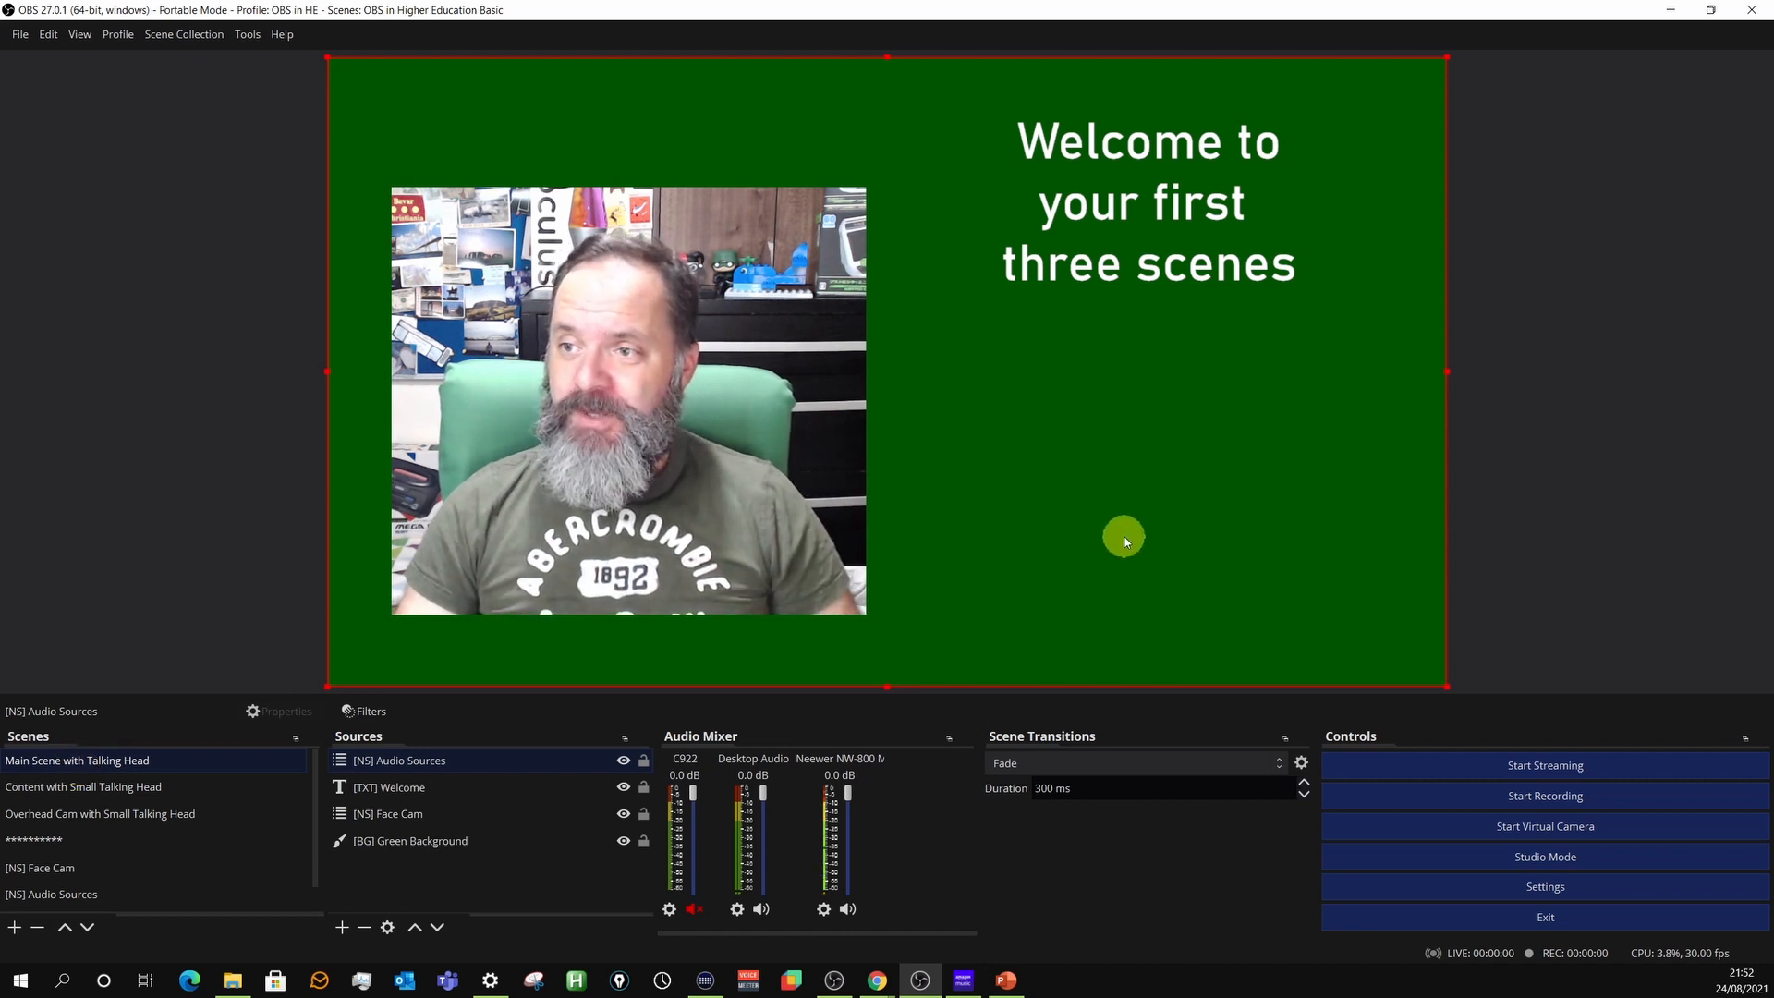
left_click(106, 791)
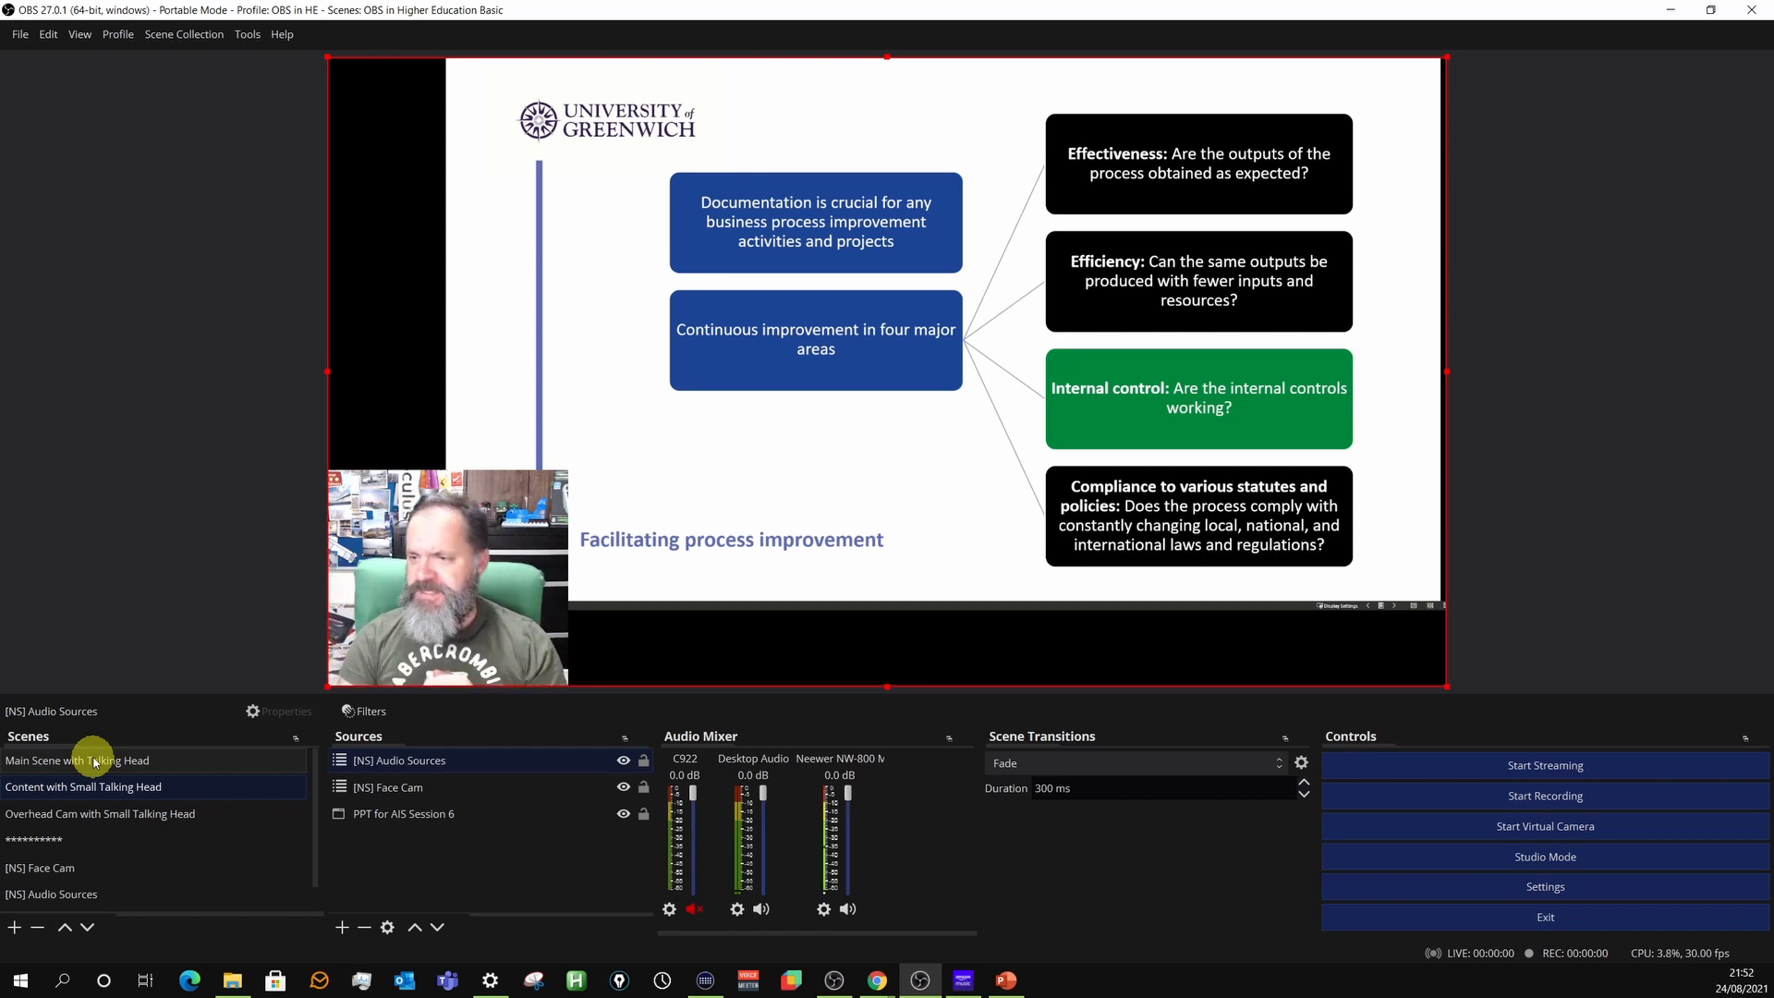
left_click(105, 815)
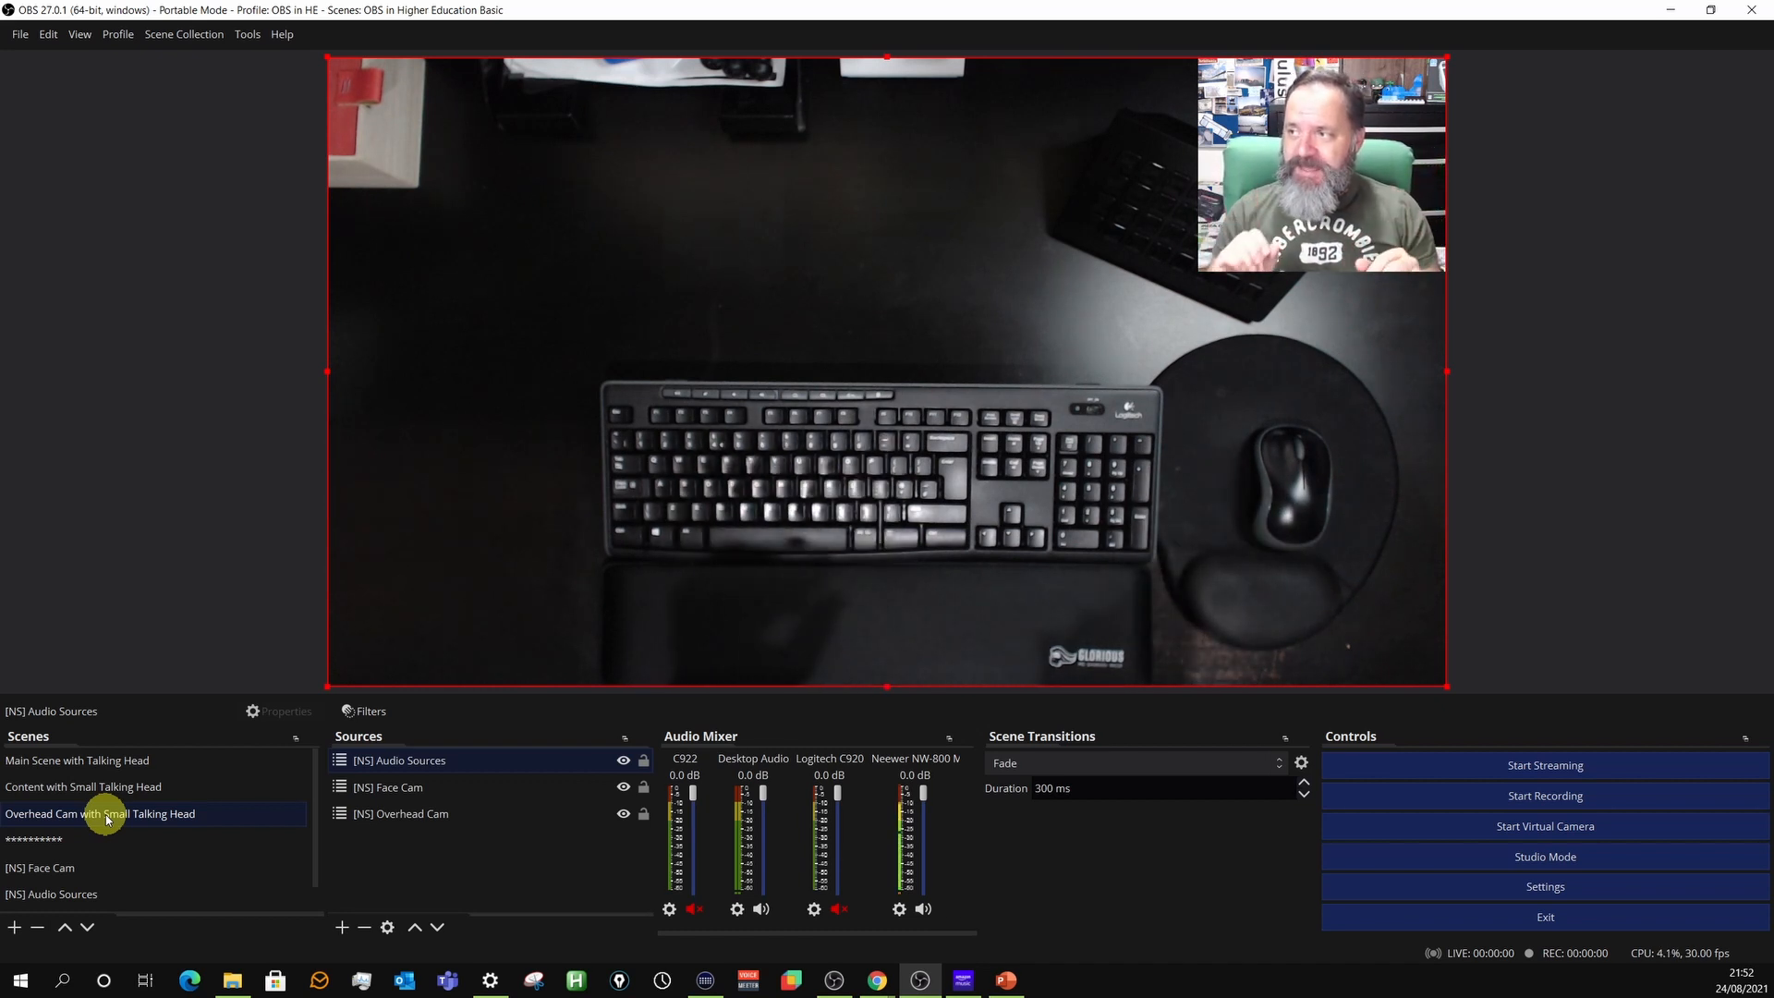
left_click(102, 769)
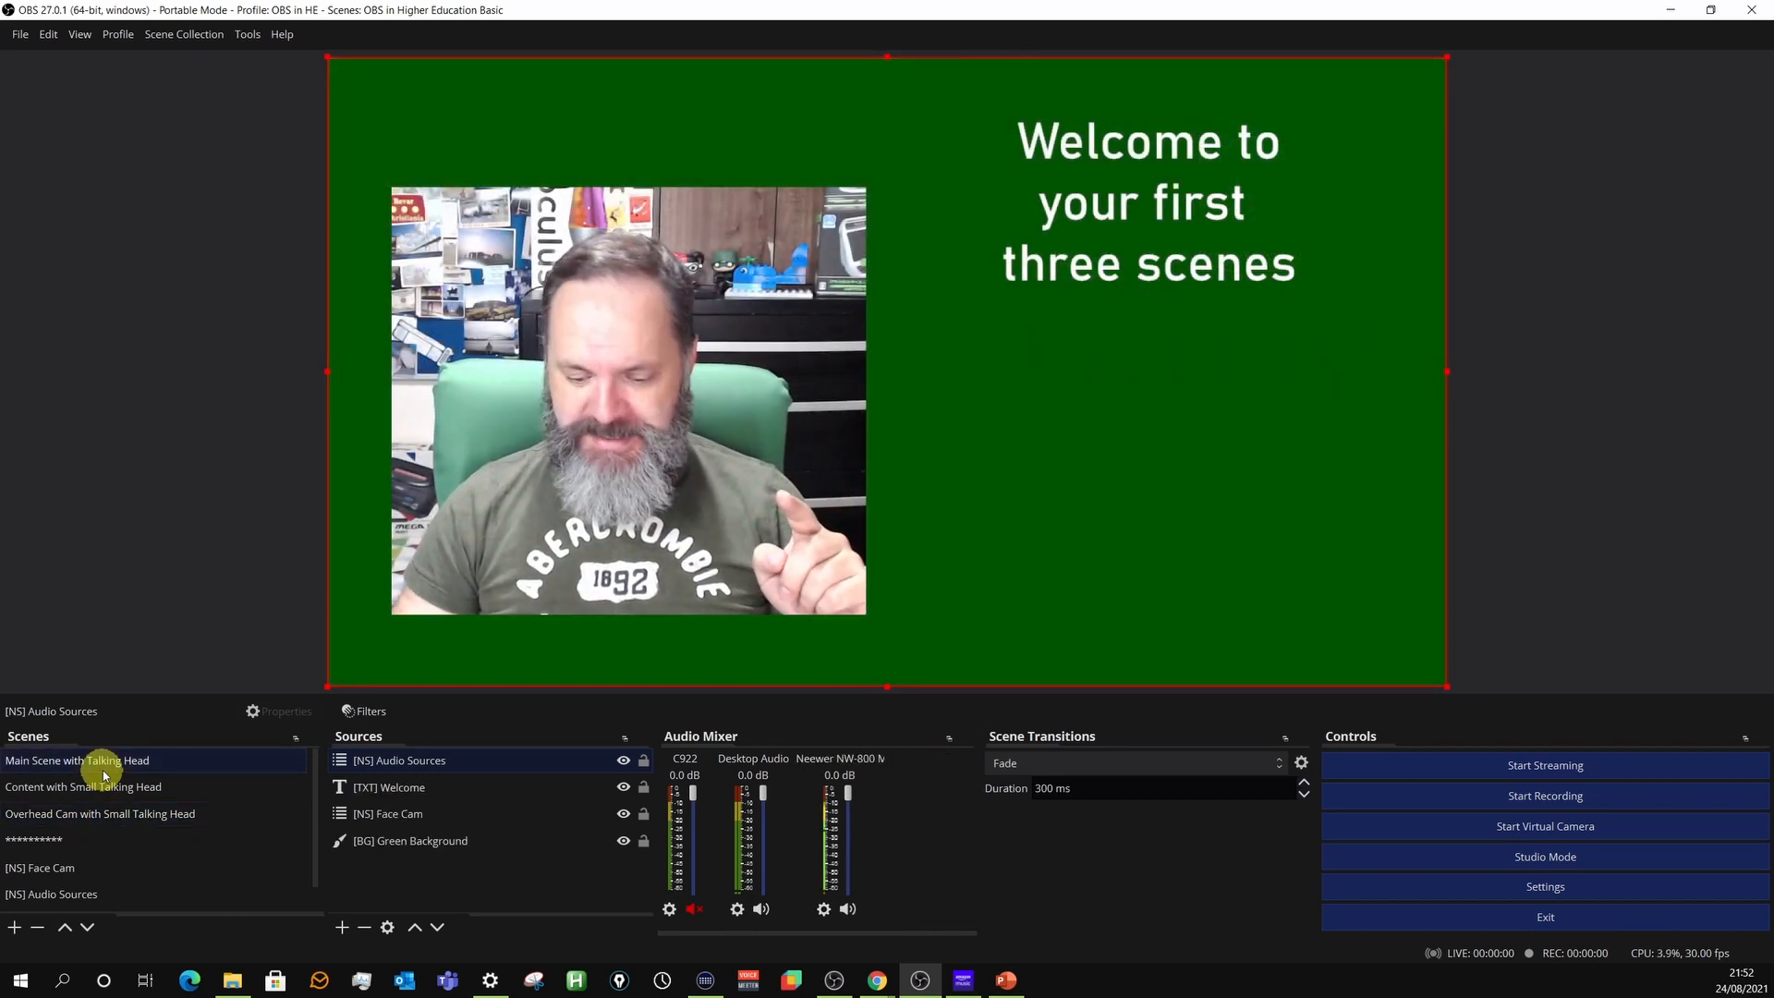
key("Down")
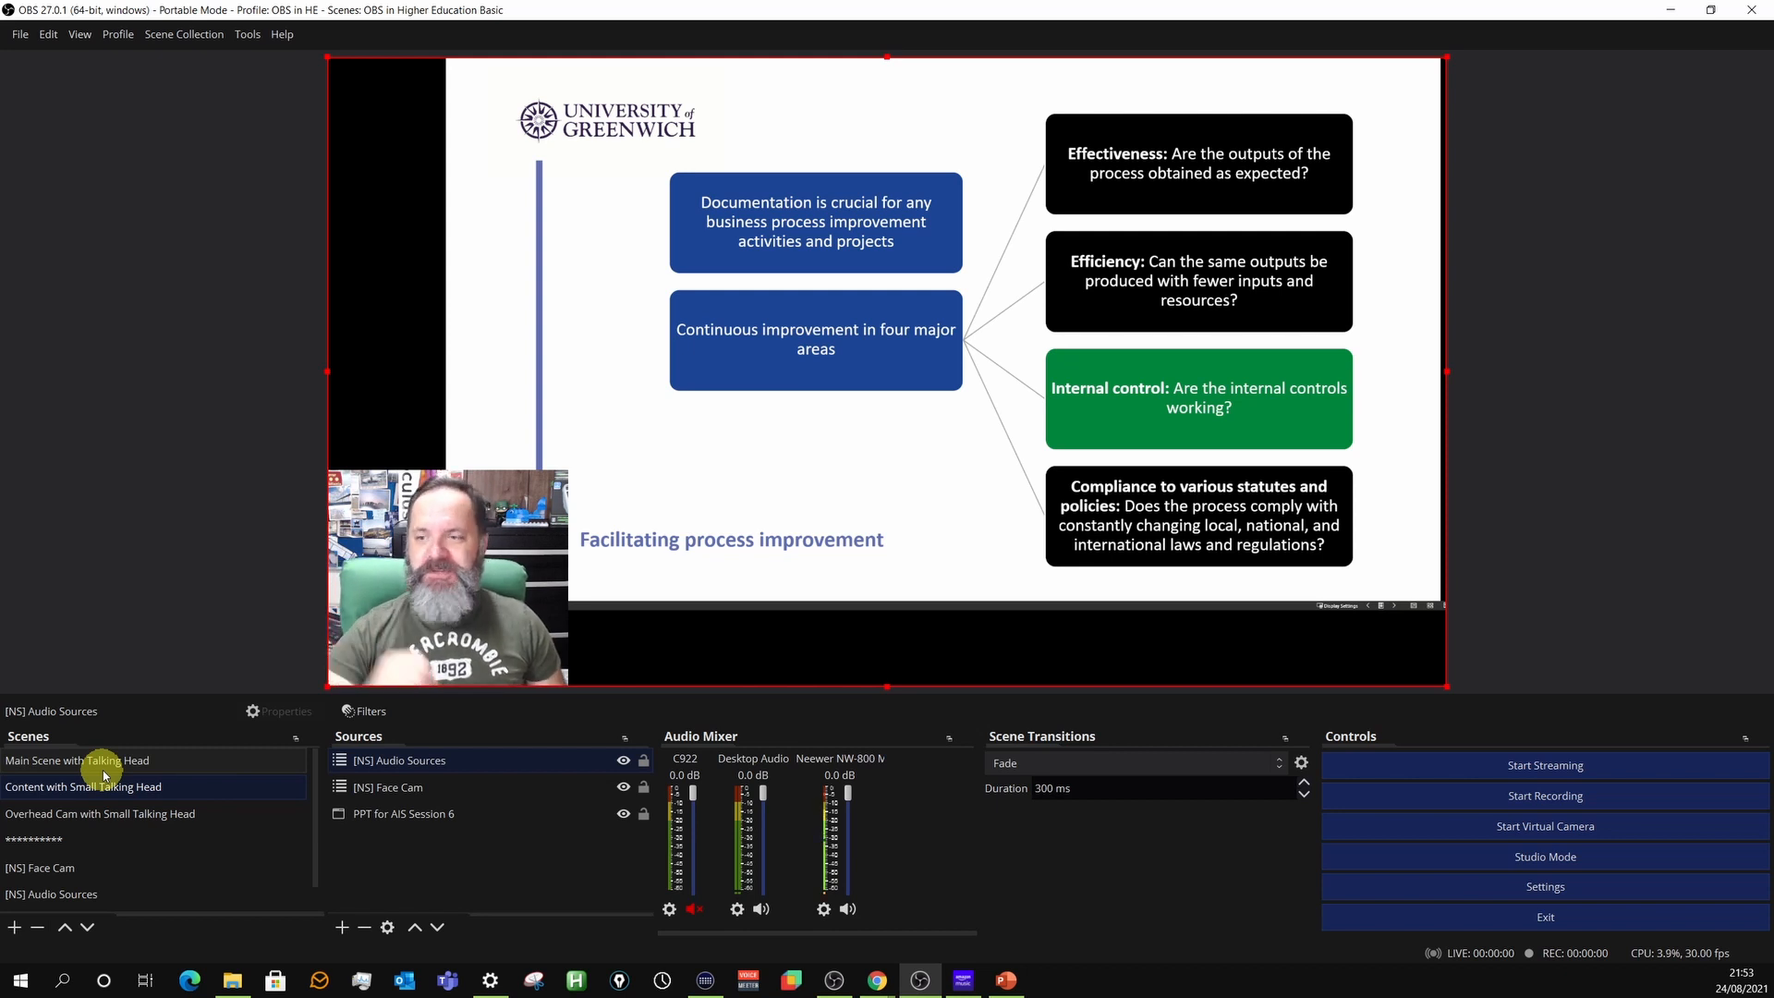
left_click(85, 813)
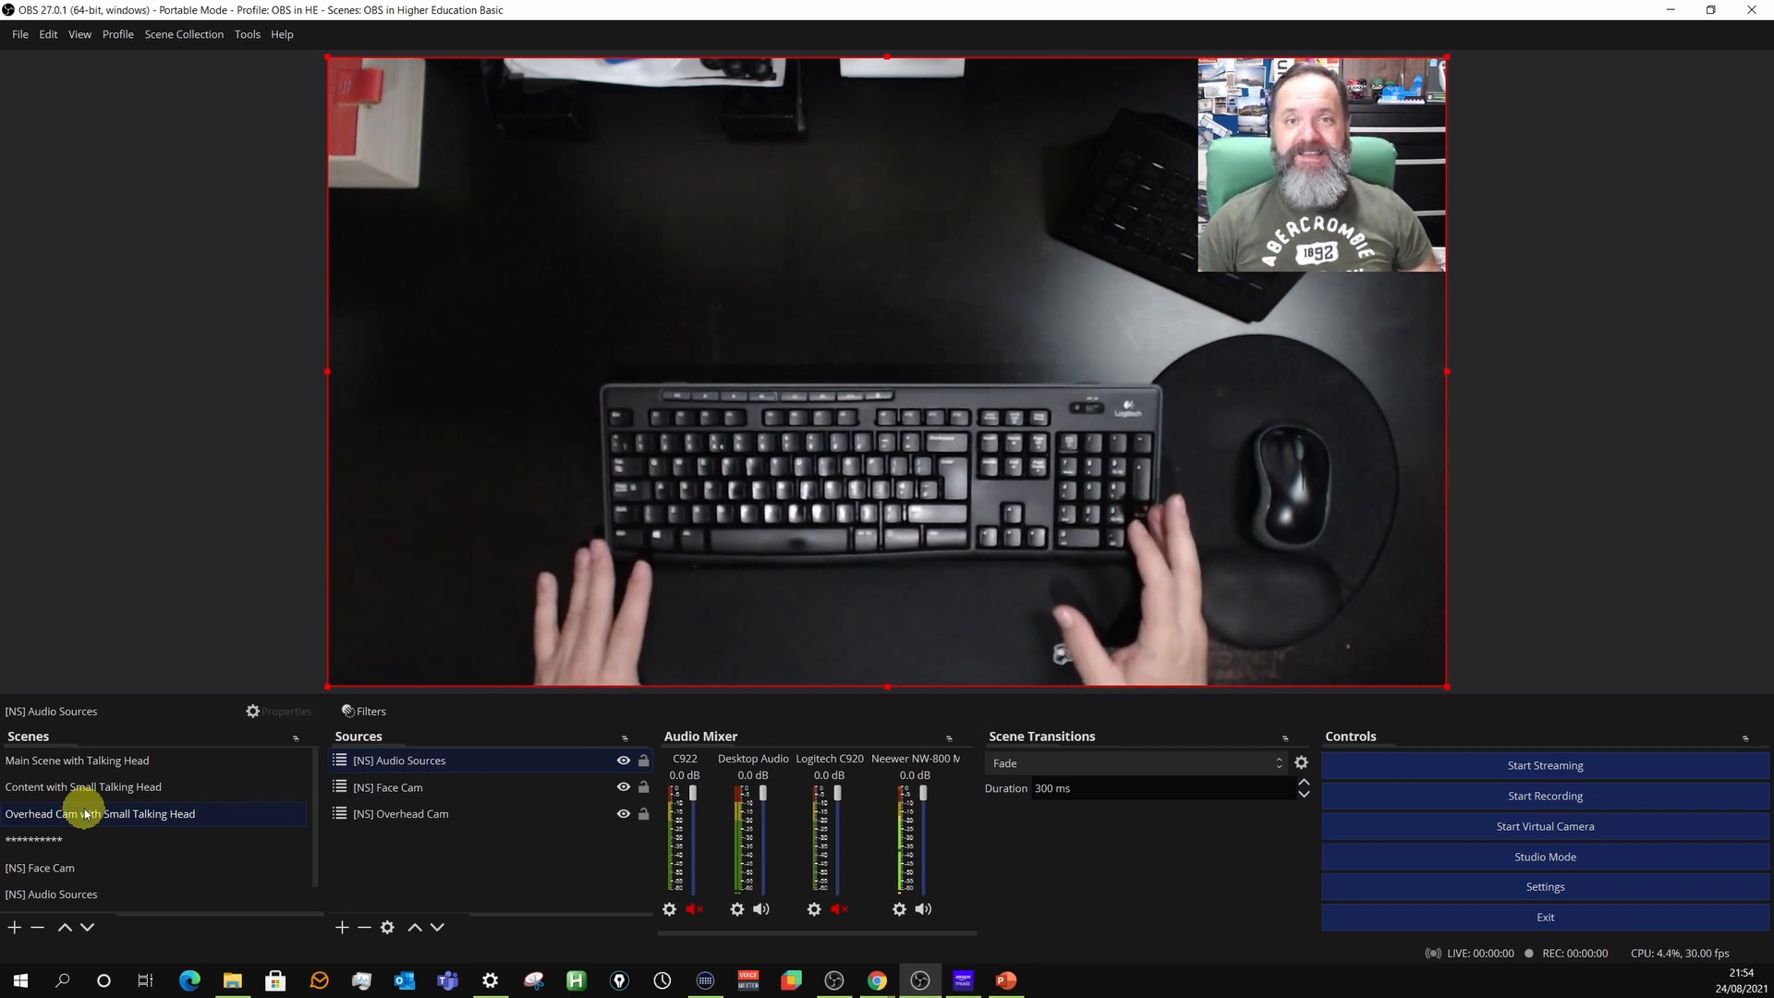
left_click(89, 764)
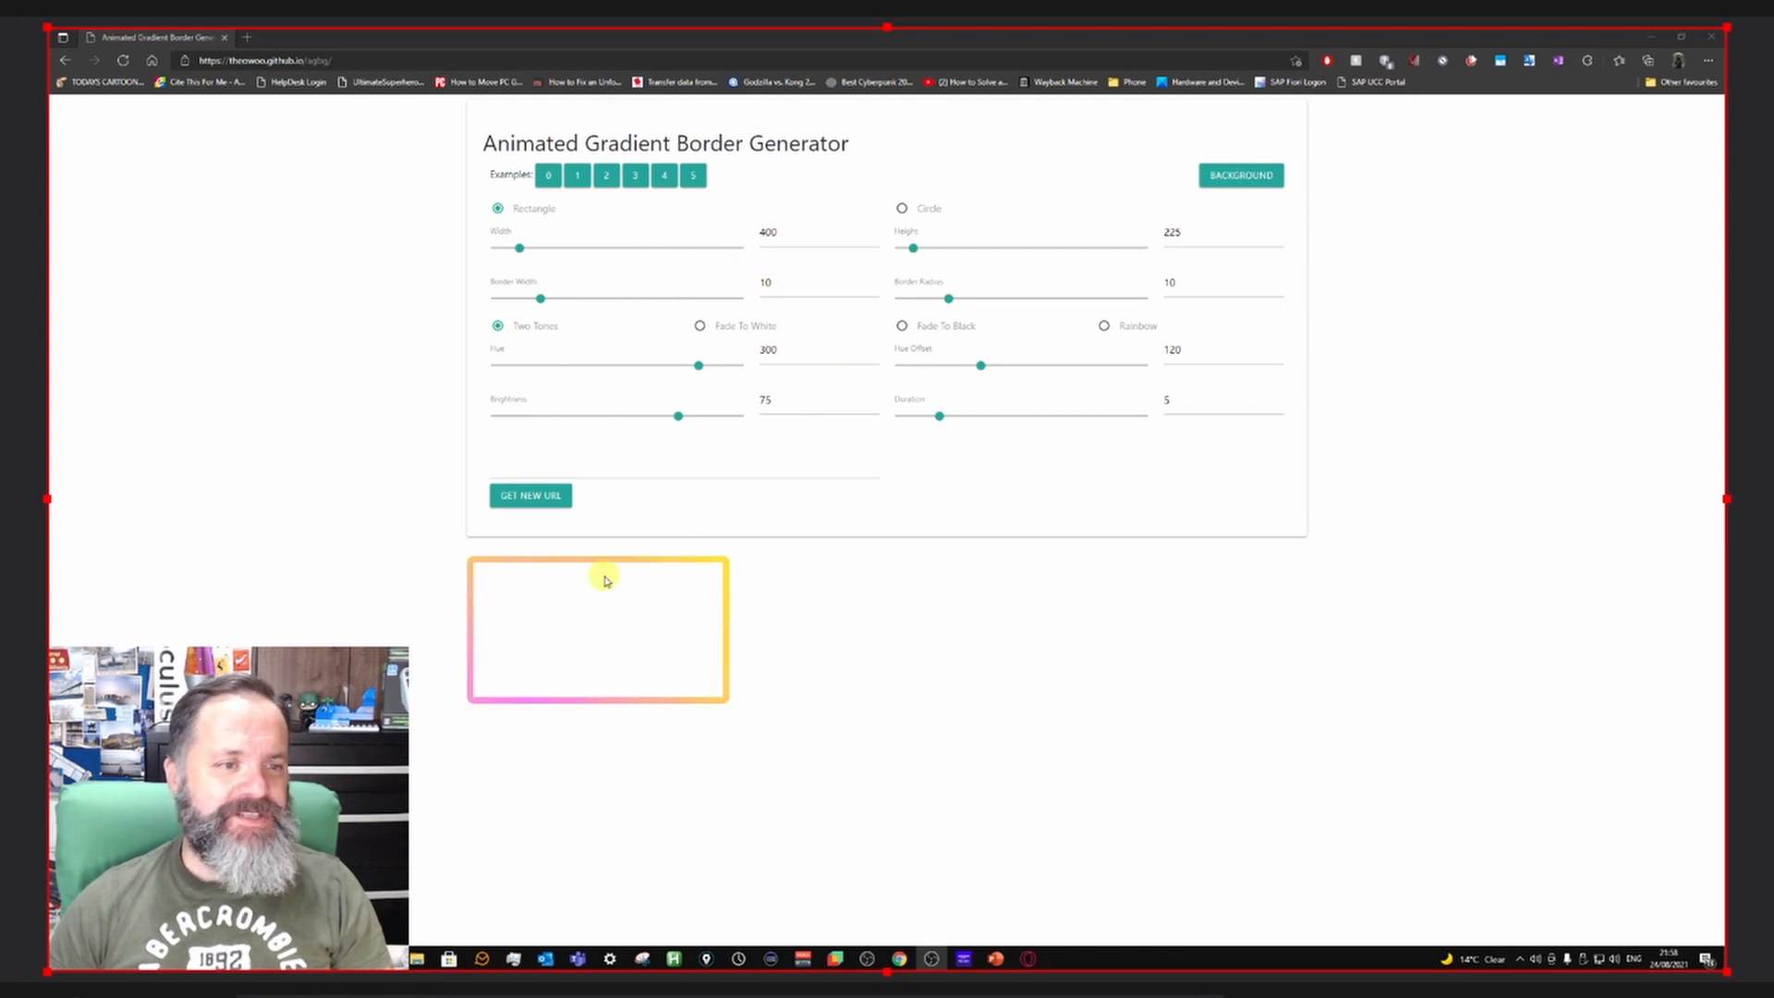
Try several example presets in the Animated Gradient Border Generator, including the rainbow circle changed to a rectangle.
left_click(608, 182)
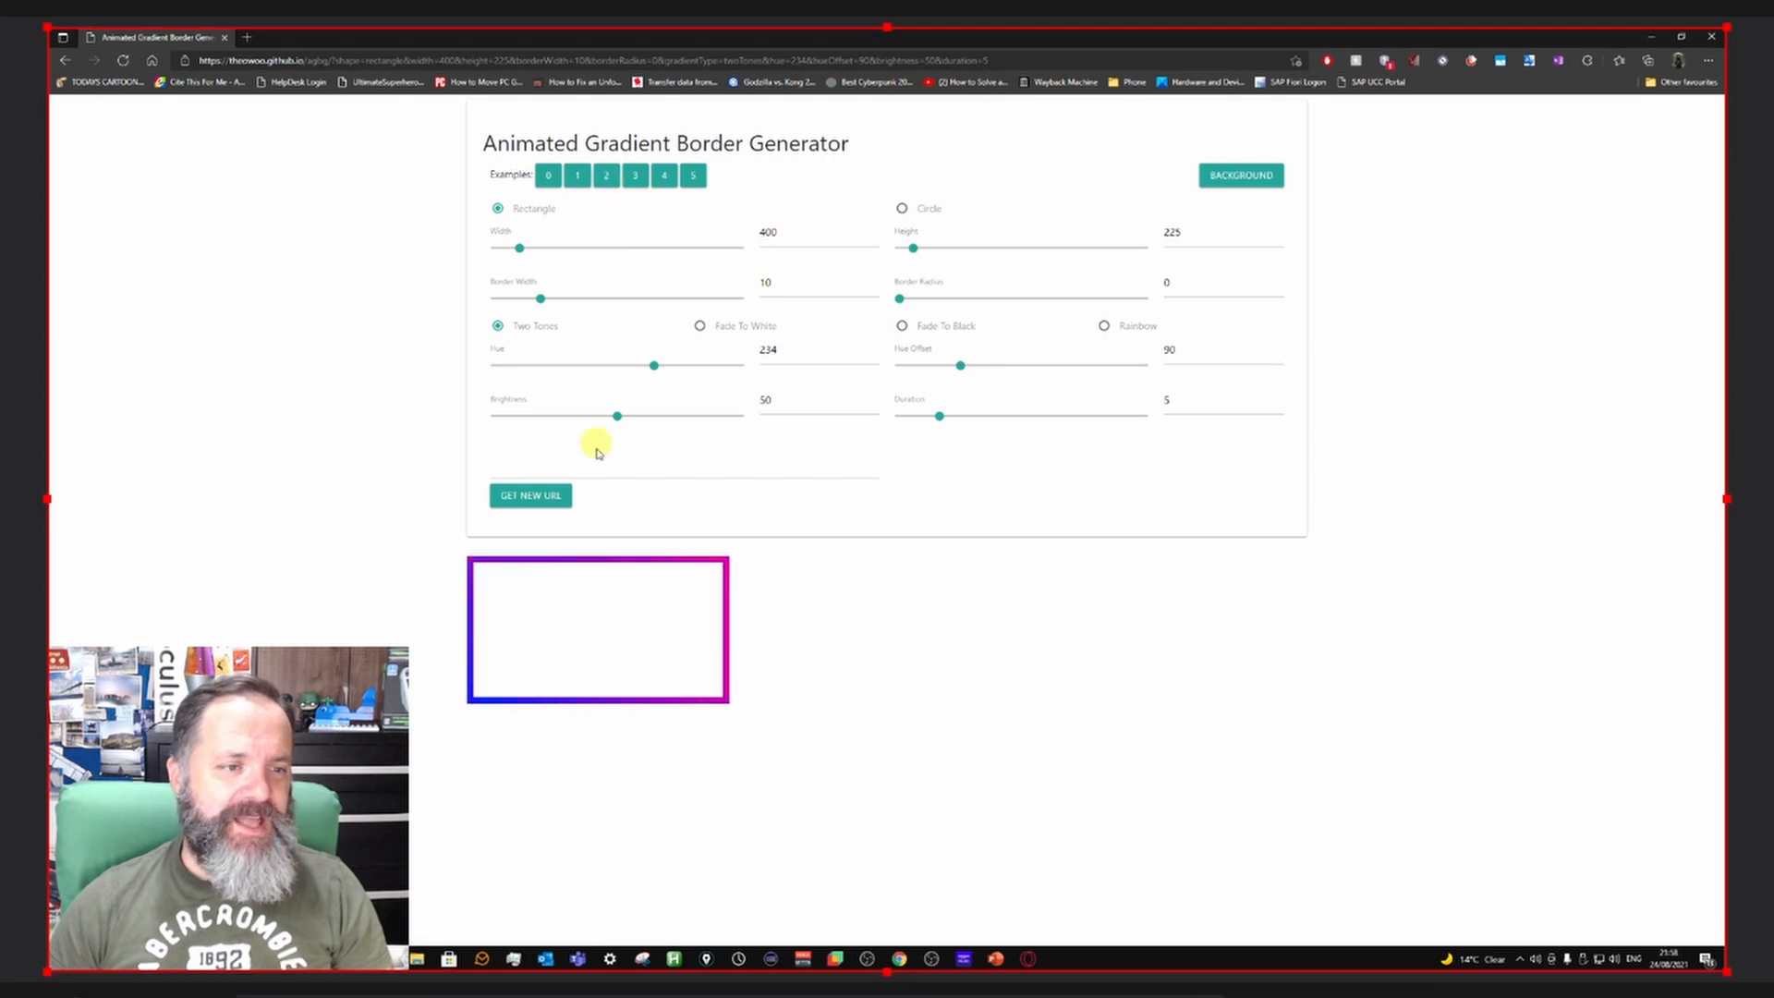
left_click(632, 177)
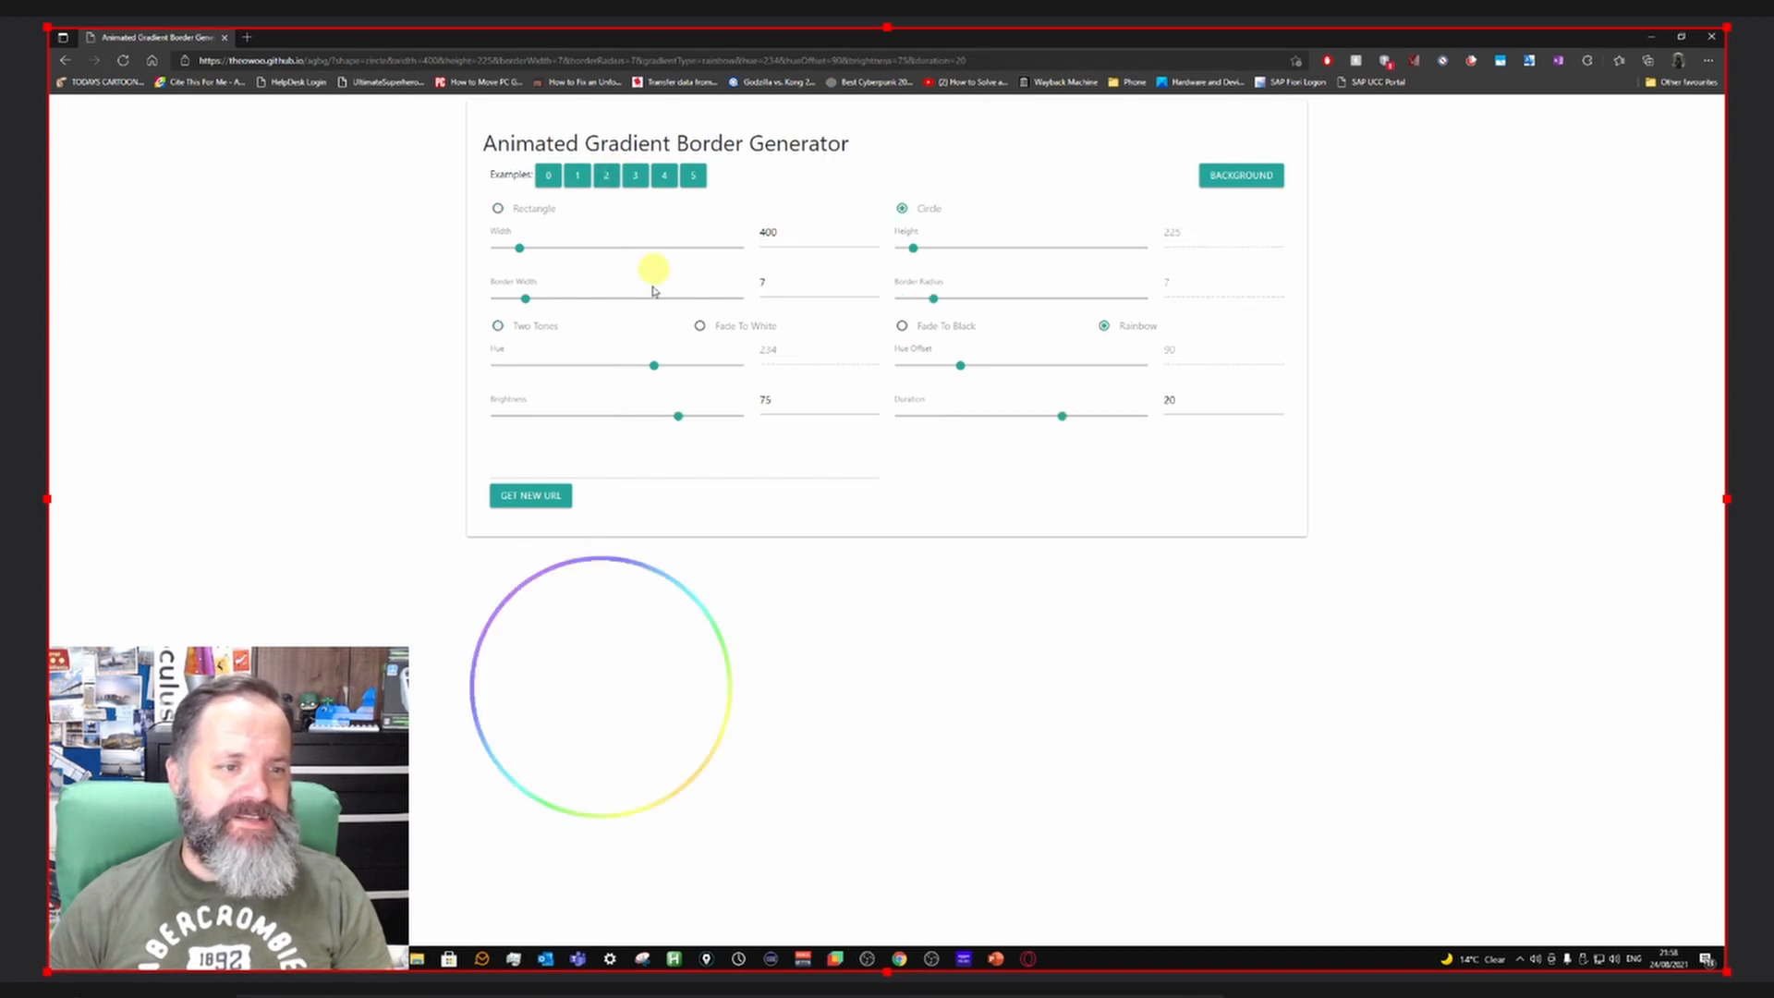
left_click(499, 208)
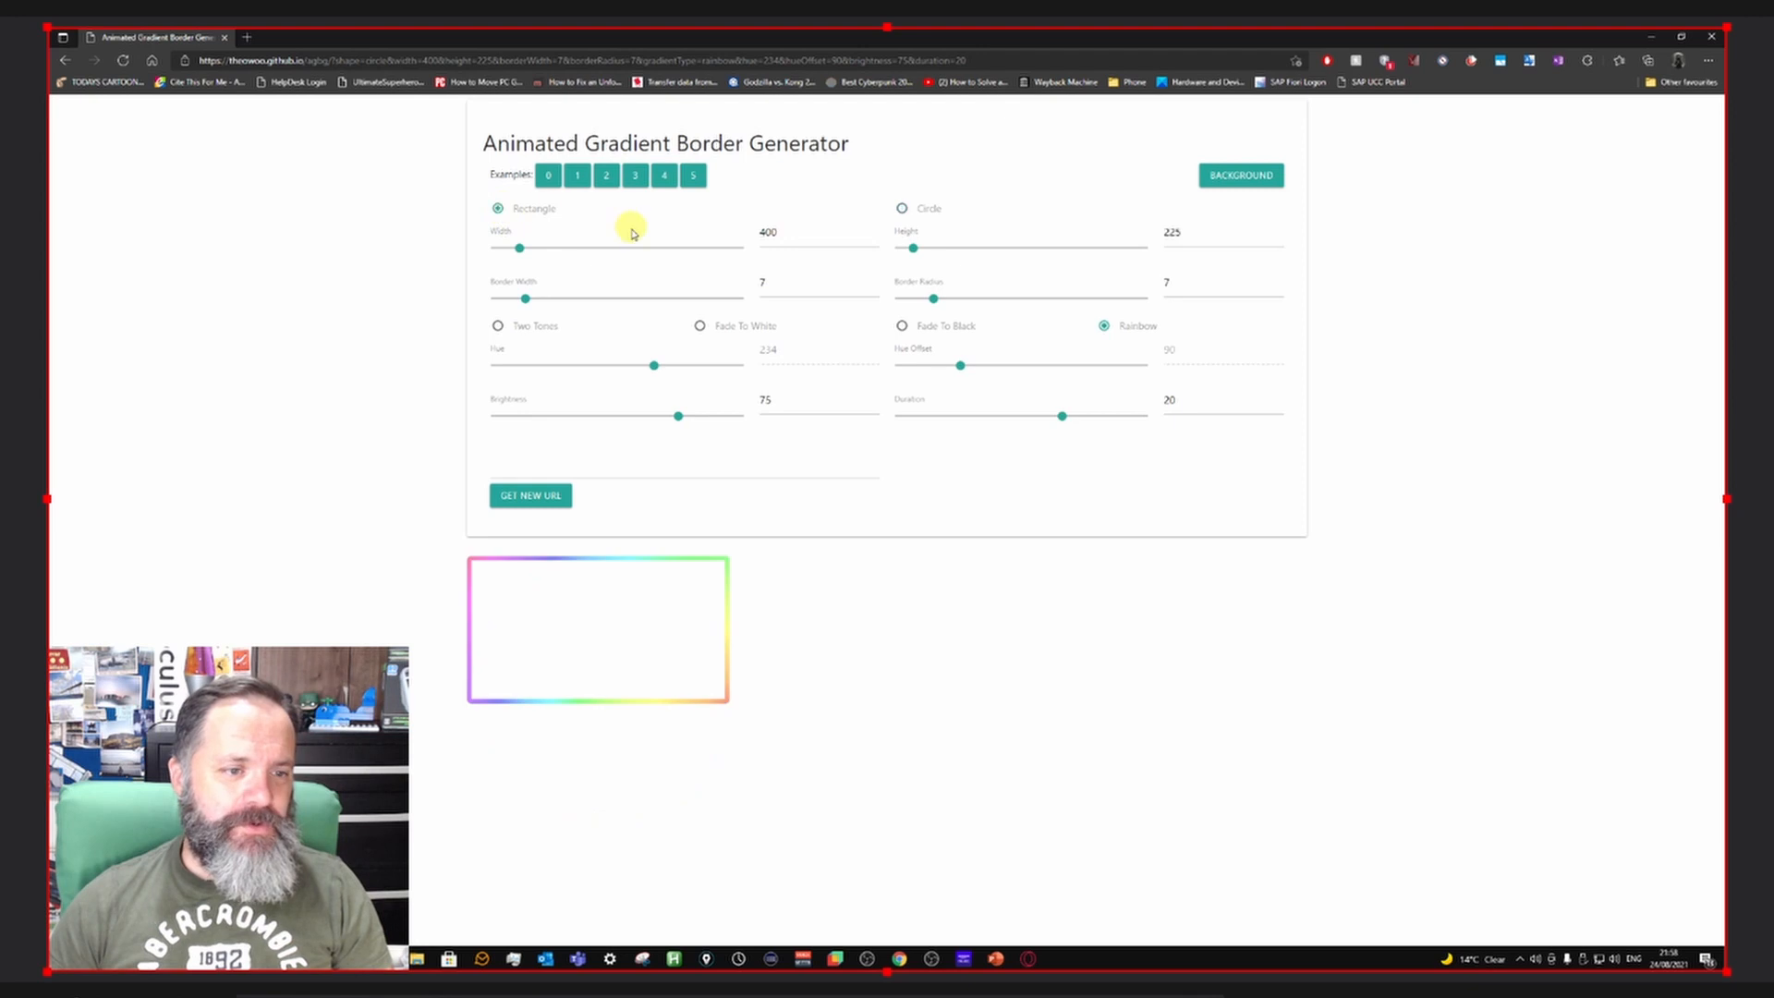
left_click(659, 179)
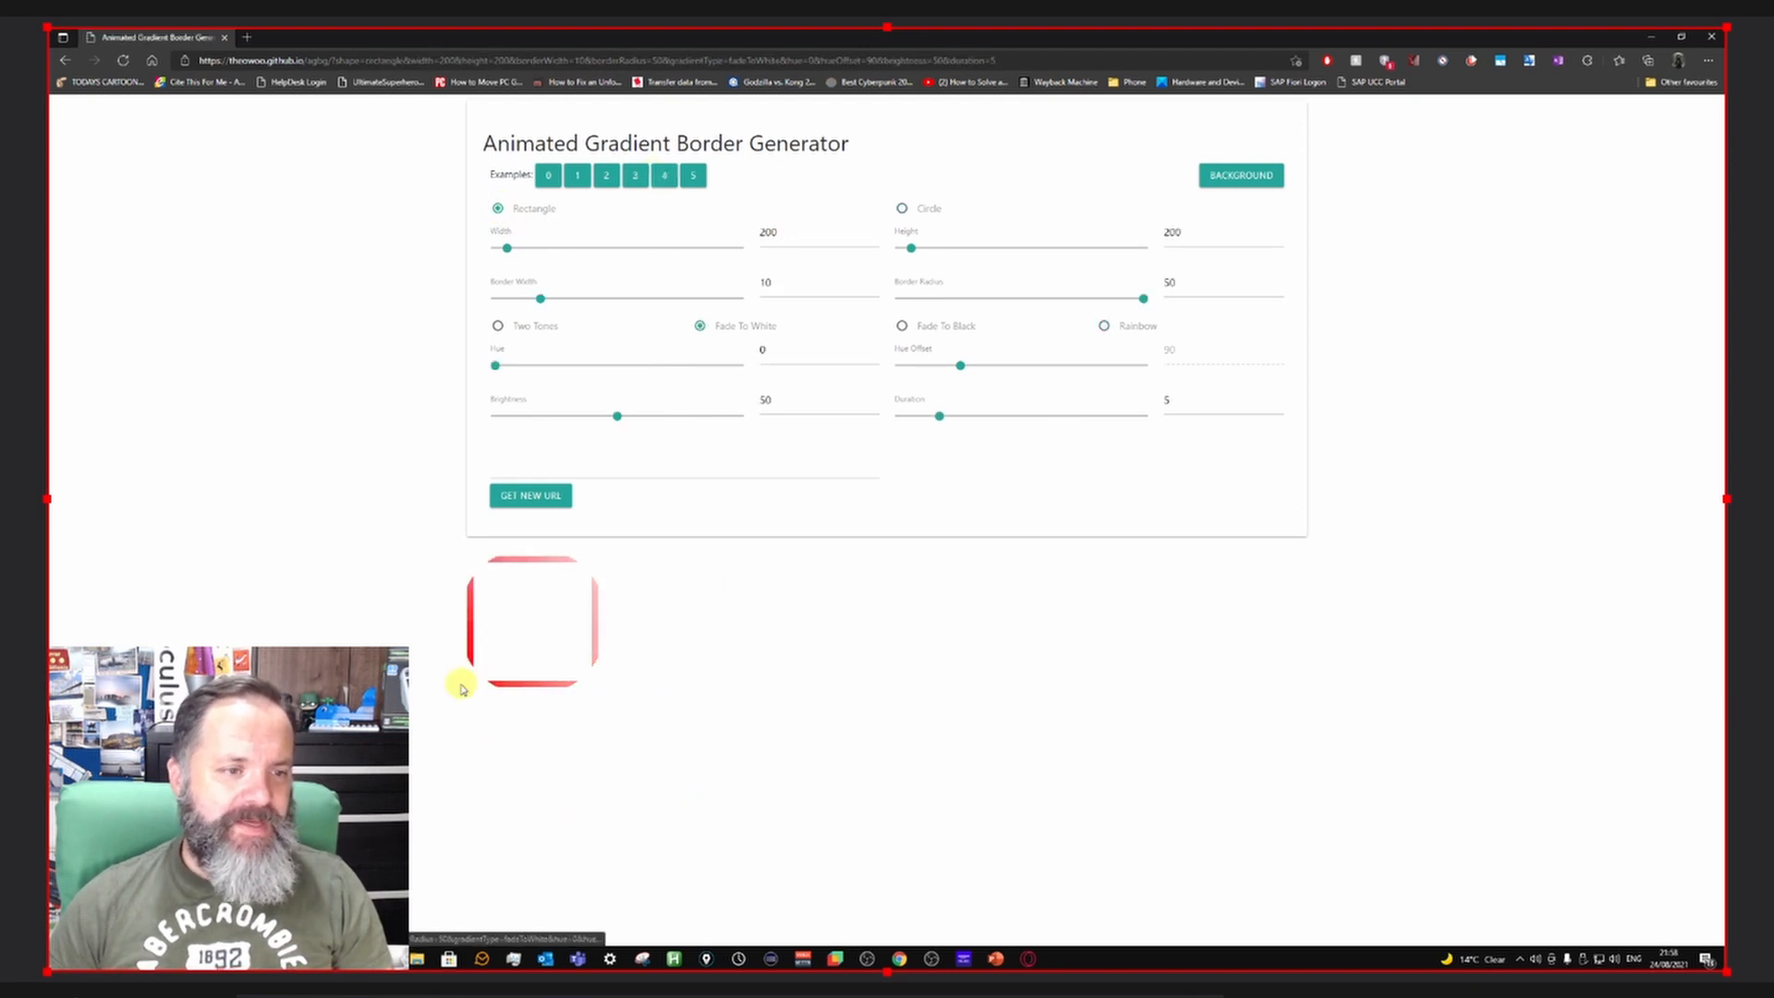
left_click(693, 176)
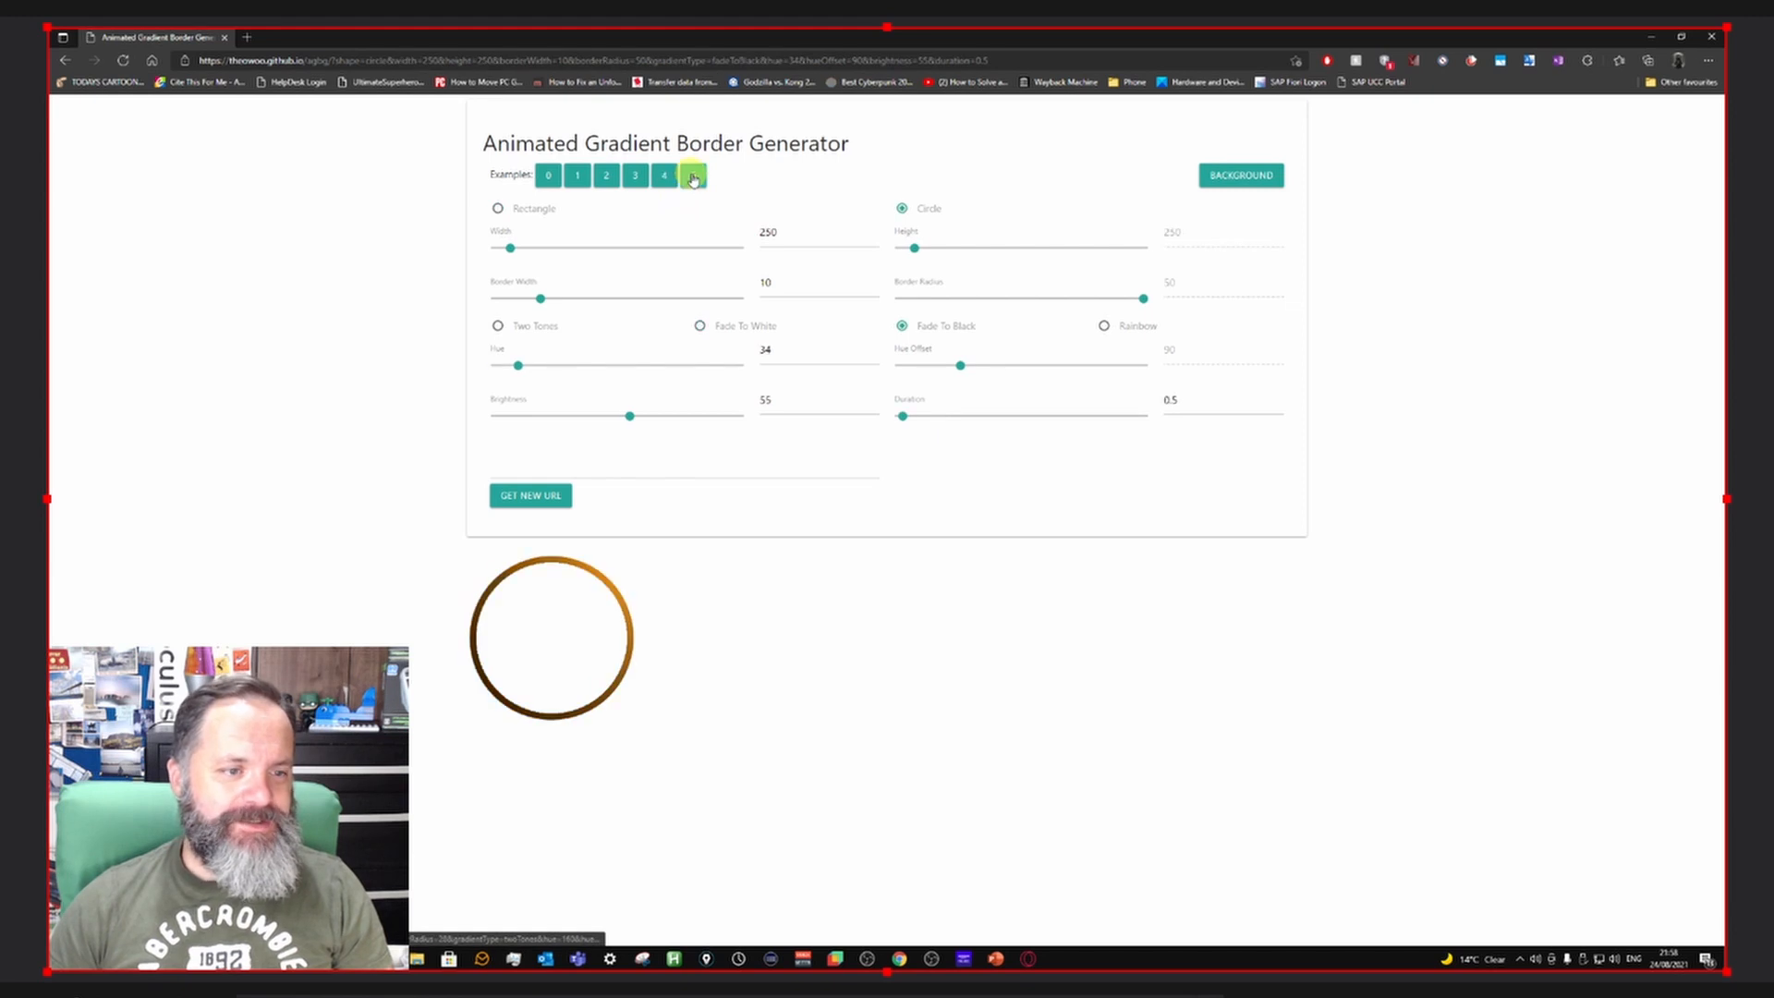
left_click(606, 176)
left_click(606, 176)
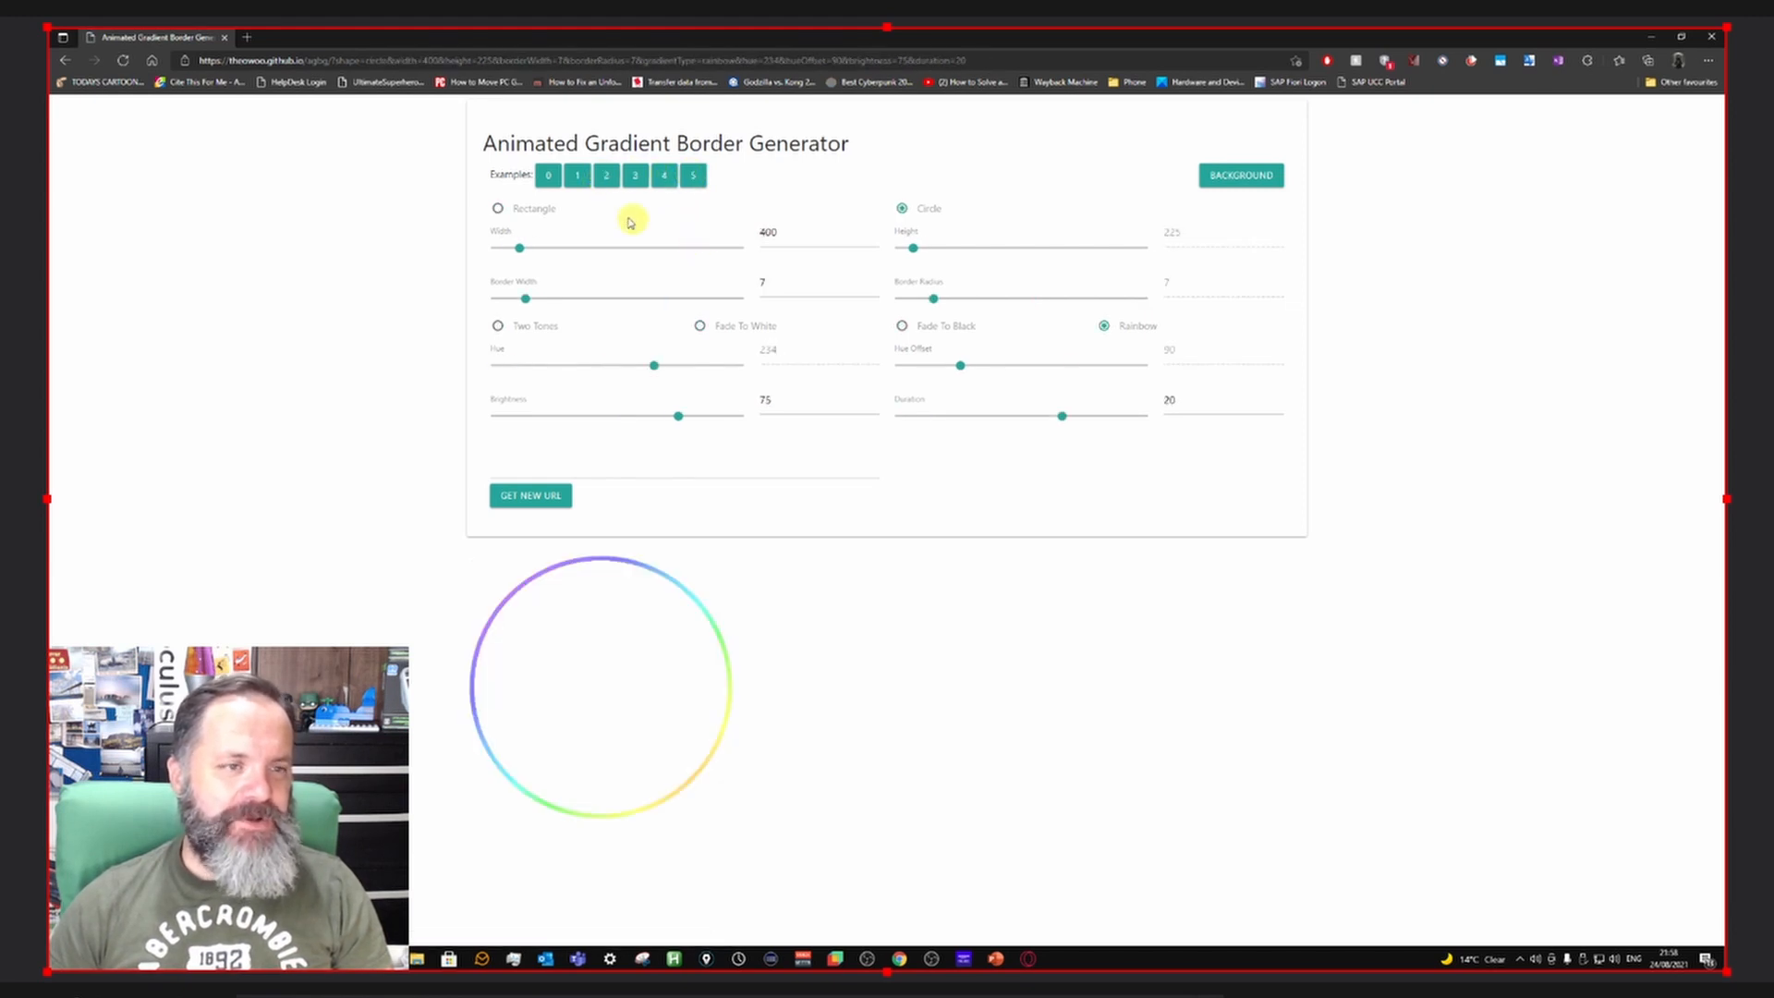
Load border example 1 and set its height and width to 500.
left_click(578, 177)
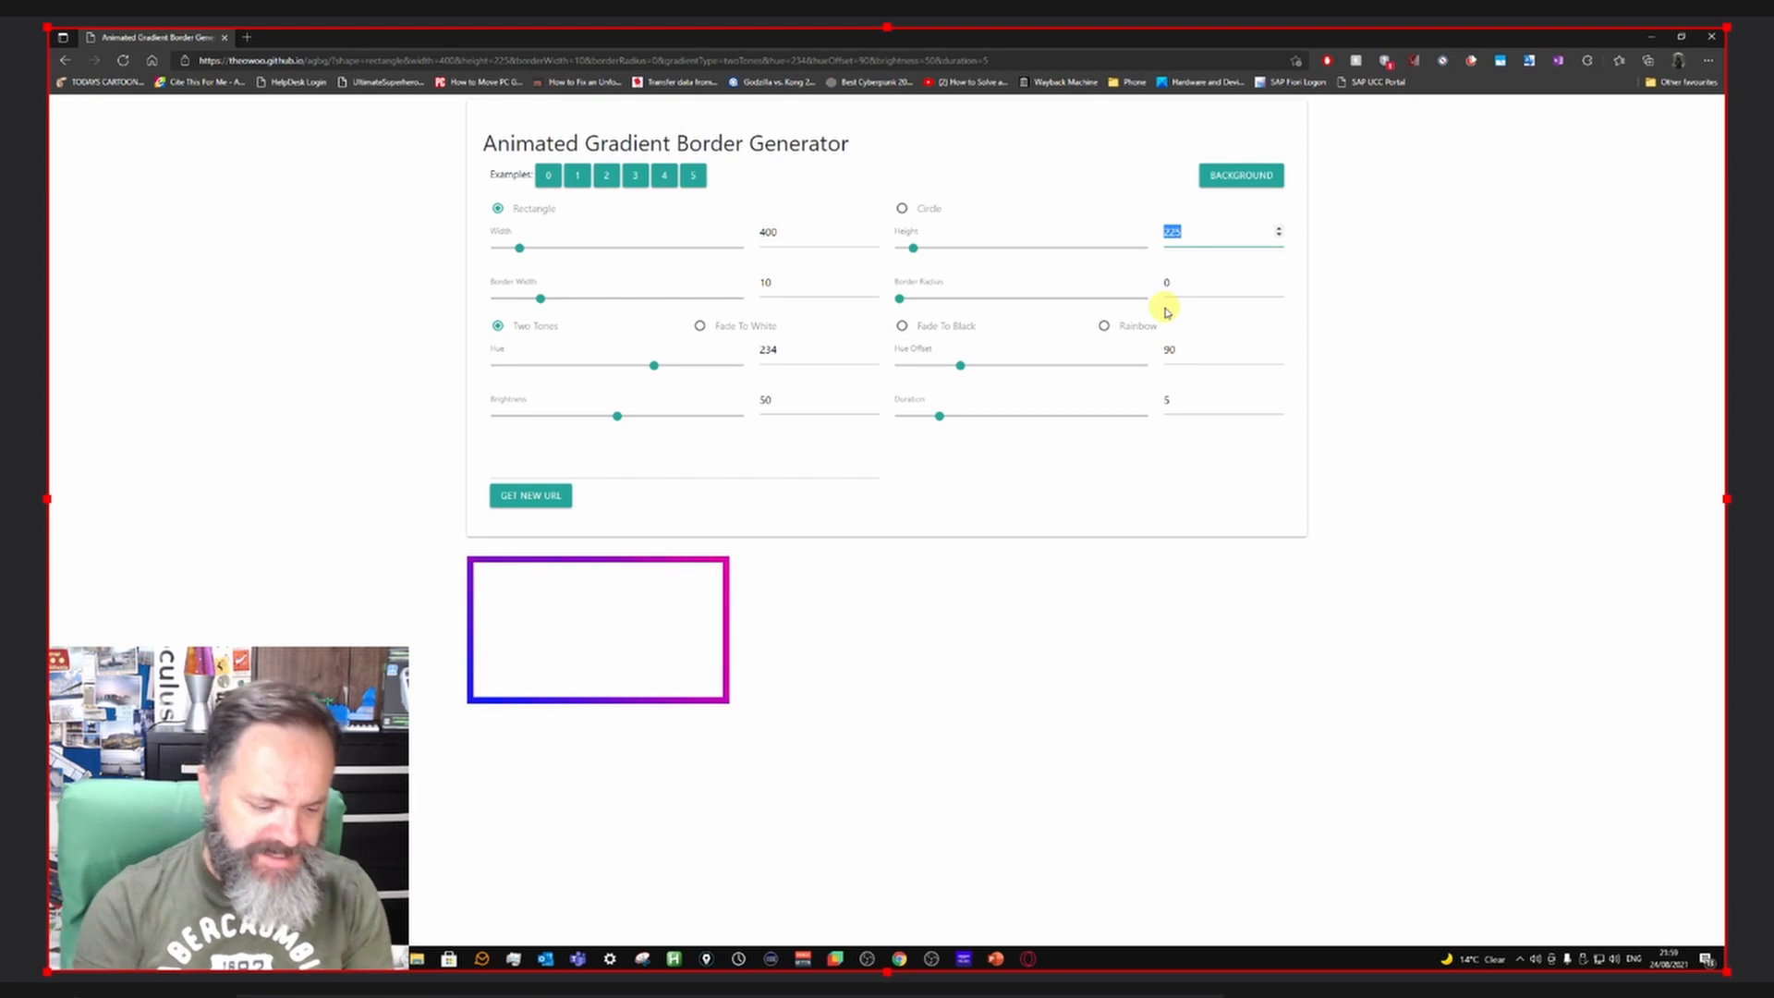
type("500")
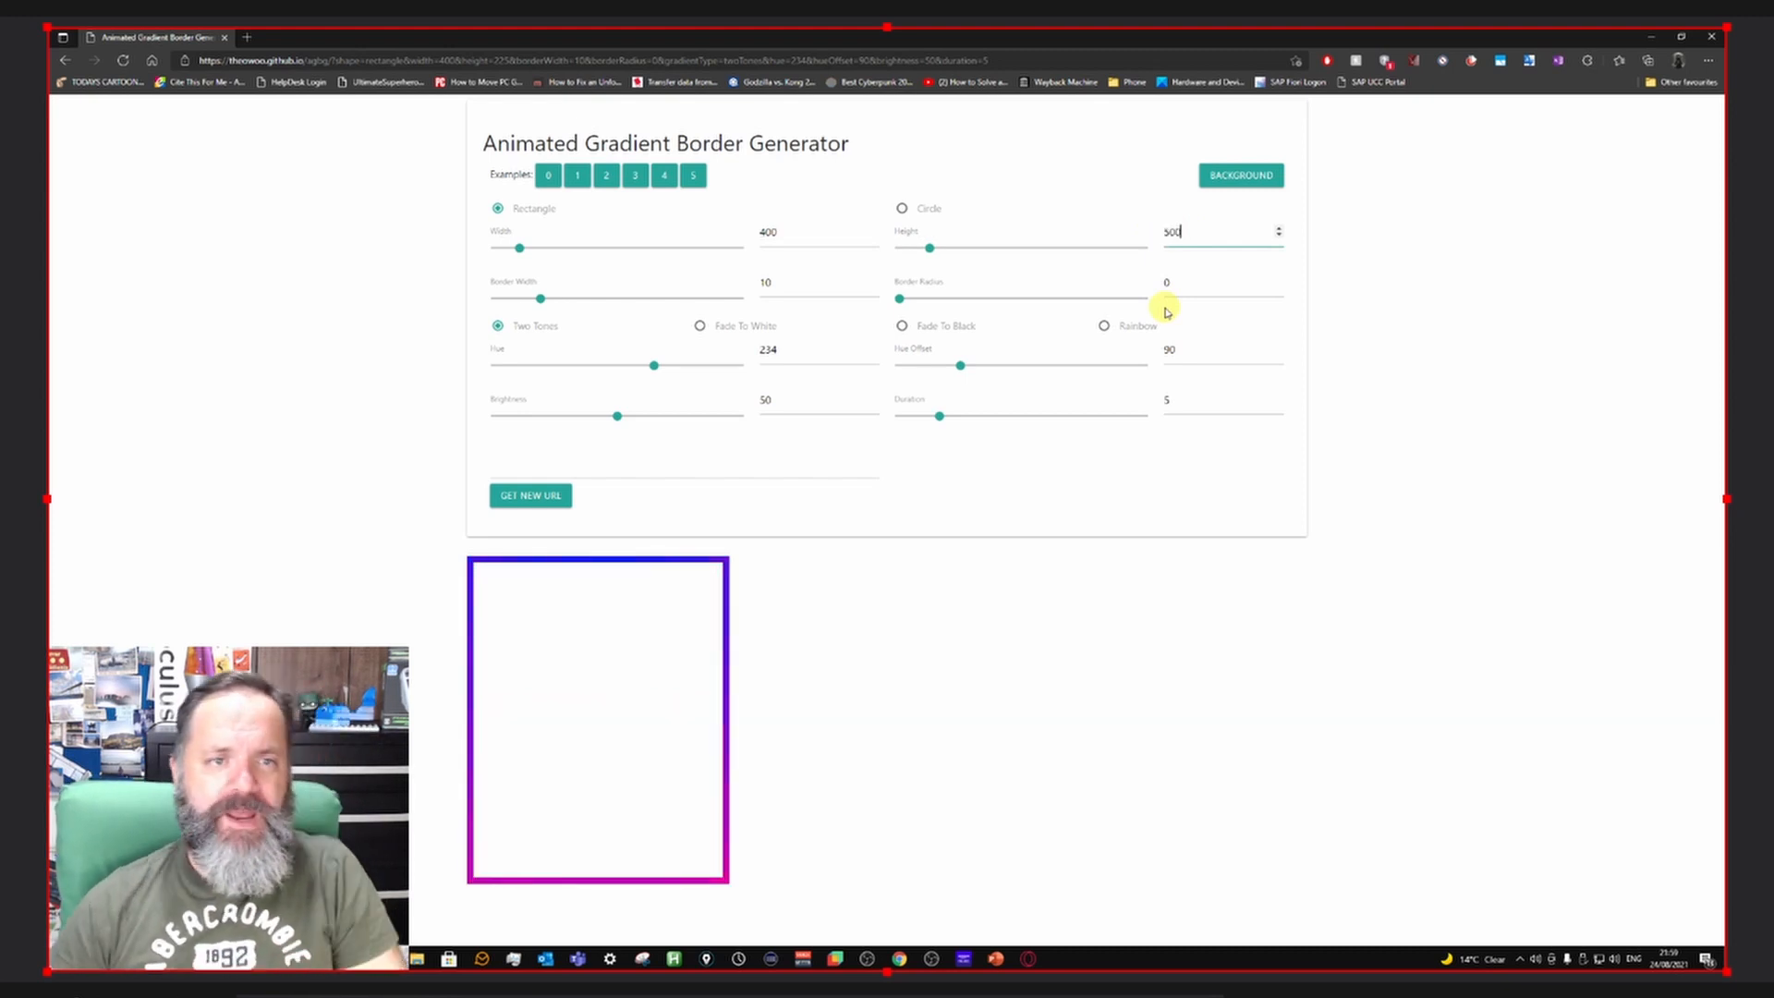
left_click_drag(795, 226, 756, 228)
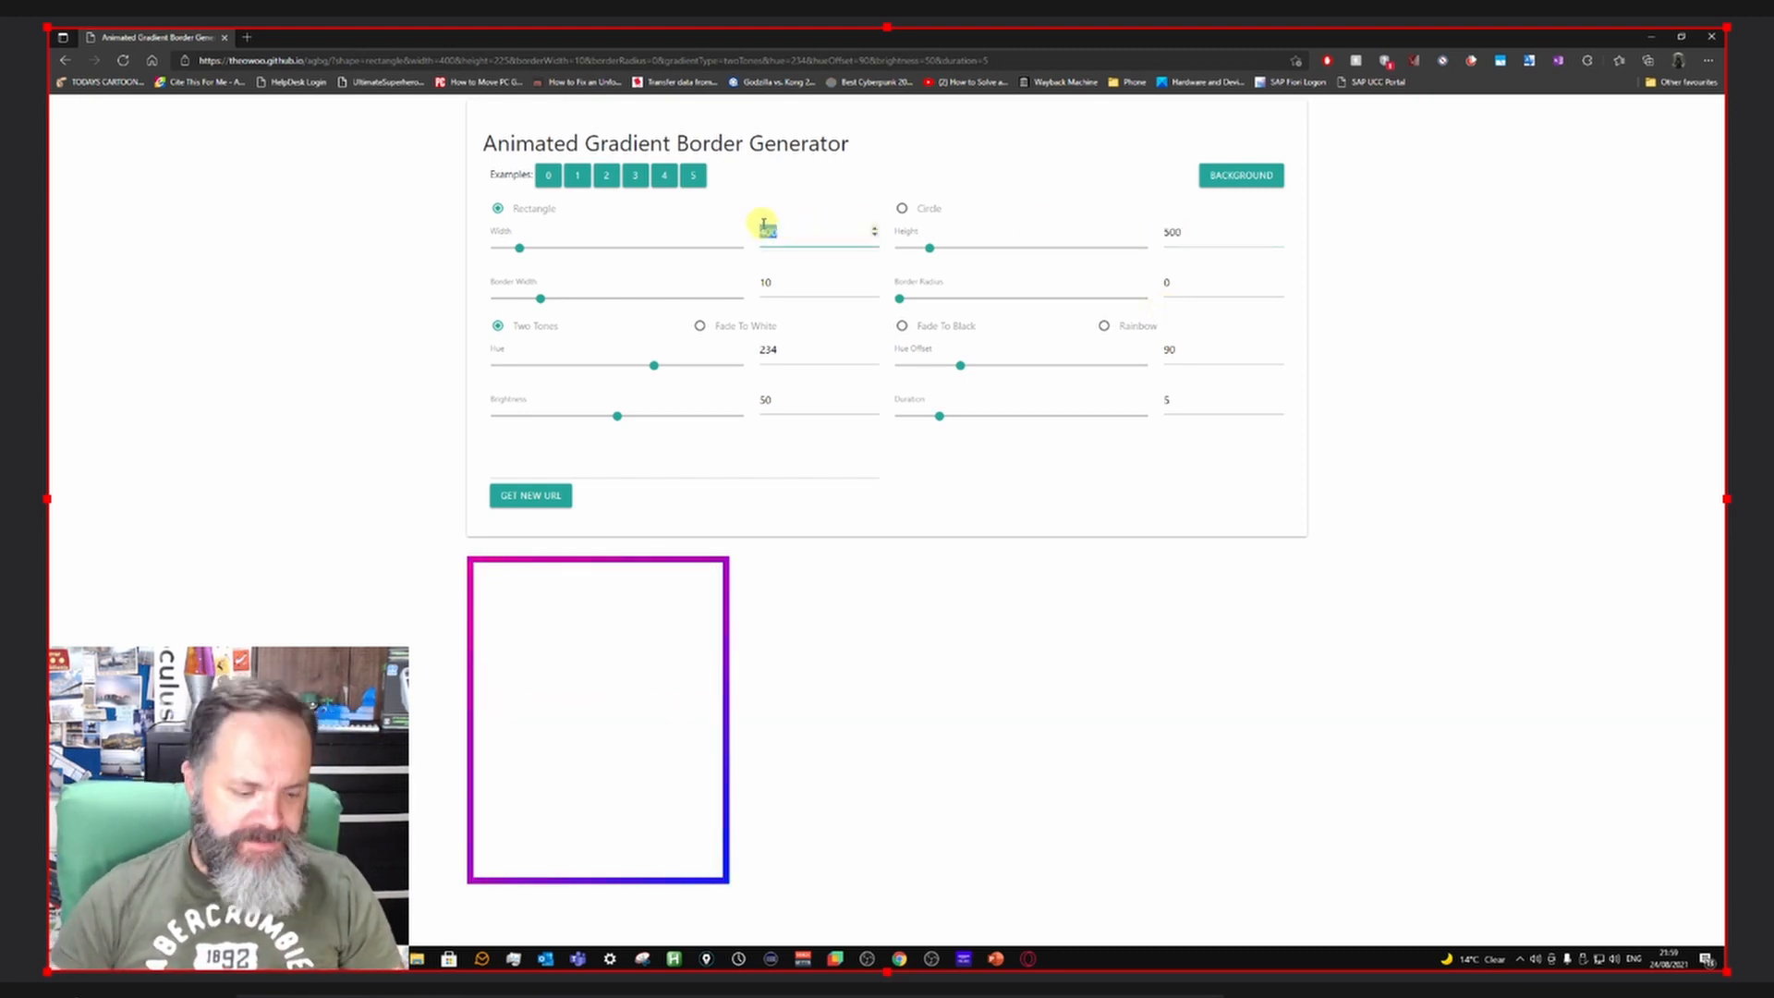
type("500")
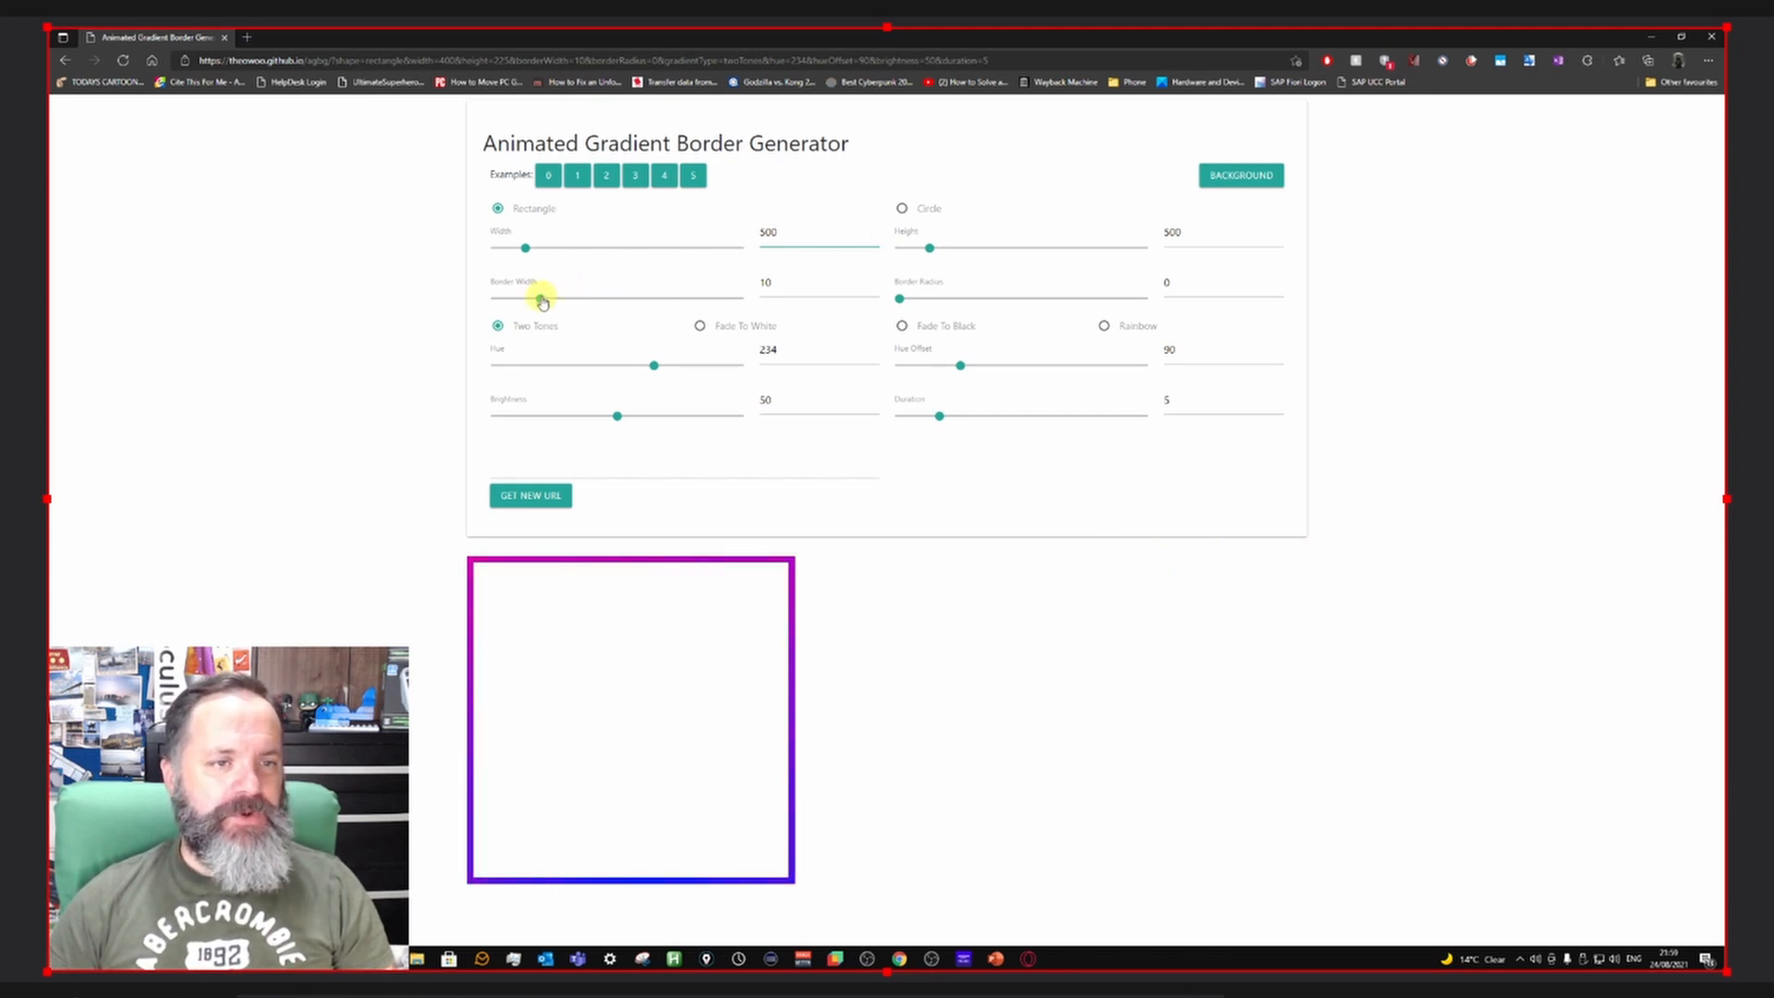
Set the border width and border radius to 25, choose Fade To Black, and generate a new URL for the border.
left_click_drag(543, 300, 618, 318)
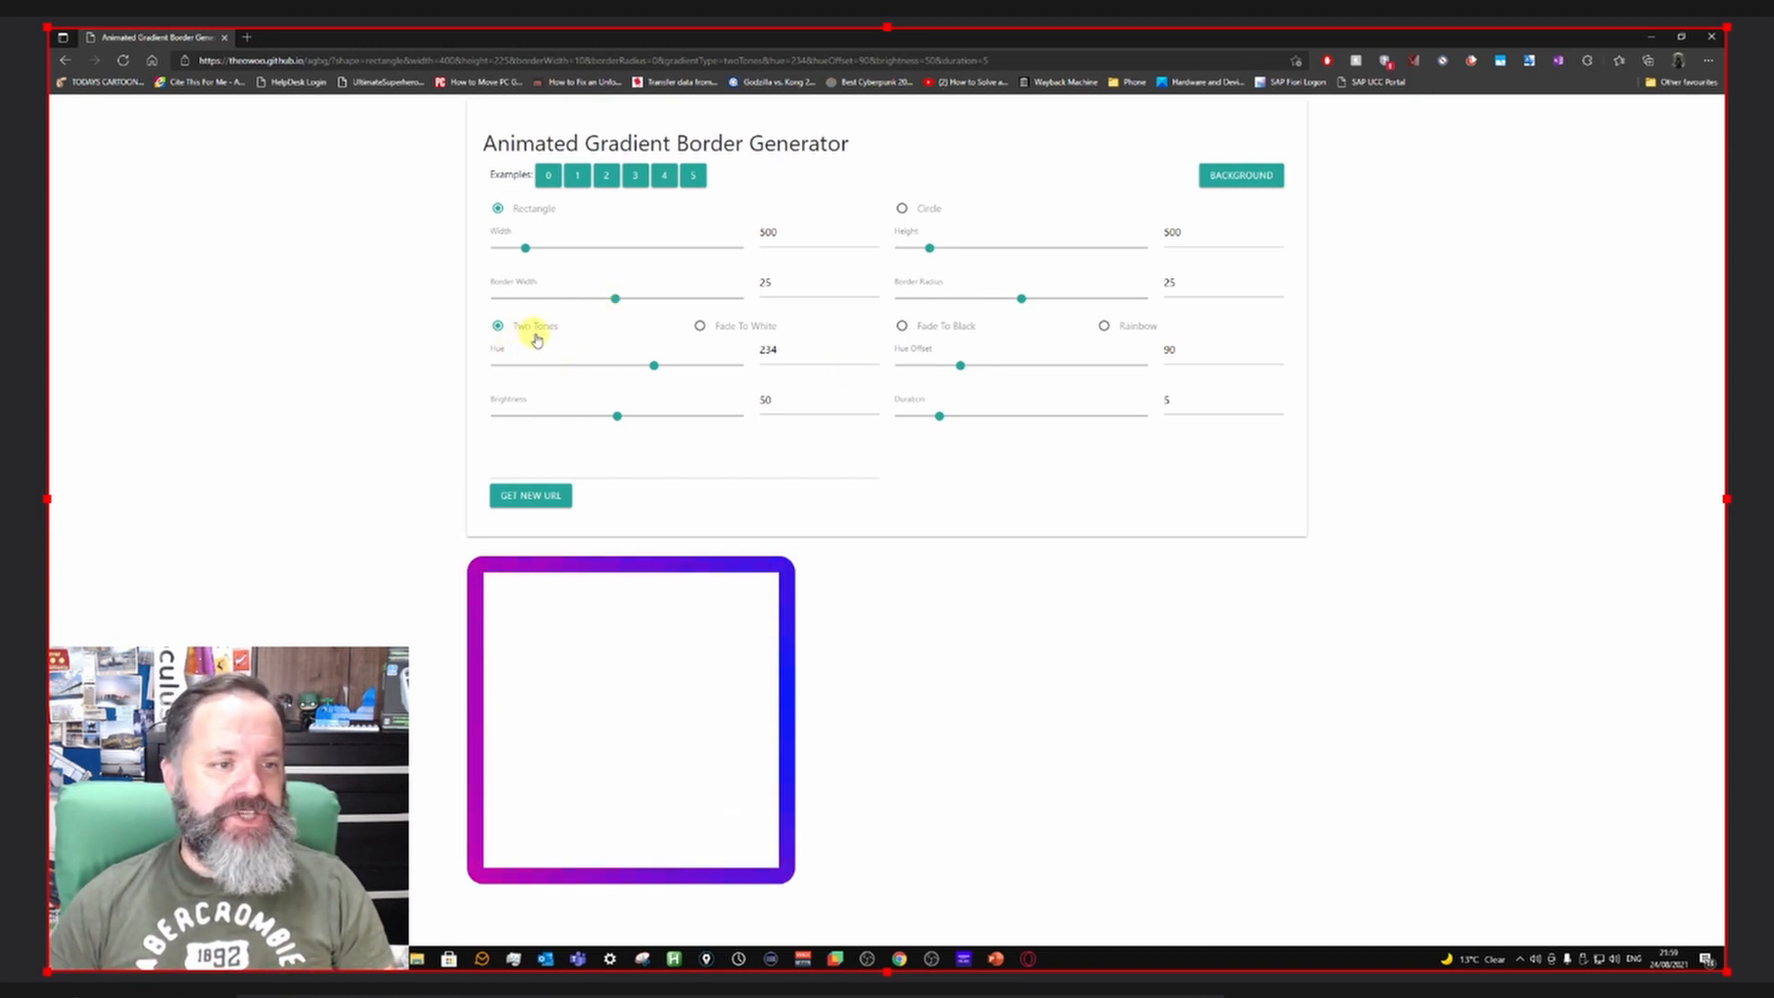
left_click(902, 329)
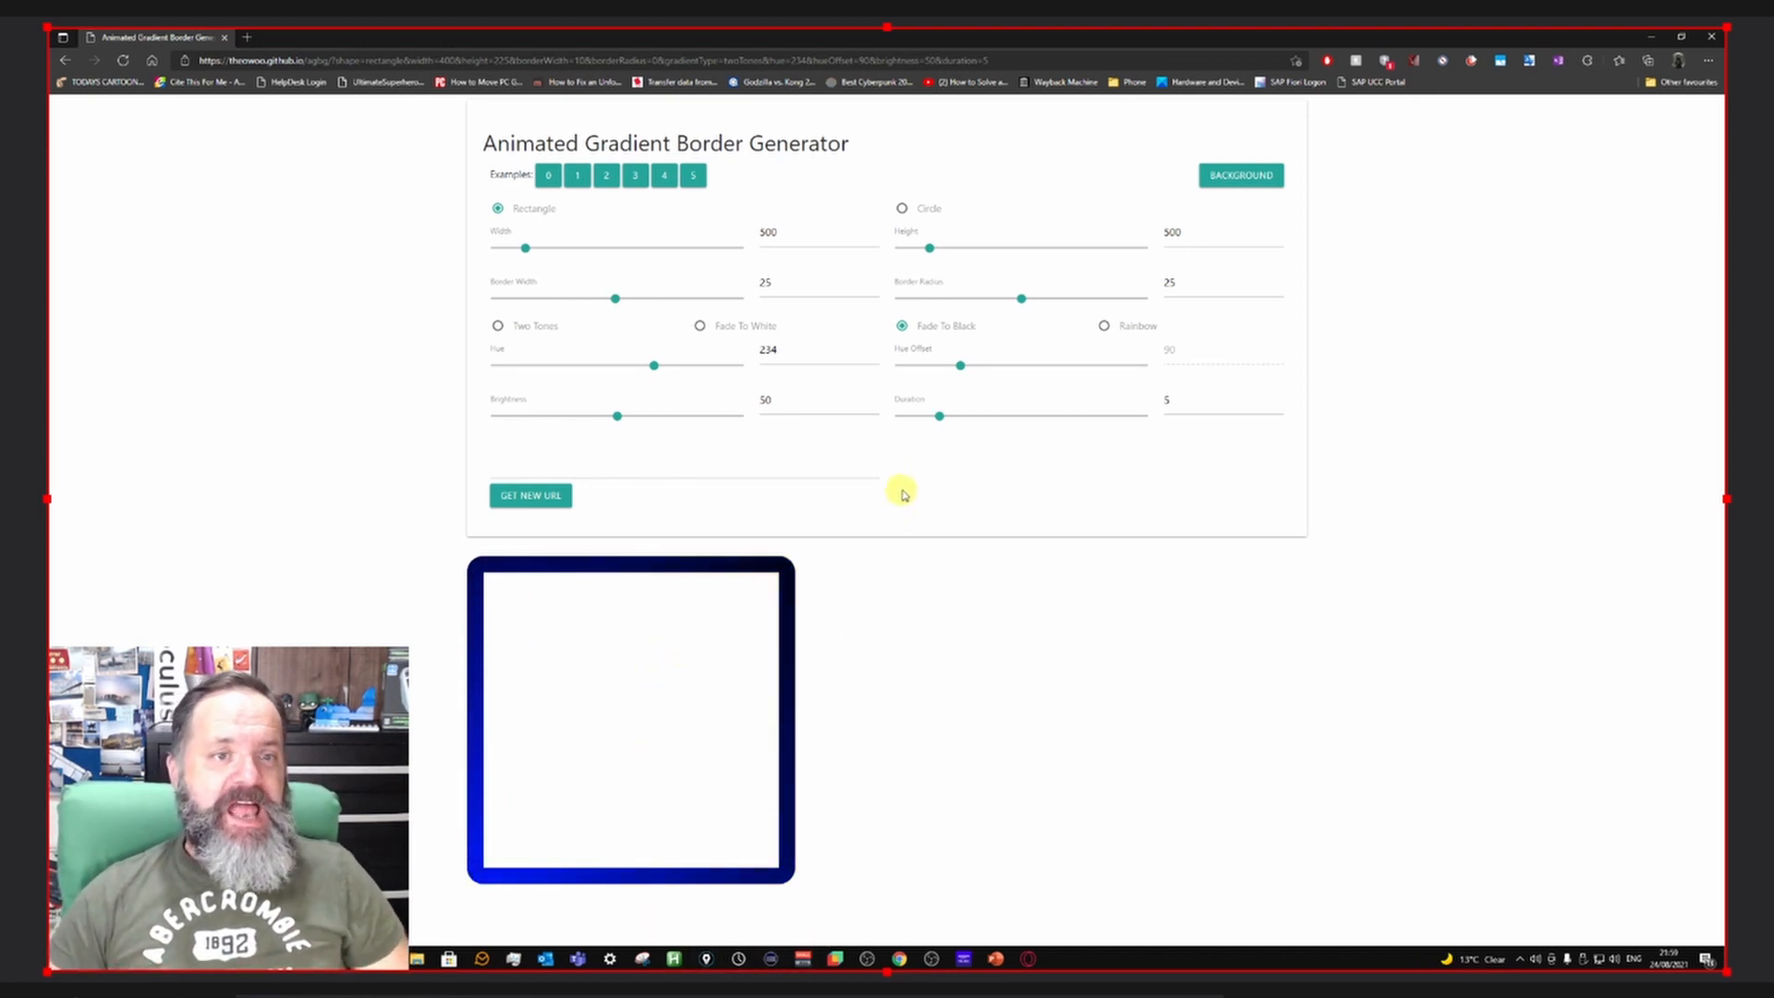
left_click(541, 504)
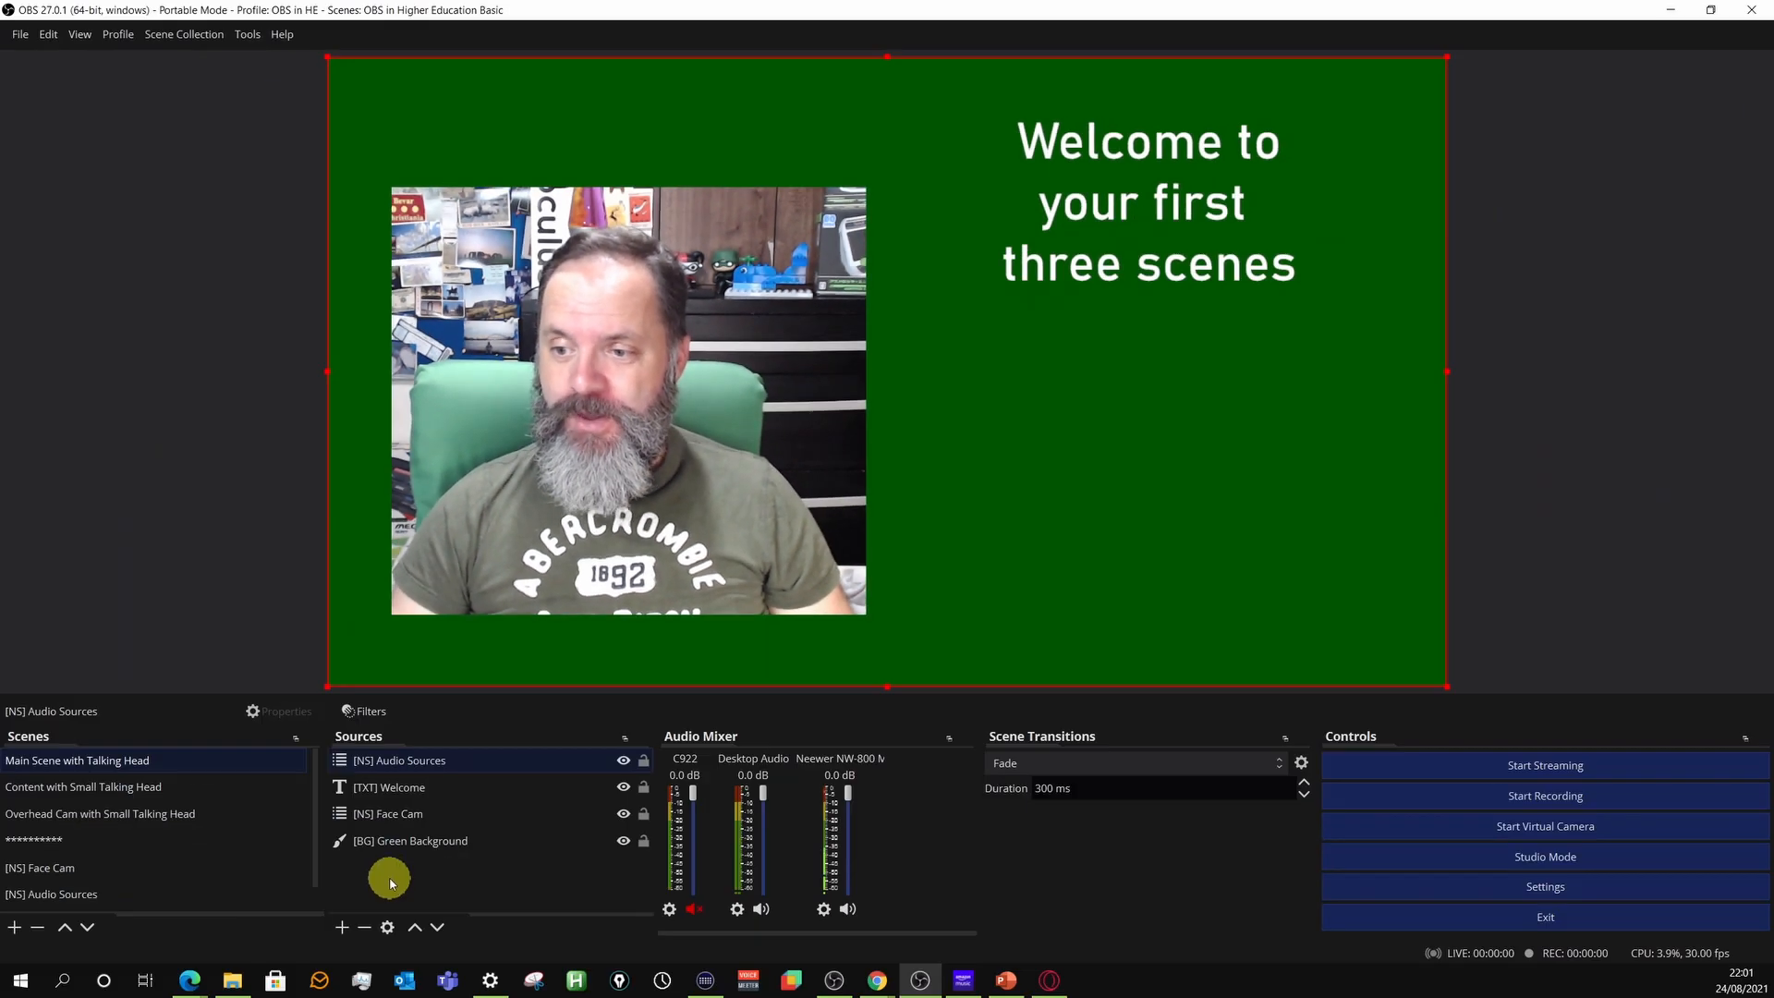
Add a new visible browser source named "Cam Border Large" to "Main Scene with Talking Head" in OBS.
left_click(342, 926)
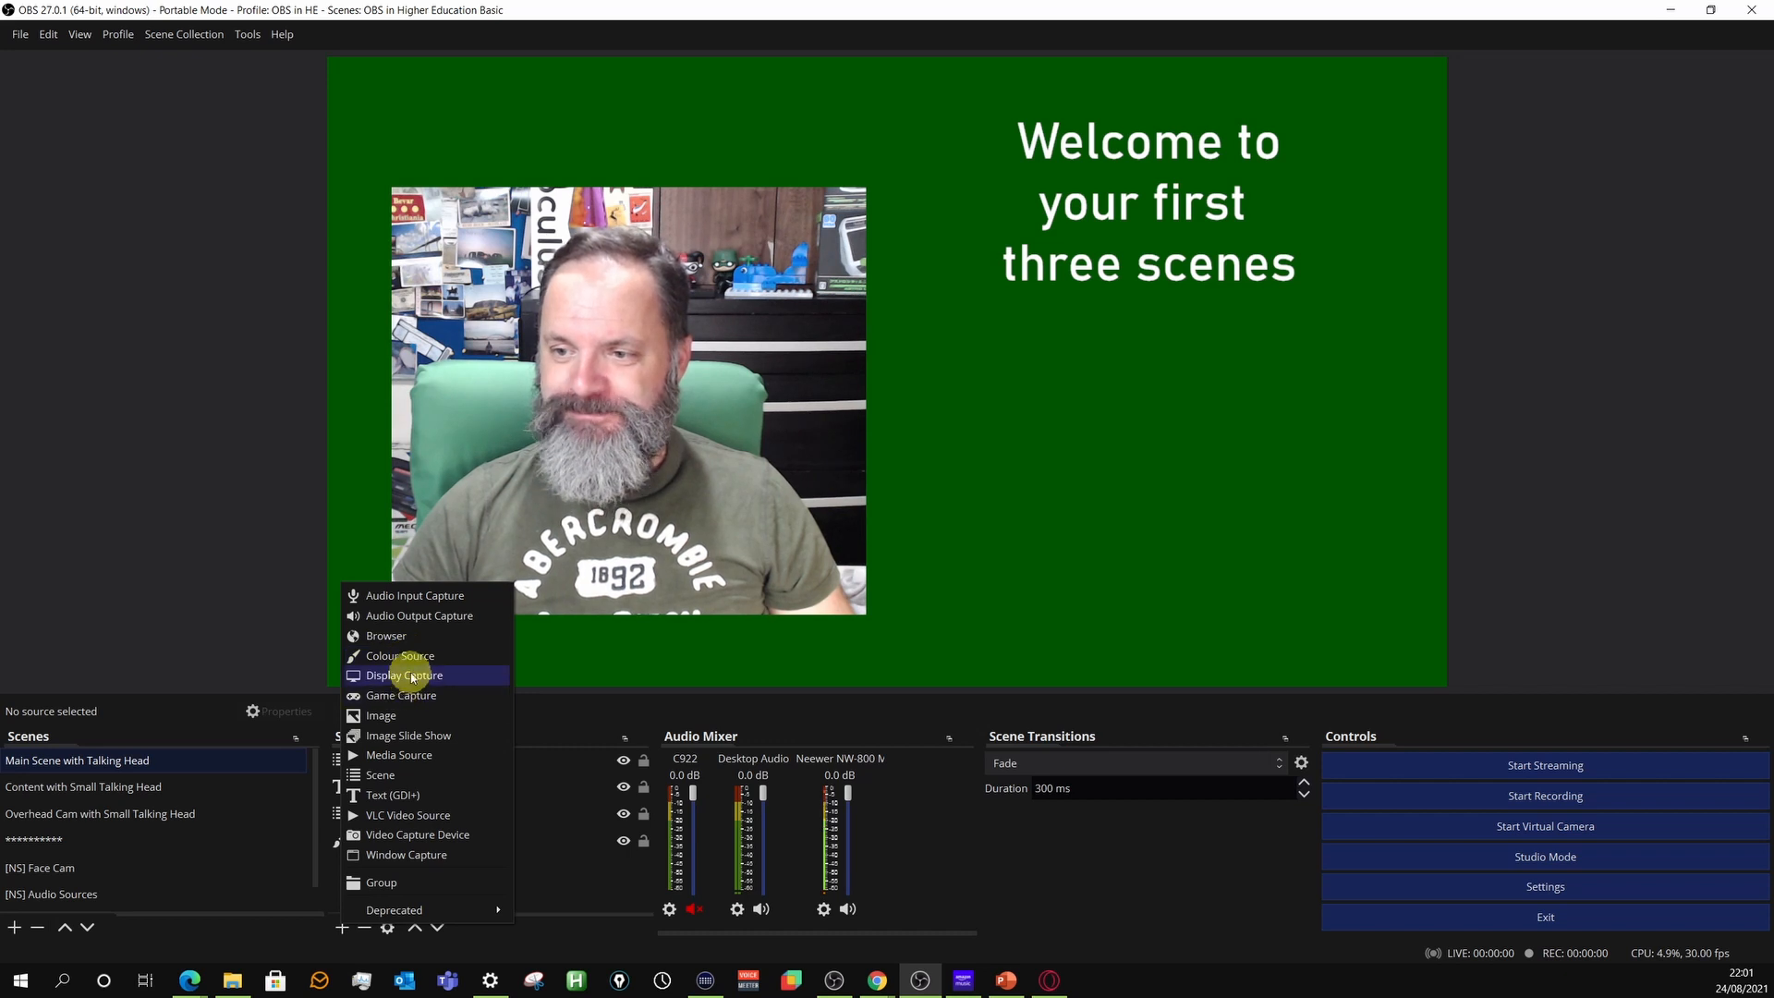
left_click(397, 635)
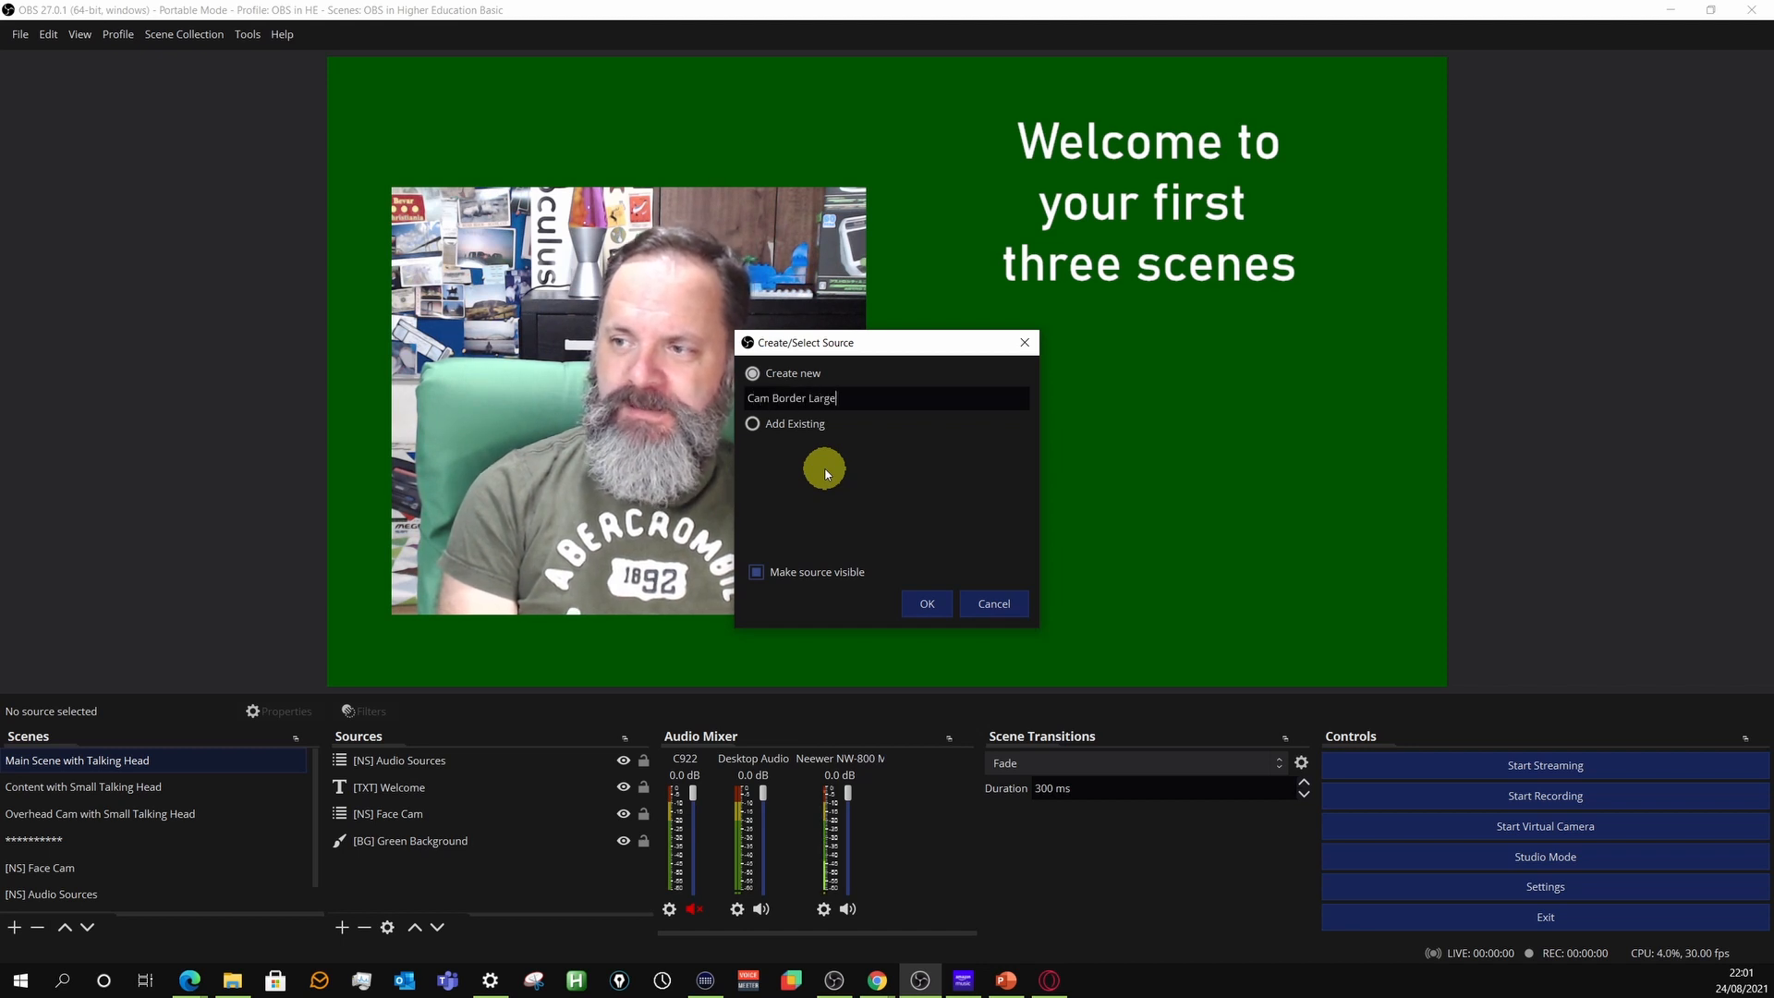
left_click(927, 603)
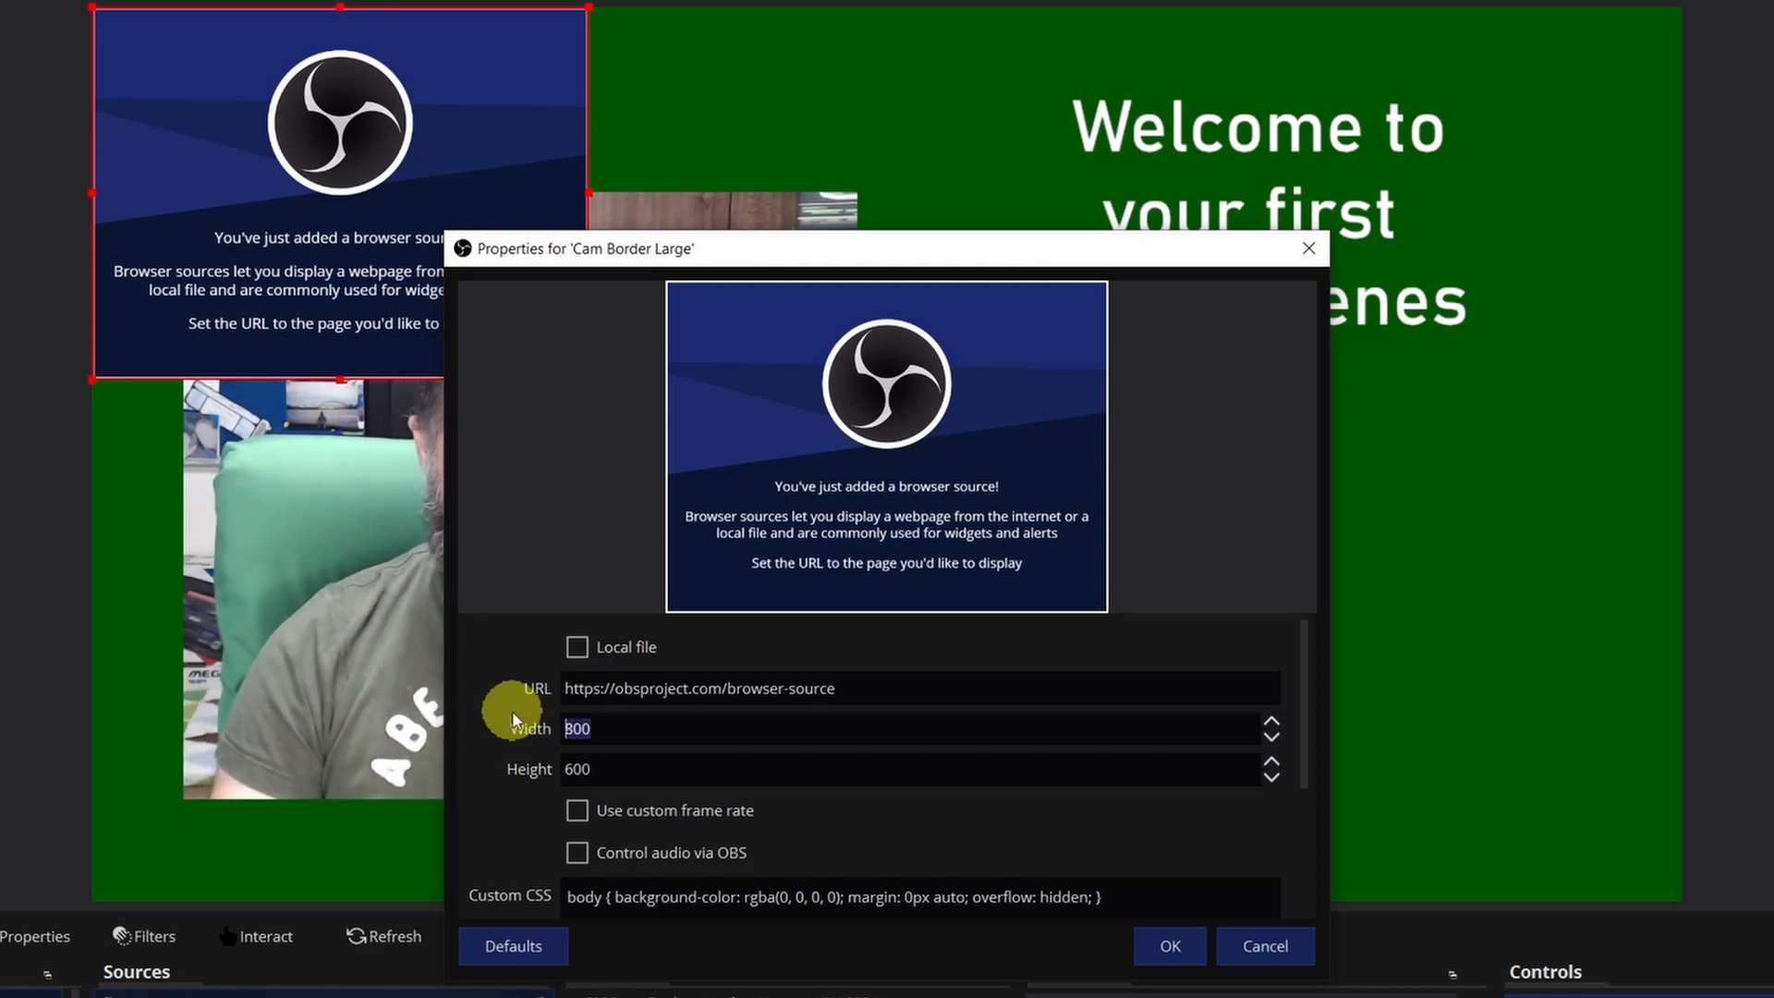
Set the browser source's width to 600 and replace its URL with the copied gradient border address.
type("600")
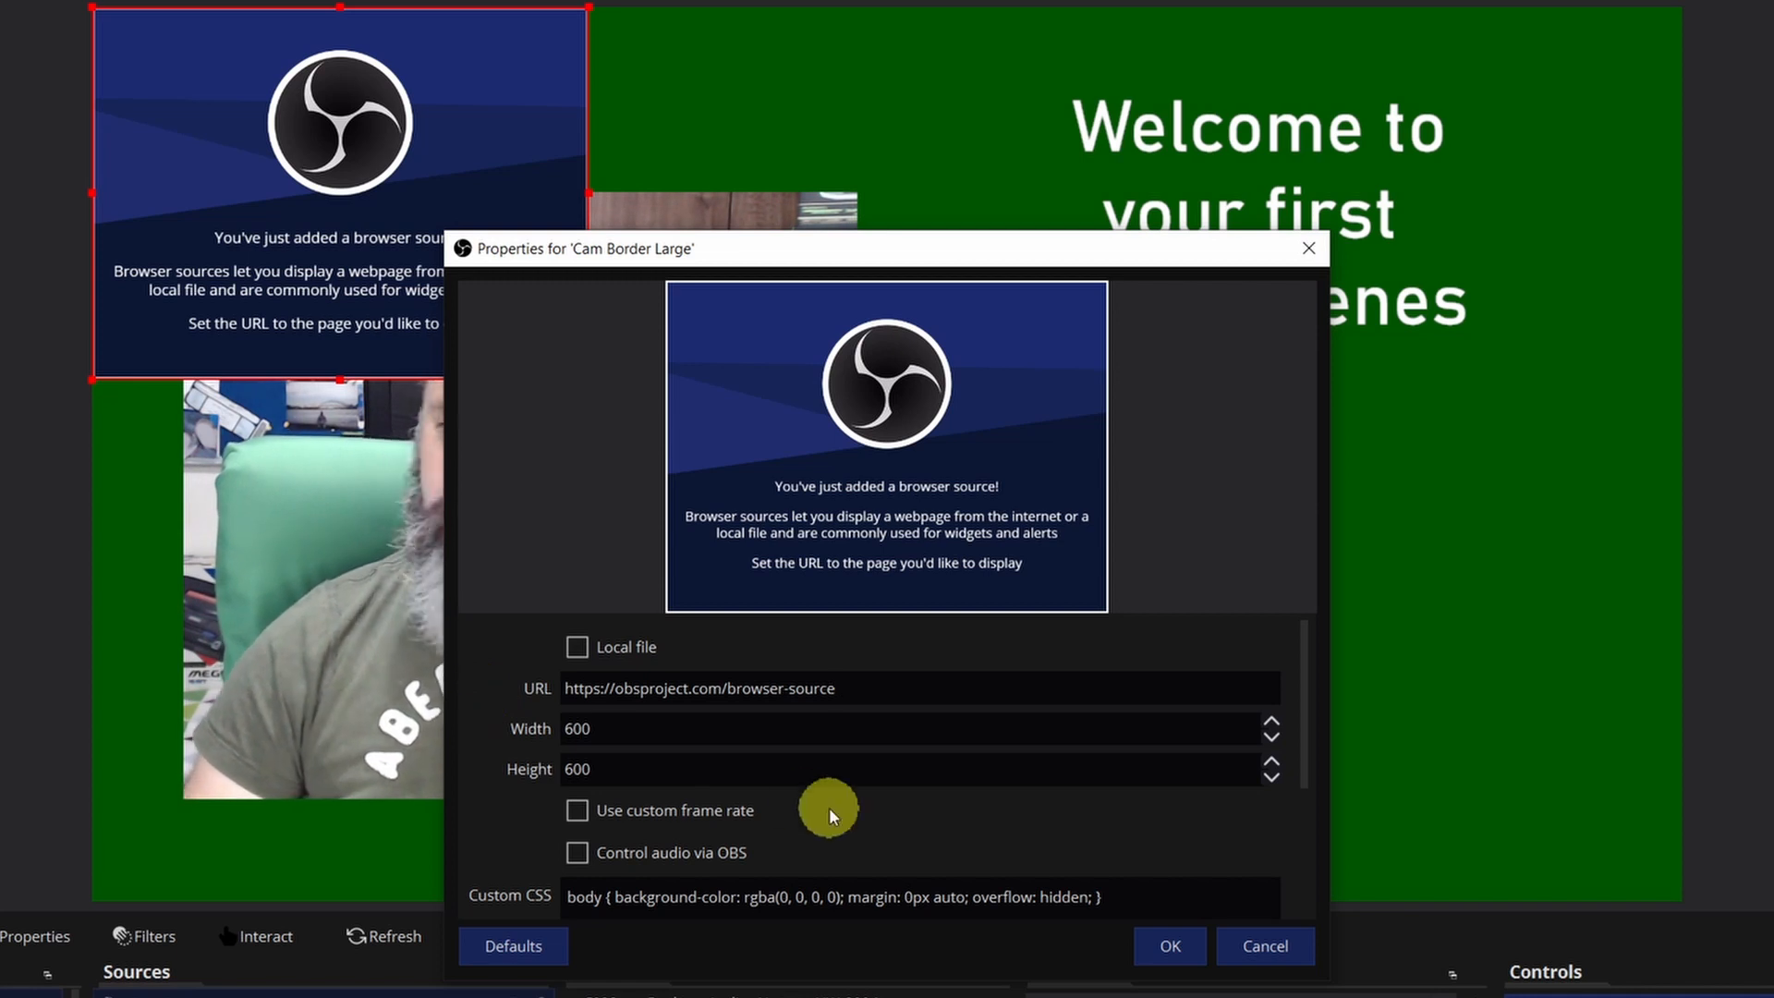
left_click(831, 674)
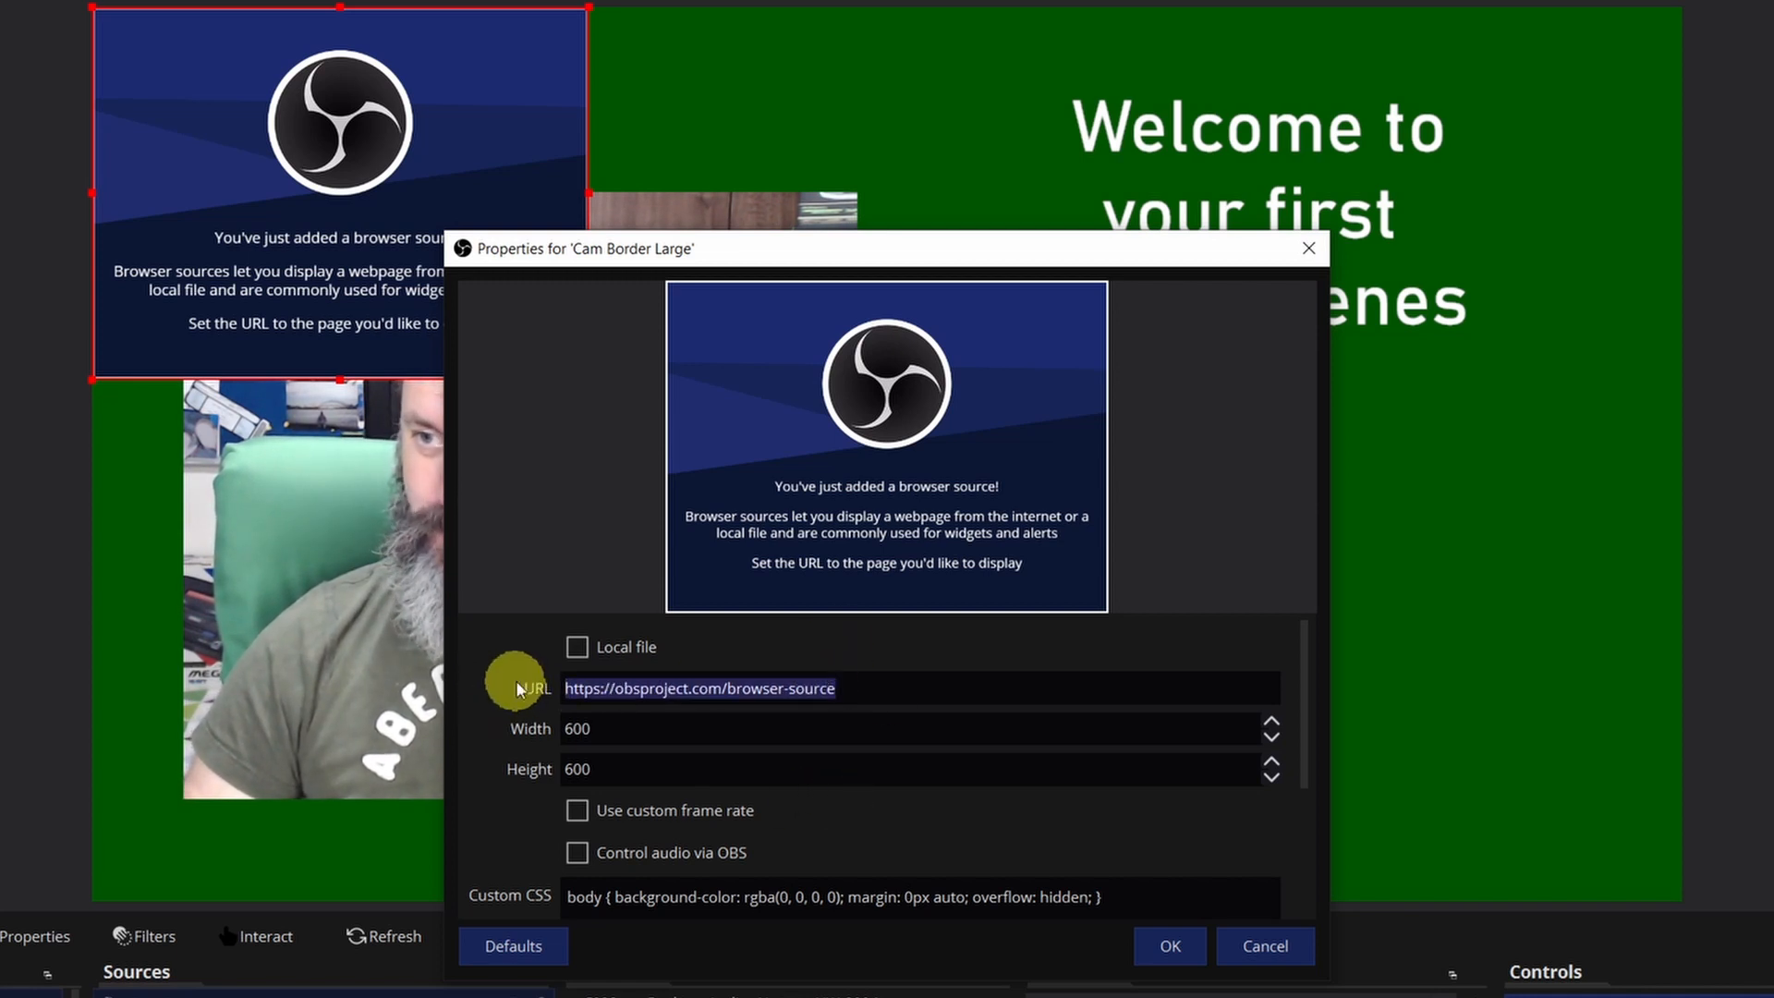
key("BackSpace")
key("ctrl+v")
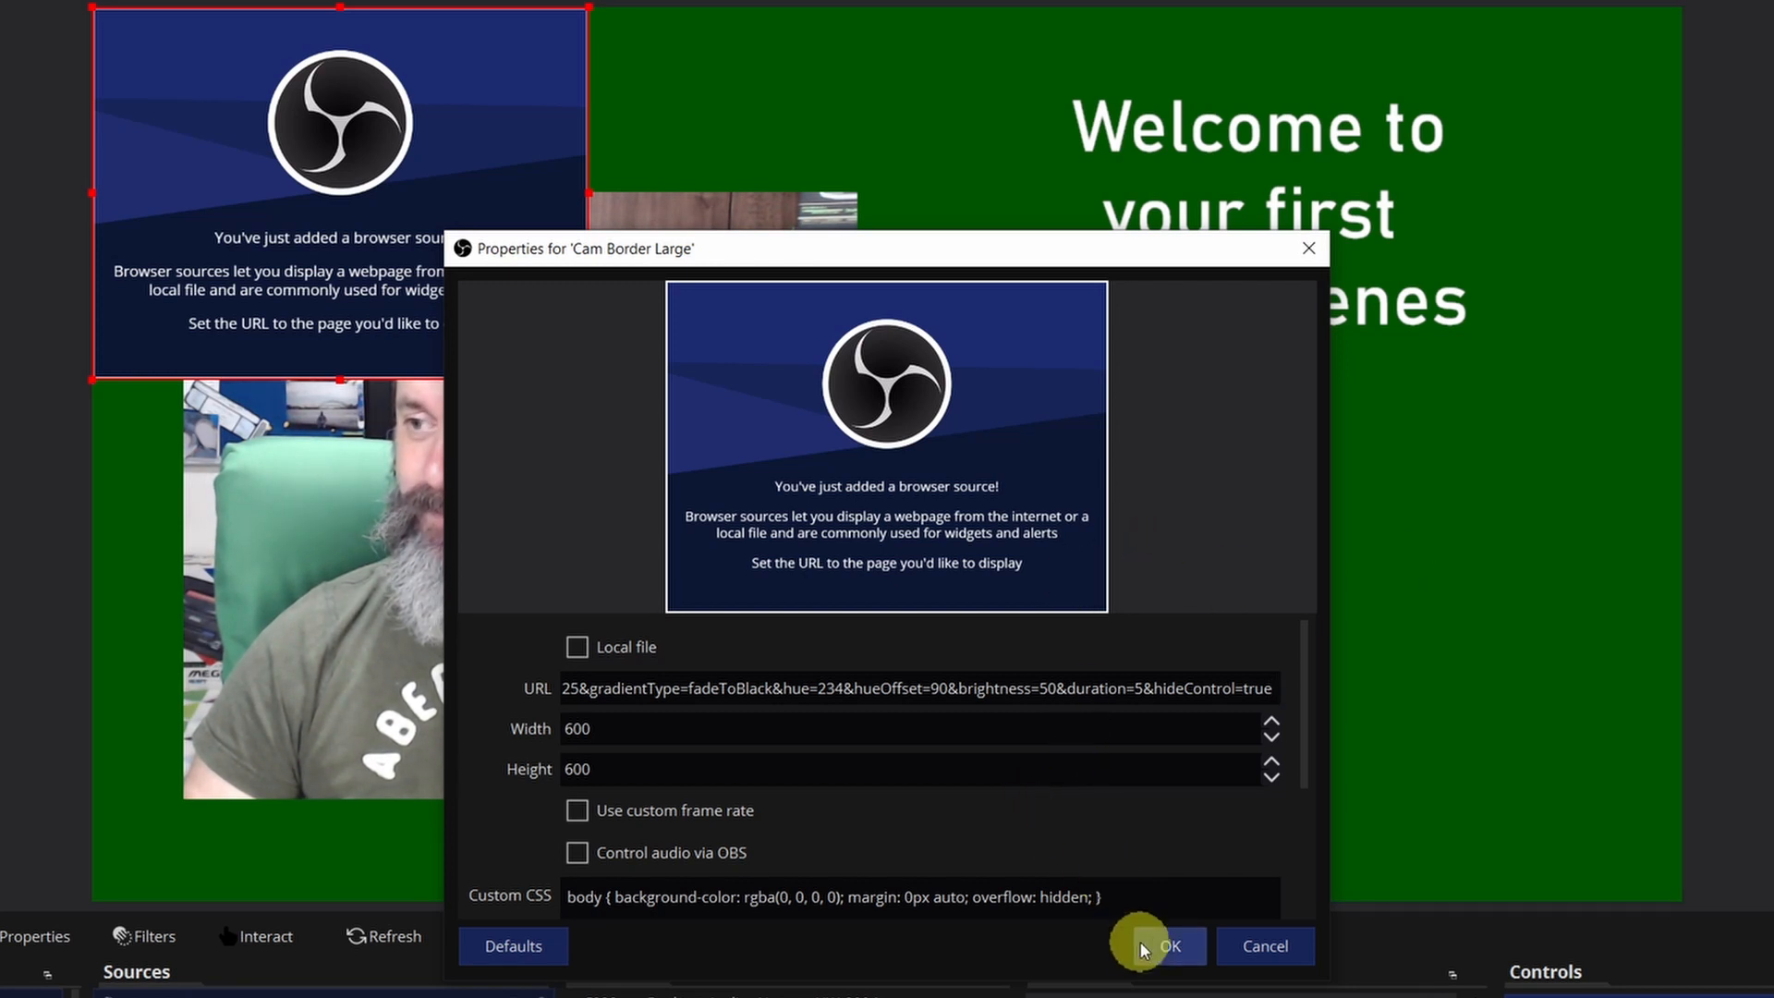
left_click(1173, 951)
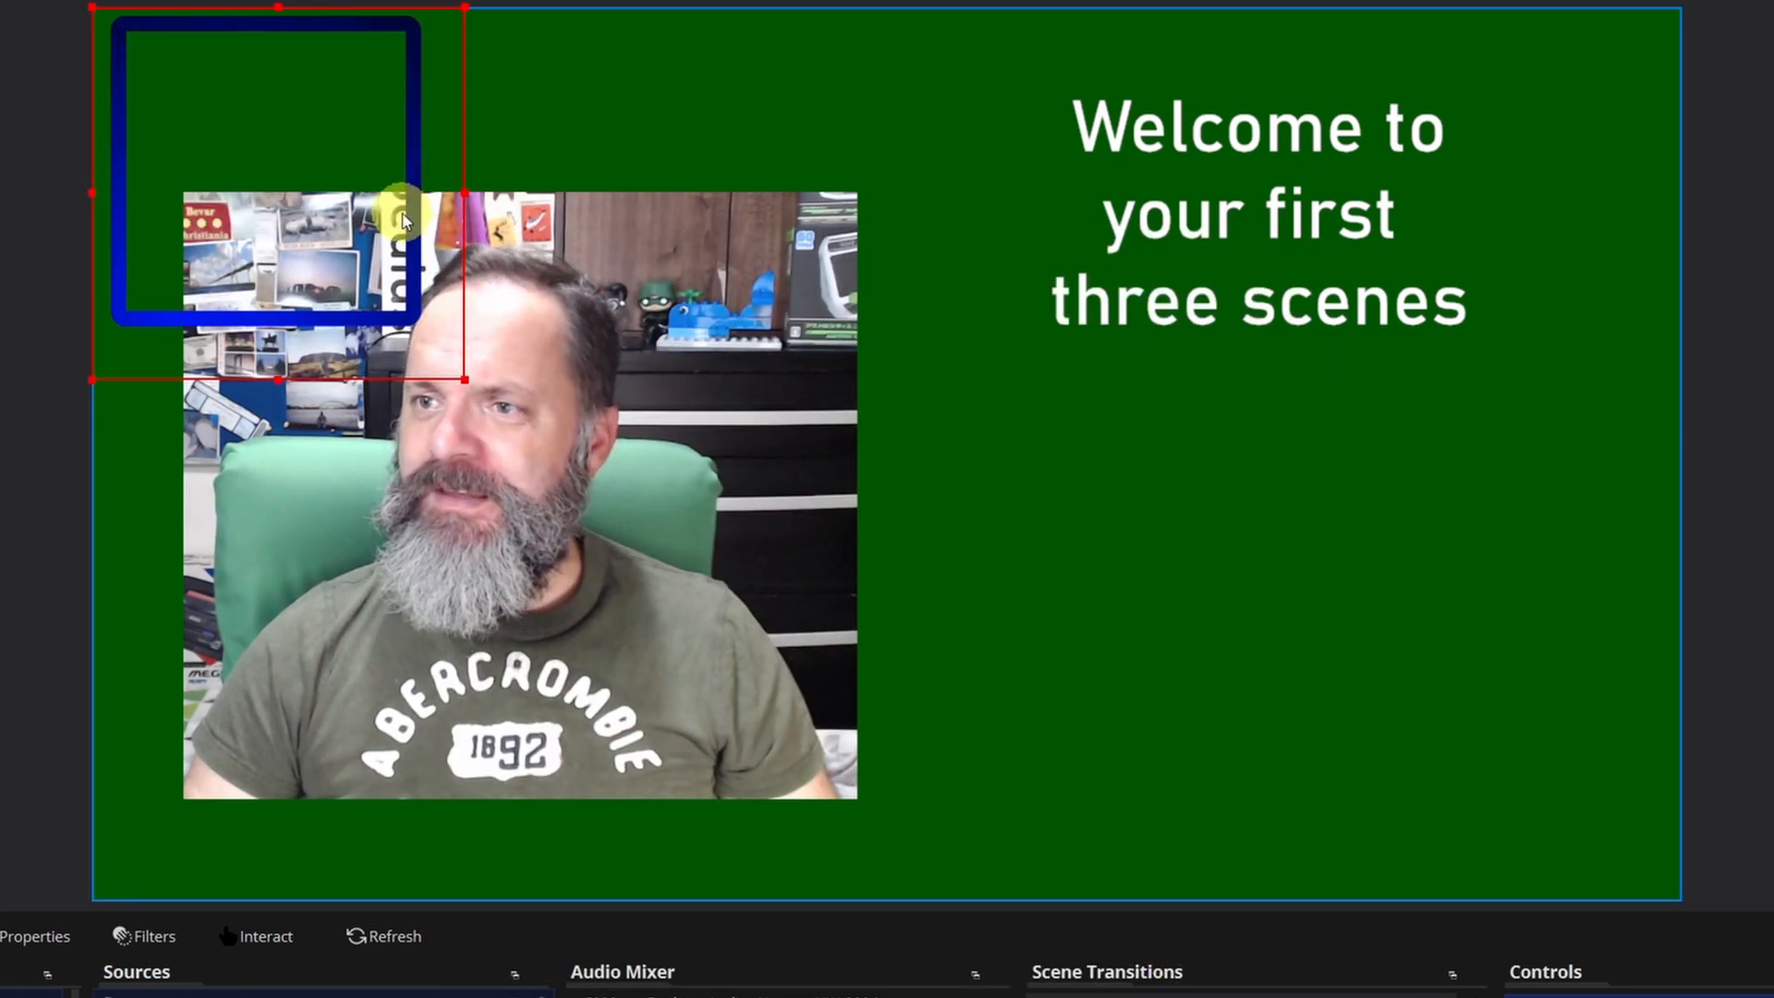
Move and enlarge the gradient border over the face cam, trimming its empty right and bottom margins.
left_click_drag(414, 64, 472, 221)
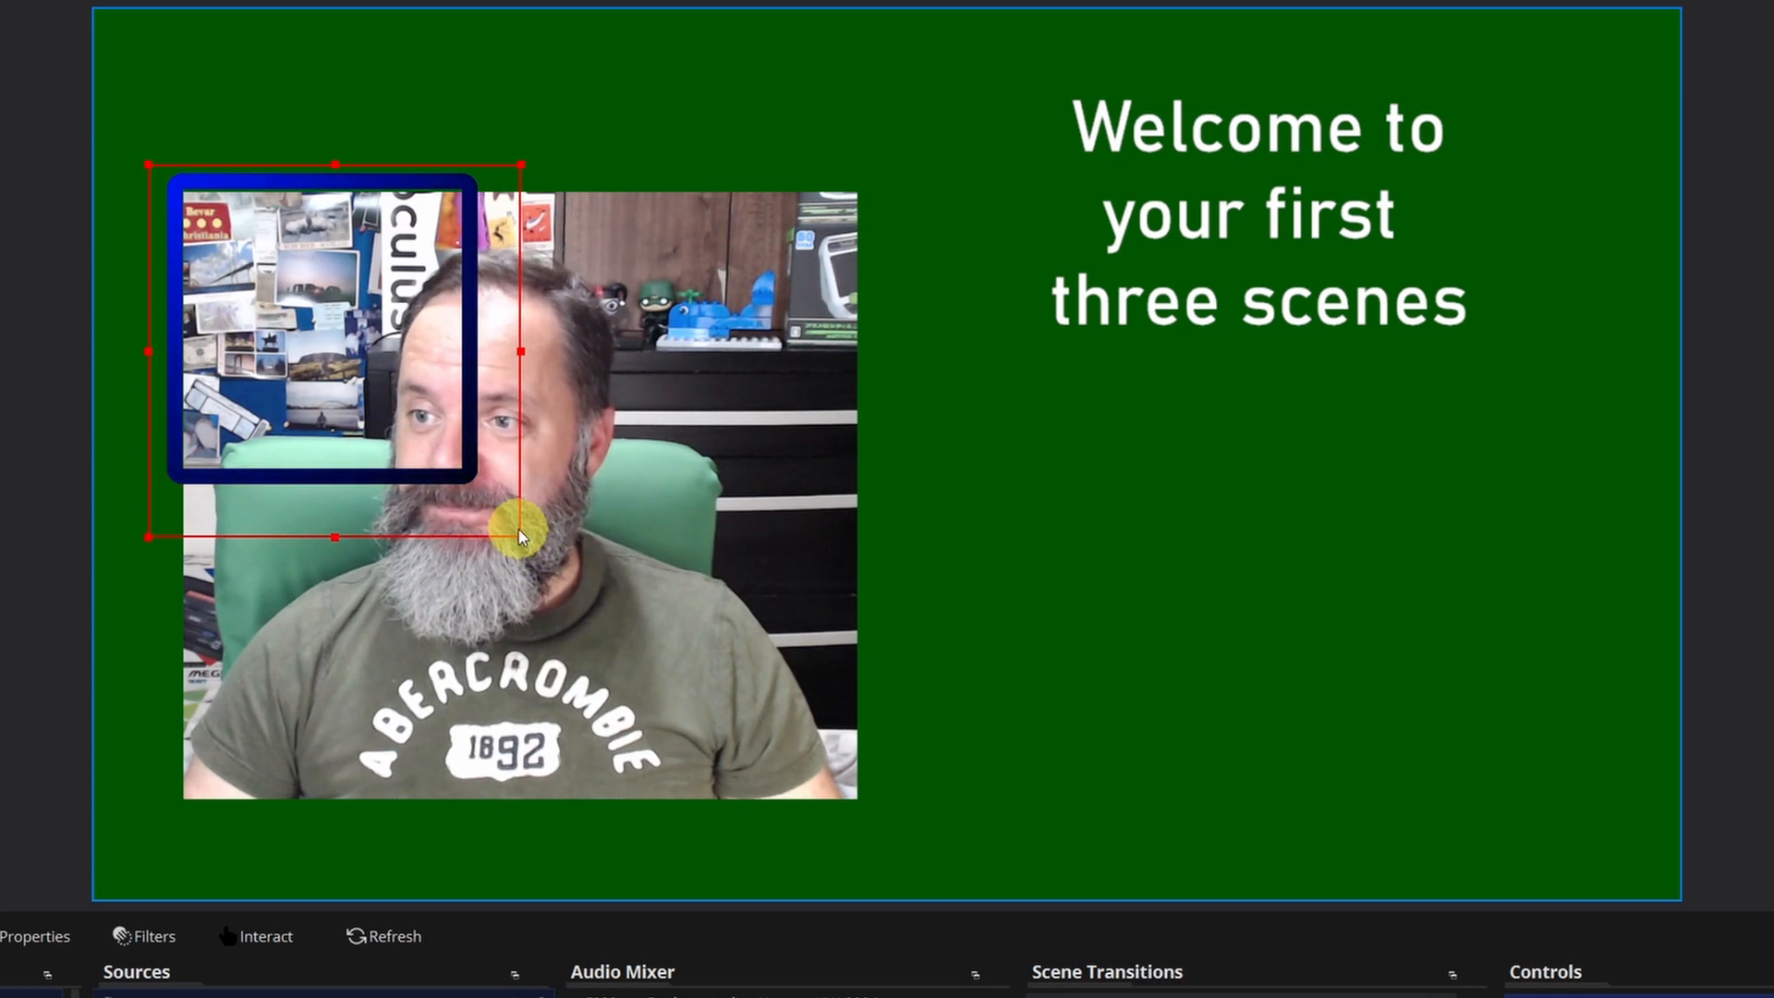
left_click_drag(520, 534, 891, 922)
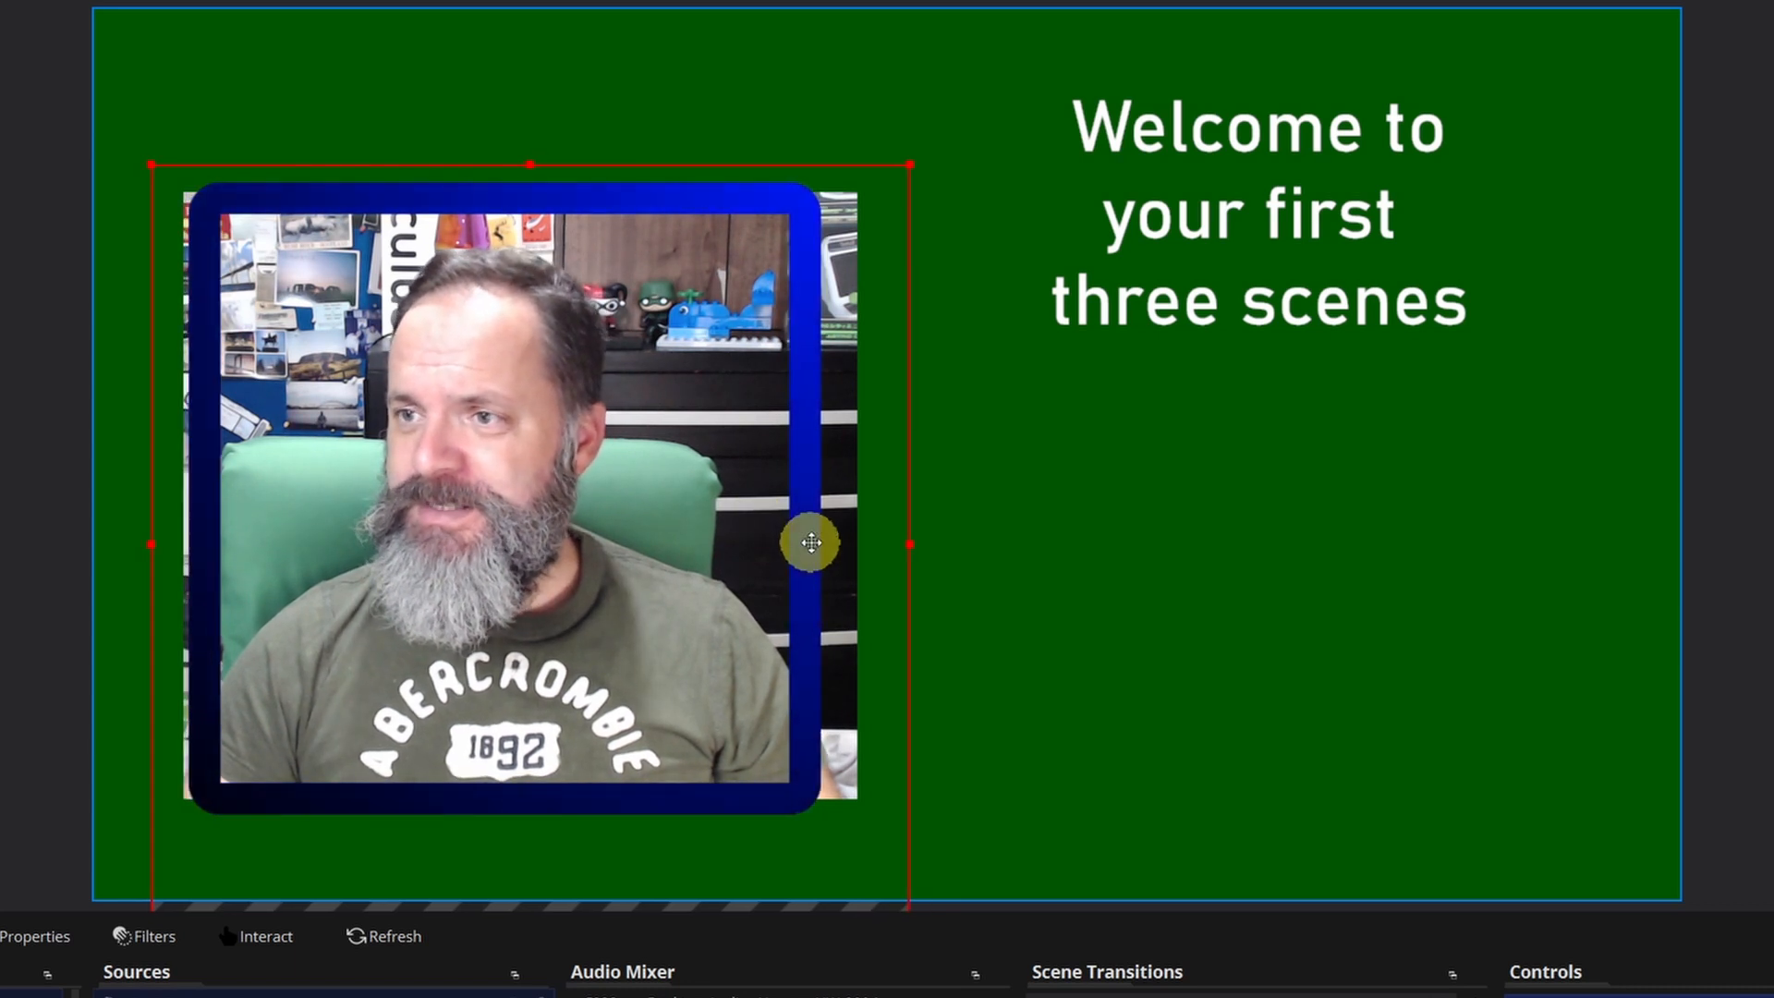
left_click_drag(811, 542, 822, 537)
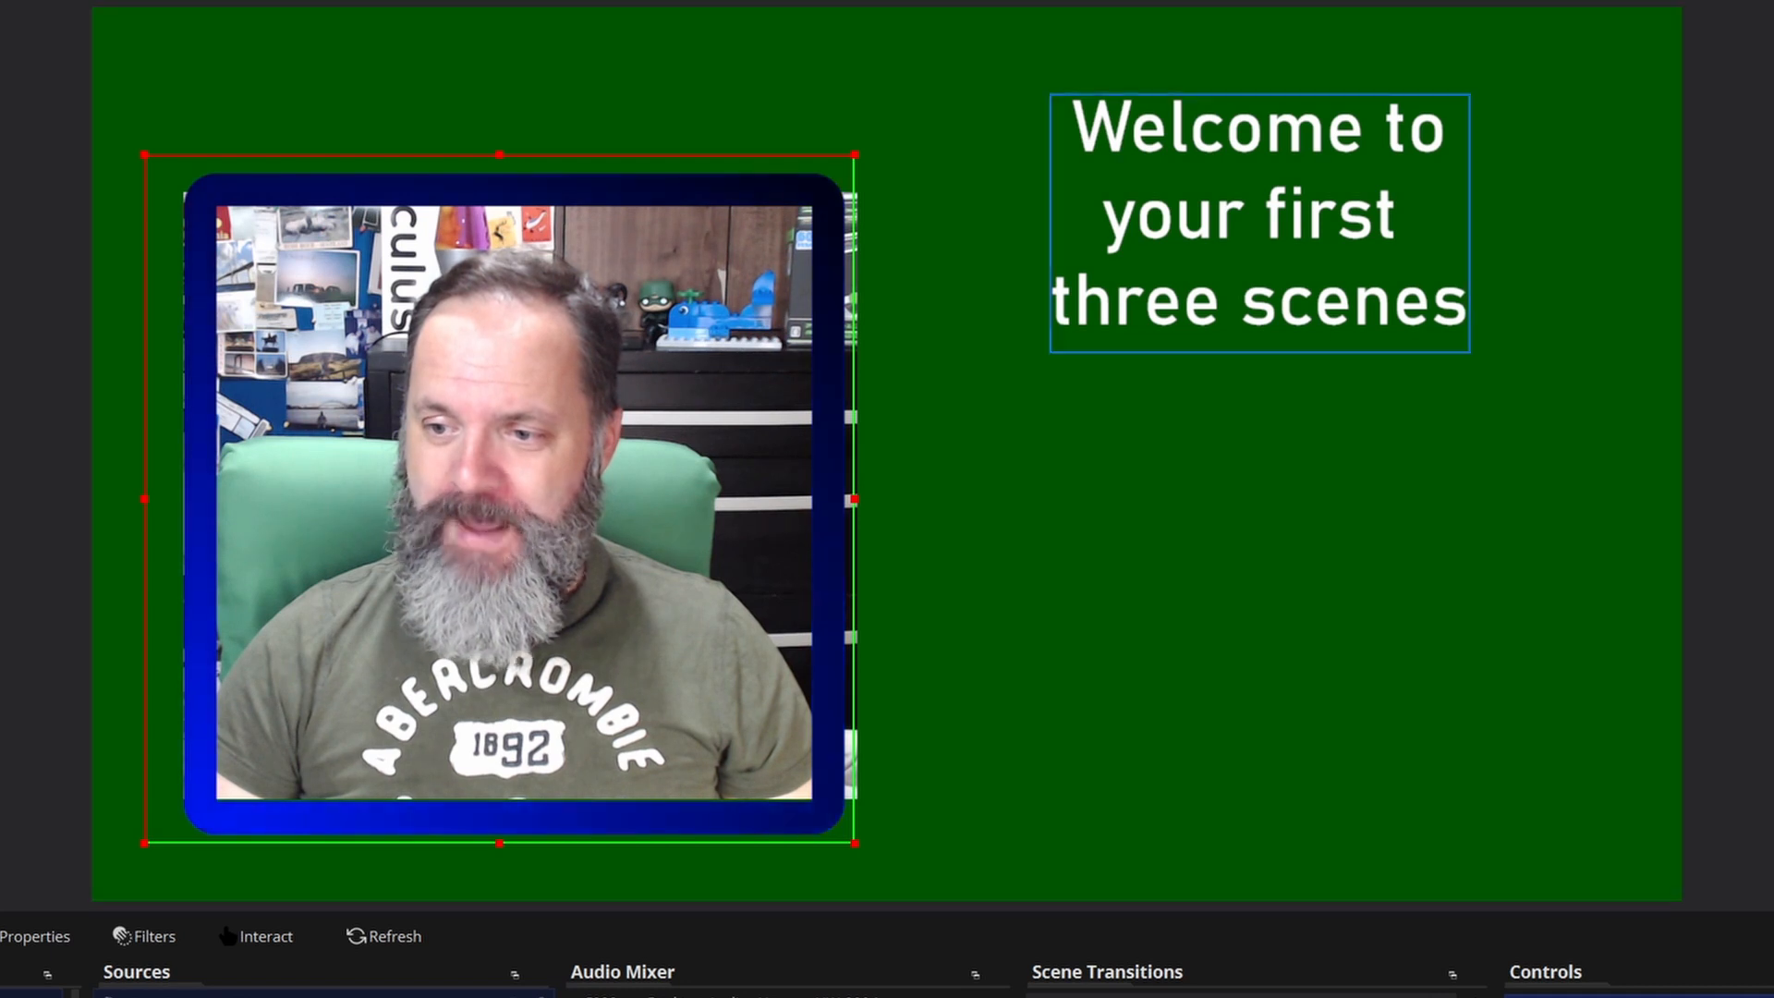
Crop the left and right sides of the main scene's face cam so it fits inside the border.
left_click(370, 996)
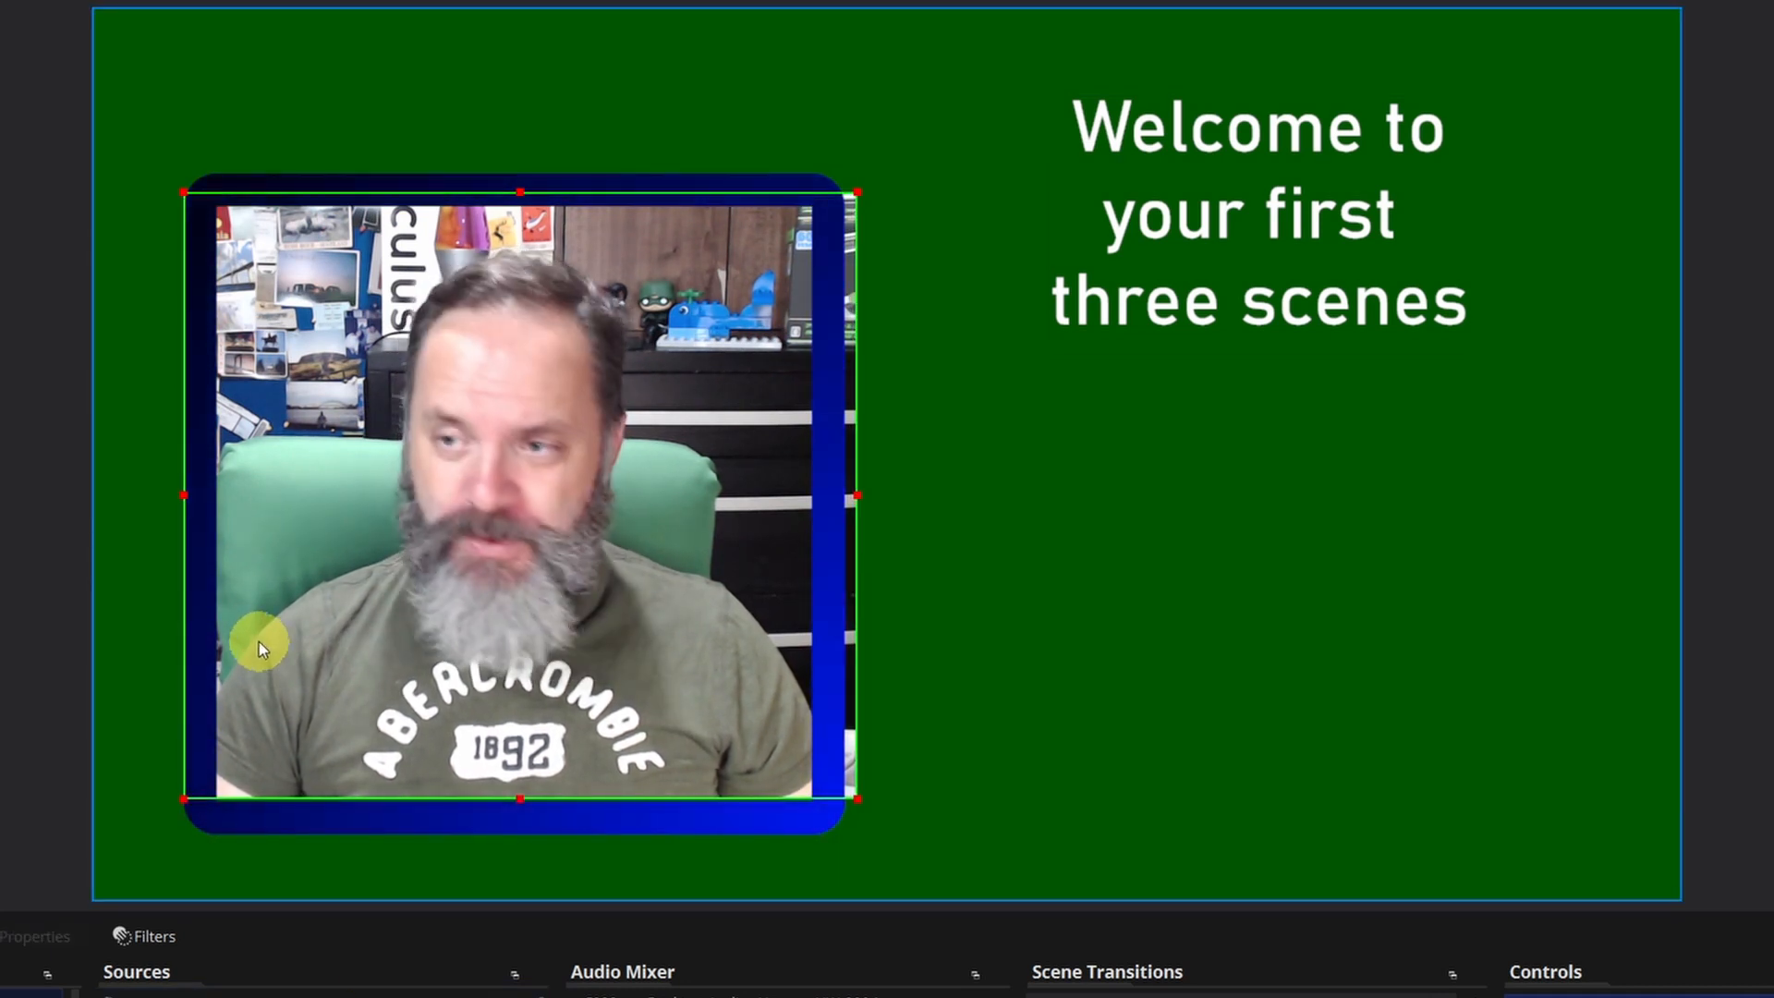
left_click_drag(183, 490, 190, 491)
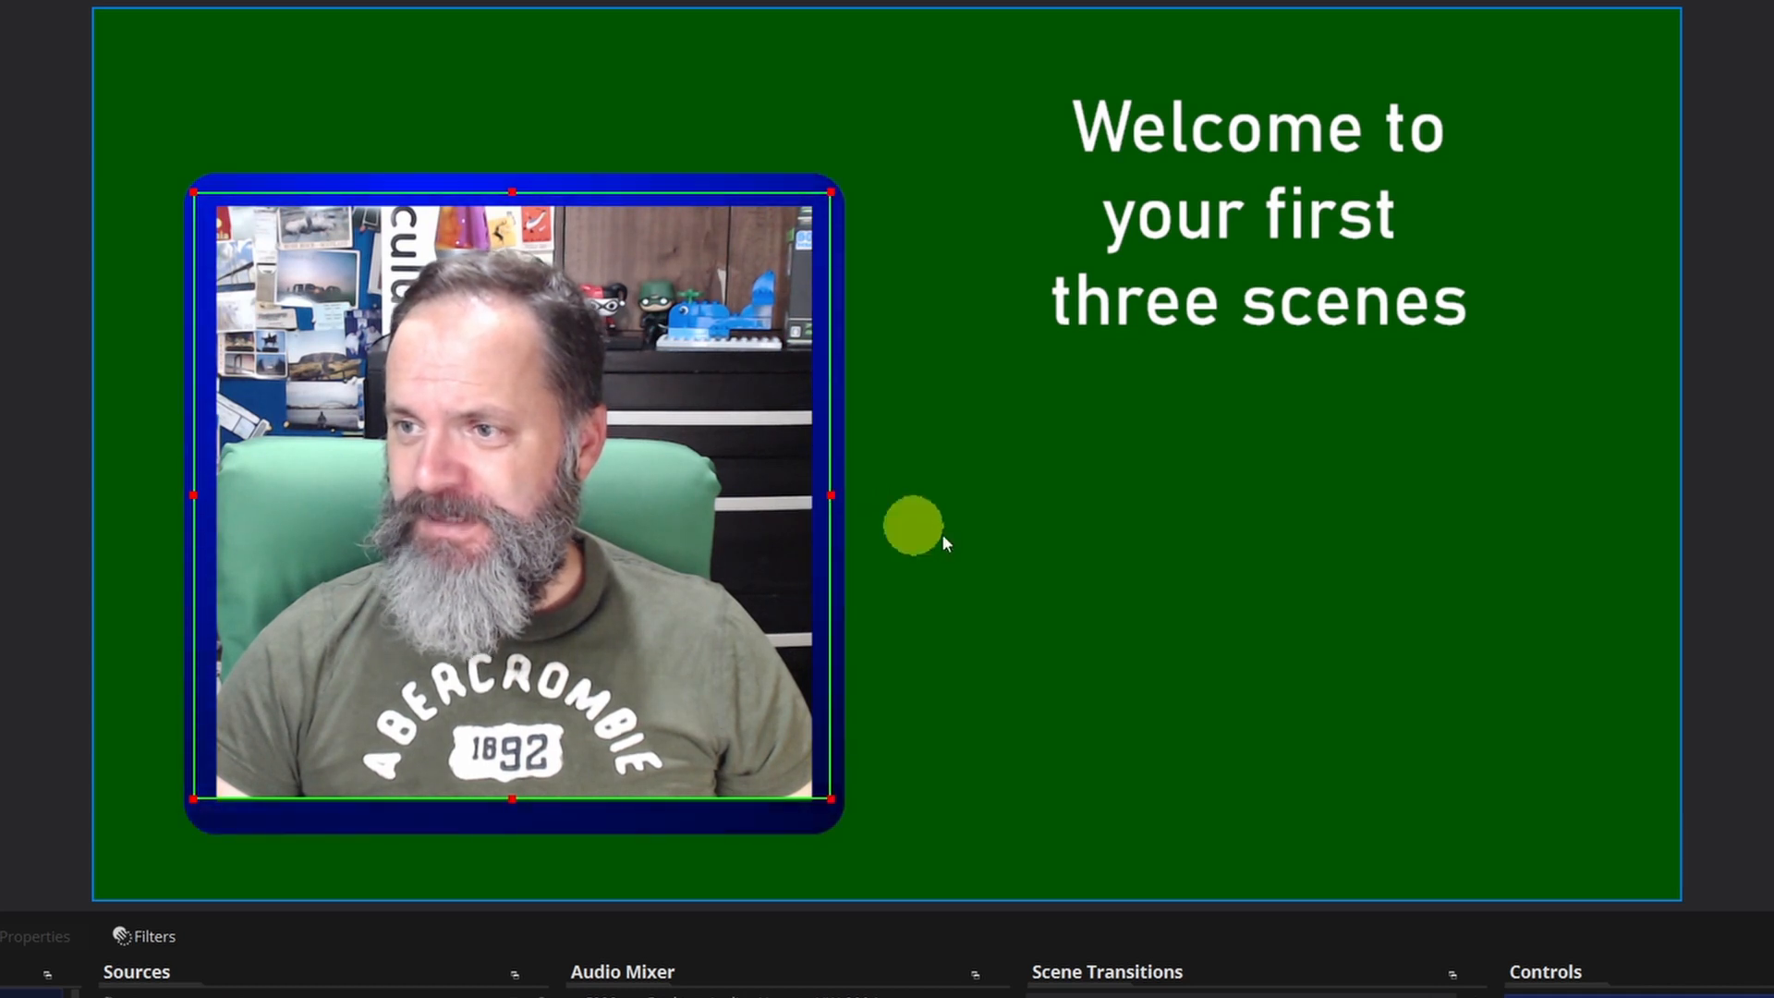
left_click(1005, 558)
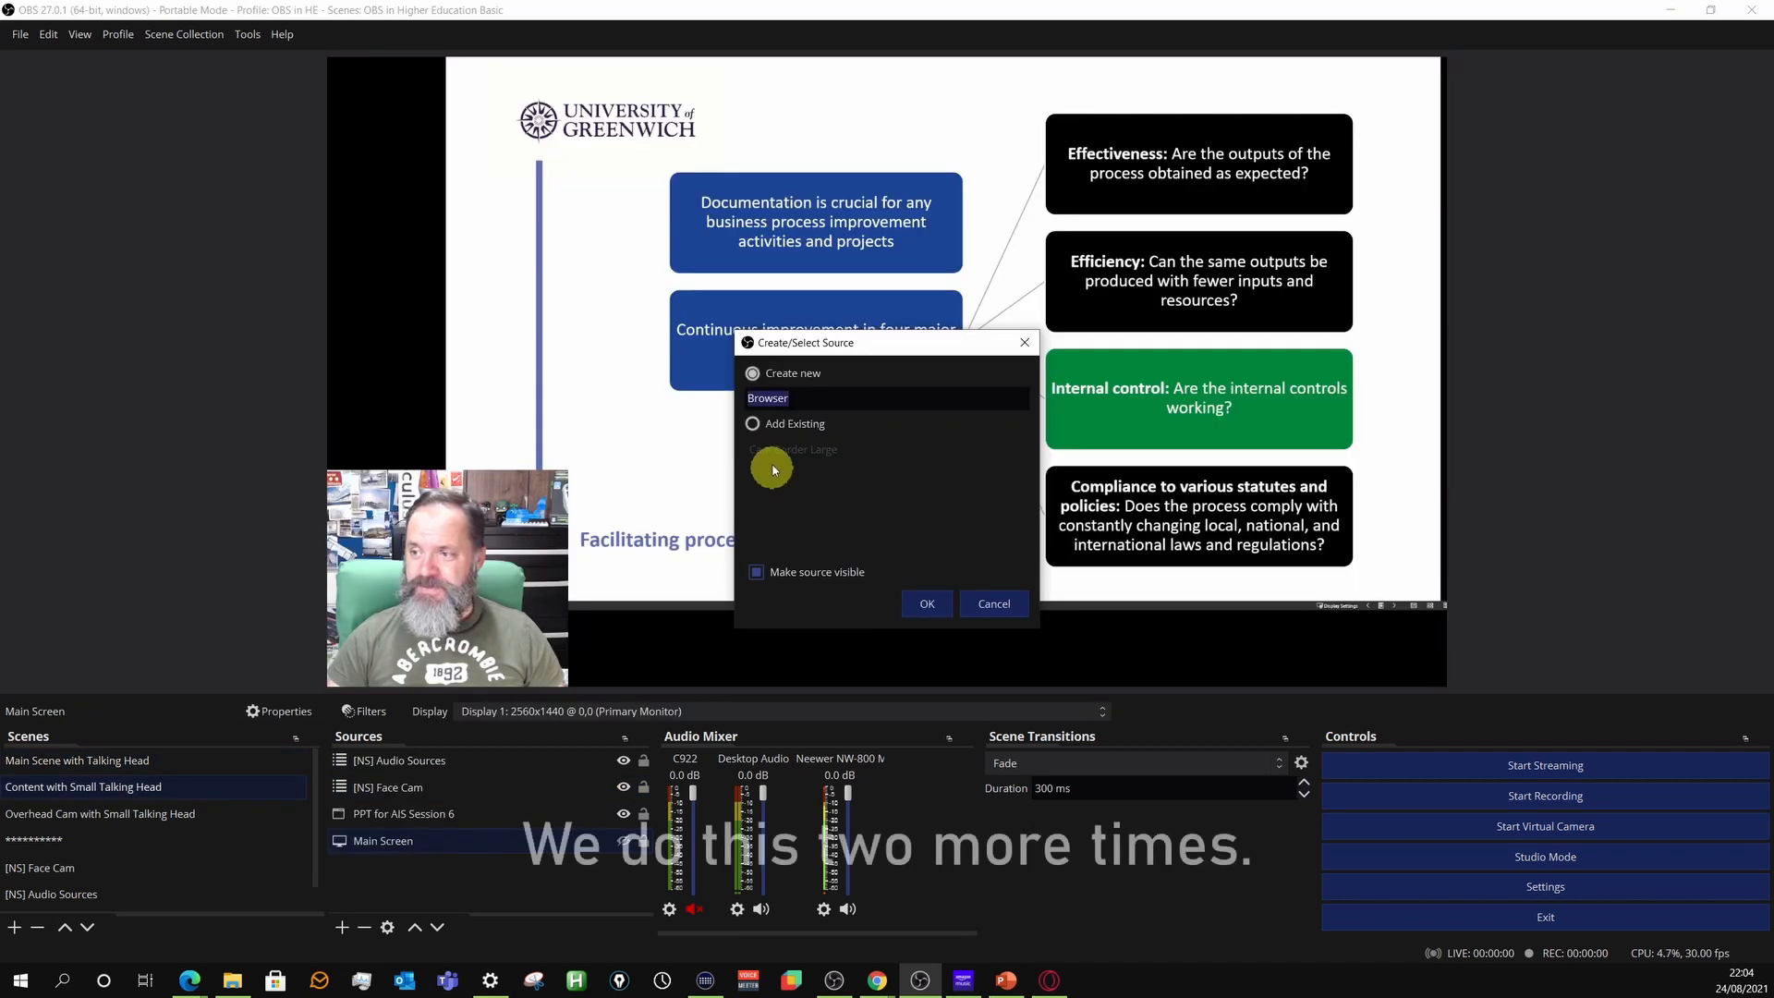
Add the existing "Cam Border Large" source to "Content with Small Talking Head" and crop its empty bottom and right margins.
left_click(925, 605)
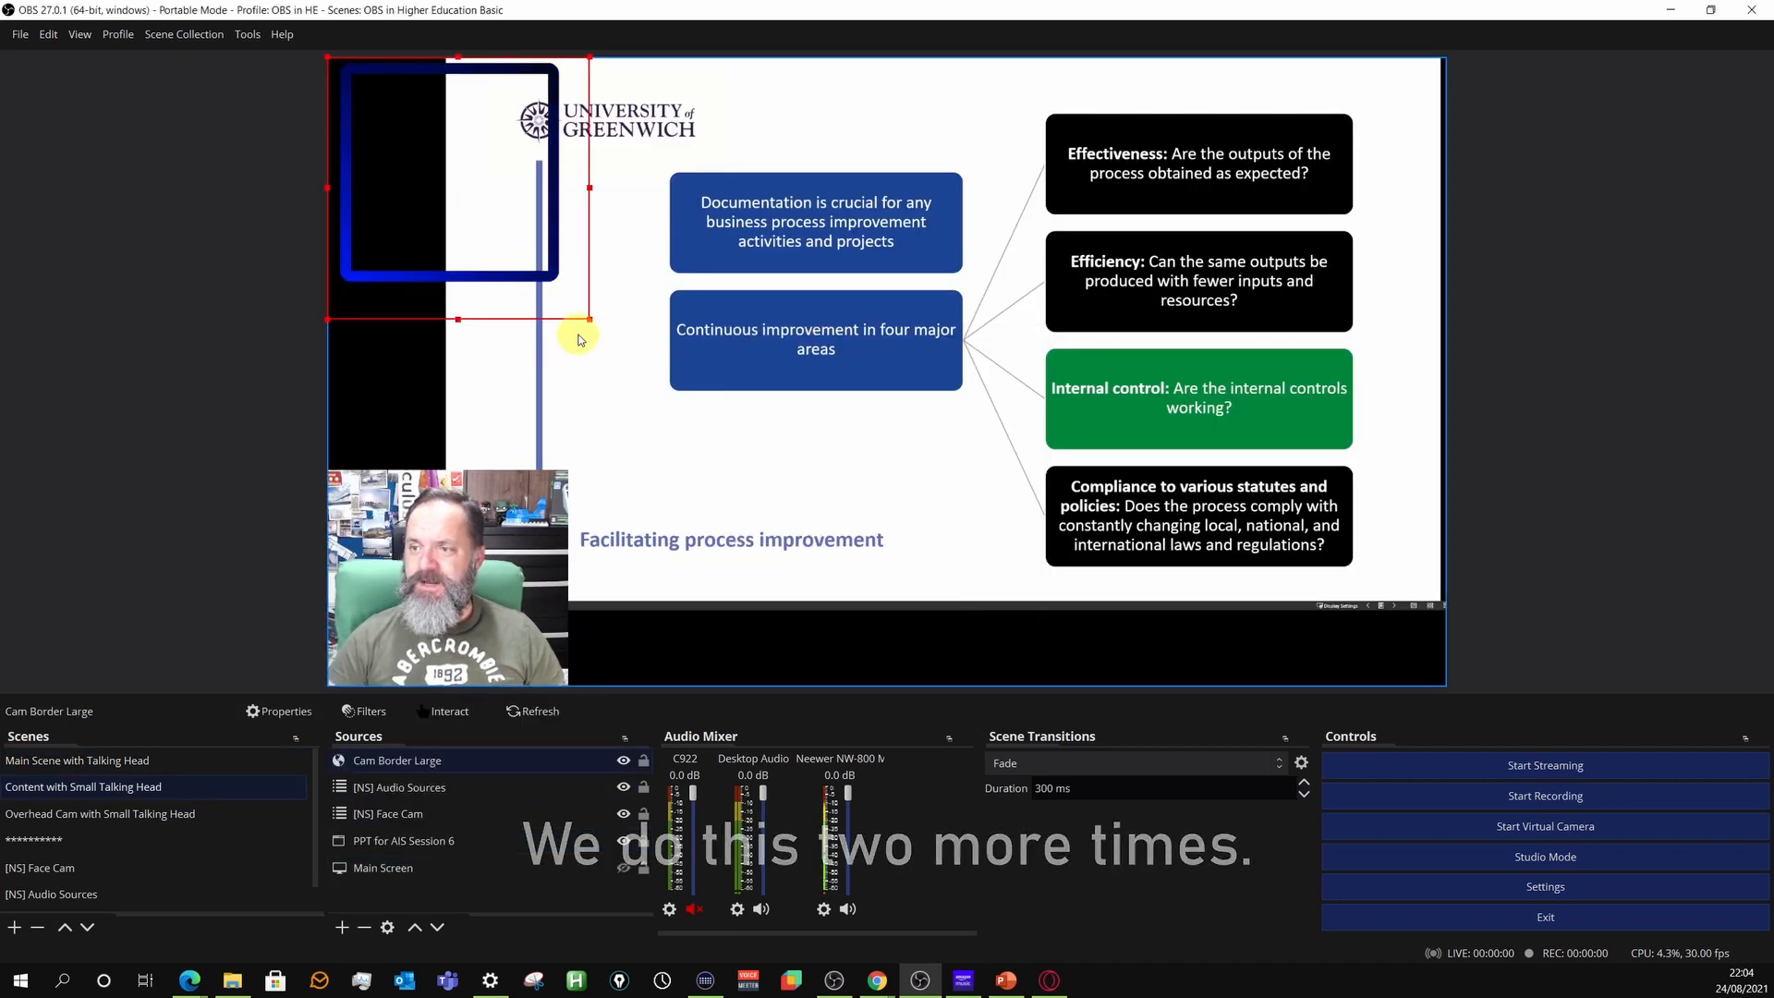
left_click_drag(460, 318, 459, 288)
left_click_drag(589, 172, 575, 173)
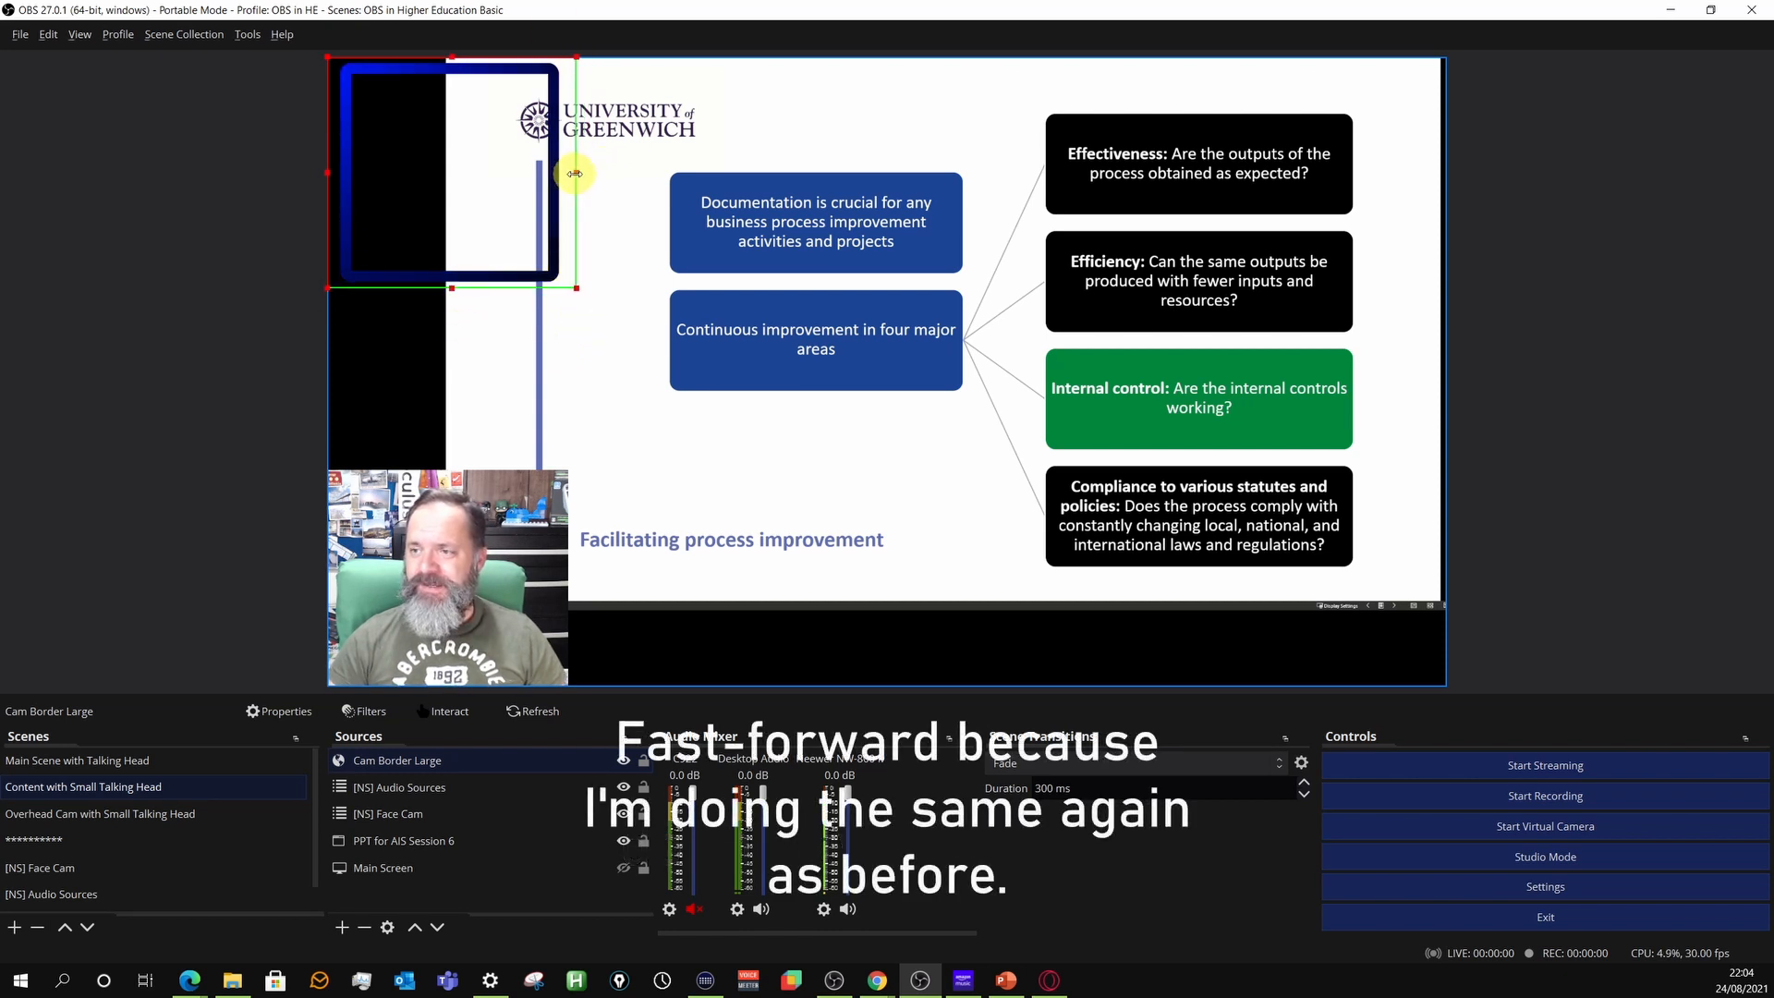
Move the border to the slide's lower-left corner and shift the face cam to sit inside it.
left_click_drag(411, 72, 412, 446)
left_click(388, 814)
left_click_drag(460, 528, 476, 511)
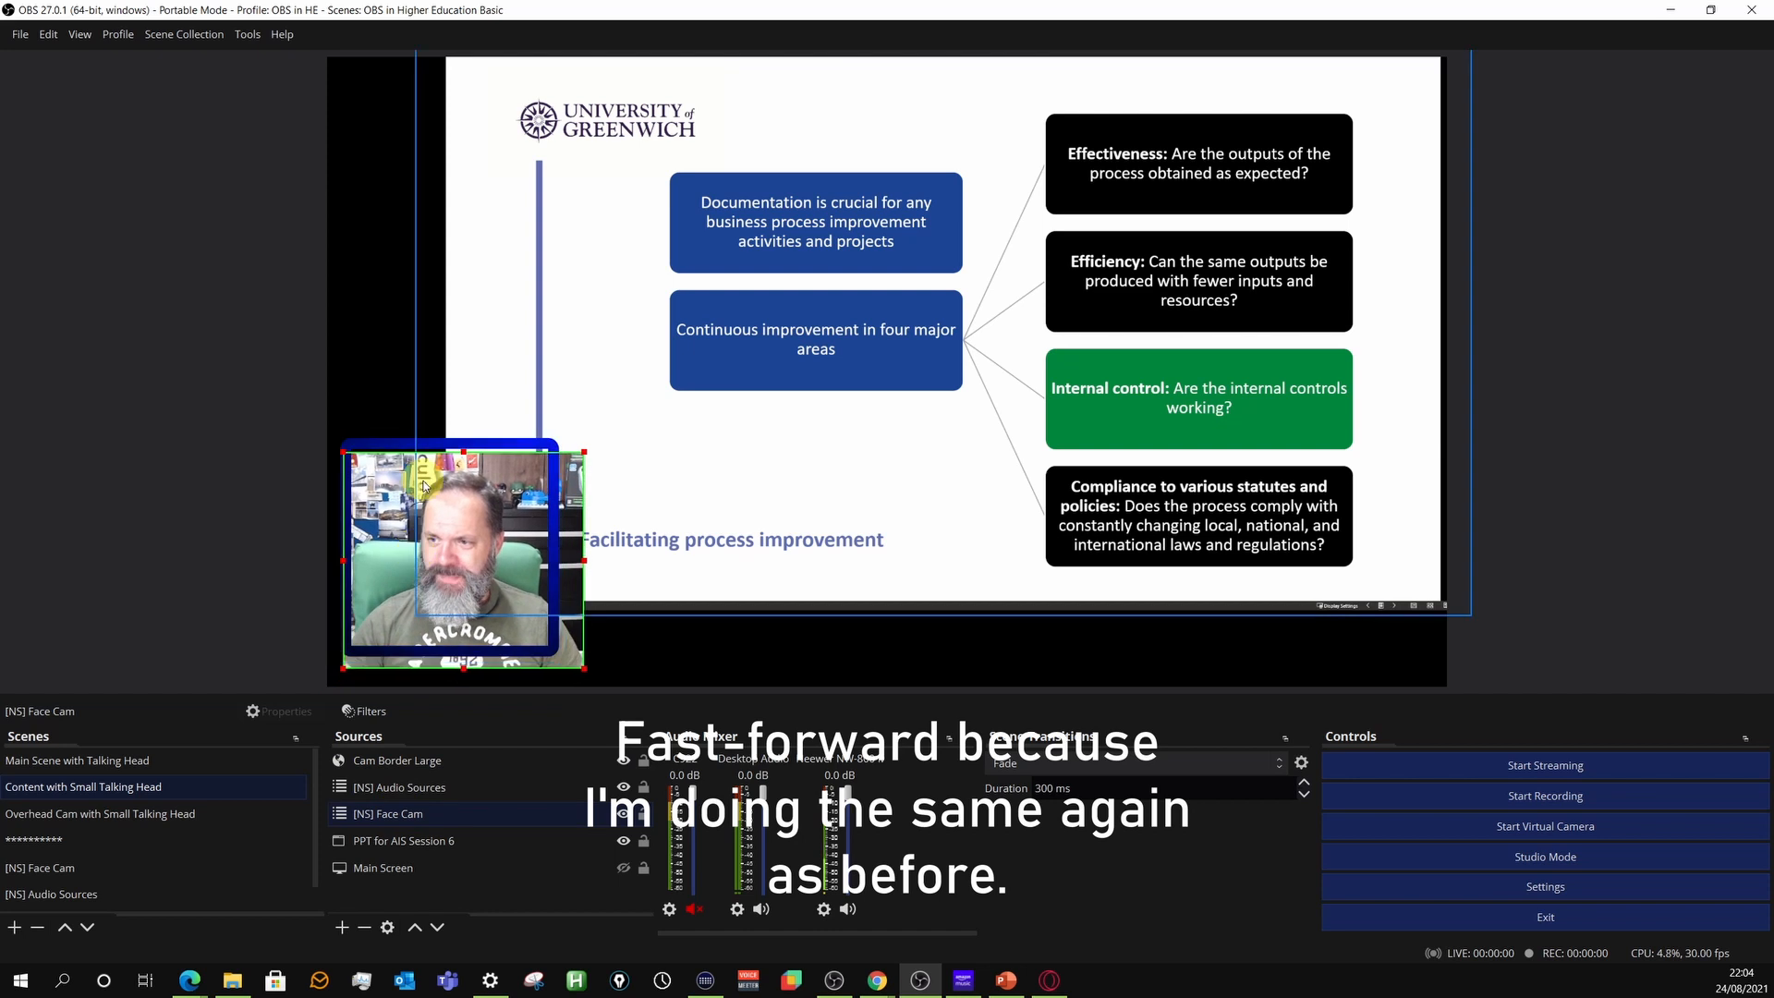
left_click(397, 442)
left_click_drag(398, 443, 399, 446)
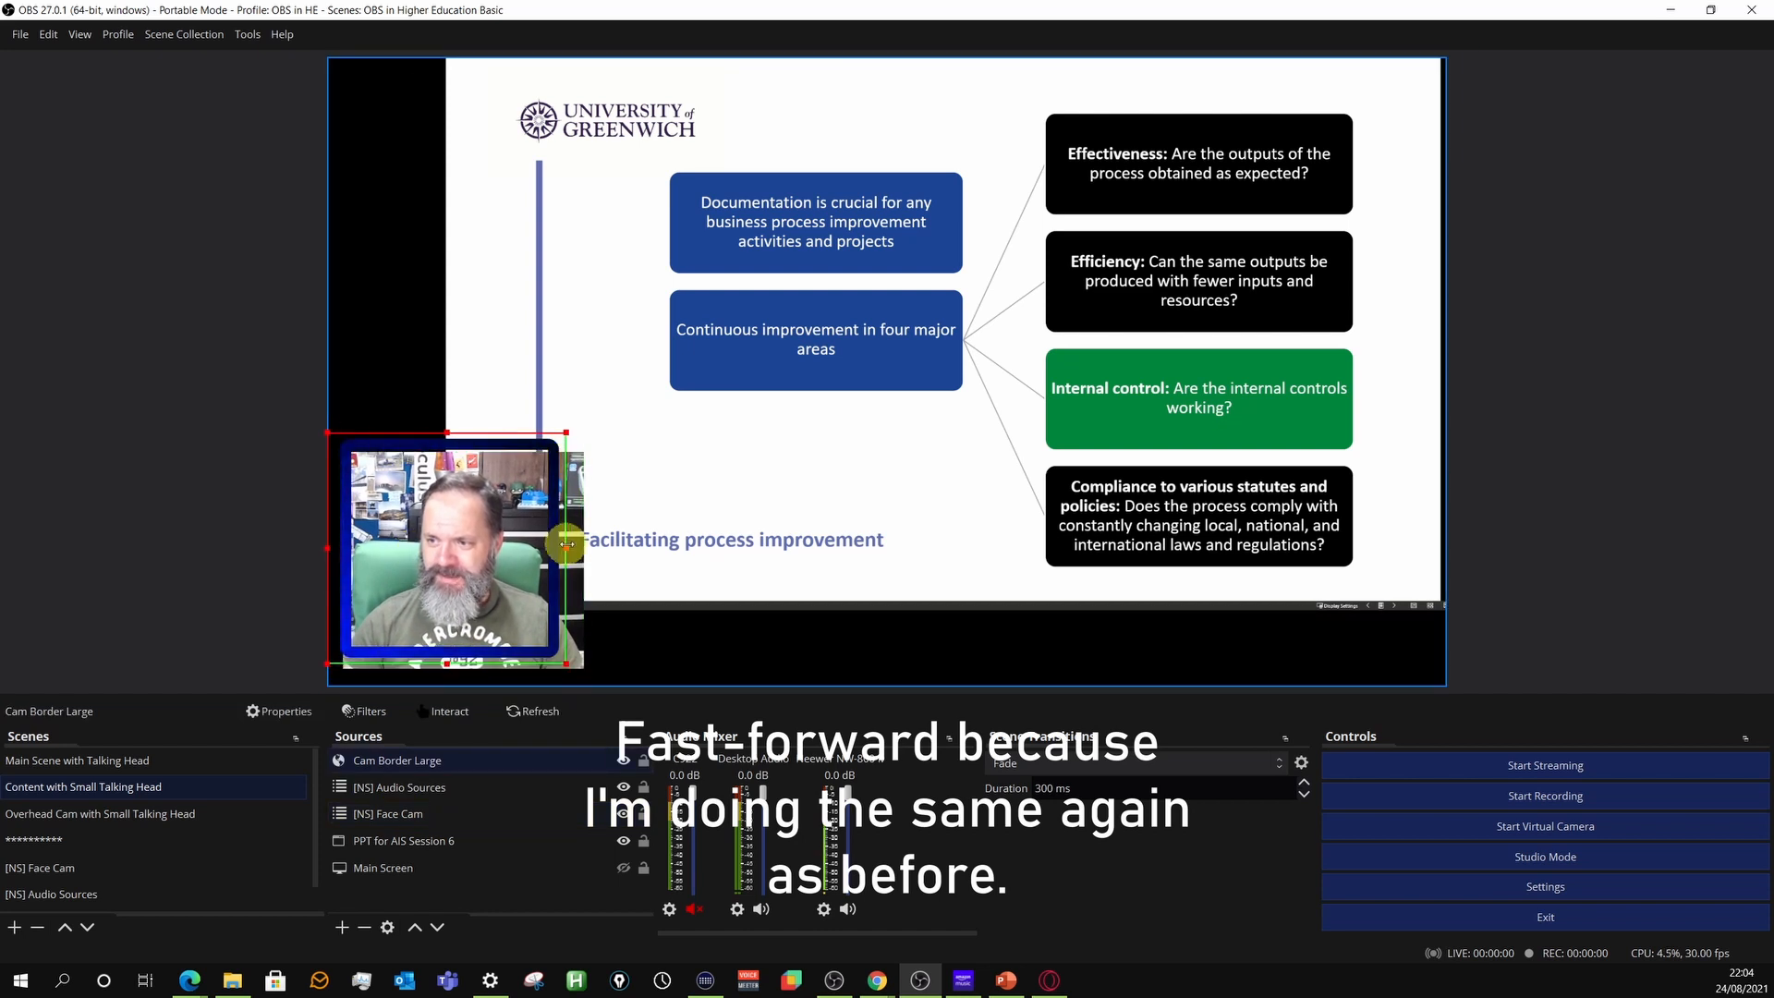
Resize the border to frame the small face cam and crop the cam's sides to fit within it.
left_click_drag(567, 545, 591, 550)
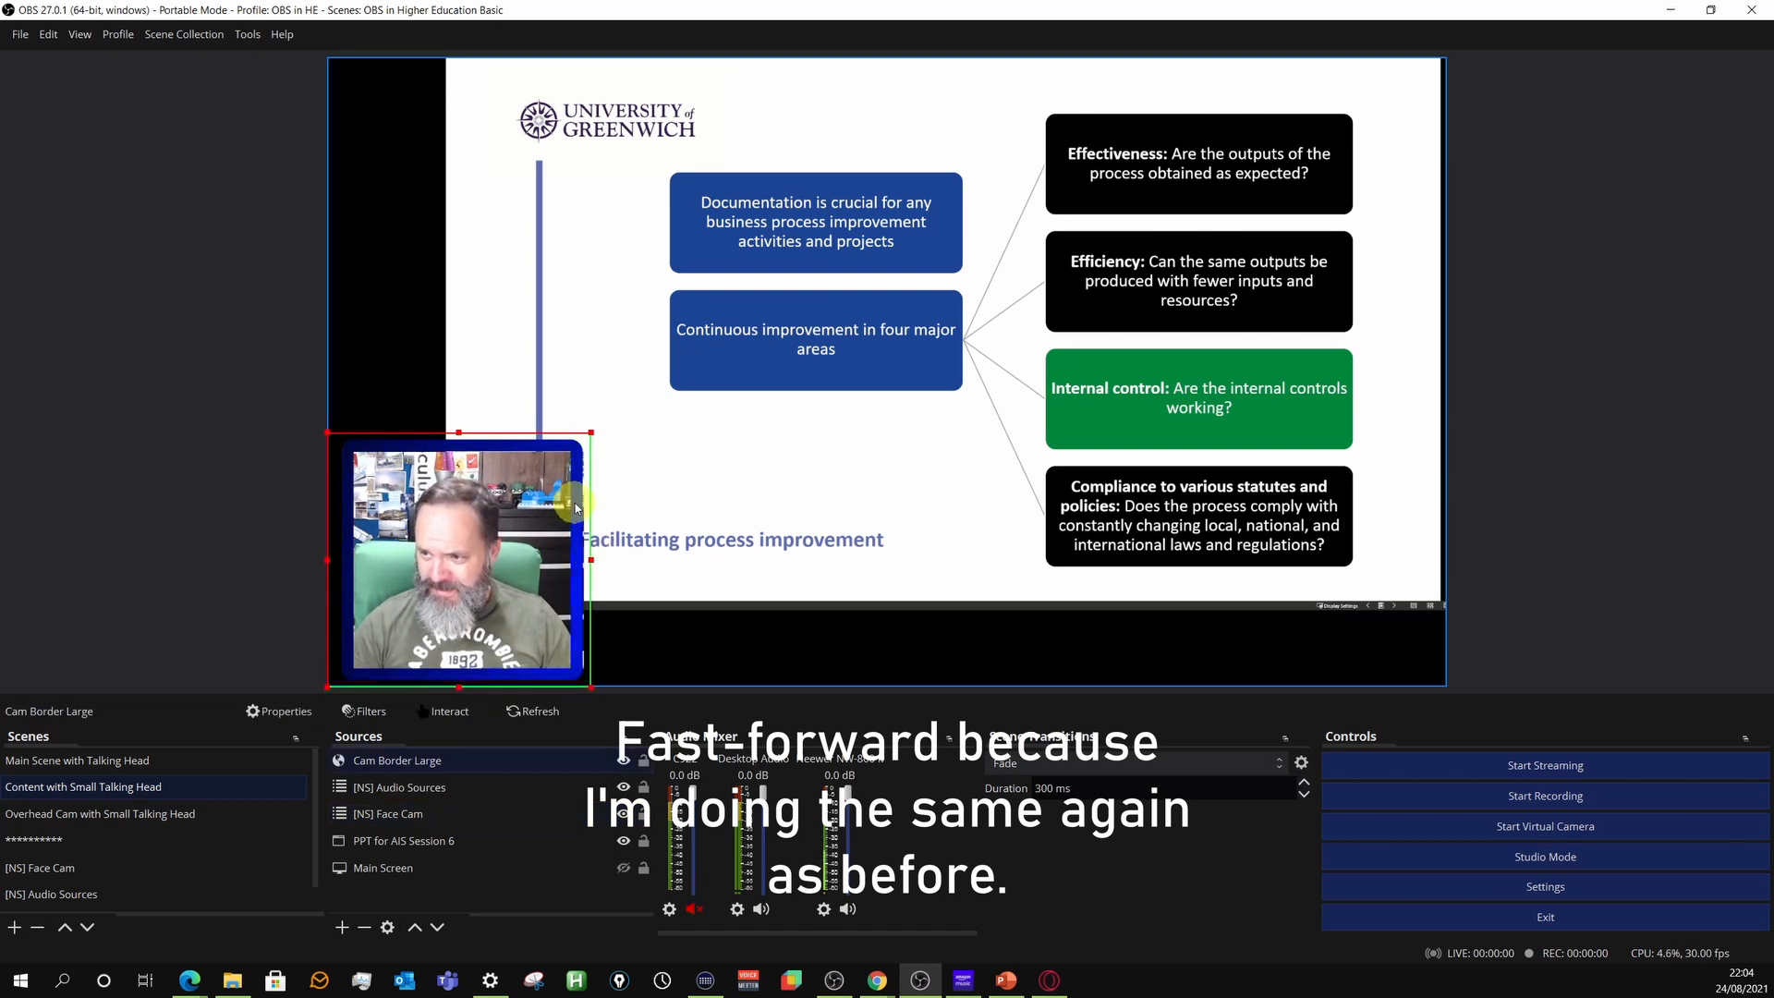
left_click_drag(588, 432, 590, 436)
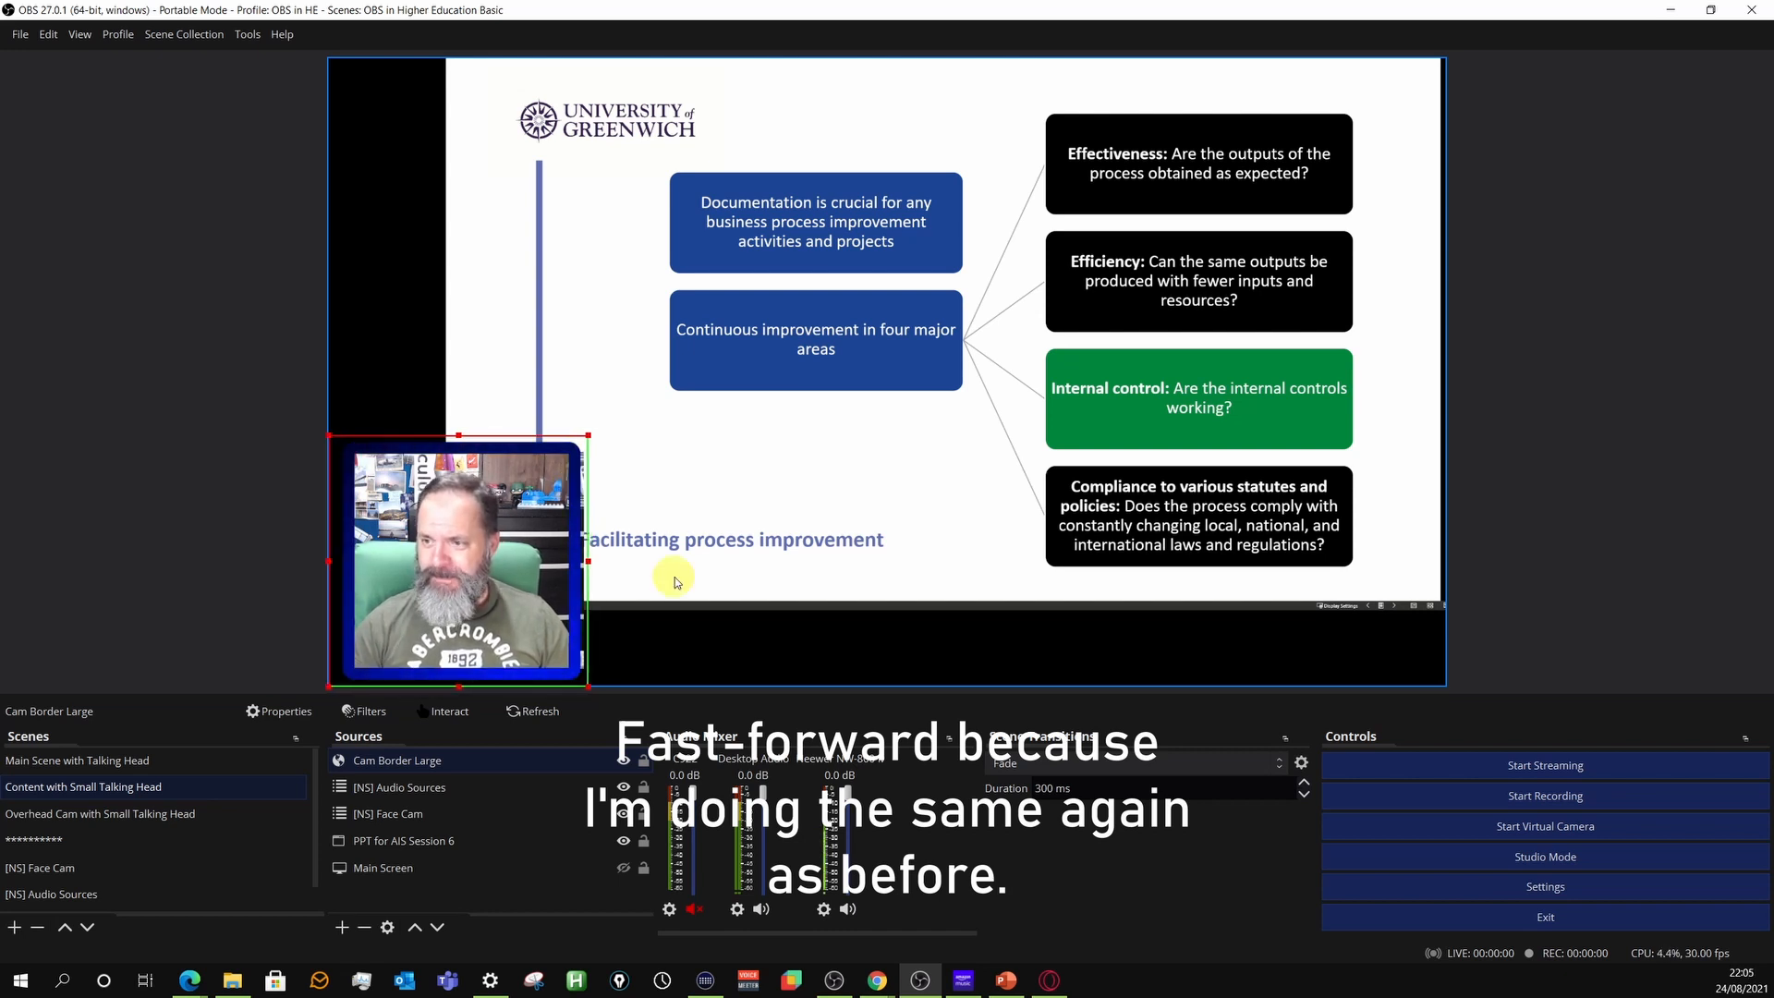
left_click(388, 813)
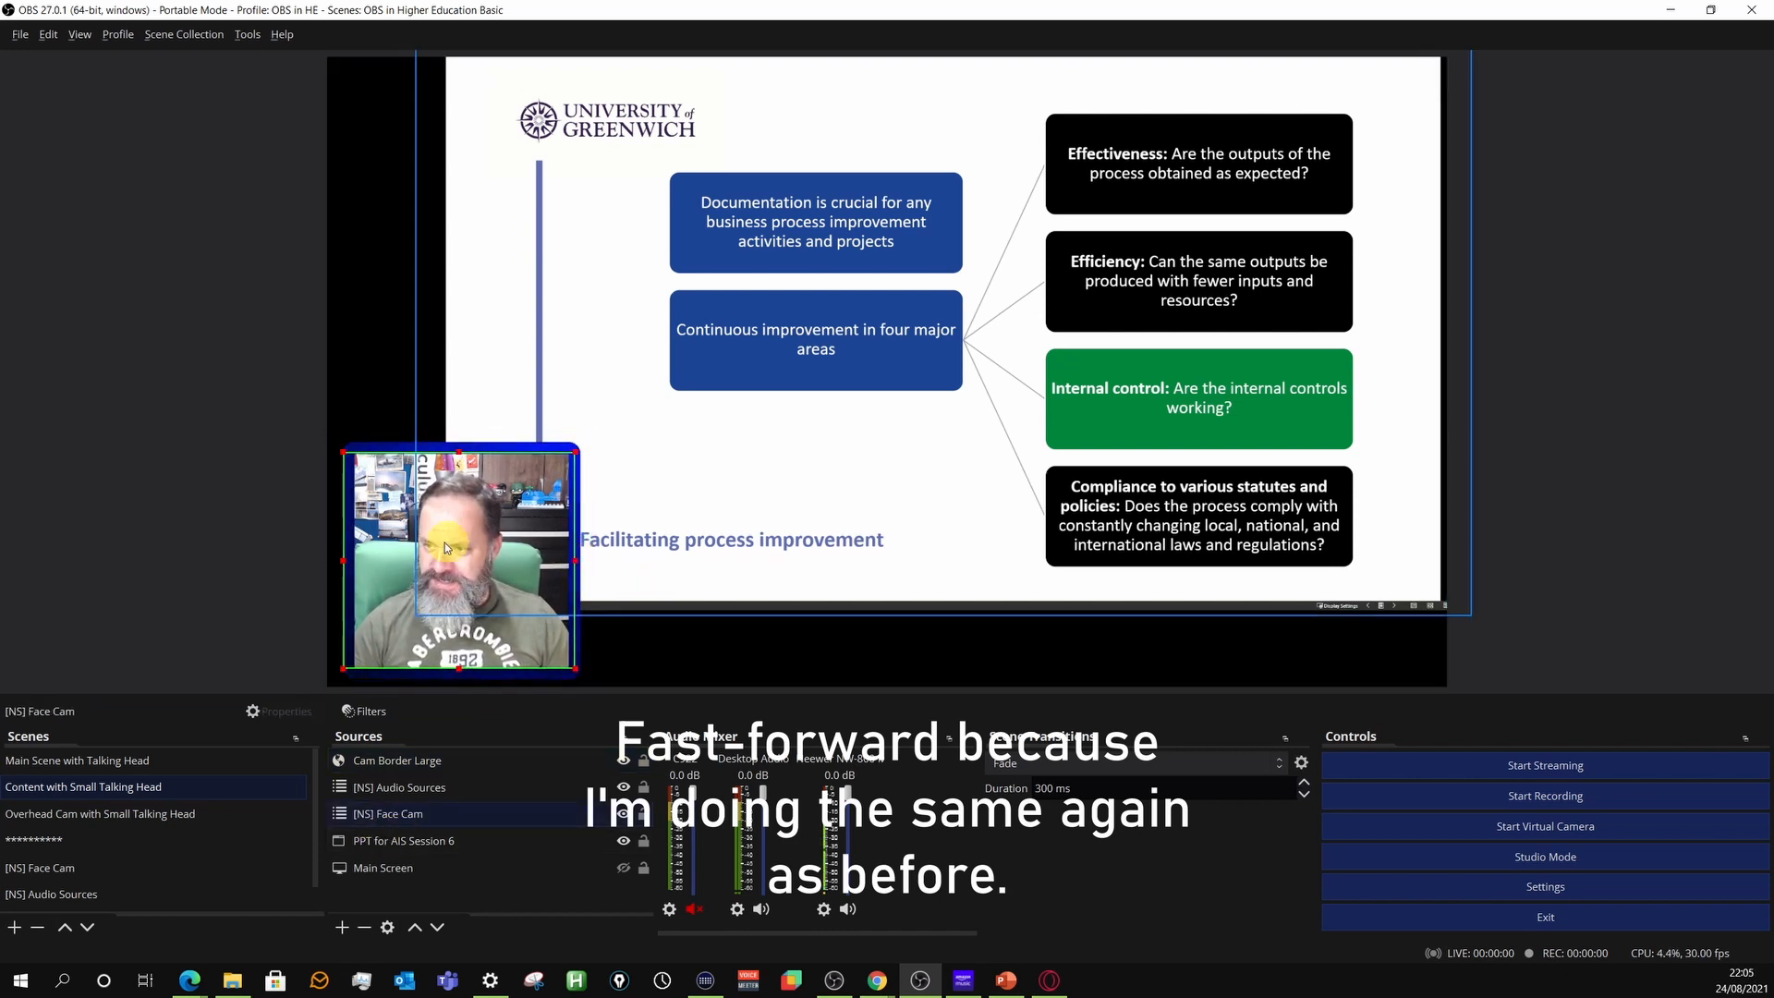
left_click_drag(343, 560, 348, 560)
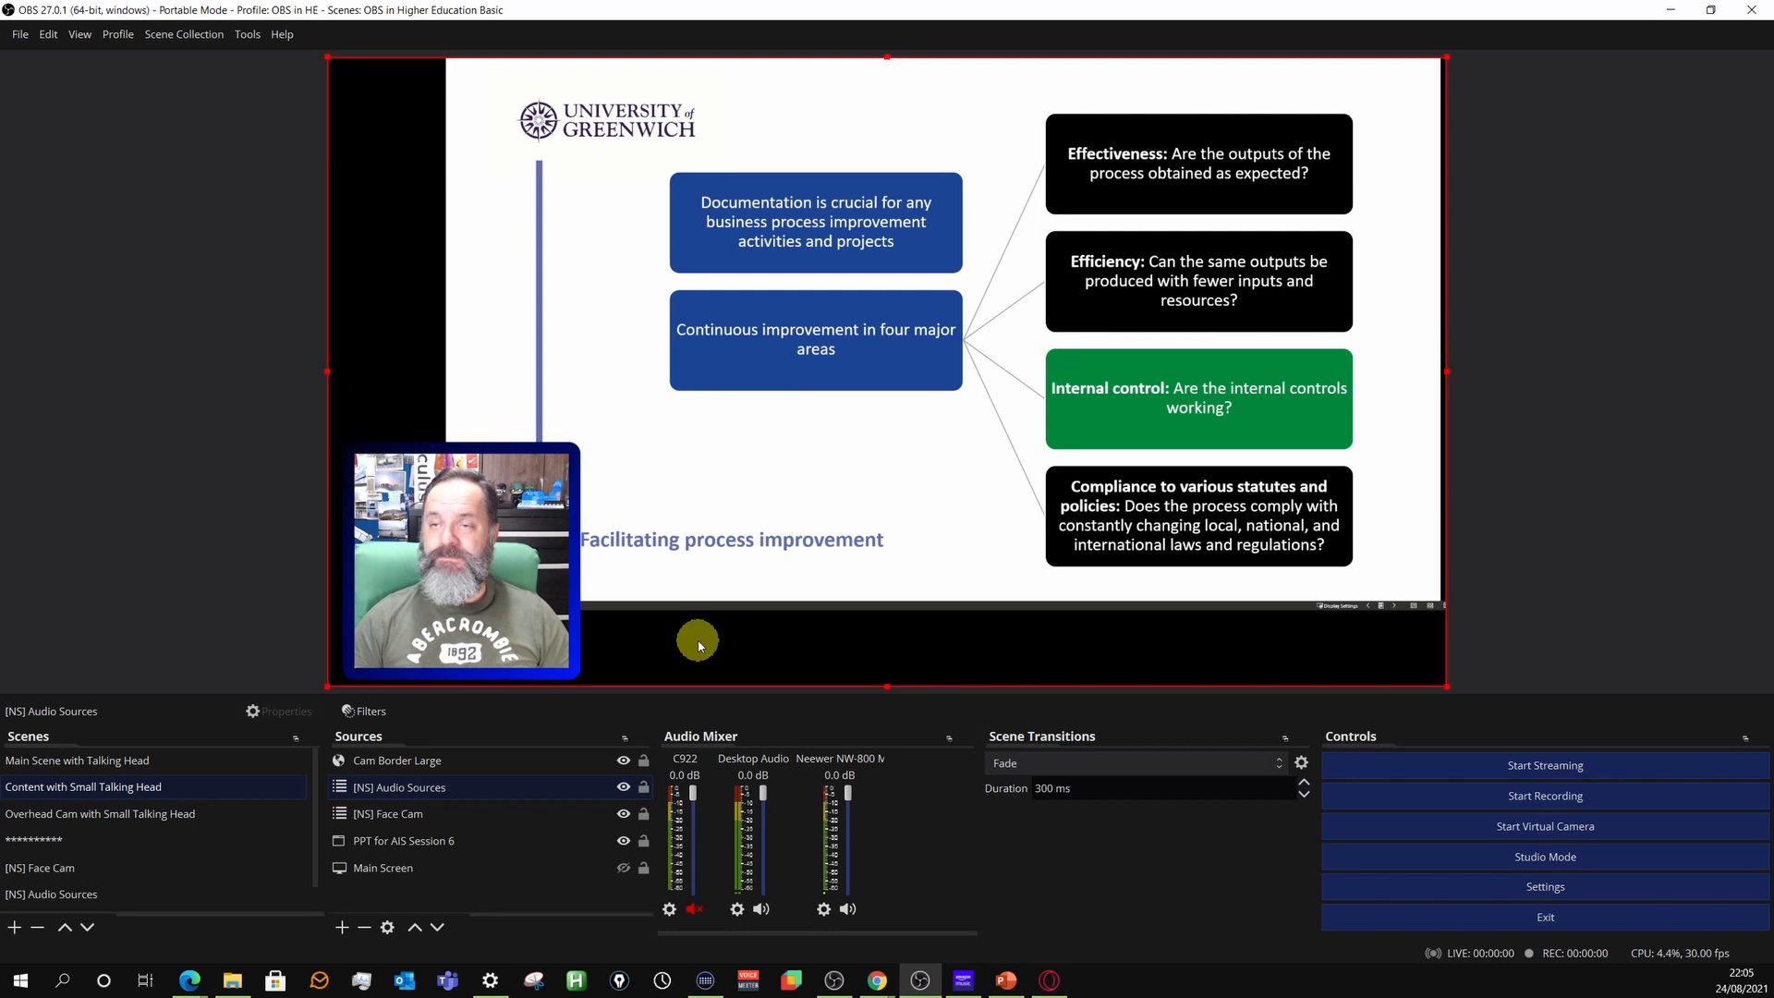
Add the existing "Cam Border Large" browser source to "Overhead Cam with Small Talking Head".
left_click(83, 818)
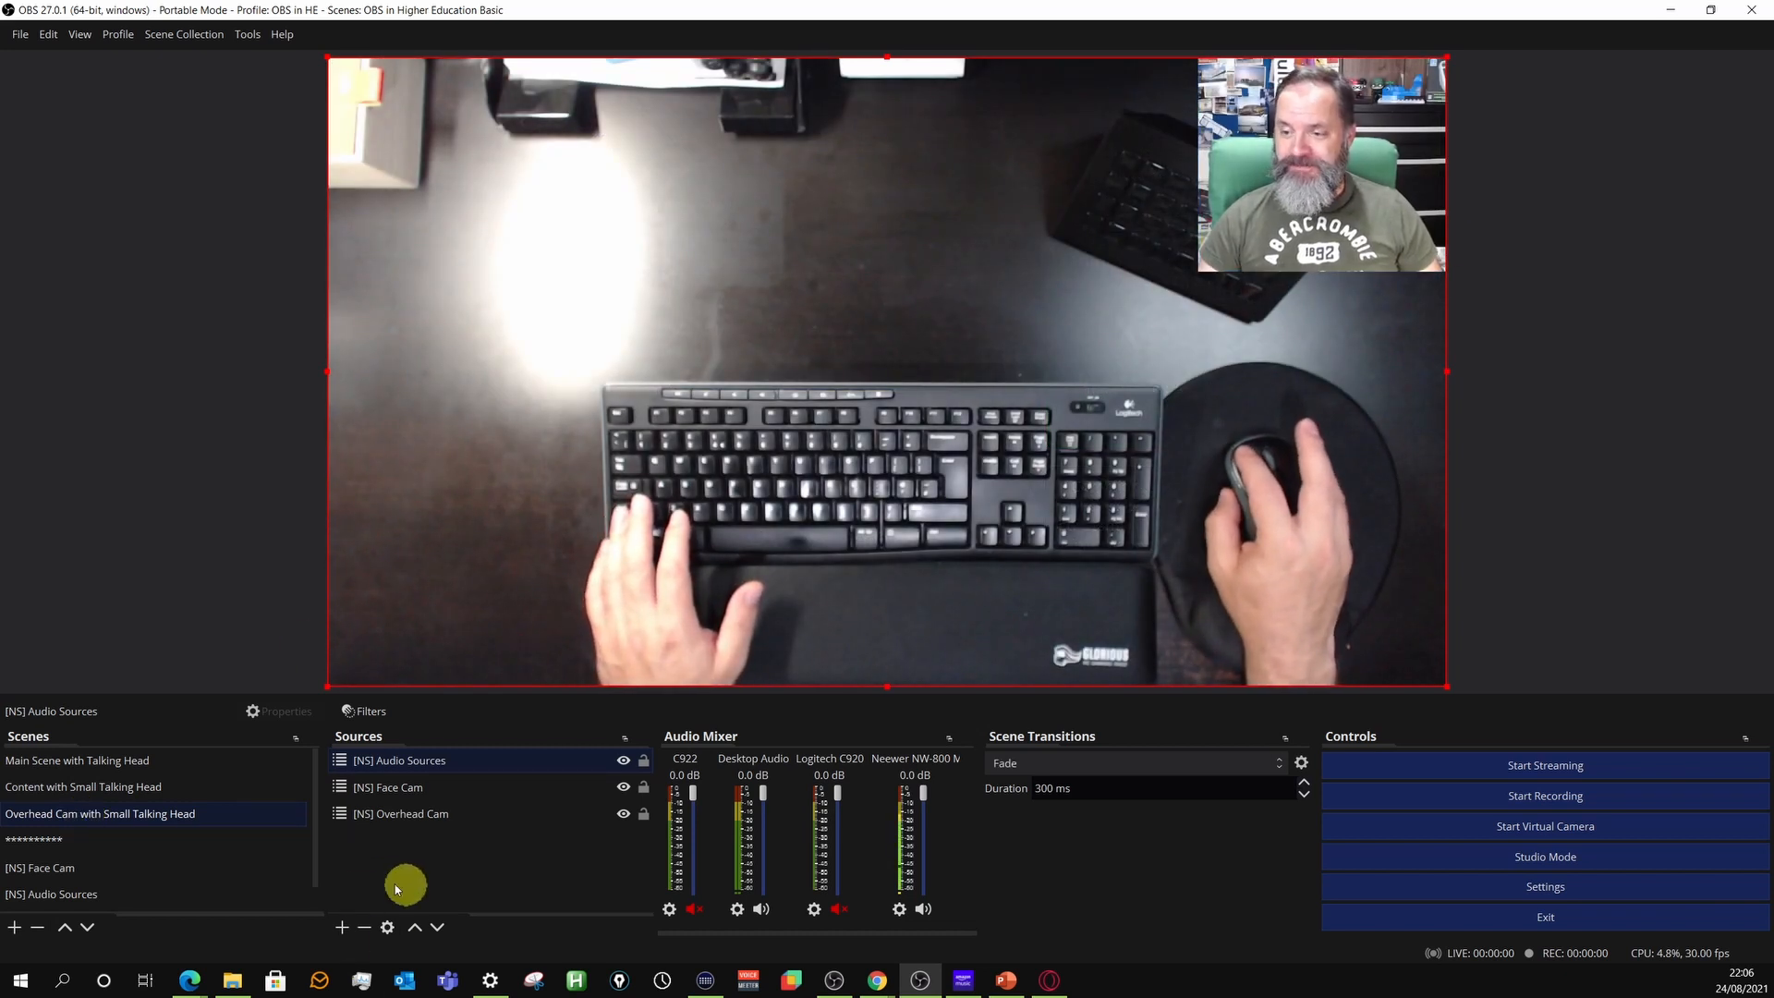
left_click(341, 928)
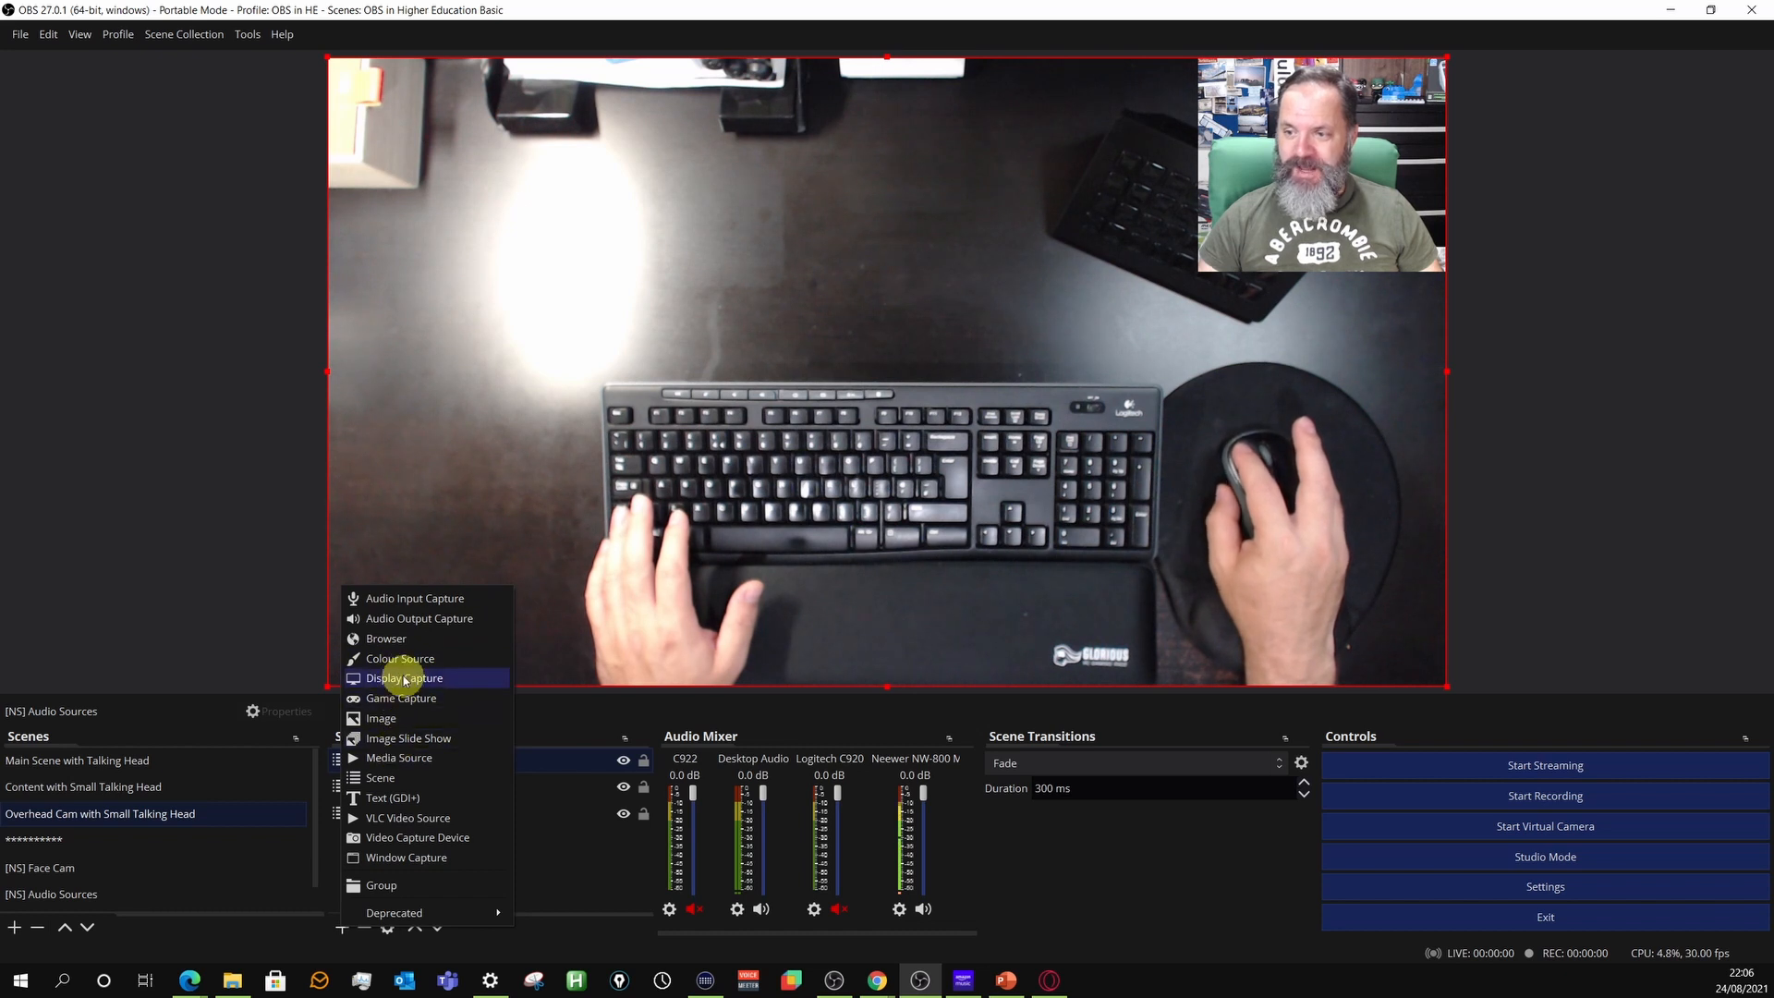
left_click(393, 647)
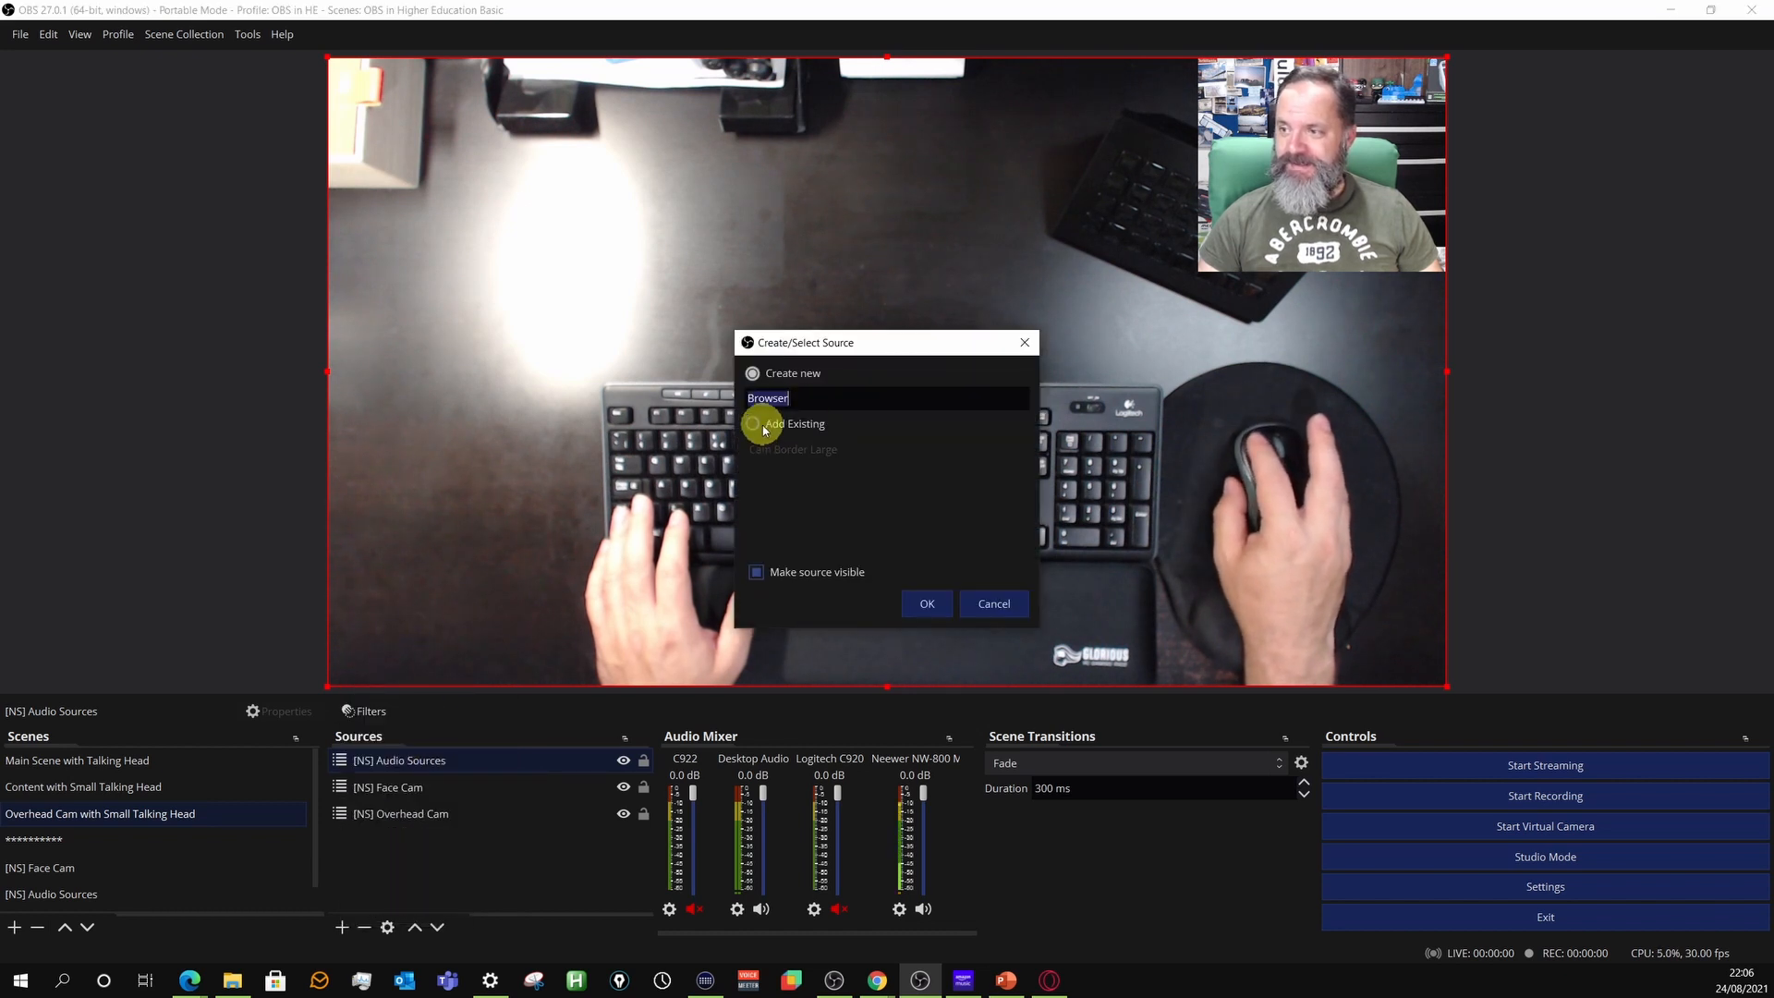
left_click(922, 604)
Crop the border's empty bottom and right margins, then move and enlarge it over the upper-right face cam.
left_click_drag(594, 247, 1293, 389)
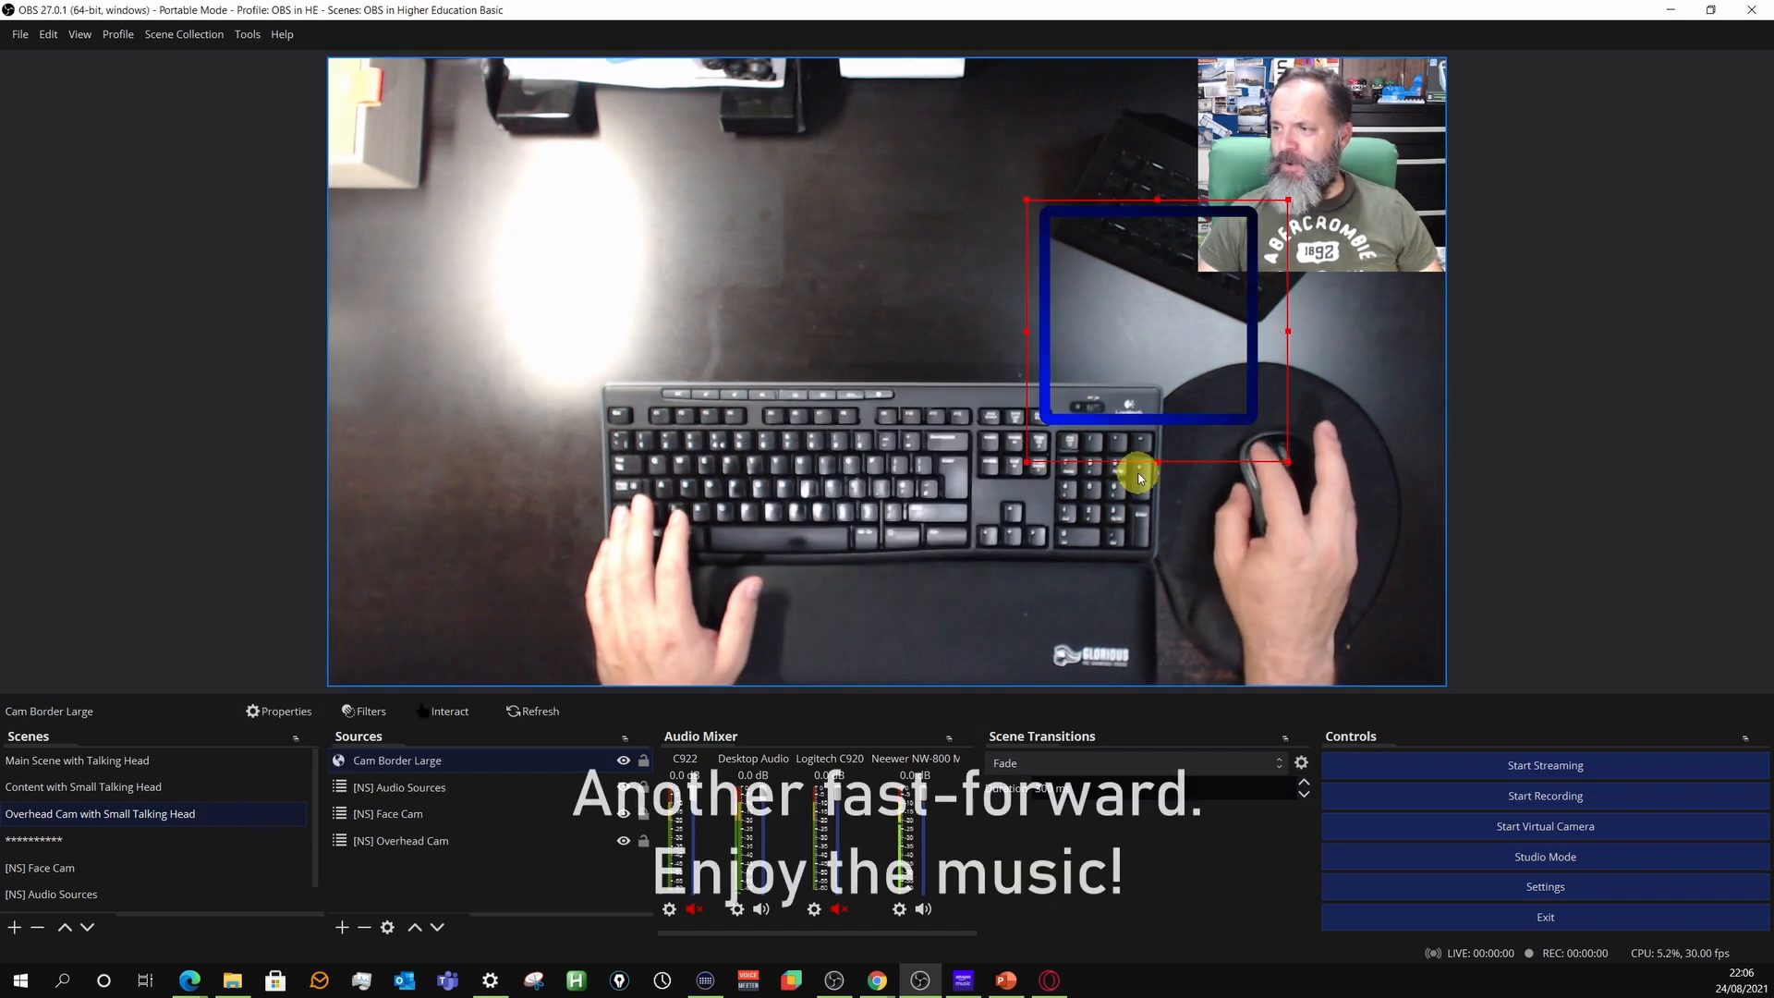
left_click_drag(1156, 461, 1155, 431)
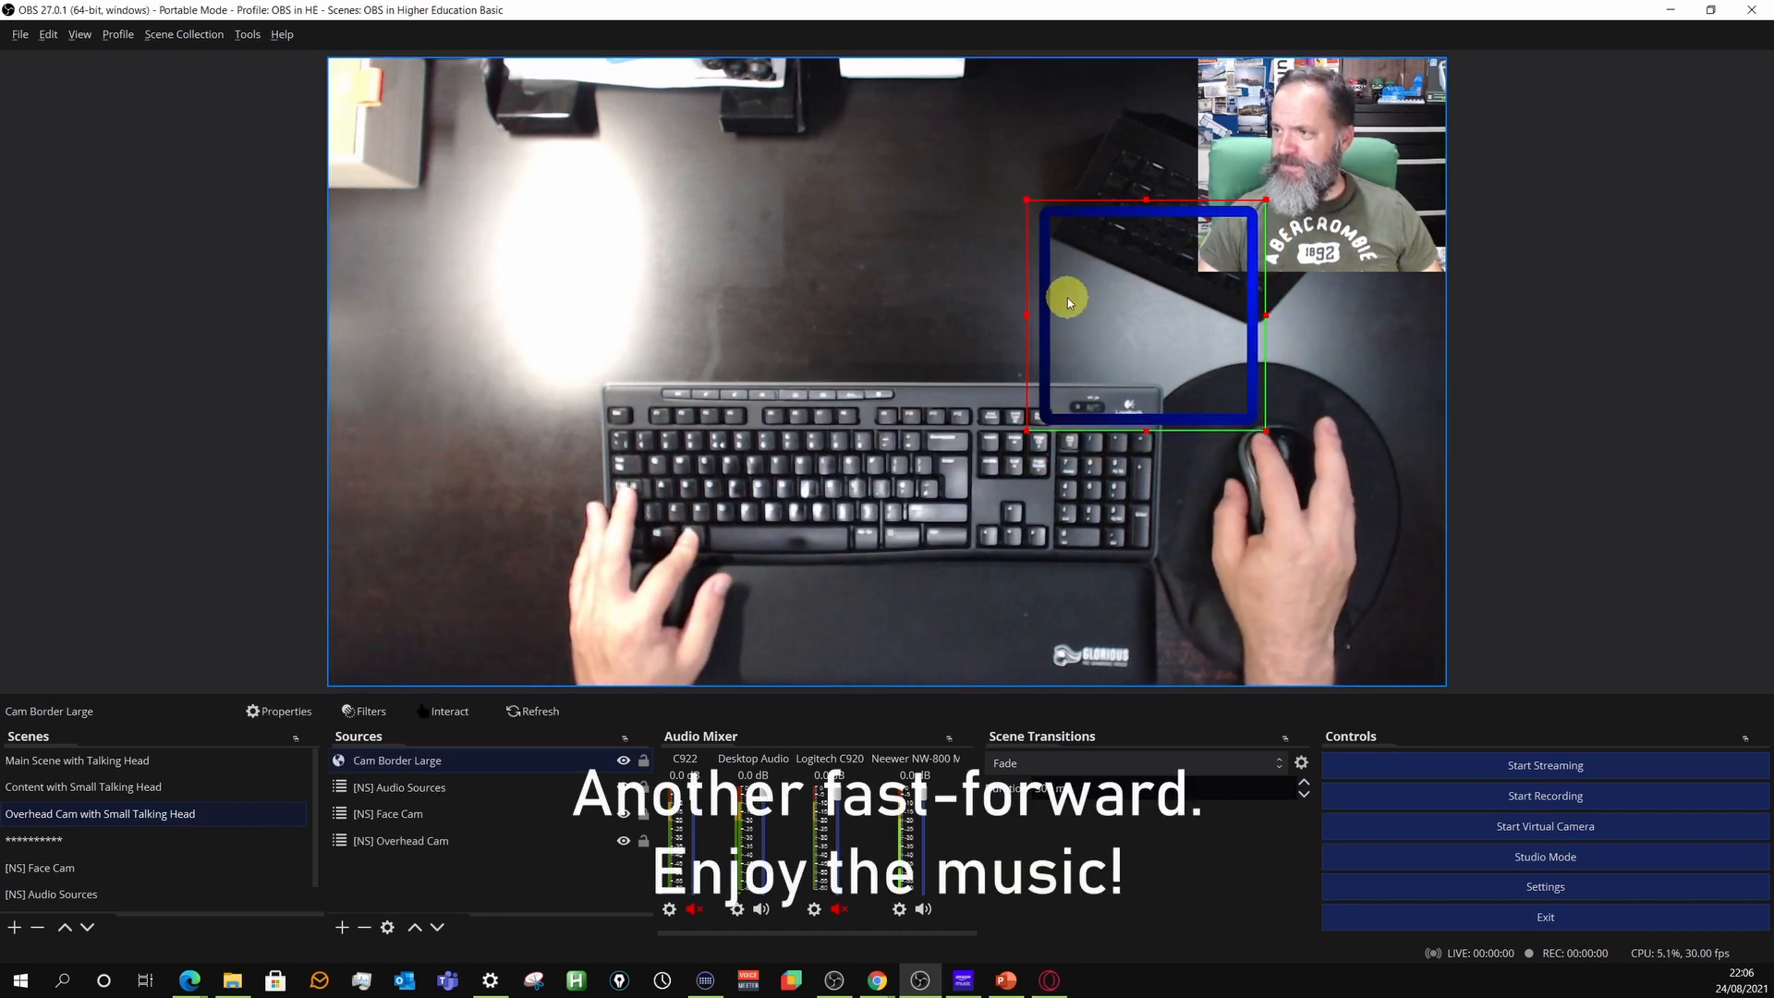
left_click_drag(1072, 209, 1227, 76)
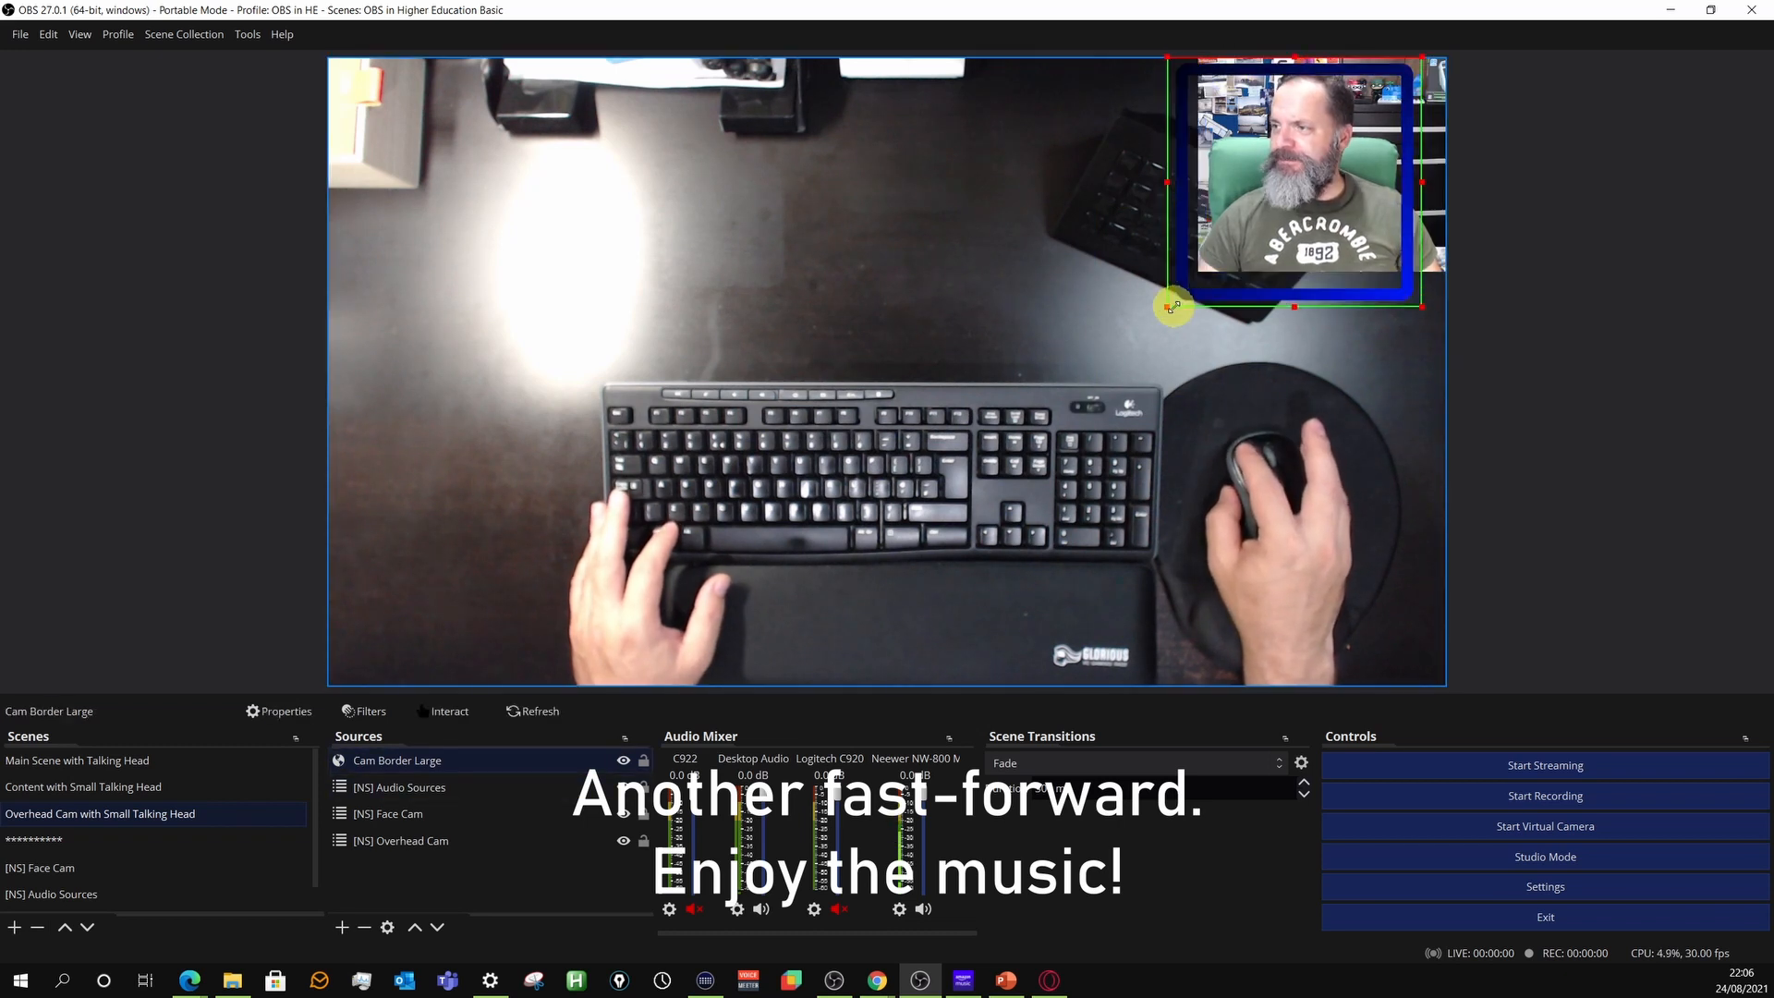
Reposition, resize and crop the overhead scene's face cam so it fits inside the gradient border.
left_click(388, 813)
left_click_drag(1358, 195, 1345, 220)
left_click_drag(1299, 76, 1299, 67)
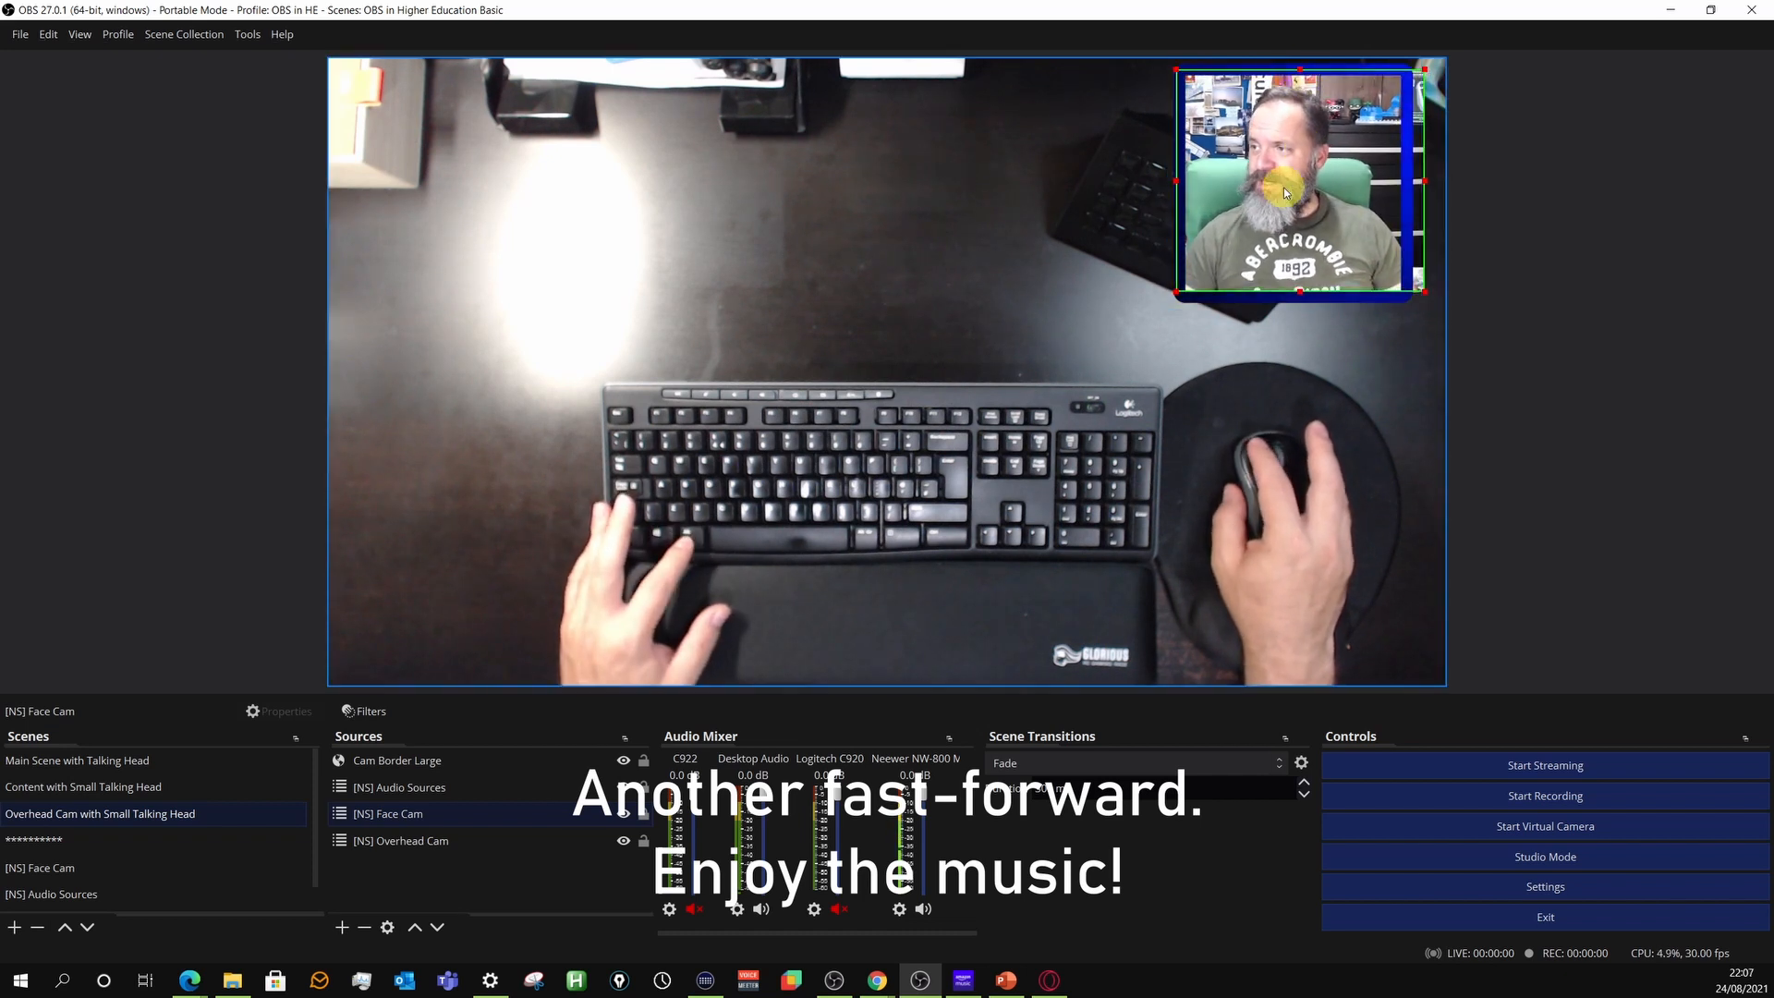
left_click_drag(1176, 177, 1182, 178)
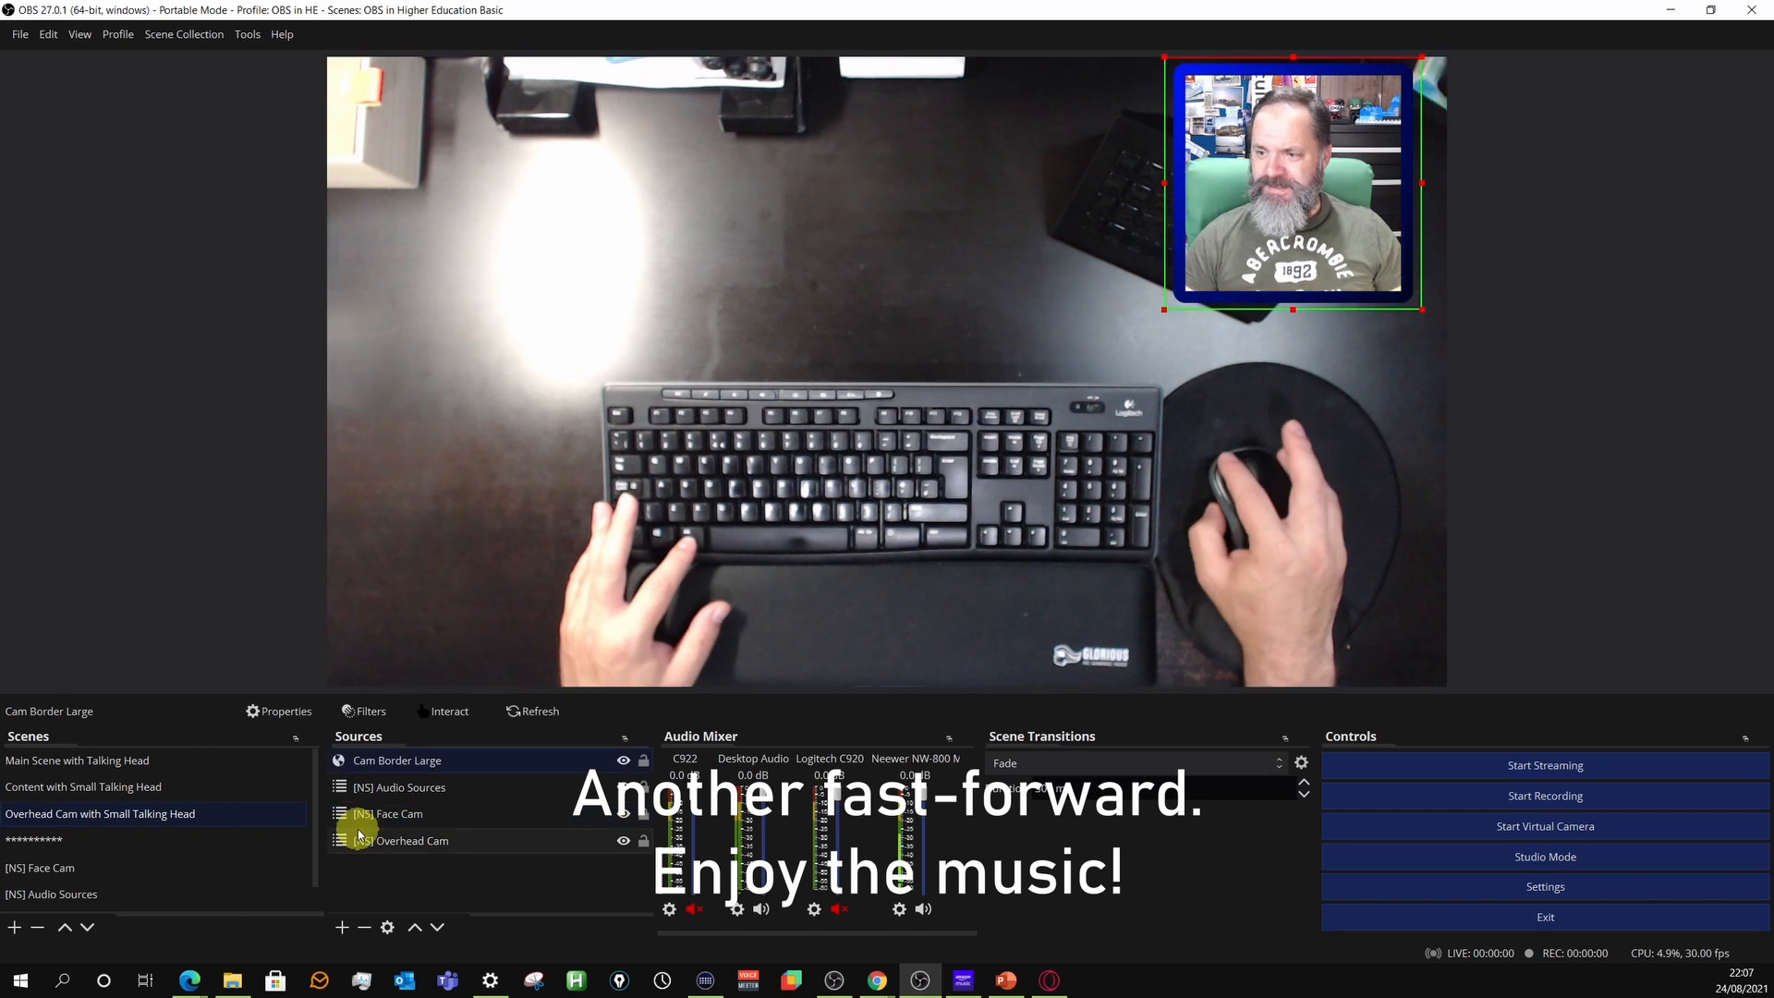
left_click(1415, 366)
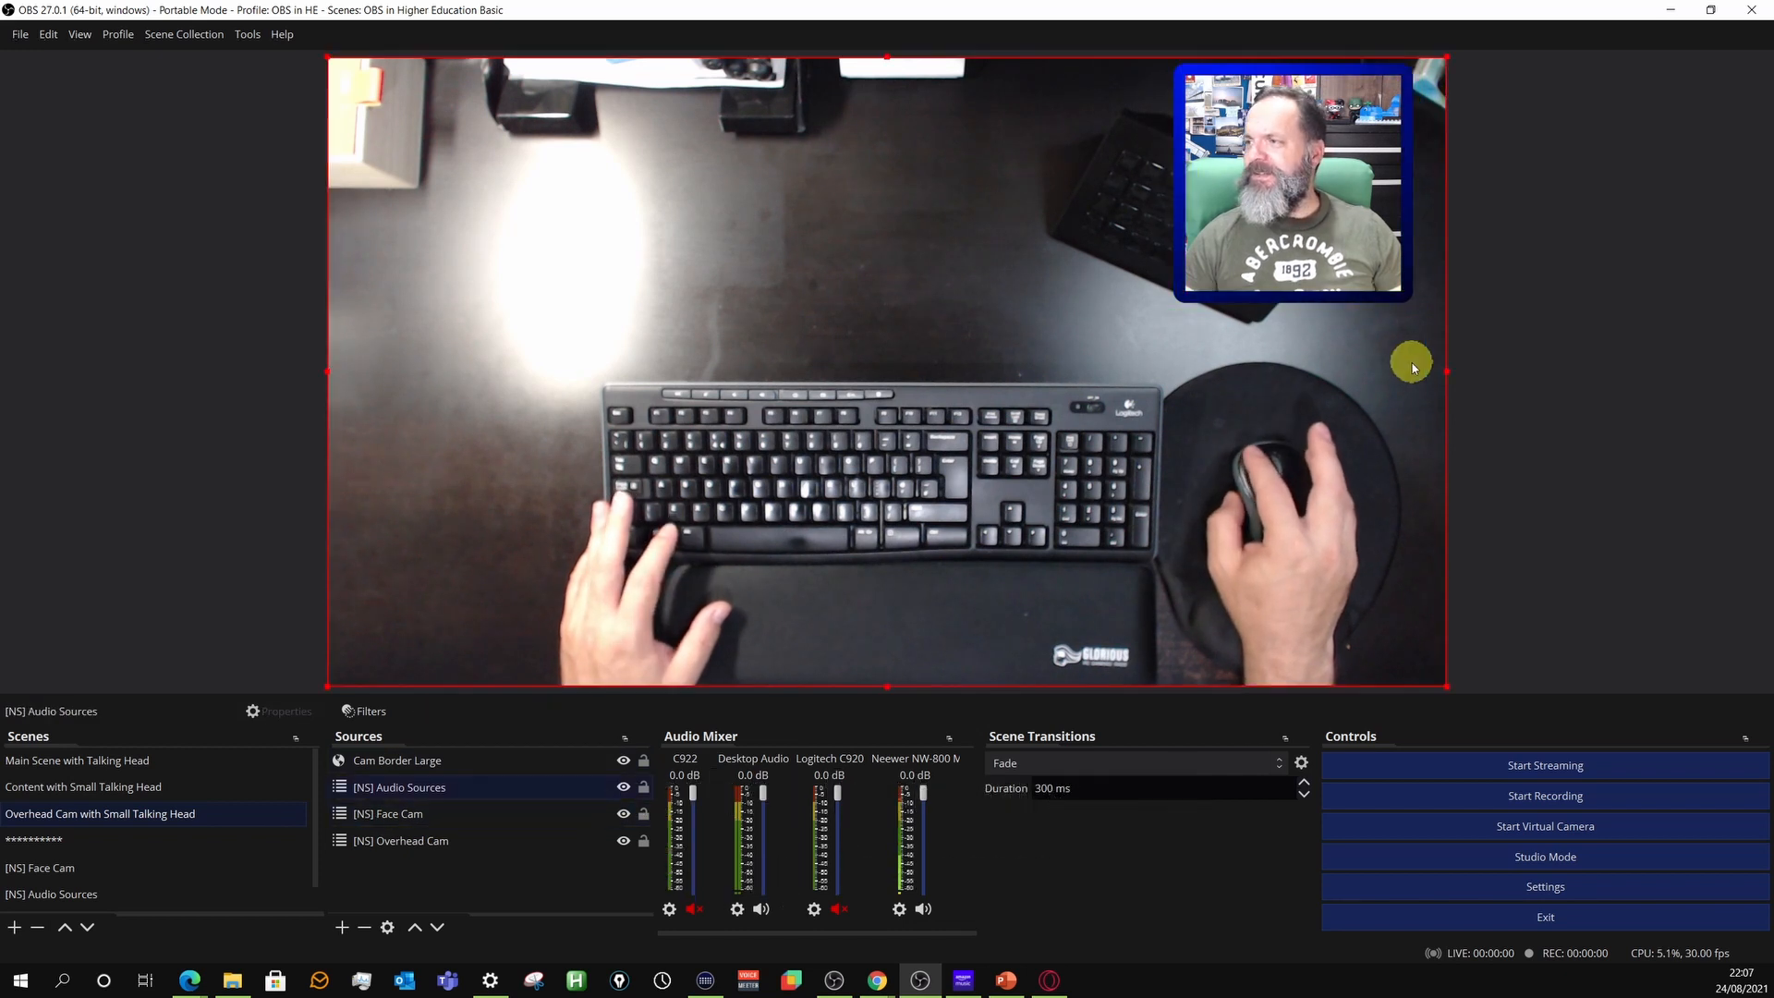